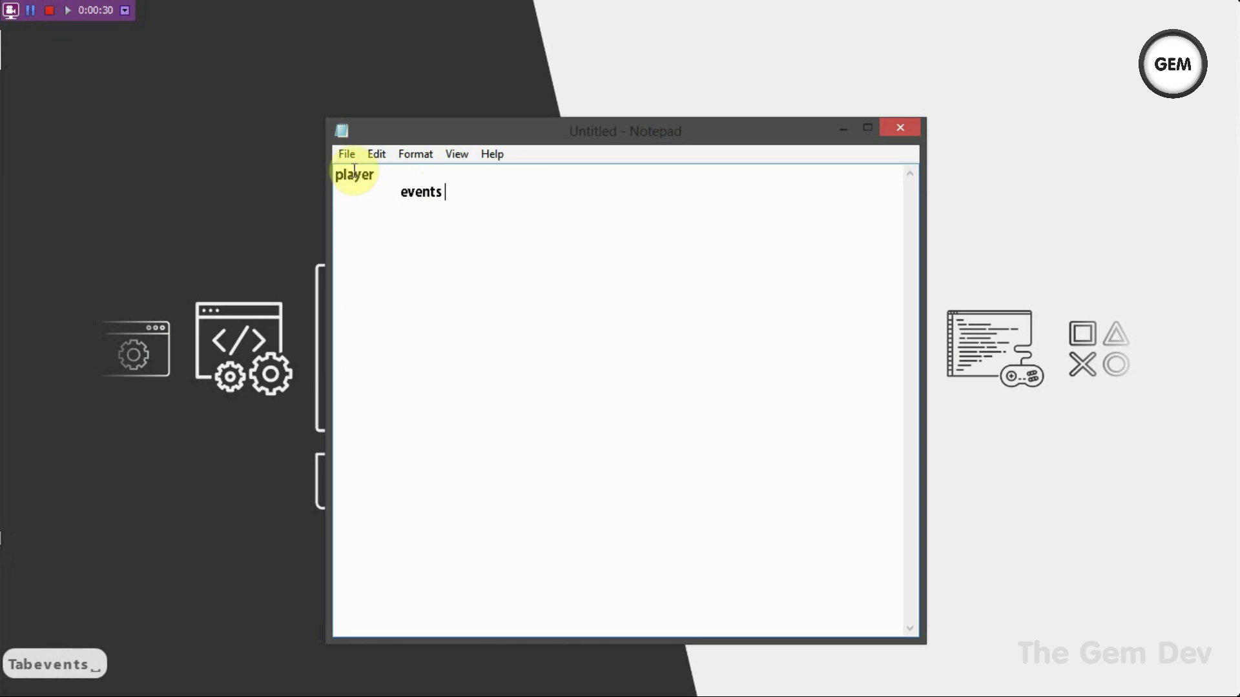
Add a new line reading "platforms" below "events" in the note.
{"action": "key", "text": "Return"}
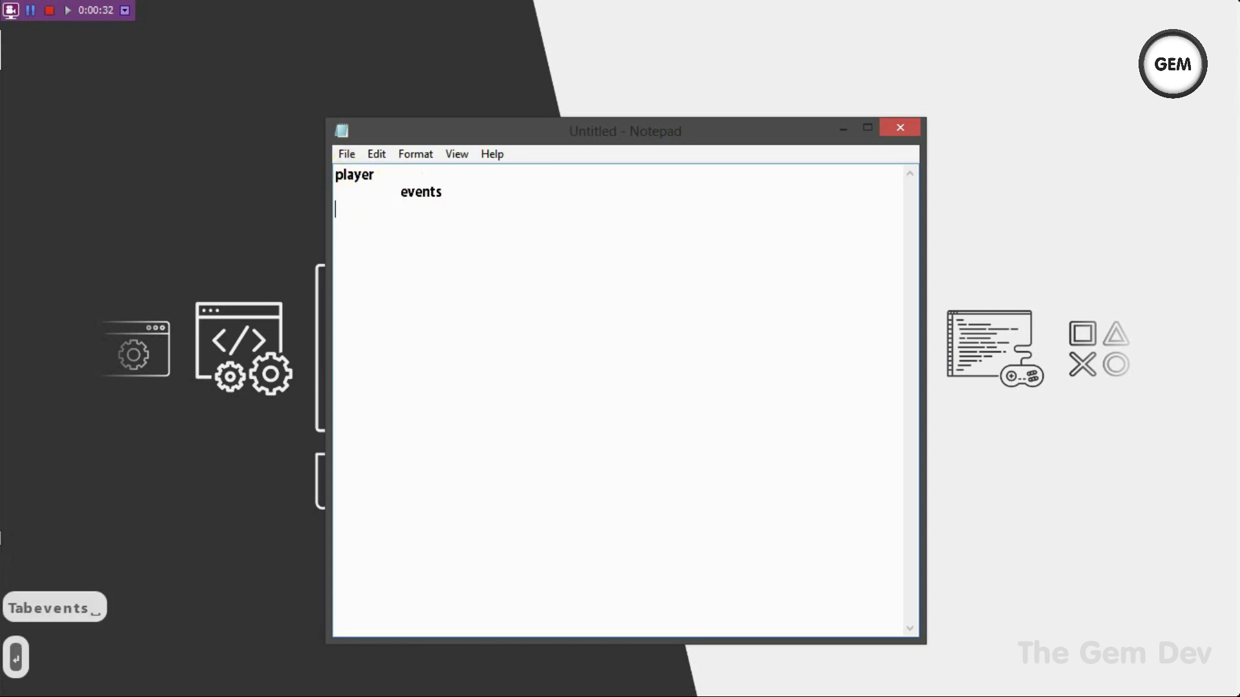
{"action": "type", "text": "platform"}
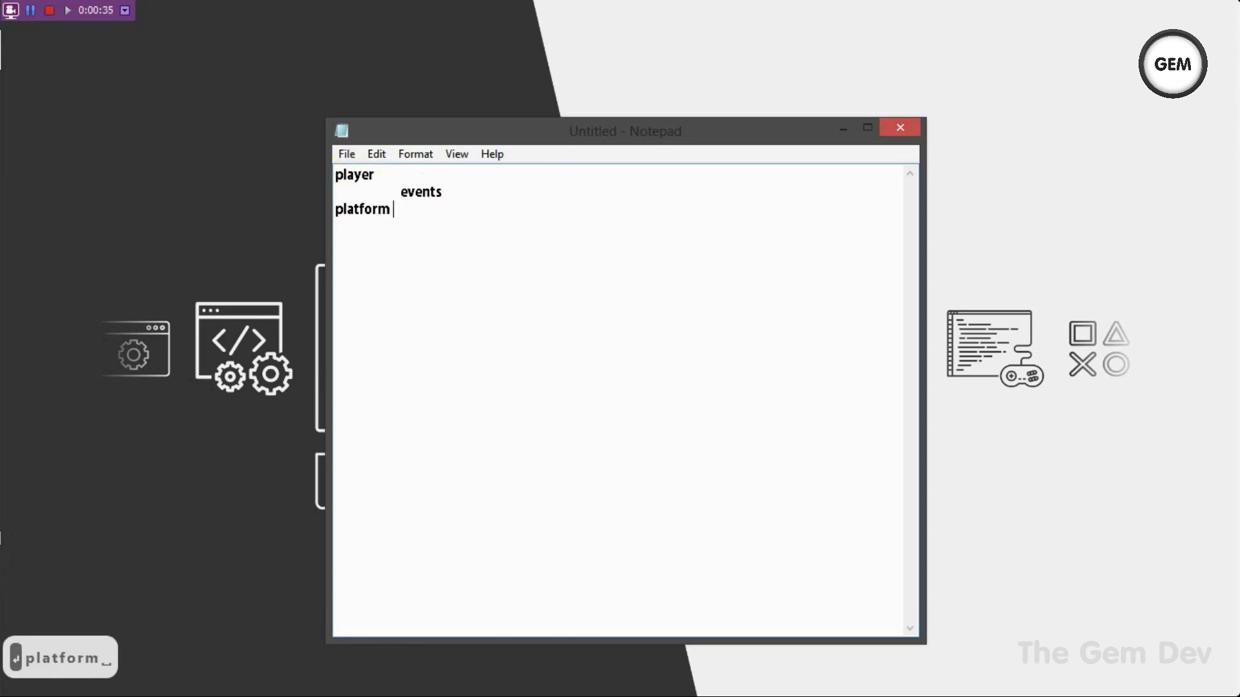
{"action": "key", "text": "BackSpace"}
{"action": "type", "text": "s"}
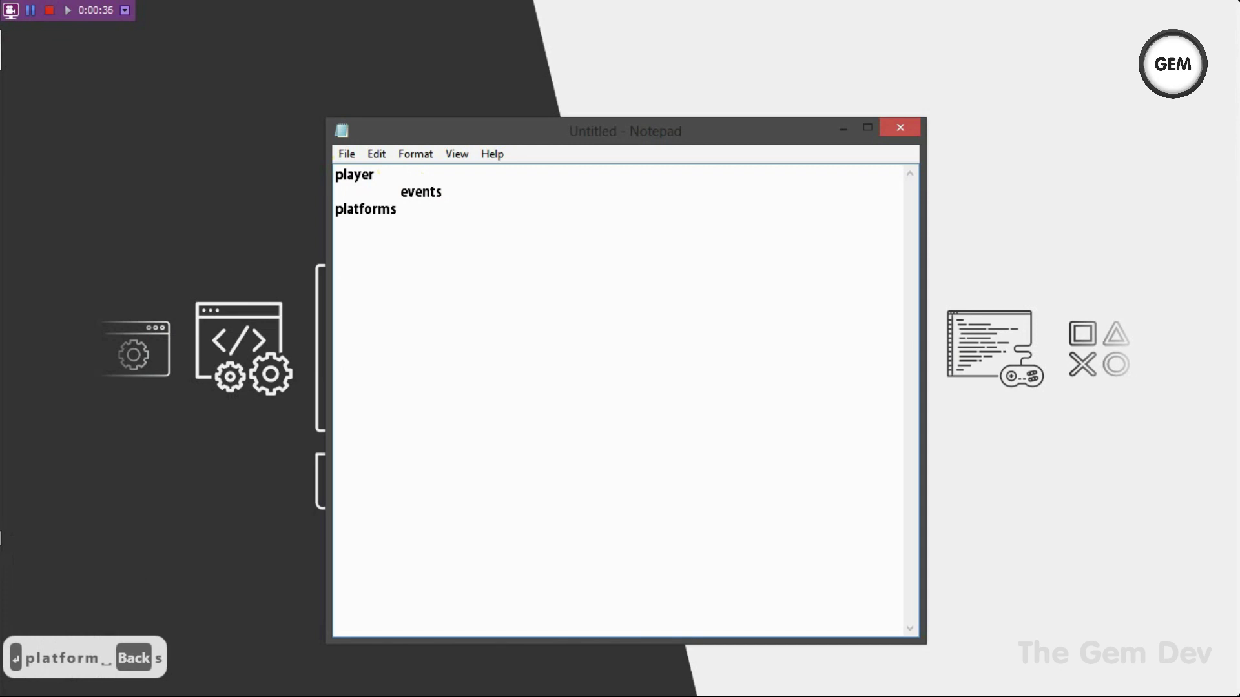
{"action": "left_click_drag", "start_coordinate": [413, 215], "coordinate": [334, 175]}
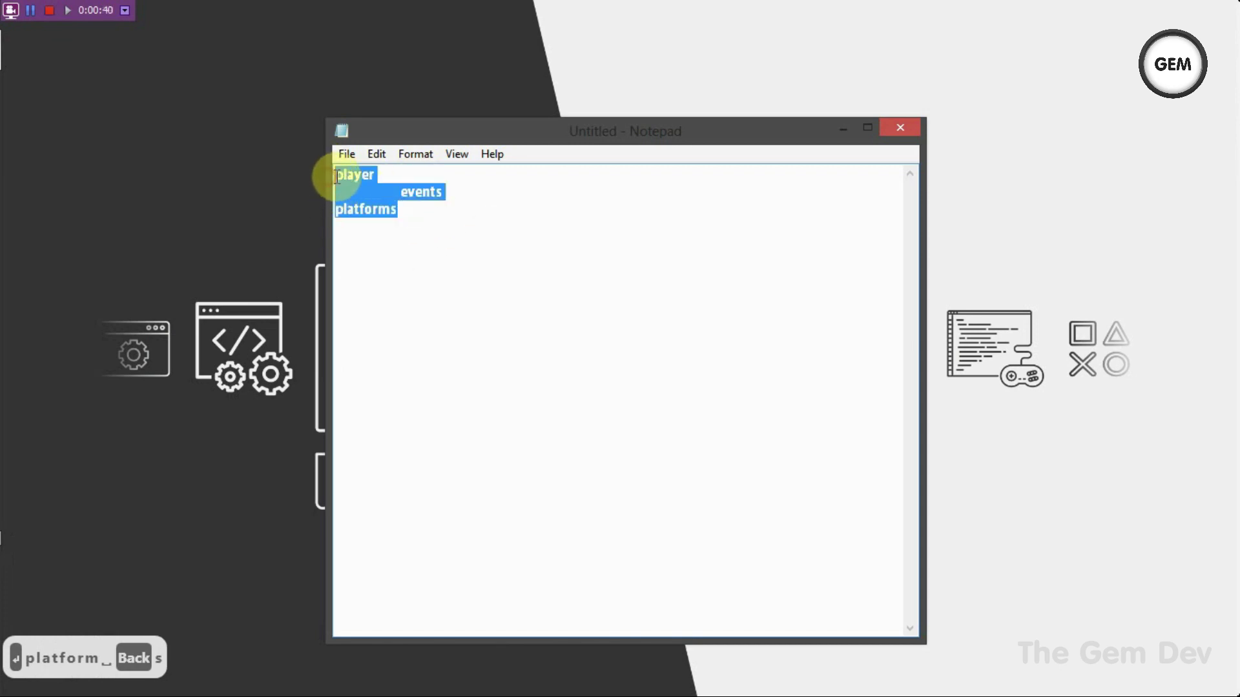
{"action": "left_click", "coordinate": [462, 268]}
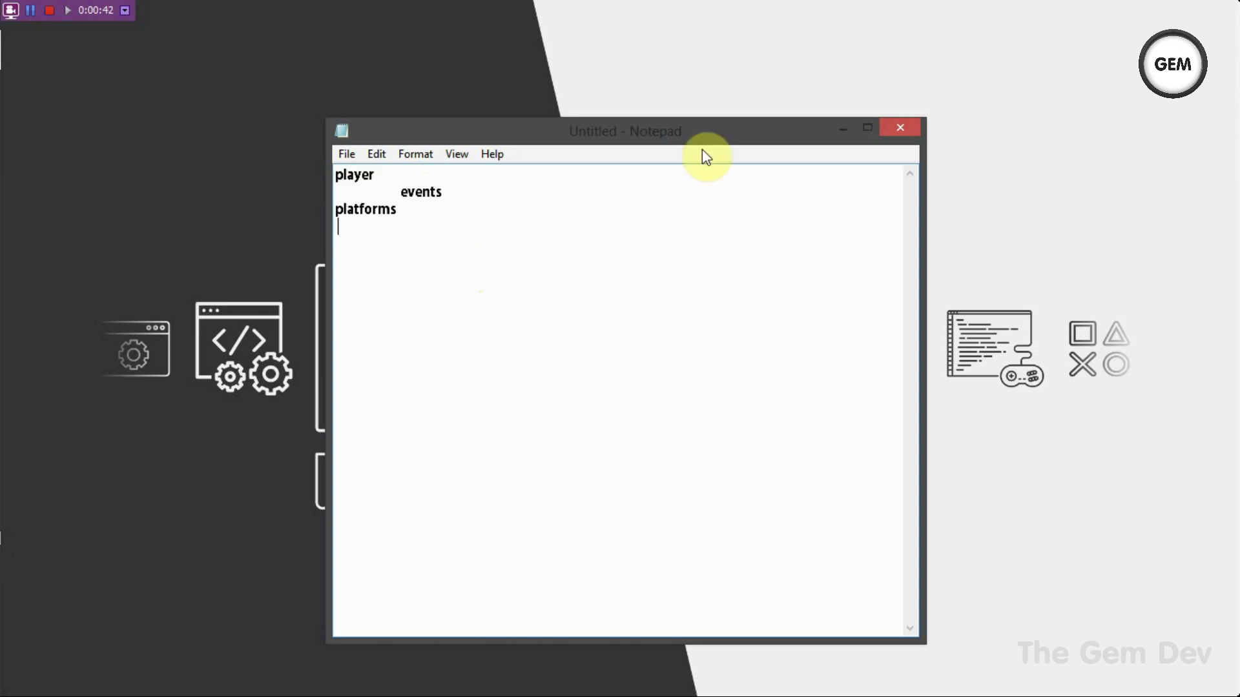
Minimize the note and switch to GDevelop 5.
{"action": "left_click", "coordinate": [841, 128]}
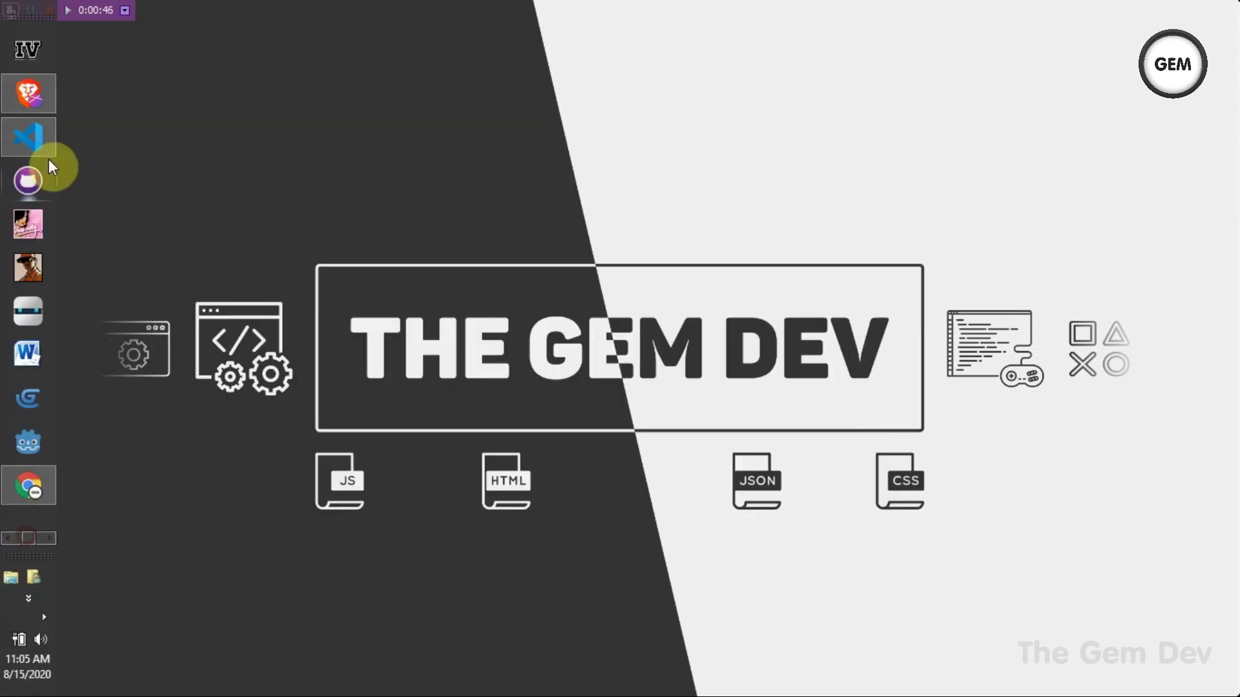
{"action": "left_click", "coordinate": [22, 538]}
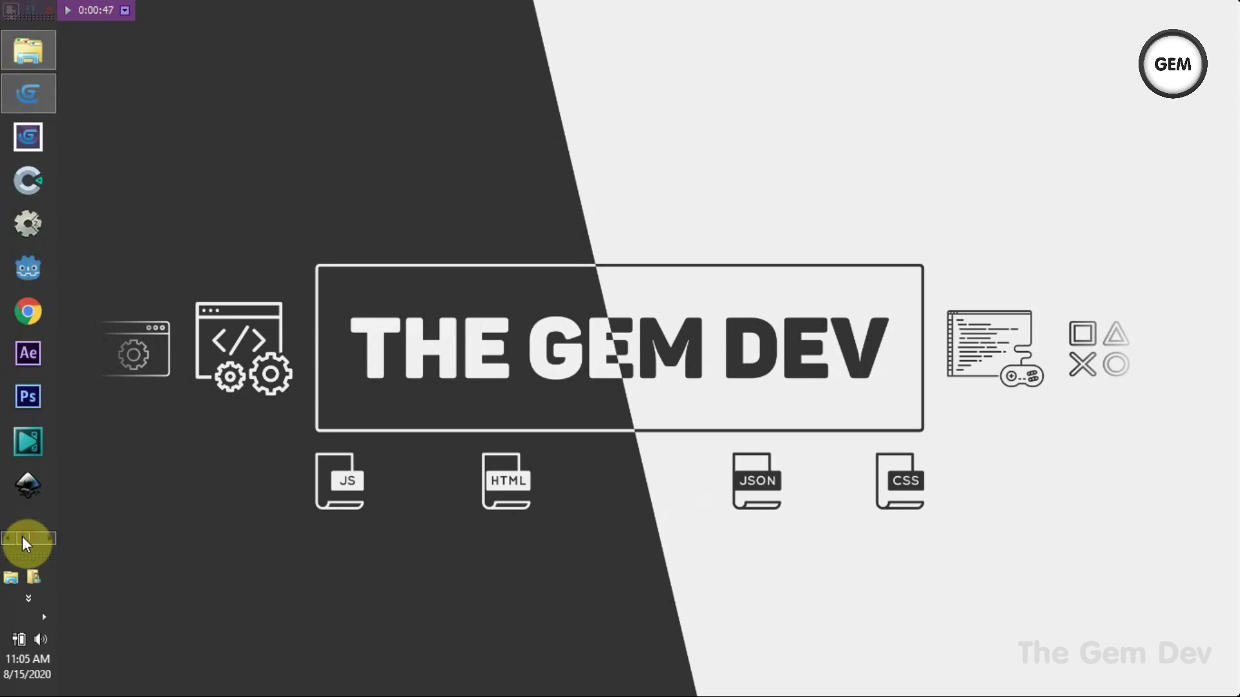
{"action": "left_click", "coordinate": [22, 97]}
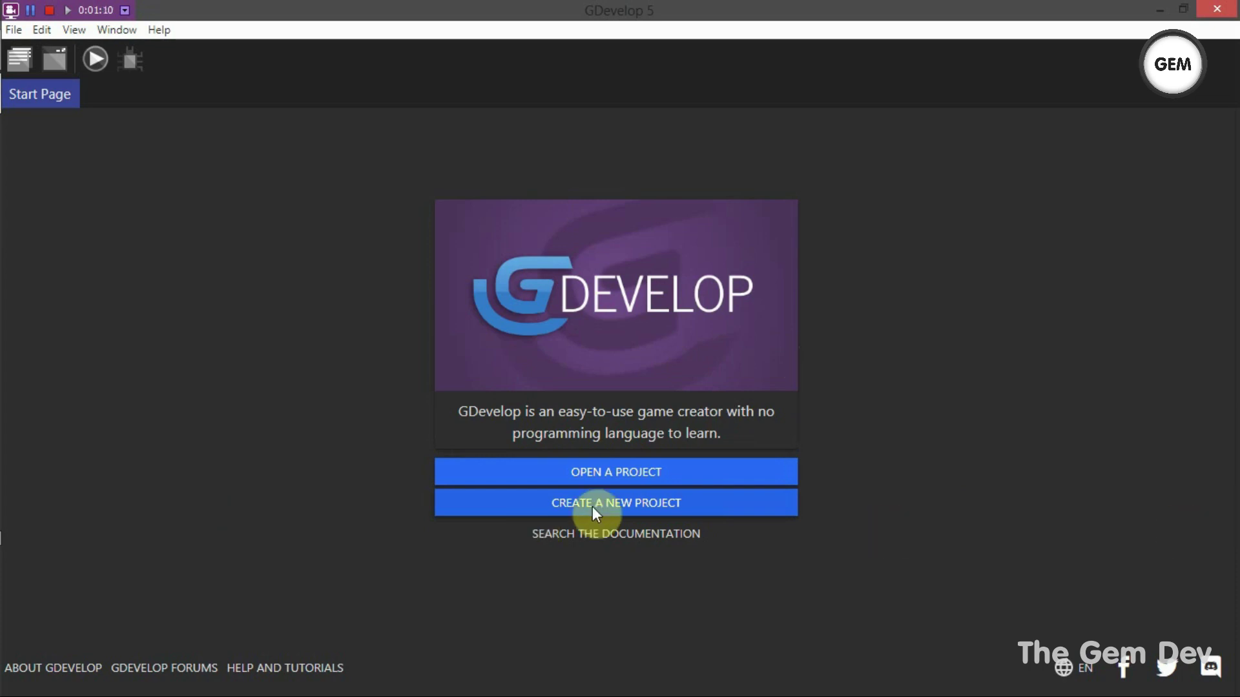
Create a new project from the Empty game starter in the default project folder.
{"action": "left_click", "coordinate": [680, 514]}
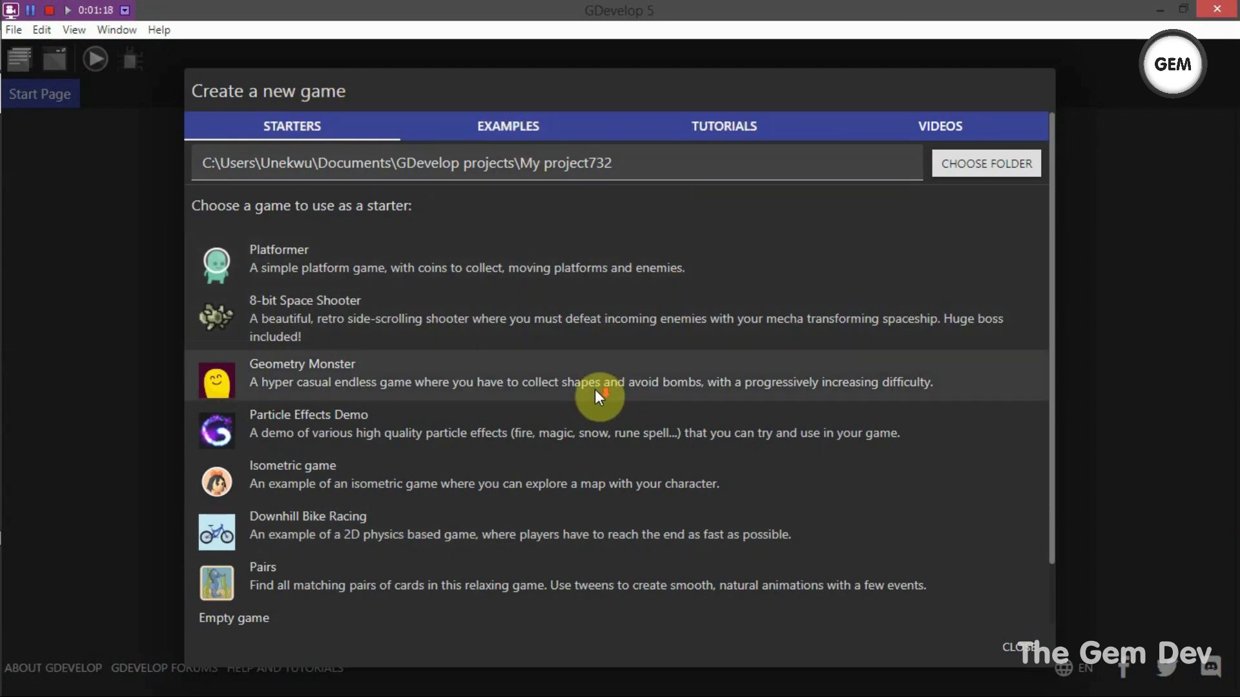
{"action": "scroll", "coordinate": [665, 396], "scroll_direction": "down", "scroll_amount": 2}
{"action": "scroll", "coordinate": [142, 601], "scroll_direction": "up", "scroll_amount": 2}
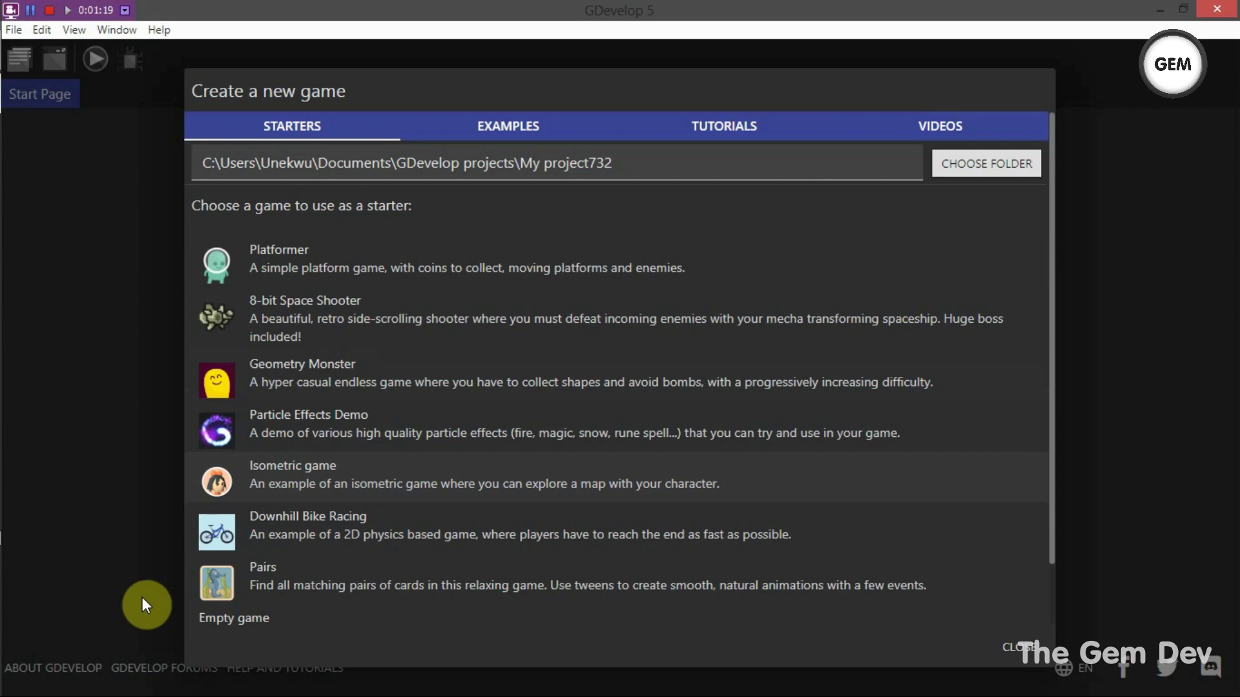
{"action": "scroll", "coordinate": [246, 557], "scroll_direction": "down", "scroll_amount": 2}
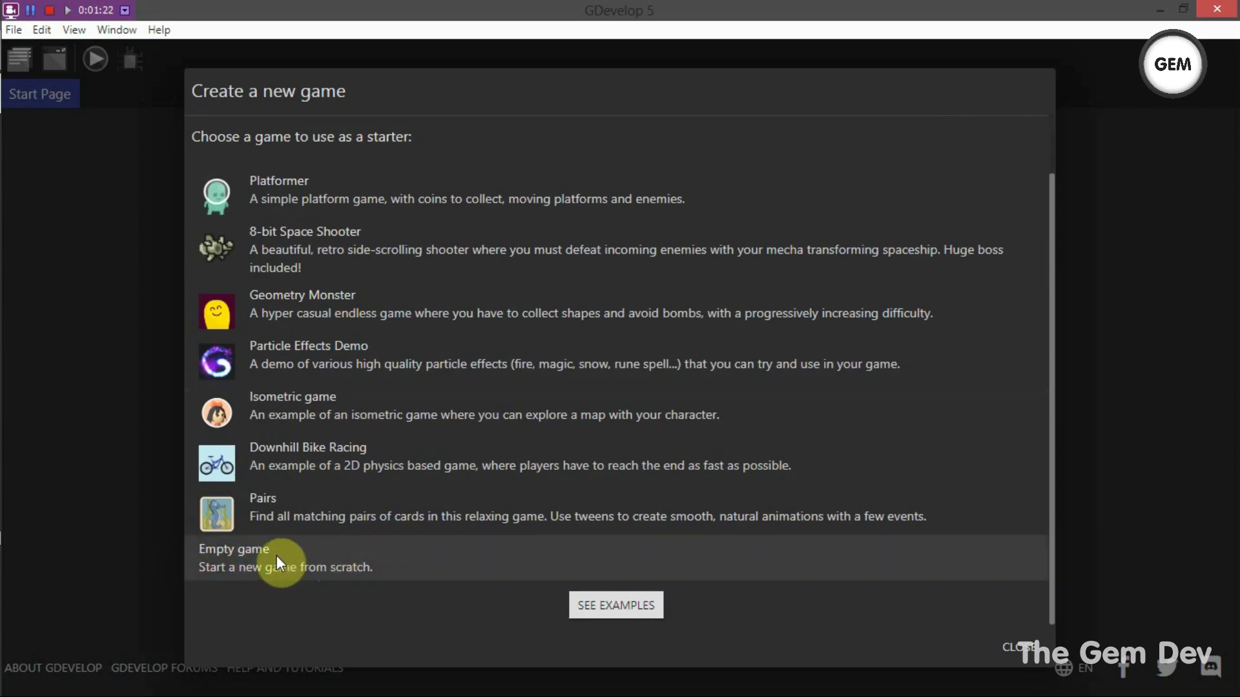
{"action": "left_click", "coordinate": [242, 553]}
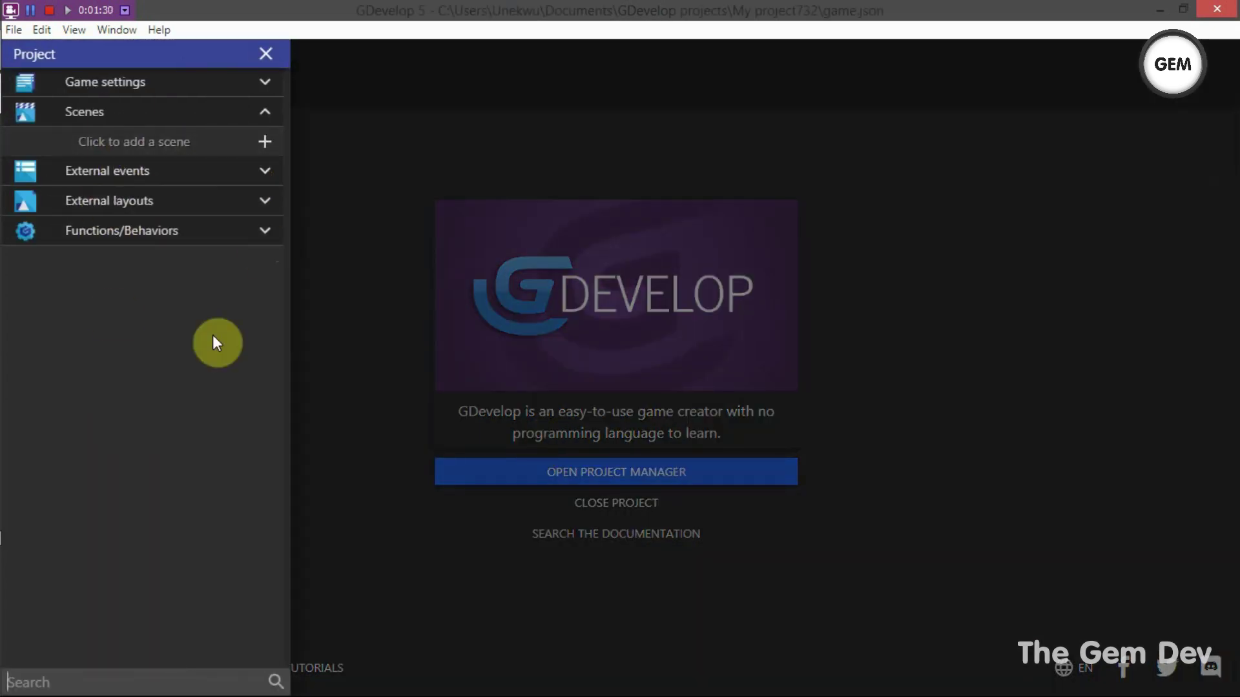
{"action": "left_click", "coordinate": [132, 82]}
{"action": "left_click", "coordinate": [132, 82]}
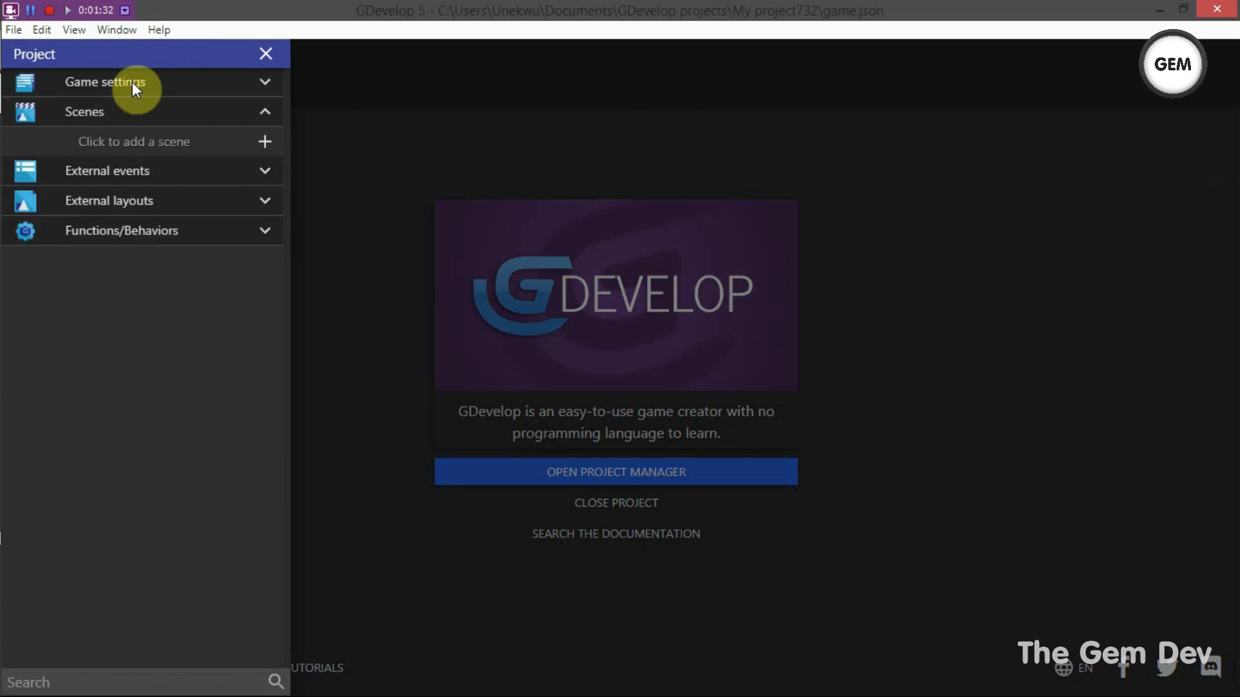
{"action": "left_click", "coordinate": [143, 113]}
{"action": "left_click", "coordinate": [144, 112]}
{"action": "left_click", "coordinate": [160, 111]}
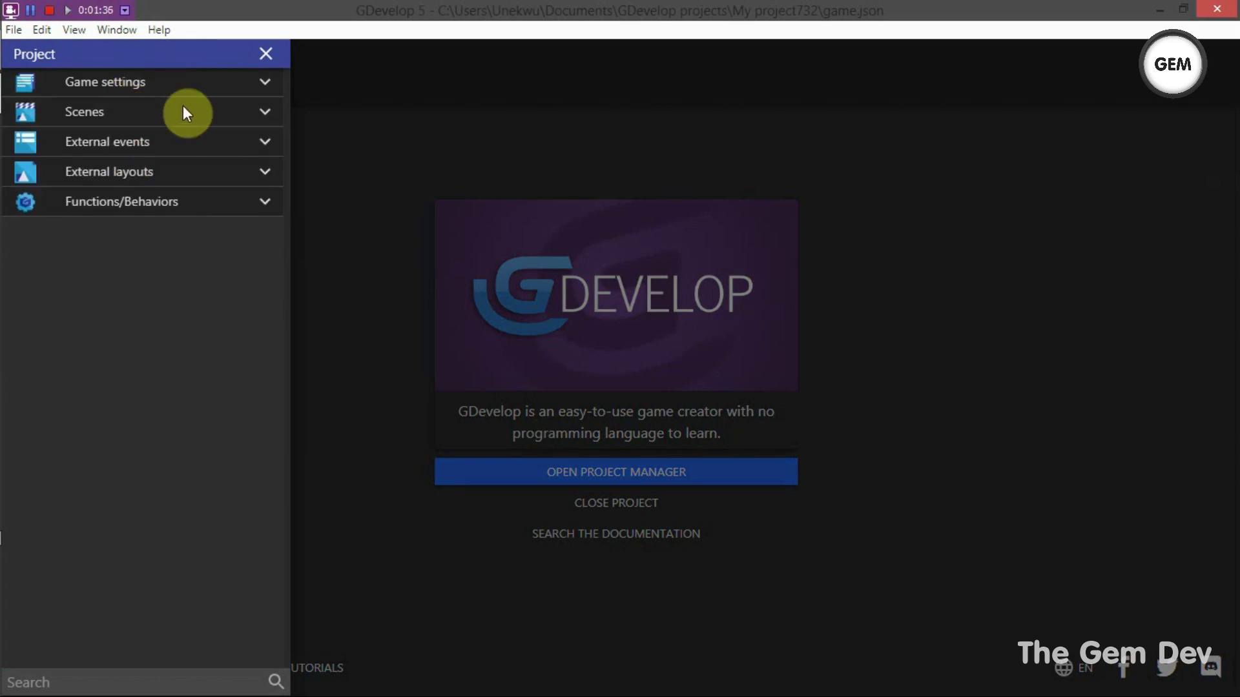
Open the project properties from the game settings and try to disable the GDevelop splash at startup.
{"action": "left_click", "coordinate": [159, 81]}
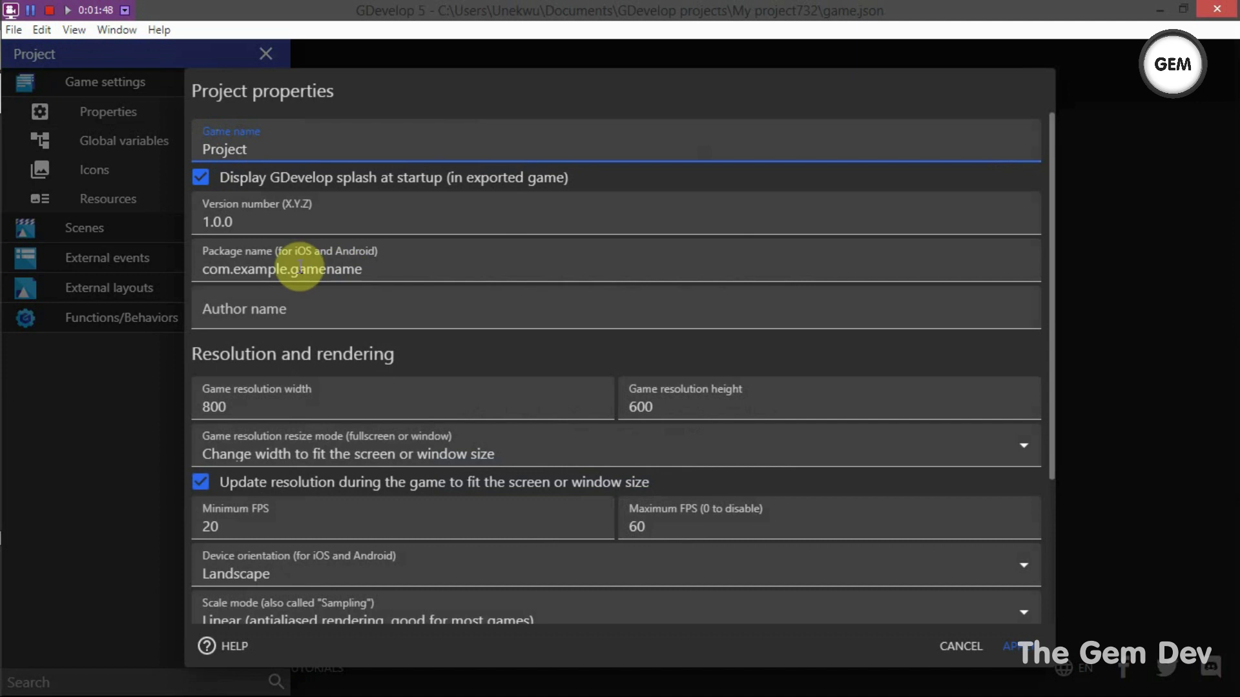
{"action": "left_click", "coordinate": [259, 227]}
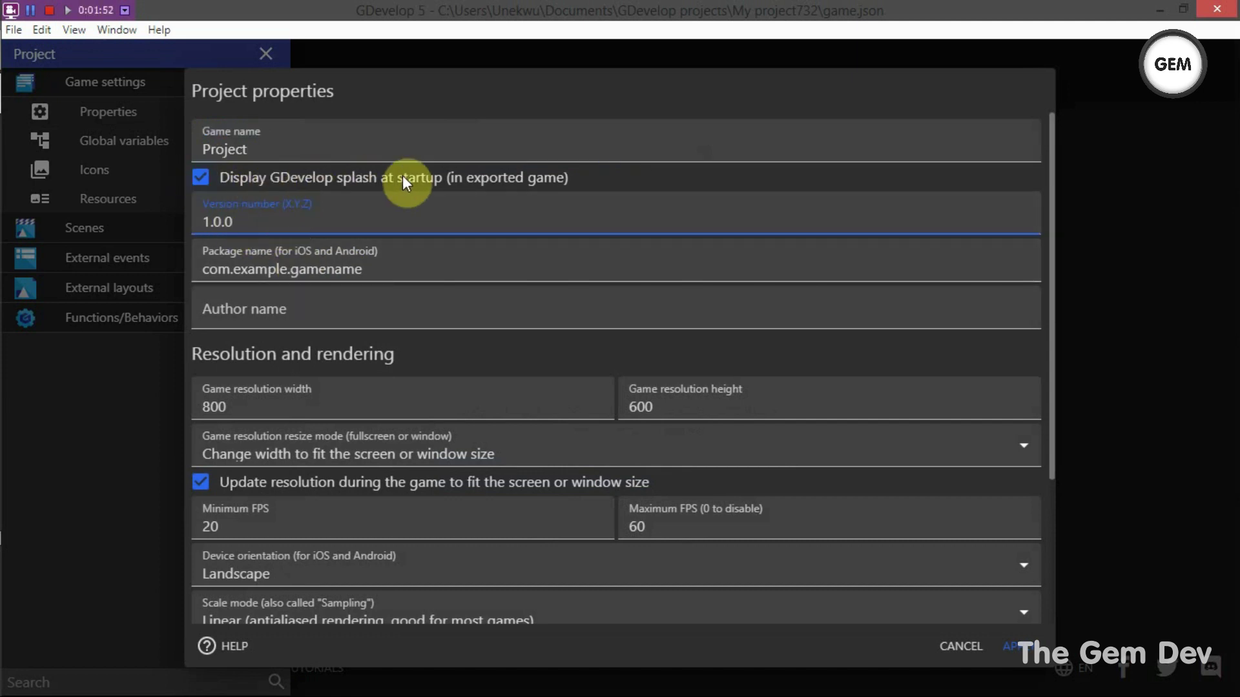
{"action": "left_click", "coordinate": [202, 184]}
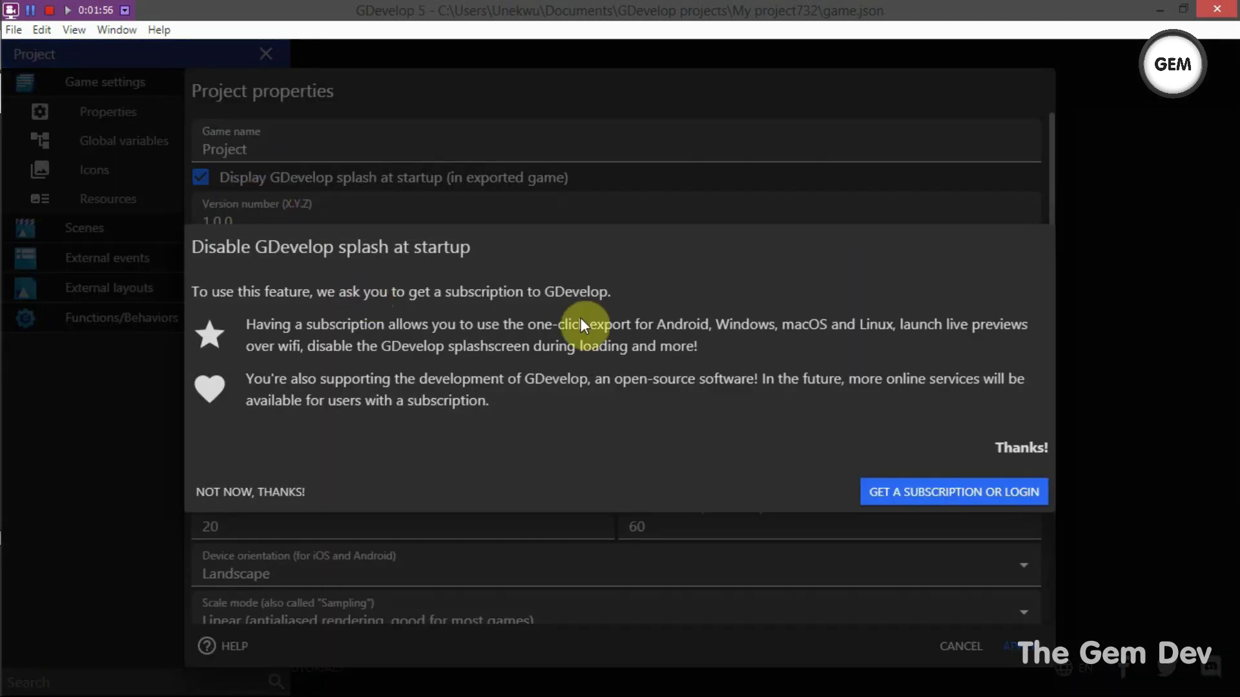
{"action": "left_click", "coordinate": [226, 481]}
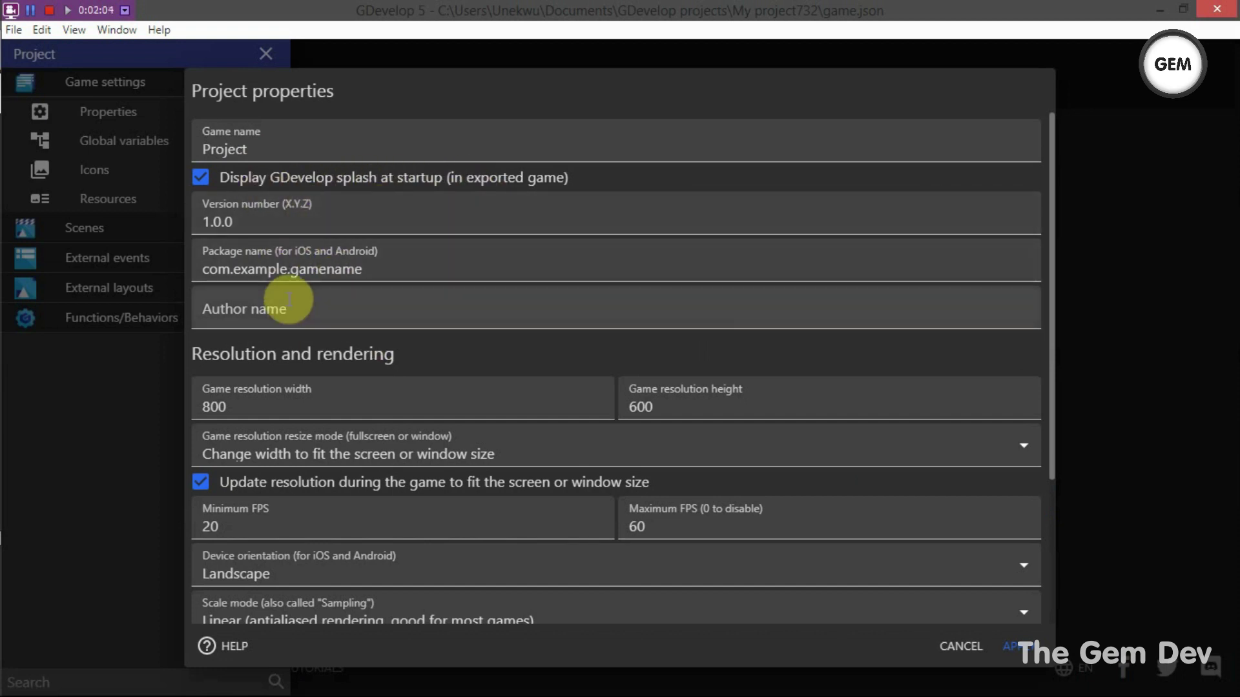
Examine the package name, author name, game resolution and resize mode options in the project properties.
{"action": "left_click", "coordinate": [292, 268]}
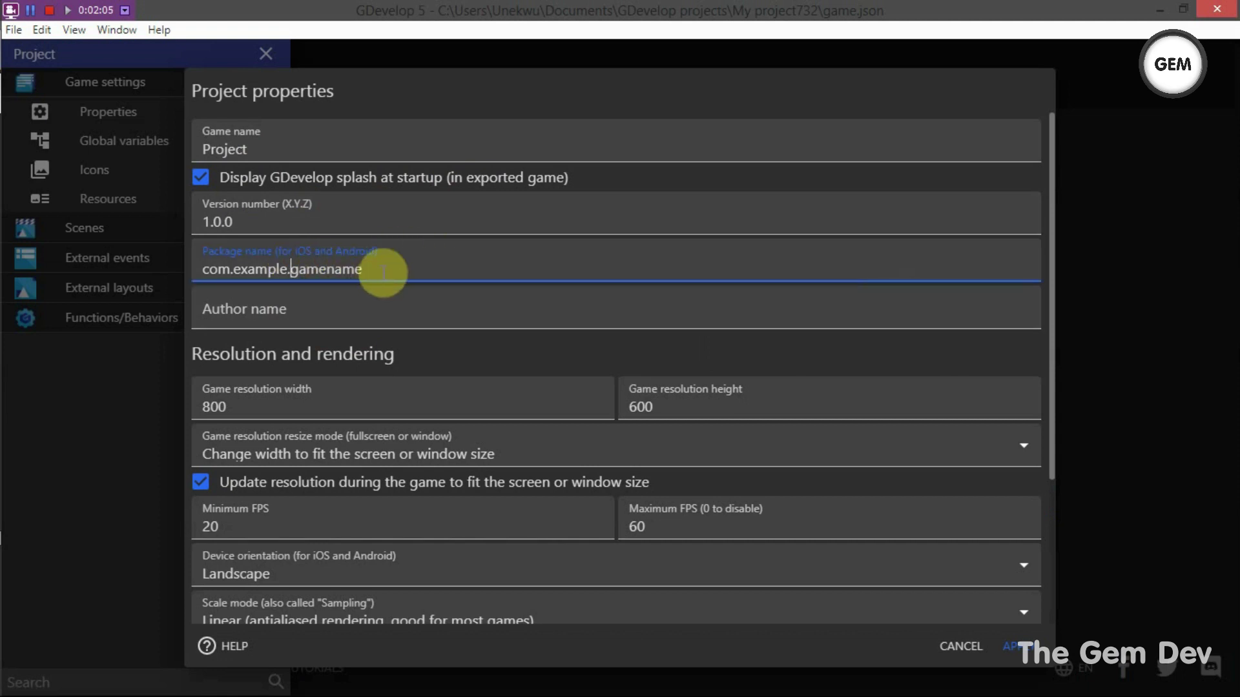
{"action": "left_click_drag", "start_coordinate": [381, 269], "coordinate": [292, 269]}
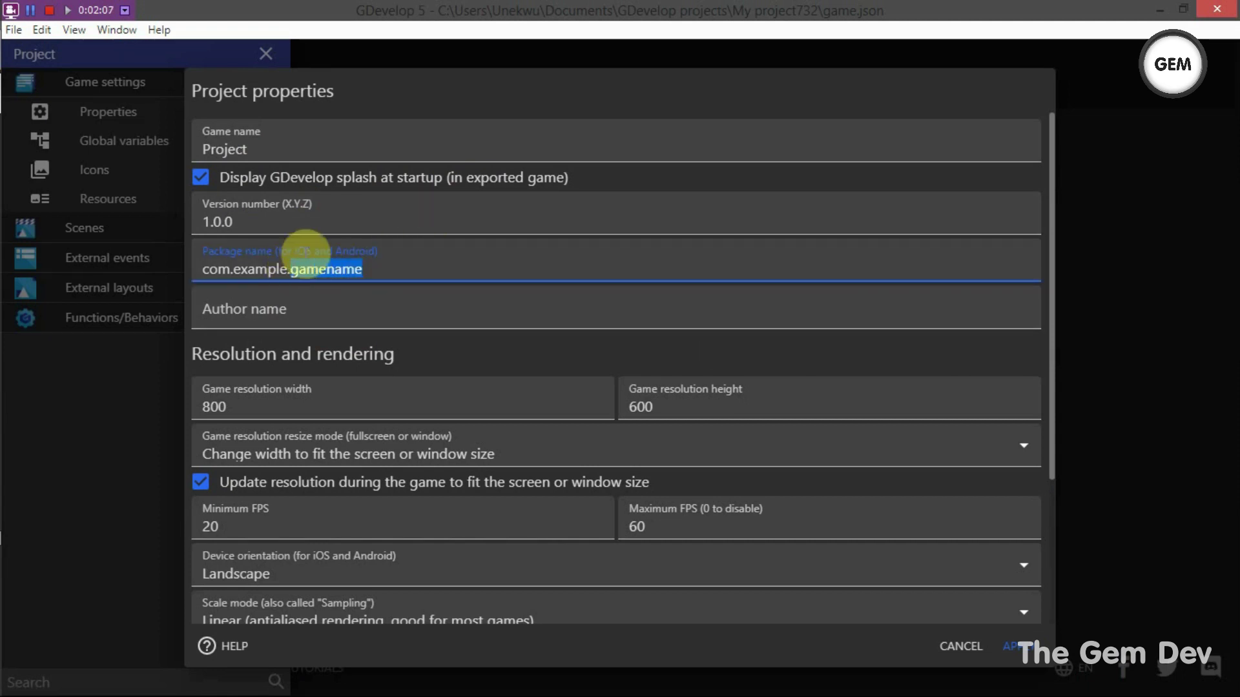
{"action": "left_click", "coordinate": [418, 260]}
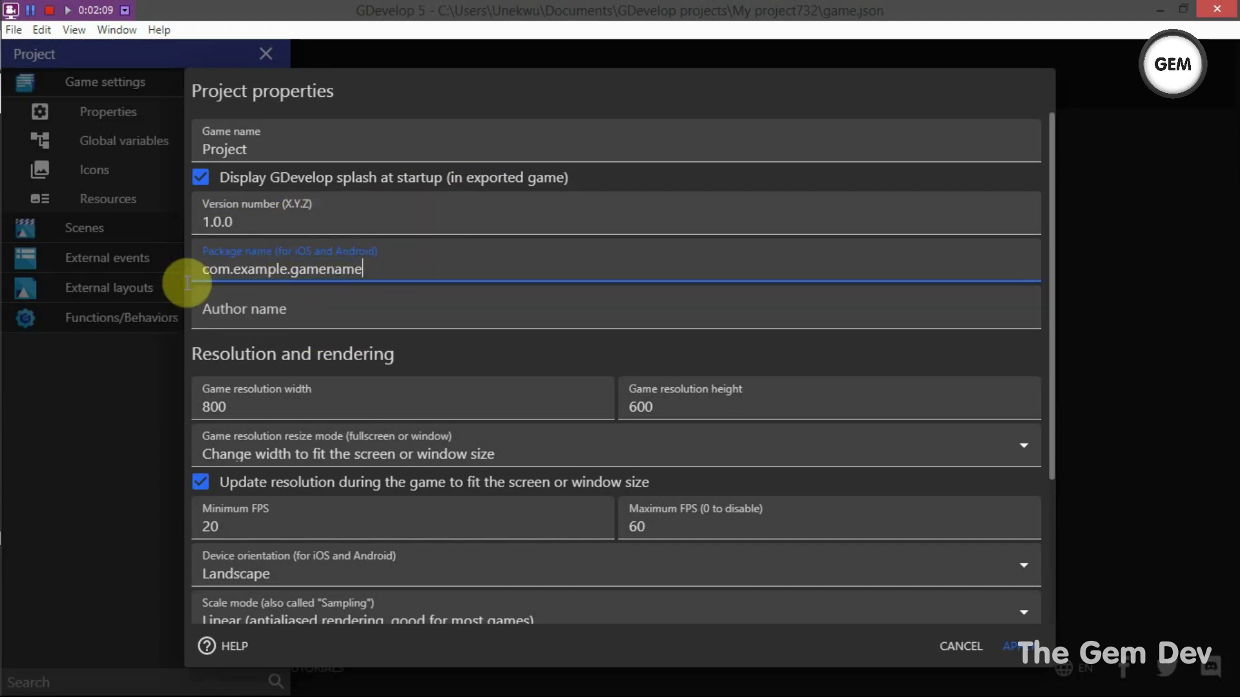
{"action": "left_click", "coordinate": [309, 311]}
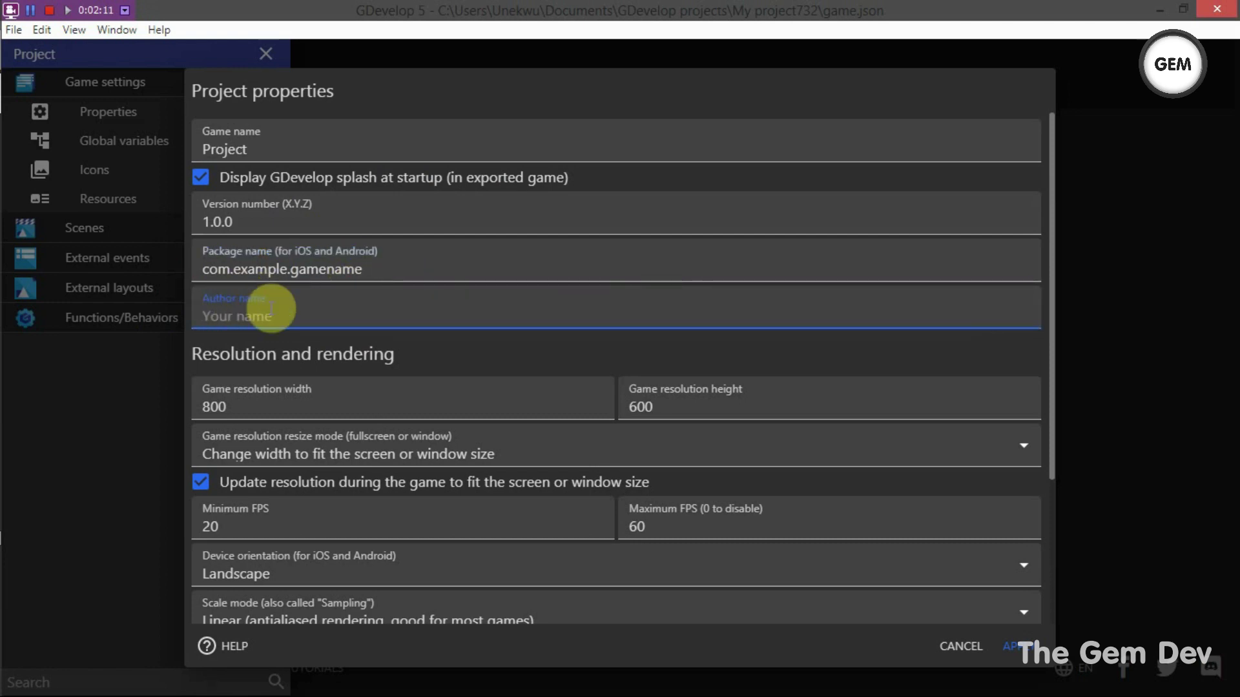
{"action": "left_click", "coordinate": [256, 403]}
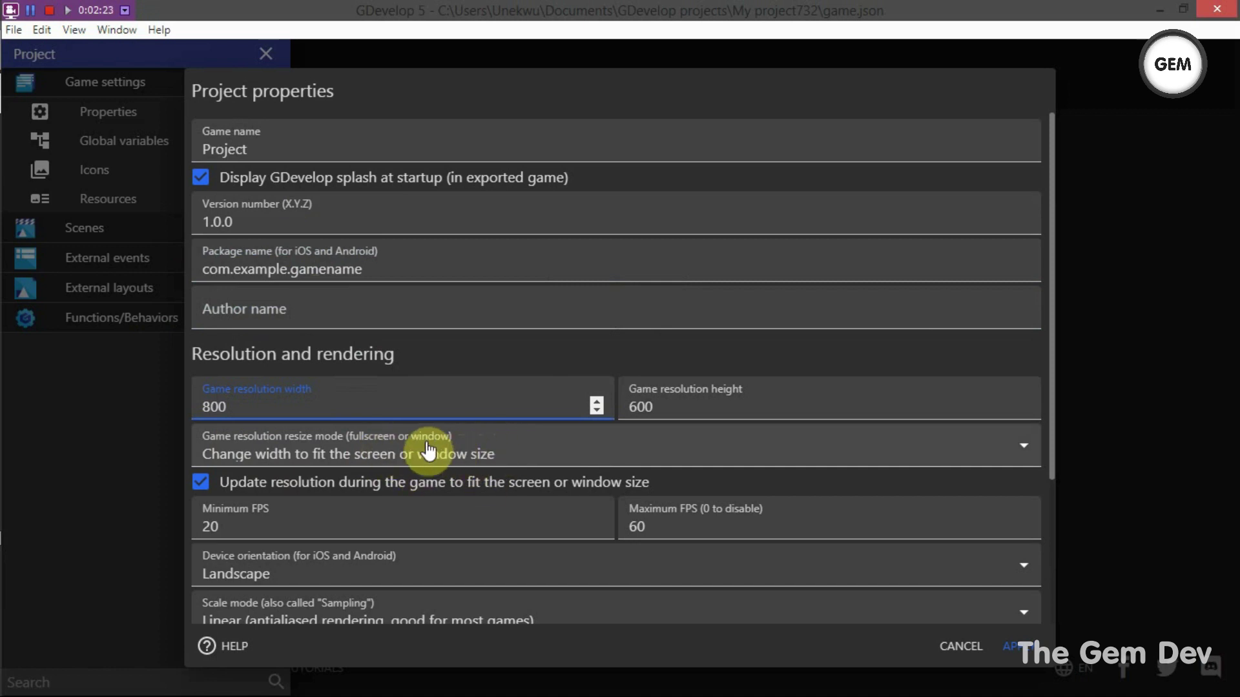
{"action": "left_click", "coordinate": [375, 453]}
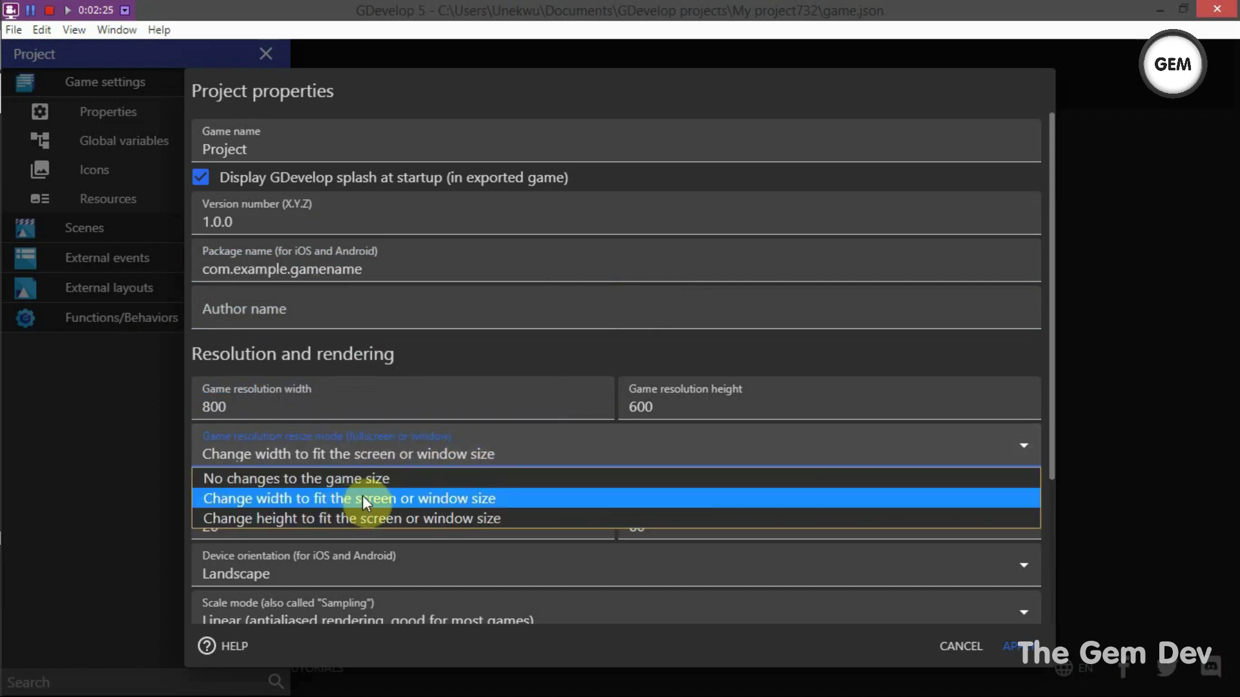
{"action": "left_click", "coordinate": [523, 457]}
{"action": "scroll", "coordinate": [387, 500], "scroll_direction": "down", "scroll_amount": 3}
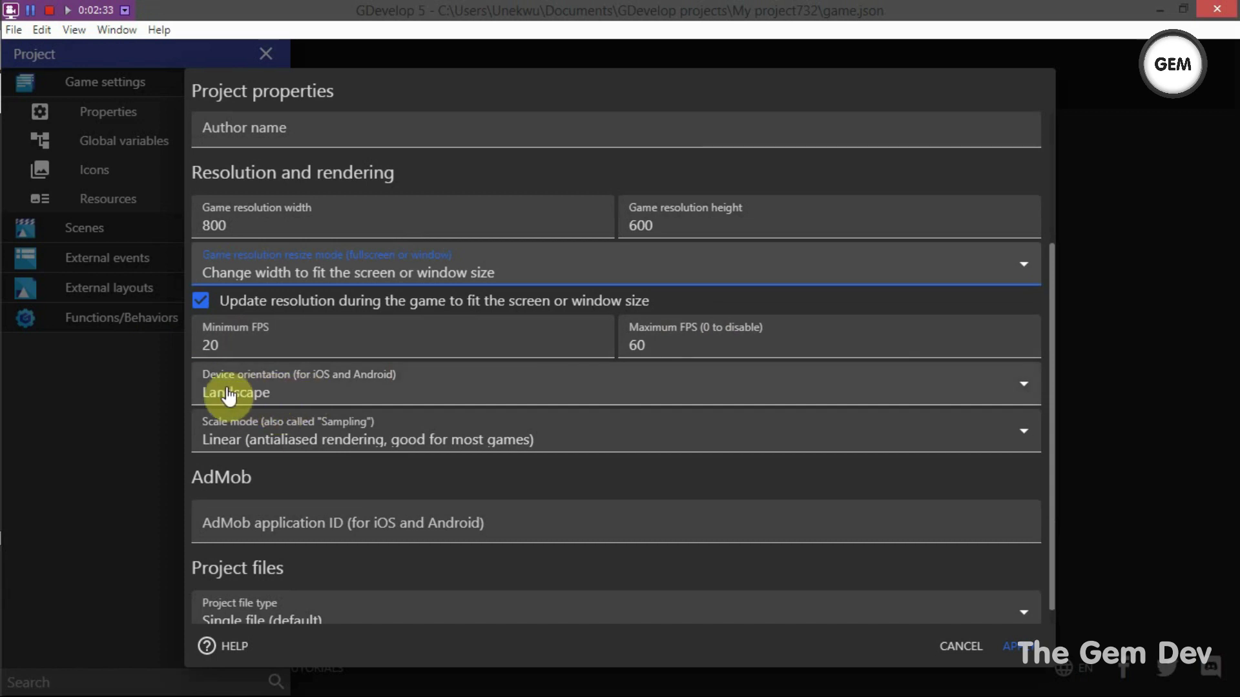
Check the device orientation and AdMob settings, keep the scale mode on Linear, and apply the project properties.
{"action": "left_click", "coordinate": [311, 391]}
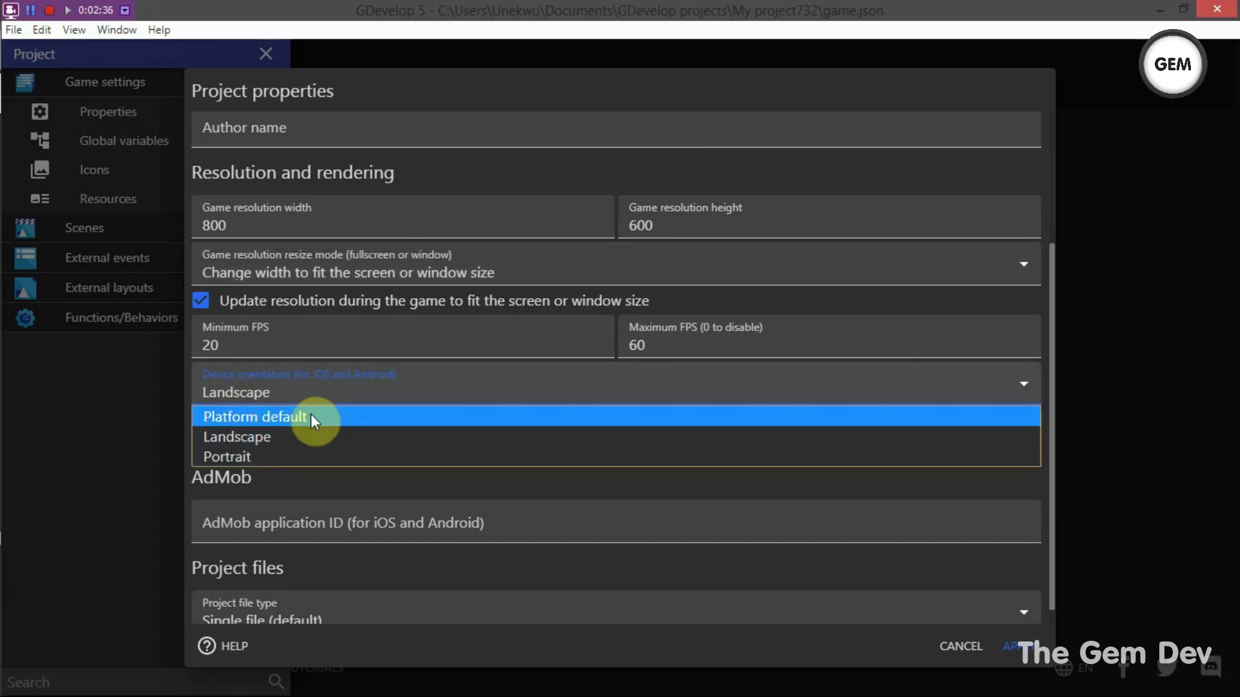
{"action": "left_click", "coordinate": [295, 396]}
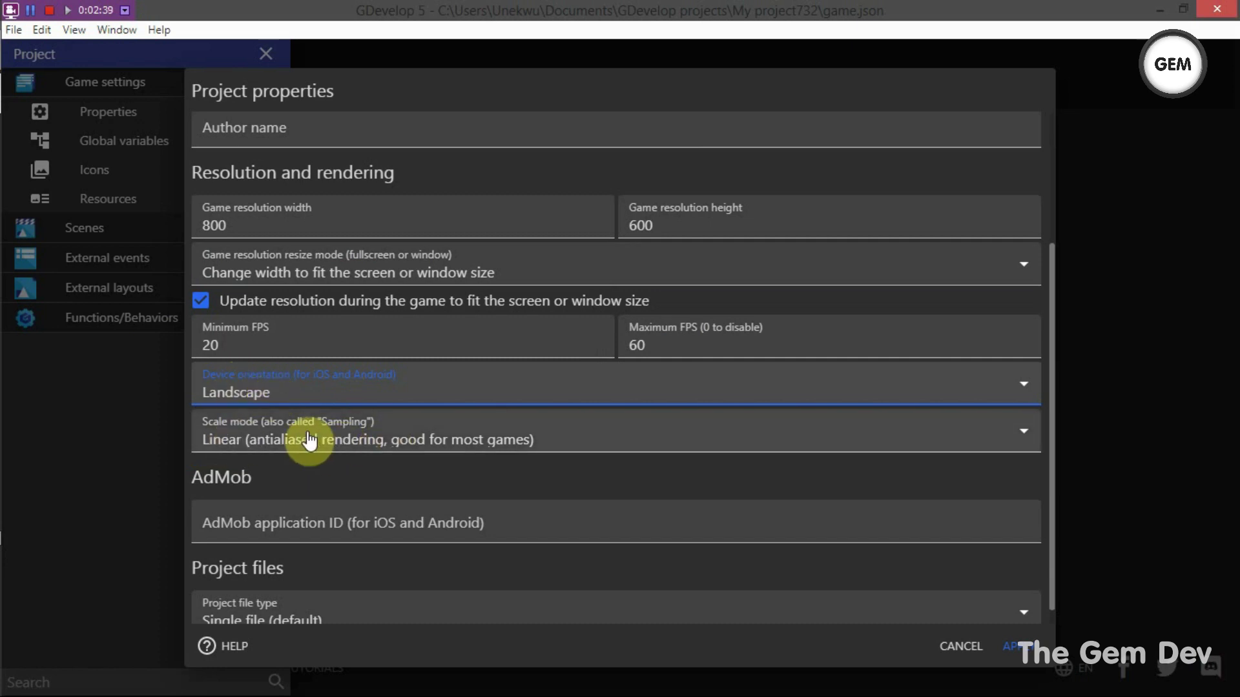
{"action": "left_click", "coordinate": [383, 437]}
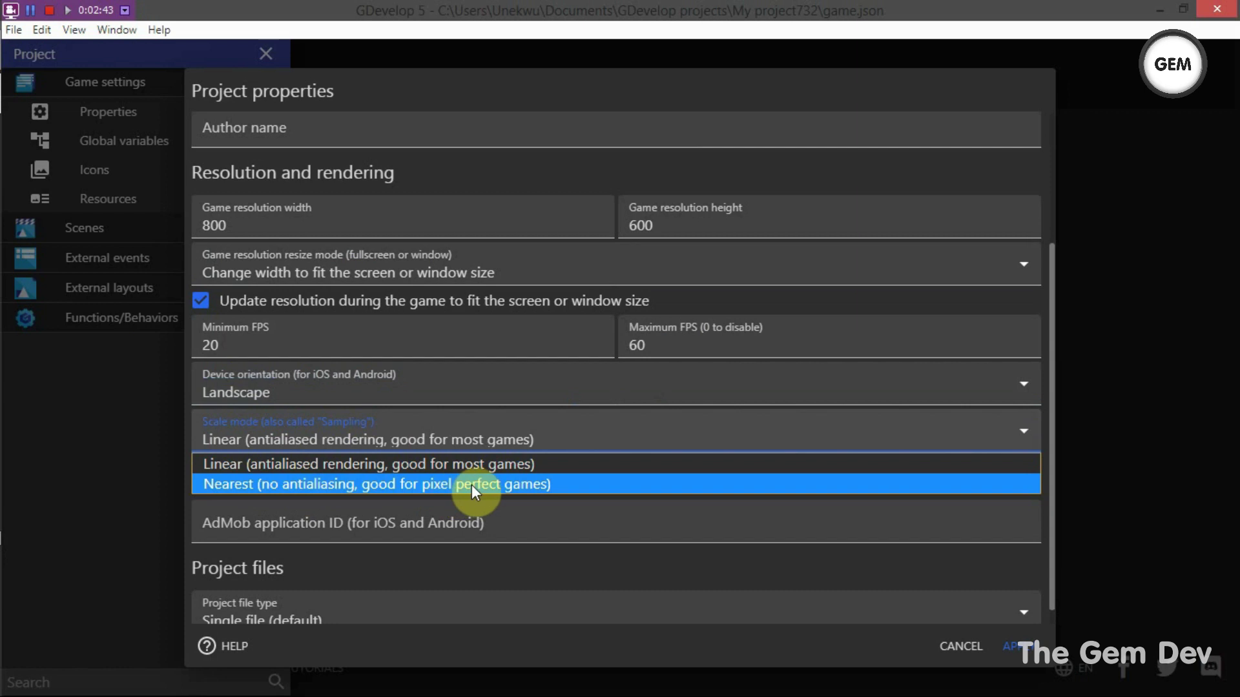
{"action": "left_click", "coordinate": [503, 462]}
{"action": "scroll", "coordinate": [481, 433], "scroll_direction": "down", "scroll_amount": 1}
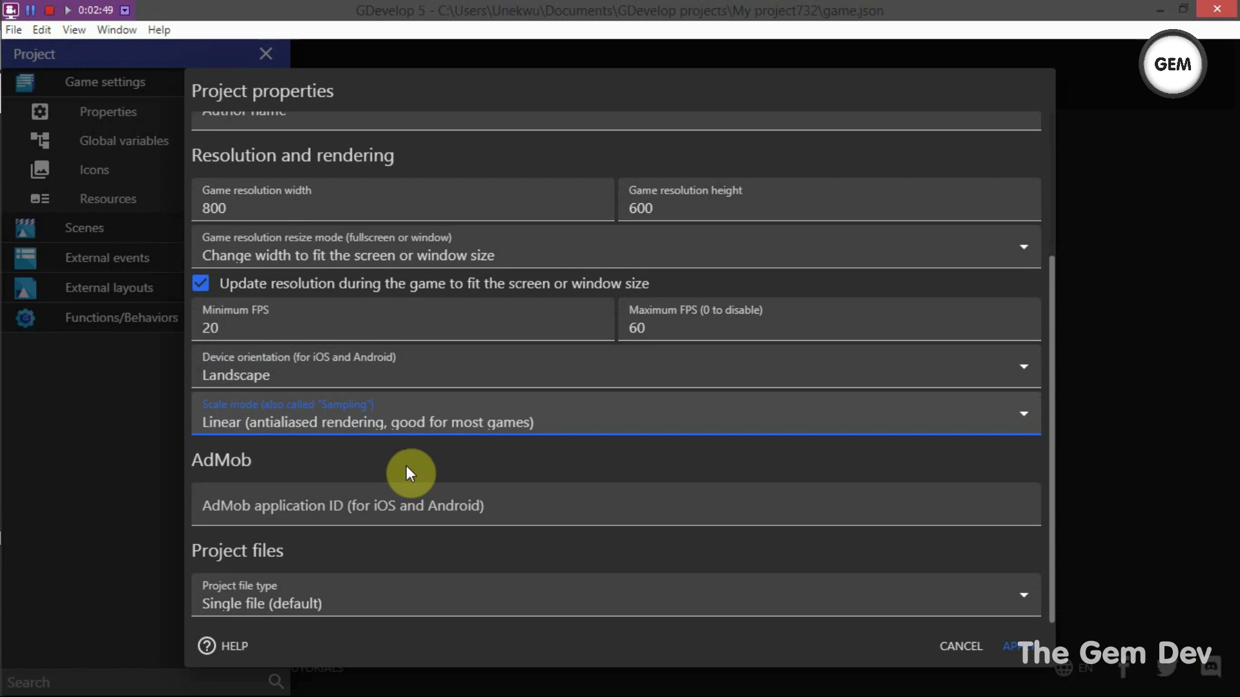
{"action": "left_click", "coordinate": [325, 506]}
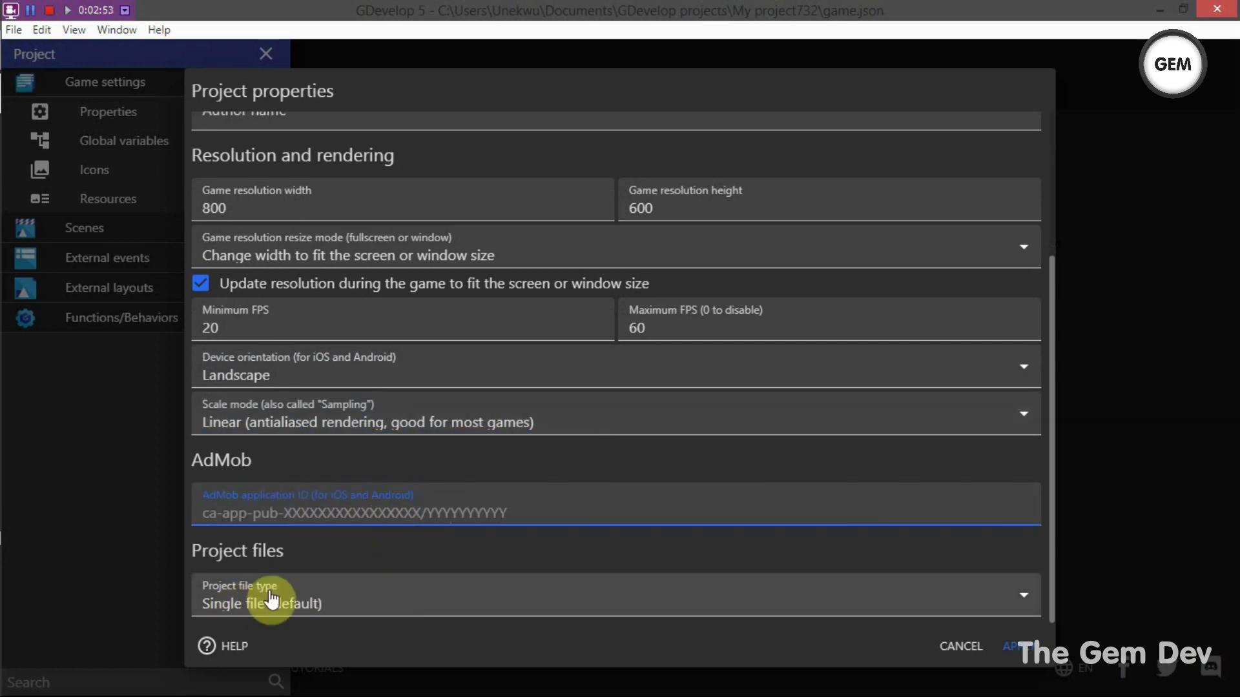
{"action": "left_click", "coordinate": [1027, 649]}
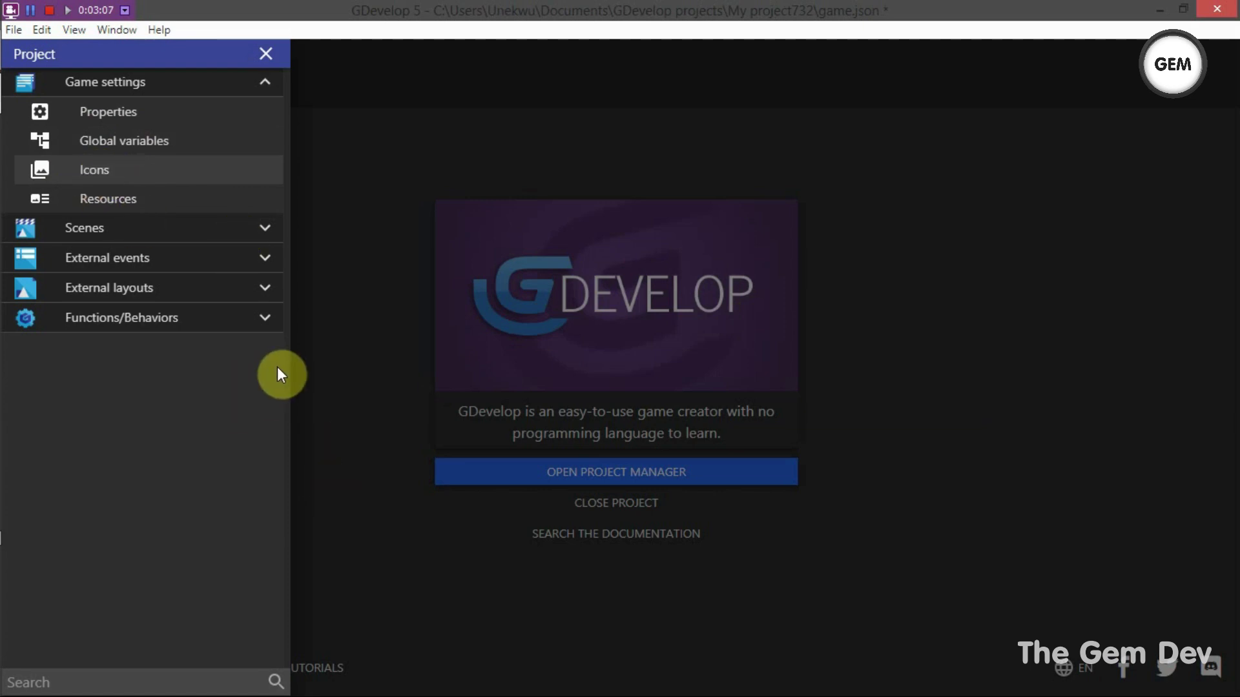
View the project icons settings, cancel them unchanged, and open the project resources.
{"action": "key", "text": "alt+x"}
{"action": "key", "text": "alt+x"}
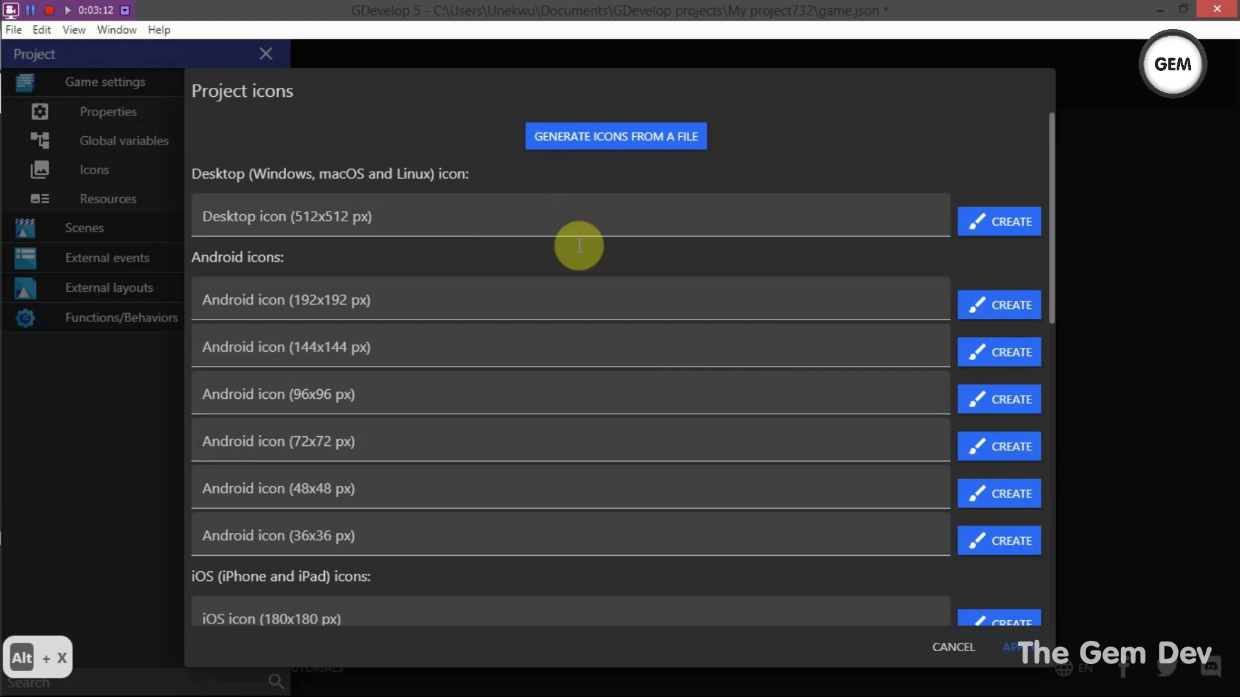
{"action": "left_click", "coordinate": [958, 644]}
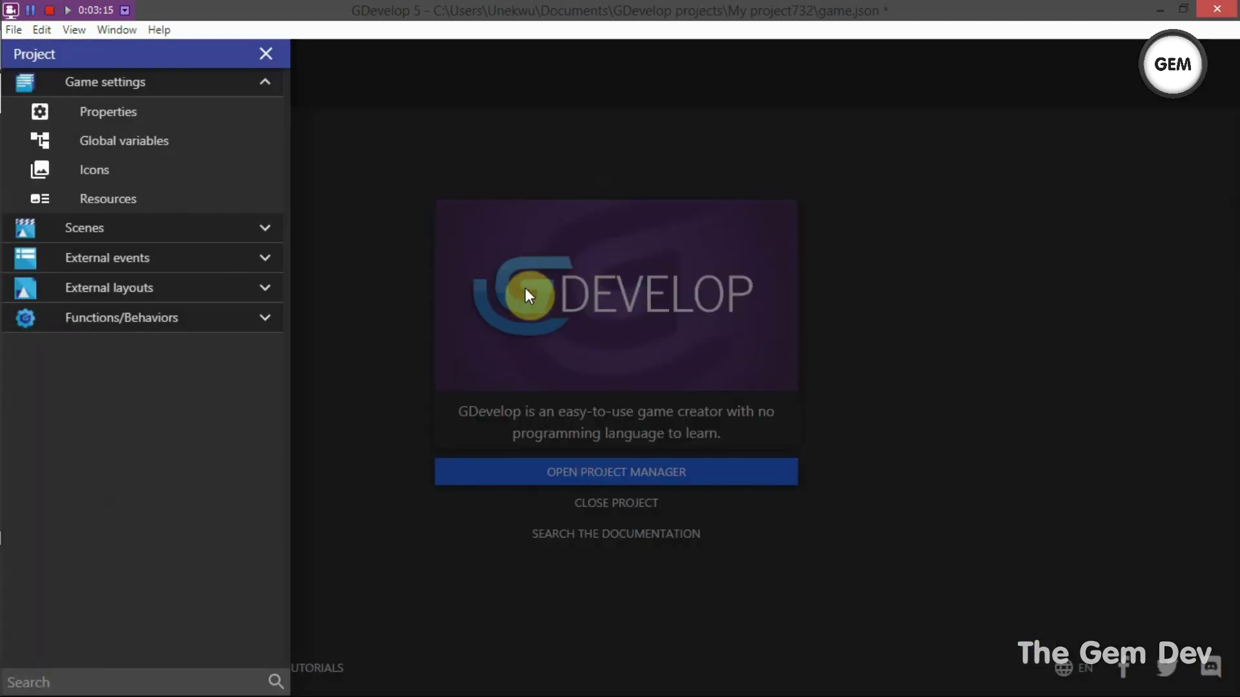
{"action": "left_click", "coordinate": [137, 196]}
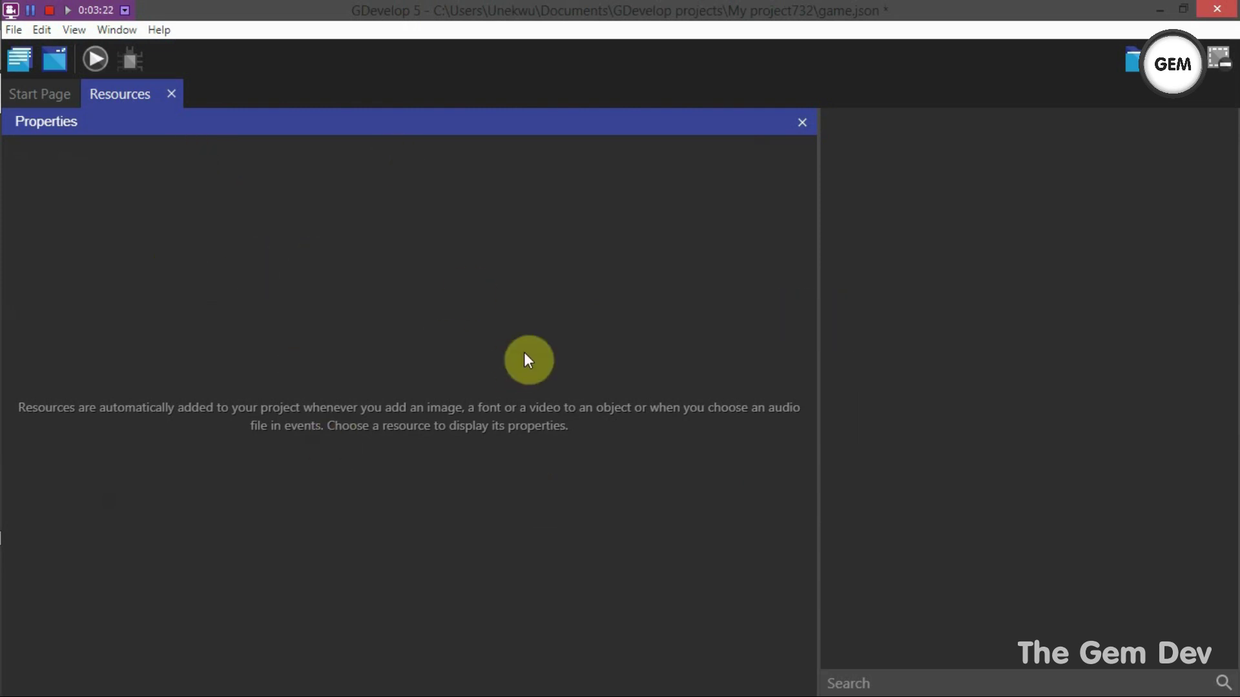
Open the project manager and expand its Scenes, External events, External layouts and Functions/Behaviors sections.
{"action": "left_click", "coordinate": [17, 67]}
{"action": "left_click", "coordinate": [145, 224]}
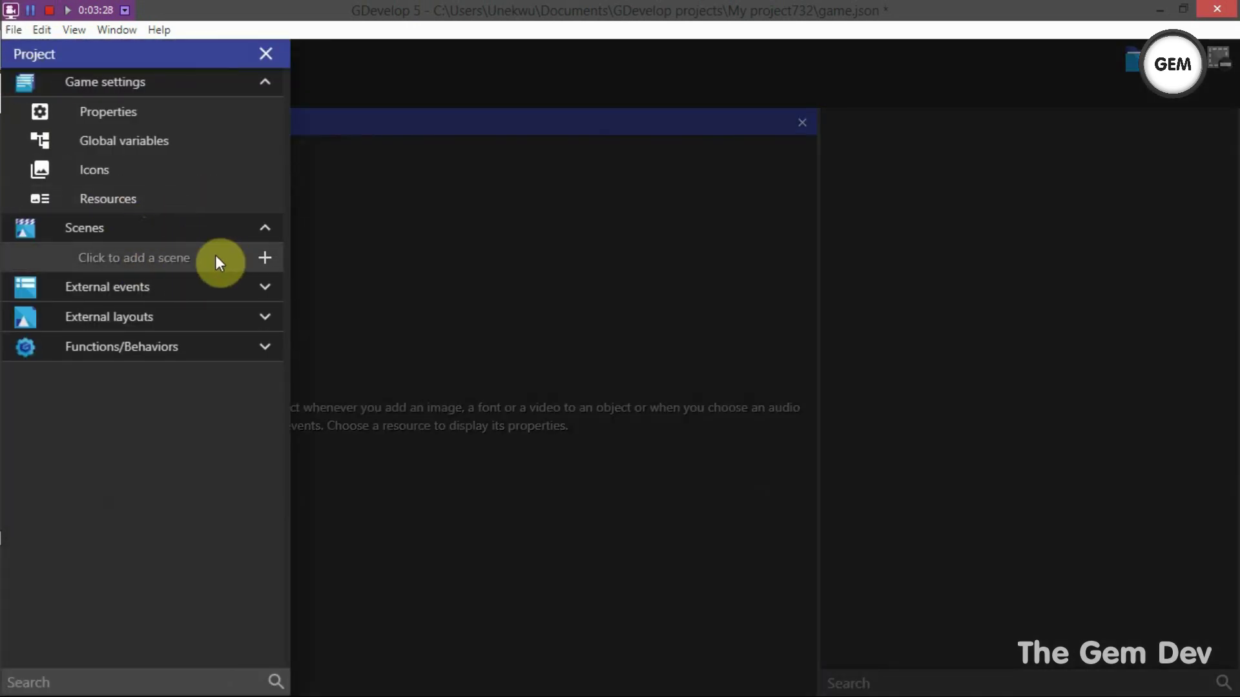
{"action": "left_click", "coordinate": [153, 284]}
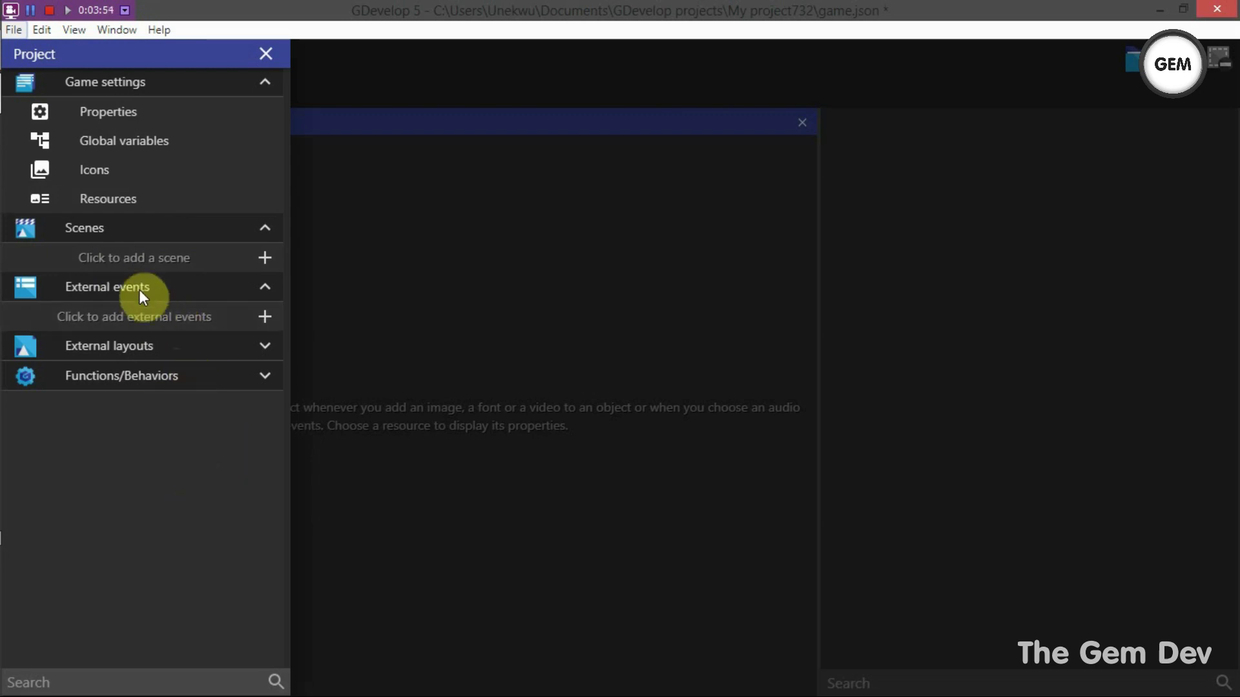
{"action": "left_click", "coordinate": [123, 349]}
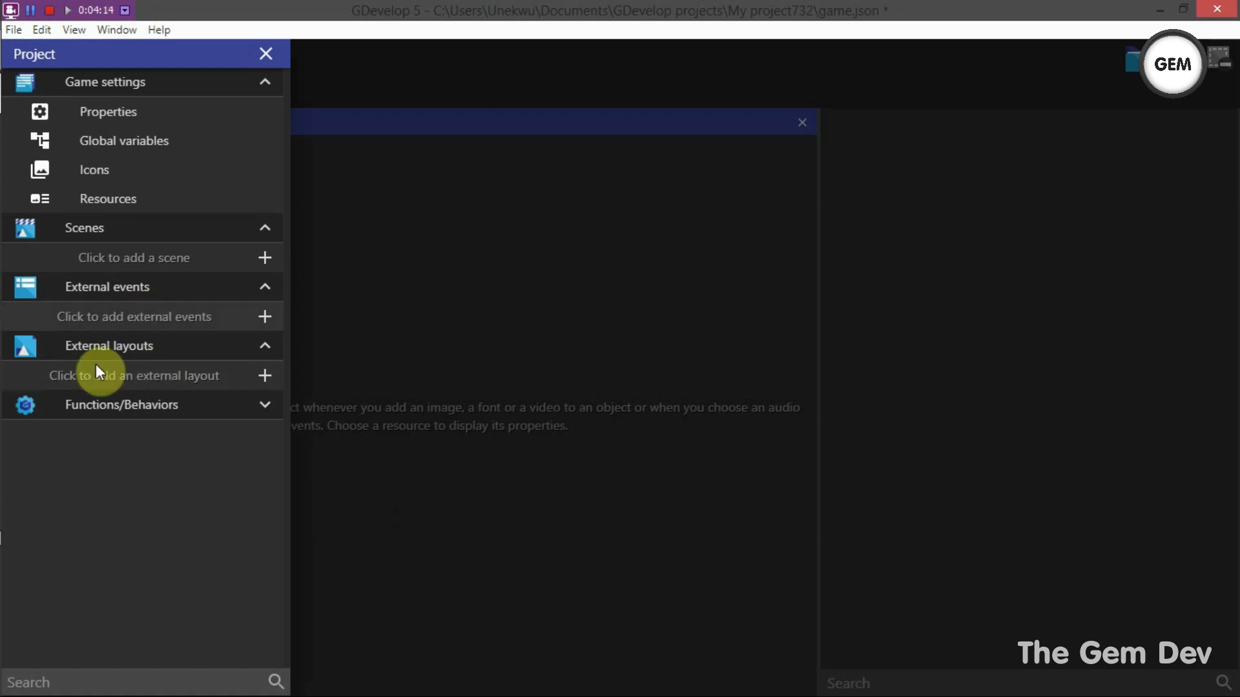
{"action": "left_click", "coordinate": [203, 404]}
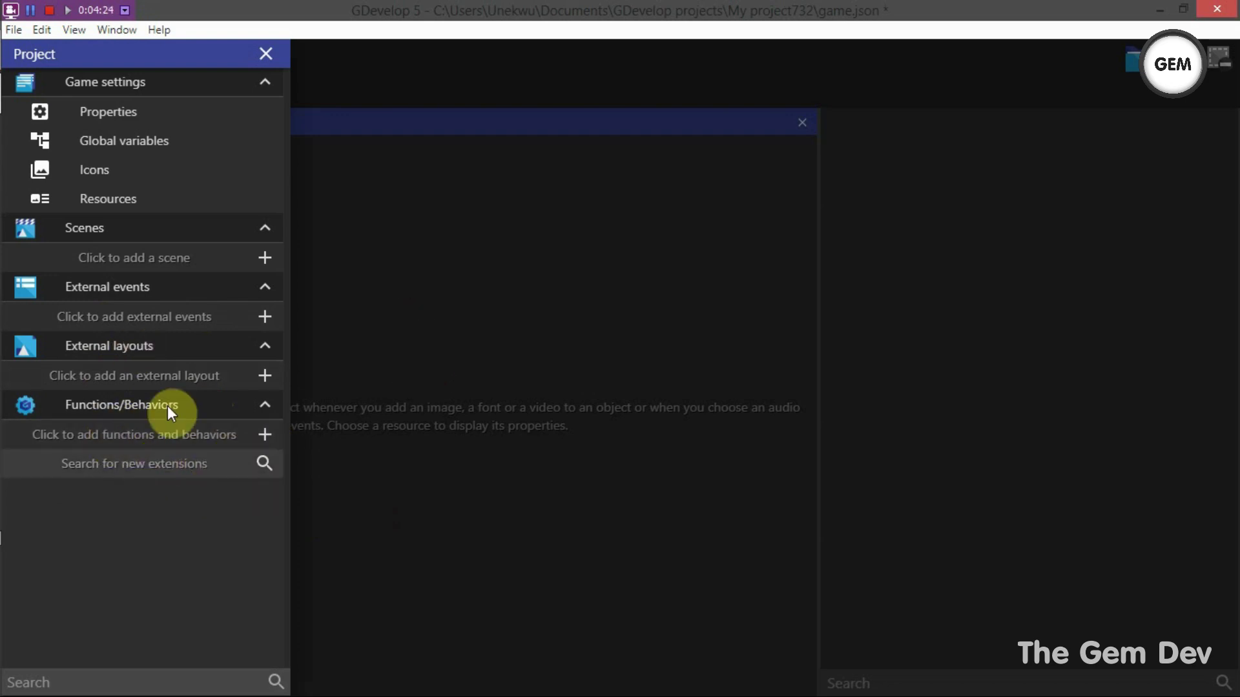
Browse the available new extensions, filter them by the Rot13 tag, and close the extension search.
{"action": "left_click", "coordinate": [193, 469]}
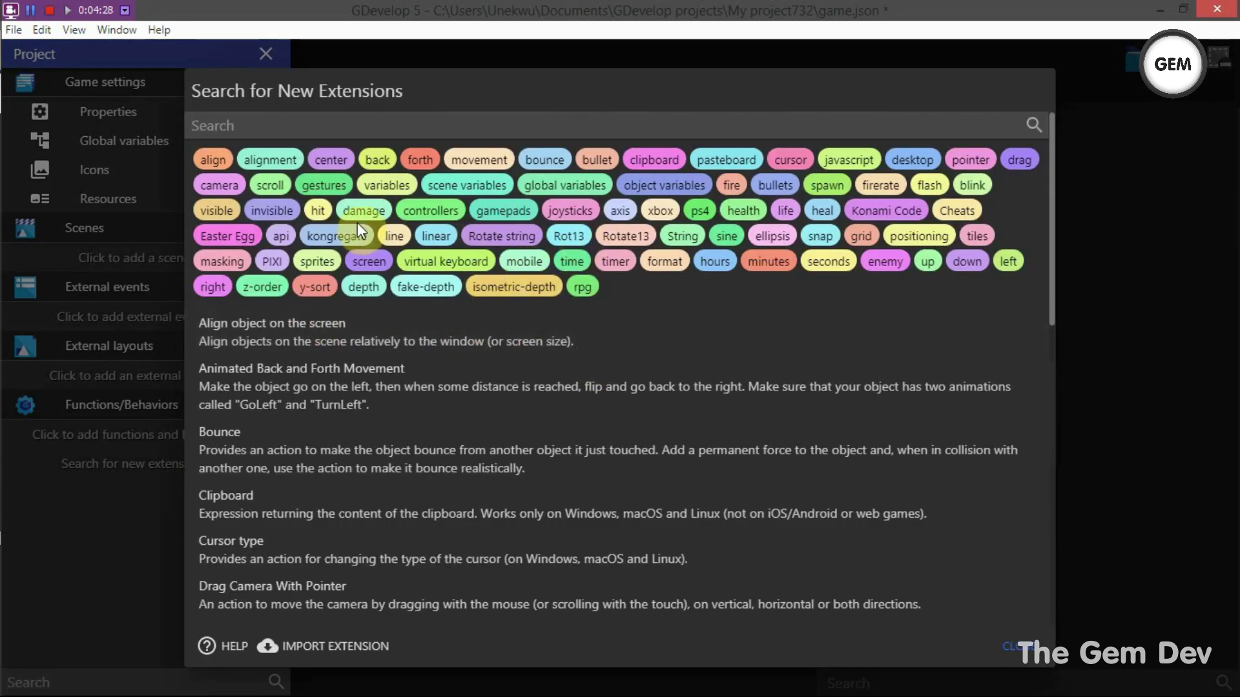
{"action": "left_click", "coordinate": [569, 237]}
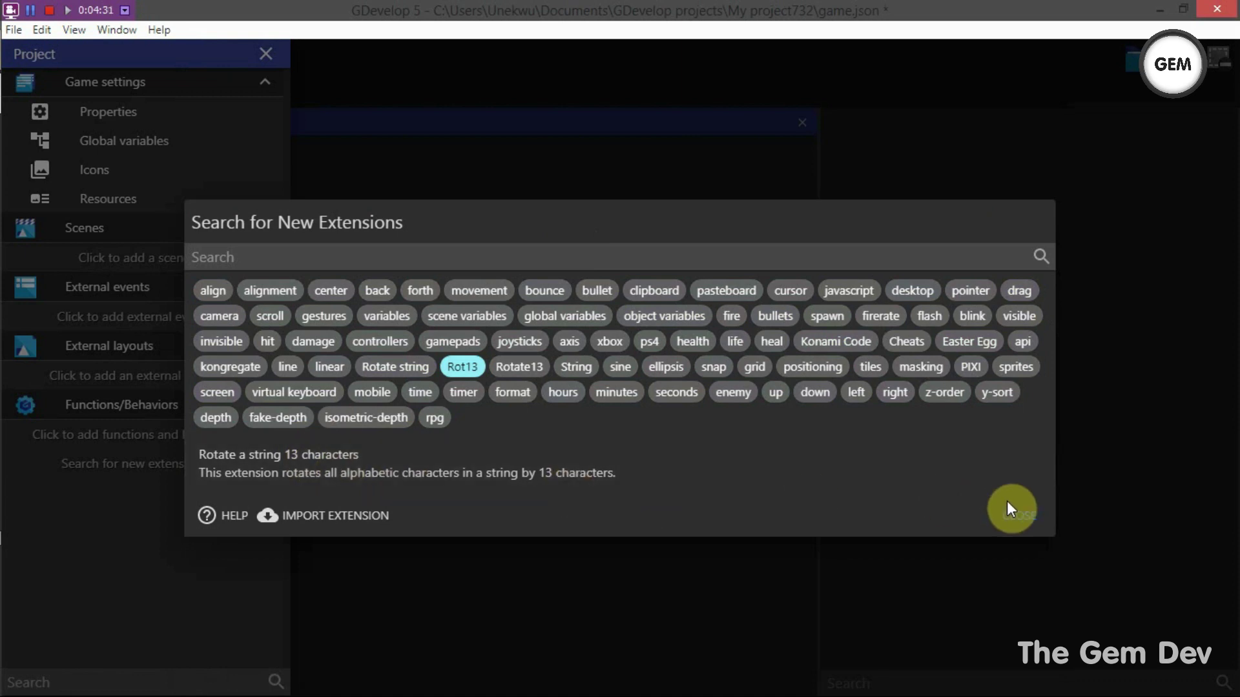
{"action": "left_click", "coordinate": [1024, 518]}
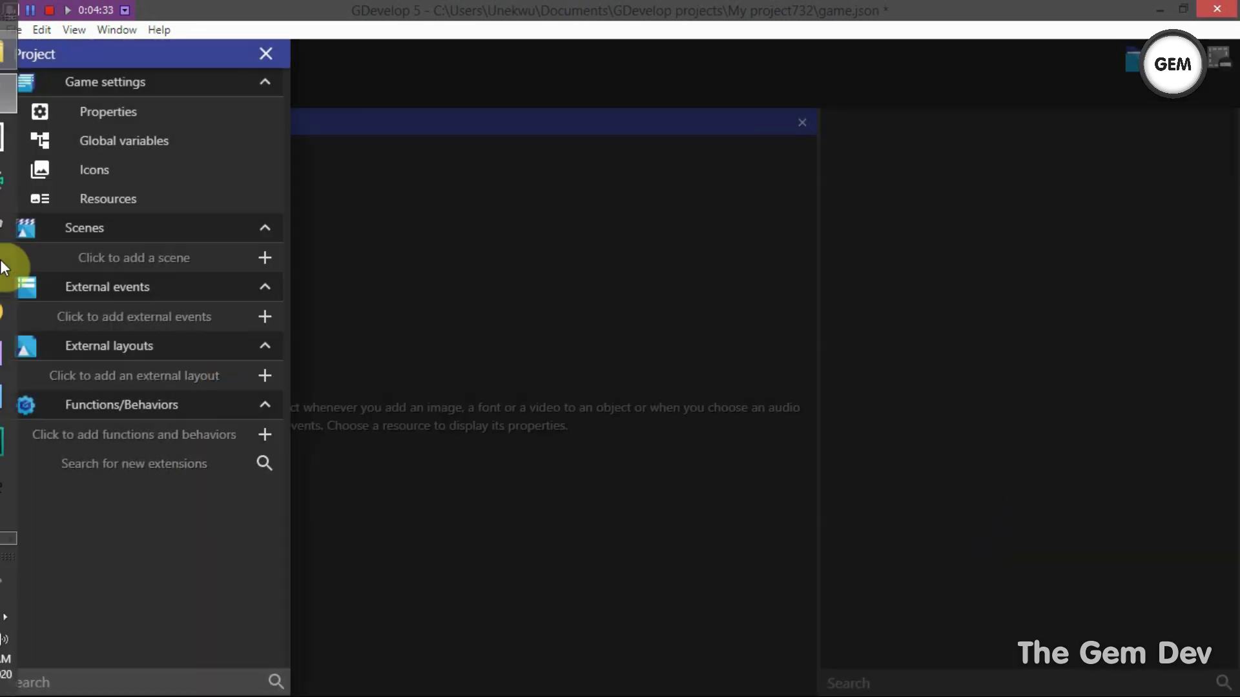
Open the project properties and set the game name to Platformer.
{"action": "left_click", "coordinate": [115, 111]}
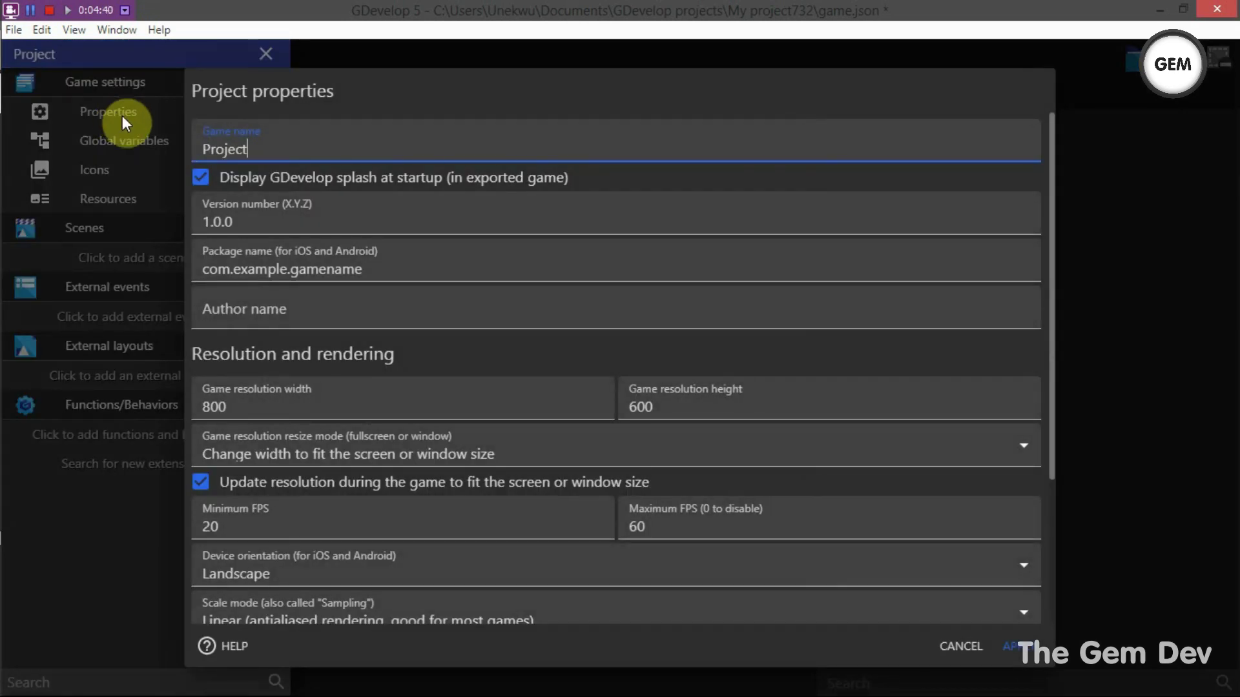
{"action": "double_click", "coordinate": [285, 149]}
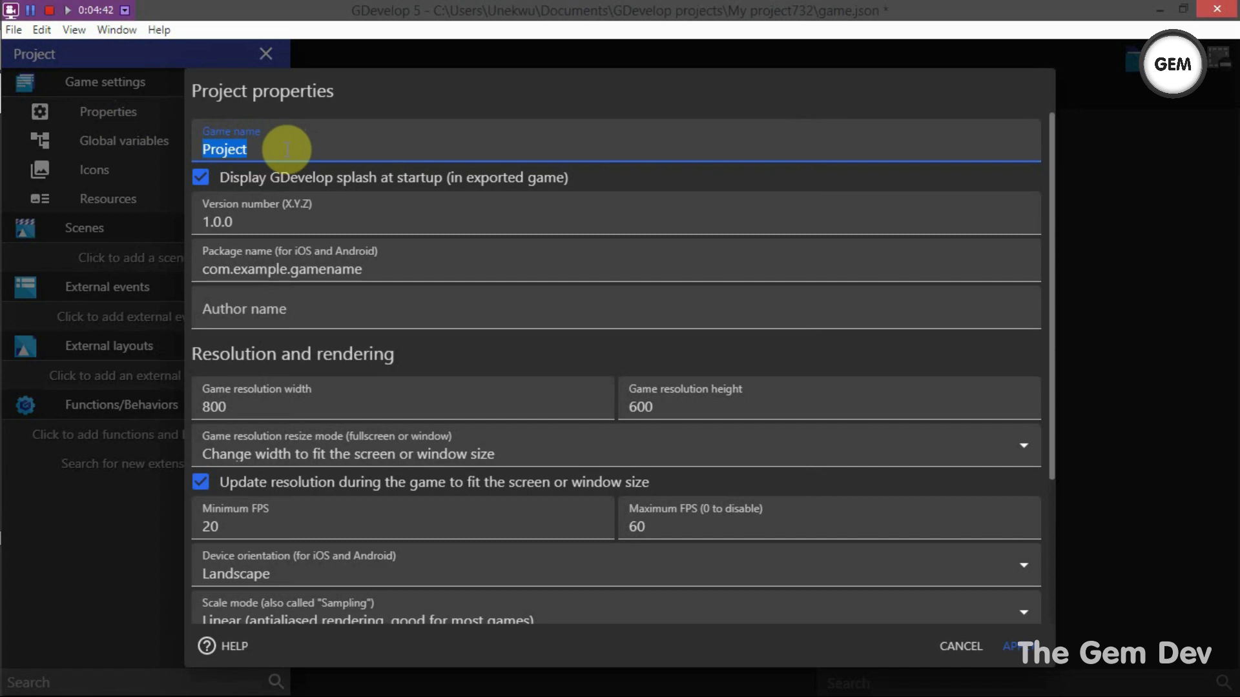
{"action": "key", "text": "BackSpace"}
{"action": "type", "text": "Plat"}
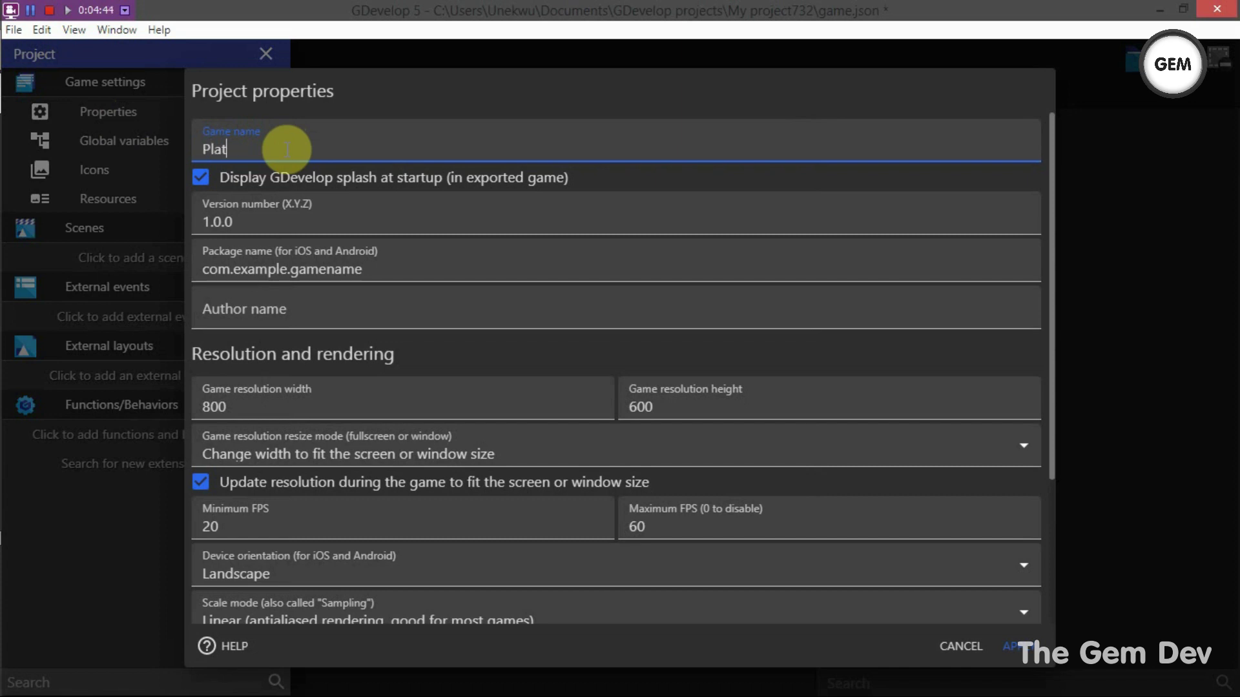
{"action": "type", "text": "former"}
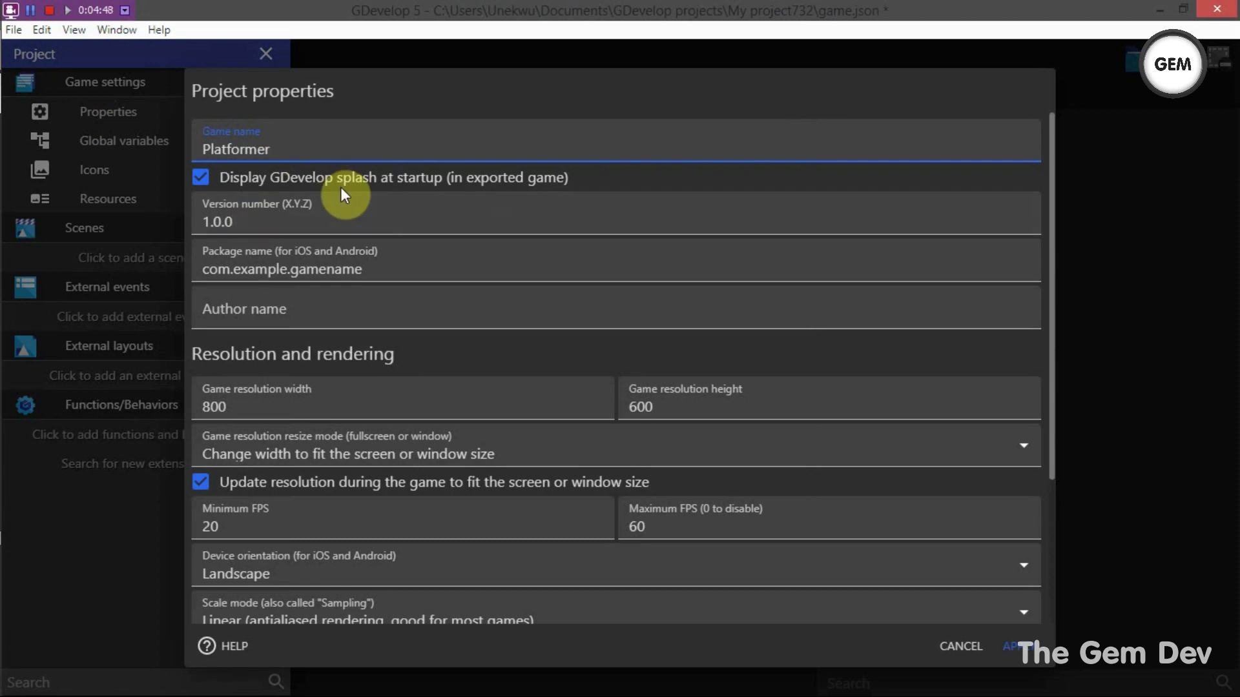
Set the project's author name to The Gem Dev.
{"action": "left_click", "coordinate": [396, 258]}
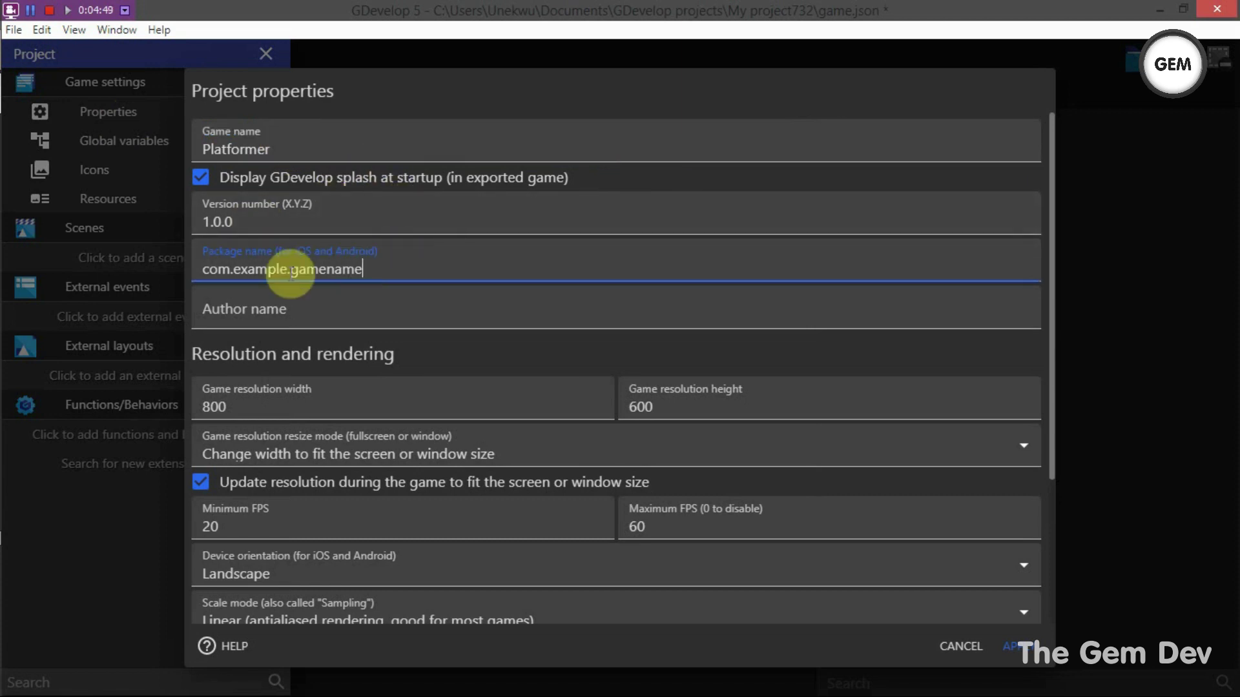
{"action": "left_click", "coordinate": [271, 304]}
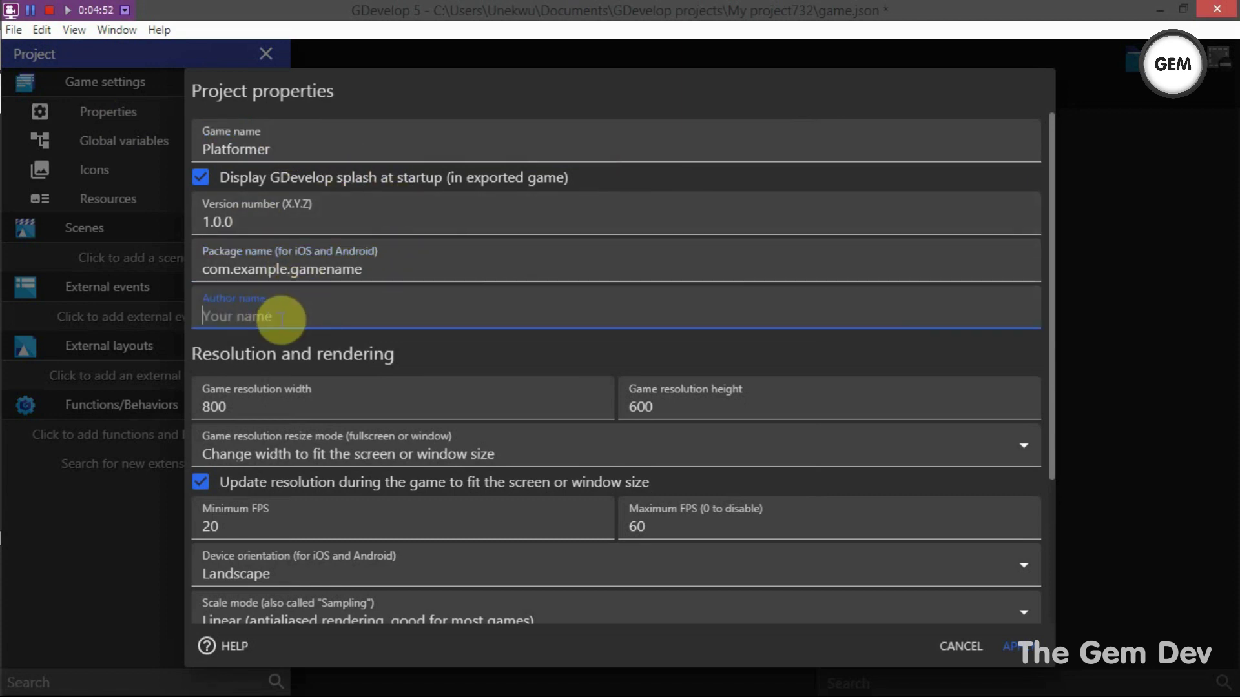
{"action": "type", "text": "Gdevelop"}
{"action": "double_click", "coordinate": [333, 313]}
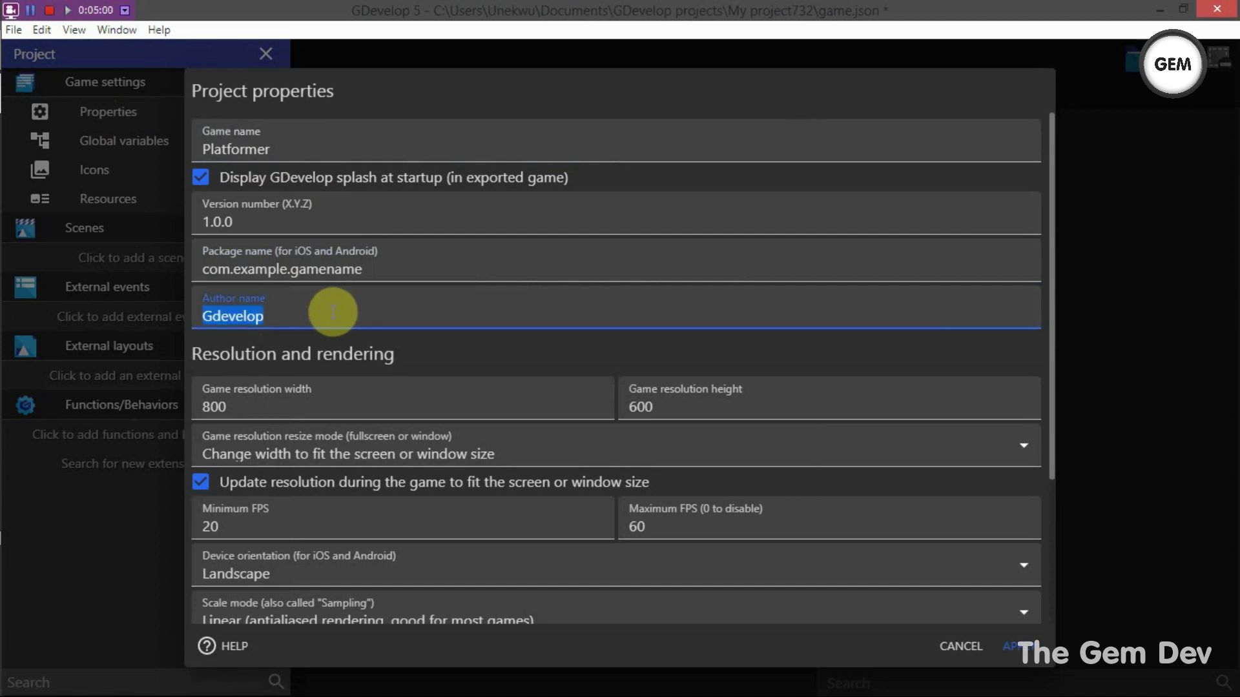
{"action": "type", "text": "The "}
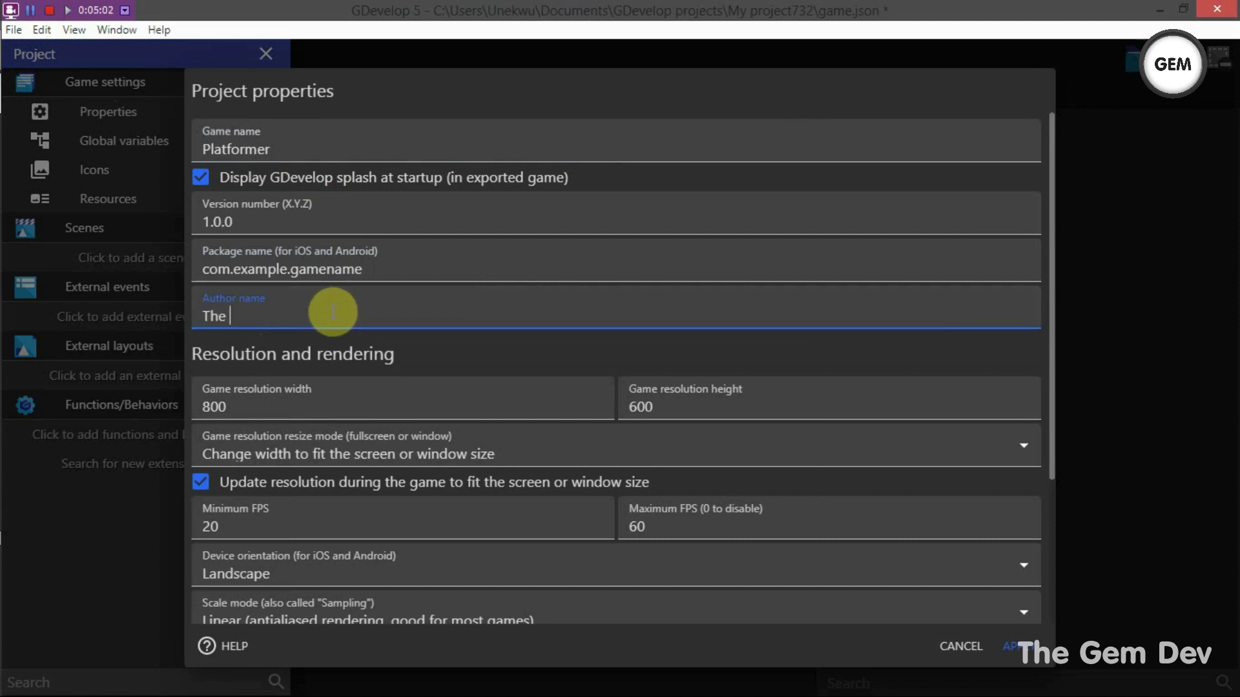
{"action": "type", "text": "Gem Dev"}
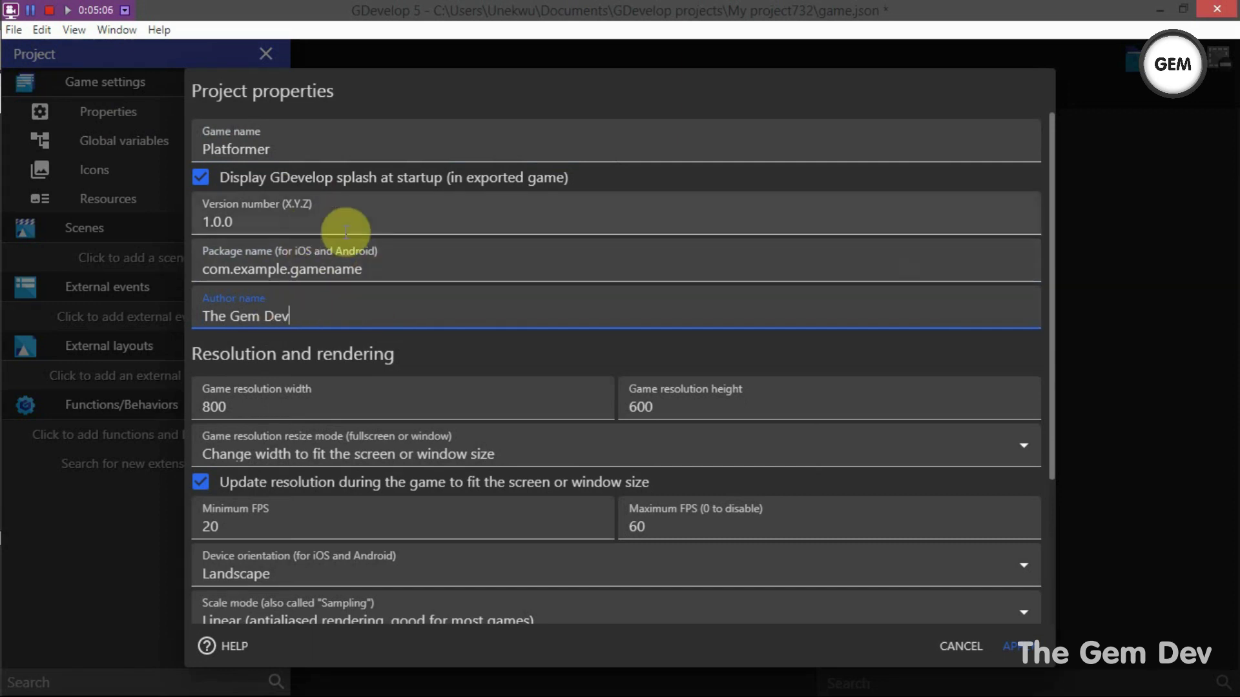
Set the game resolution width to 1000 and apply the project properties.
{"action": "left_click", "coordinate": [209, 407]}
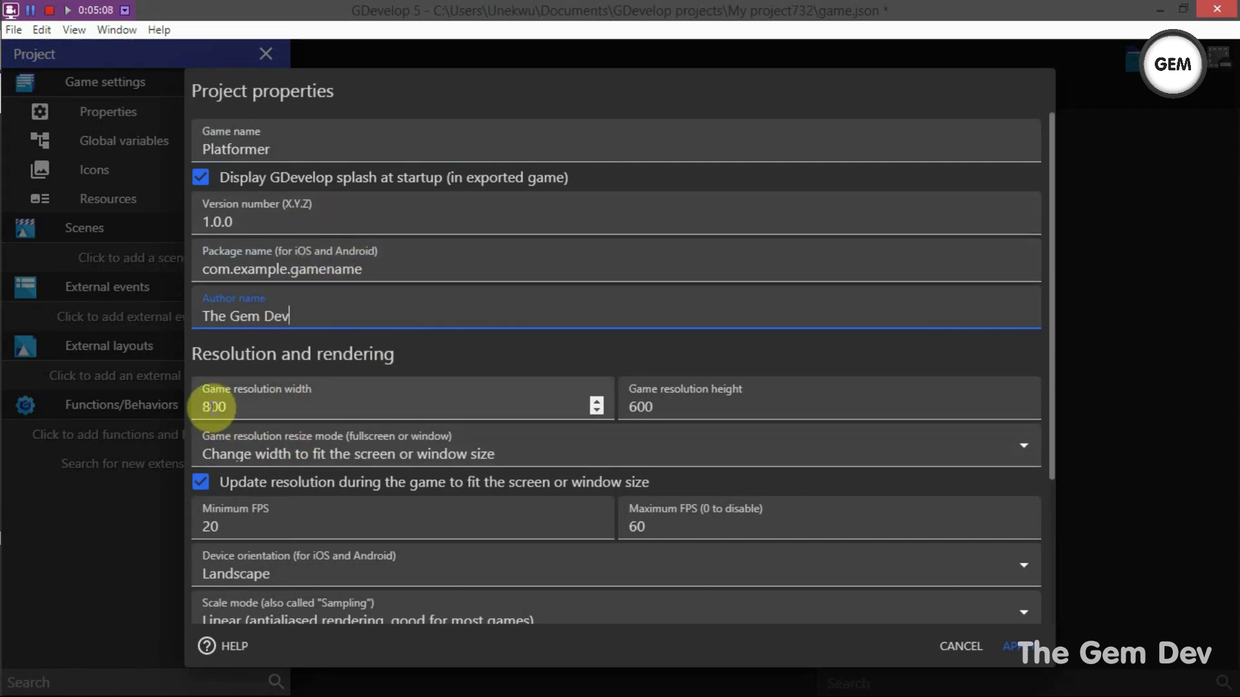
{"action": "key", "text": "BackSpace"}
{"action": "type", "text": "10"}
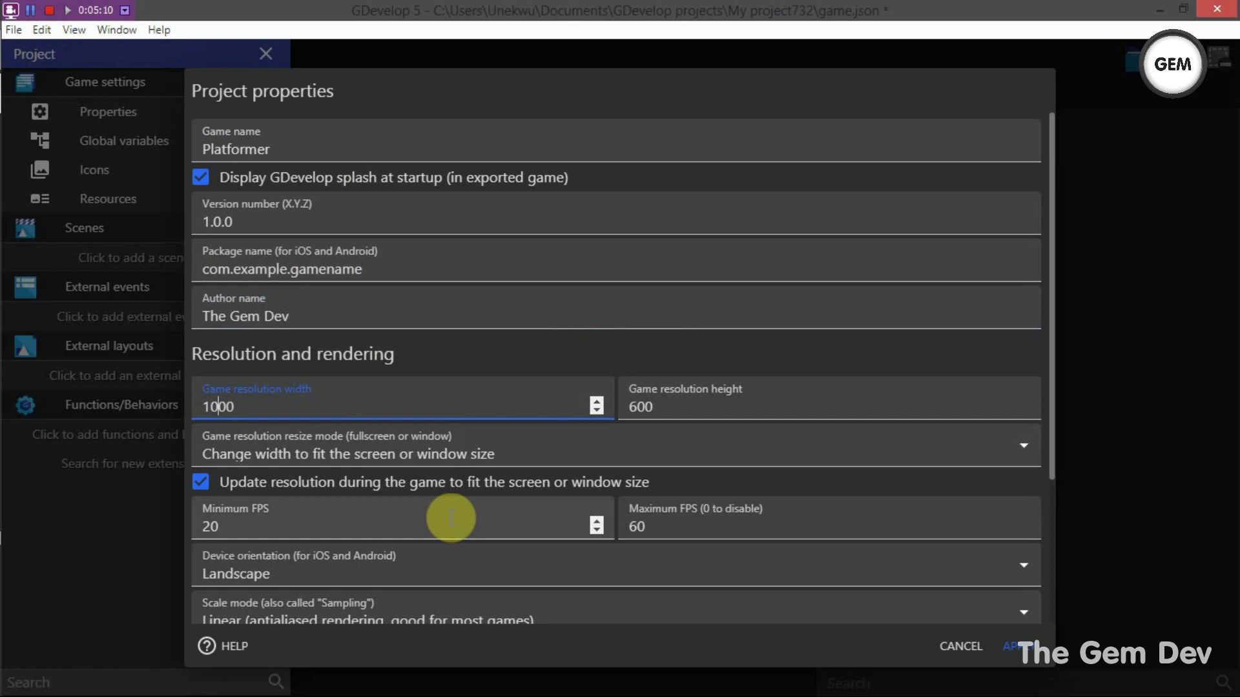
{"action": "left_click", "coordinate": [1015, 646]}
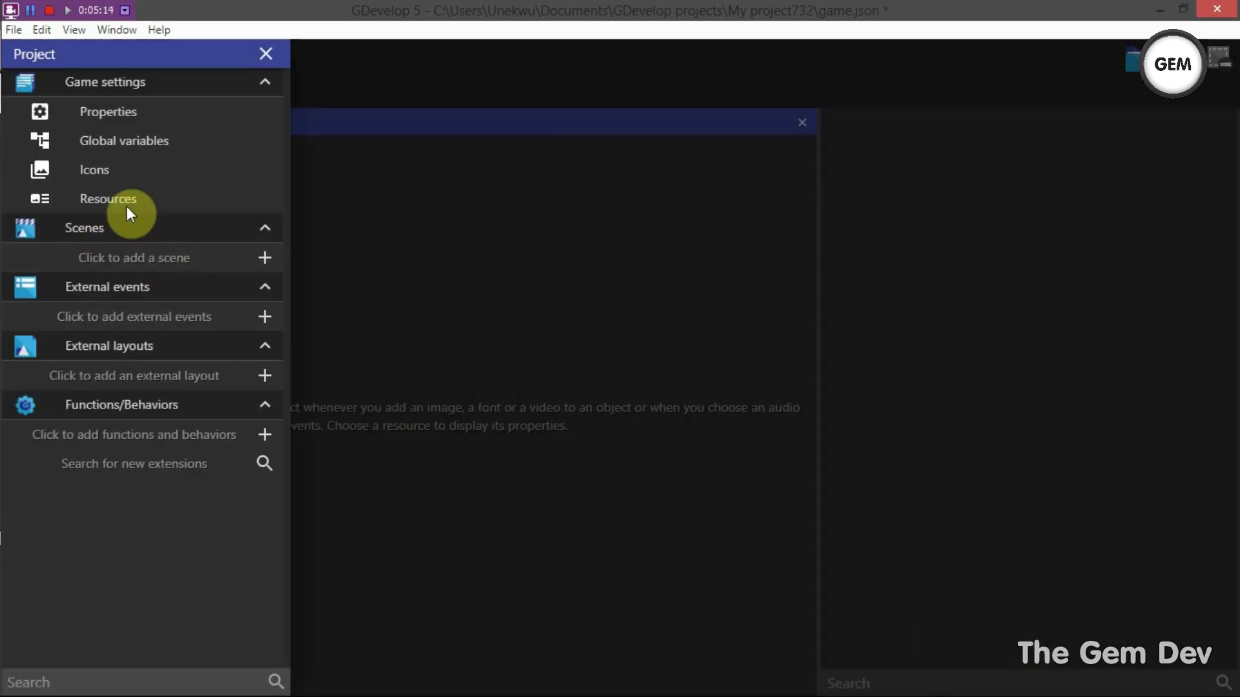
Collapse the External events, External layouts, Functions/Behaviors and Game settings sections of the project manager.
{"action": "left_click", "coordinate": [132, 294]}
{"action": "left_click", "coordinate": [143, 317]}
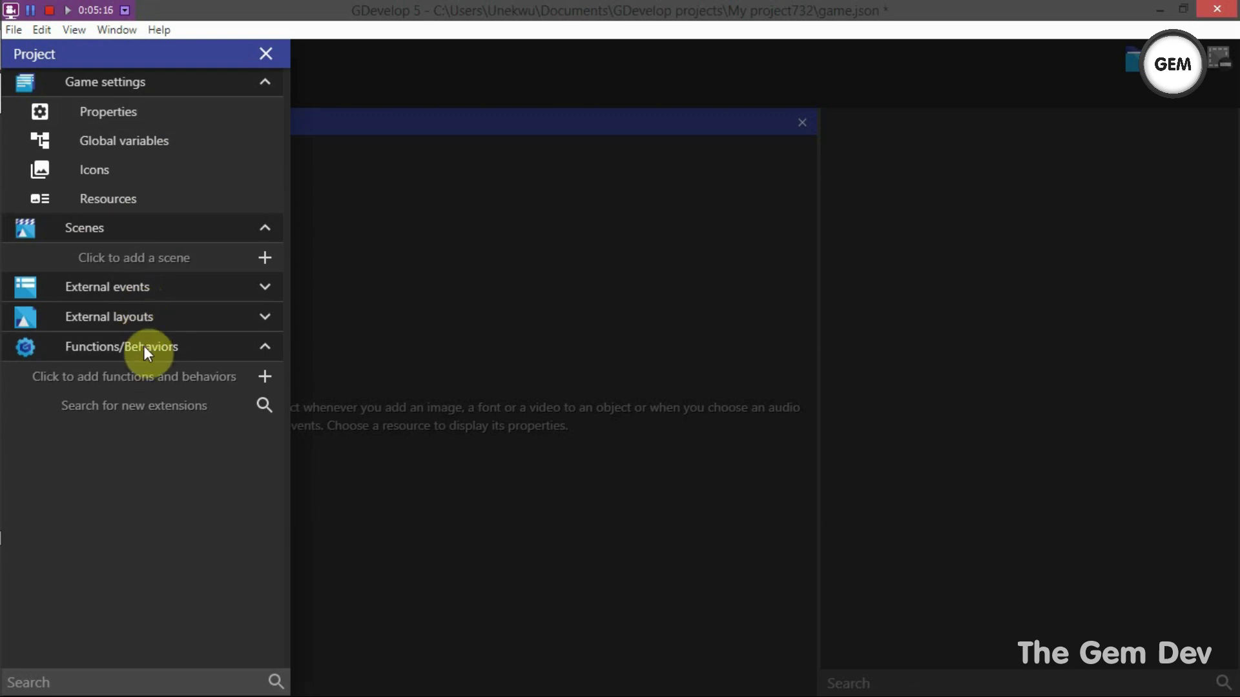
{"action": "left_click", "coordinate": [143, 346]}
{"action": "left_click", "coordinate": [119, 85]}
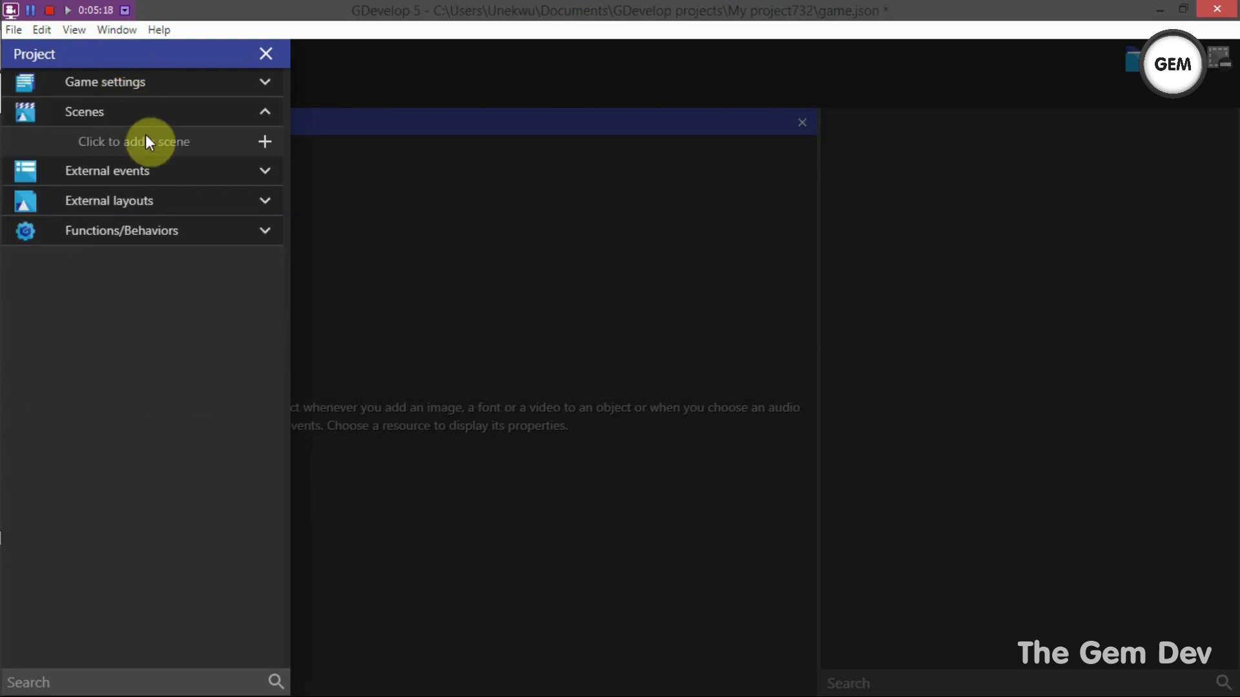
Add a new scene to the project and open it in the scene editor.
{"action": "left_click", "coordinate": [143, 144]}
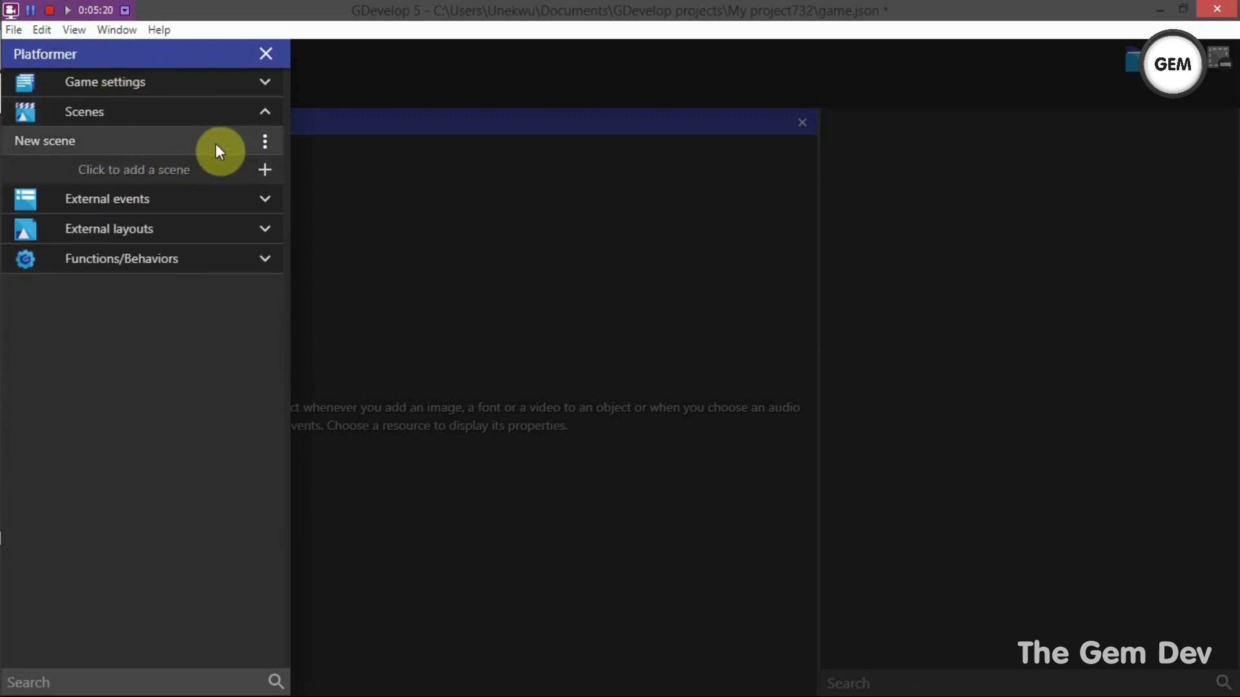
{"action": "left_click", "coordinate": [264, 146]}
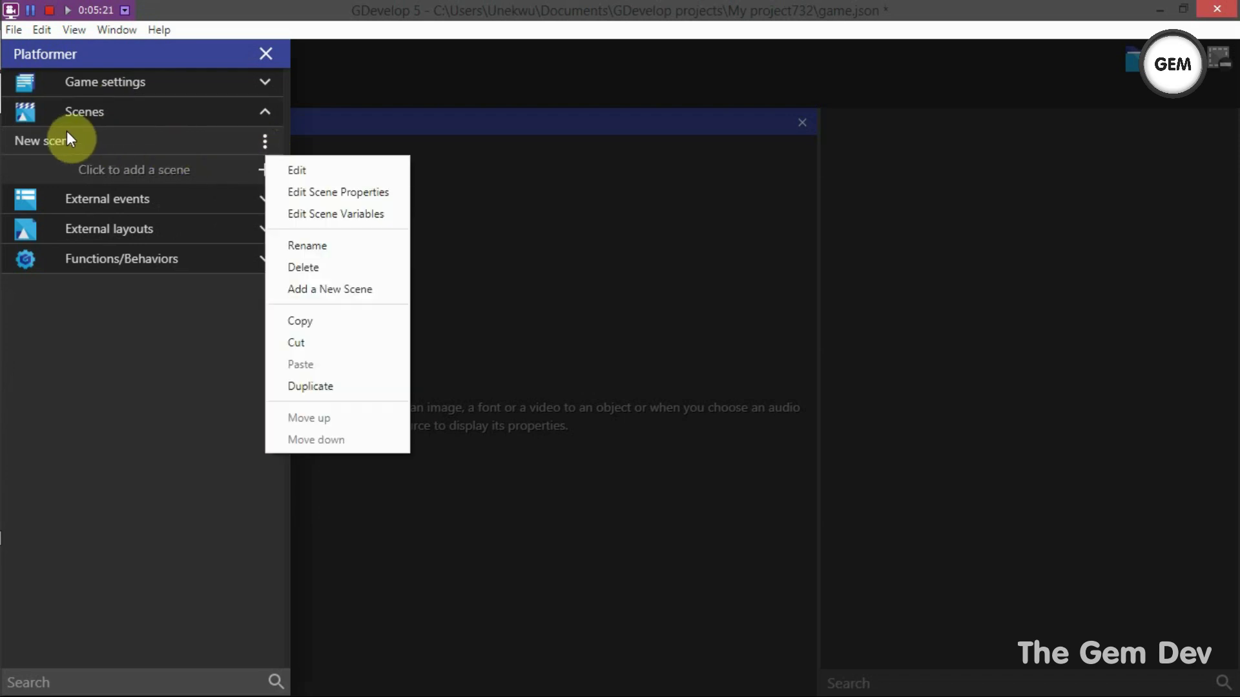
{"action": "left_click", "coordinate": [67, 137]}
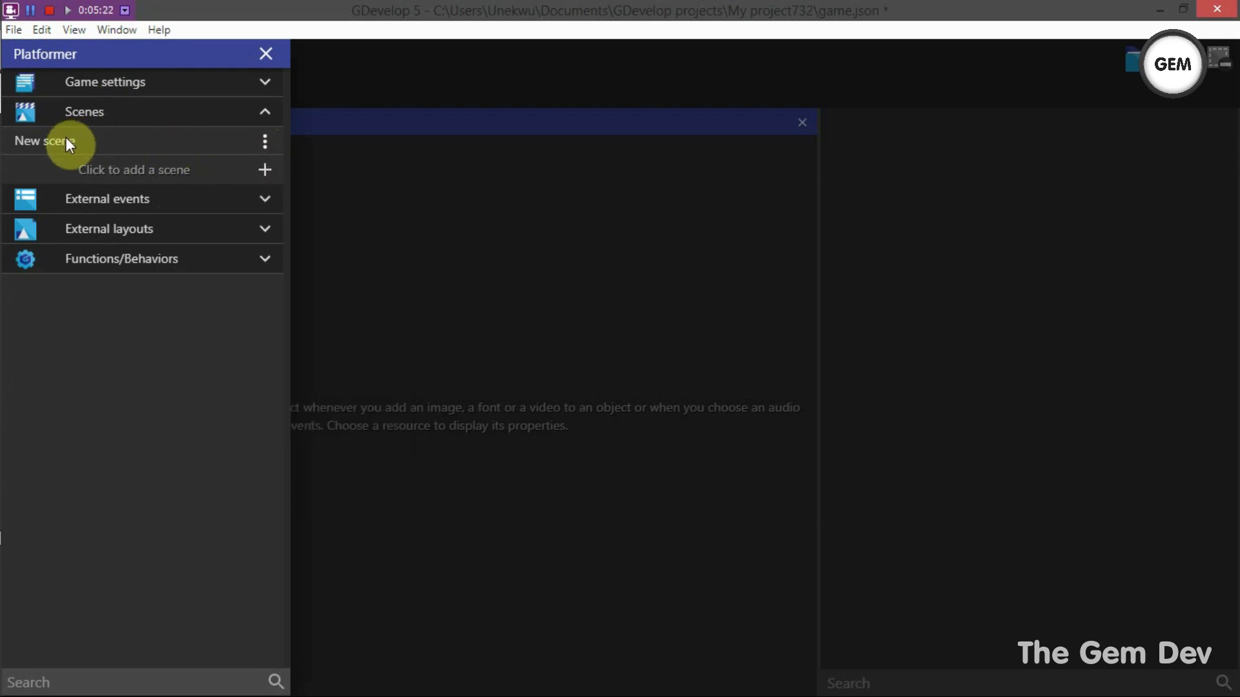
{"action": "left_click", "coordinate": [139, 136]}
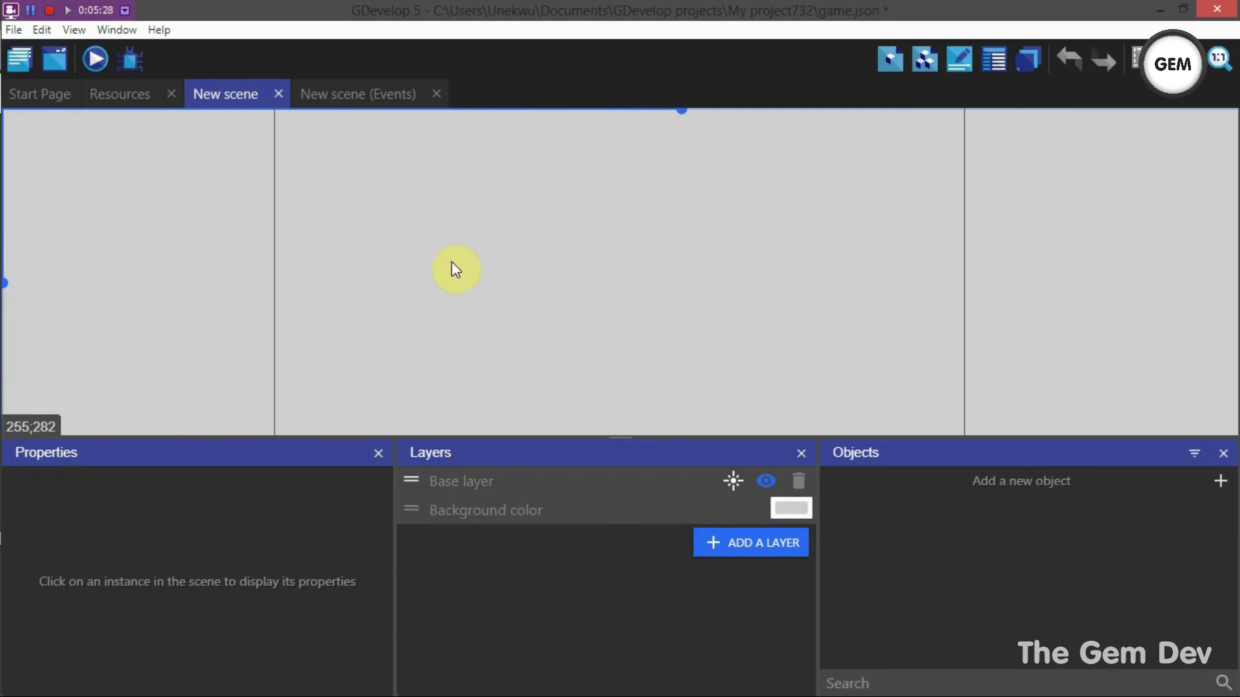
{"action": "middle_click_drag", "start_coordinate": [722, 235], "coordinate": [667, 238]}
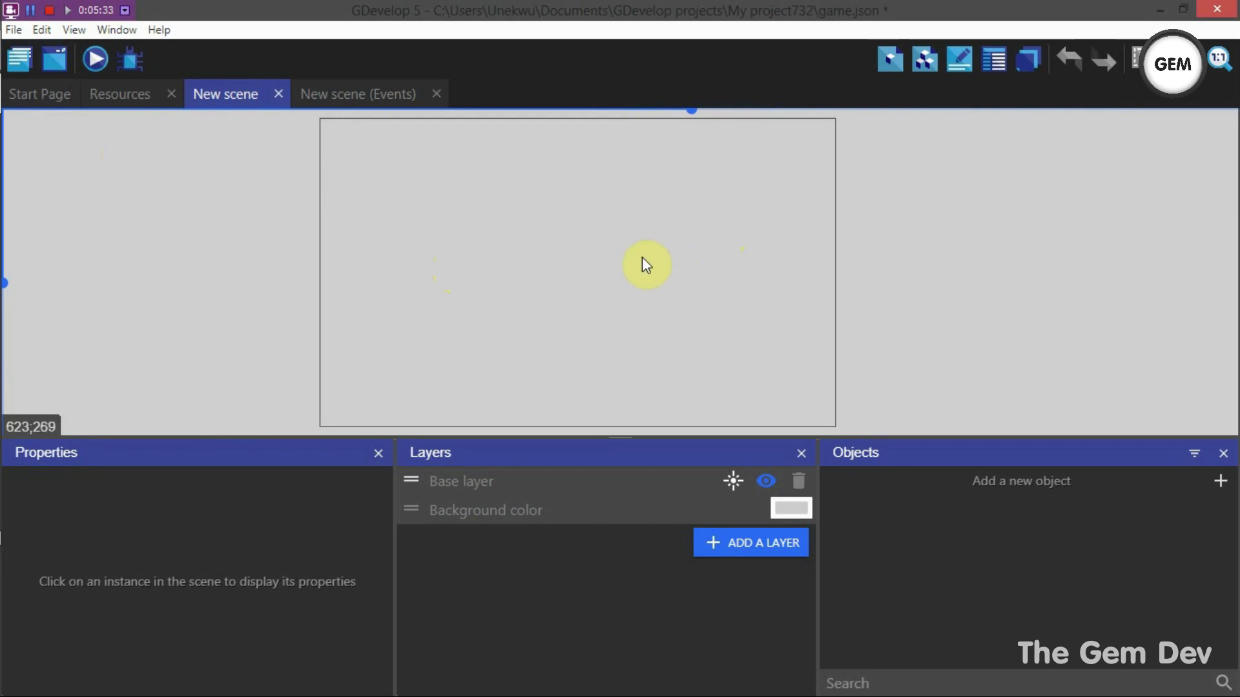
{"action": "scroll", "coordinate": [452, 266], "scroll_direction": "down", "scroll_amount": 1}
{"action": "scroll", "coordinate": [446, 266], "scroll_direction": "down", "scroll_amount": 3}
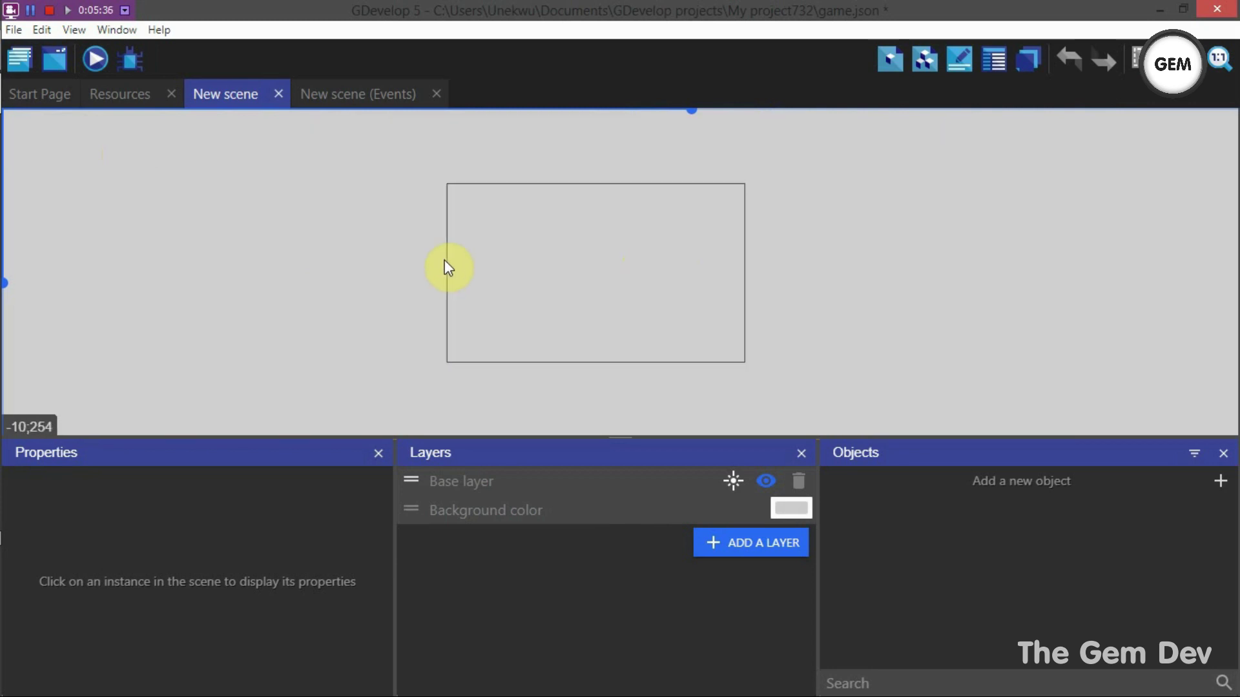
{"action": "scroll", "coordinate": [591, 264], "scroll_direction": "up", "scroll_amount": 3}
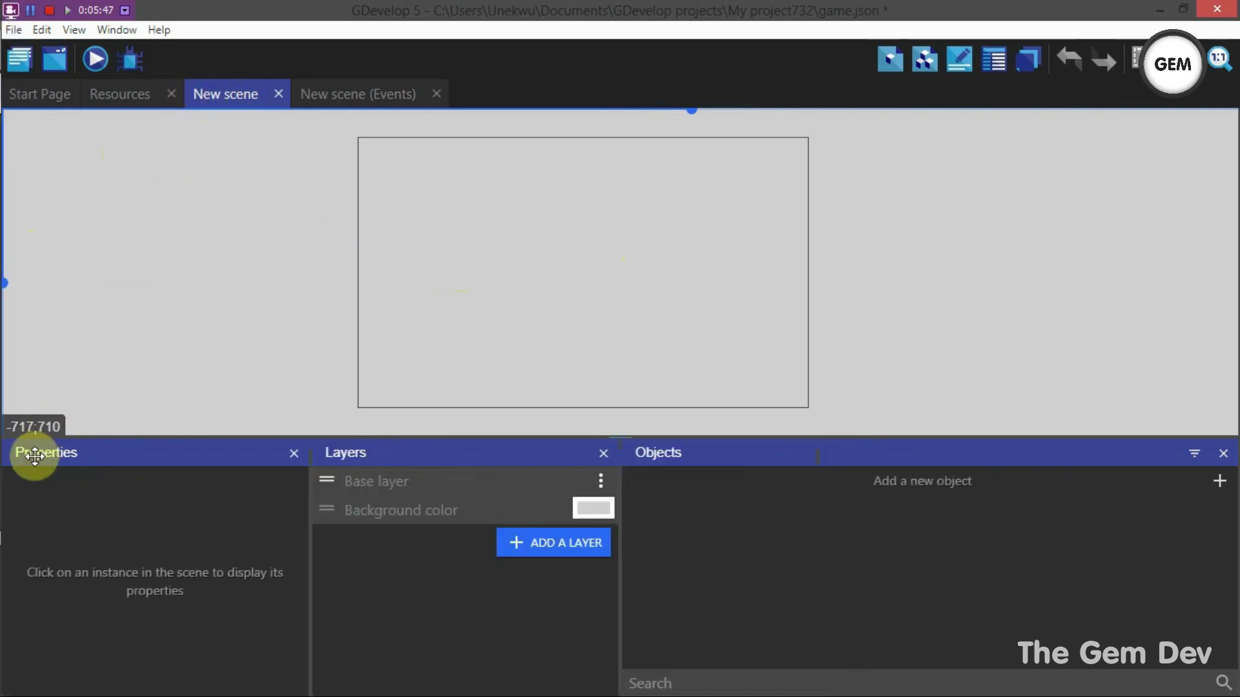
Dock the Properties panel at full height to the left of the scene canvas and narrow it.
{"action": "left_click_drag", "start_coordinate": [33, 451], "coordinate": [3, 167]}
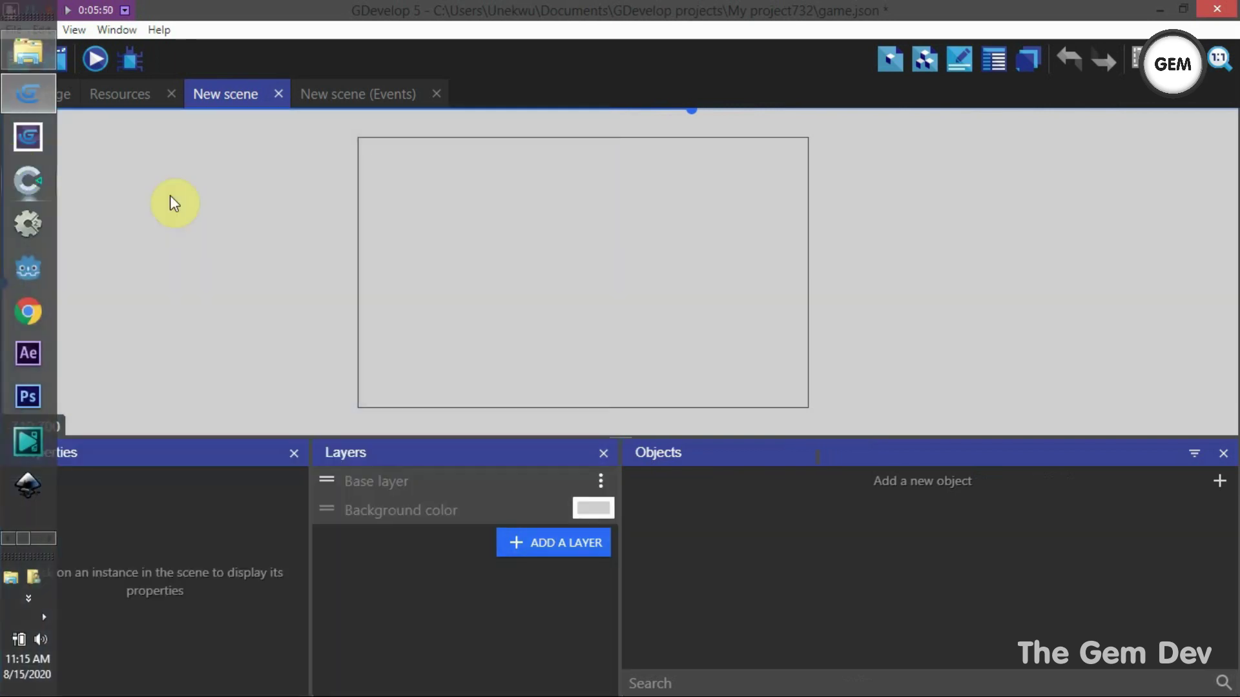
{"action": "left_click_drag", "start_coordinate": [71, 446], "coordinate": [41, 172]}
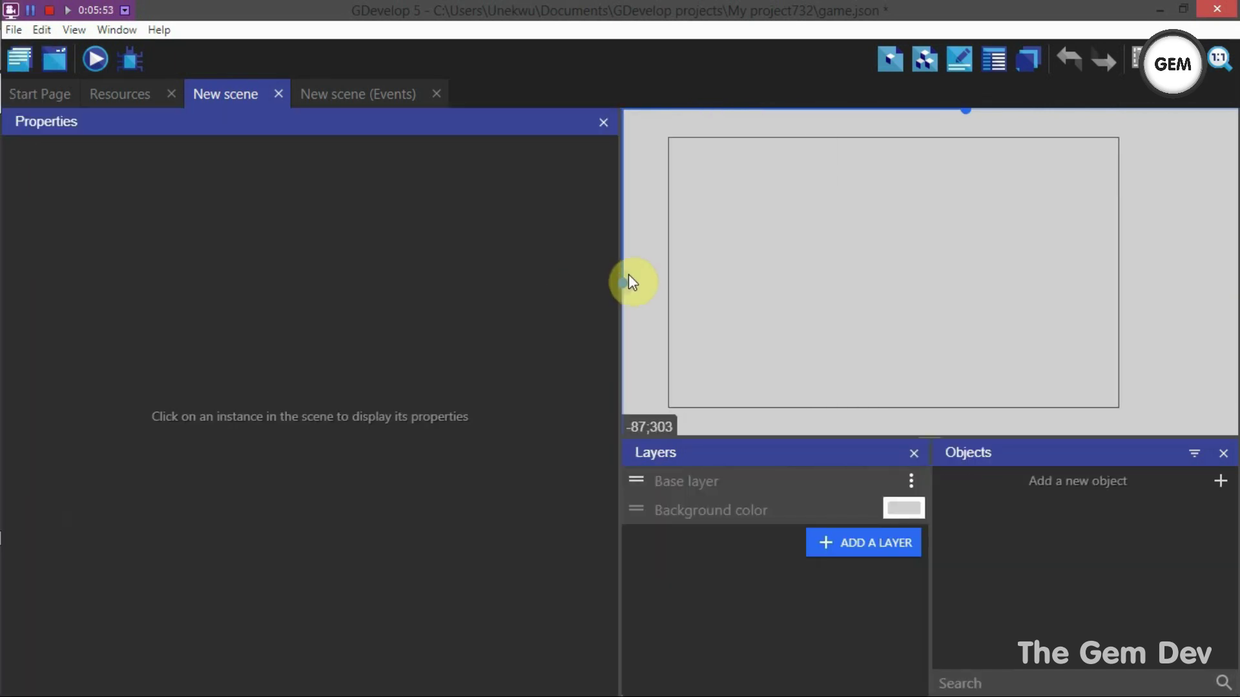
{"action": "left_click_drag", "start_coordinate": [620, 272], "coordinate": [298, 287]}
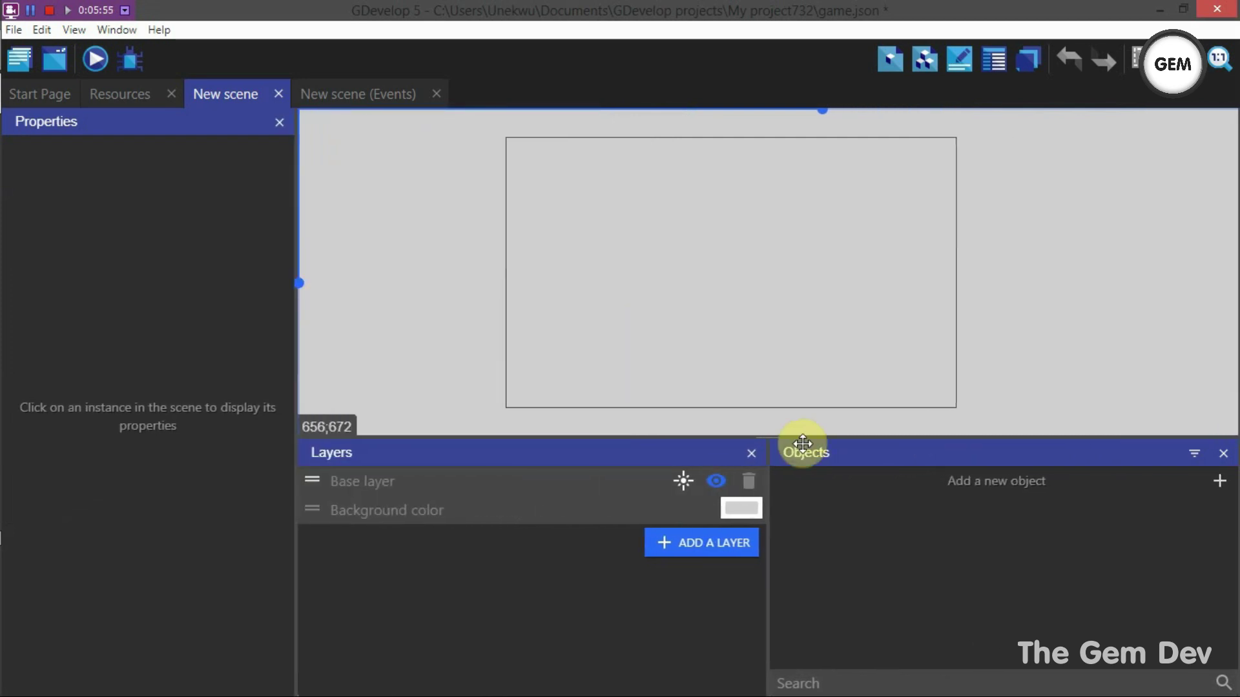
Dock the Objects panel at full height to the right of the canvas, narrow it, and close the Layers panel.
{"action": "left_click_drag", "start_coordinate": [804, 452], "coordinate": [1177, 254]}
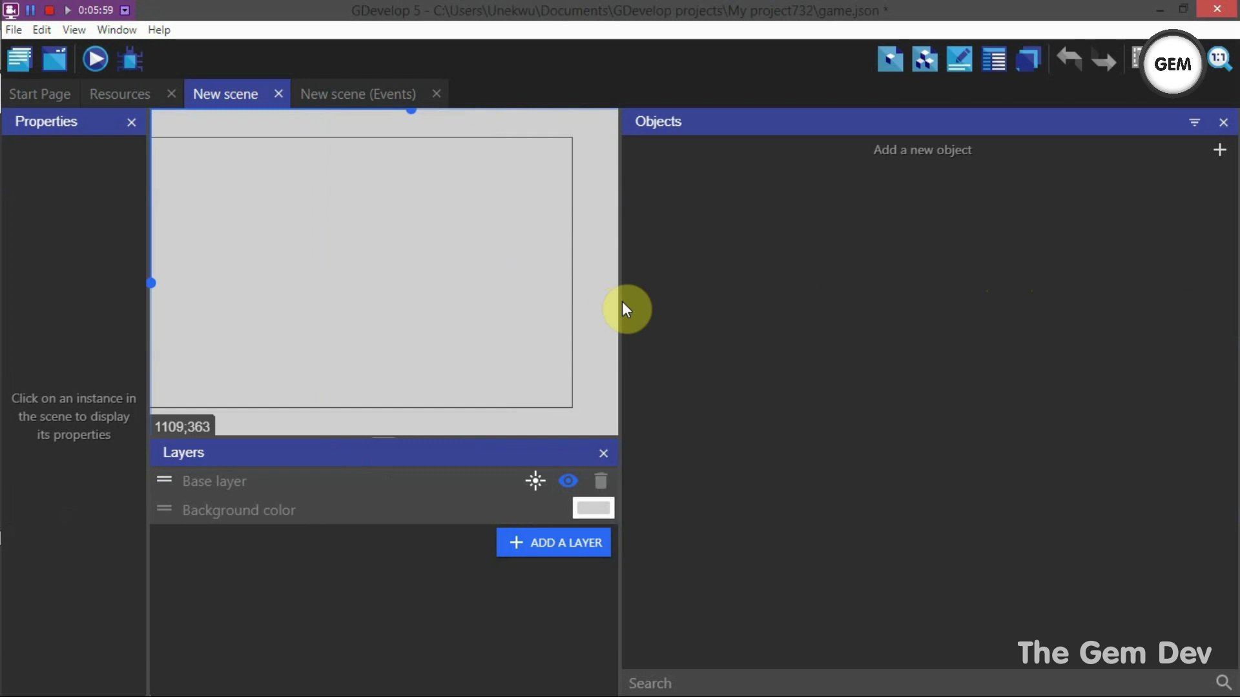
{"action": "left_click_drag", "start_coordinate": [622, 301], "coordinate": [991, 336]}
{"action": "left_click", "coordinate": [975, 453]}
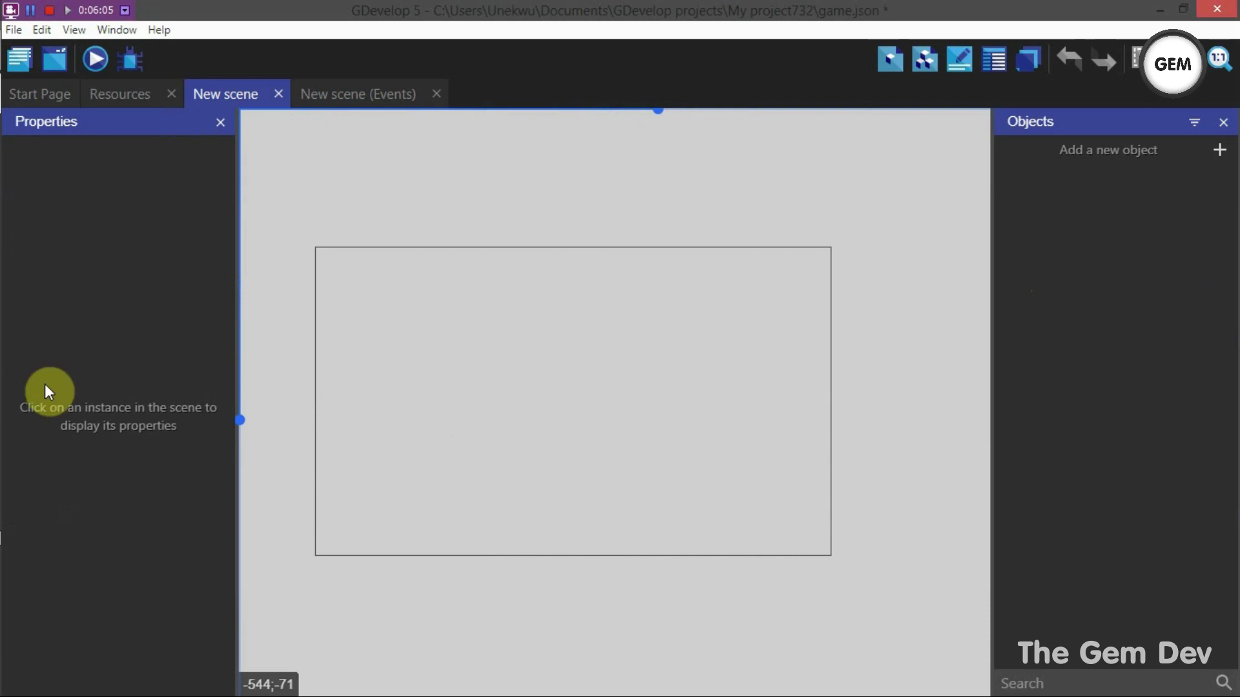
{"action": "scroll", "coordinate": [515, 285], "scroll_direction": "down", "scroll_amount": 5}
{"action": "scroll", "coordinate": [513, 284], "scroll_direction": "up", "scroll_amount": 4}
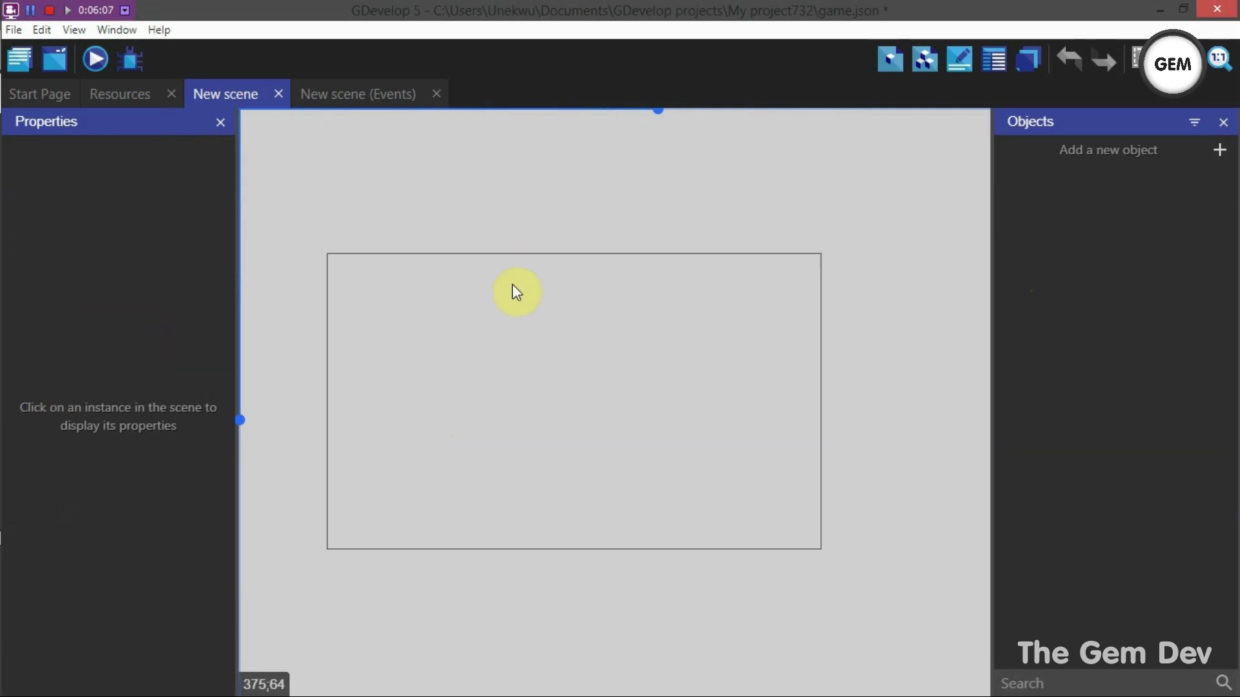
{"action": "scroll", "coordinate": [511, 283], "scroll_direction": "down", "scroll_amount": 3}
{"action": "scroll", "coordinate": [513, 291], "scroll_direction": "up", "scroll_amount": 1}
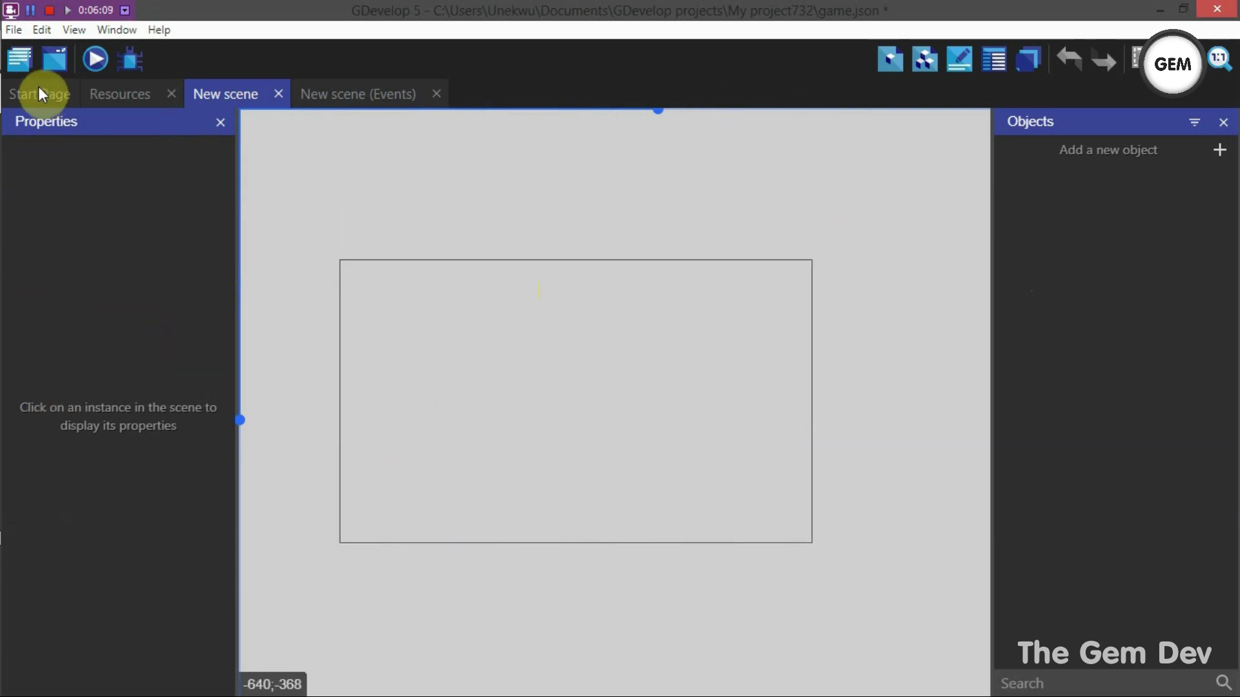
{"action": "scroll", "coordinate": [593, 416], "scroll_direction": "down", "scroll_amount": 3}
{"action": "scroll", "coordinate": [593, 413], "scroll_direction": "up", "scroll_amount": 4}
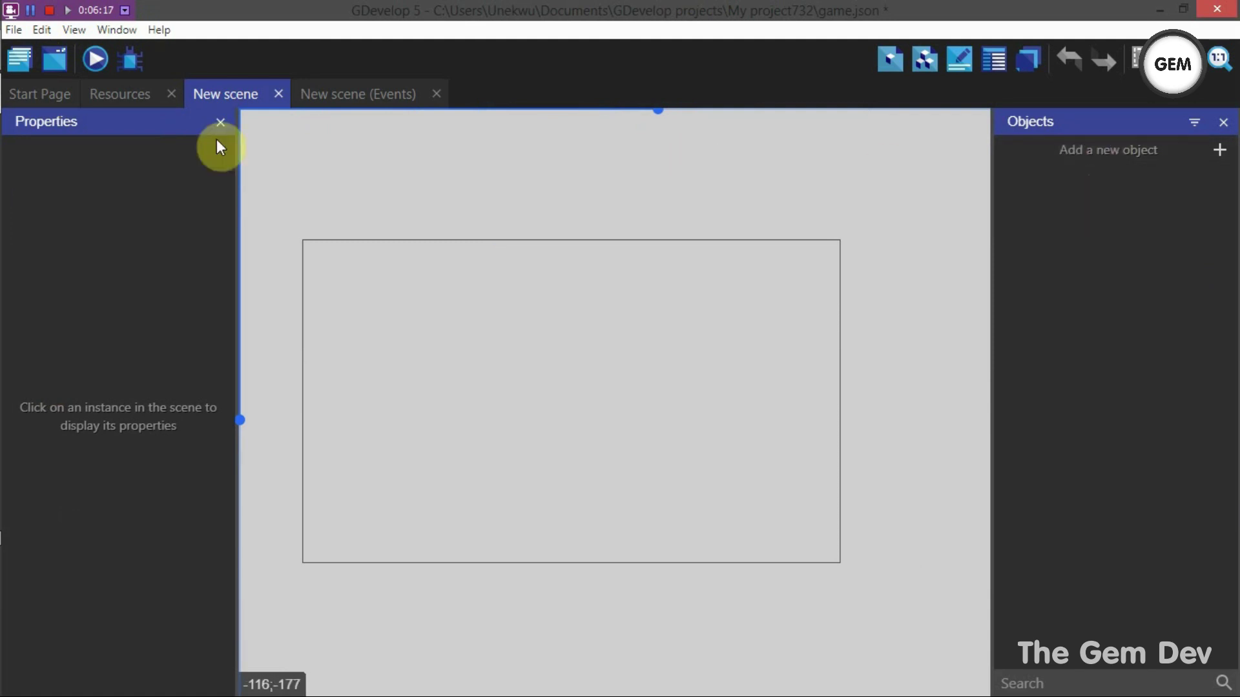
Switch to the web browser and go to kenney.nl.
{"action": "mouse_move", "coordinate": [4, 45]}
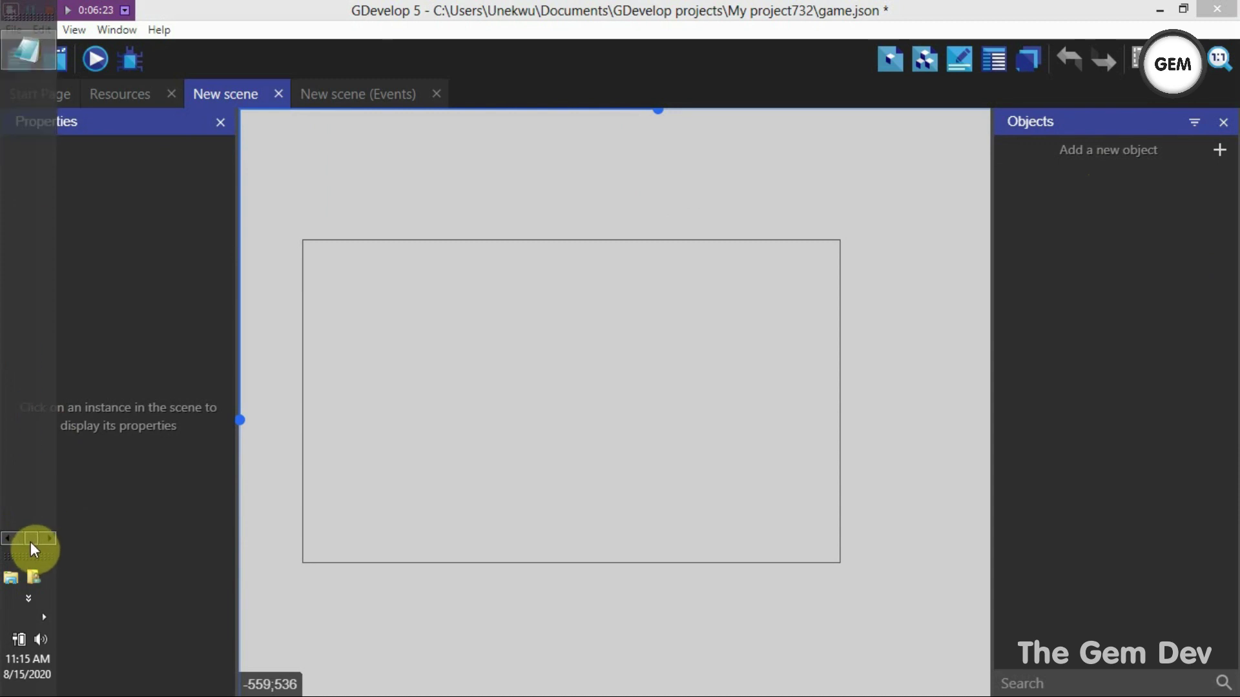
{"action": "left_click", "coordinate": [26, 97]}
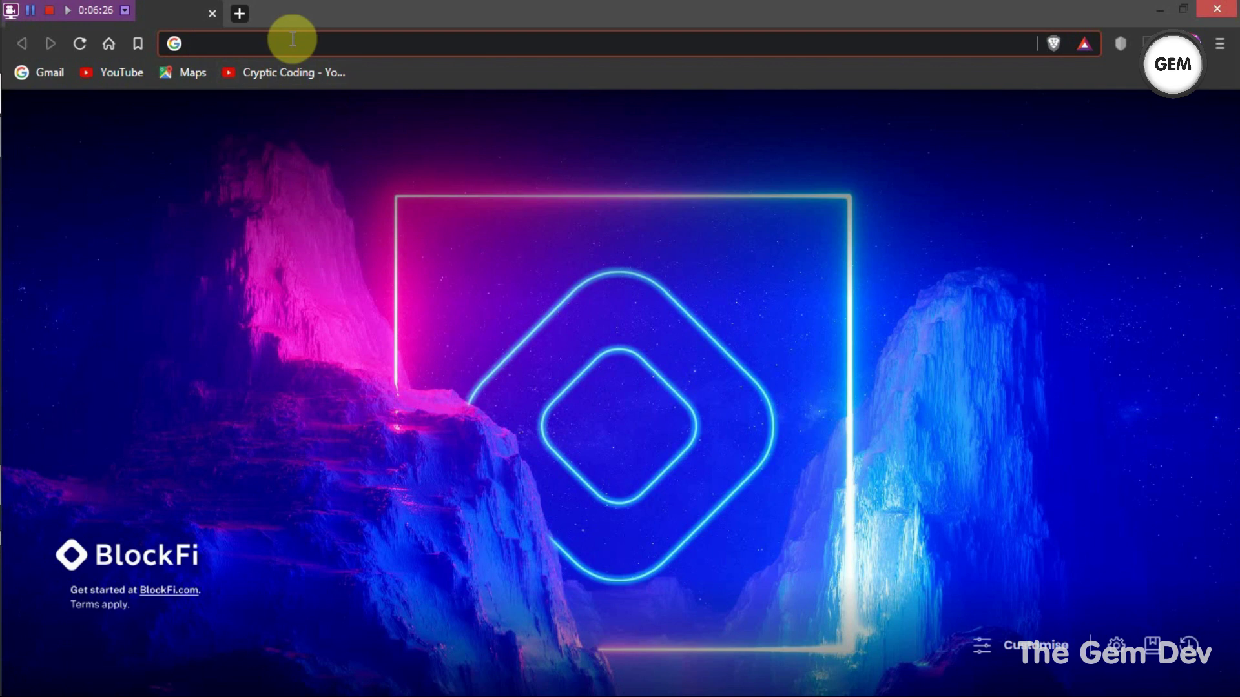
{"action": "type", "text": "kenney"}
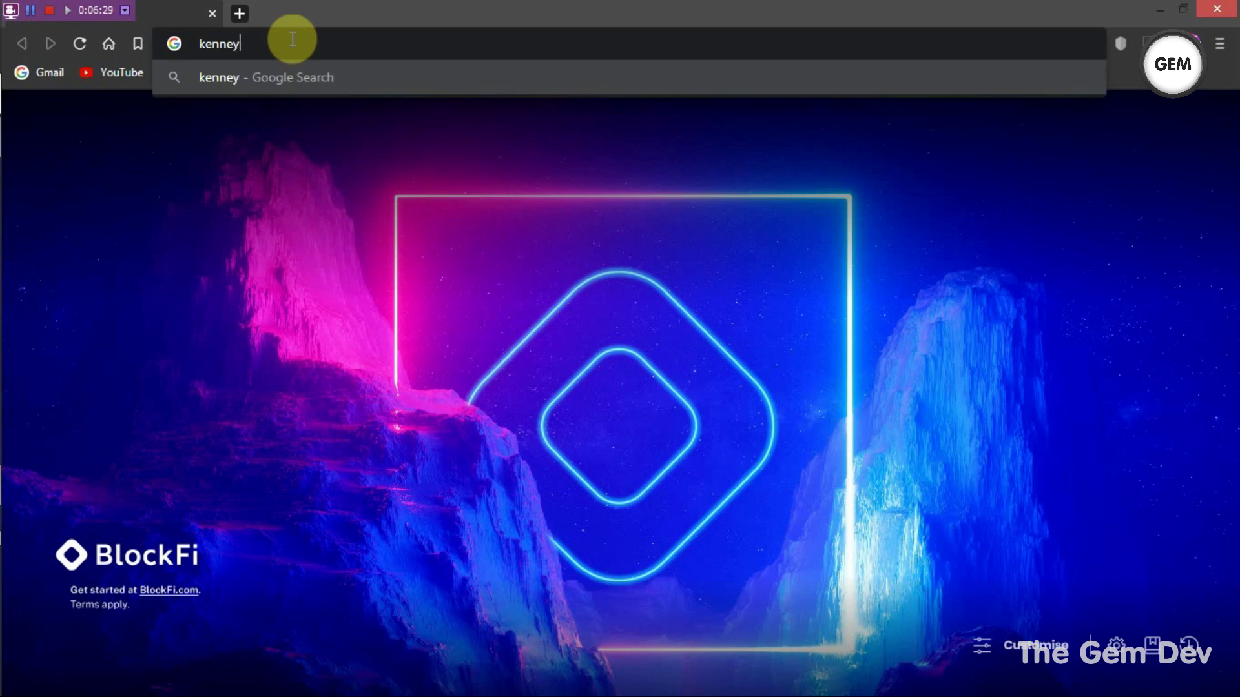
{"action": "type", "text": ".nl"}
{"action": "key", "text": "Return"}
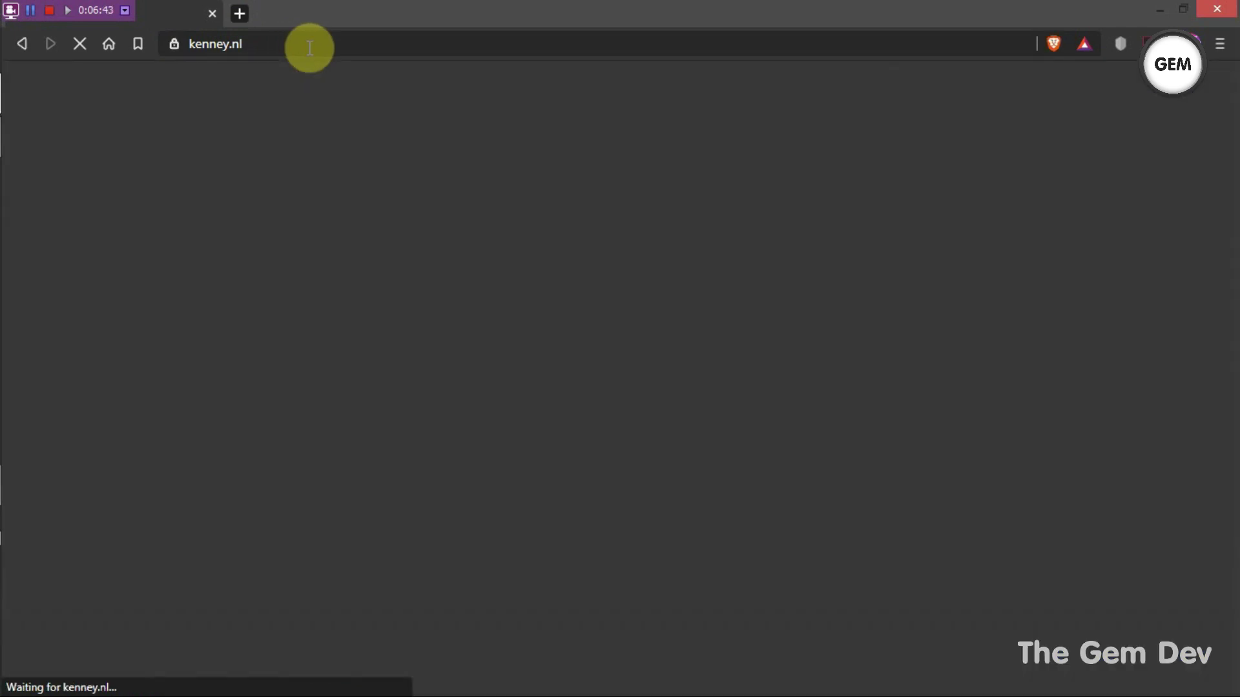
{"action": "left_click", "coordinate": [310, 48]}
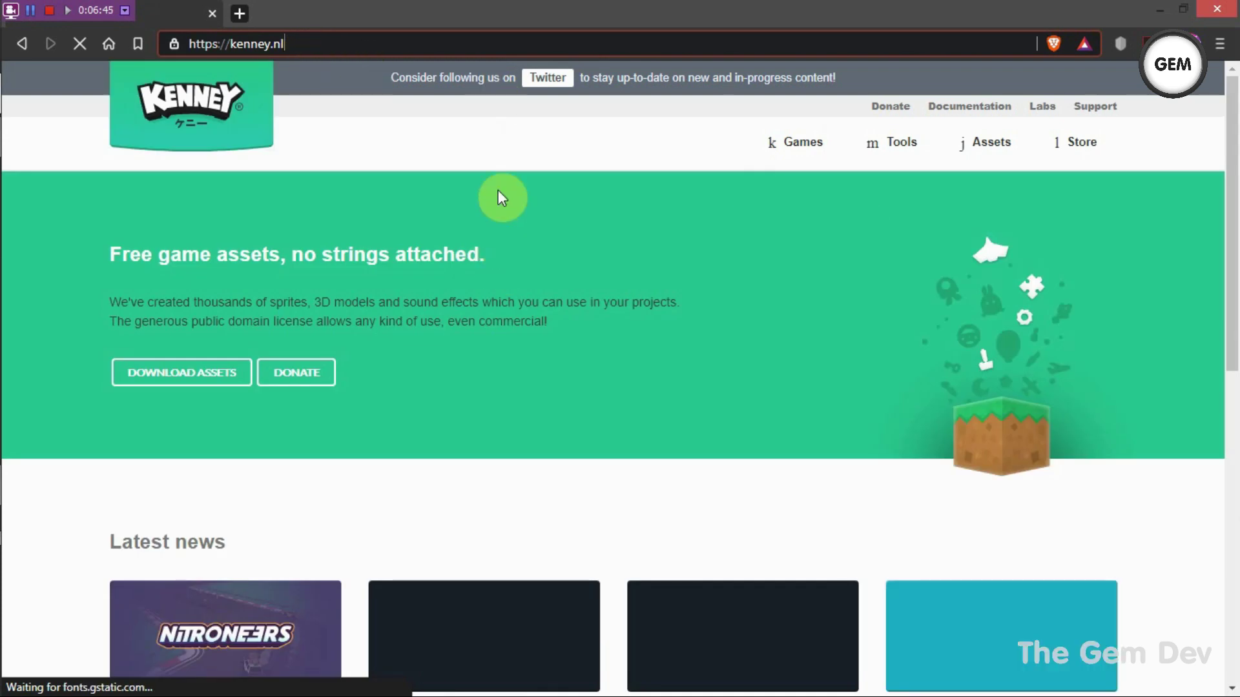
Look over the Kenney home page and open its listing of 2D game assets.
{"action": "scroll", "coordinate": [648, 265], "scroll_direction": "down", "scroll_amount": 4}
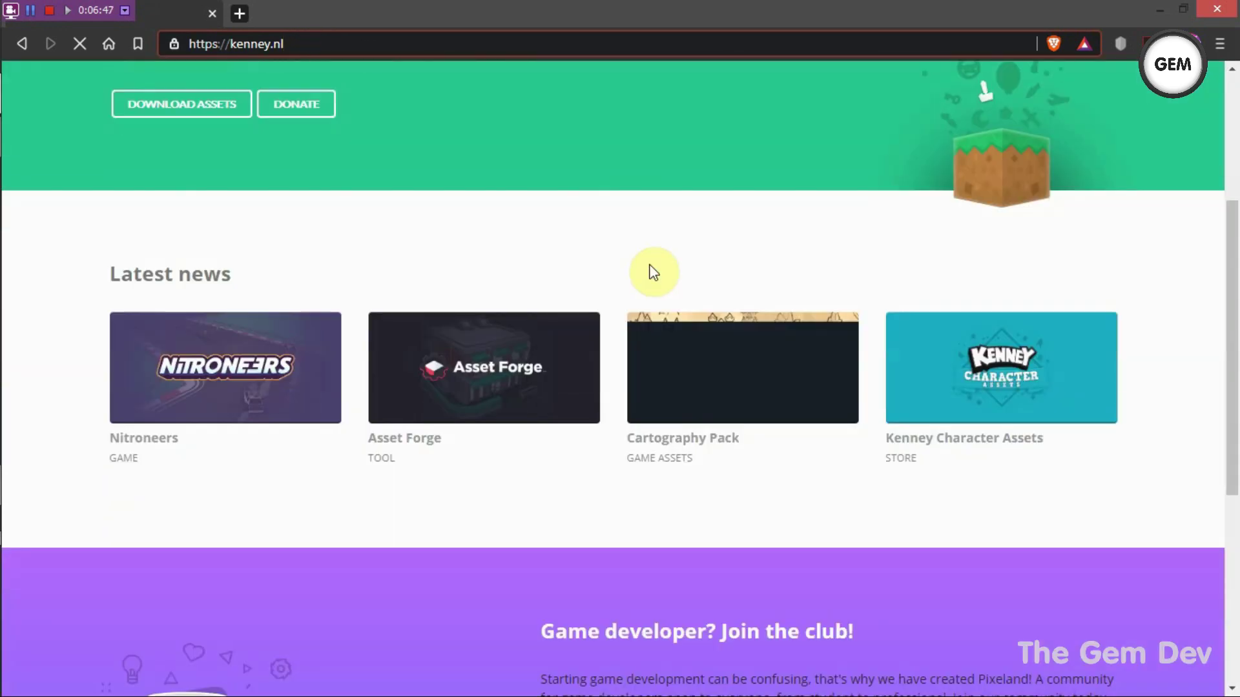
{"action": "scroll", "coordinate": [649, 265], "scroll_direction": "up", "scroll_amount": 4}
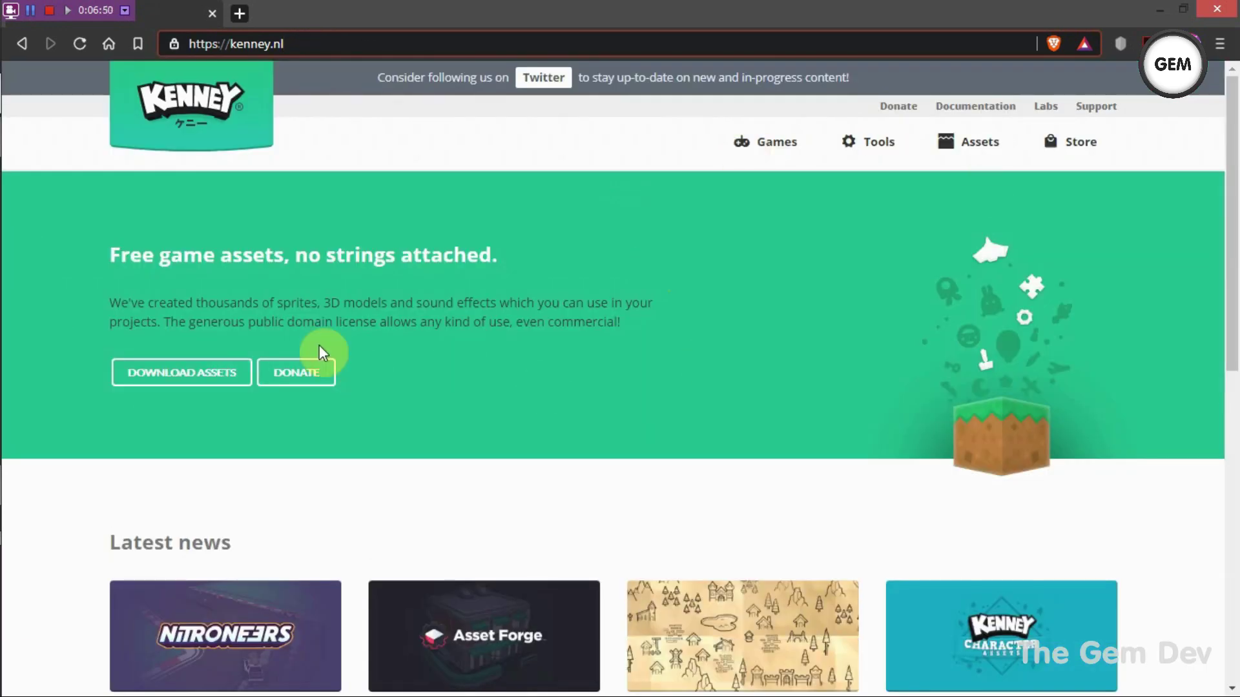
{"action": "left_click", "coordinate": [179, 371]}
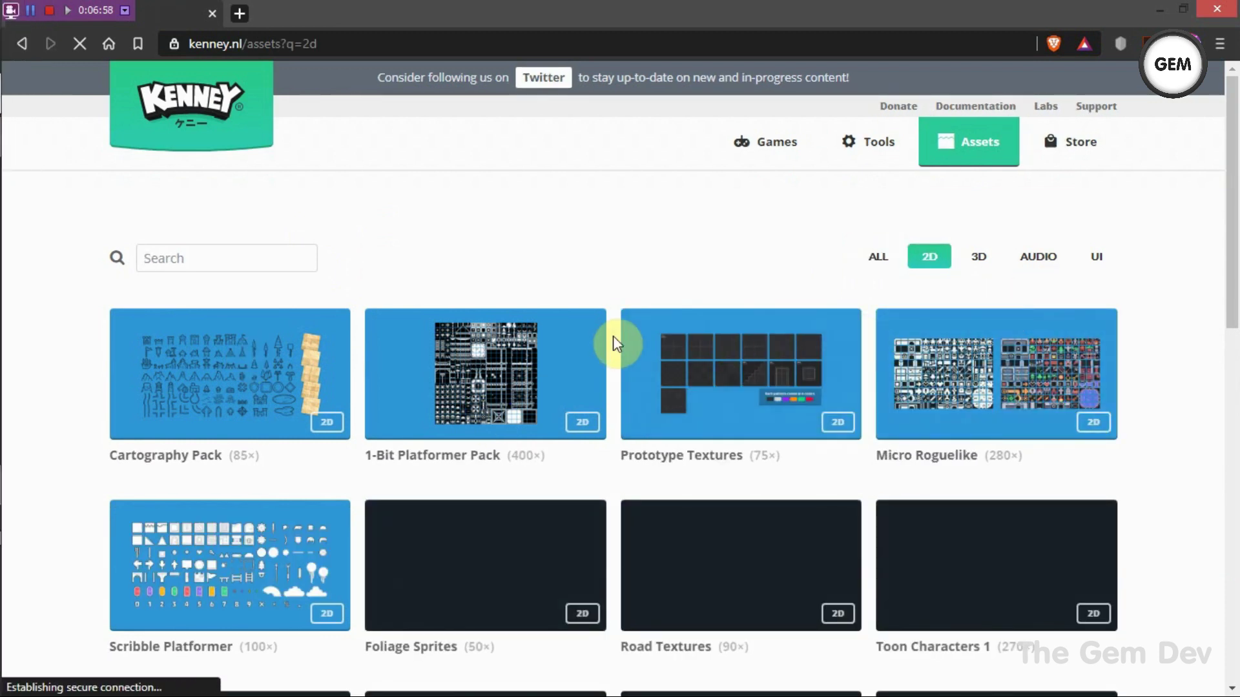
Browse the 2D asset packs on the first and second pages of the listing for platformer graphics.
{"action": "scroll", "coordinate": [614, 340], "scroll_direction": "down", "scroll_amount": 5}
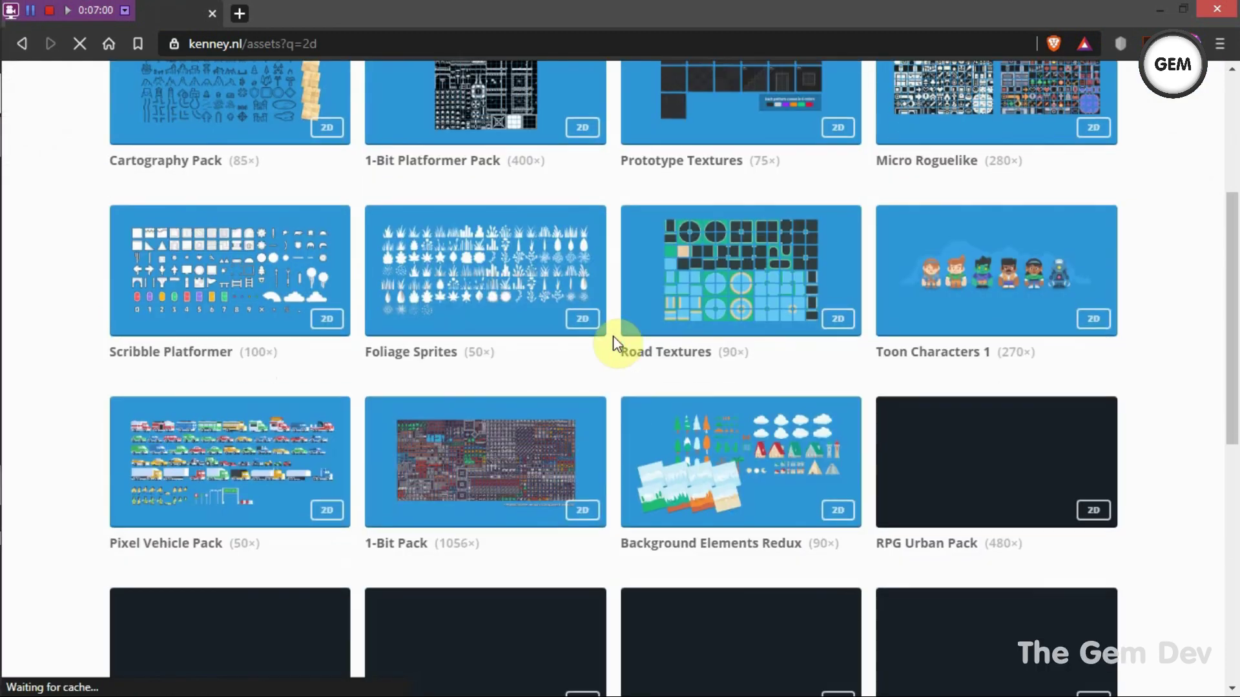
{"action": "scroll", "coordinate": [615, 340], "scroll_direction": "down", "scroll_amount": 4}
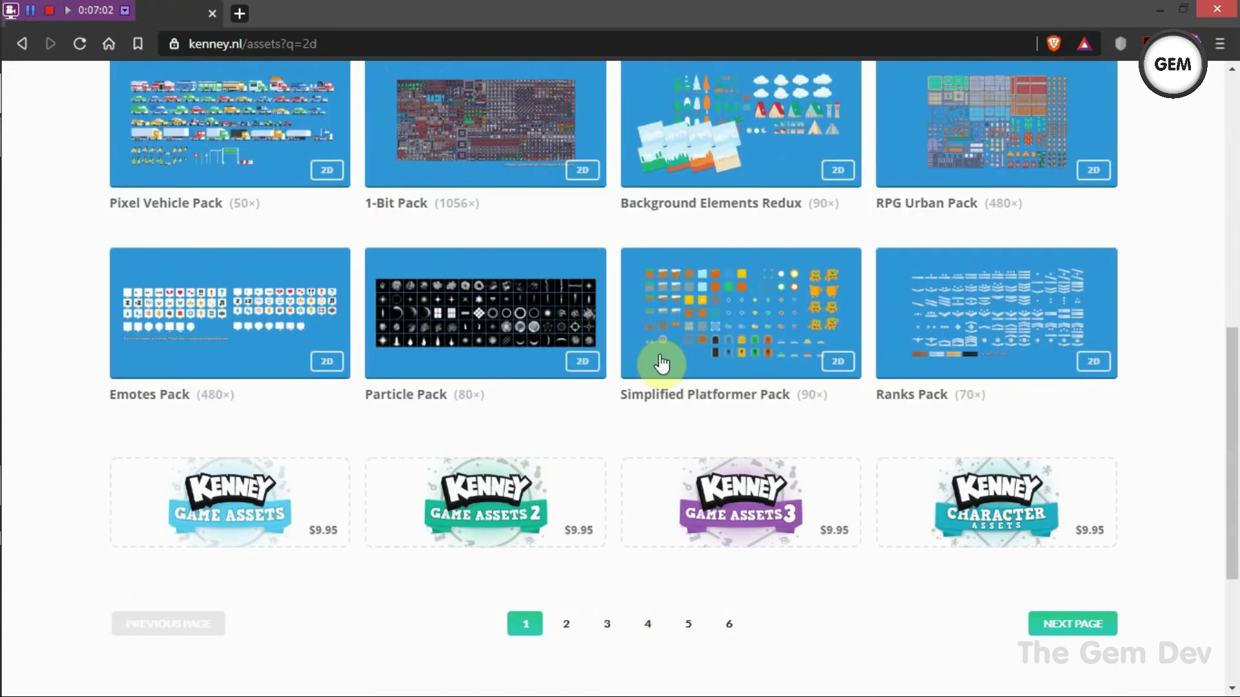
{"action": "scroll", "coordinate": [679, 370], "scroll_direction": "down", "scroll_amount": 1}
{"action": "scroll", "coordinate": [679, 370], "scroll_direction": "up", "scroll_amount": 4}
{"action": "scroll", "coordinate": [680, 370], "scroll_direction": "down", "scroll_amount": 4}
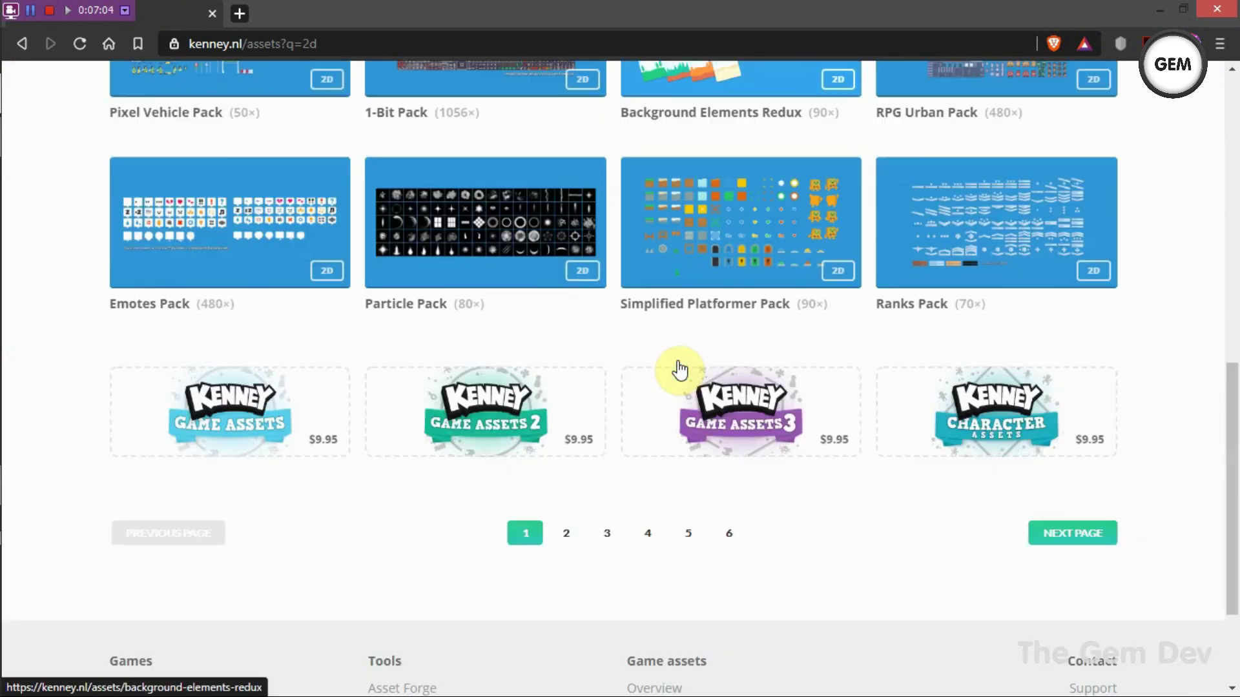
{"action": "scroll", "coordinate": [680, 370], "scroll_direction": "up", "scroll_amount": 4}
{"action": "scroll", "coordinate": [678, 365], "scroll_direction": "down", "scroll_amount": 3}
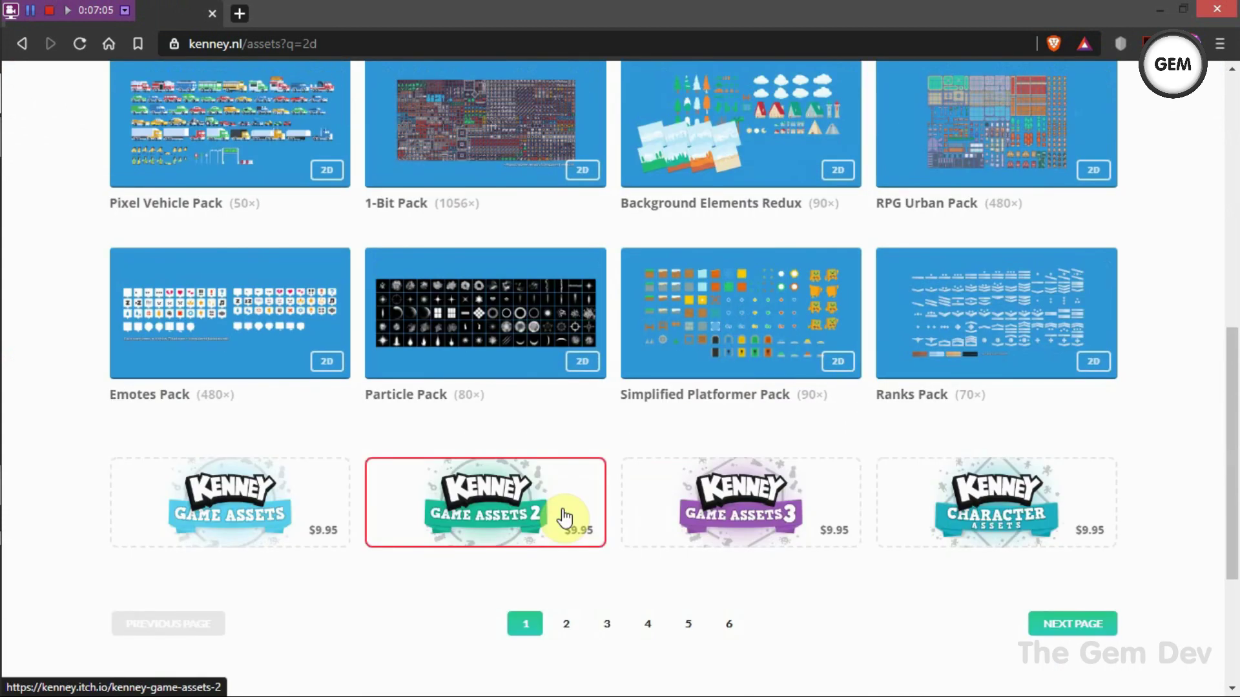
{"action": "left_click", "coordinate": [380, 510]}
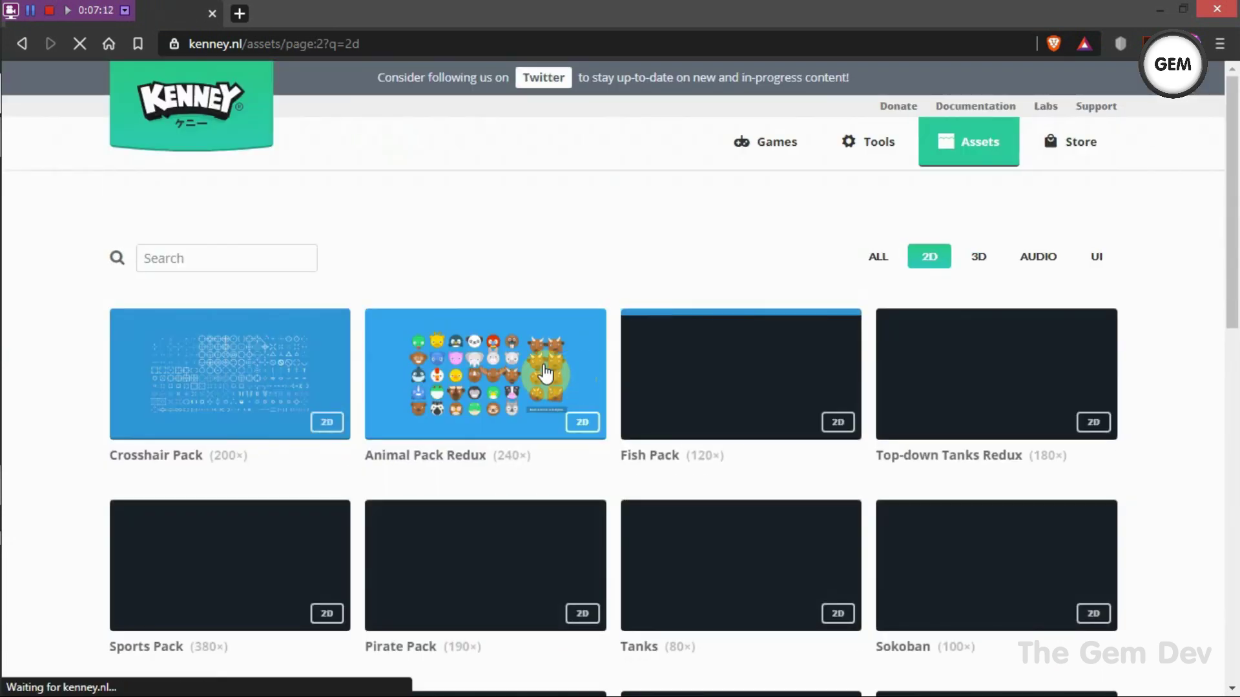
{"action": "scroll", "coordinate": [730, 331], "scroll_direction": "down", "scroll_amount": 3}
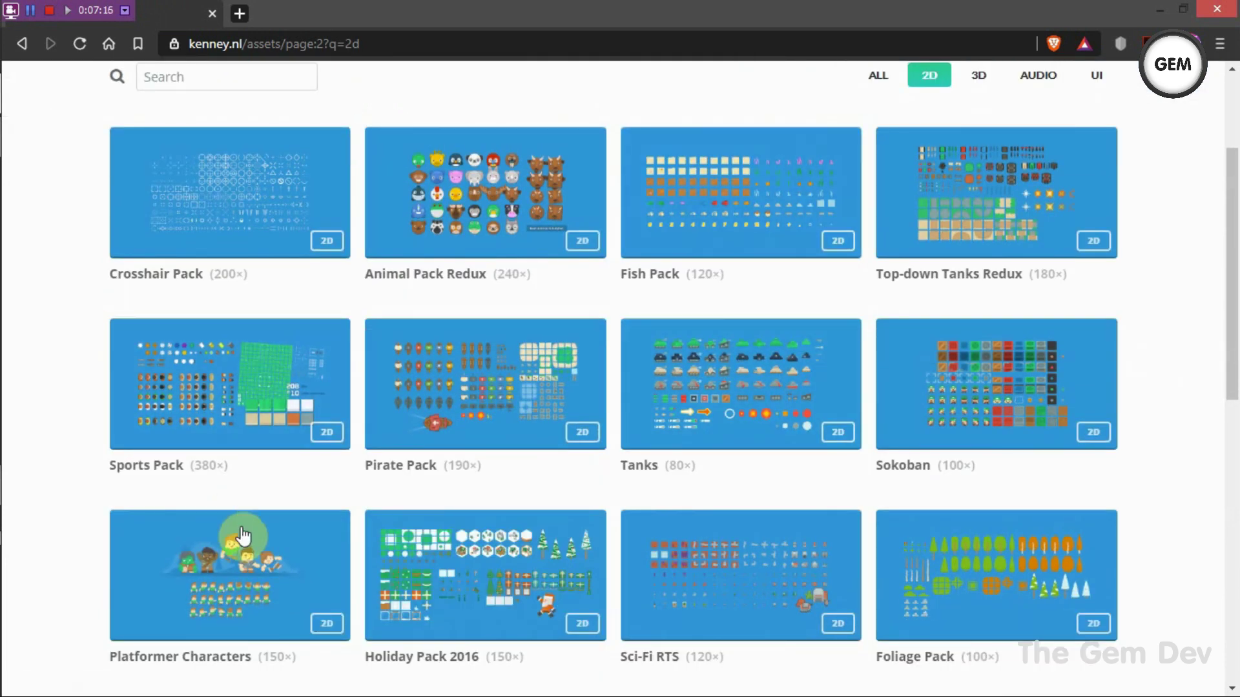
{"action": "scroll", "coordinate": [872, 565], "scroll_direction": "down", "scroll_amount": 7}
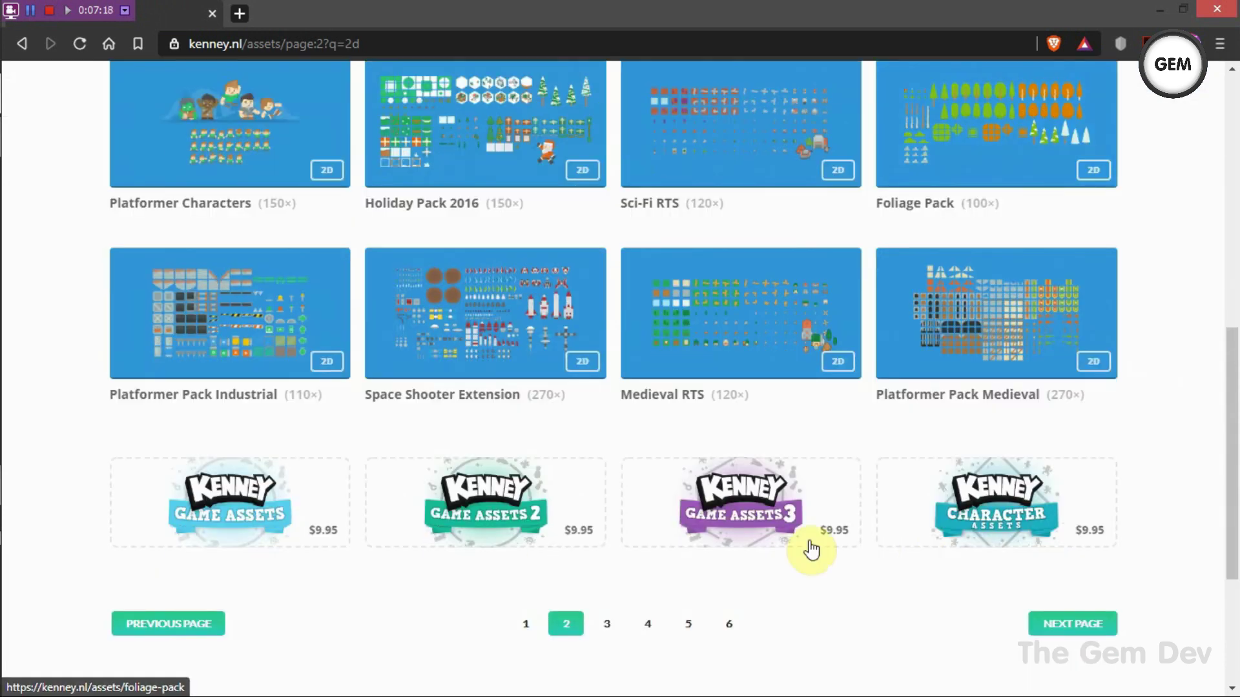
{"action": "scroll", "coordinate": [401, 462], "scroll_direction": "up", "scroll_amount": 10}
Search the asset library for "abstract" and open the Abstract Platformer pack.
{"action": "left_click", "coordinate": [188, 265]}
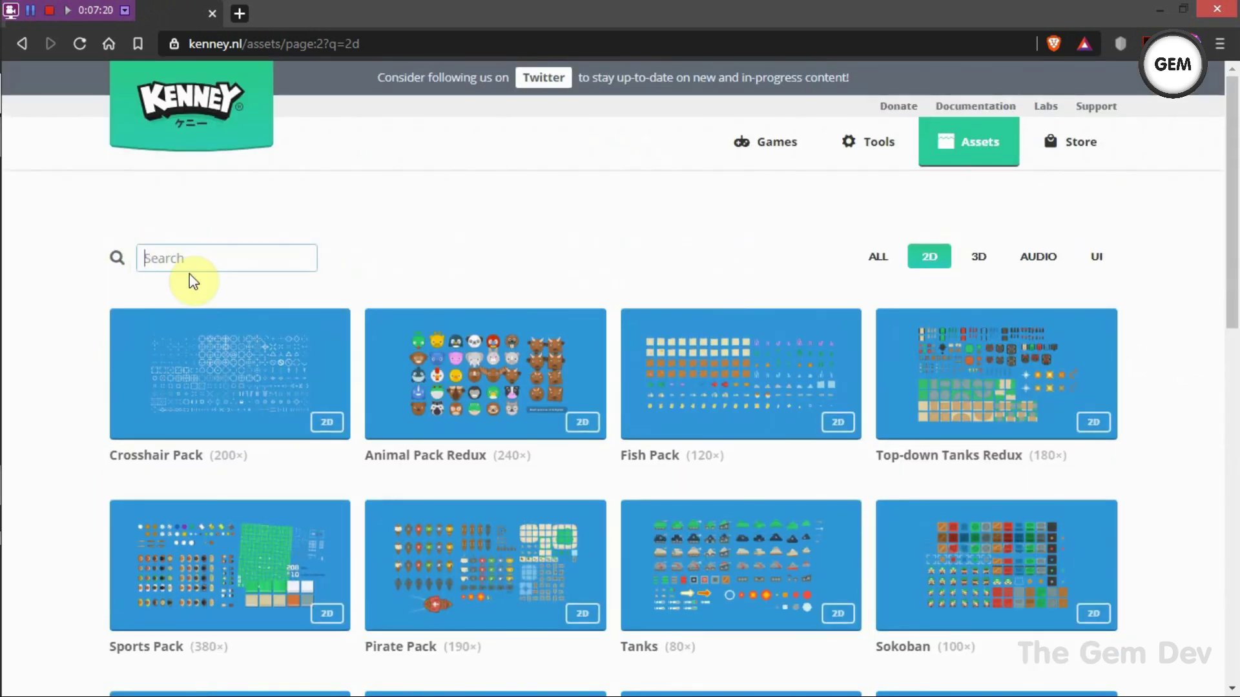
{"action": "type", "text": "abstract"}
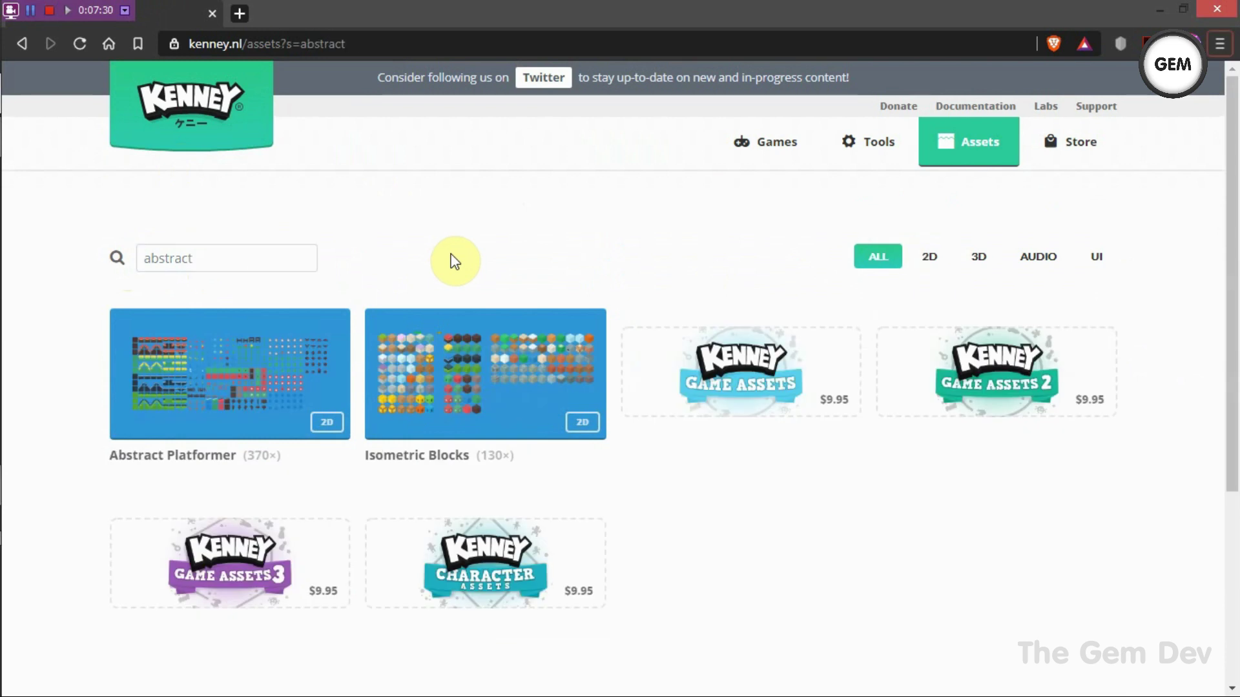
{"action": "left_click", "coordinate": [204, 370]}
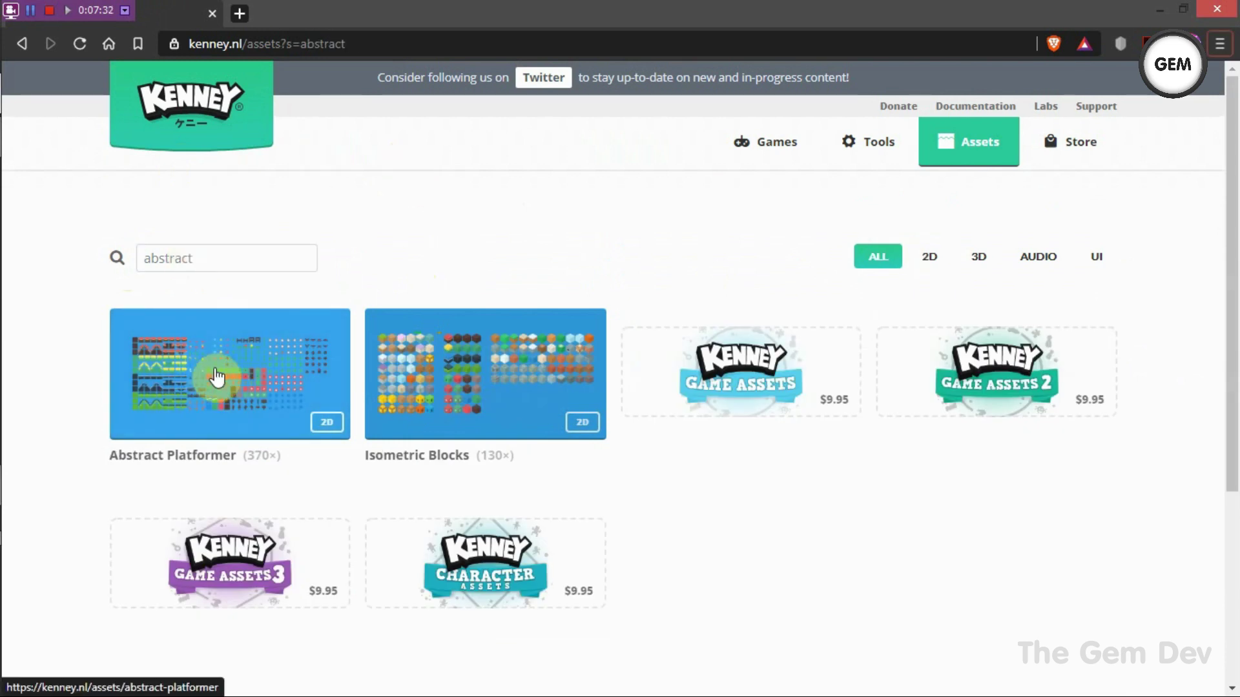
{"action": "left_click", "coordinate": [390, 368]}
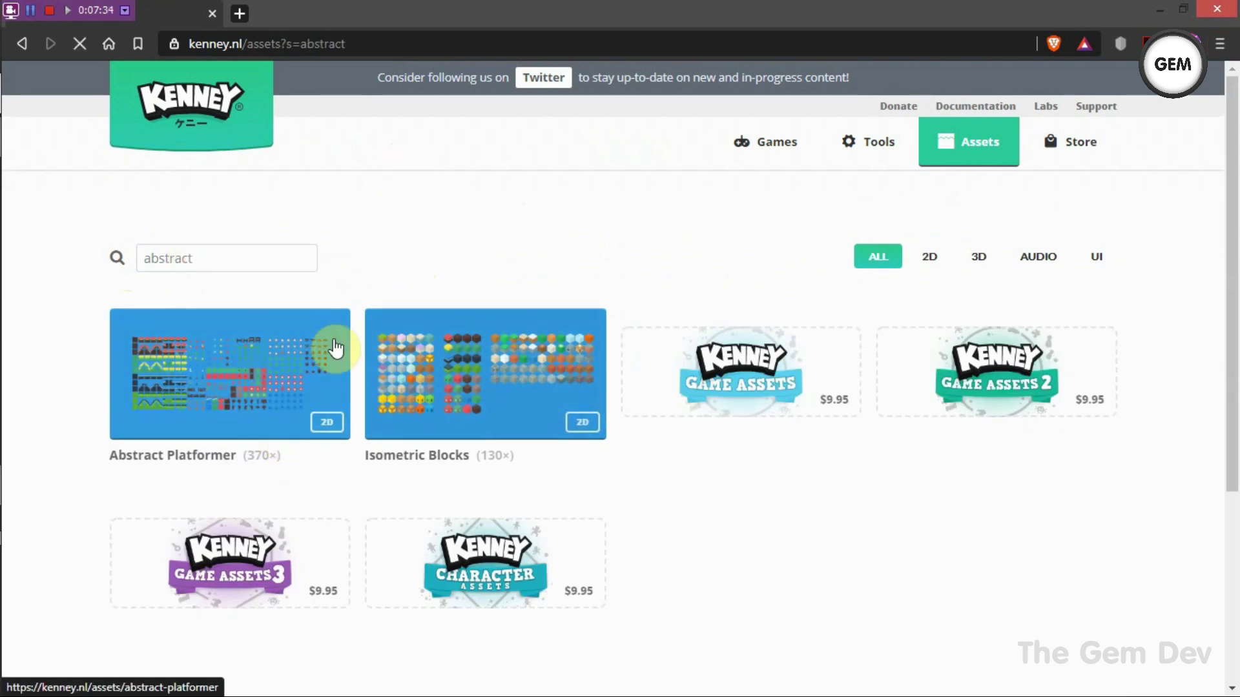
{"action": "left_click", "coordinate": [329, 365]}
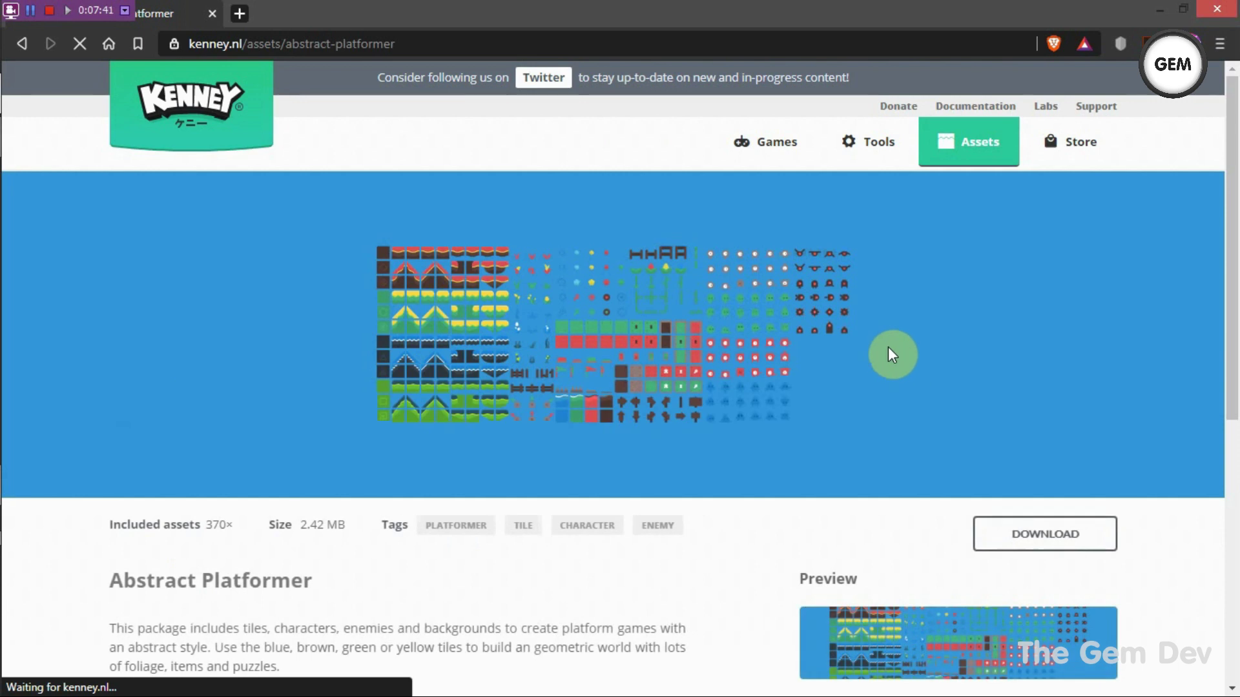
Download the Abstract Platformer pack and save the ZIP archive to the Desktop as abstract-platformer-370-assets2.
{"action": "scroll", "coordinate": [889, 354], "scroll_direction": "down", "scroll_amount": 1}
{"action": "left_click", "coordinate": [1027, 443]}
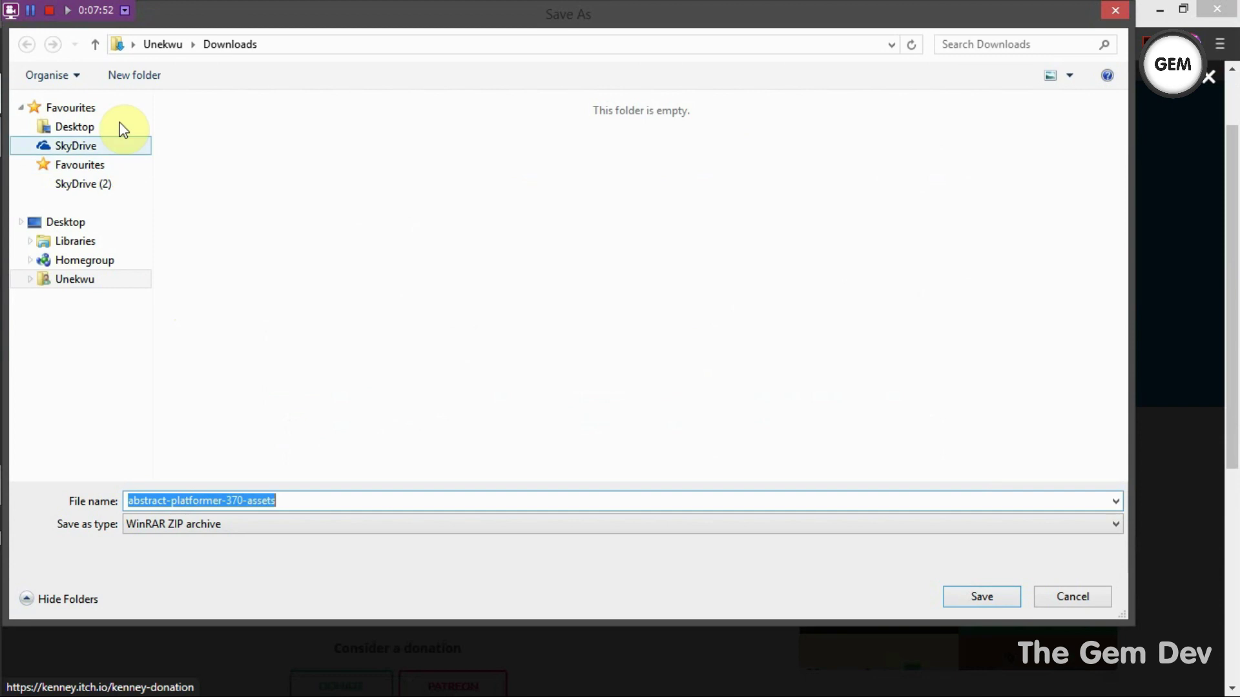
{"action": "left_click", "coordinate": [122, 128]}
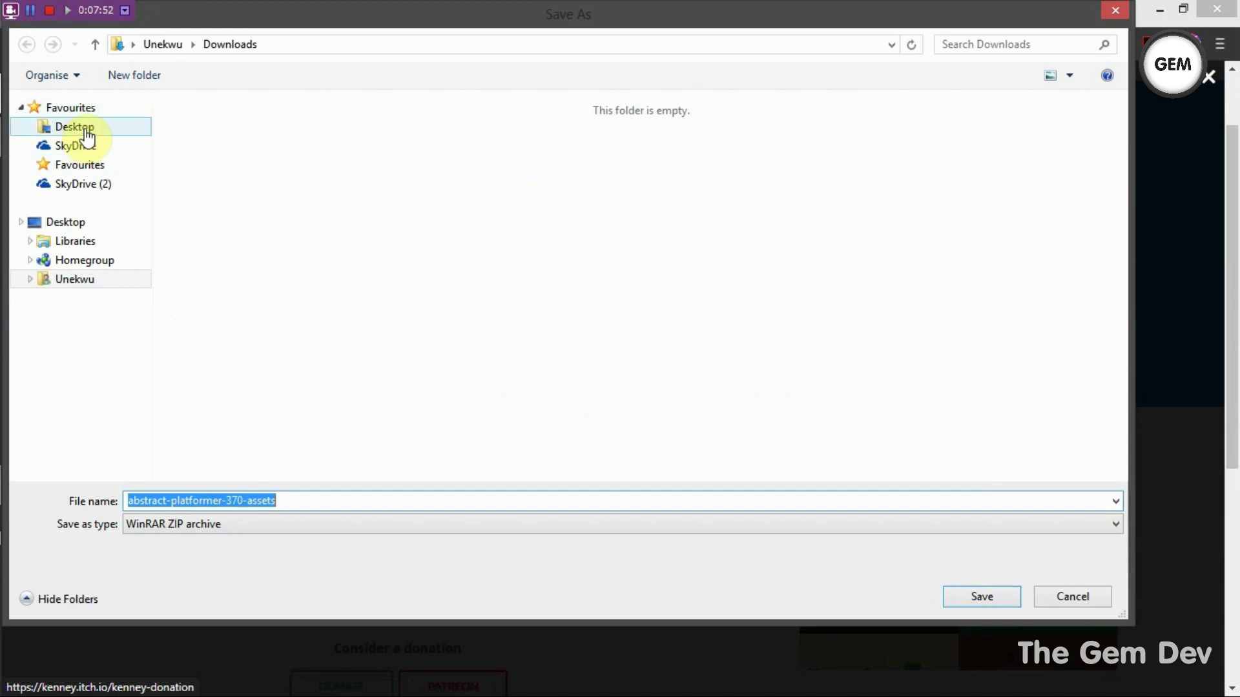
{"action": "left_click", "coordinate": [981, 597]}
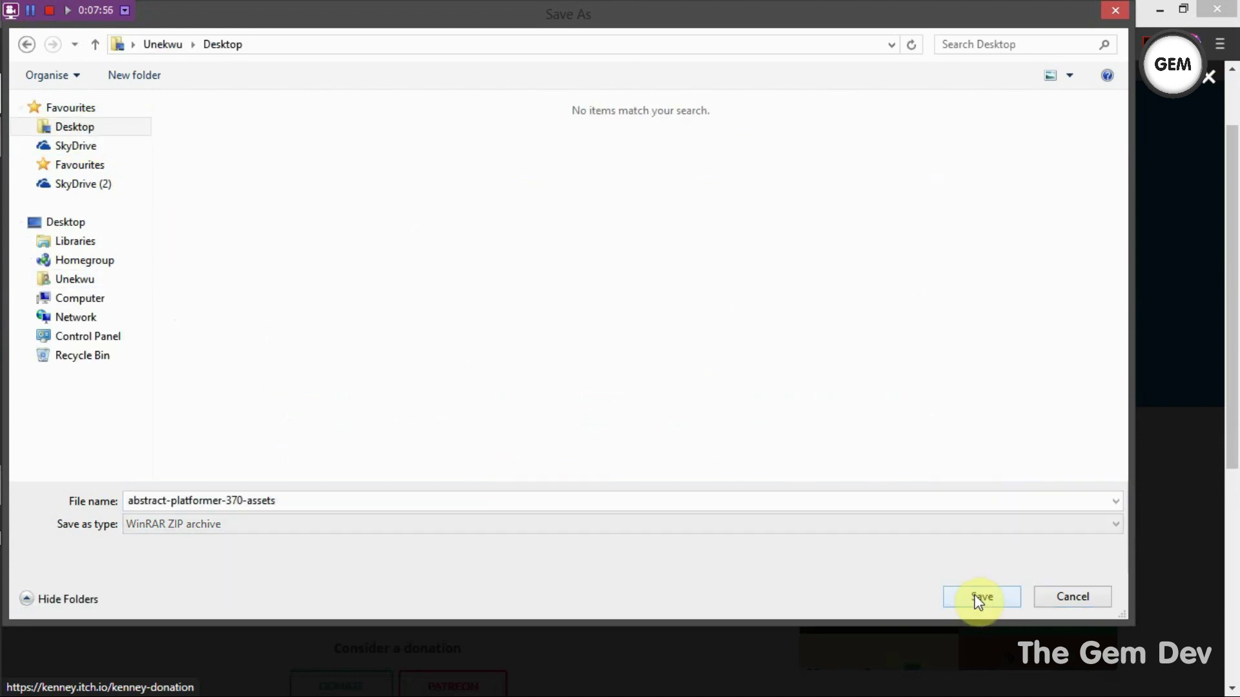
{"action": "left_click", "coordinate": [980, 597]}
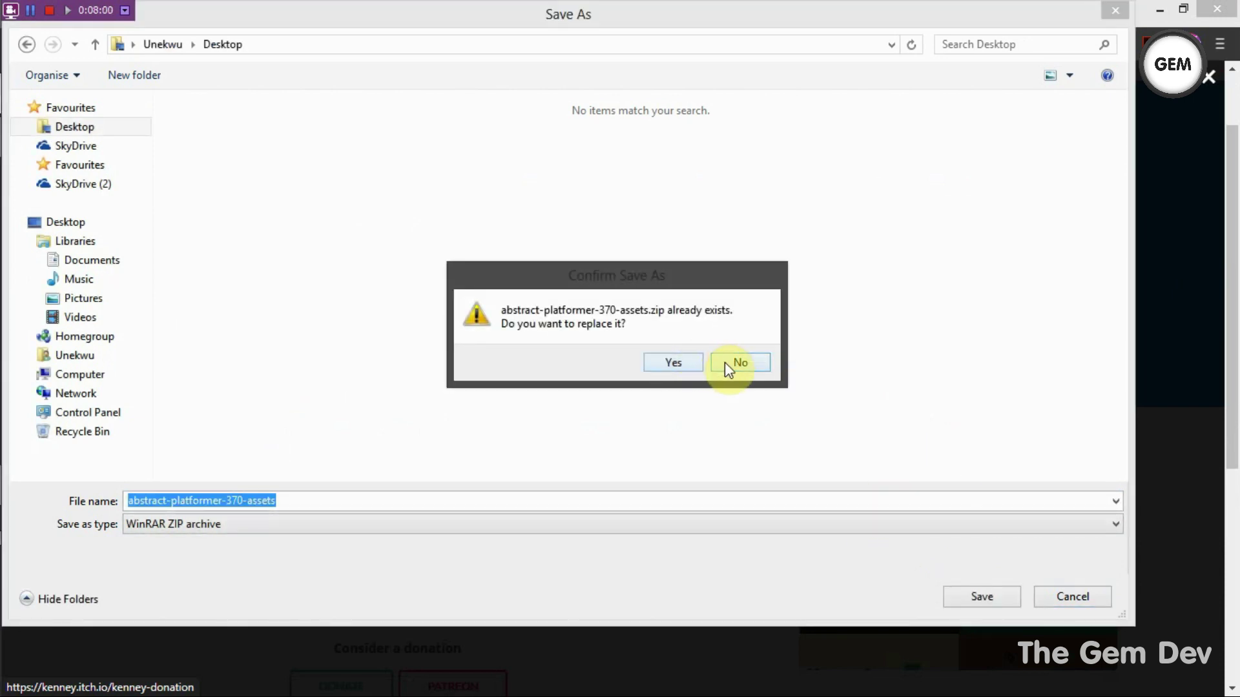
{"action": "left_click", "coordinate": [742, 365]}
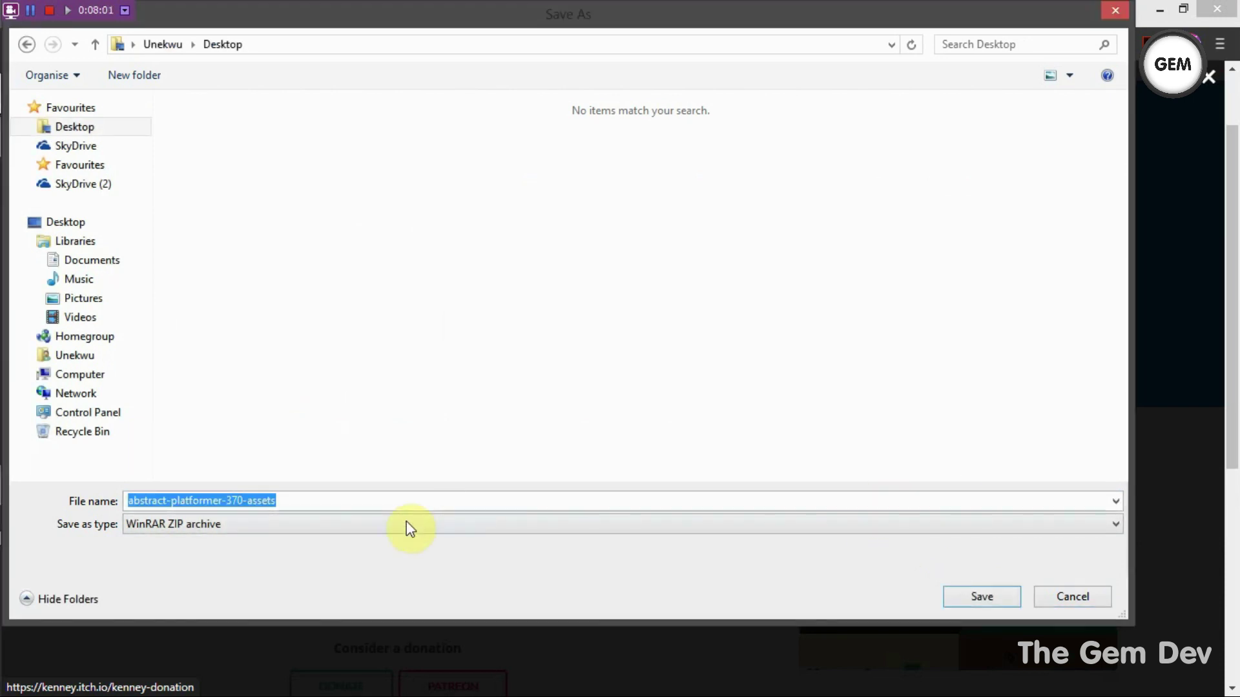
{"action": "left_click", "coordinate": [370, 501]}
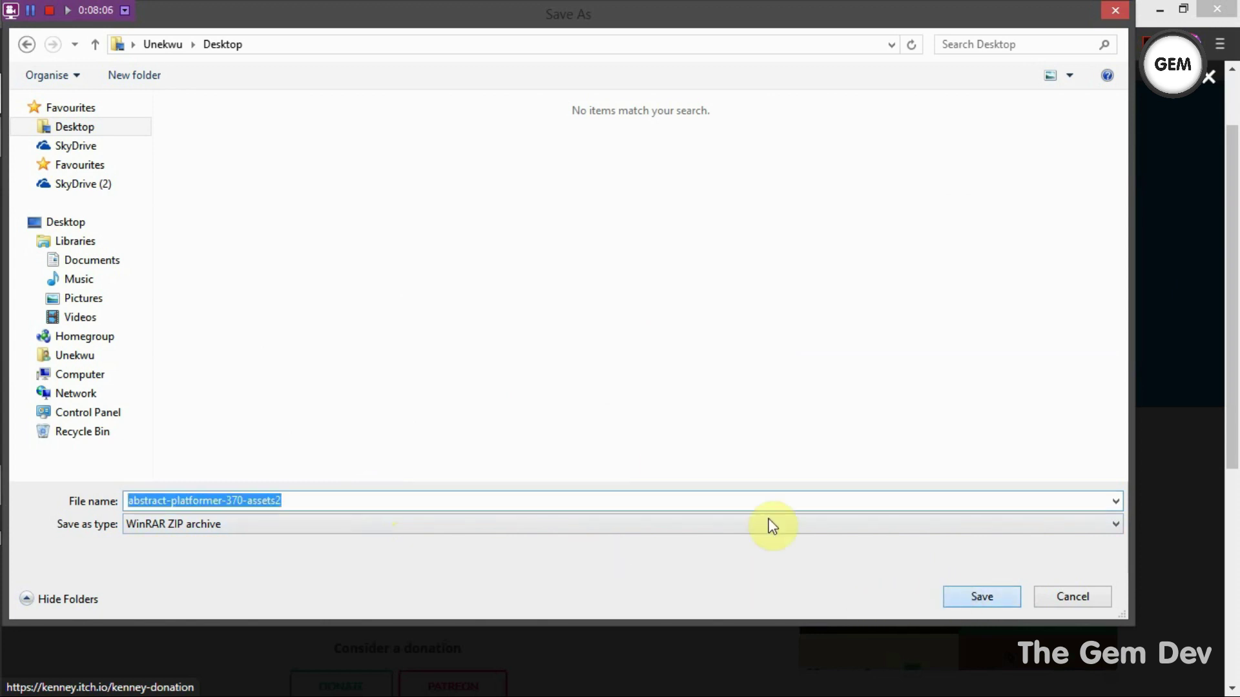
{"action": "key", "text": "Return"}
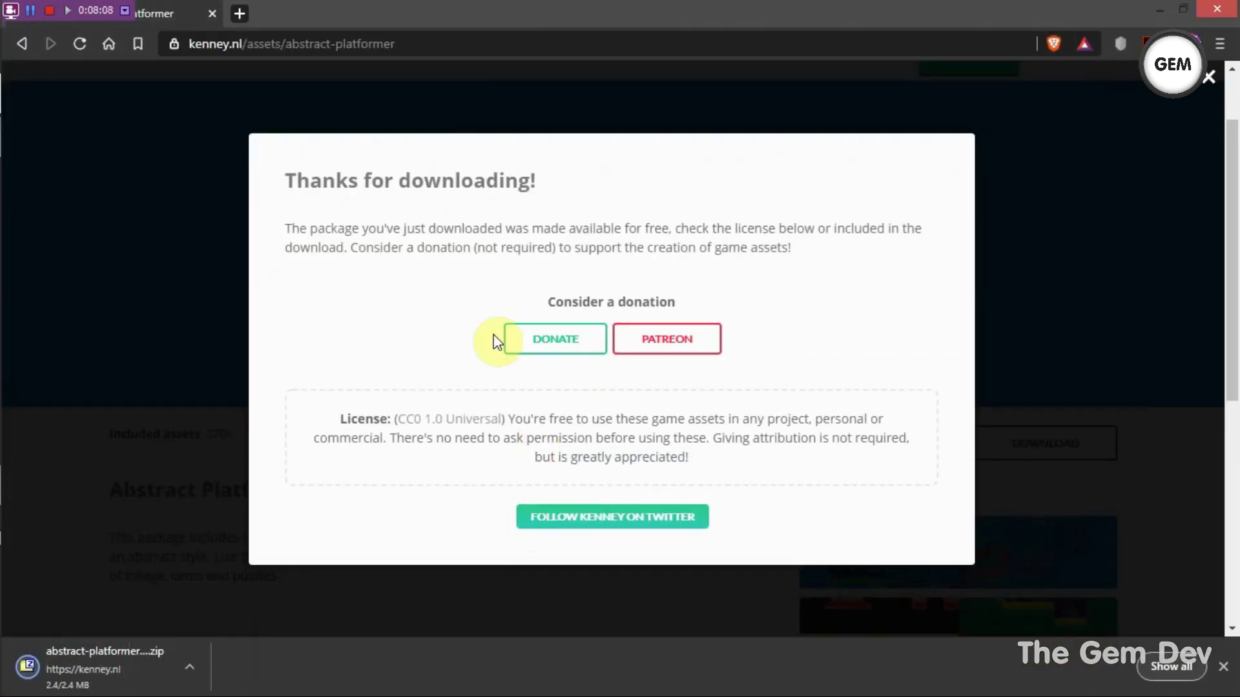
Show the Desktop folder in File Explorer and extract the abstract-platformer-370-assets2 archive into a Desktop folder of the same name.
{"action": "left_click", "coordinate": [1160, 10]}
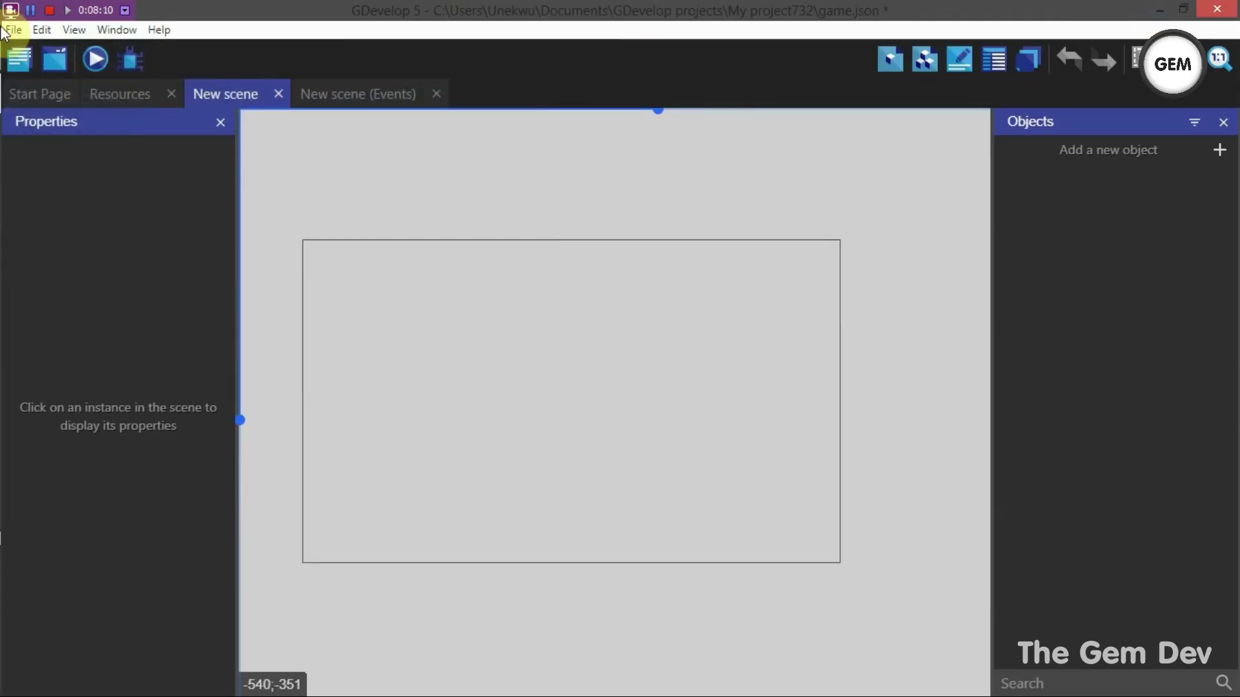
{"action": "left_click", "coordinate": [27, 52]}
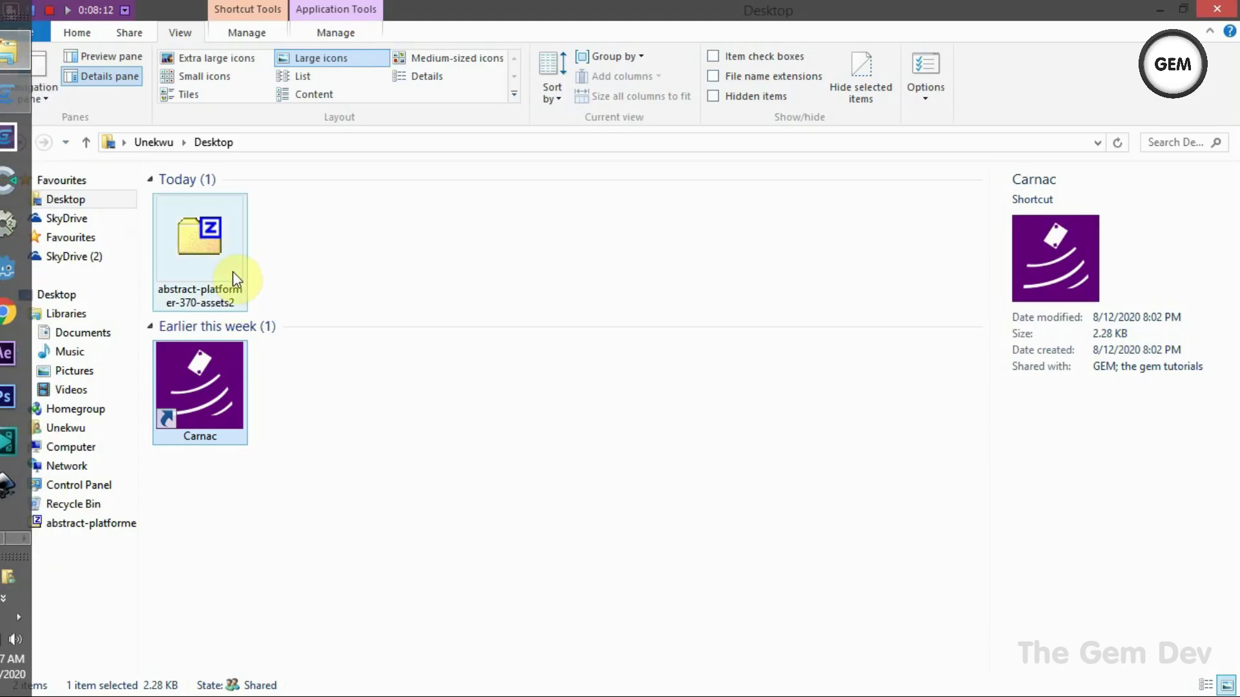
{"action": "left_click", "coordinate": [204, 239]}
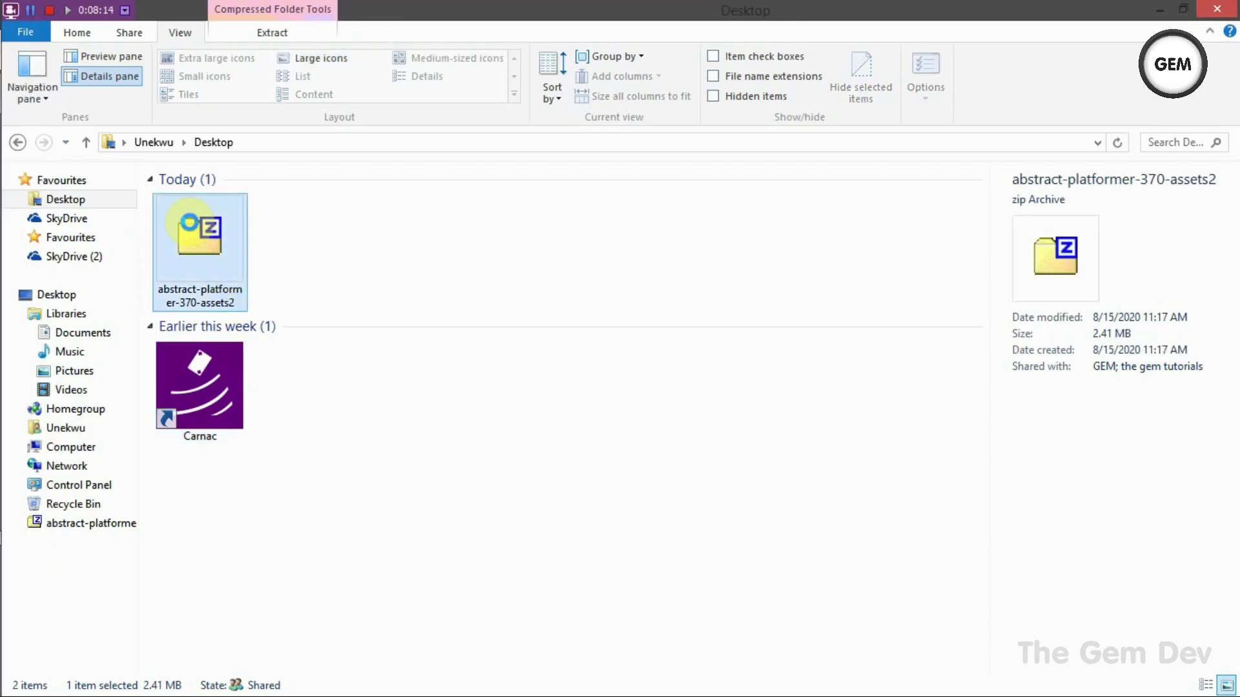
{"action": "right_click", "coordinate": [191, 224]}
{"action": "left_click", "coordinate": [303, 400]}
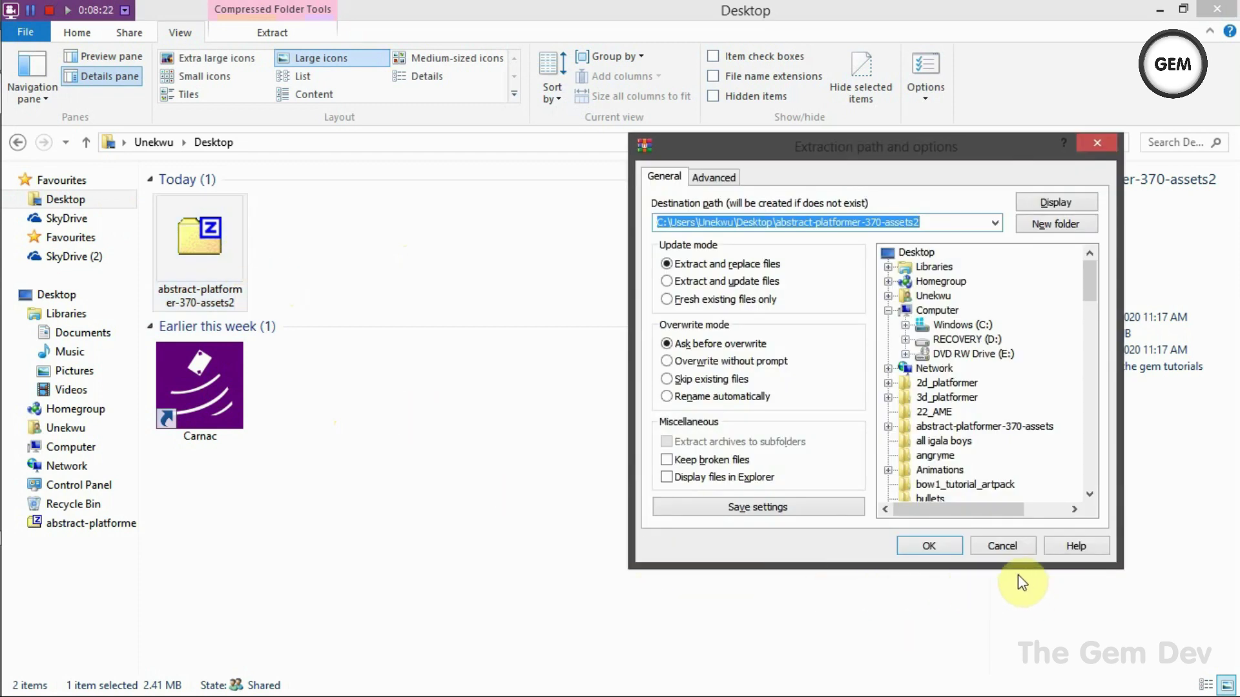
{"action": "left_click", "coordinate": [928, 542]}
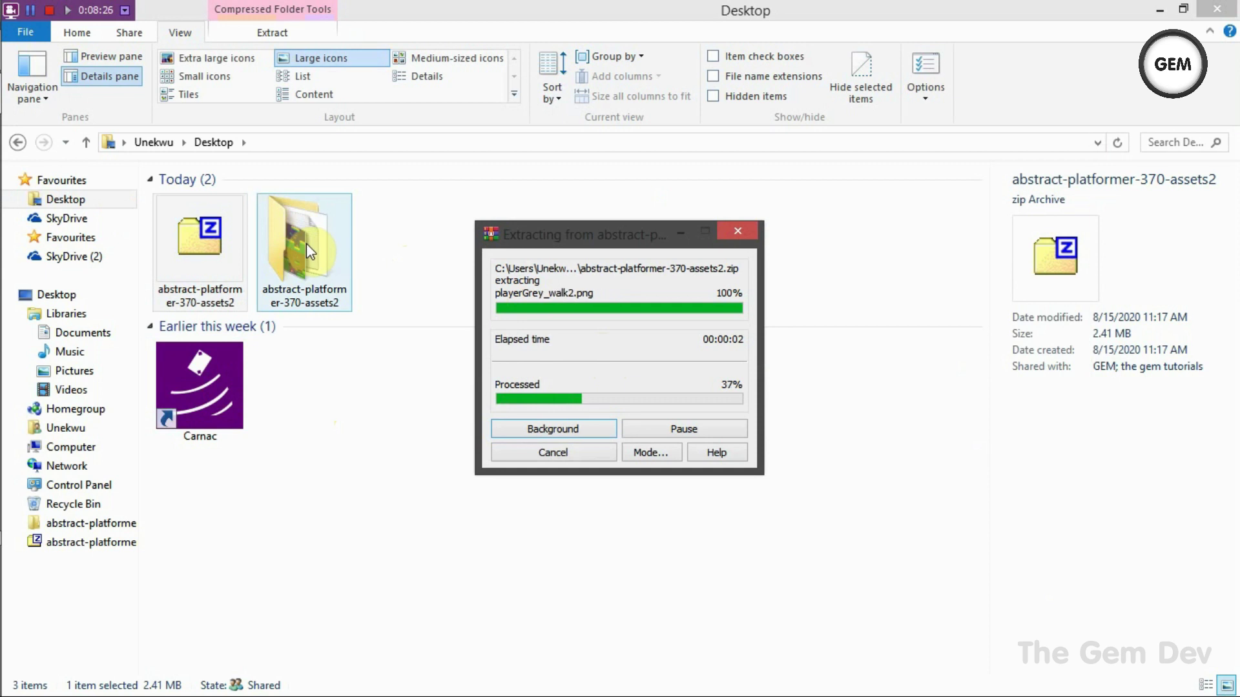
Open the PNG folder inside the extracted abstract-platformer-370-assets2 folder.
{"action": "left_click", "coordinate": [306, 243]}
{"action": "double_click", "coordinate": [306, 246]}
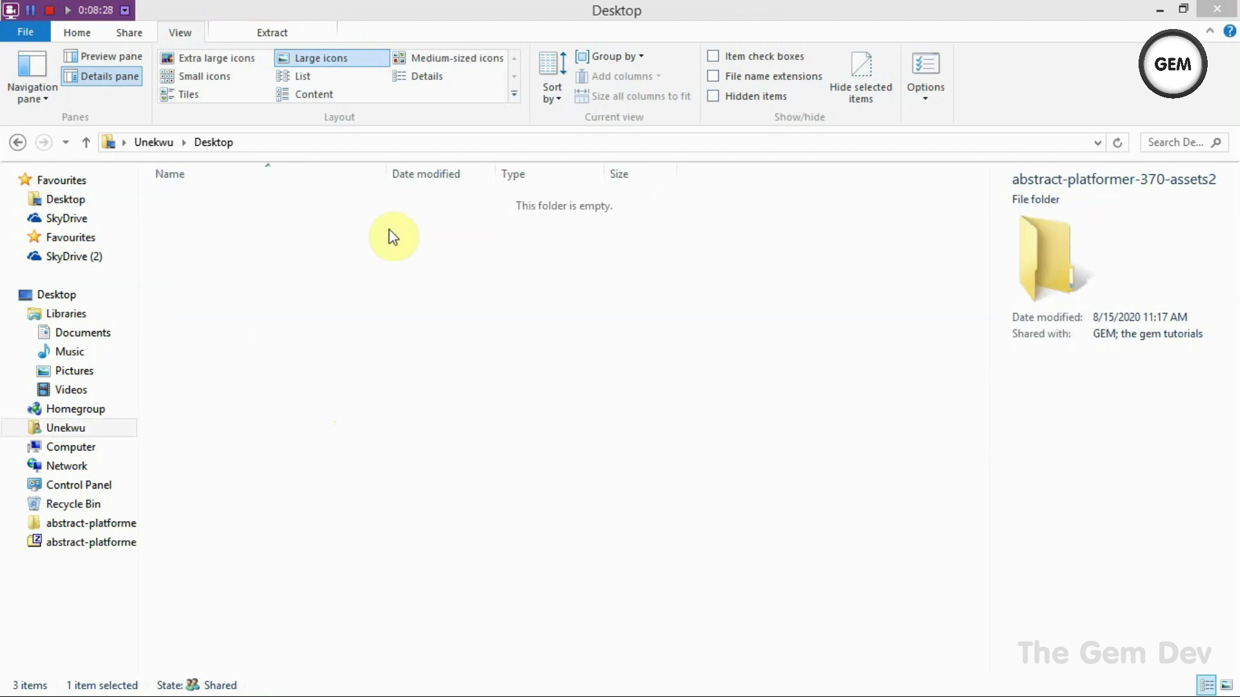
{"action": "left_click", "coordinate": [228, 198]}
{"action": "double_click", "coordinate": [227, 198]}
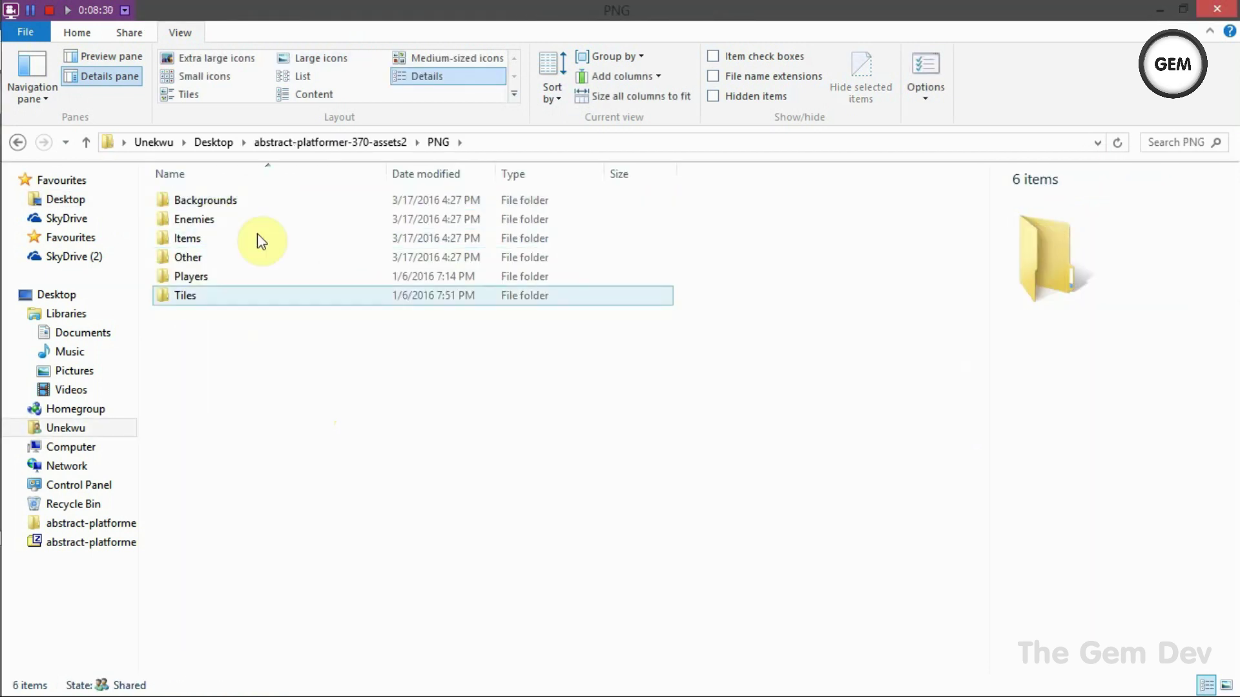
Look through the images in the Backgrounds, Enemies and Other subfolders of the PNG folder.
{"action": "double_click", "coordinate": [245, 201]}
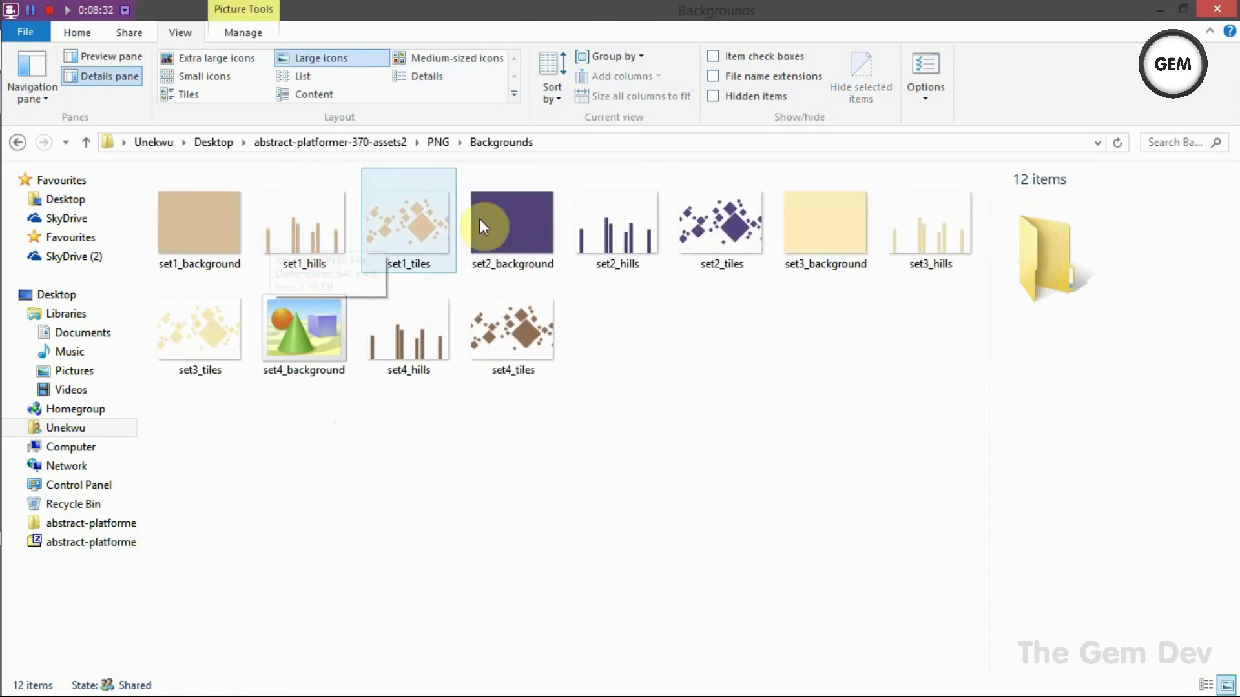
{"action": "left_click", "coordinate": [460, 142]}
{"action": "left_click", "coordinate": [438, 142]}
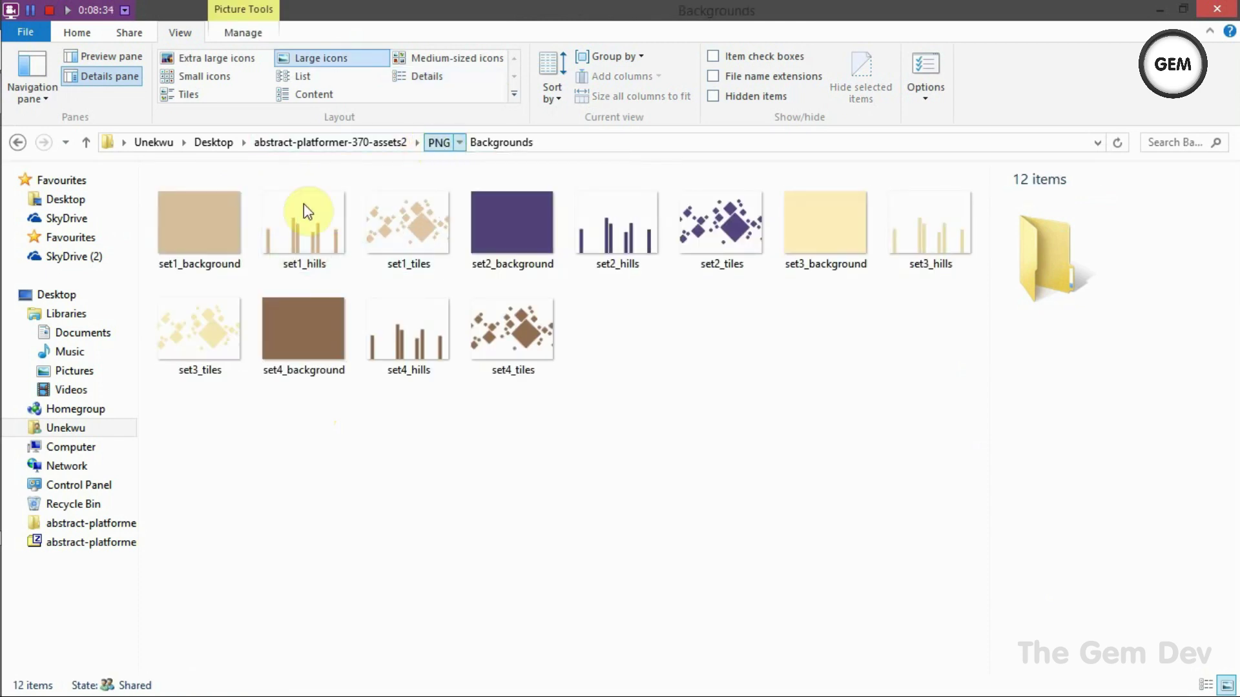
{"action": "double_click", "coordinate": [227, 222]}
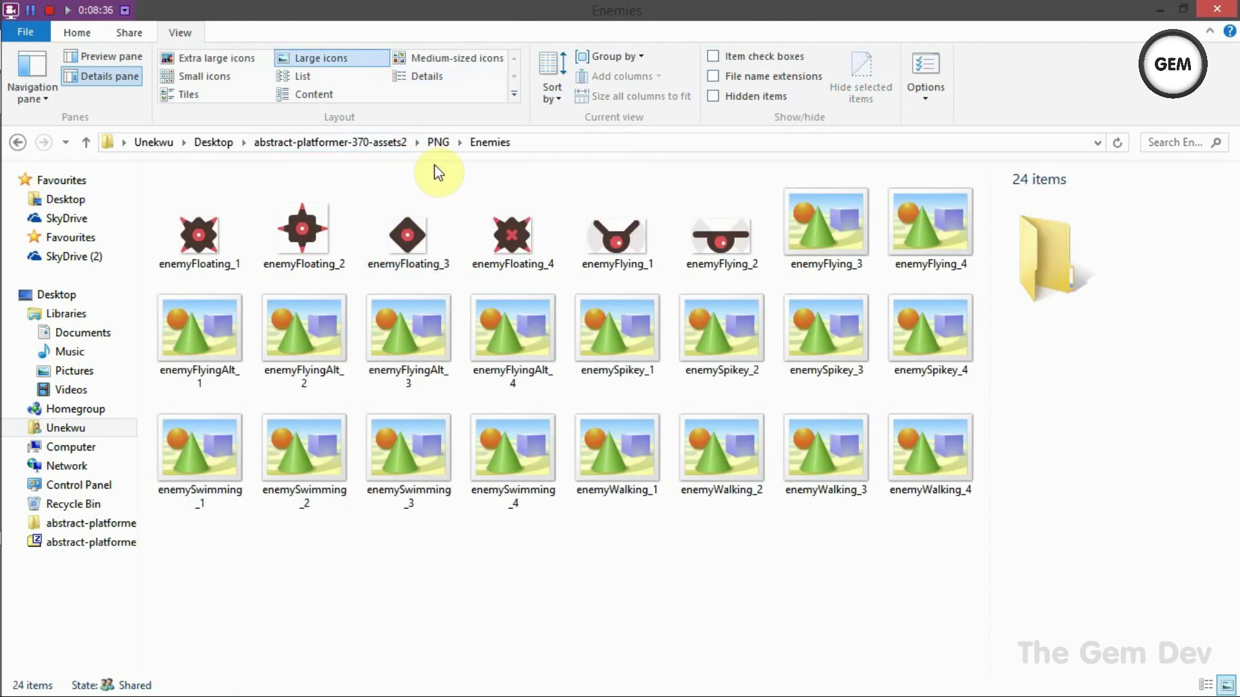
{"action": "key", "text": "BackSpace"}
{"action": "double_click", "coordinate": [213, 255]}
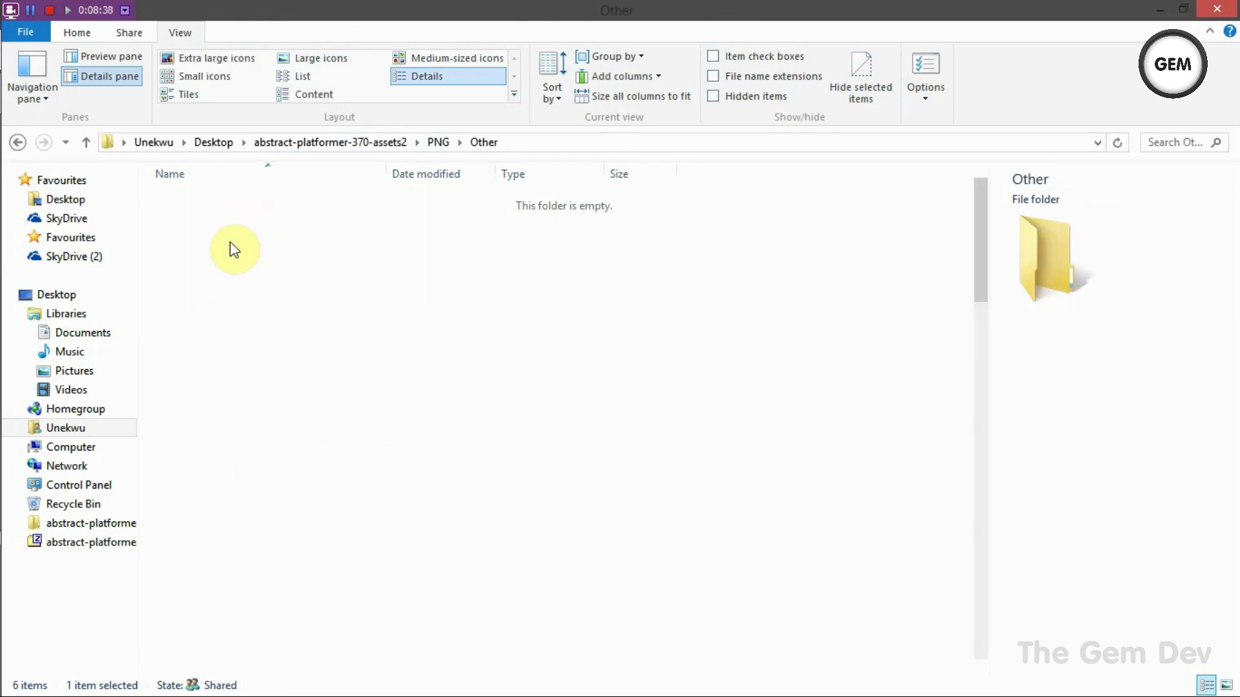
{"action": "left_click", "coordinate": [438, 143]}
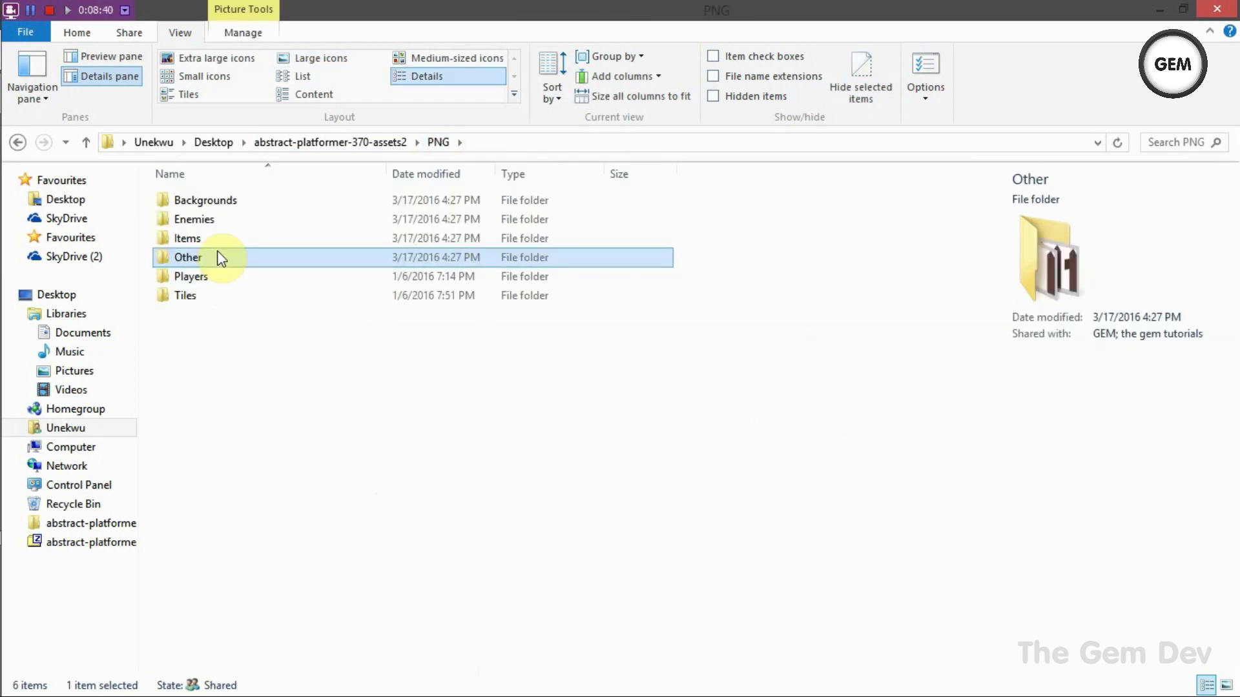
Examine the character images in the Player Blue, Player Green, Player Grey and Player Red subfolders of the Players folder.
{"action": "double_click", "coordinate": [207, 276]}
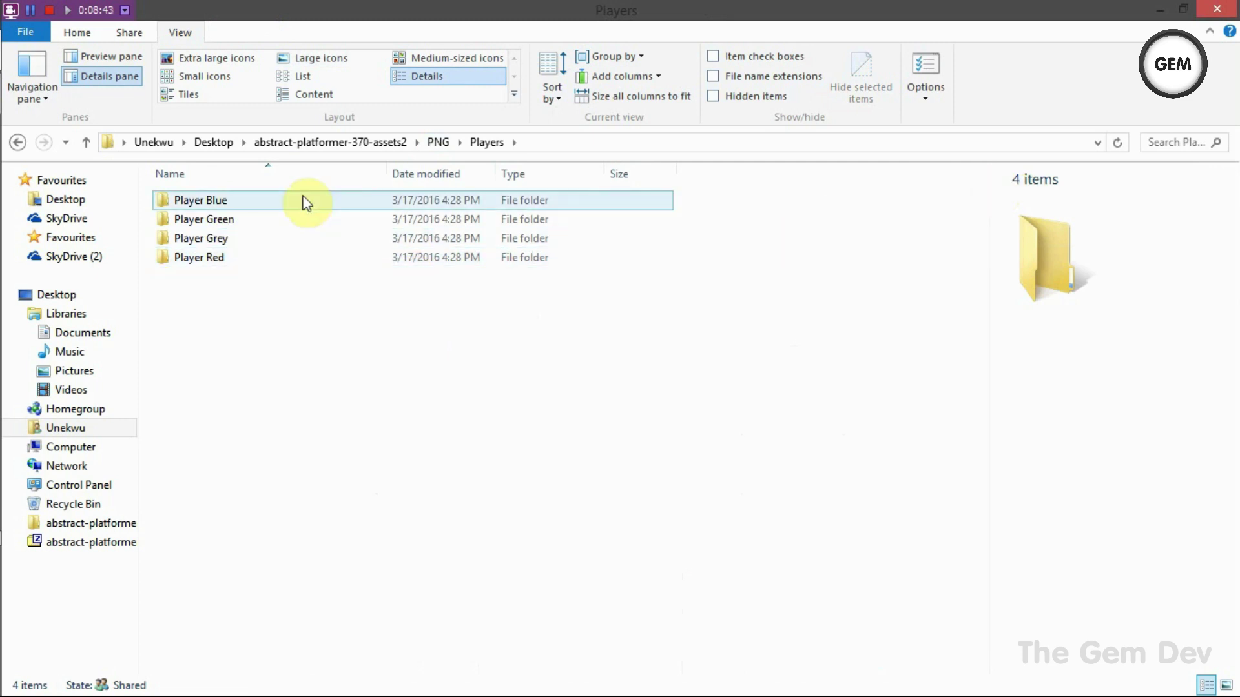
{"action": "left_click", "coordinate": [284, 220]}
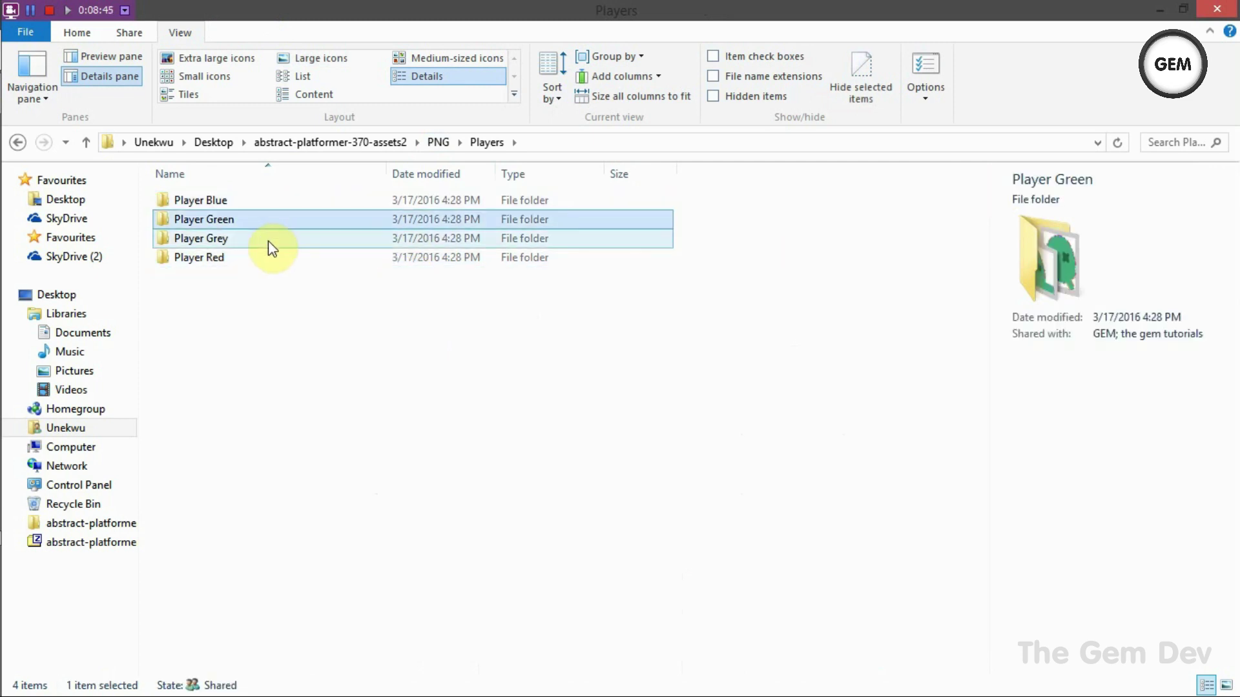
{"action": "double_click", "coordinate": [264, 202]}
{"action": "left_click", "coordinate": [499, 142]}
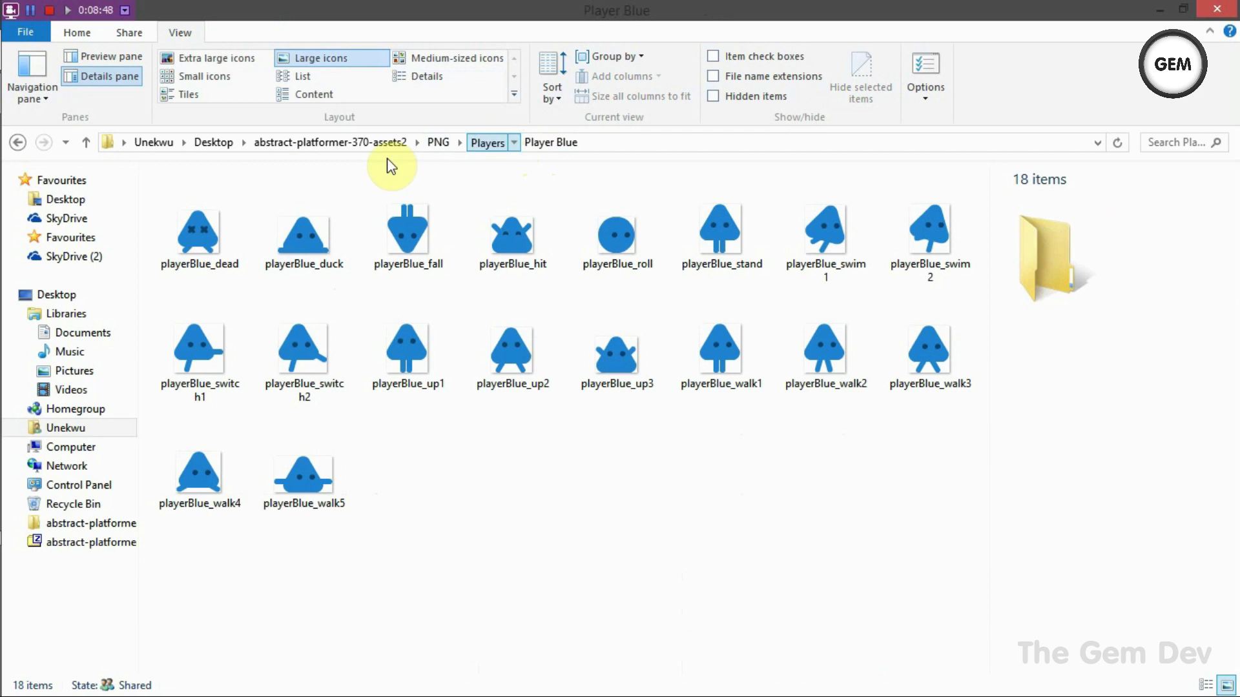
{"action": "double_click", "coordinate": [223, 219]}
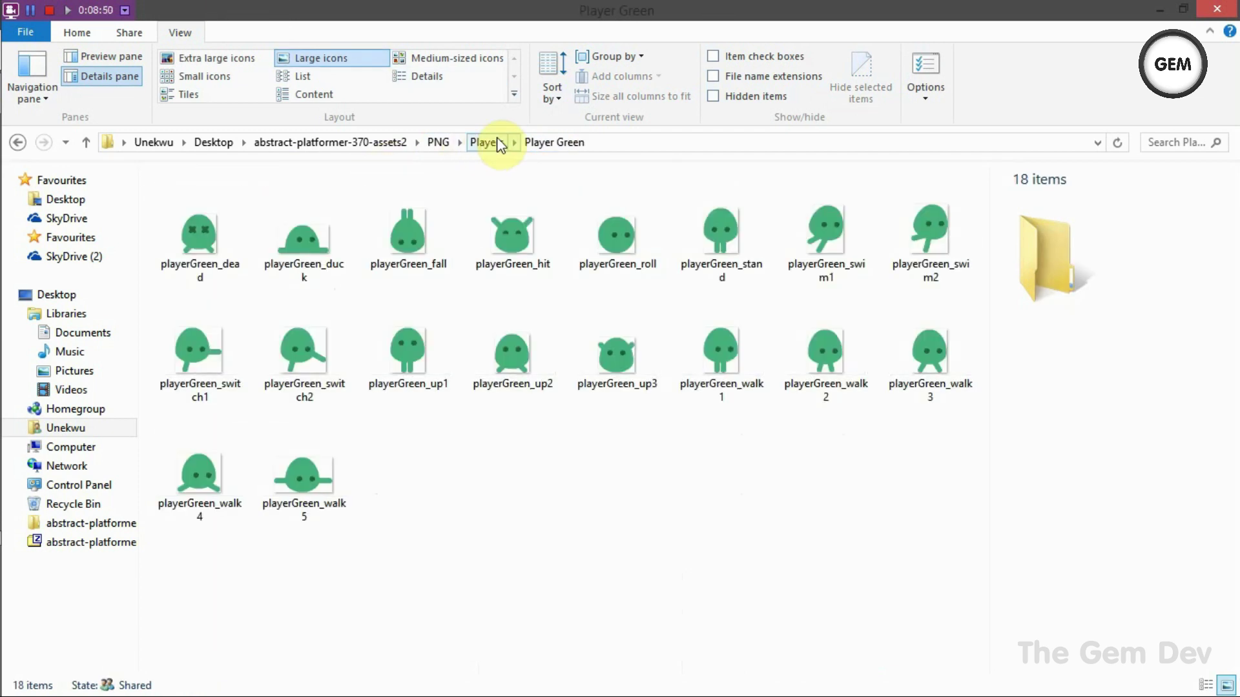
{"action": "left_click", "coordinate": [490, 142]}
{"action": "double_click", "coordinate": [237, 239]}
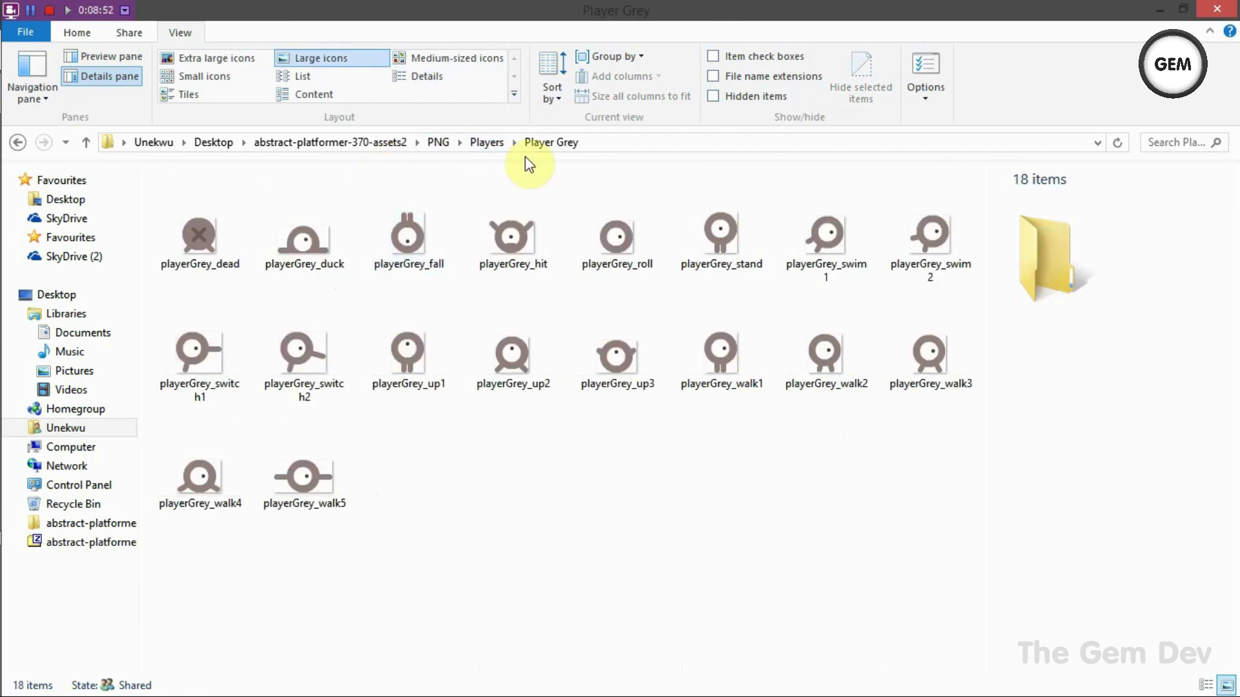
{"action": "left_click", "coordinate": [487, 142]}
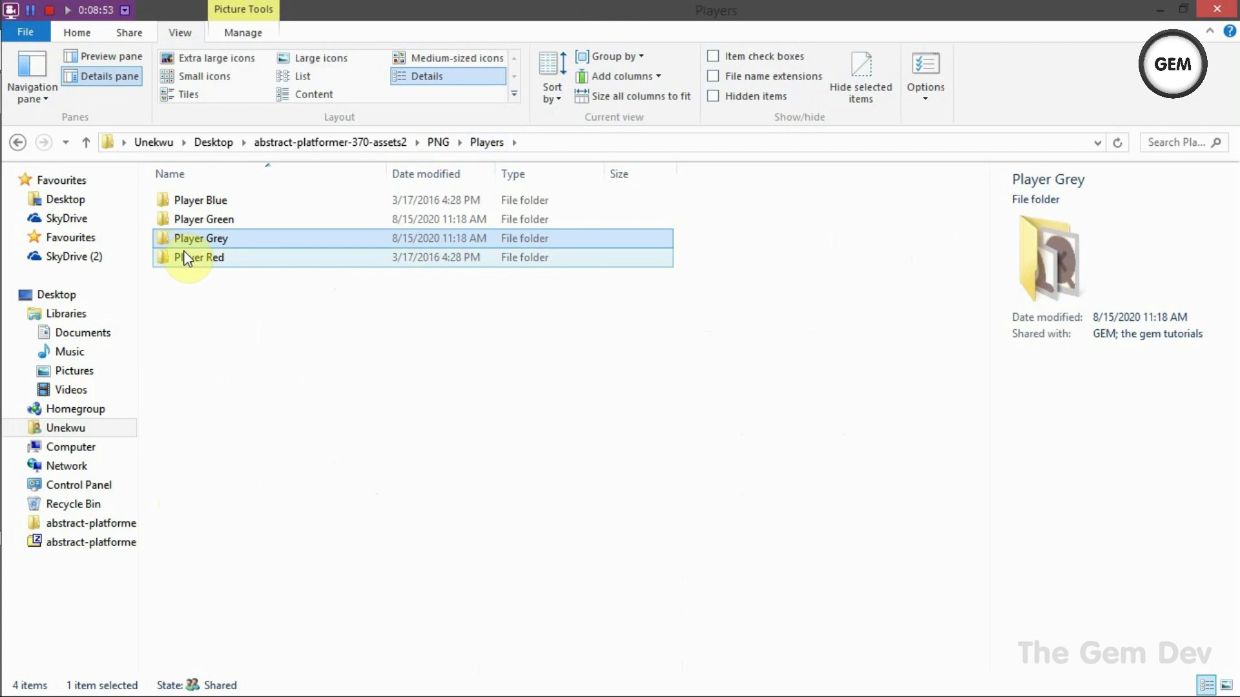
{"action": "double_click", "coordinate": [184, 257]}
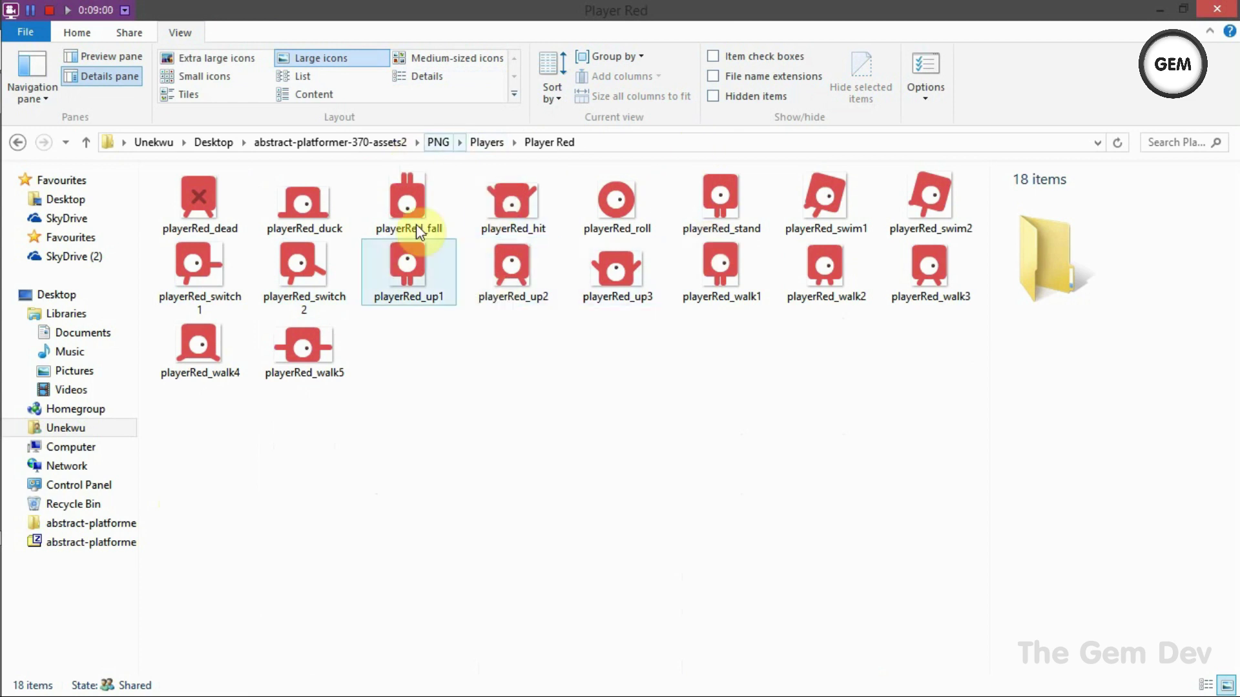
Switch to GDevelop and add a new Sprite object to the scene.
{"action": "left_click_drag", "start_coordinate": [696, 1], "coordinate": [0, 139]}
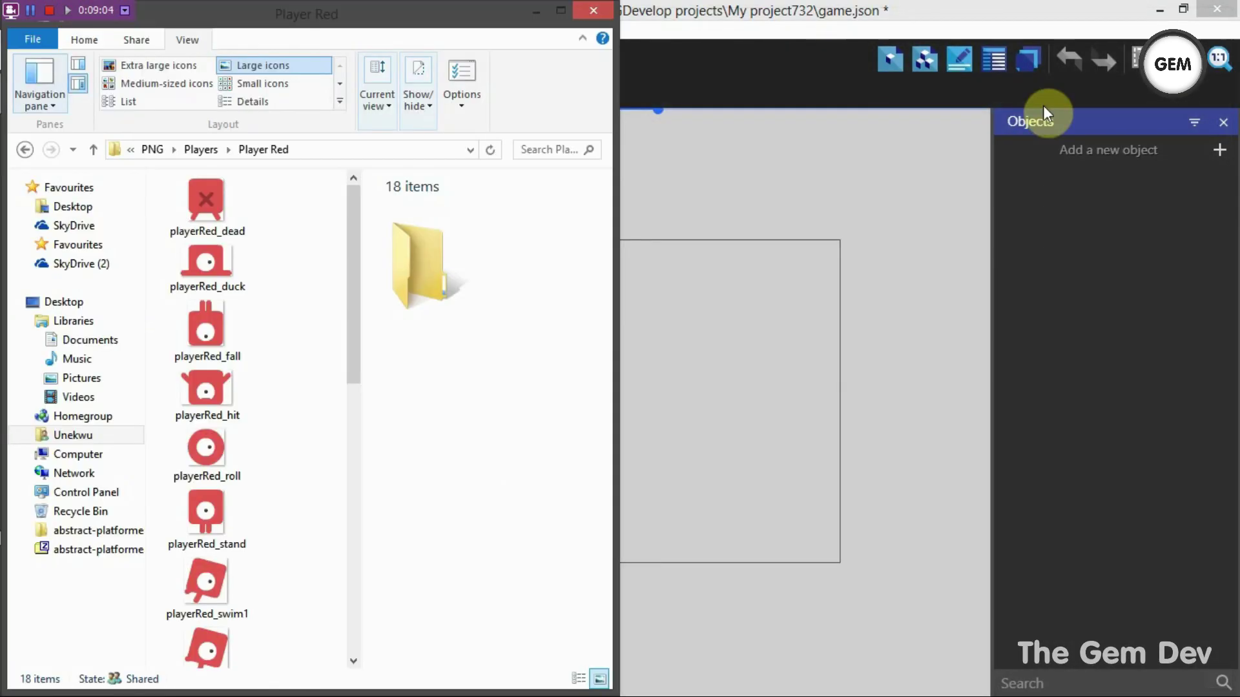
{"action": "left_click", "coordinate": [1041, 166]}
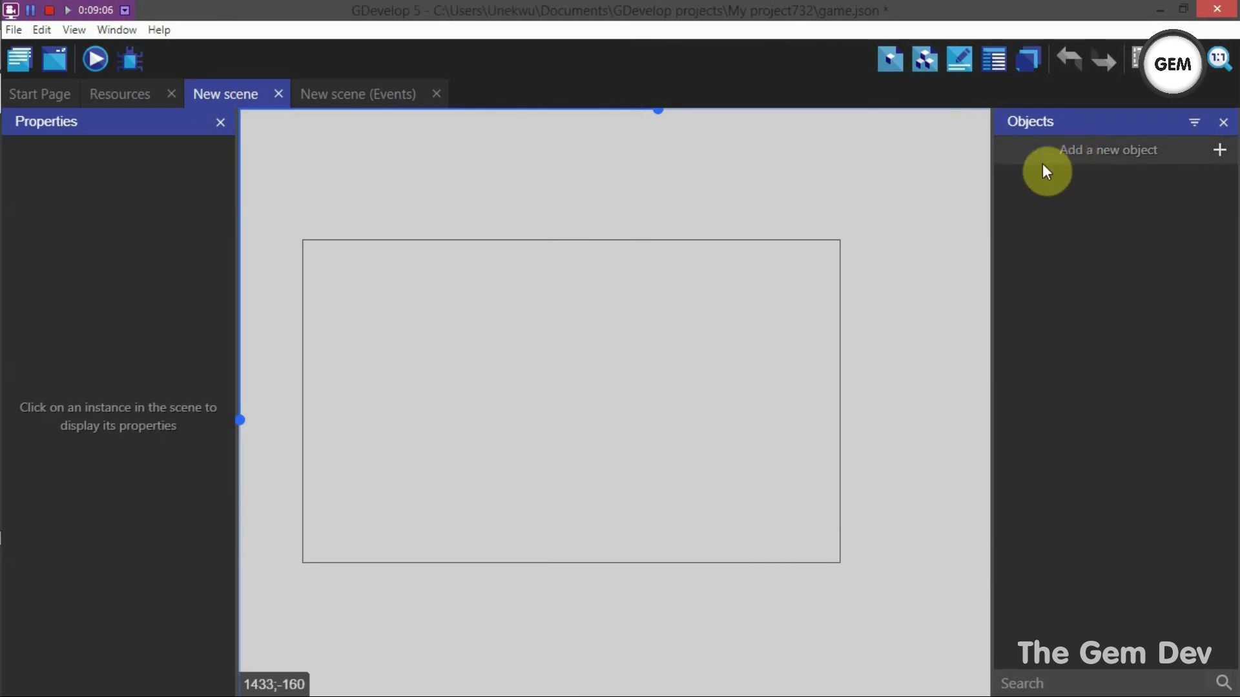
{"action": "left_click", "coordinate": [1042, 166]}
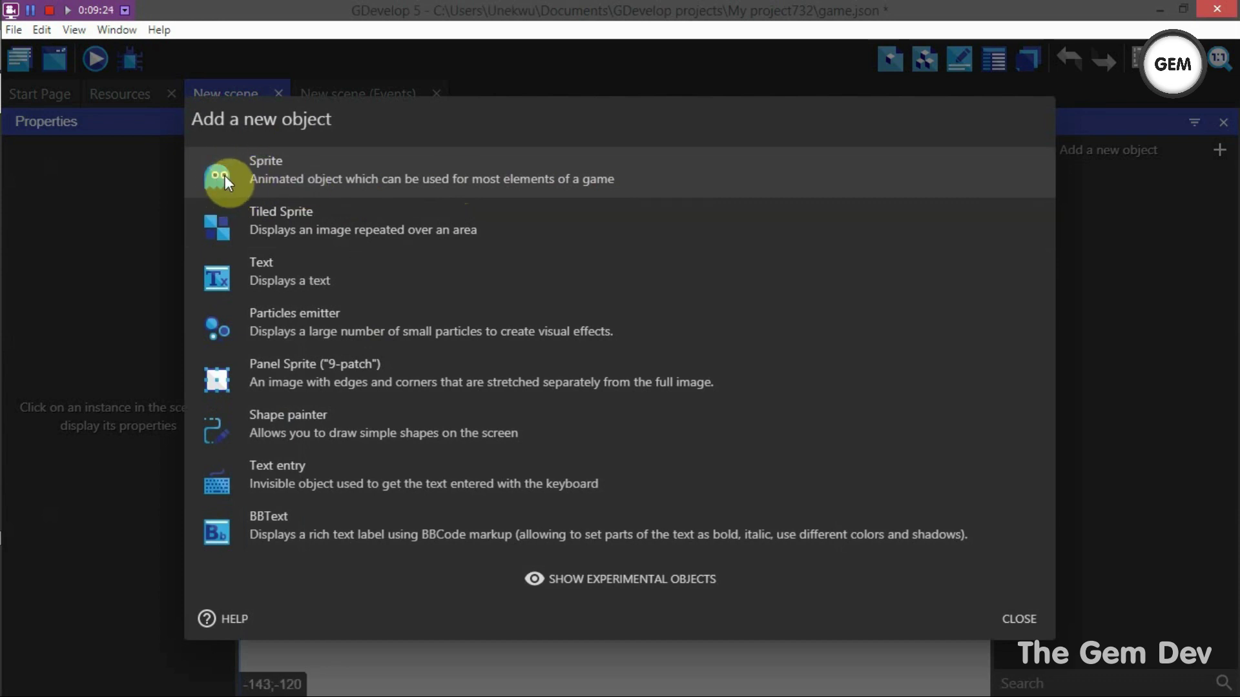
{"action": "left_click", "coordinate": [356, 158]}
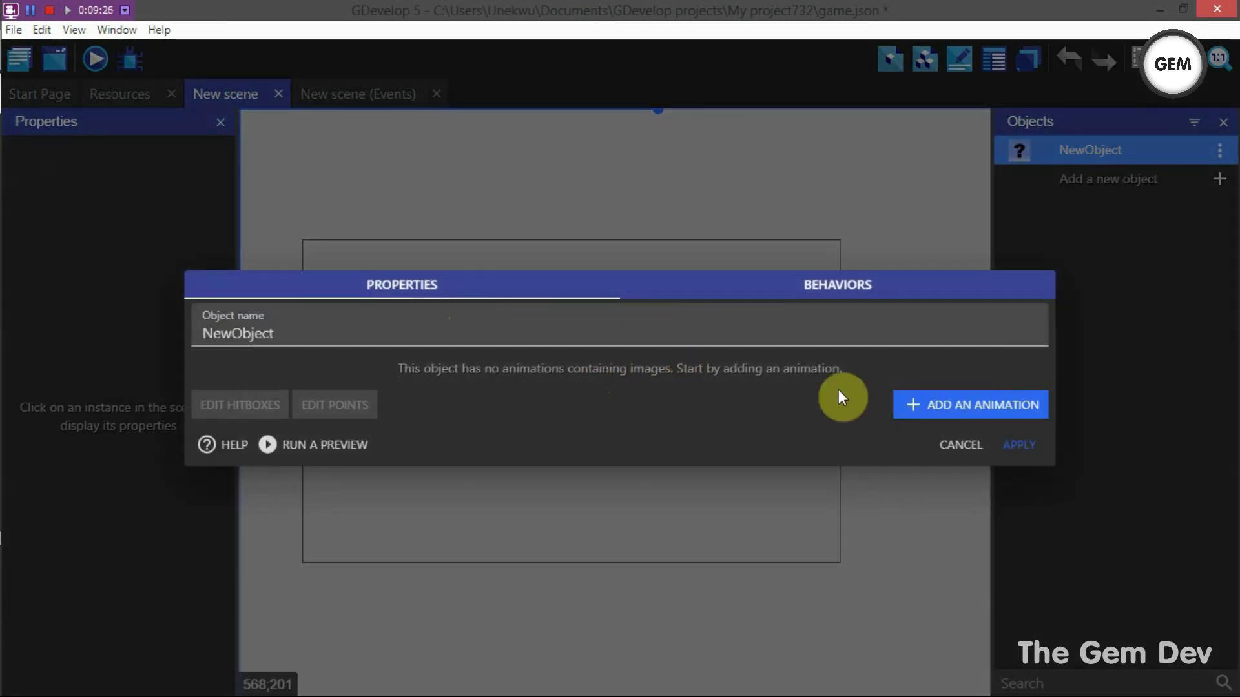
Name the sprite object Player and give it two empty animations.
{"action": "left_click", "coordinate": [964, 403]}
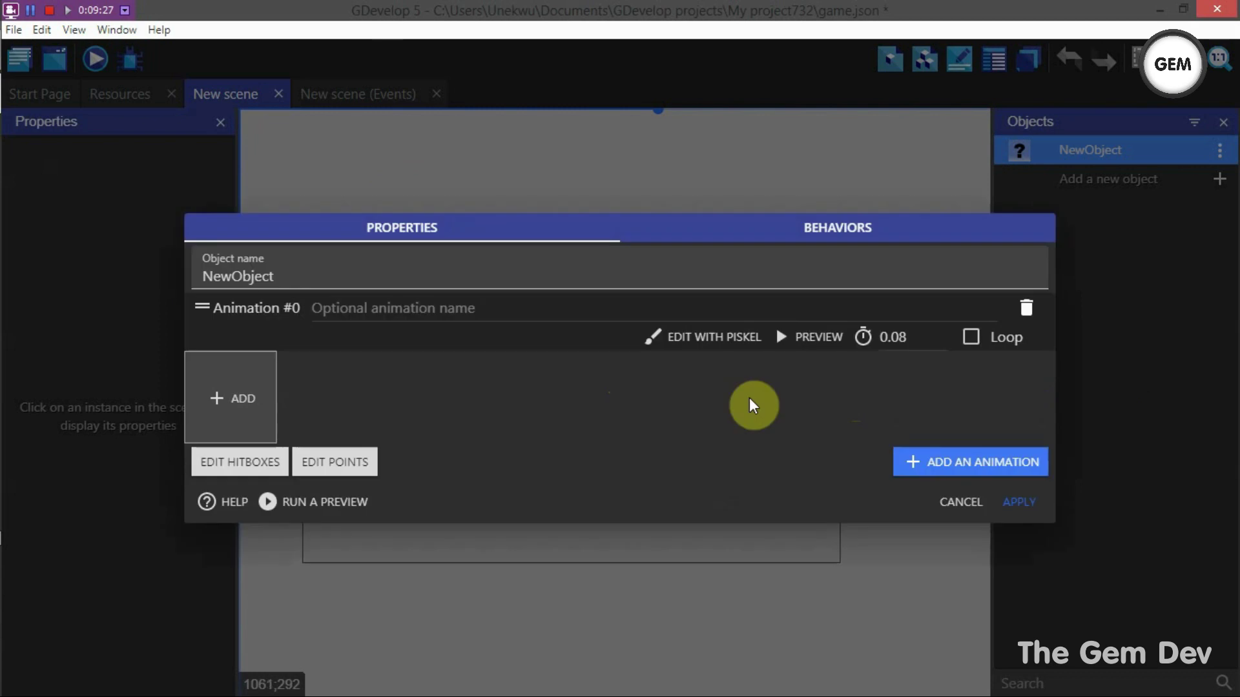
{"action": "double_click", "coordinate": [325, 279]}
{"action": "key", "text": "BackSpace"}
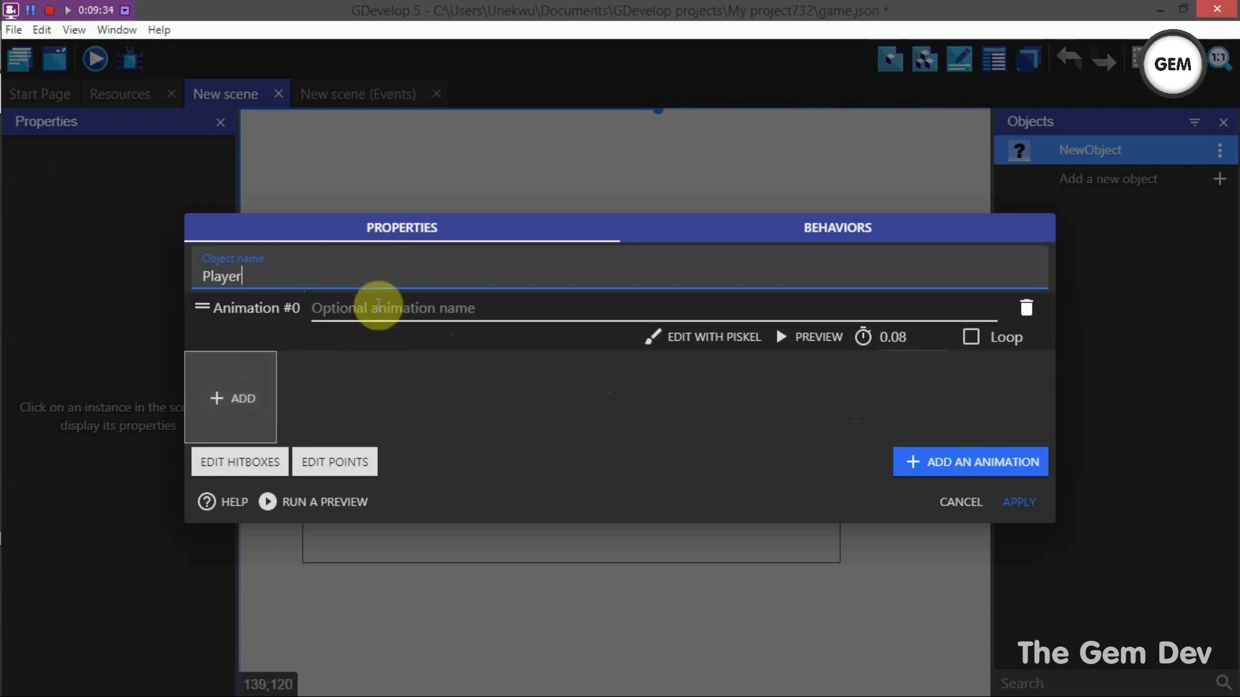
{"action": "left_click", "coordinate": [918, 461]}
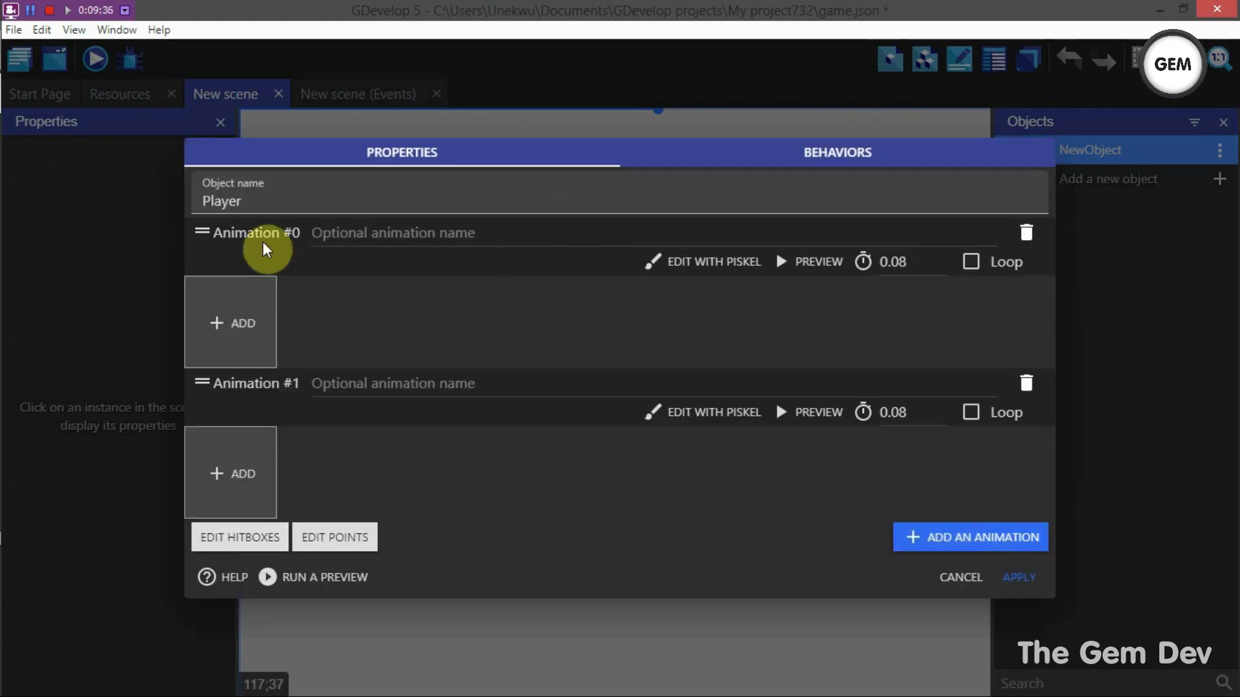
Start adding an image to Animation #0 and browse to Desktop > abstract-platformer-370-assets2 > PNG > Players > Player Red.
{"action": "left_click", "coordinate": [399, 232]}
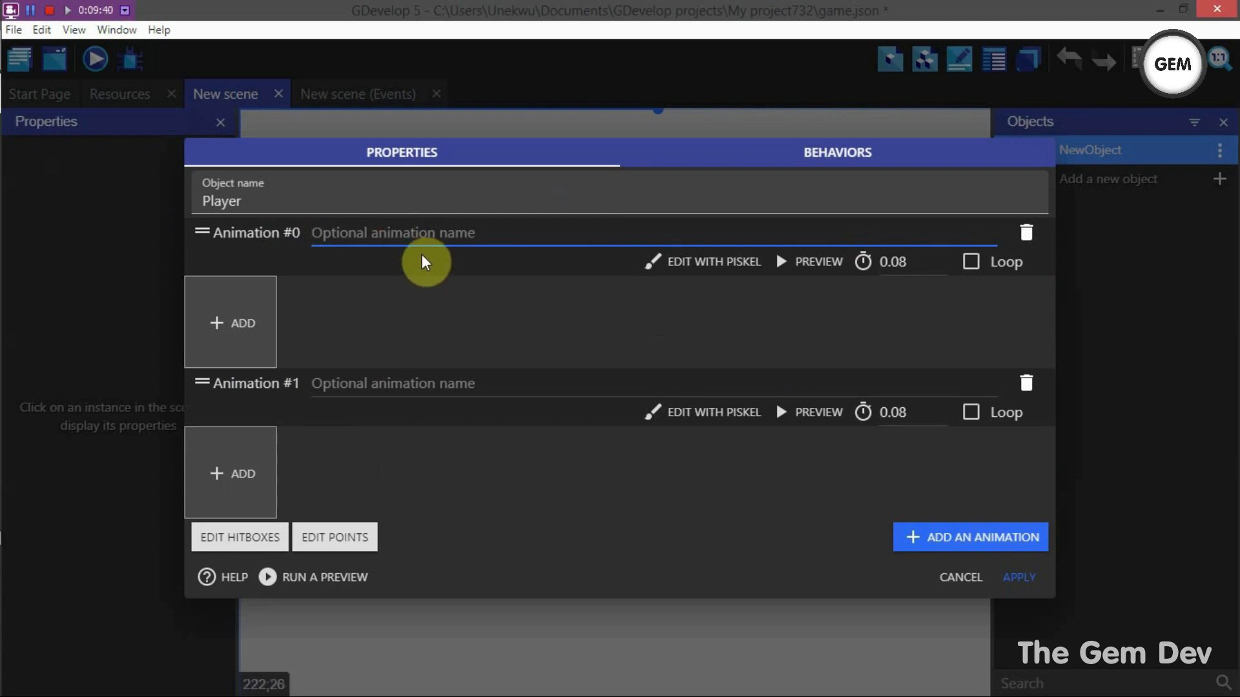
{"action": "left_click", "coordinate": [234, 325]}
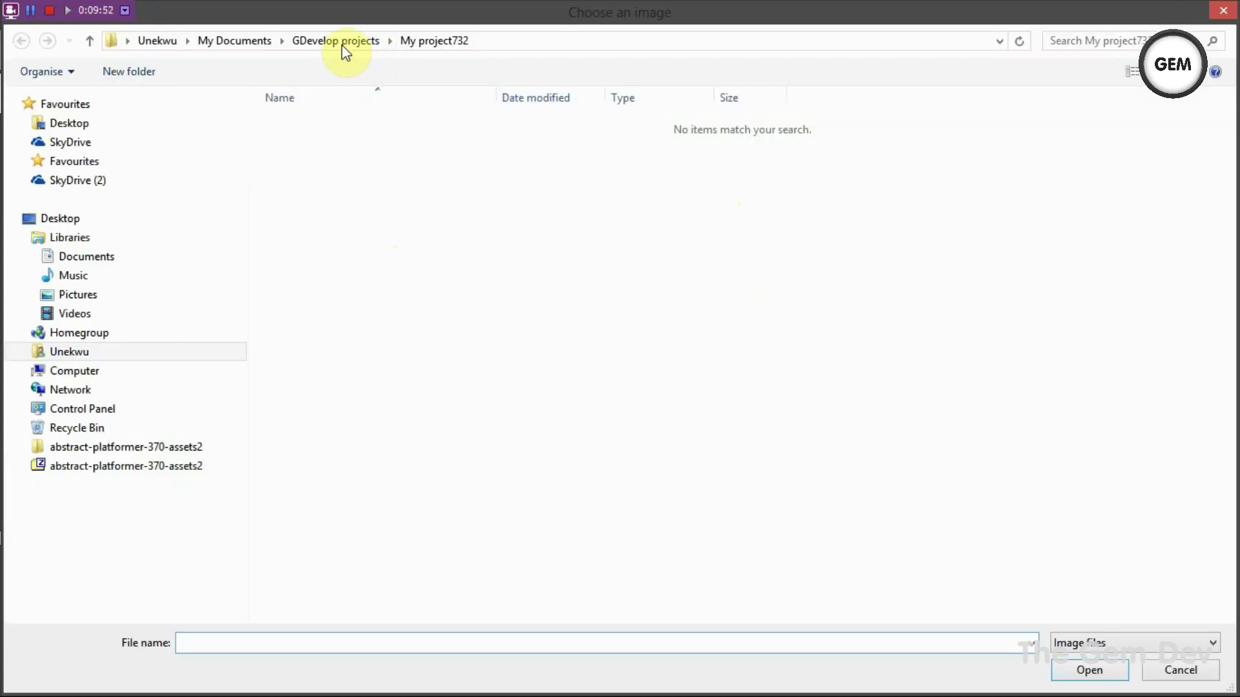
{"action": "left_click", "coordinate": [39, 123]}
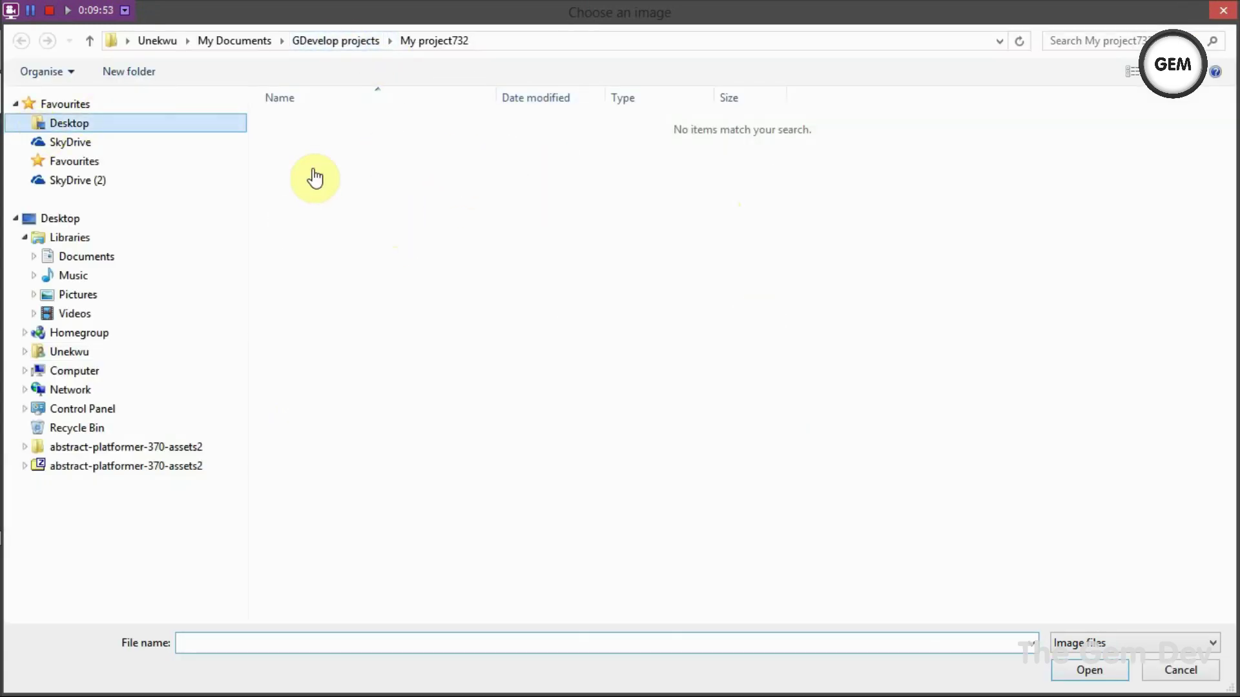
{"action": "double_click", "coordinate": [301, 149]}
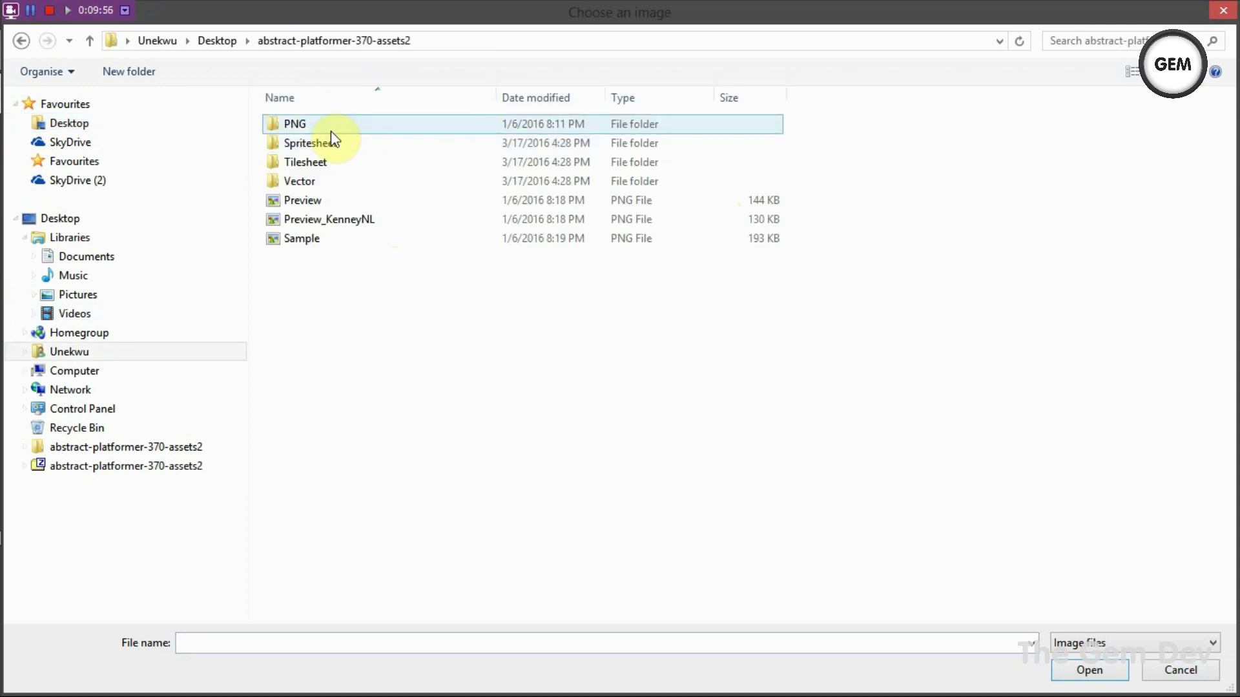
{"action": "left_click", "coordinate": [319, 123]}
{"action": "double_click", "coordinate": [320, 122]}
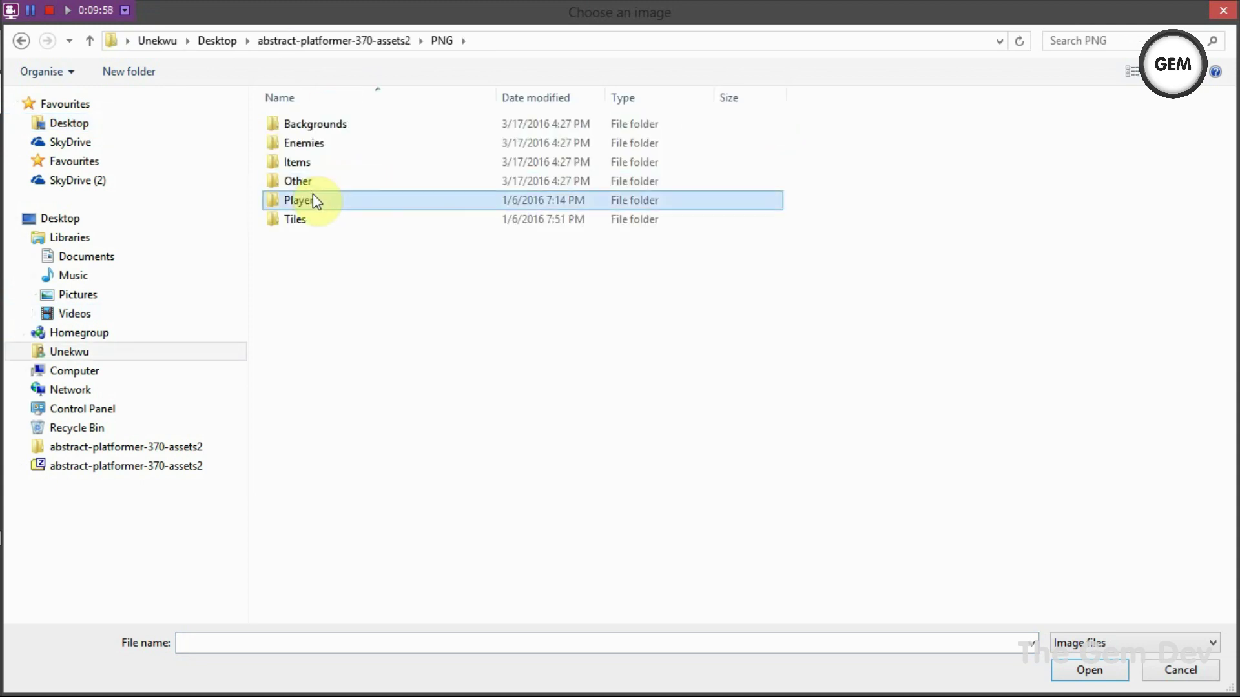
{"action": "double_click", "coordinate": [312, 194]}
{"action": "left_click", "coordinate": [313, 183]}
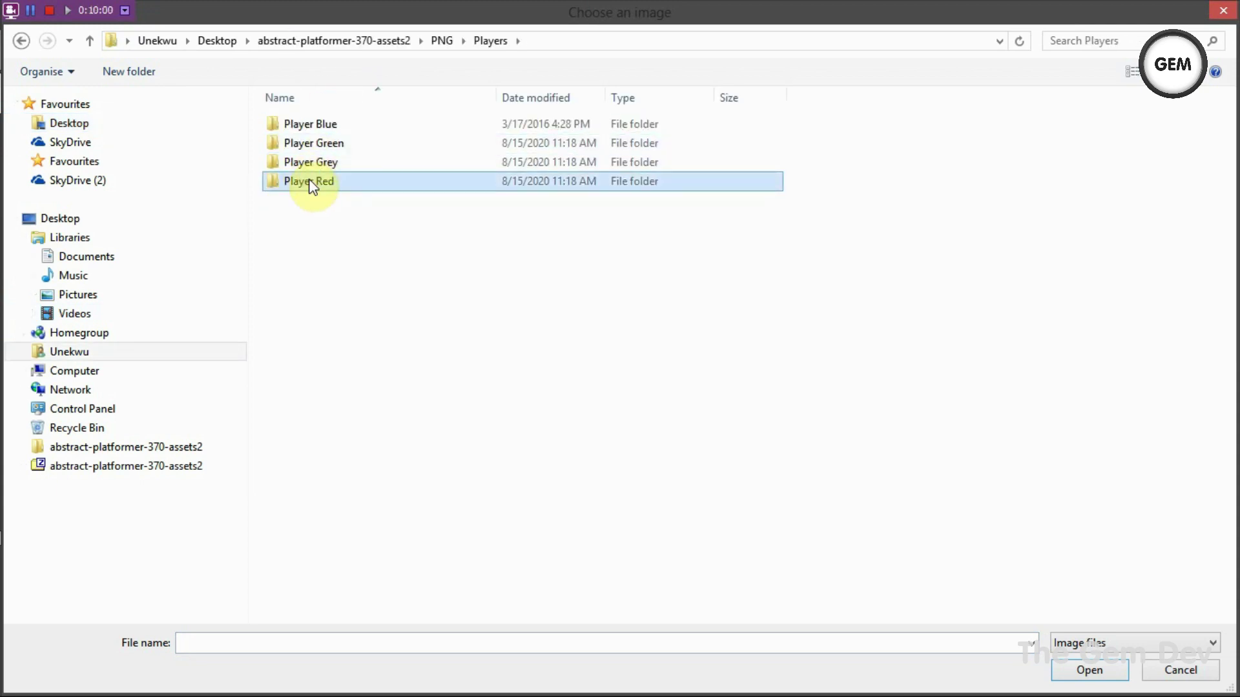
{"action": "double_click", "coordinate": [312, 186]}
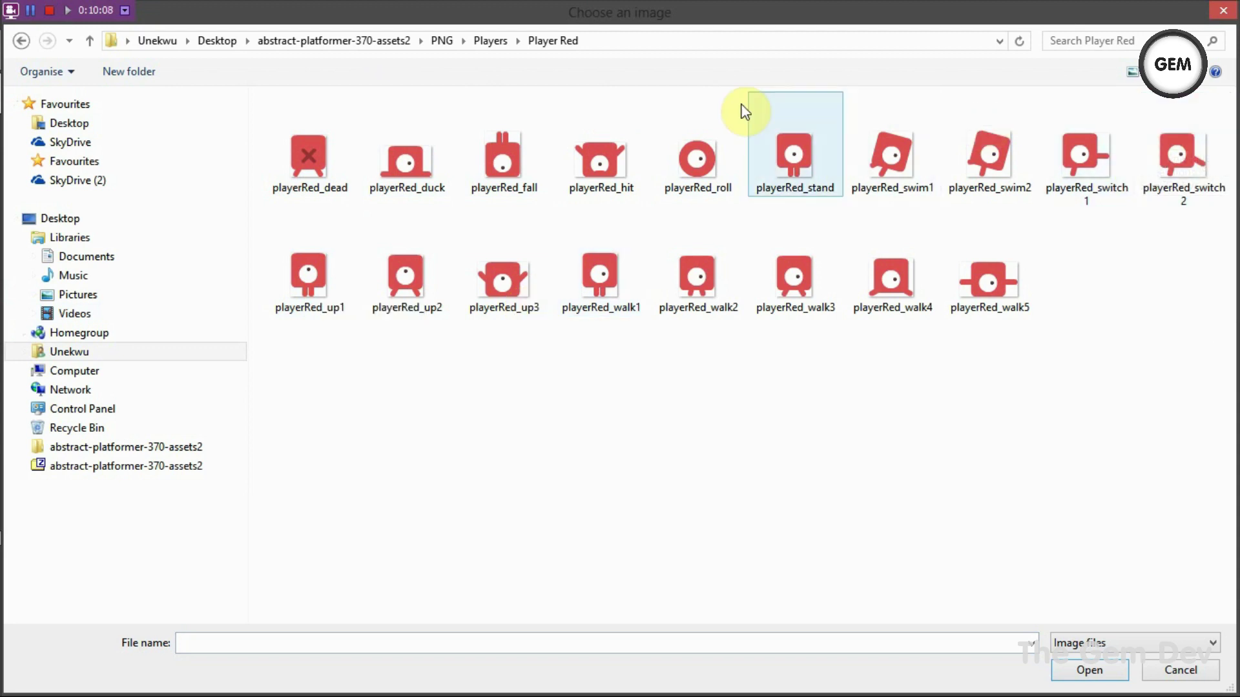
Add the playerRed_stand image to Animation #0 and name that animation idle.
{"action": "left_click", "coordinate": [795, 158]}
{"action": "double_click", "coordinate": [795, 158]}
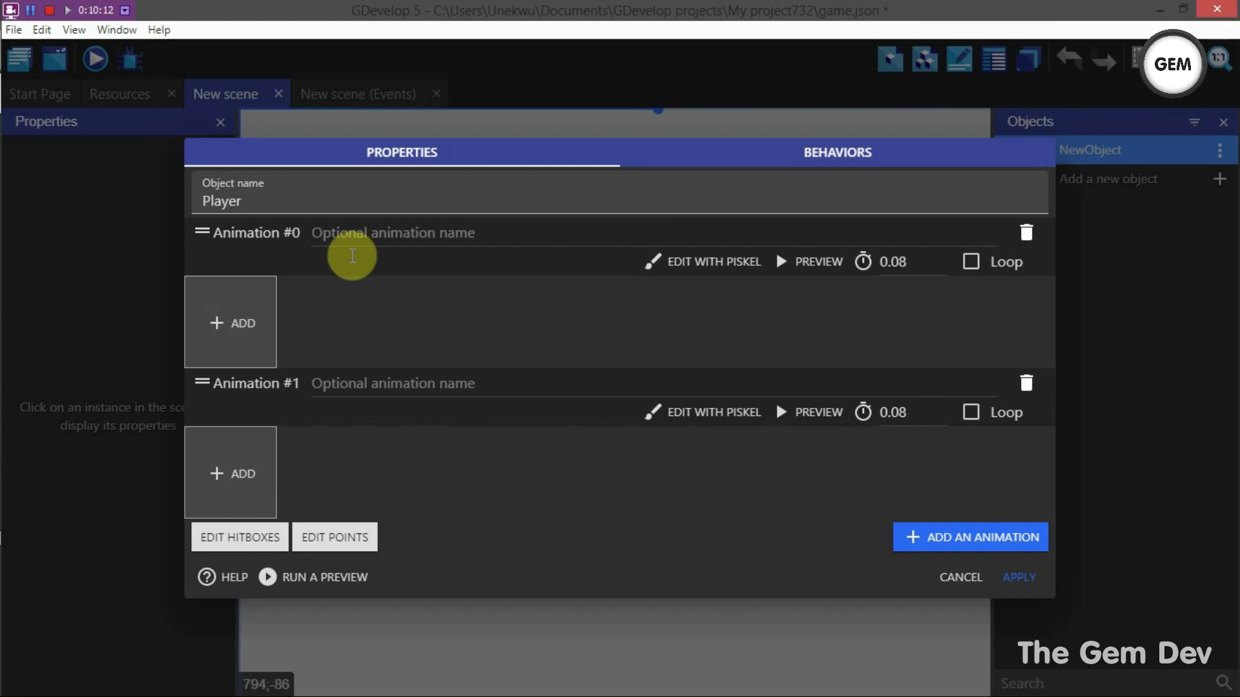
{"action": "left_click", "coordinate": [383, 236]}
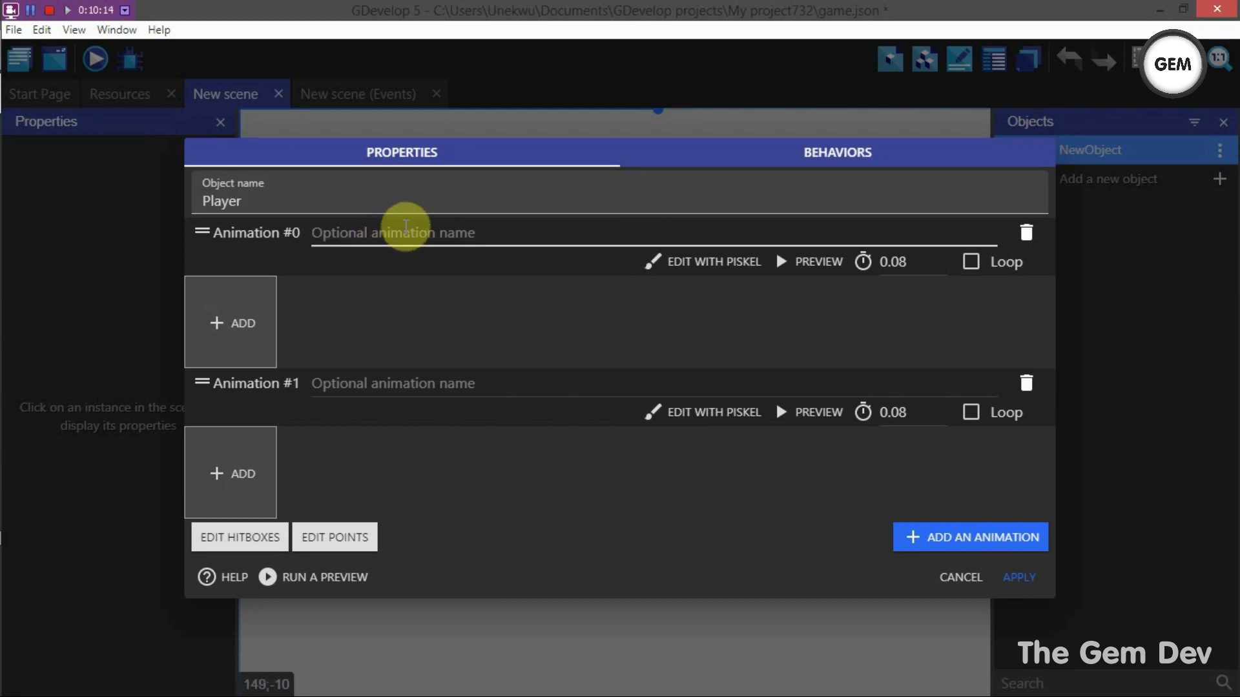
{"action": "left_click", "coordinate": [764, 363]}
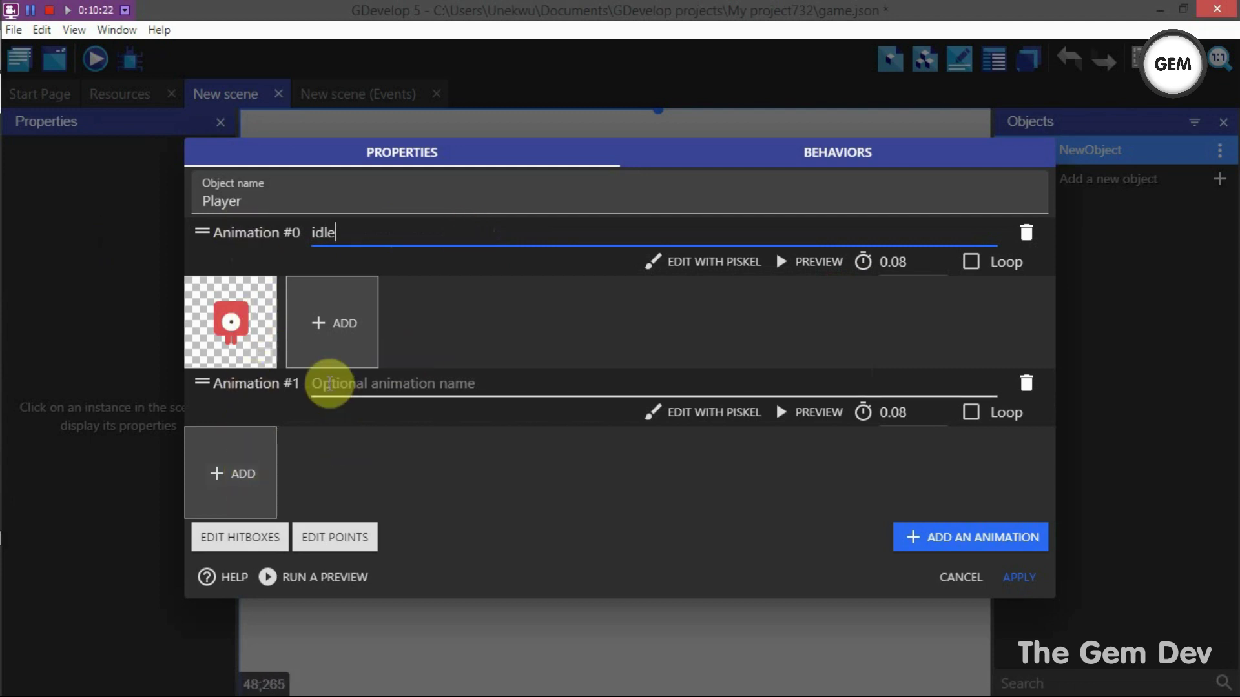
Add the images playerRed_walk1 to playerRed_walk4 to Animation #1, copying them into the project folder, and name the animation walk.
{"action": "left_click", "coordinate": [246, 475]}
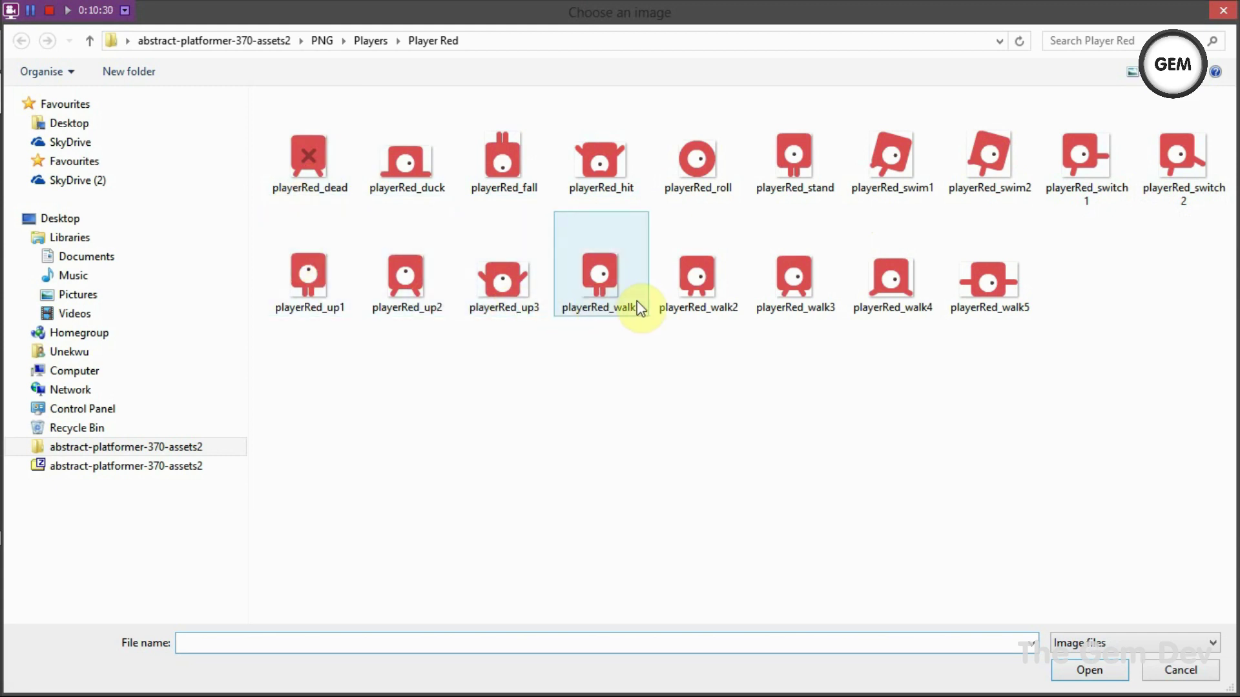
{"action": "left_click", "coordinate": [599, 299]}
{"action": "left_click", "coordinate": [689, 292], "text": "ctrl"}
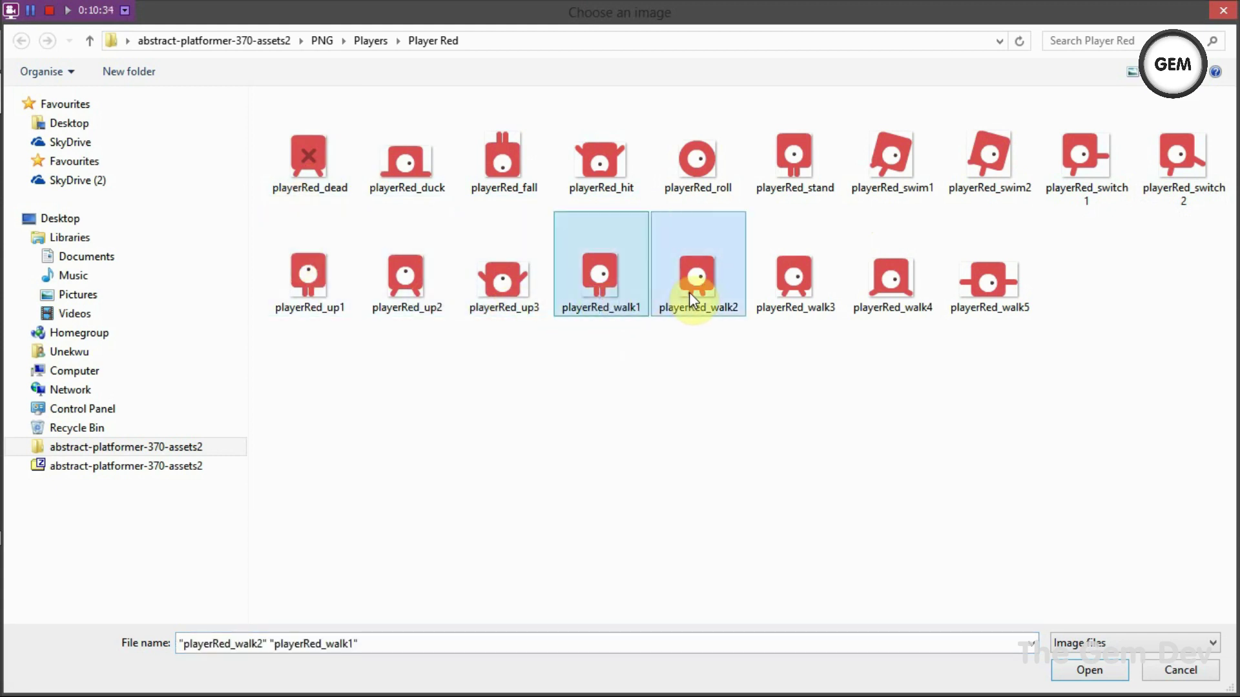
{"action": "left_click", "coordinate": [812, 296], "text": "ctrl"}
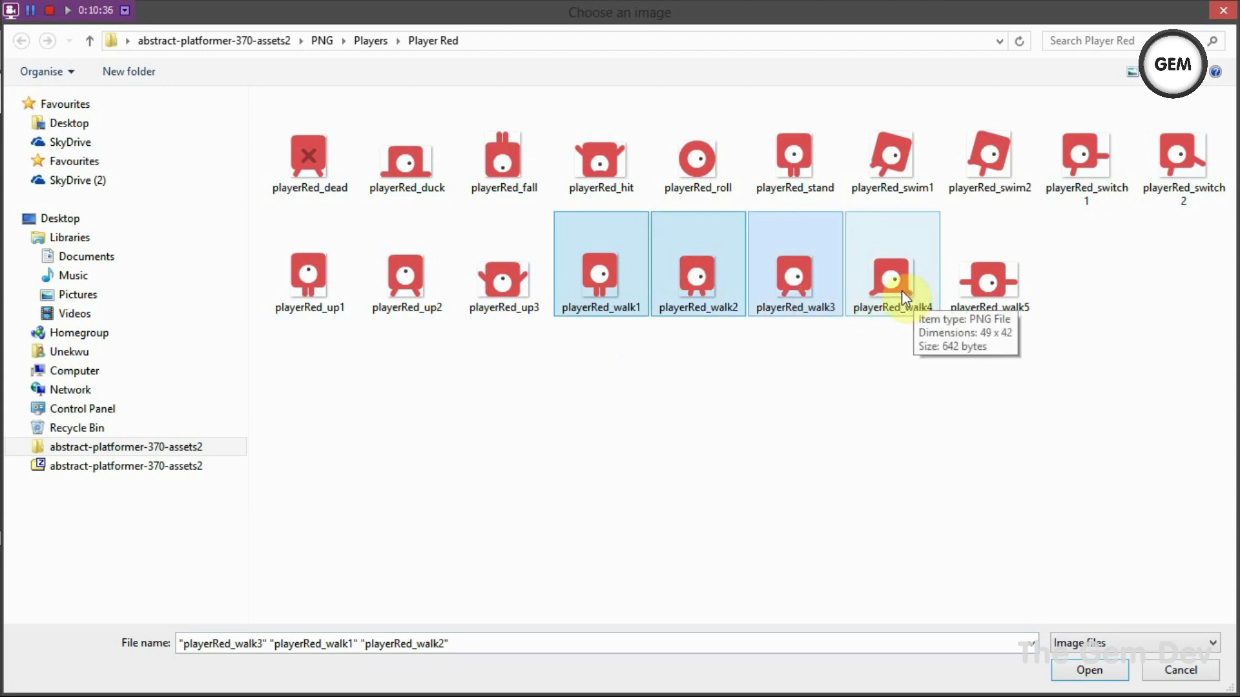
{"action": "left_click", "coordinate": [901, 291], "text": "ctrl"}
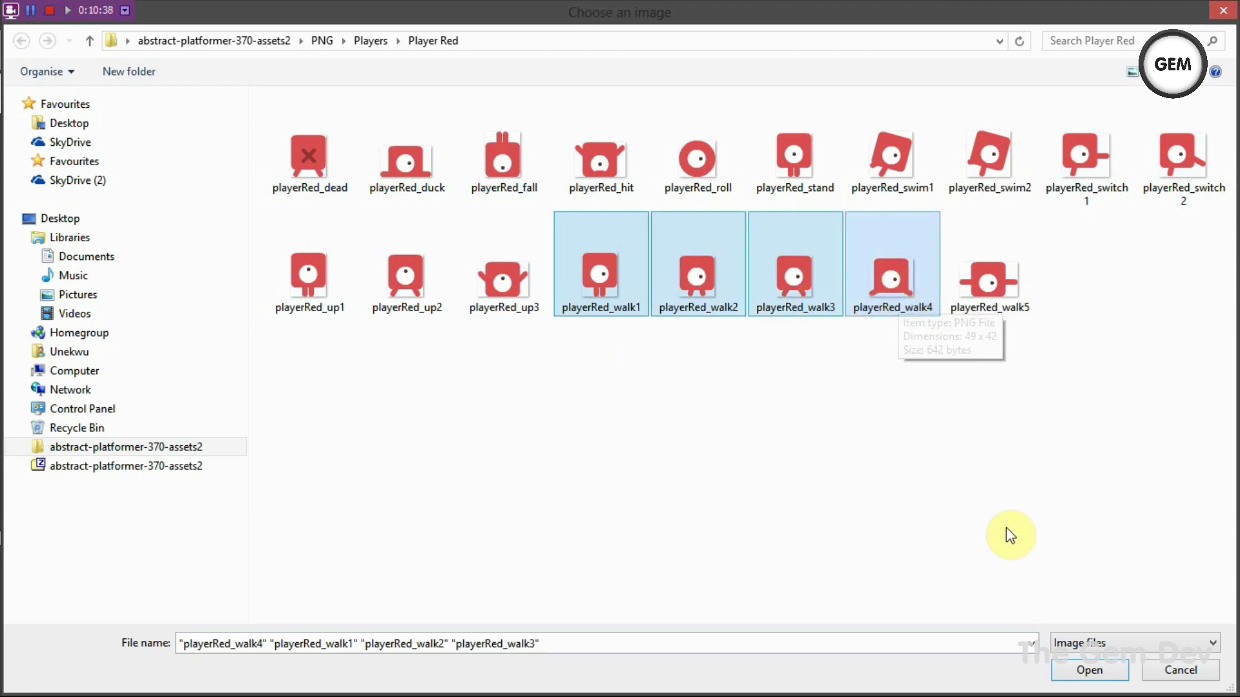
{"action": "left_click", "coordinate": [1091, 670]}
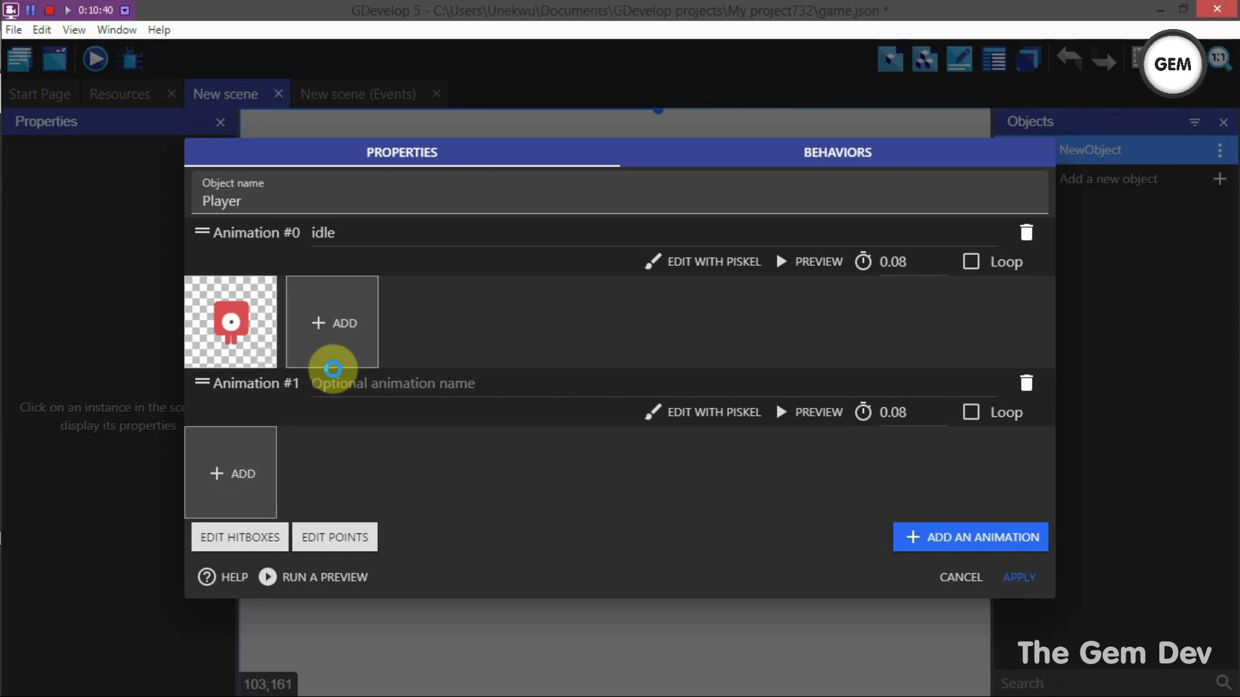
{"action": "left_click", "coordinate": [755, 362]}
{"action": "left_click", "coordinate": [431, 385]}
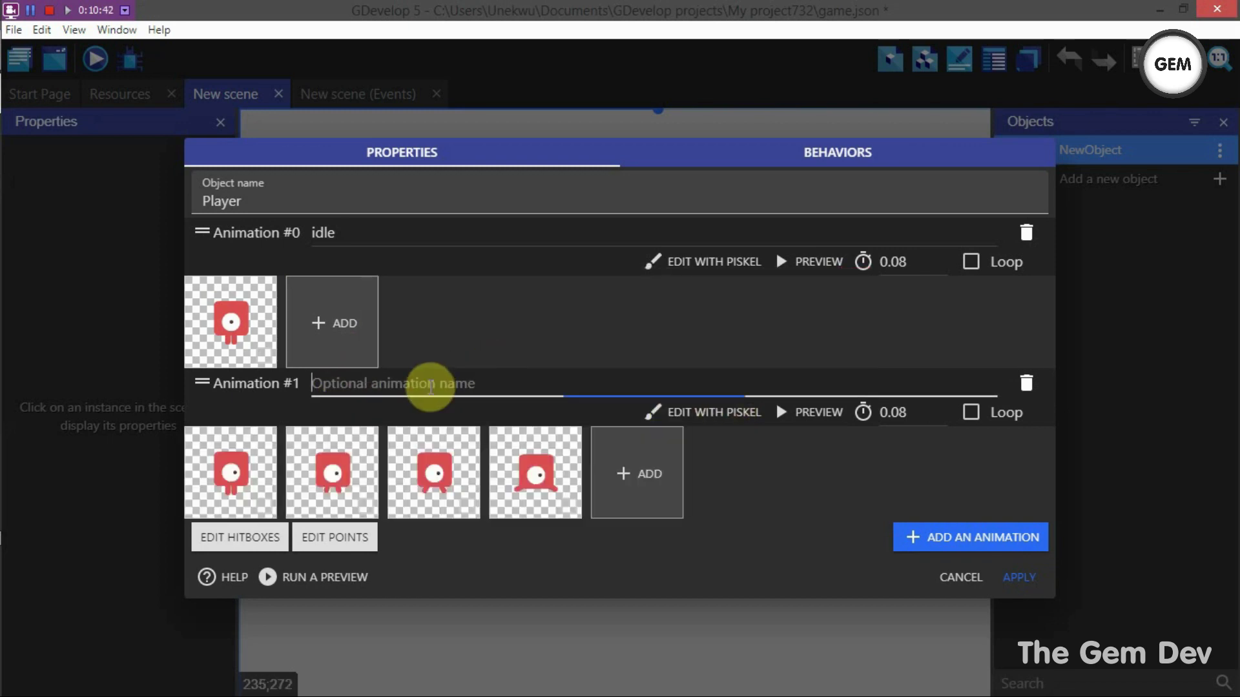
{"action": "type", "text": "walk"}
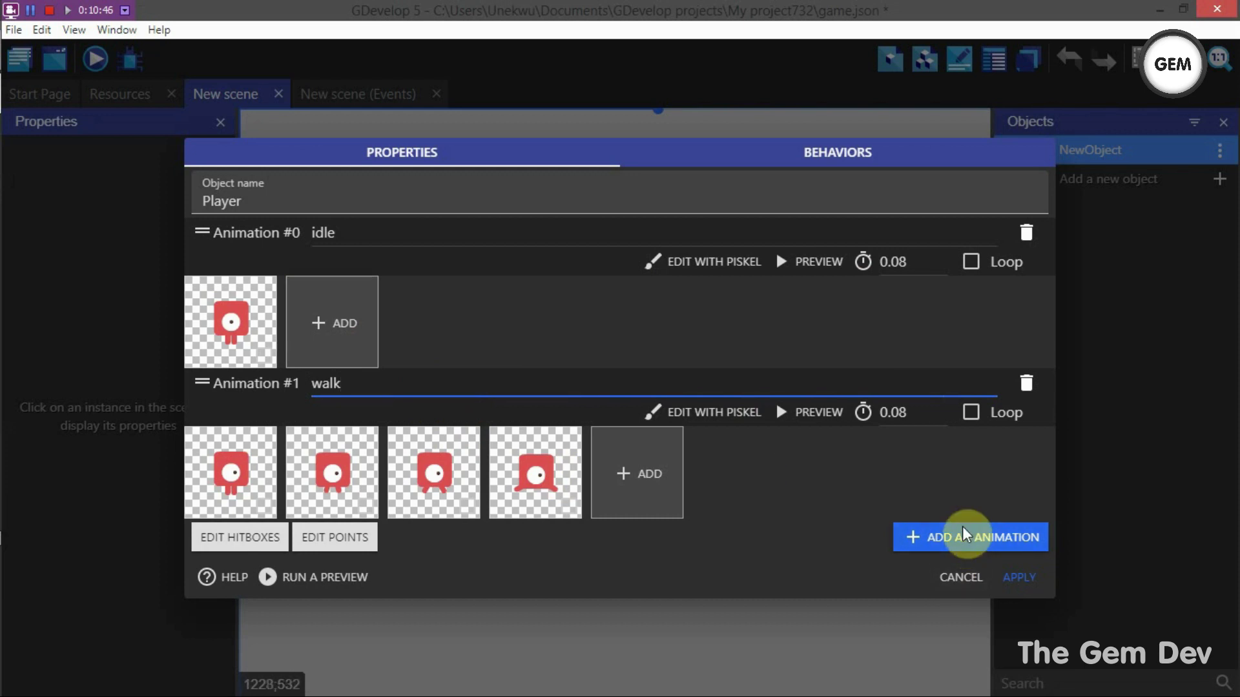
Add a third animation with the playerRed_up2 image, copied into the project folder, and name it jump.
{"action": "left_click", "coordinate": [918, 536]}
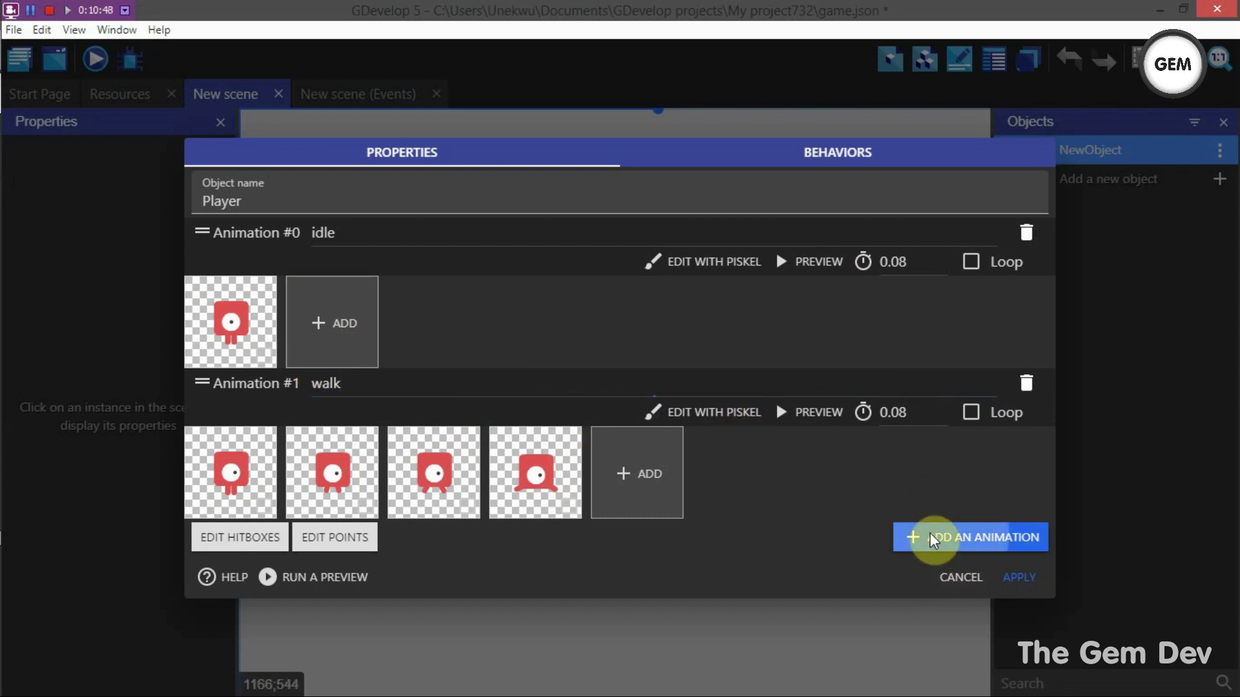
{"action": "left_click", "coordinate": [213, 550]}
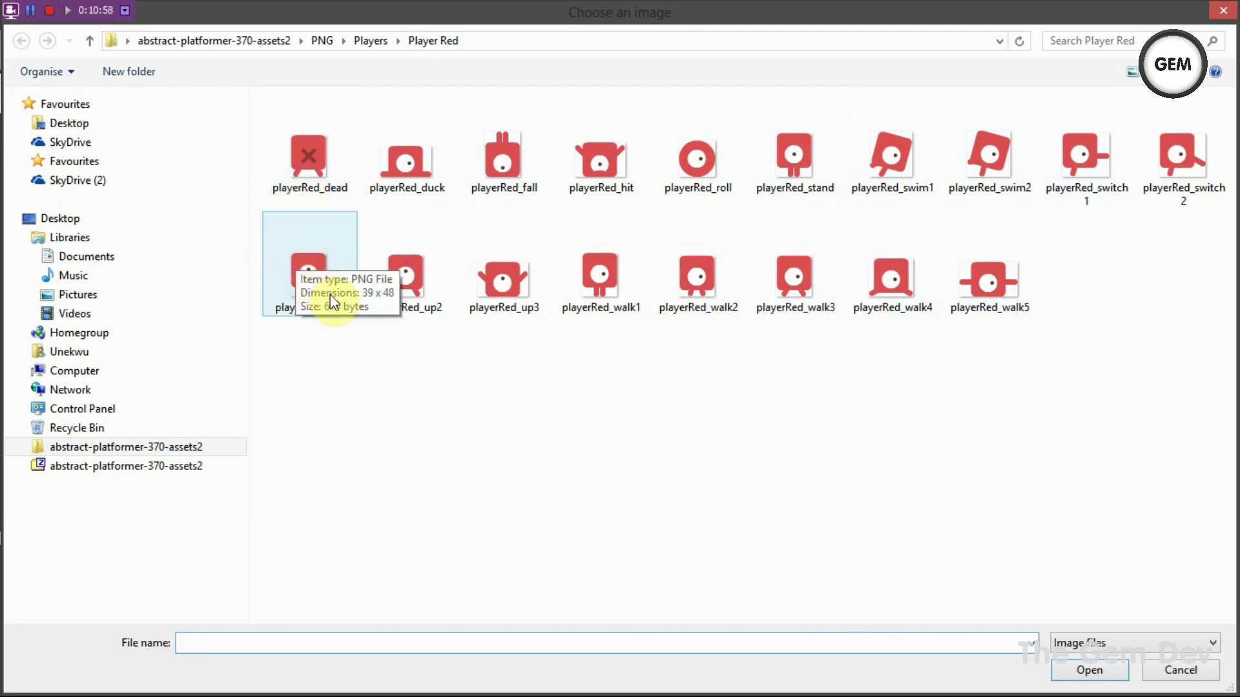
{"action": "left_click", "coordinate": [409, 273]}
{"action": "double_click", "coordinate": [410, 273]}
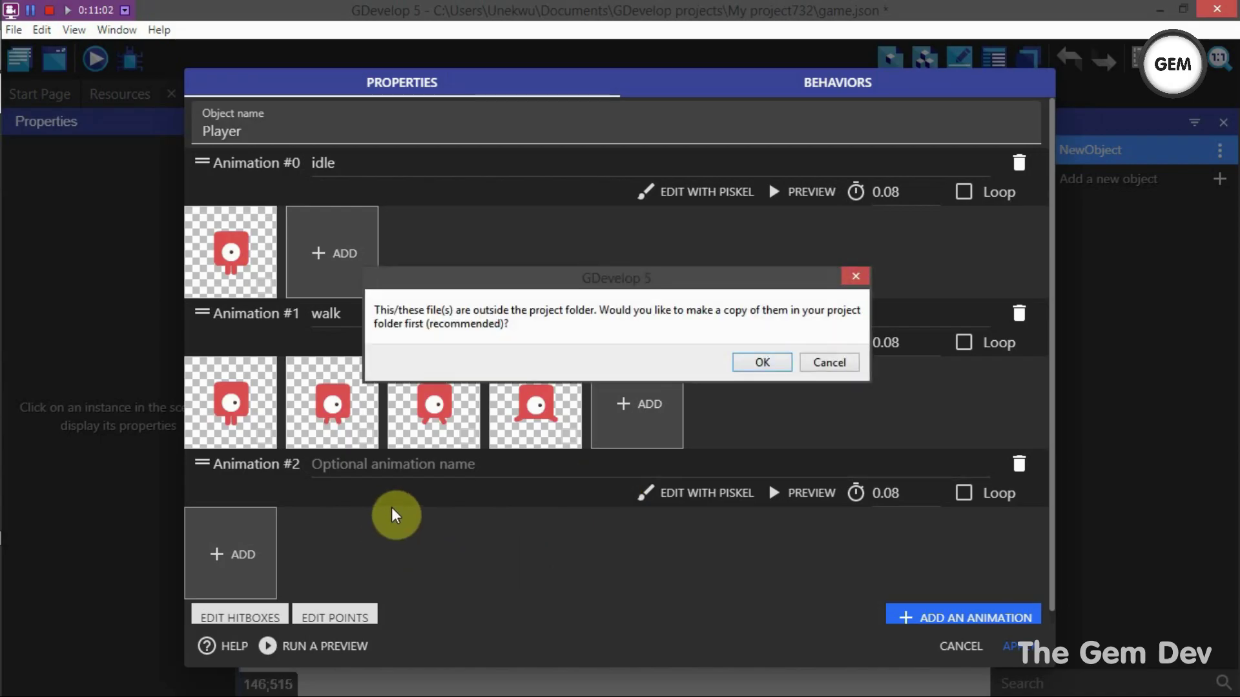
{"action": "left_click", "coordinate": [762, 362]}
{"action": "left_click", "coordinate": [376, 465]}
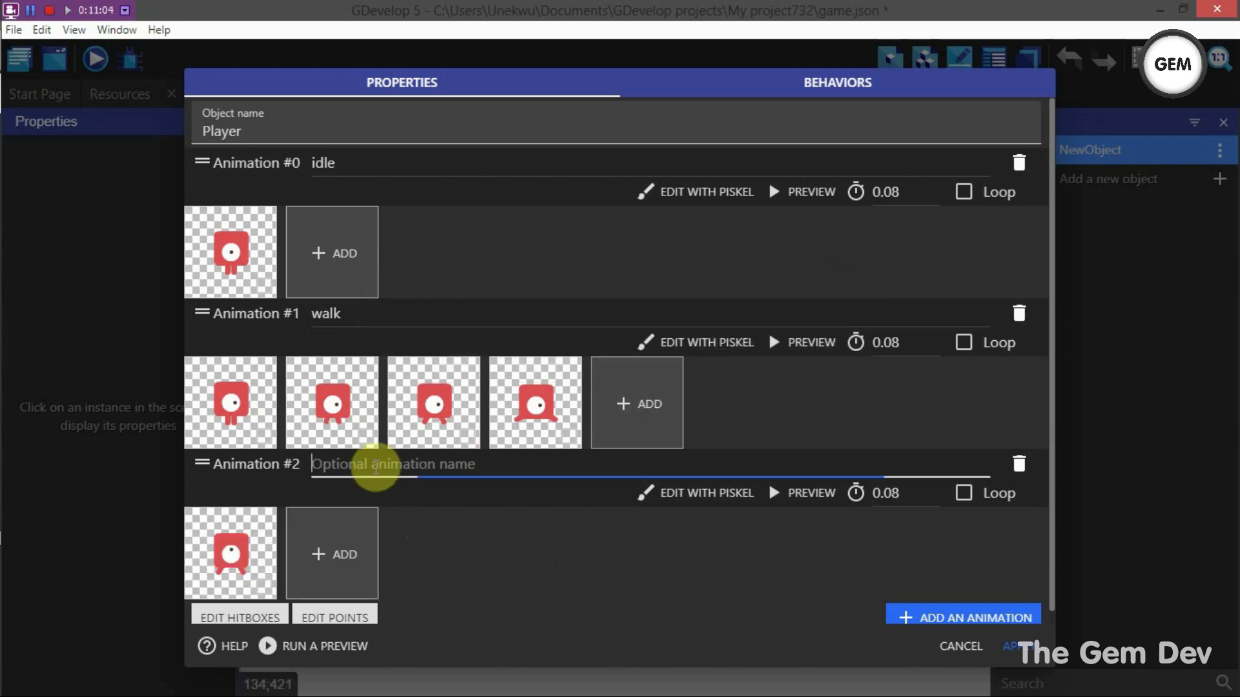
{"action": "type", "text": "wal"}
{"action": "key", "text": "BackSpace"}
{"action": "key", "text": "BackSpace"}
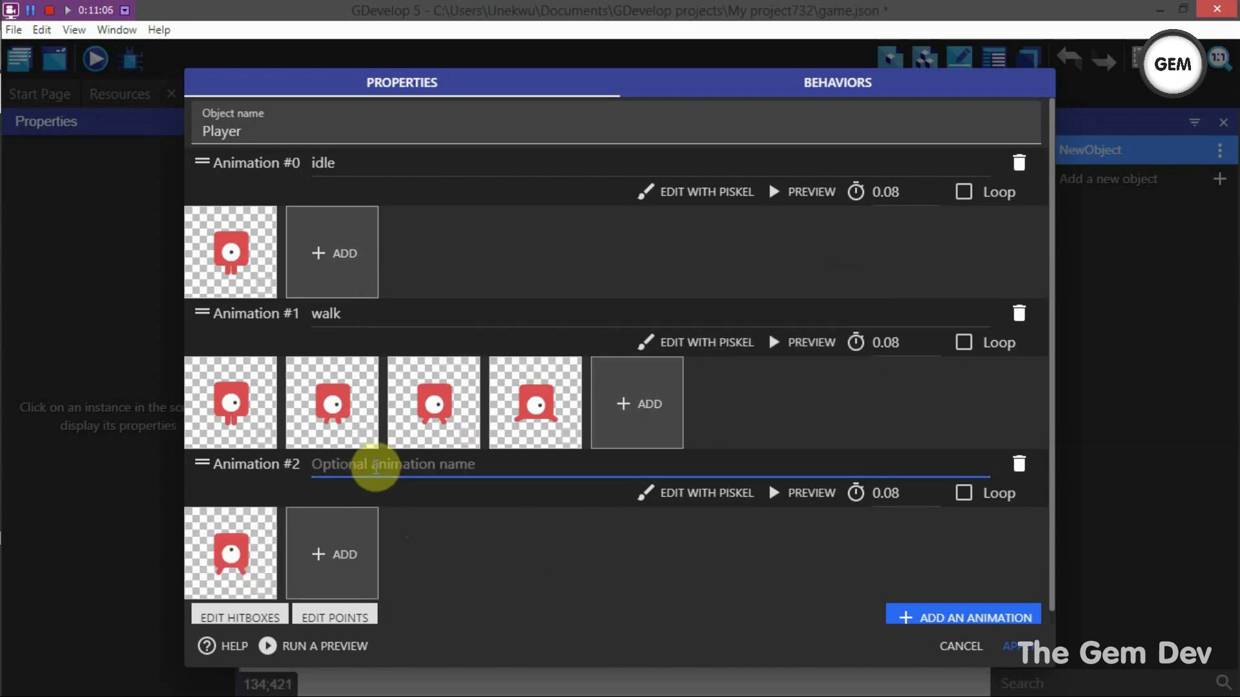
{"action": "type", "text": "jump"}
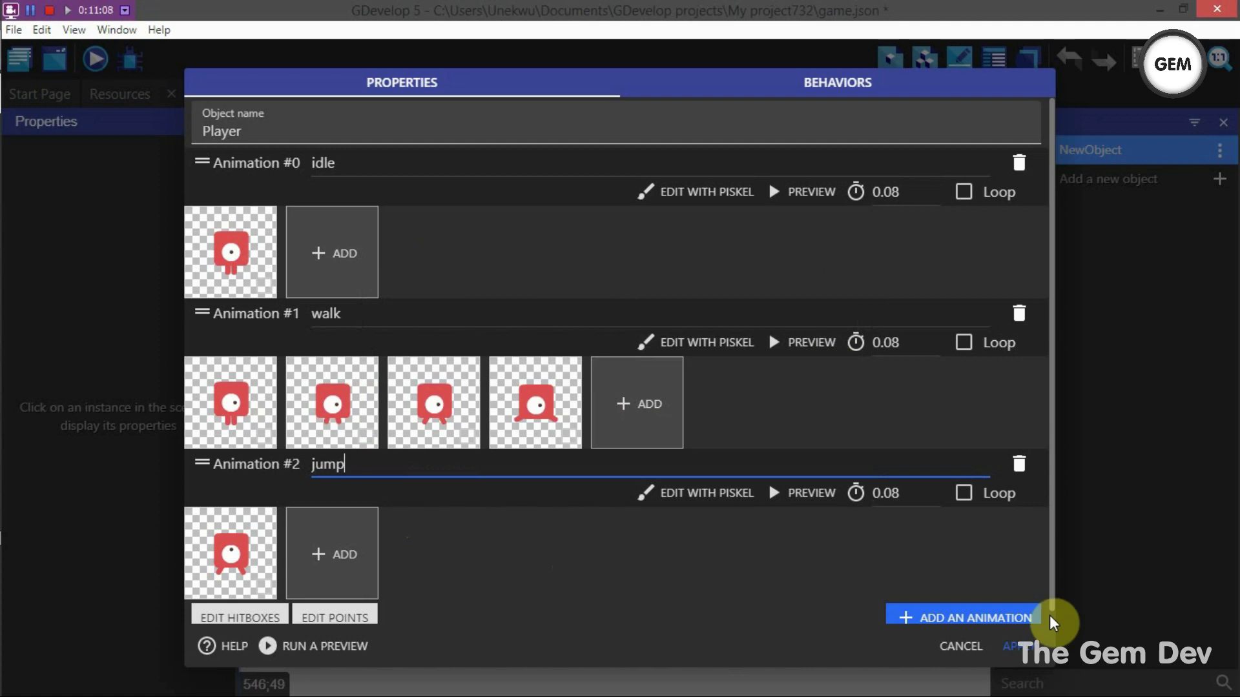
{"action": "left_click", "coordinate": [463, 296]}
Preview the walk animation twice to check how its frames play without looping.
{"action": "scroll", "coordinate": [460, 320], "scroll_direction": "down", "scroll_amount": 1}
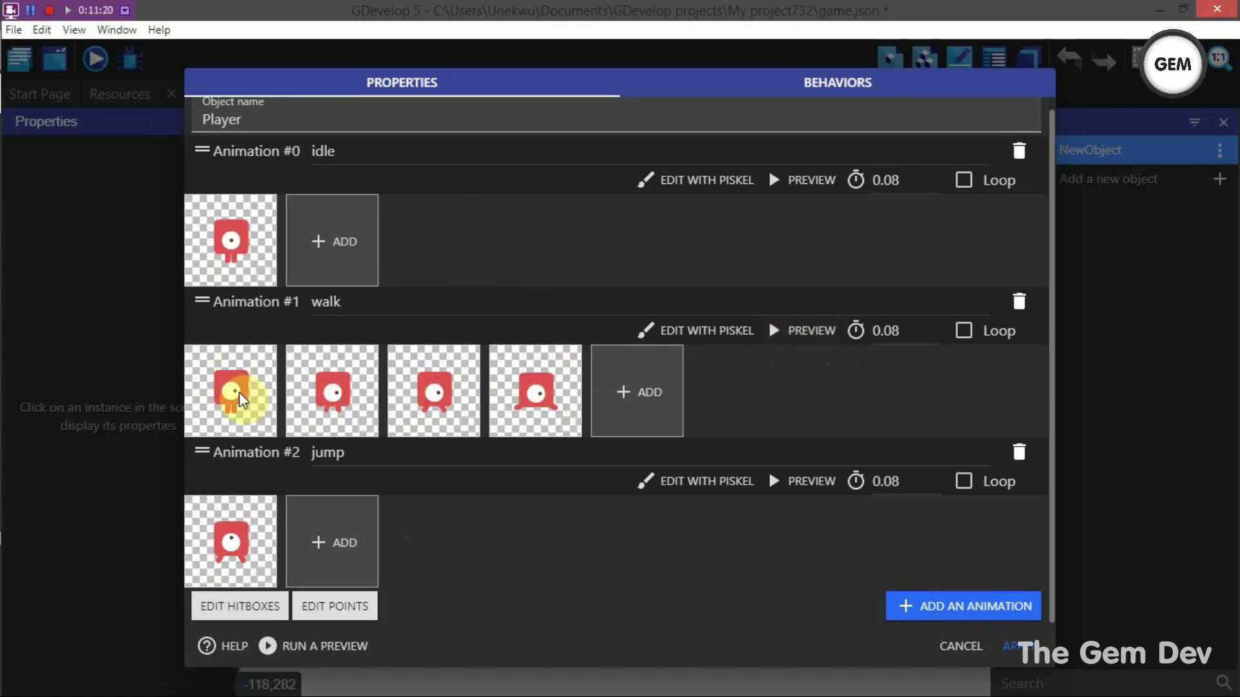
{"action": "left_click", "coordinate": [801, 331]}
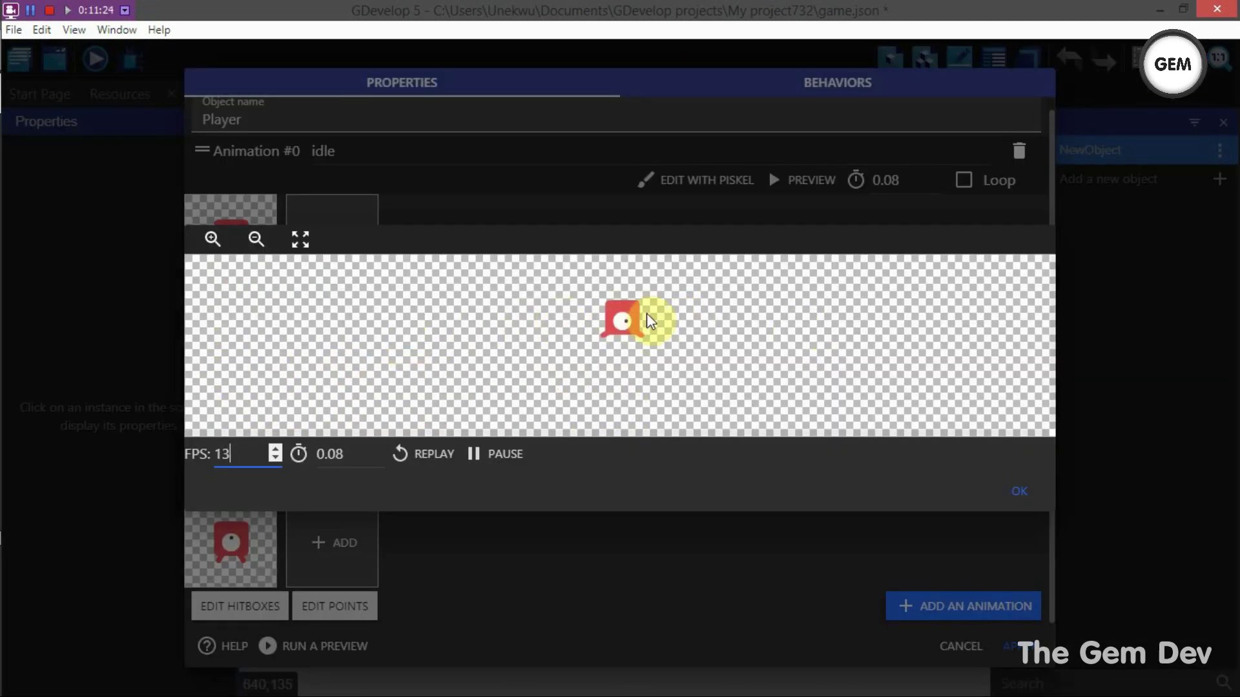
{"action": "left_click", "coordinate": [1020, 493]}
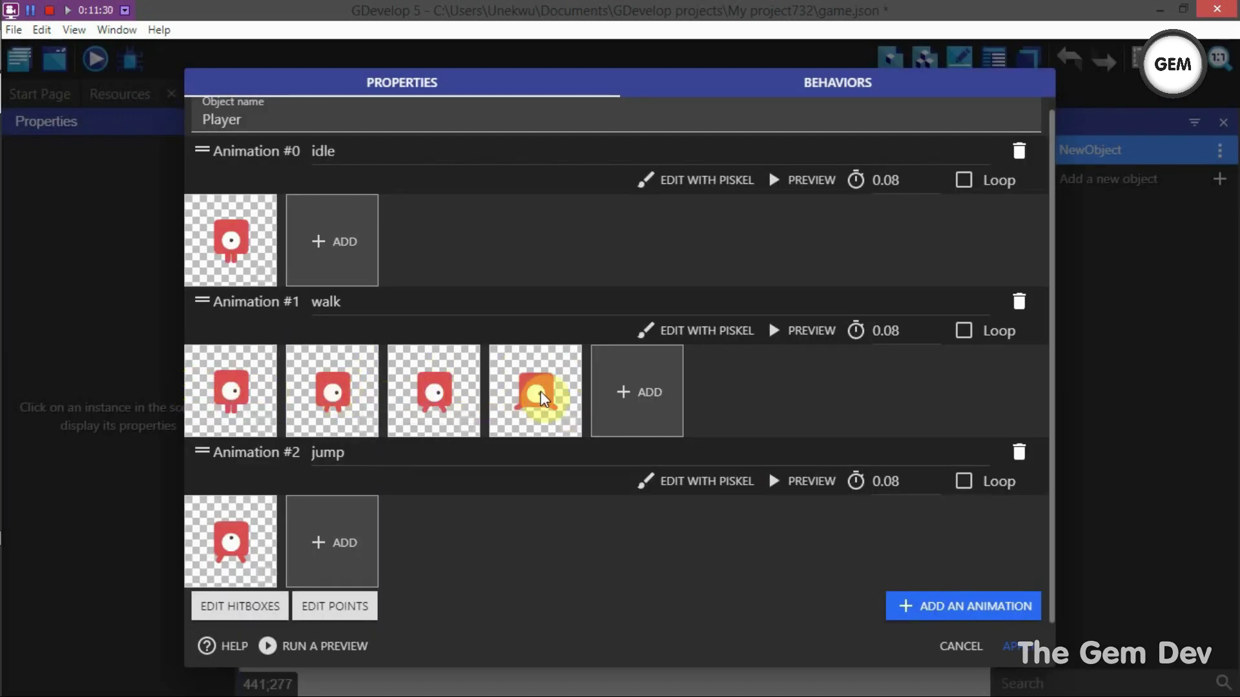
{"action": "left_click", "coordinate": [798, 332]}
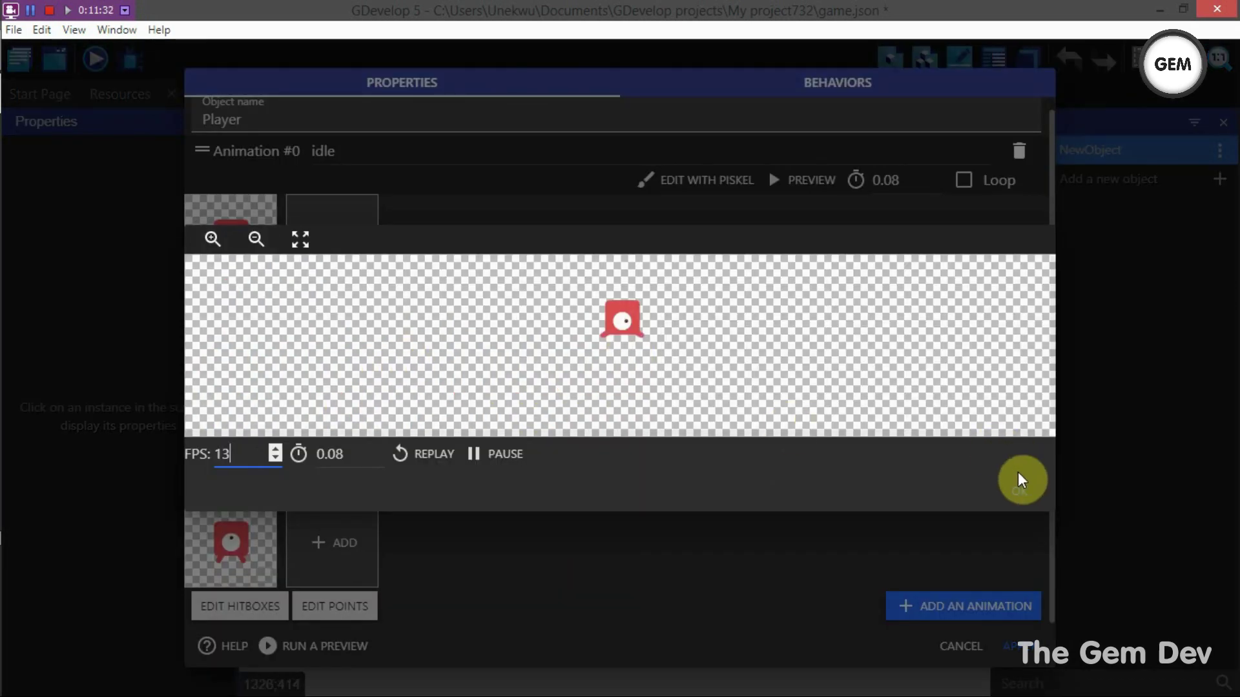
{"action": "left_click", "coordinate": [1023, 491]}
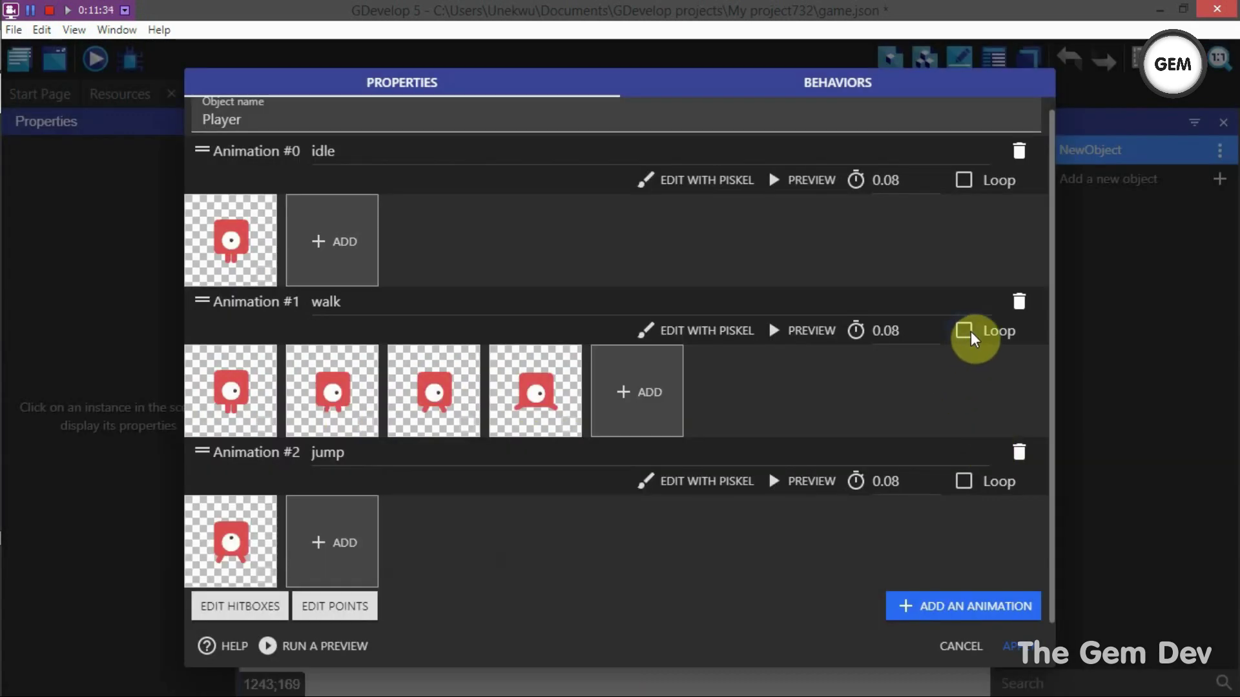
Enable looping for the walk animation and preview it.
{"action": "left_click", "coordinate": [969, 332]}
{"action": "left_click", "coordinate": [812, 334]}
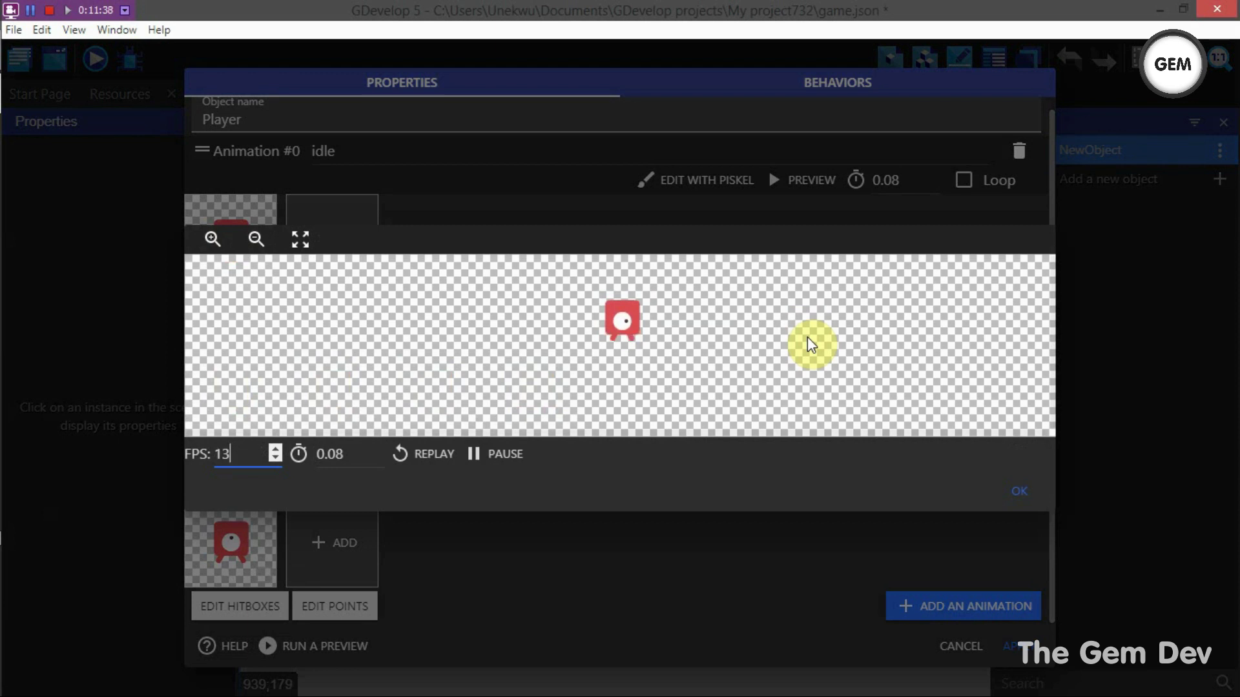
{"action": "left_click", "coordinate": [303, 238]}
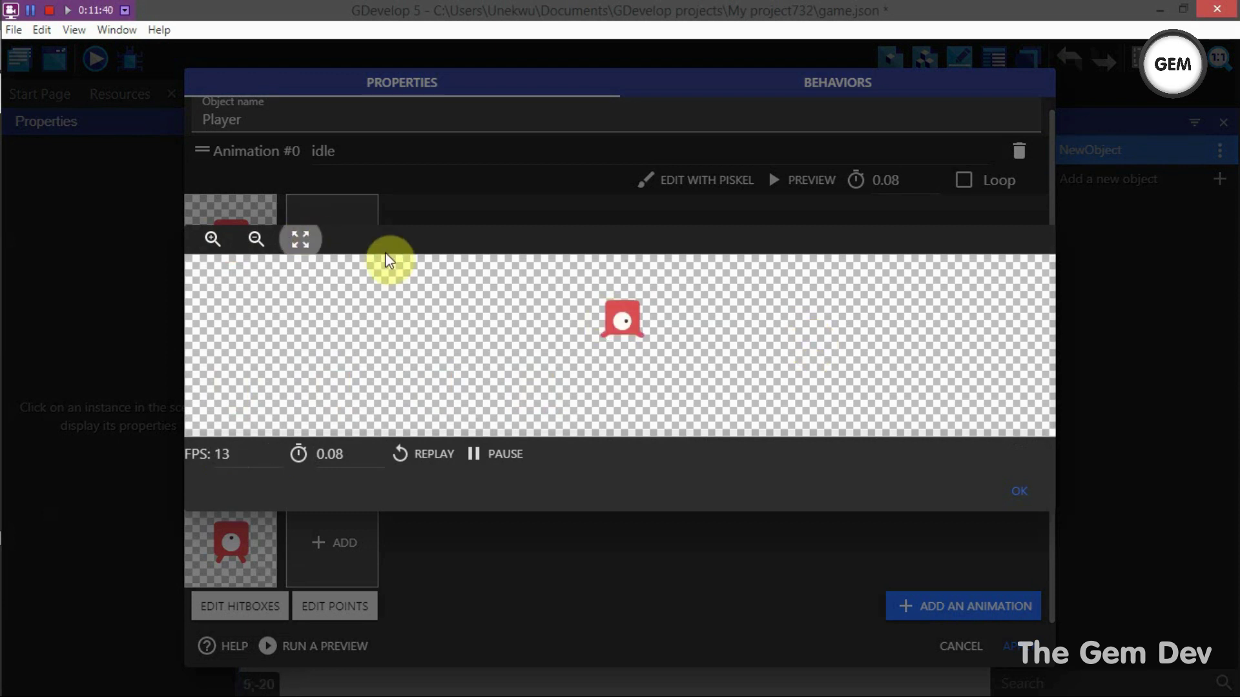
{"action": "left_click", "coordinate": [1019, 492]}
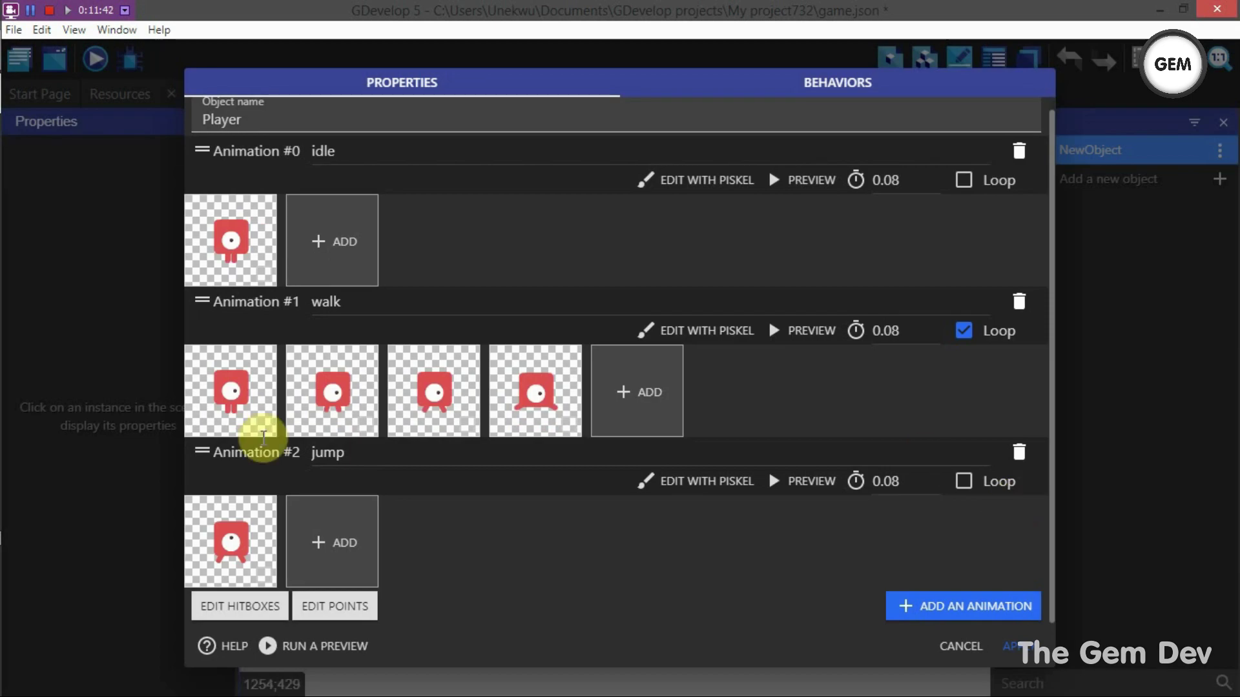
Add the Platformer character behavior to the Player object.
{"action": "left_click", "coordinate": [839, 86]}
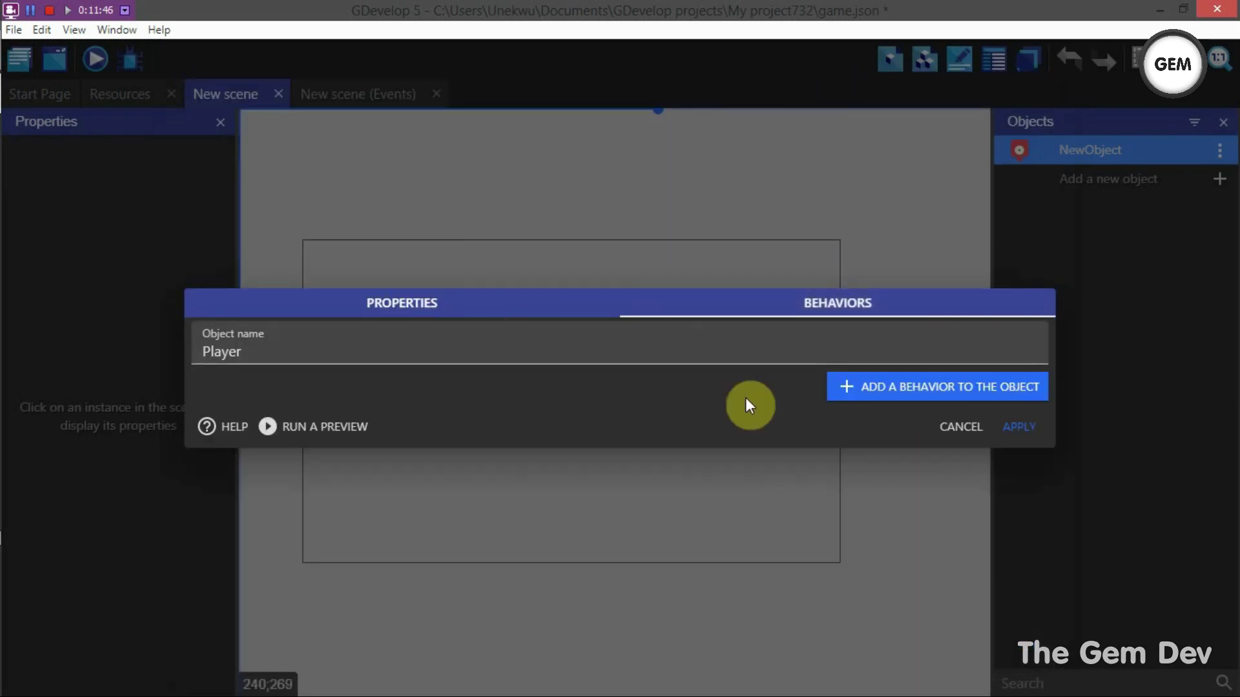
{"action": "left_click", "coordinate": [858, 389]}
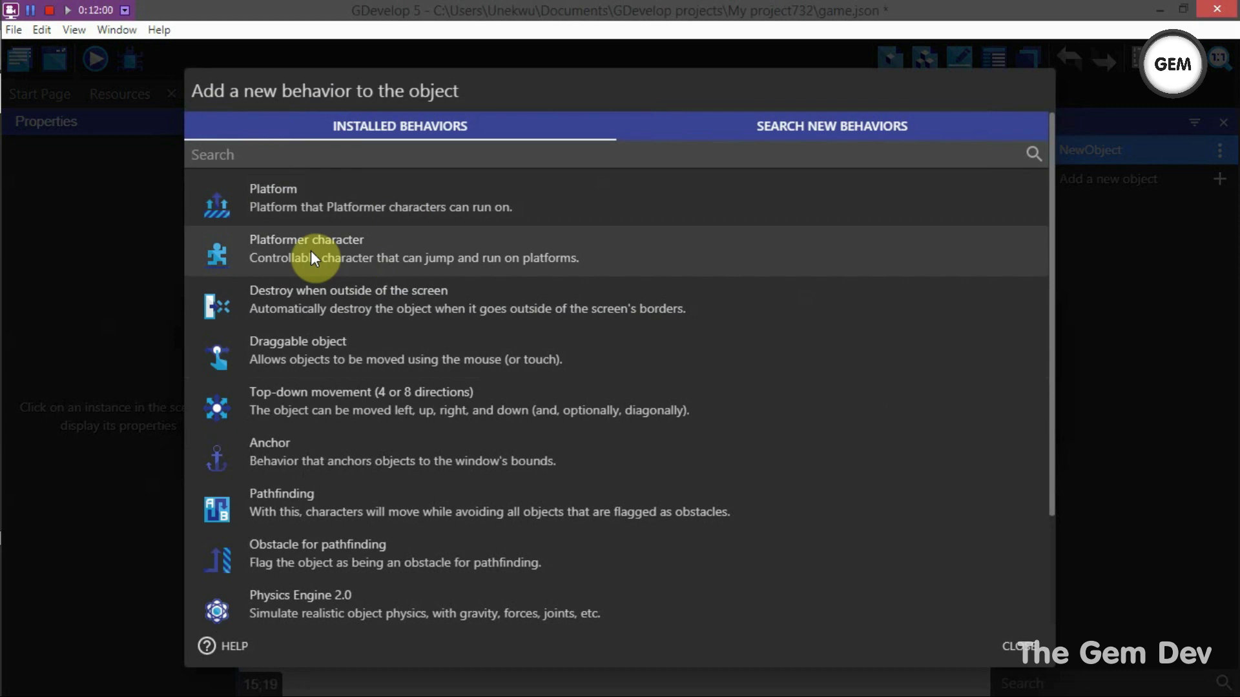
{"action": "left_click", "coordinate": [311, 250]}
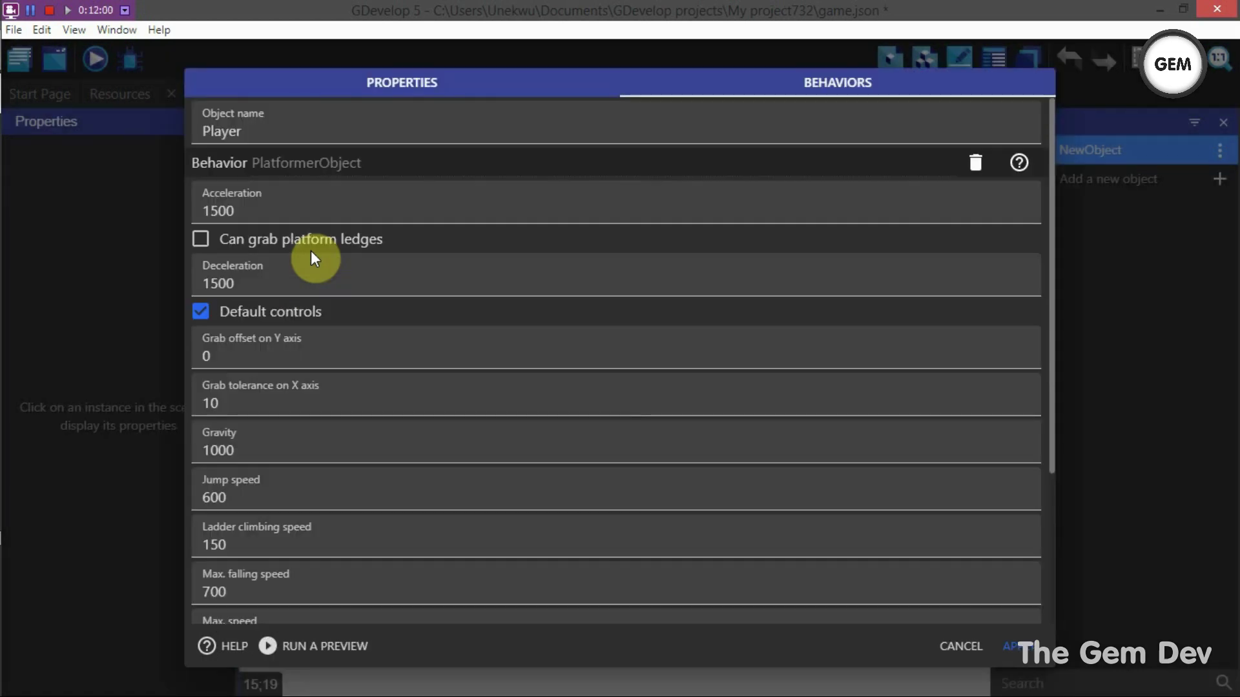
Examine the Platformer character settings, including acceleration, deceleration, gravity and jump speed, switching Default controls off and back on along the way.
{"action": "left_click", "coordinate": [250, 206]}
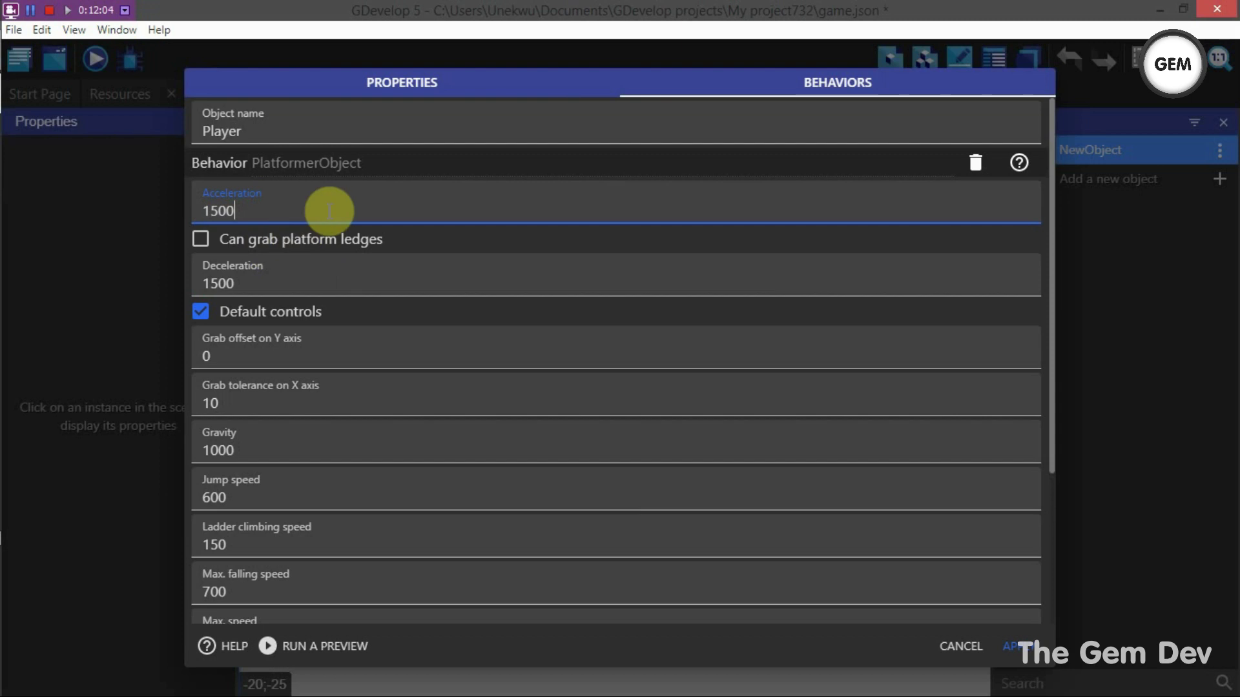
{"action": "left_click", "coordinate": [317, 278]}
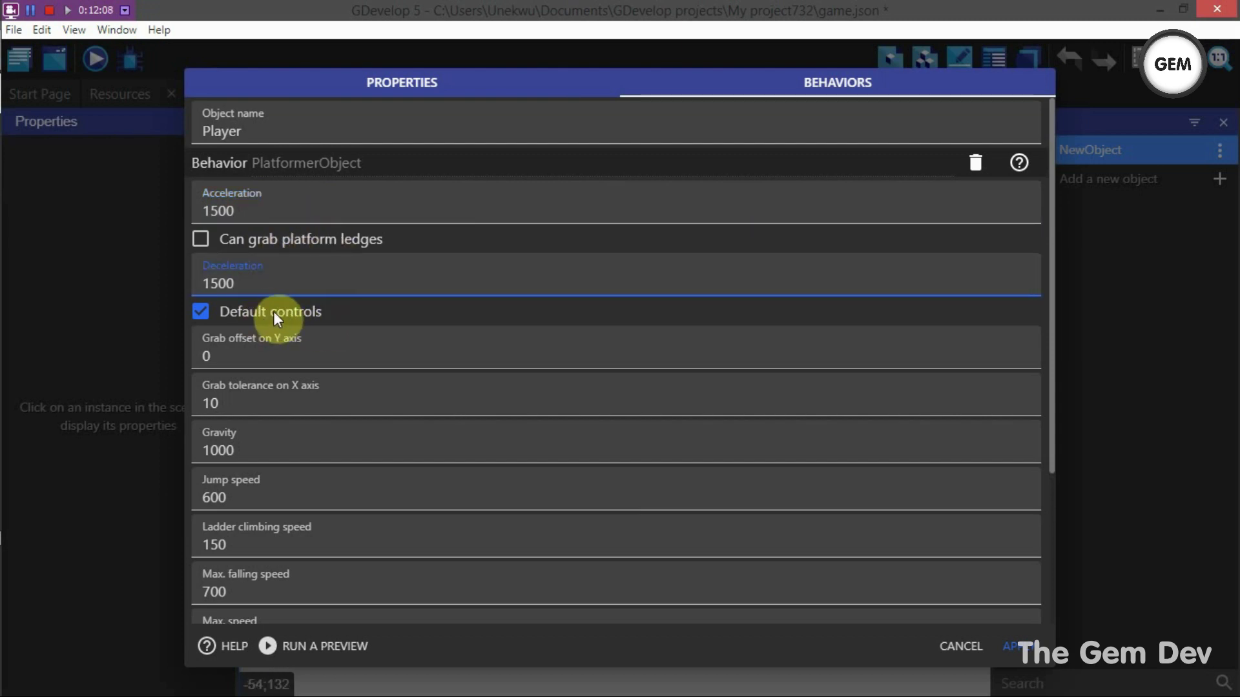
{"action": "scroll", "coordinate": [294, 301], "scroll_direction": "down", "scroll_amount": 2}
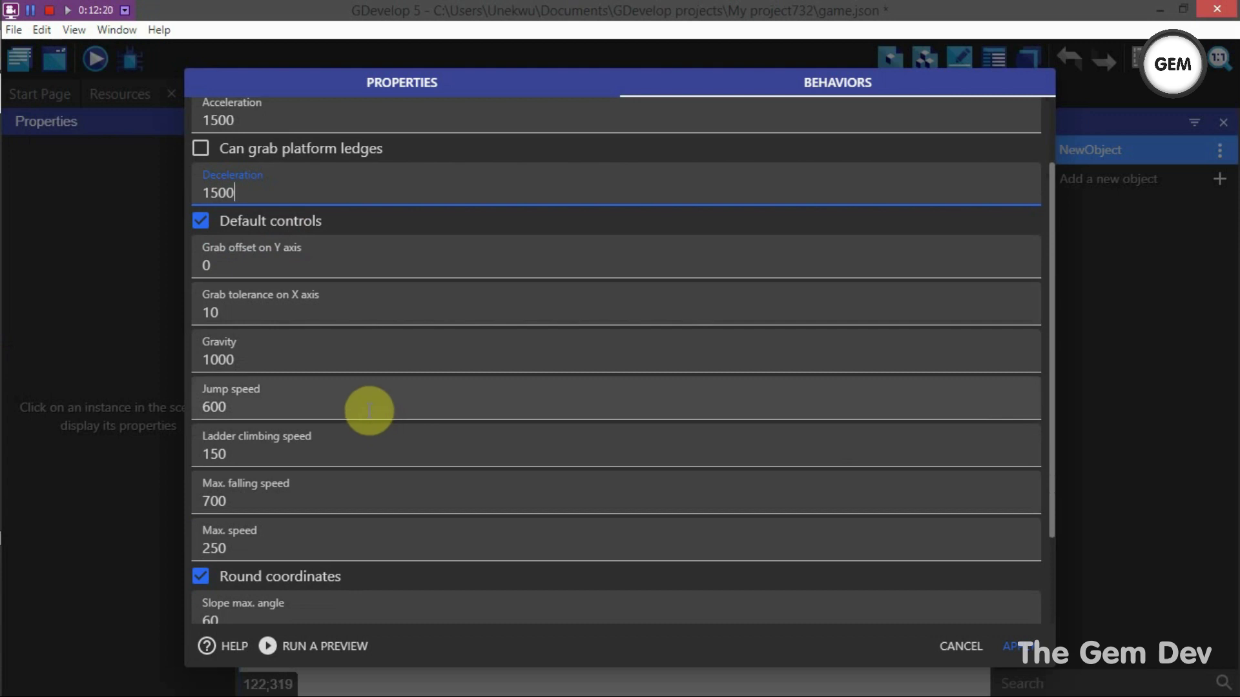
{"action": "scroll", "coordinate": [420, 277], "scroll_direction": "up", "scroll_amount": 2}
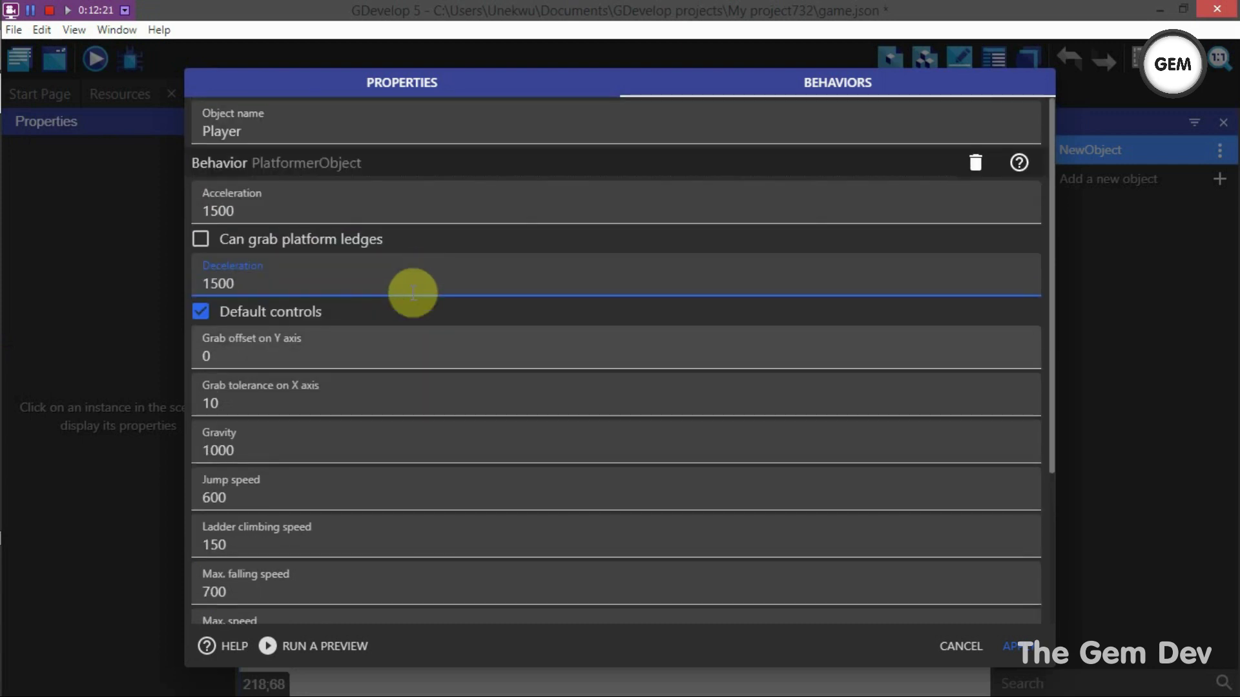
{"action": "left_click", "coordinate": [274, 311]}
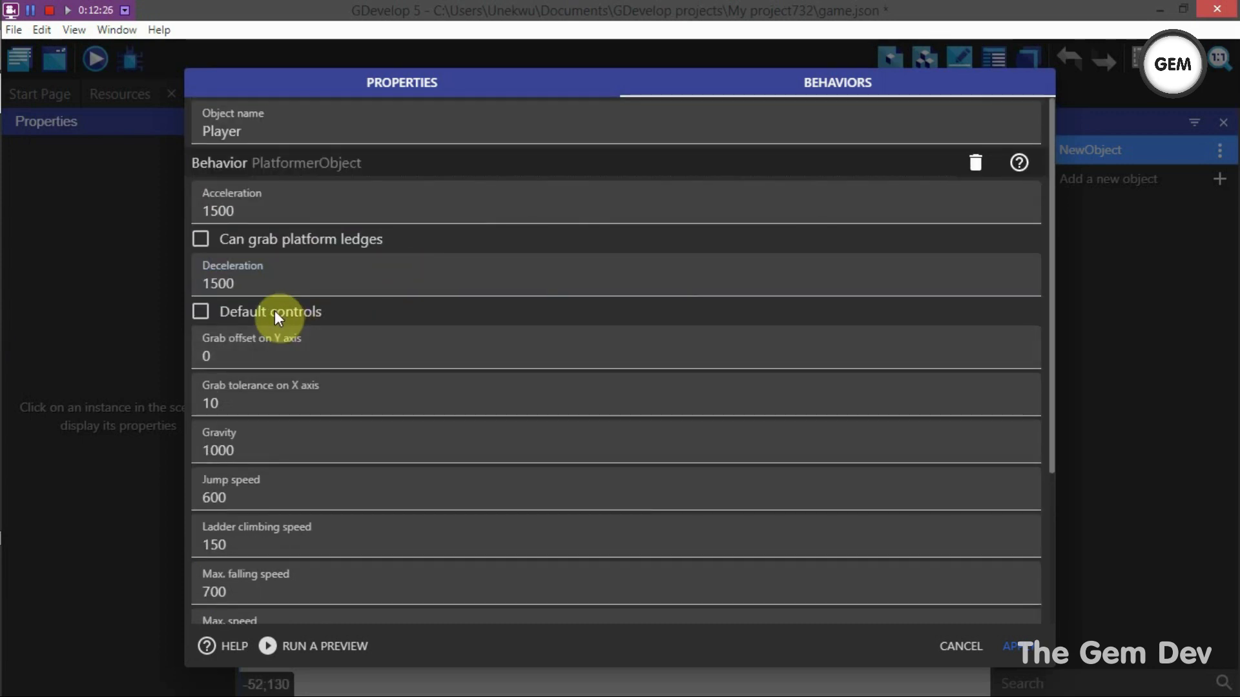
{"action": "left_click", "coordinate": [273, 311]}
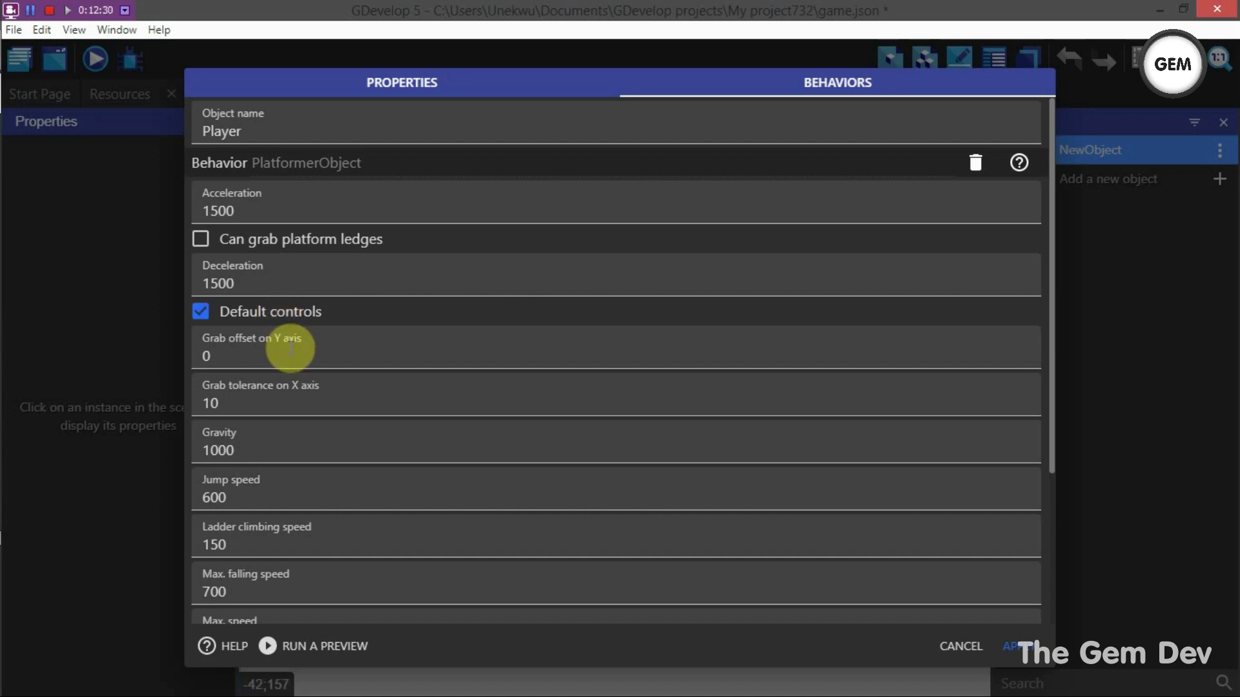
{"action": "scroll", "coordinate": [298, 345], "scroll_direction": "down", "scroll_amount": 2}
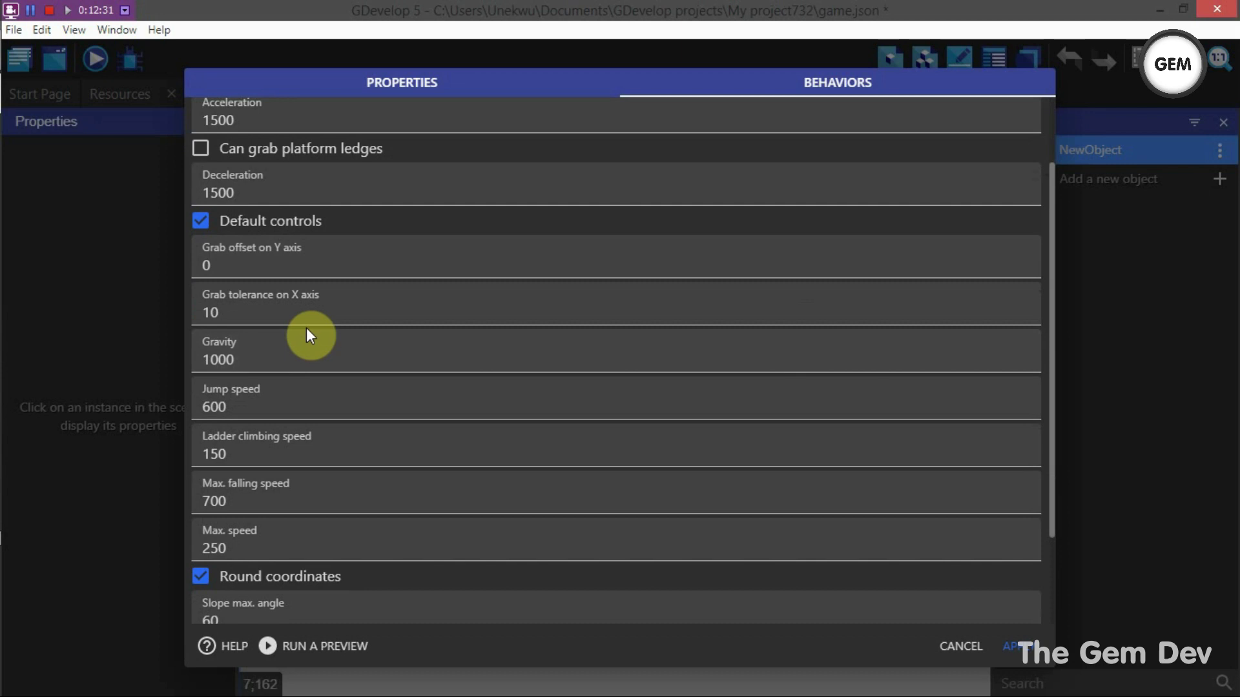
{"action": "scroll", "coordinate": [305, 327], "scroll_direction": "down", "scroll_amount": 1}
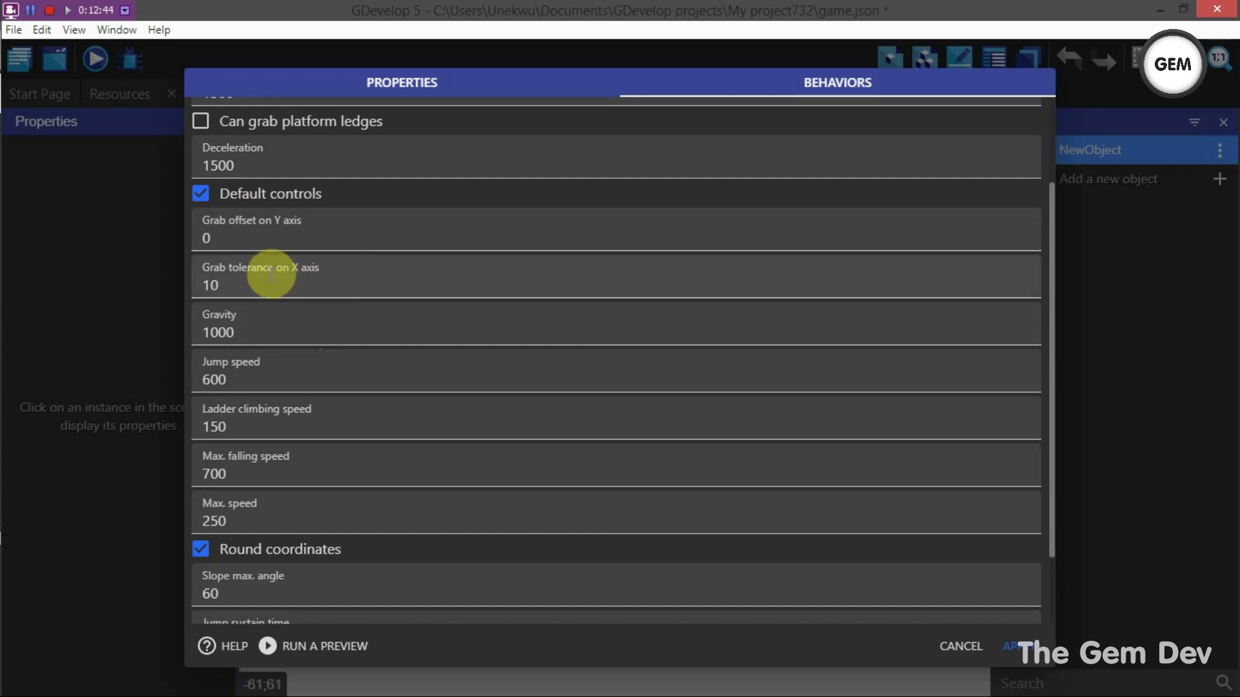
{"action": "left_click", "coordinate": [297, 323]}
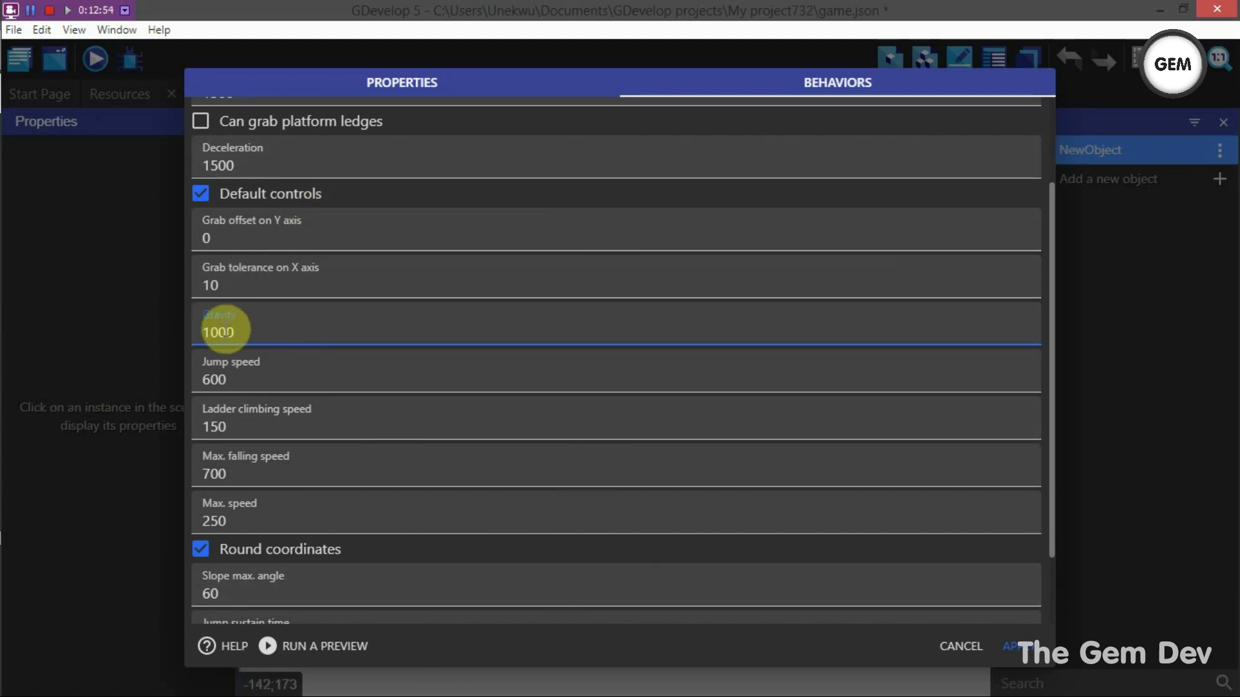
{"action": "left_click", "coordinate": [239, 374]}
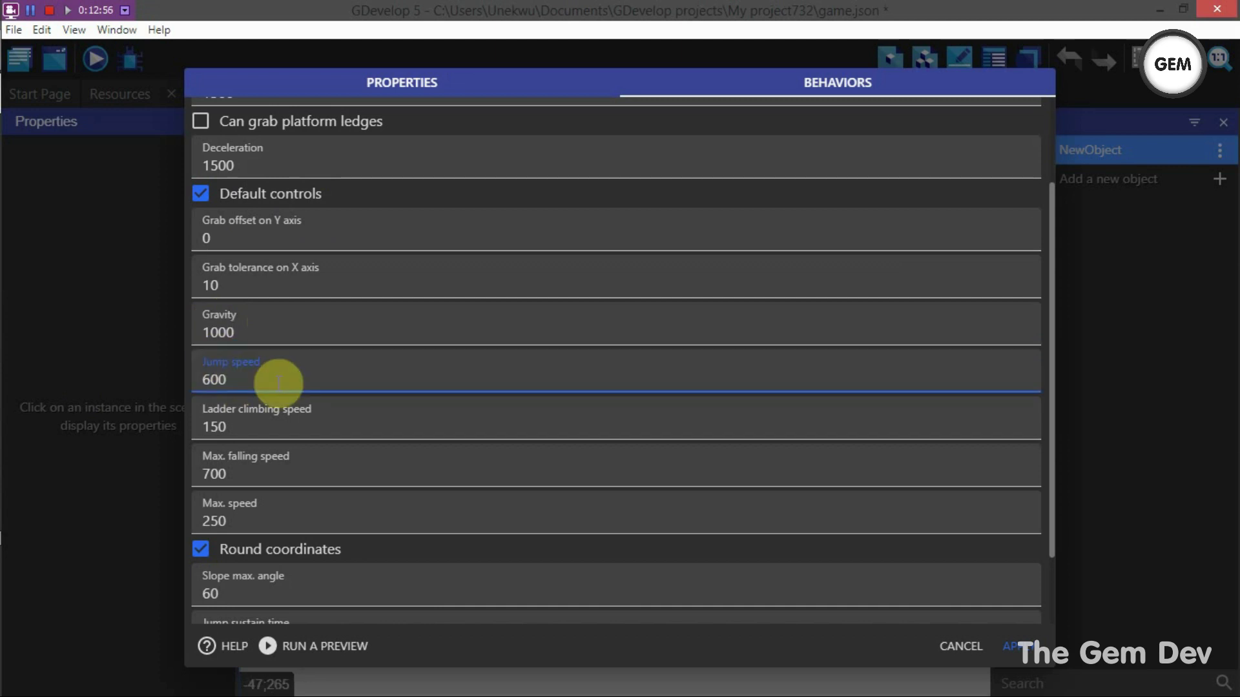
{"action": "scroll", "coordinate": [276, 322], "scroll_direction": "down", "scroll_amount": 2}
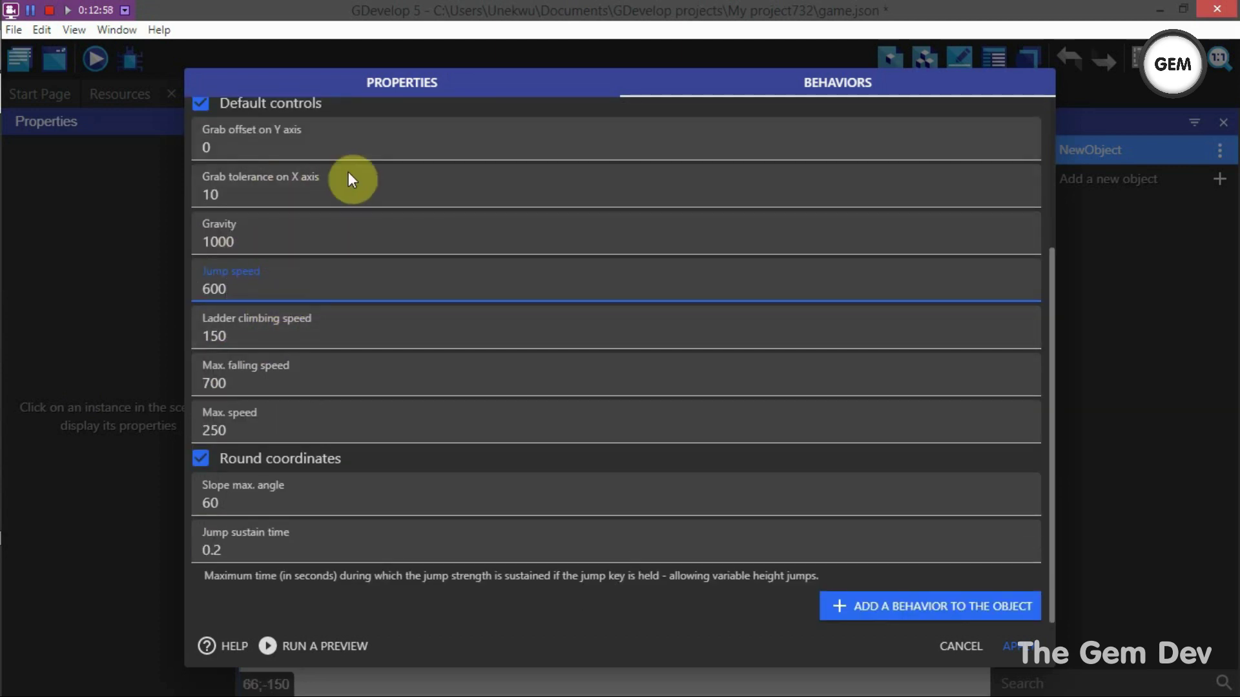
Examine the remaining Platformer character settings, including ladder climbing speed, maximum falling speed, maximum speed, slope angle and jump sustain time.
{"action": "left_click", "coordinate": [272, 333]}
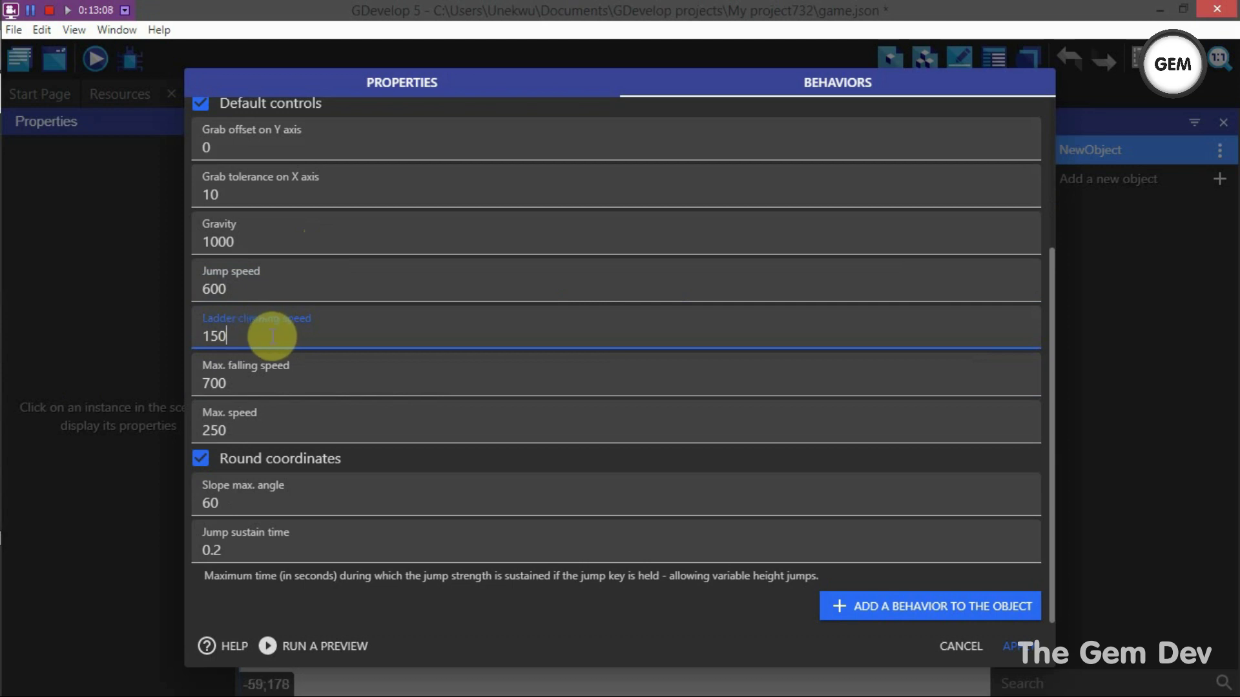
{"action": "left_click", "coordinate": [289, 383]}
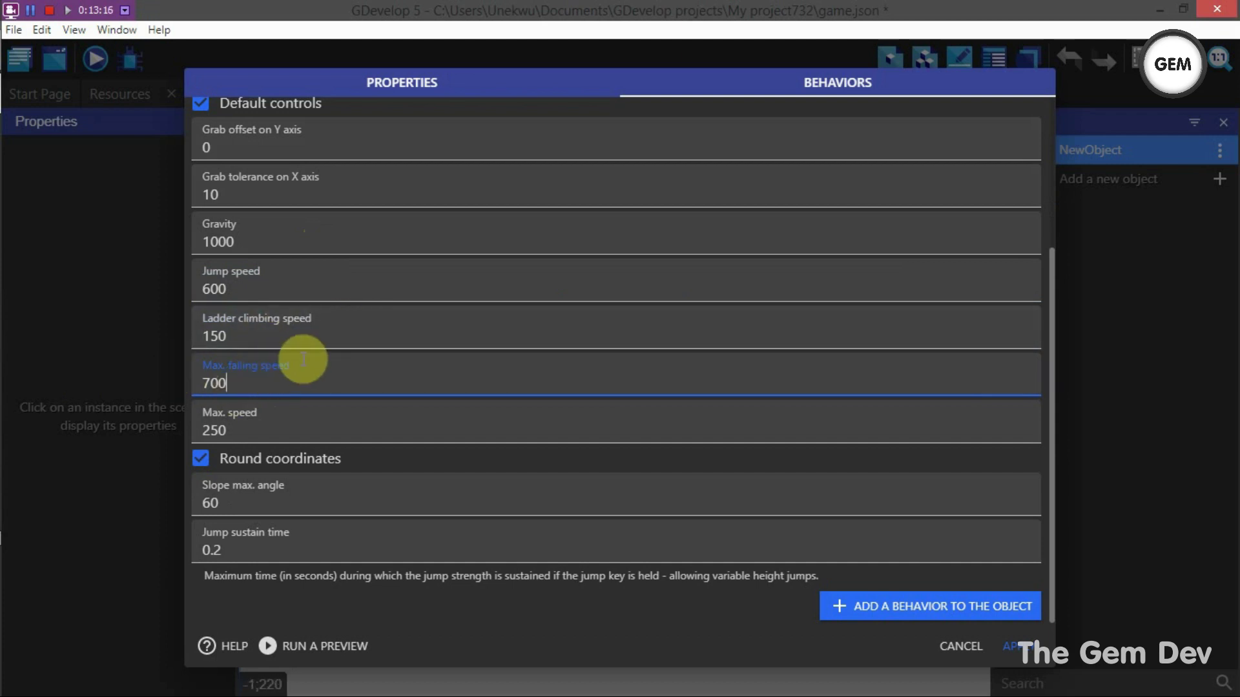
{"action": "left_click", "coordinate": [279, 424]}
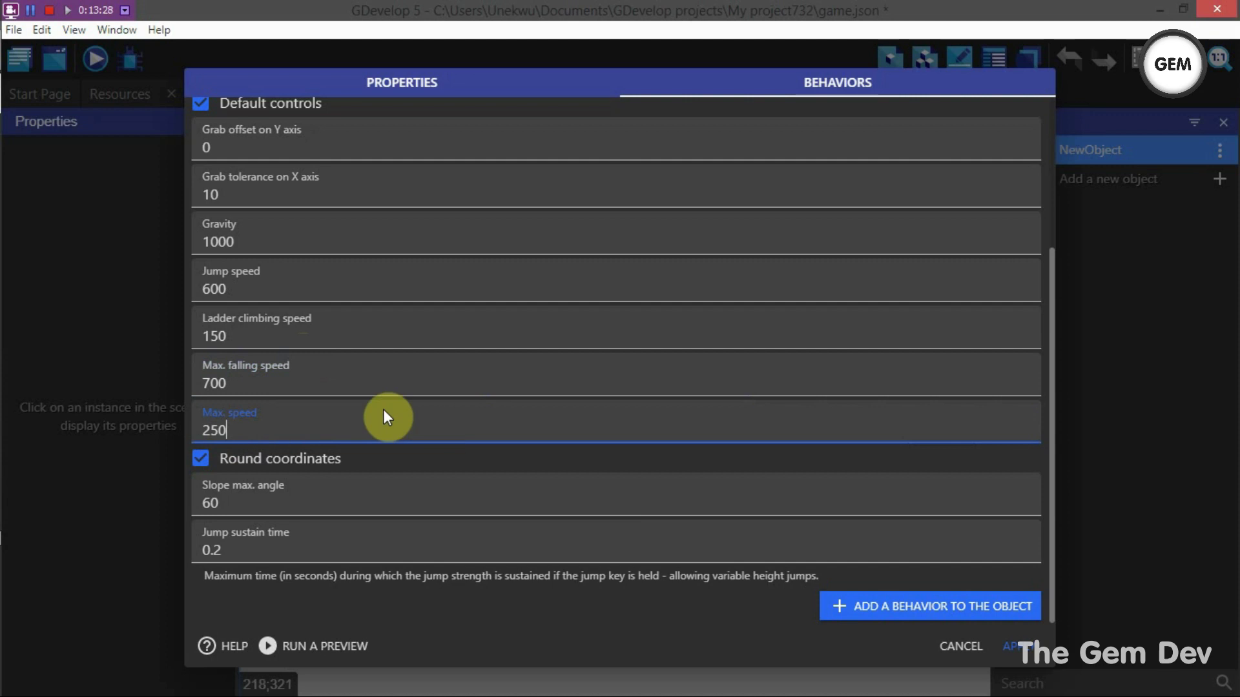
{"action": "left_click", "coordinate": [239, 503]}
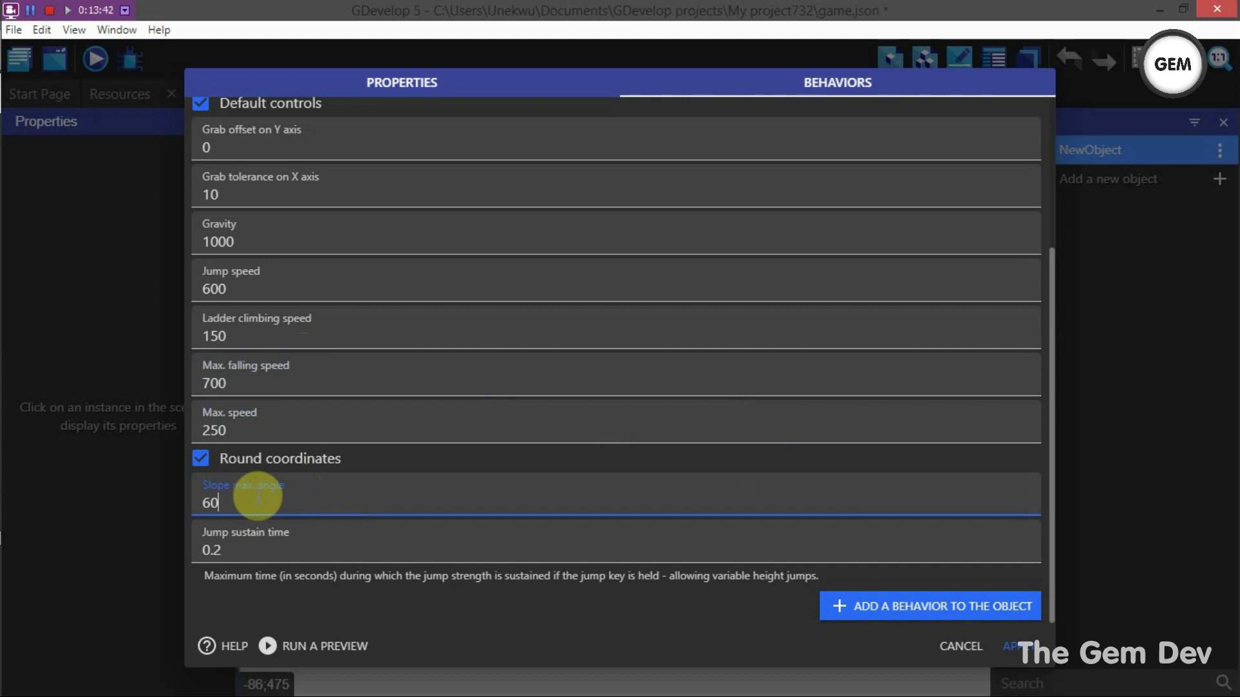
{"action": "left_click", "coordinate": [291, 548]}
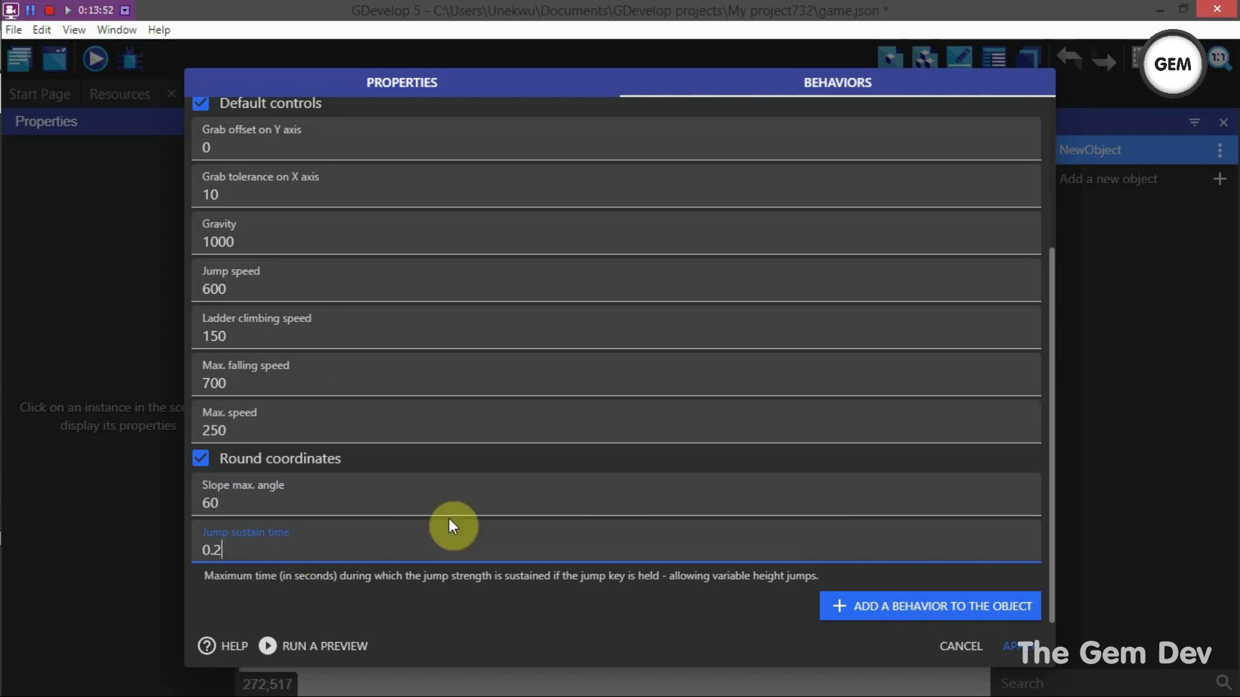
{"action": "scroll", "coordinate": [451, 523], "scroll_direction": "up", "scroll_amount": 3}
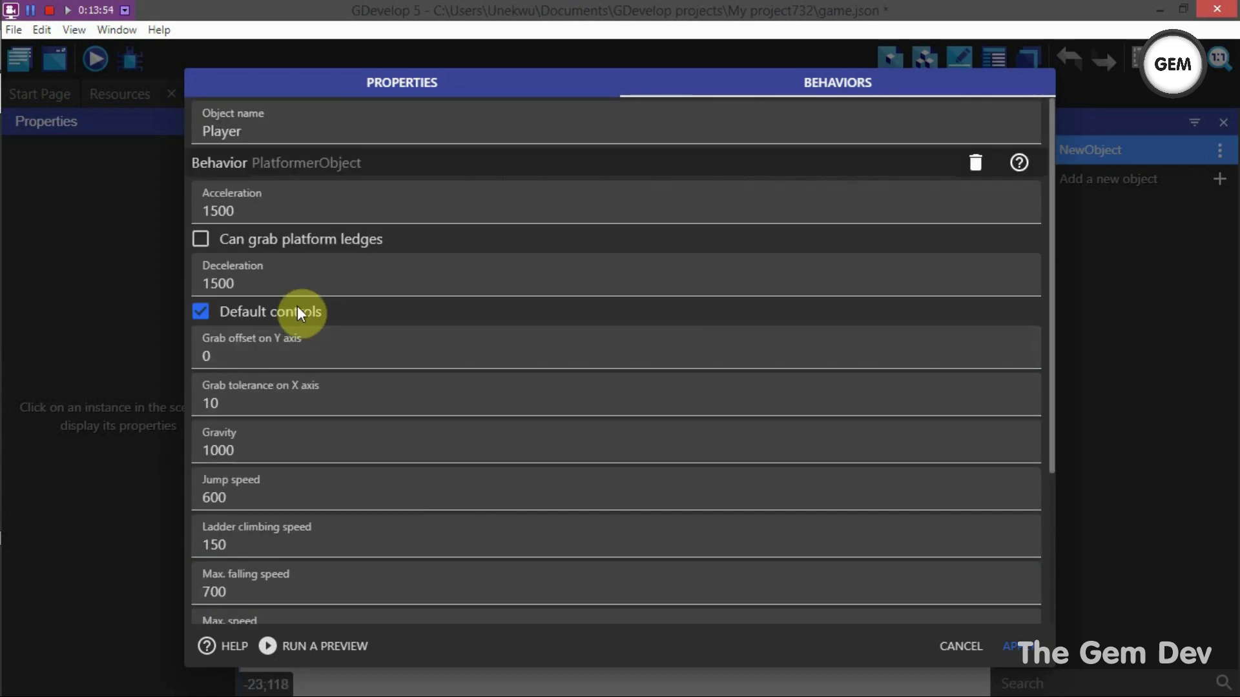
{"action": "scroll", "coordinate": [352, 320], "scroll_direction": "down", "scroll_amount": 2}
{"action": "scroll", "coordinate": [419, 346], "scroll_direction": "down", "scroll_amount": 2}
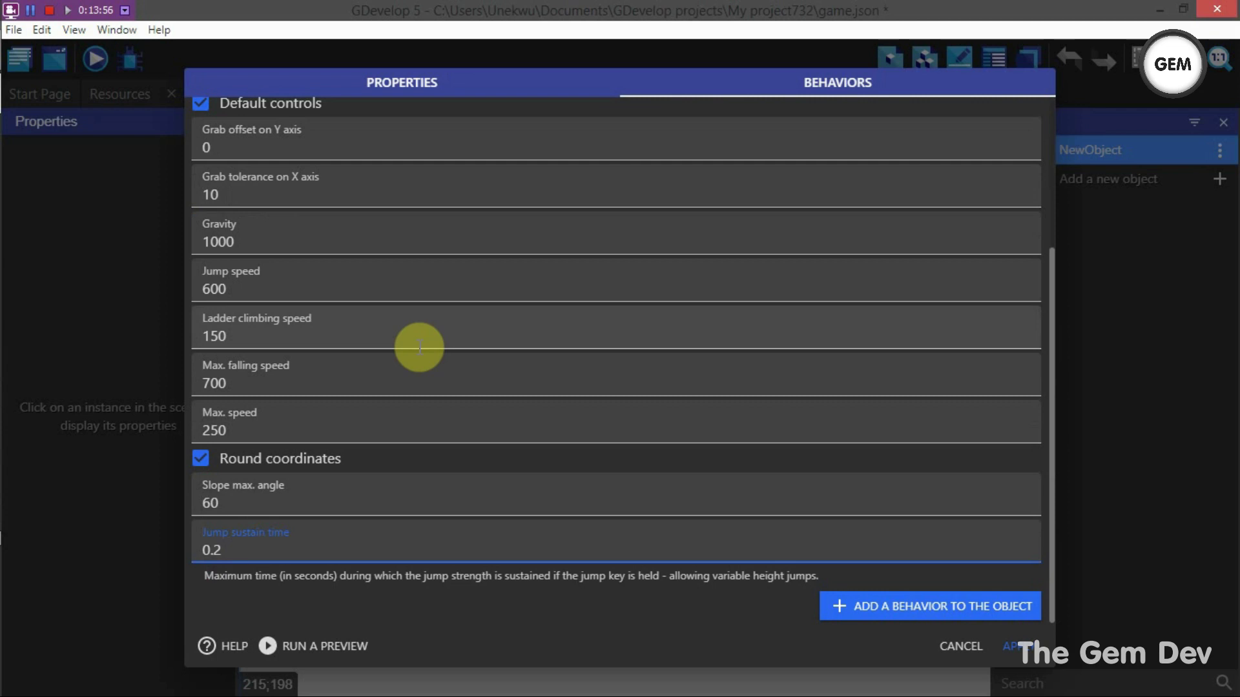
{"action": "scroll", "coordinate": [222, 277], "scroll_direction": "up", "scroll_amount": 4}
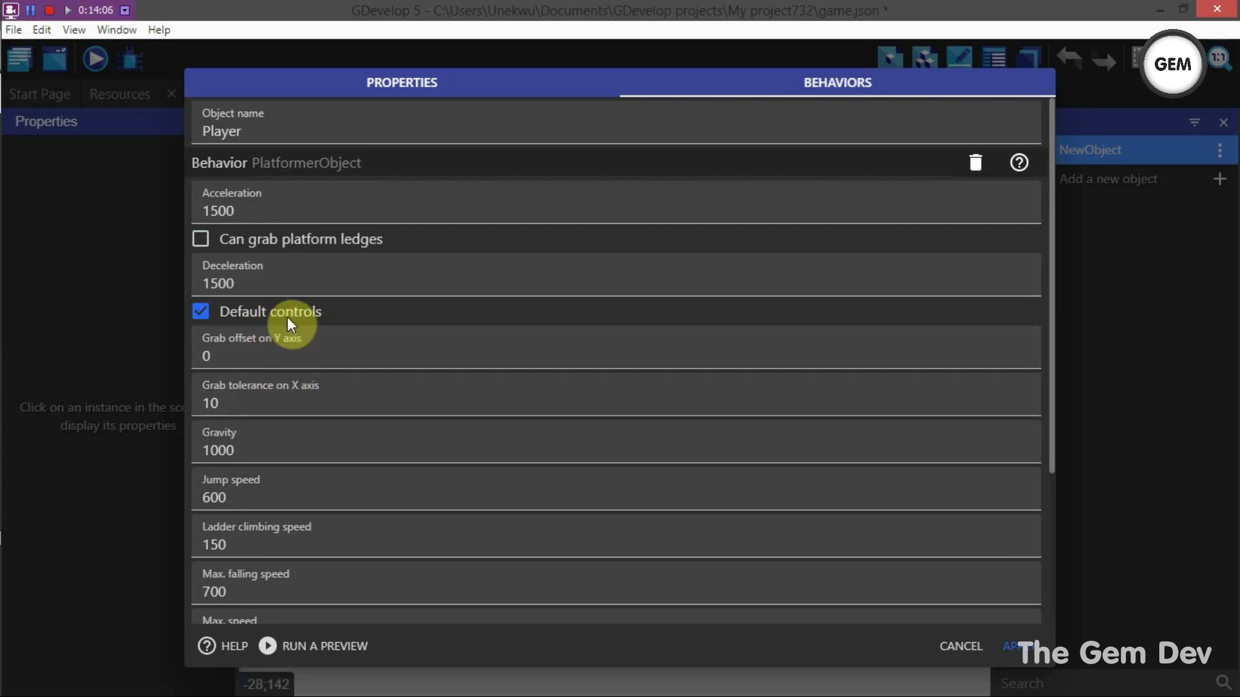
{"action": "scroll", "coordinate": [352, 352], "scroll_direction": "down", "scroll_amount": 3}
{"action": "left_click", "coordinate": [856, 555]}
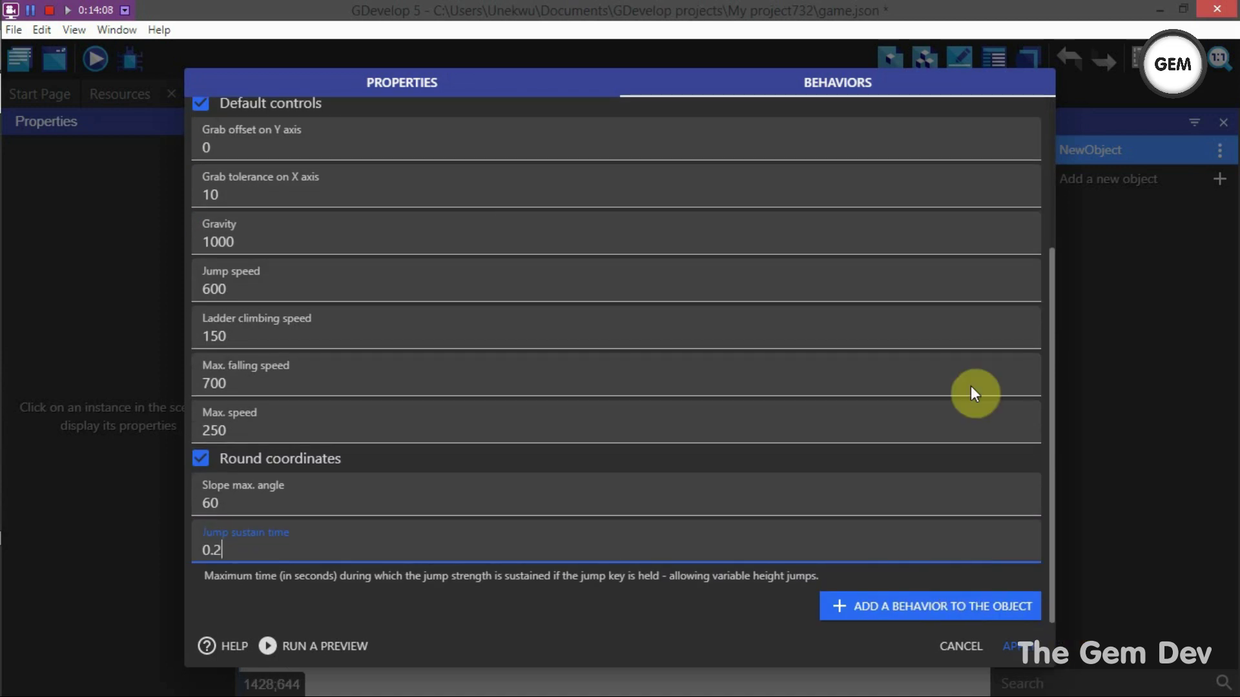
{"action": "scroll", "coordinate": [808, 414], "scroll_direction": "up", "scroll_amount": 3}
{"action": "scroll", "coordinate": [840, 452], "scroll_direction": "down", "scroll_amount": 3}
Apply the Player object's settings and place one Player instance near the middle of the scene.
{"action": "left_click", "coordinate": [1023, 650]}
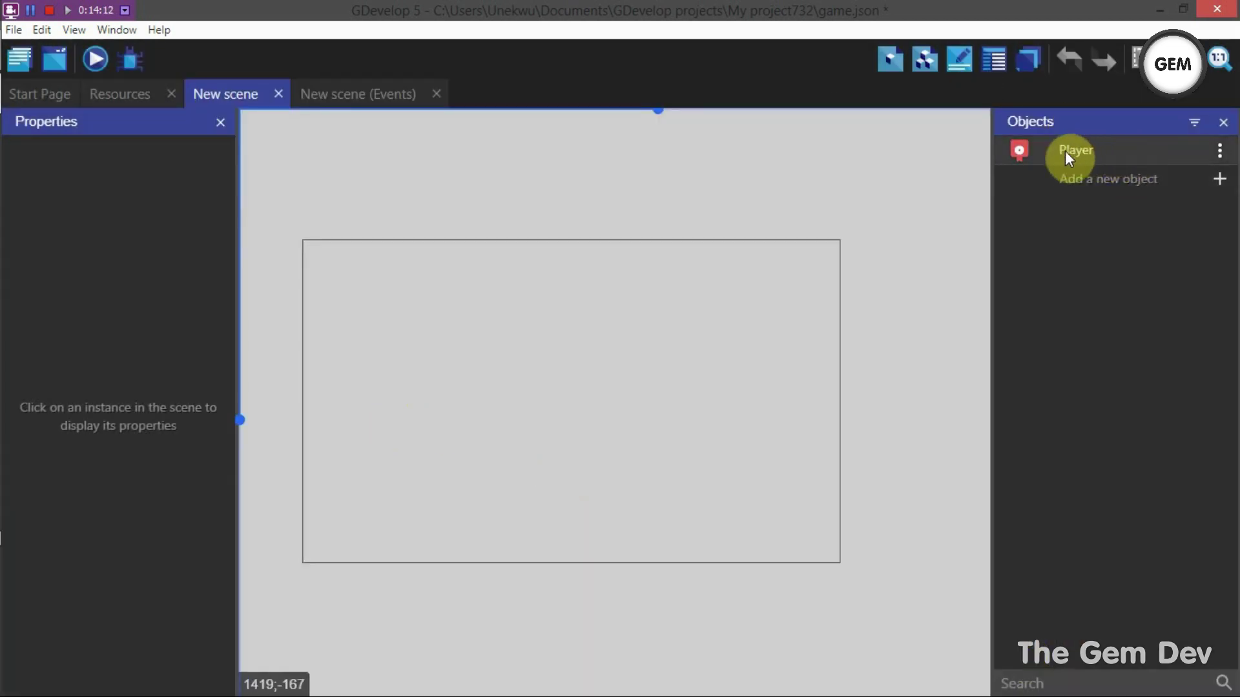
{"action": "left_click_drag", "start_coordinate": [1076, 145], "coordinate": [585, 400]}
{"action": "left_click", "coordinate": [567, 347]}
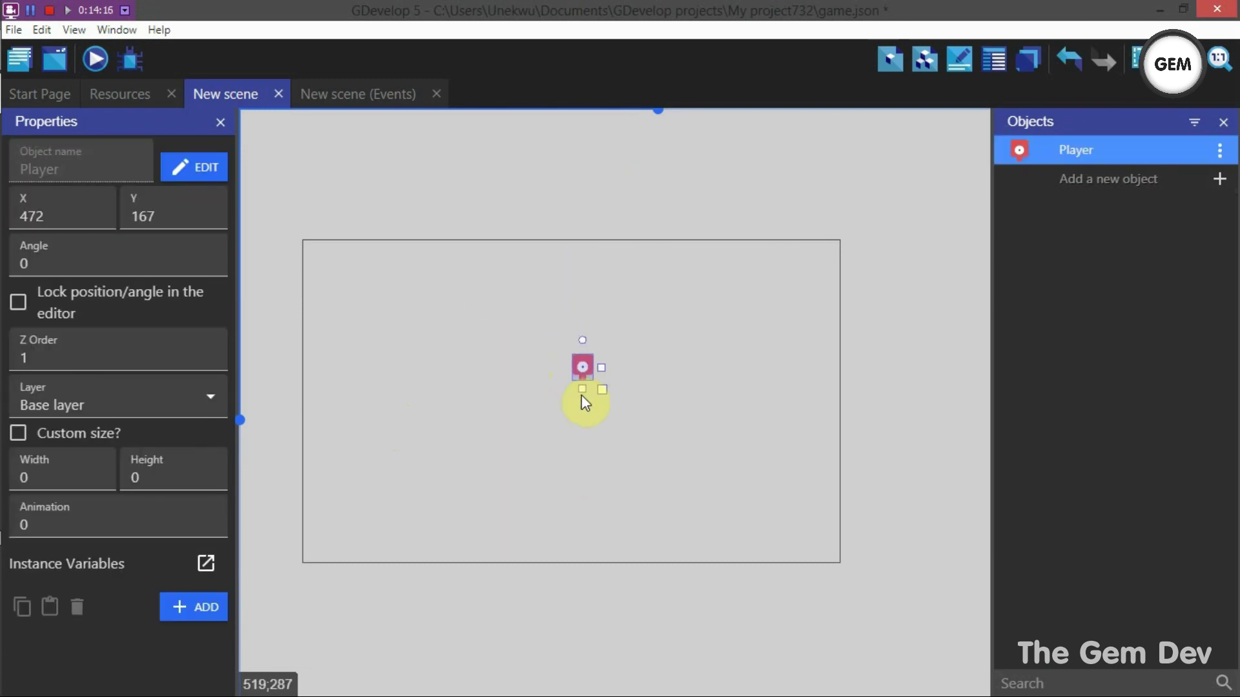
Run the game preview twice to check how the Player moves in a scene without platforms.
{"action": "left_click", "coordinate": [97, 60]}
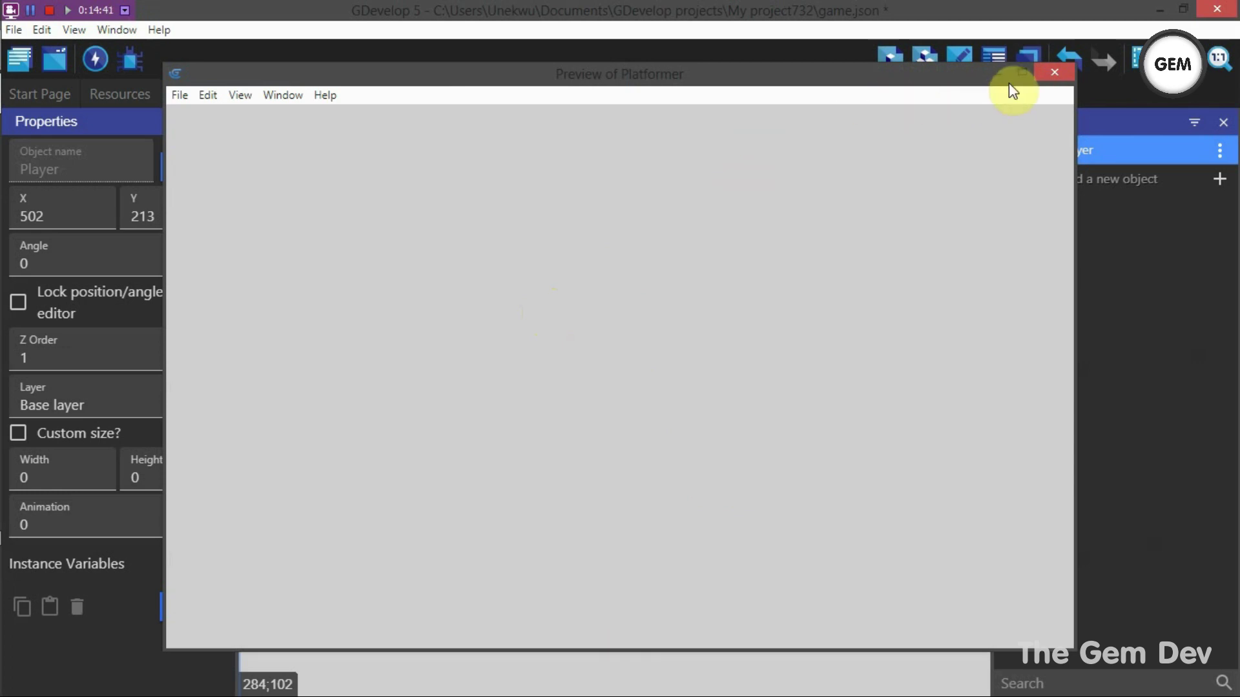
{"action": "left_click", "coordinate": [1053, 74]}
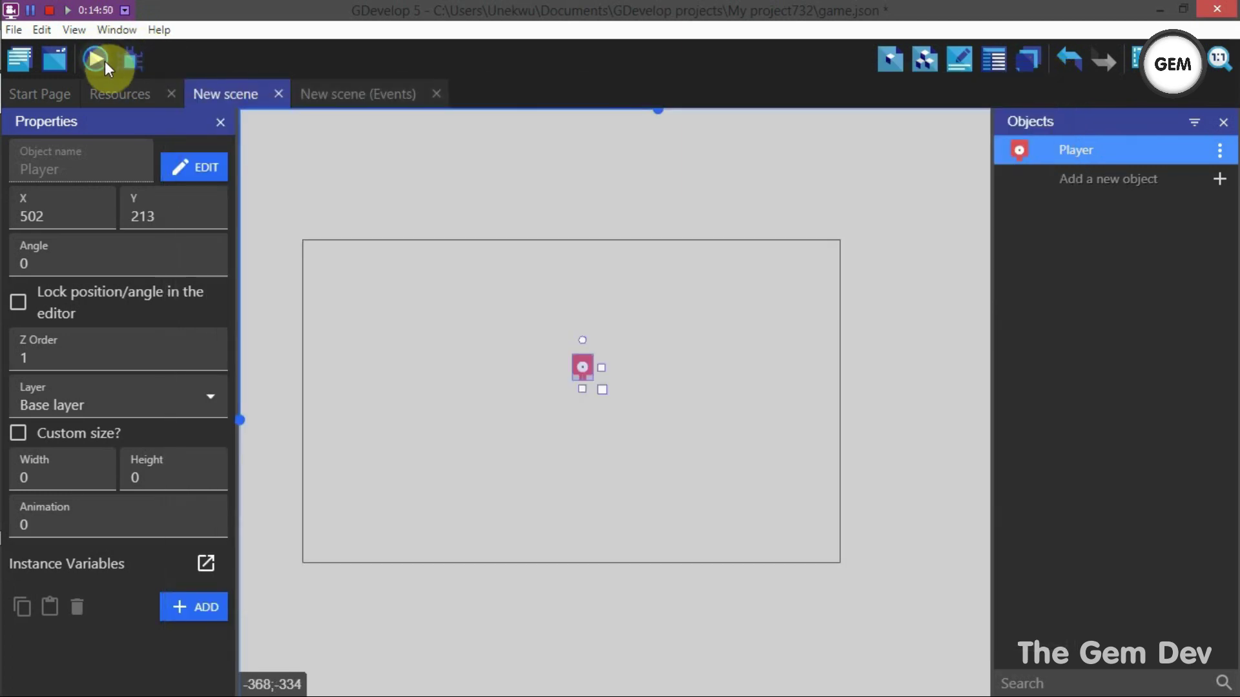
{"action": "left_click", "coordinate": [97, 59]}
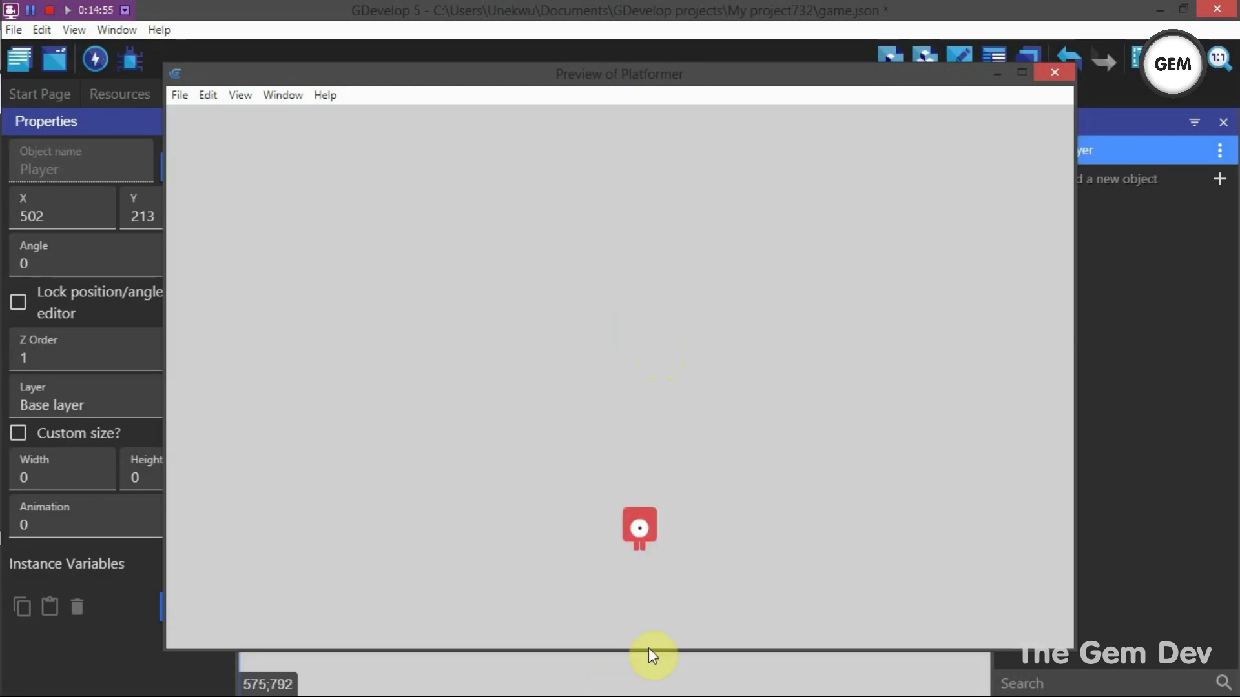
{"action": "left_click", "coordinate": [1058, 74]}
Add a new Sprite object to the scene's object list, leaving its default name and no animation.
{"action": "left_click", "coordinate": [1119, 184]}
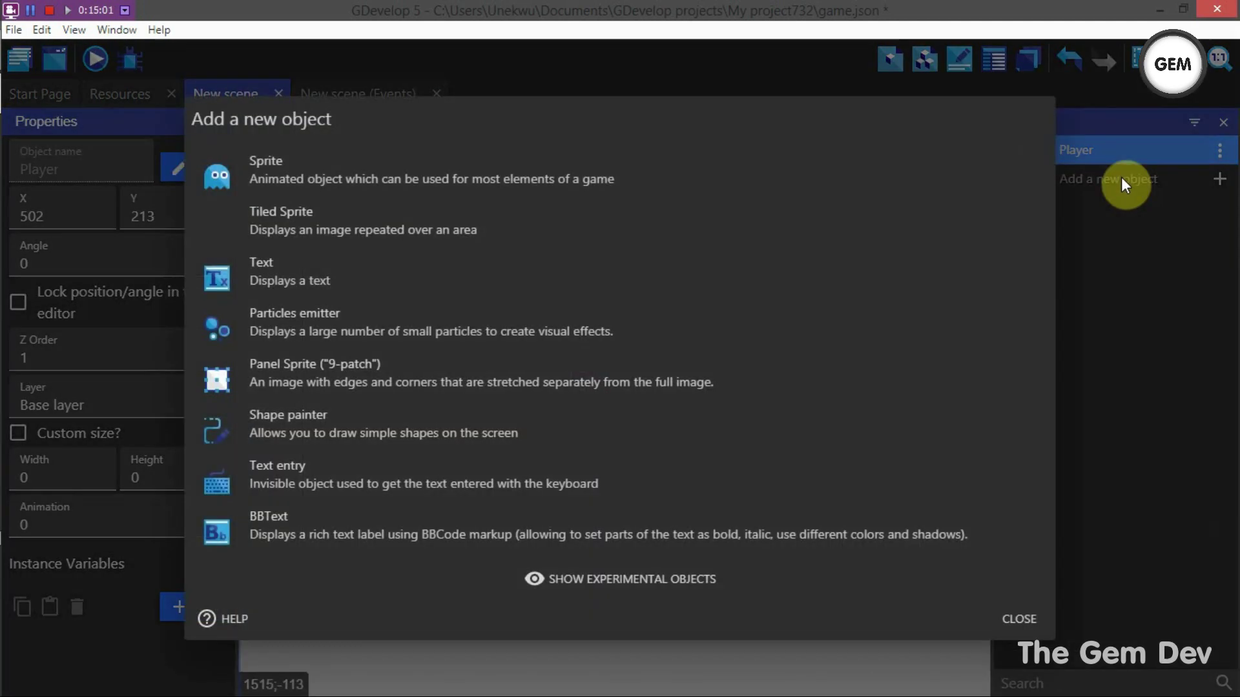
{"action": "left_click", "coordinate": [328, 168]}
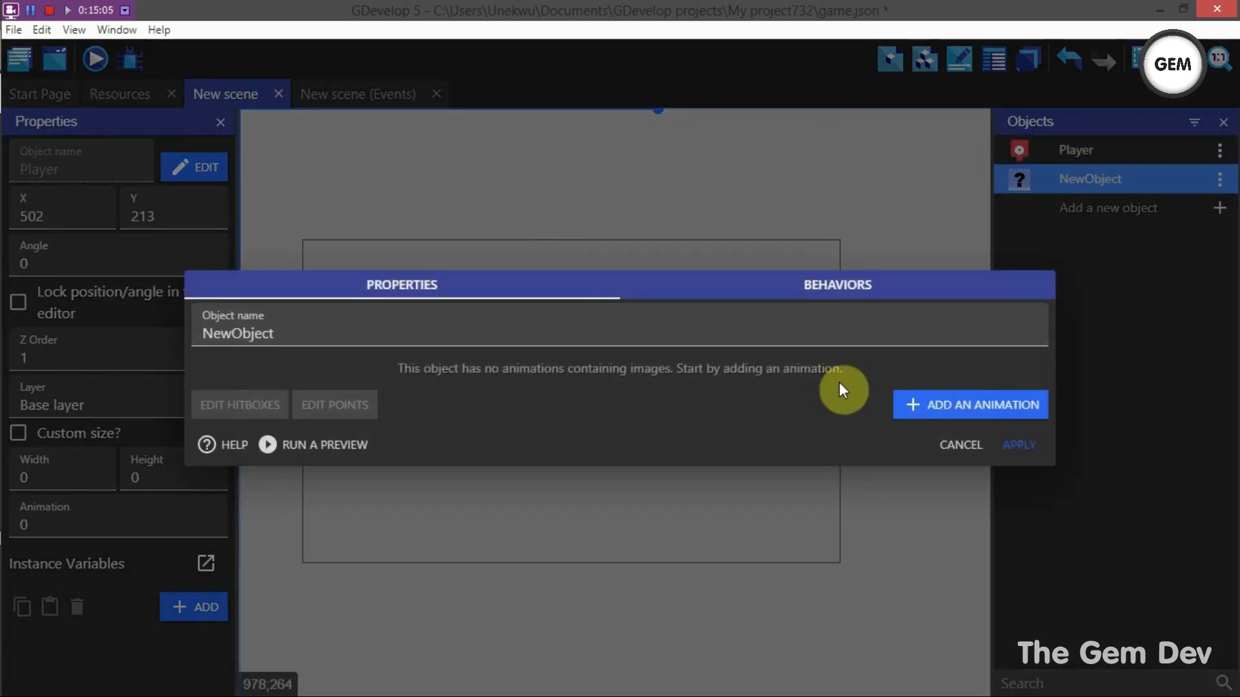
{"action": "left_click", "coordinate": [960, 443]}
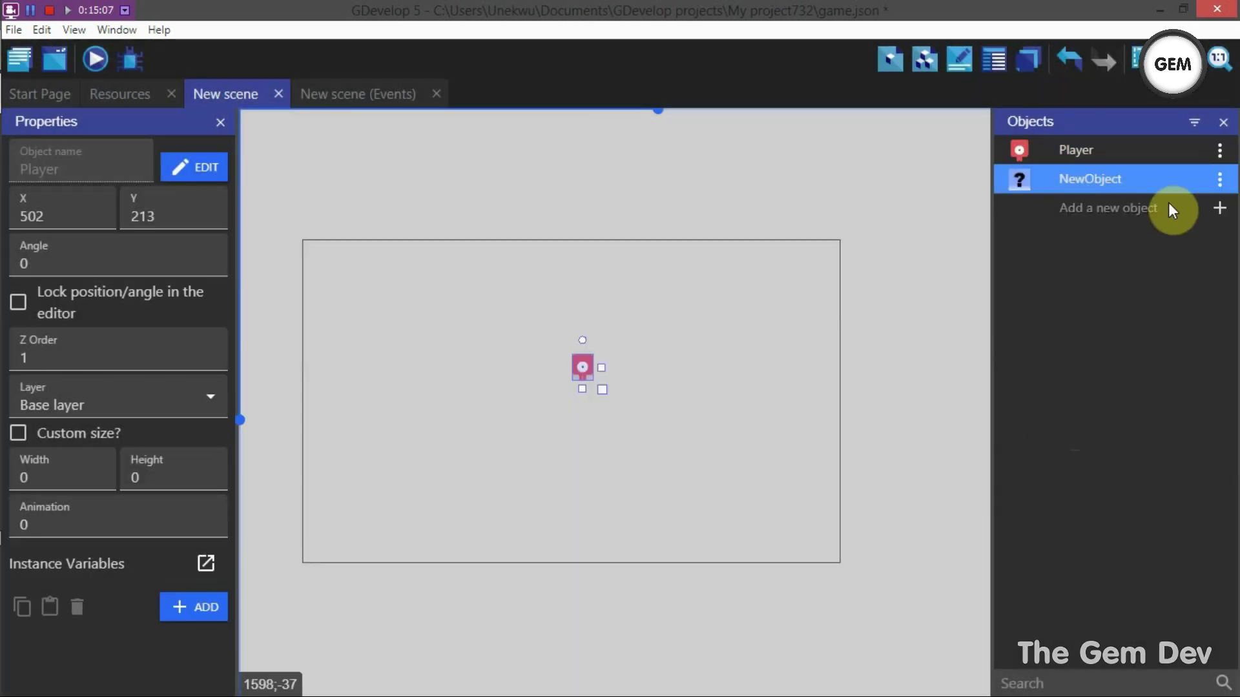
Add another Sprite object, and delete it from the object list.
{"action": "left_click", "coordinate": [1110, 216]}
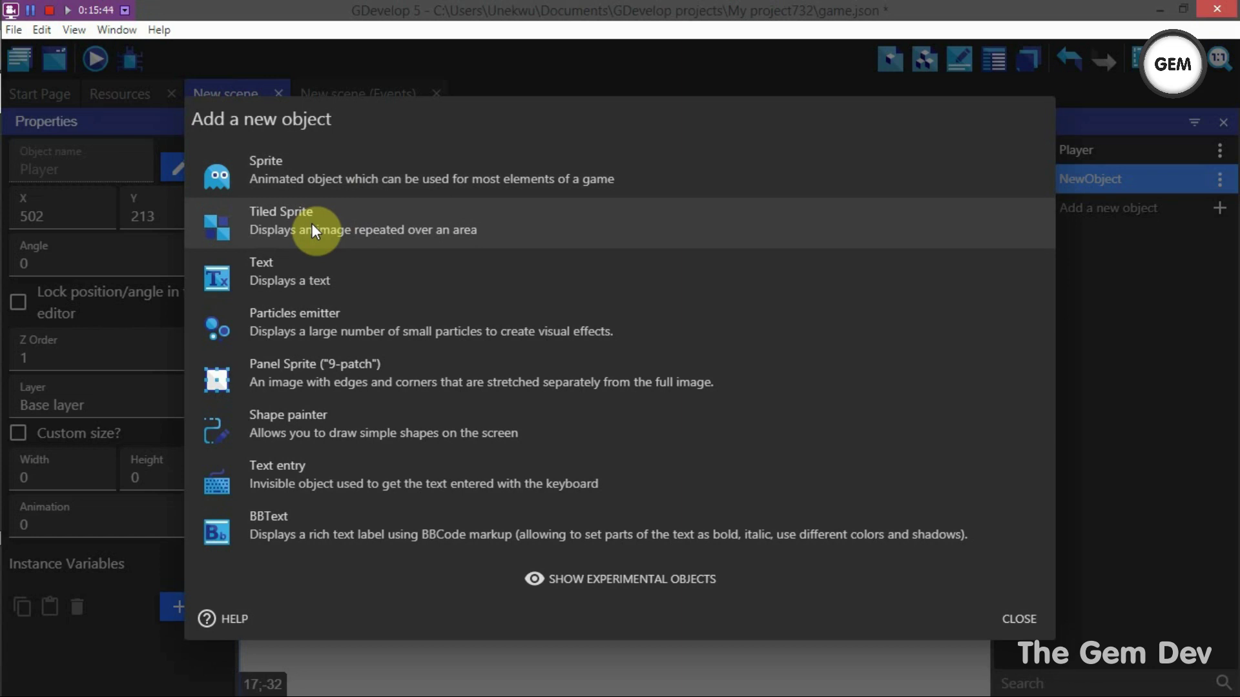
{"action": "left_click", "coordinate": [362, 173]}
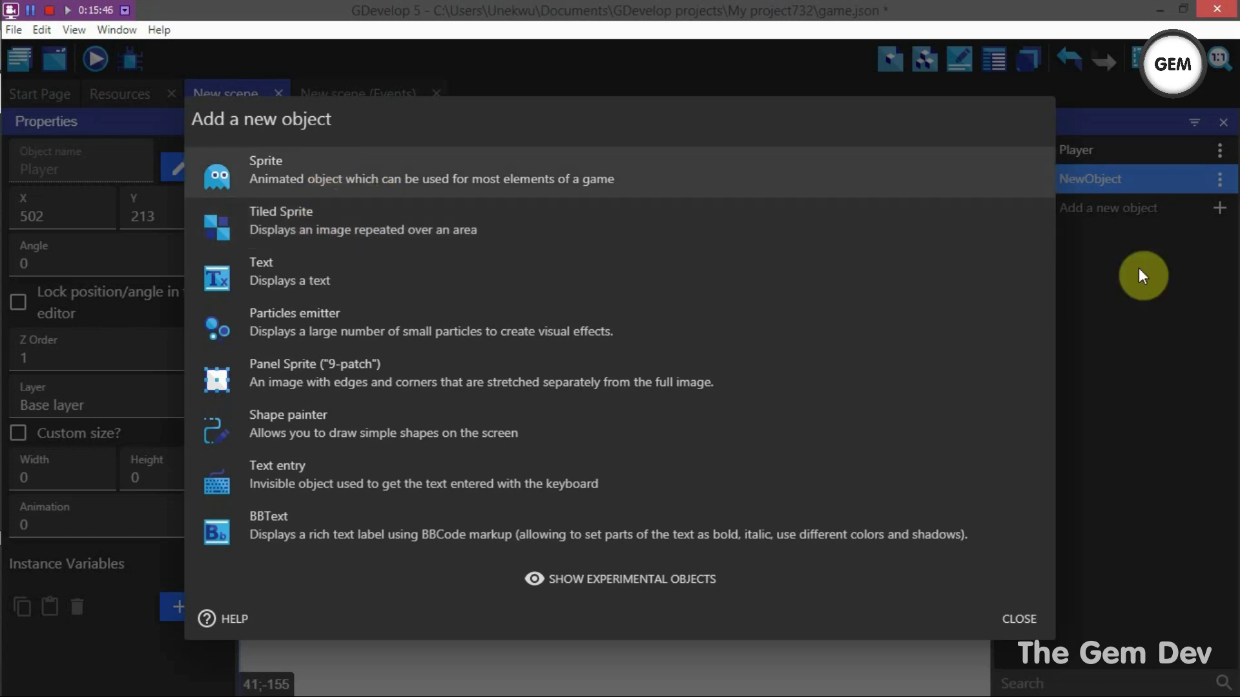
{"action": "left_click", "coordinate": [1019, 445]}
{"action": "left_click", "coordinate": [1219, 208]}
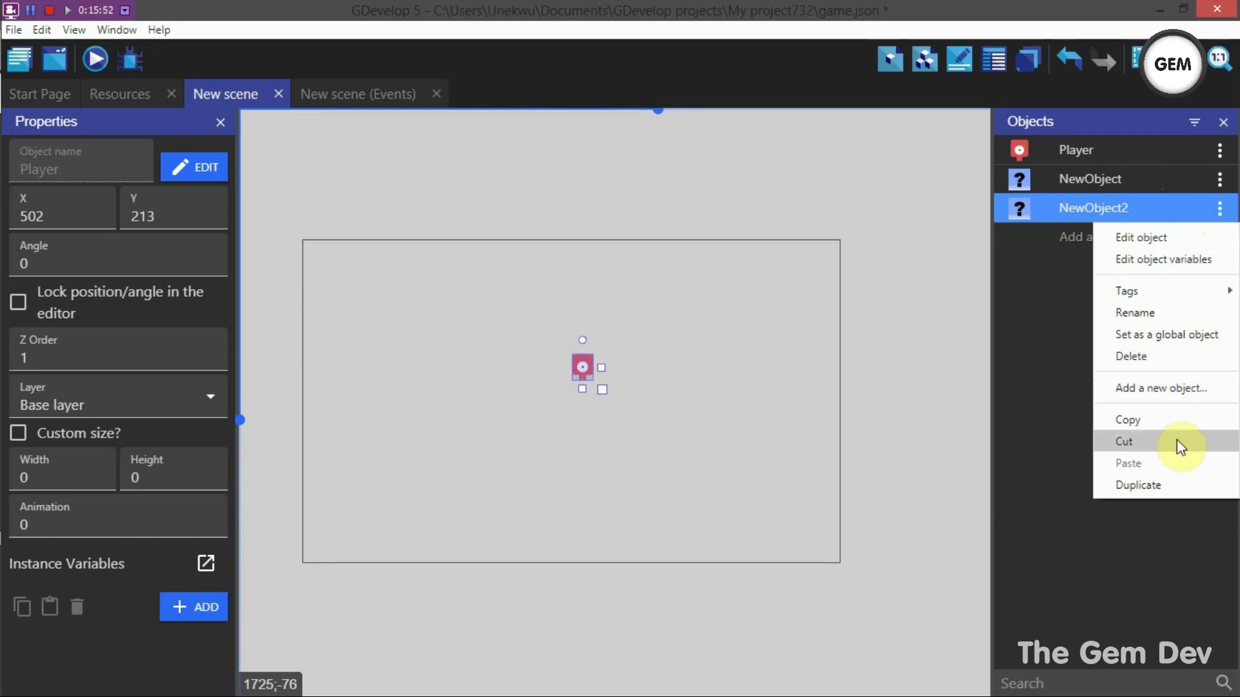
{"action": "left_click", "coordinate": [1138, 355]}
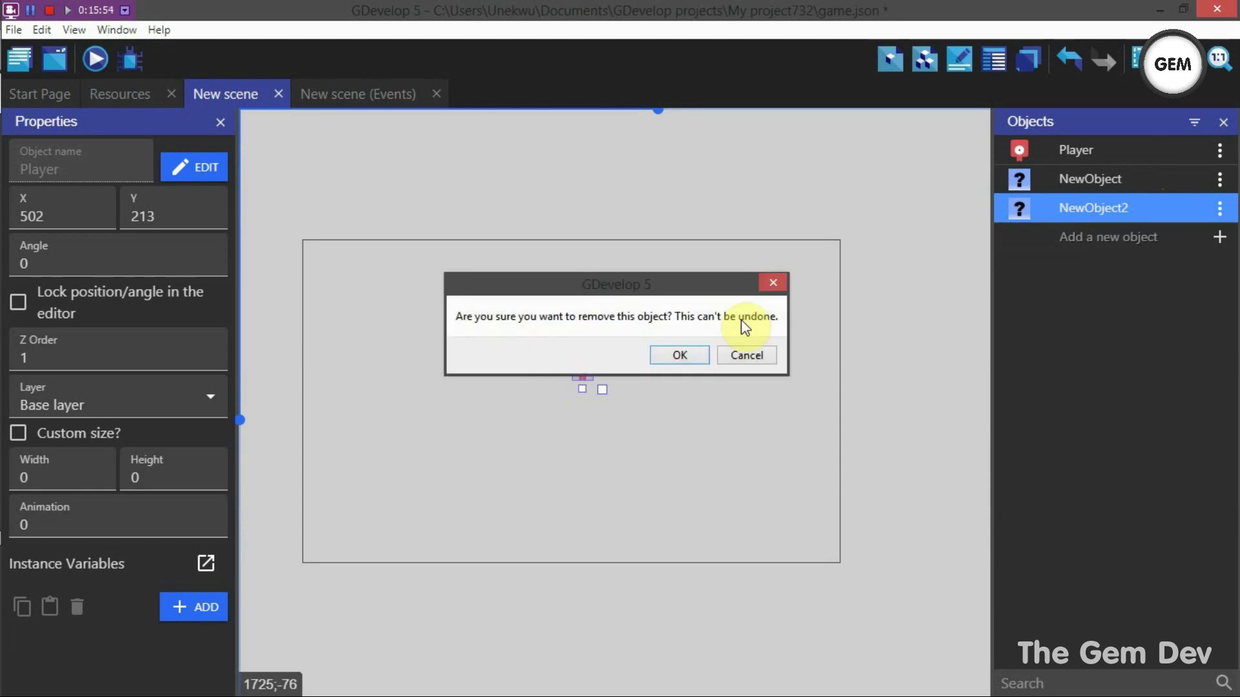
{"action": "left_click", "coordinate": [683, 353]}
{"action": "left_click", "coordinate": [785, 357]}
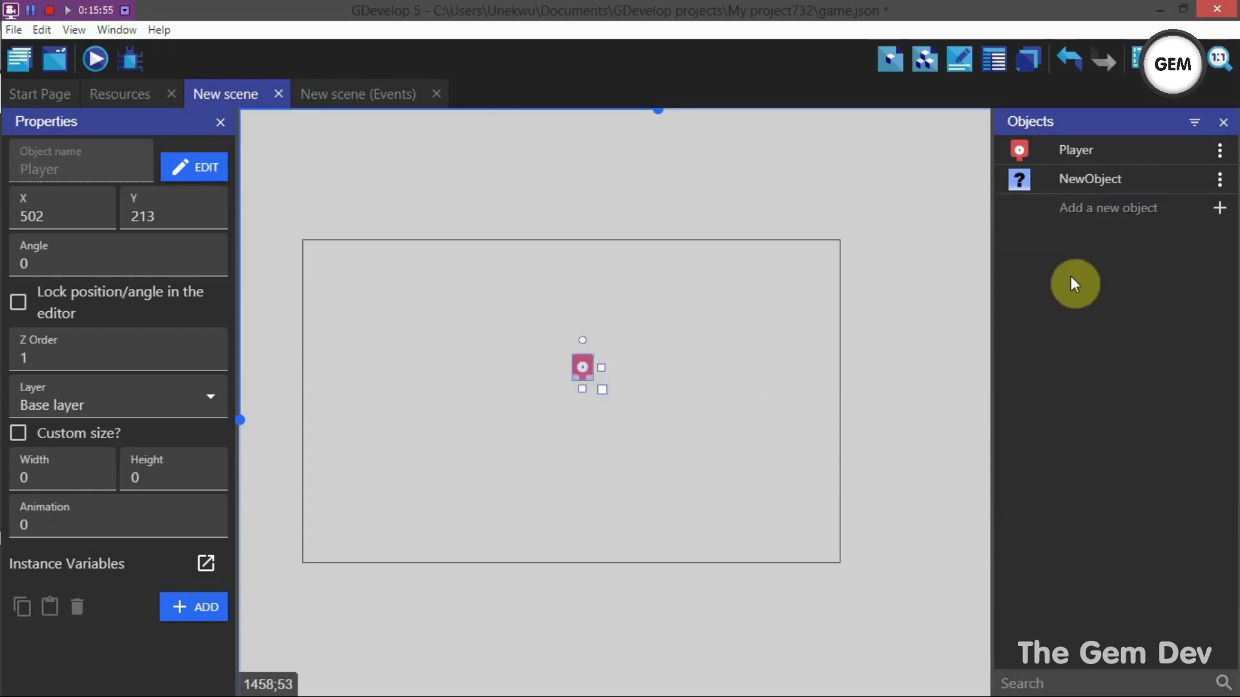
Open NewObject for editing and add an empty animation to it.
{"action": "left_click", "coordinate": [1117, 186]}
{"action": "double_click", "coordinate": [1116, 184]}
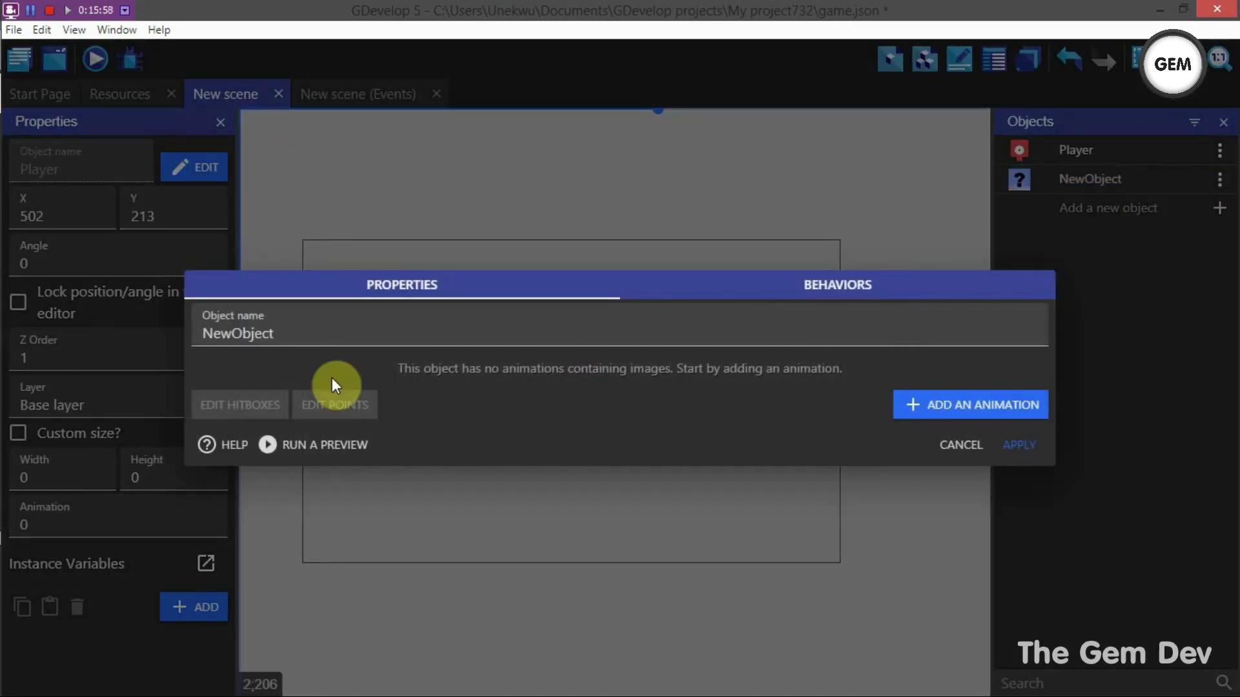
{"action": "left_click", "coordinate": [969, 405]}
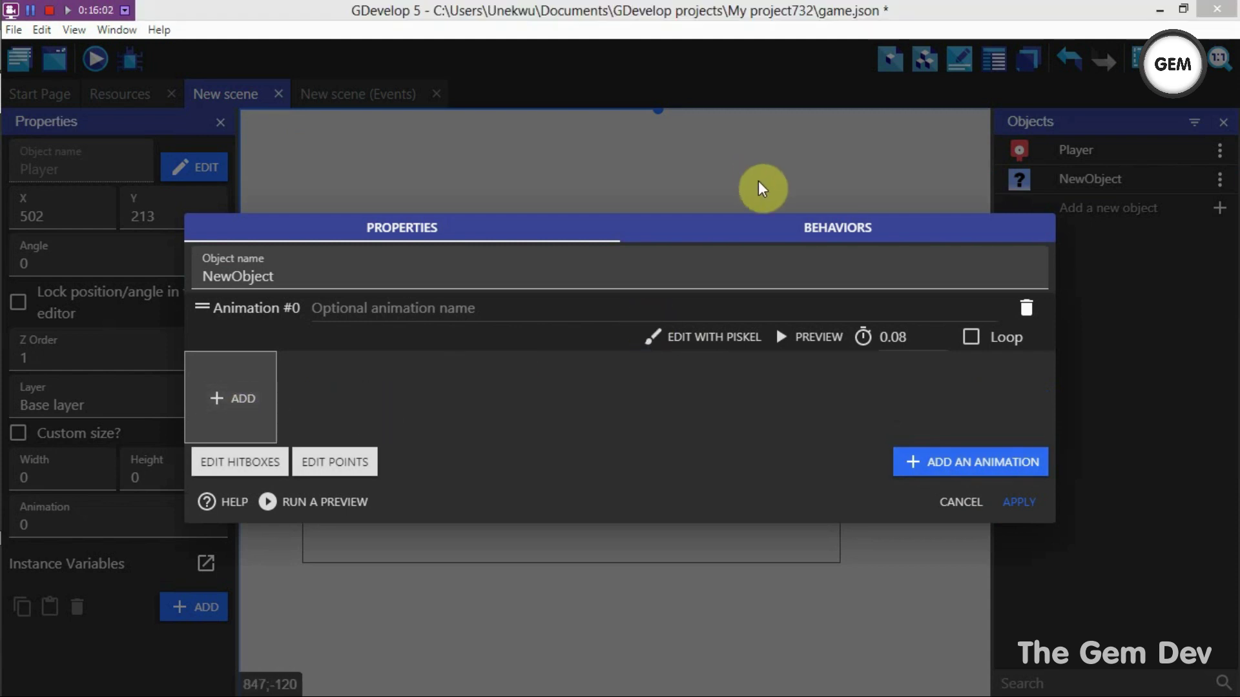
Add tileYellow_06 from the PNG > Tiles > Yellow tiles folder as the animation's image, copying the file into the project folder.
{"action": "left_click", "coordinate": [236, 406]}
{"action": "left_click", "coordinate": [694, 258]}
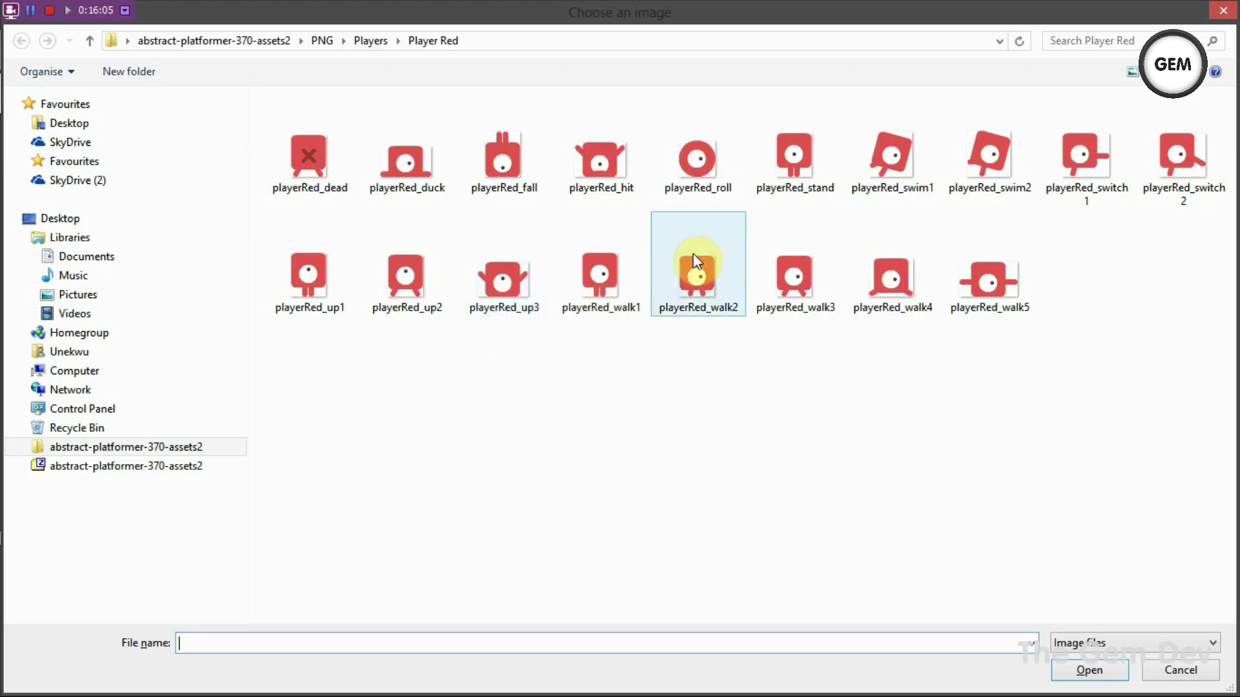
{"action": "left_click", "coordinate": [365, 40]}
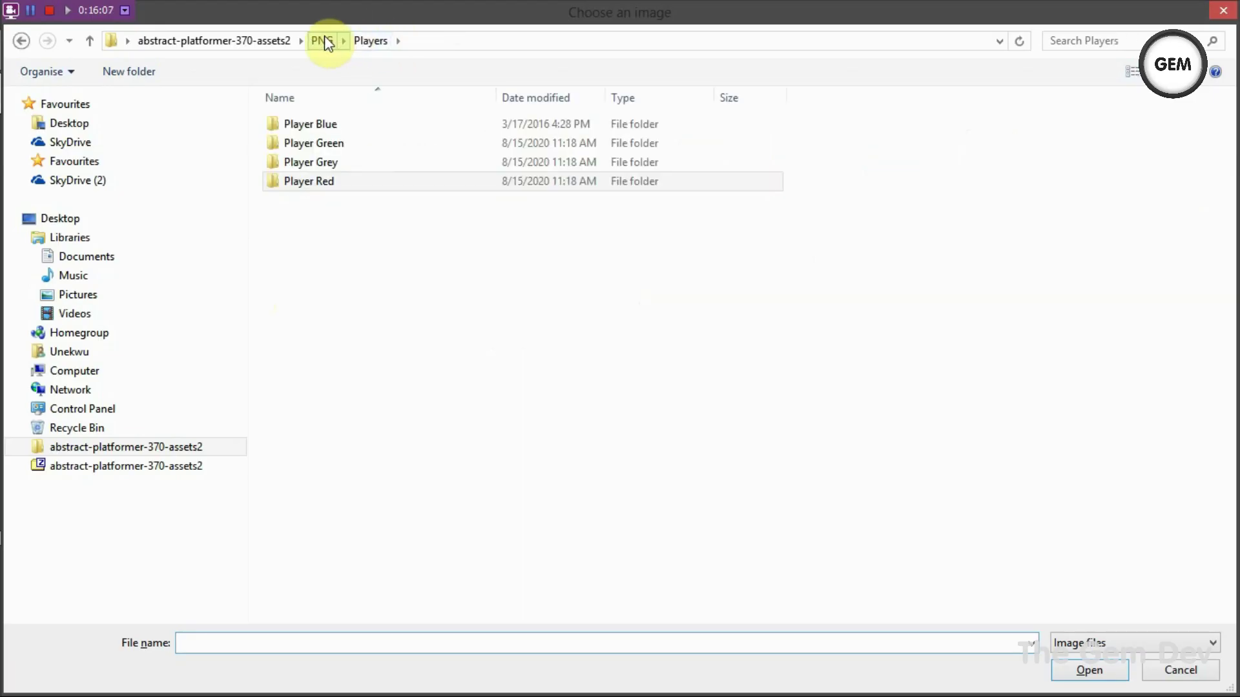
{"action": "left_click", "coordinate": [324, 40]}
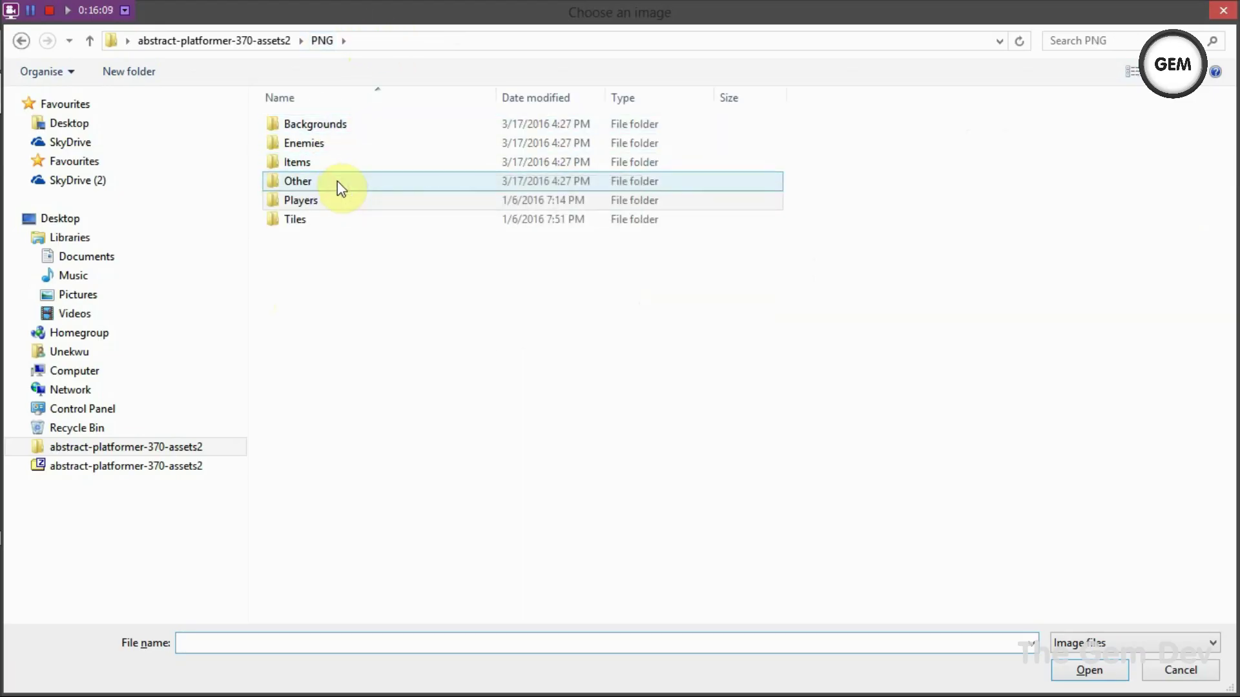
{"action": "double_click", "coordinate": [311, 222]}
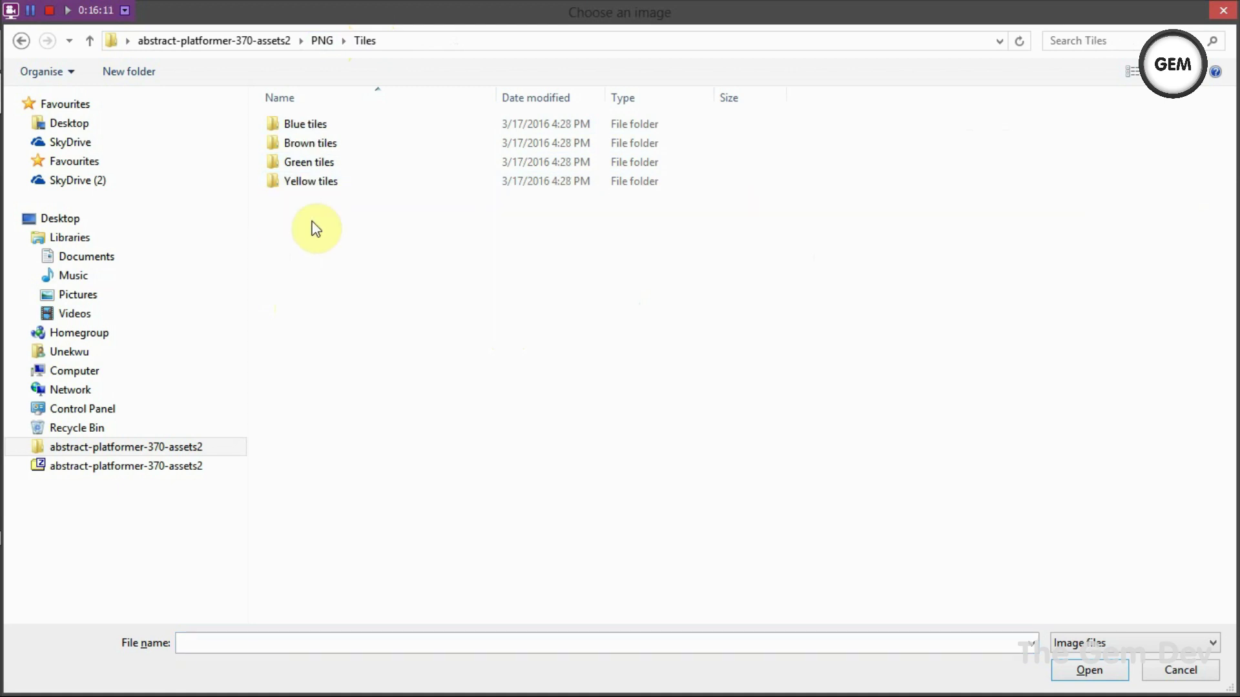
{"action": "double_click", "coordinate": [332, 173]}
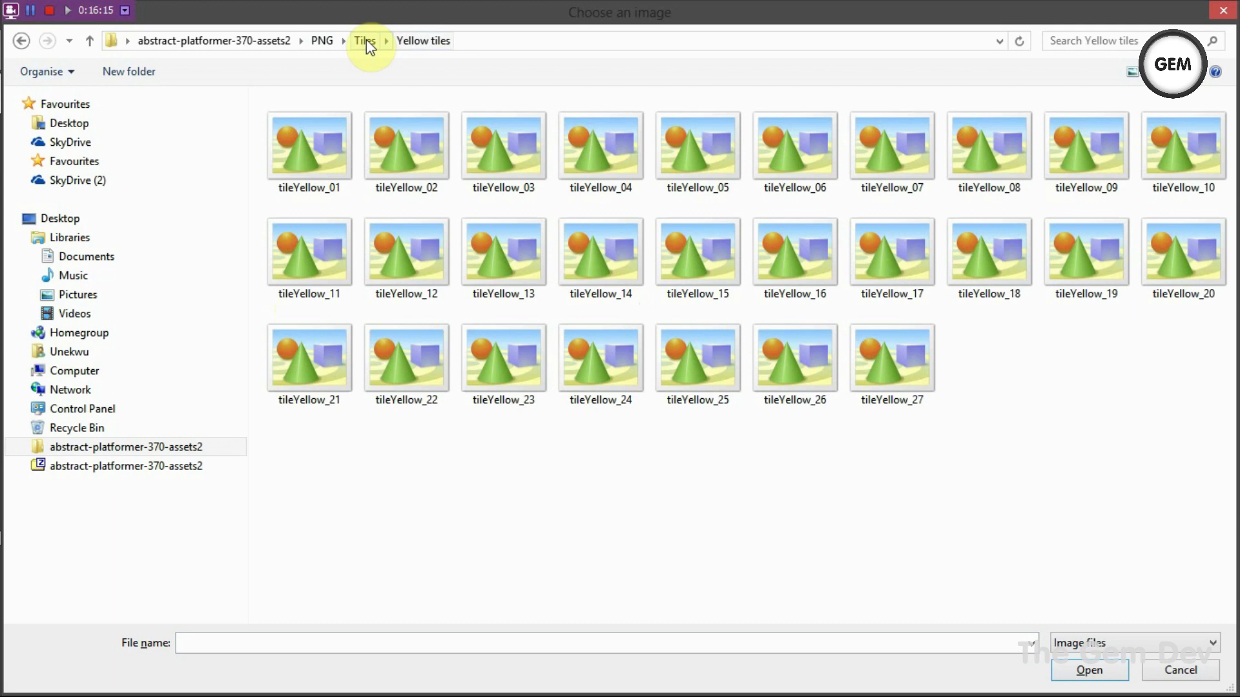
{"action": "left_click", "coordinate": [365, 40]}
{"action": "double_click", "coordinate": [299, 183]}
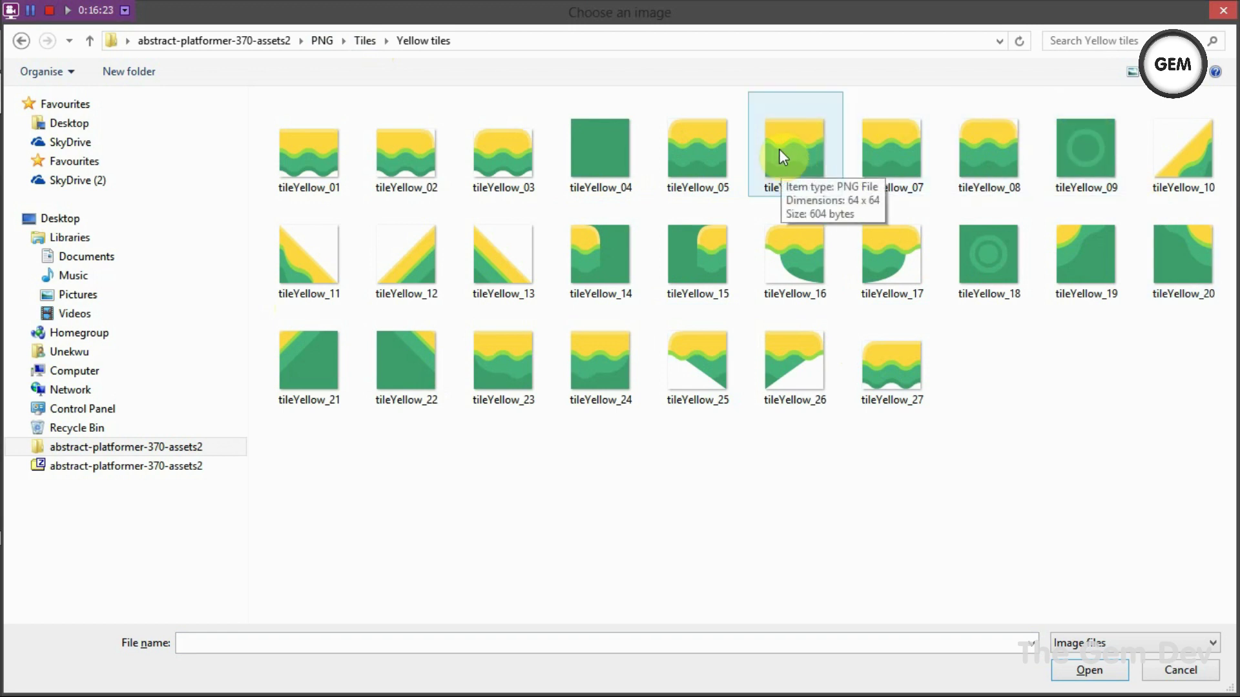
{"action": "double_click", "coordinate": [783, 167]}
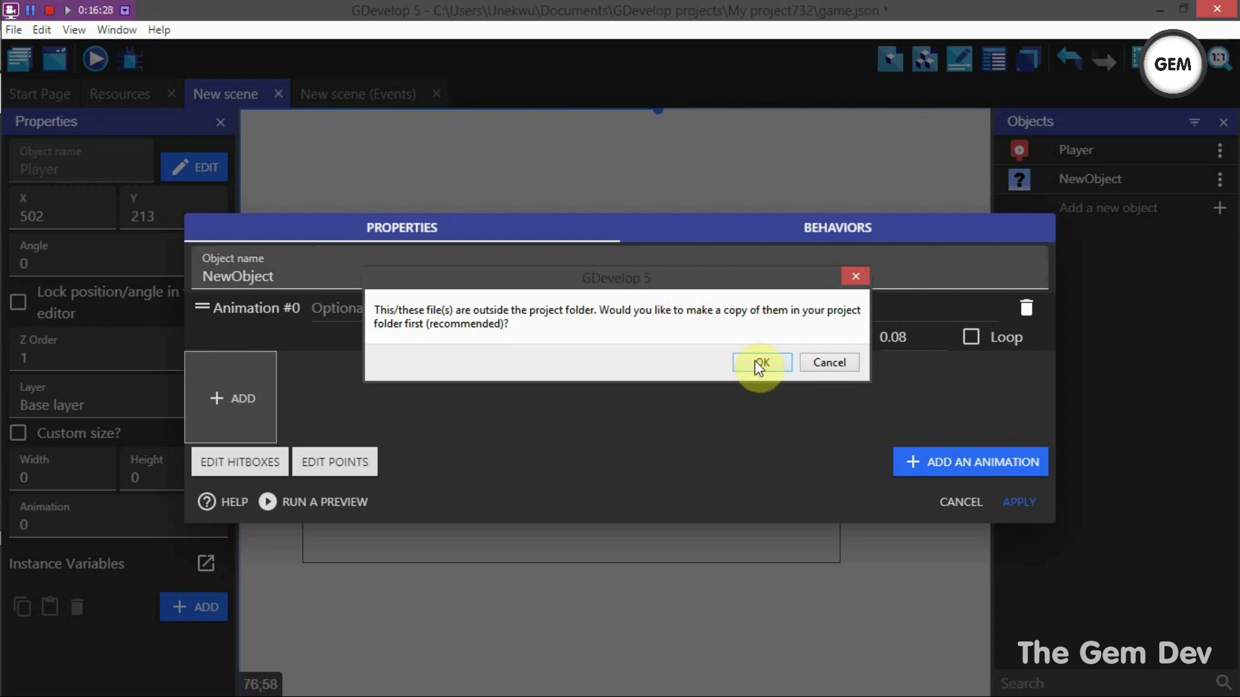
{"action": "left_click", "coordinate": [759, 362]}
Rename the tile sprite object as floor, apply it, and place a floor instance in the lower part of the scene.
{"action": "left_click", "coordinate": [492, 268]}
{"action": "key", "text": "ctrl+a"}
{"action": "key", "text": "BackSpace"}
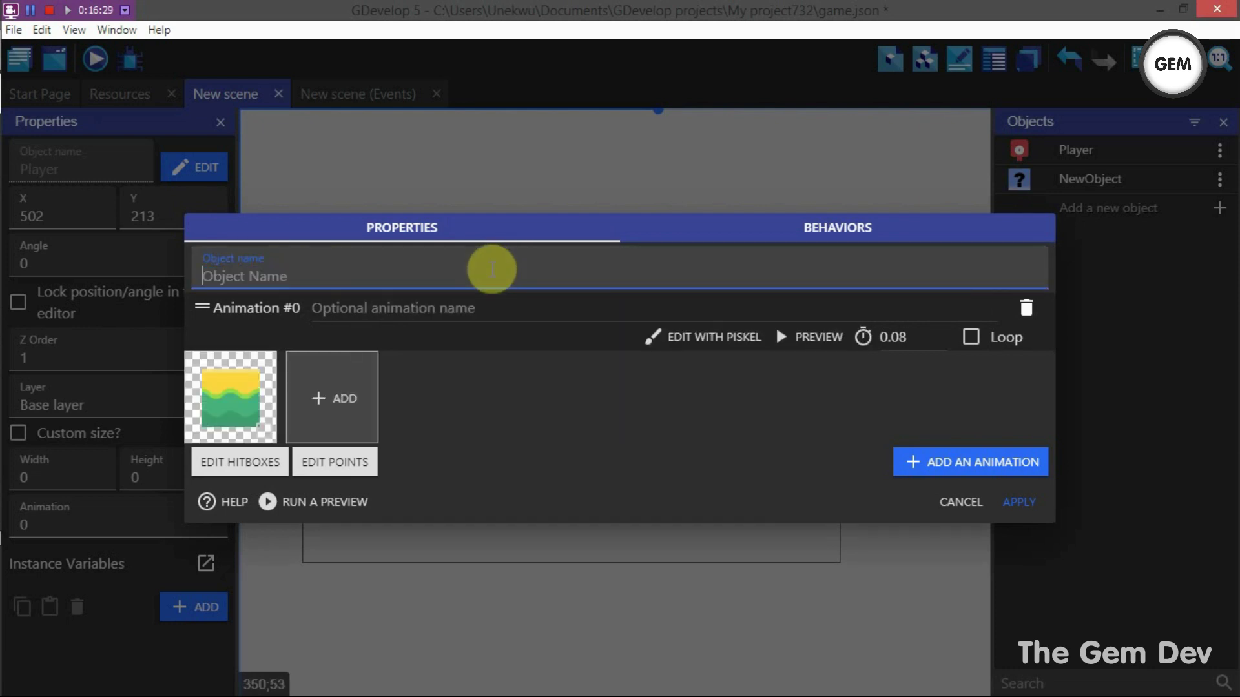
{"action": "type", "text": "floor"}
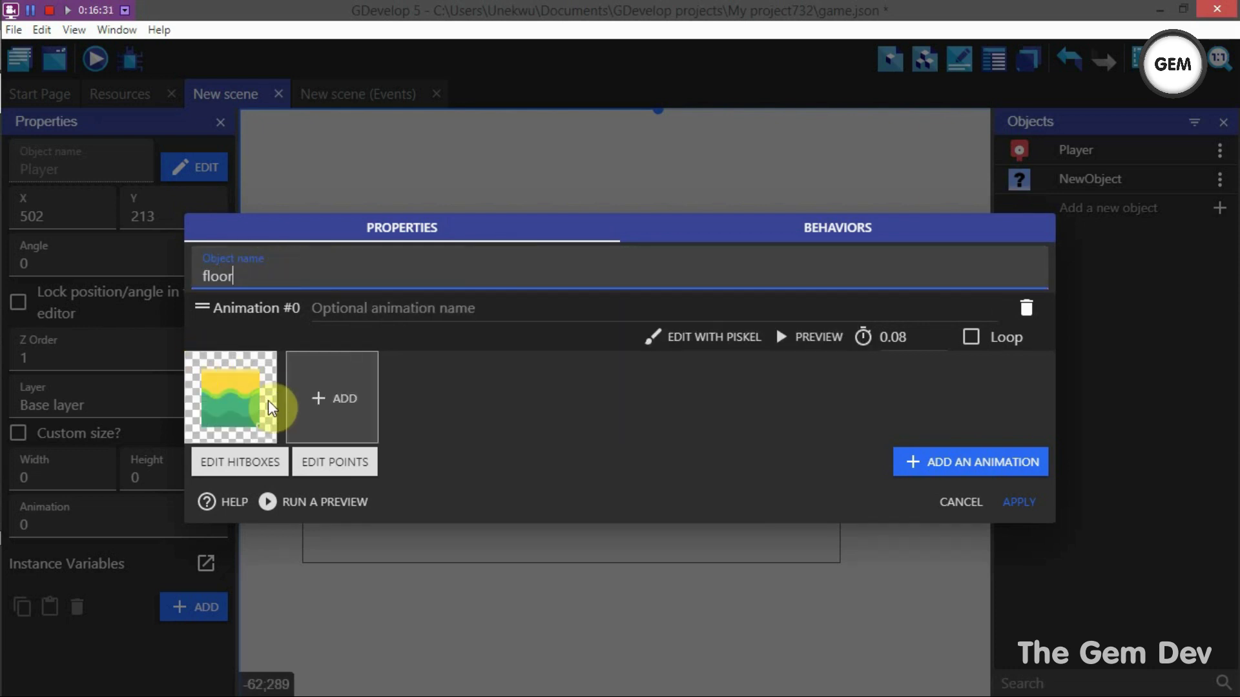
{"action": "left_click", "coordinate": [1015, 504]}
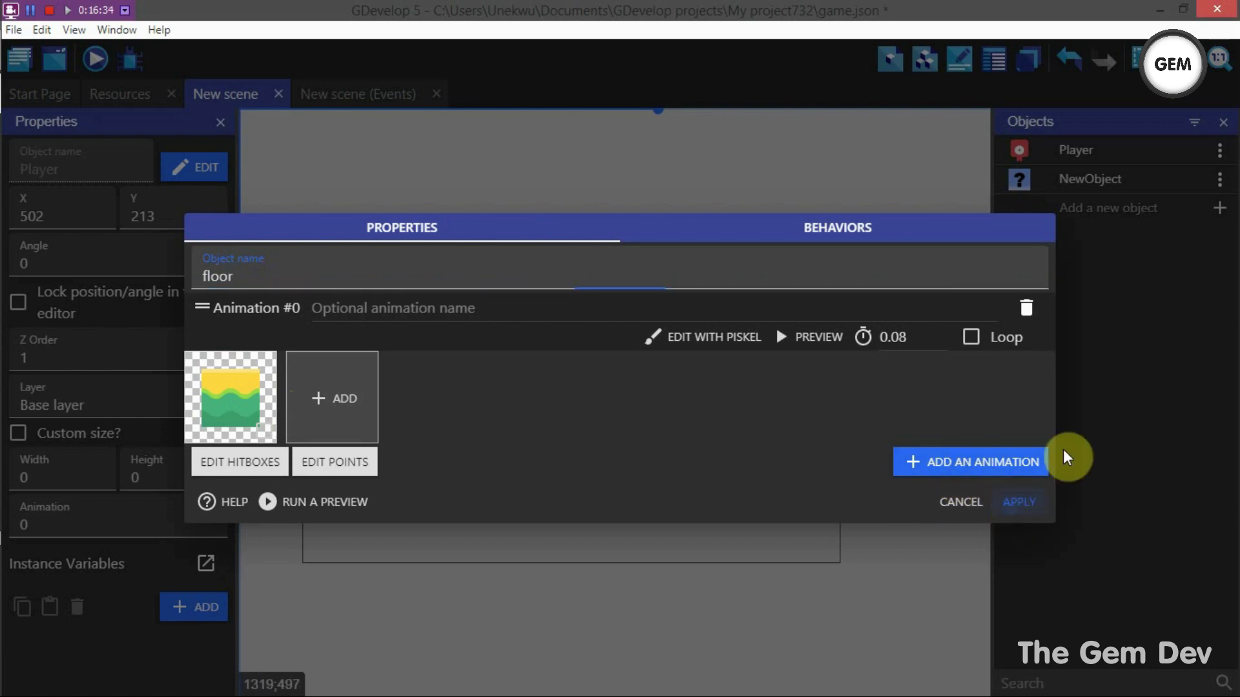
{"action": "left_click_drag", "start_coordinate": [1056, 181], "coordinate": [472, 445]}
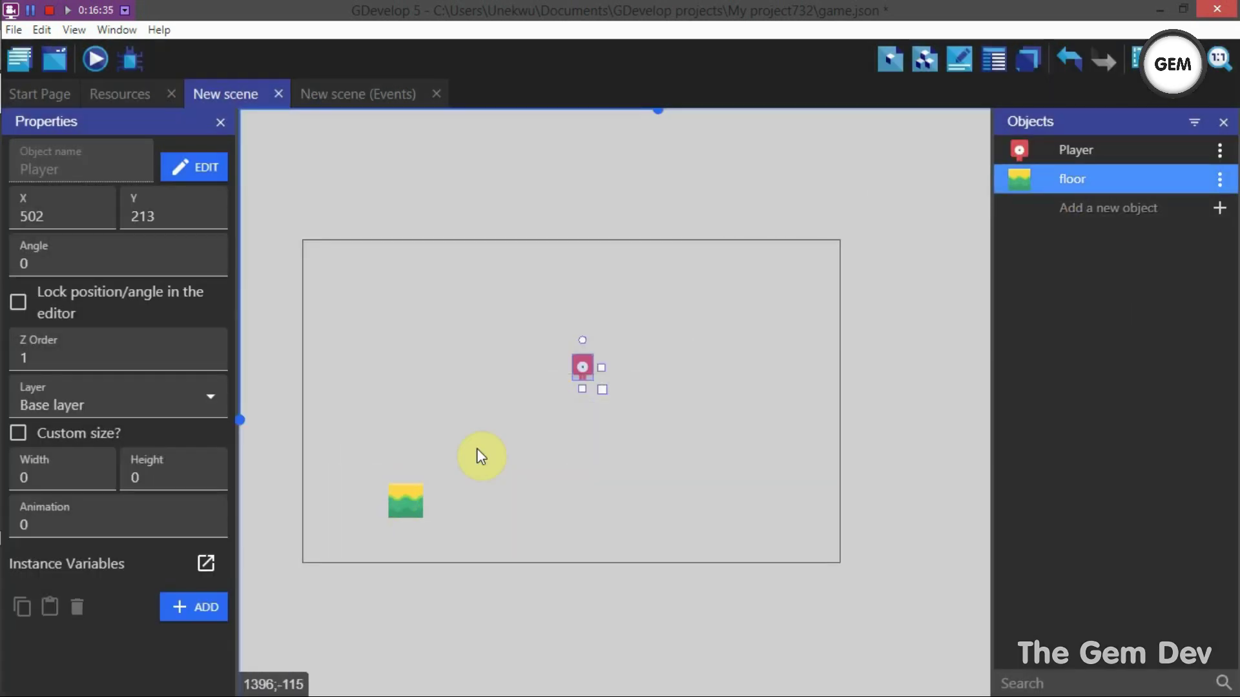
Place a second floor tile just beside the first one, at about X 232, Y 455, and select it.
{"action": "left_click_drag", "start_coordinate": [1066, 181], "coordinate": [427, 485]}
{"action": "left_click", "coordinate": [55, 206]}
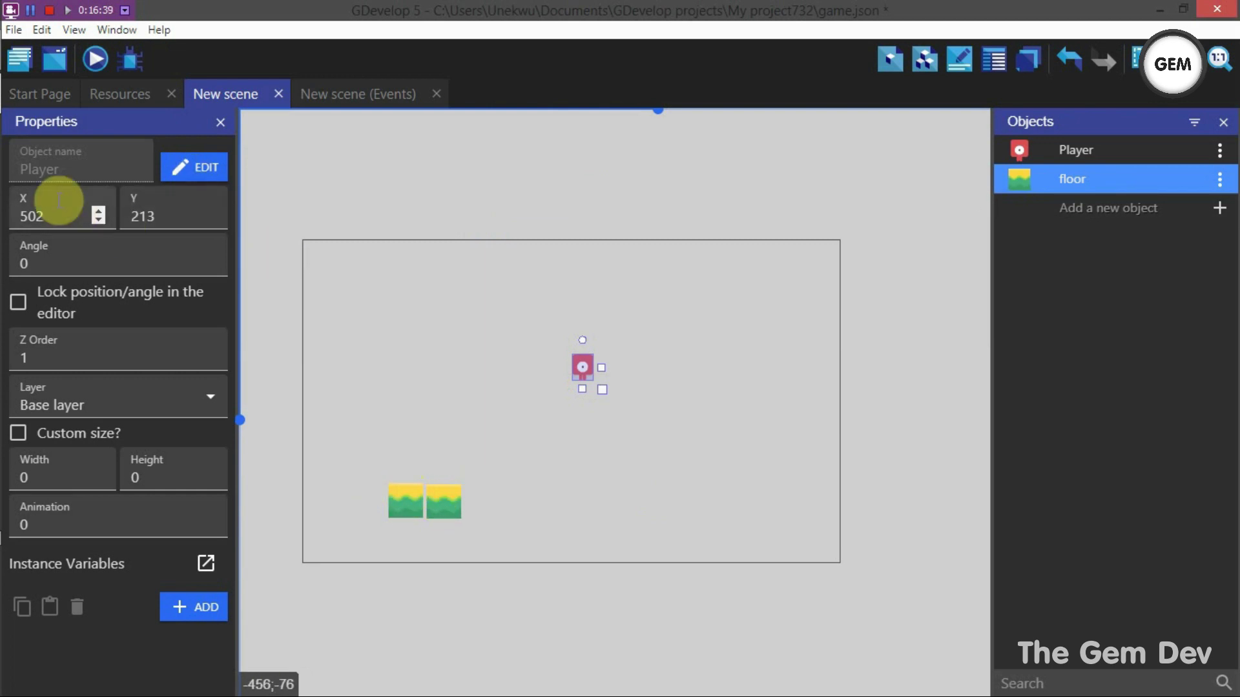
{"action": "left_click", "coordinate": [160, 213]}
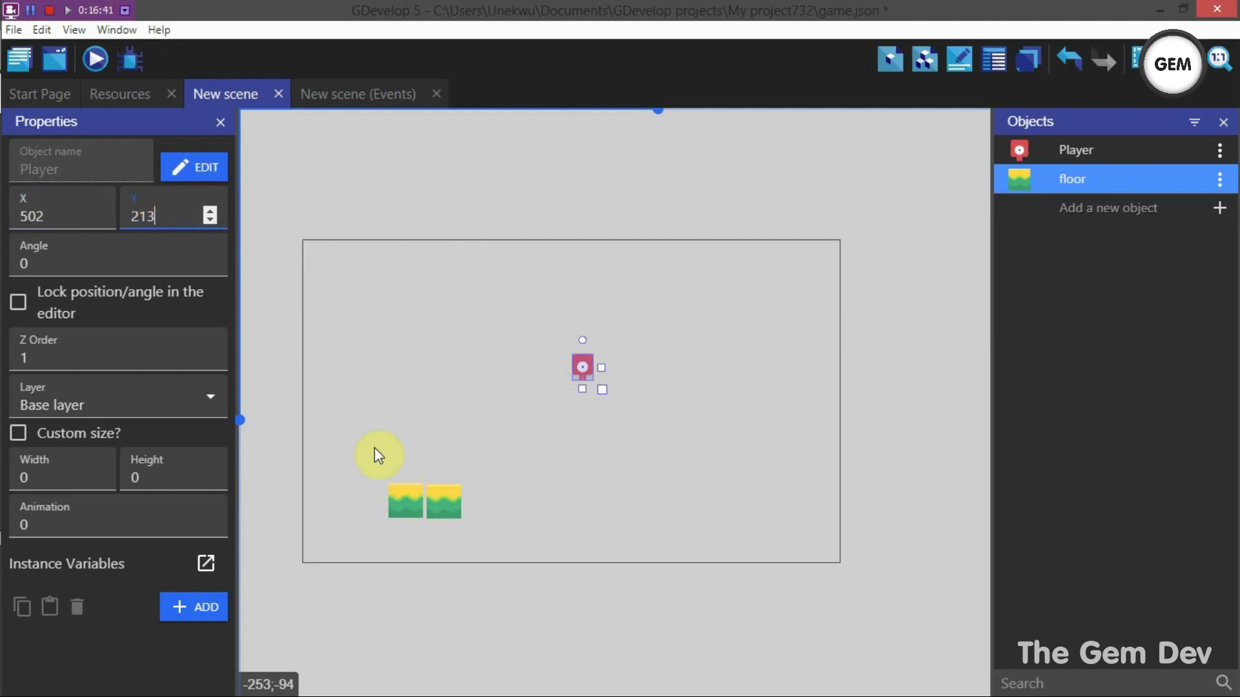
{"action": "left_click", "coordinate": [440, 502]}
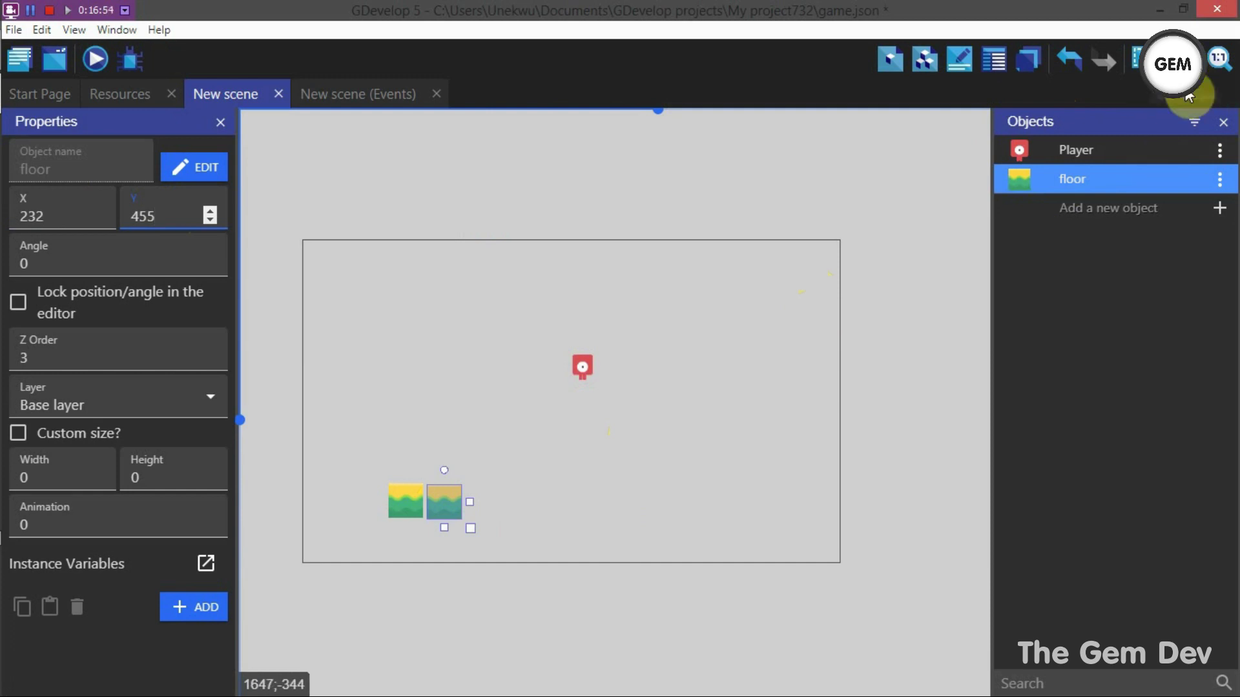
Show the window mask and the grid in the scene, and align the scene view with the mask.
{"action": "left_click", "coordinate": [1188, 62]}
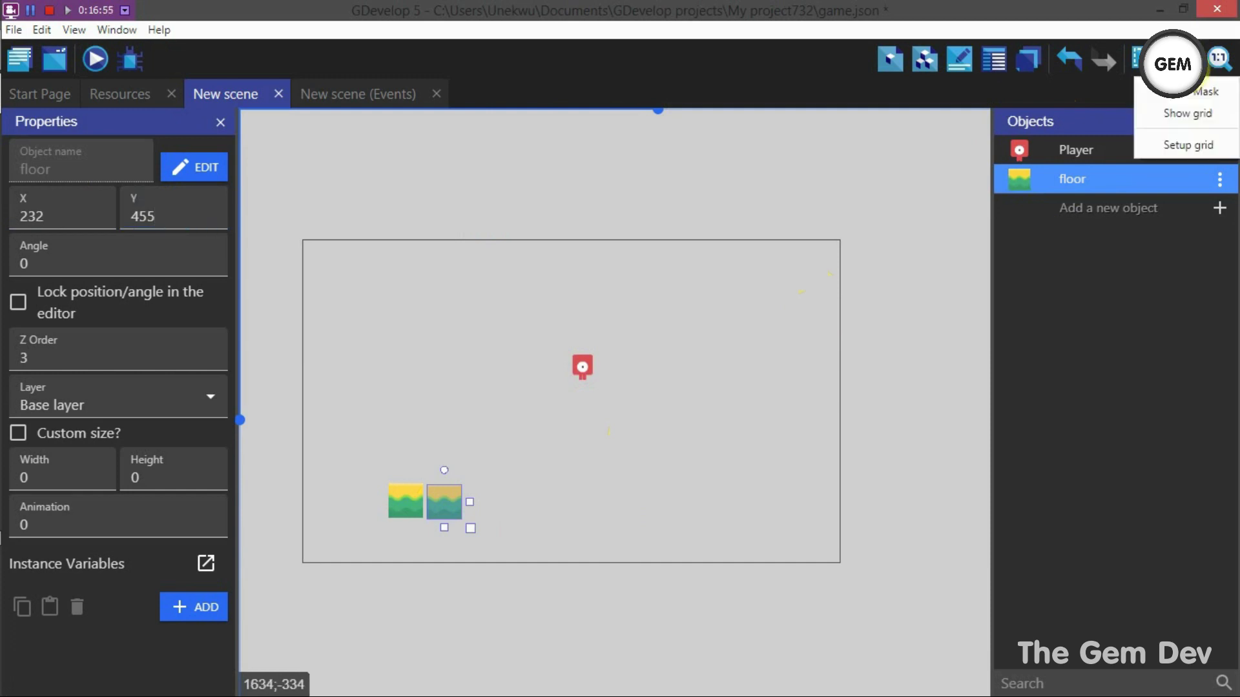
{"action": "left_click", "coordinate": [1201, 92]}
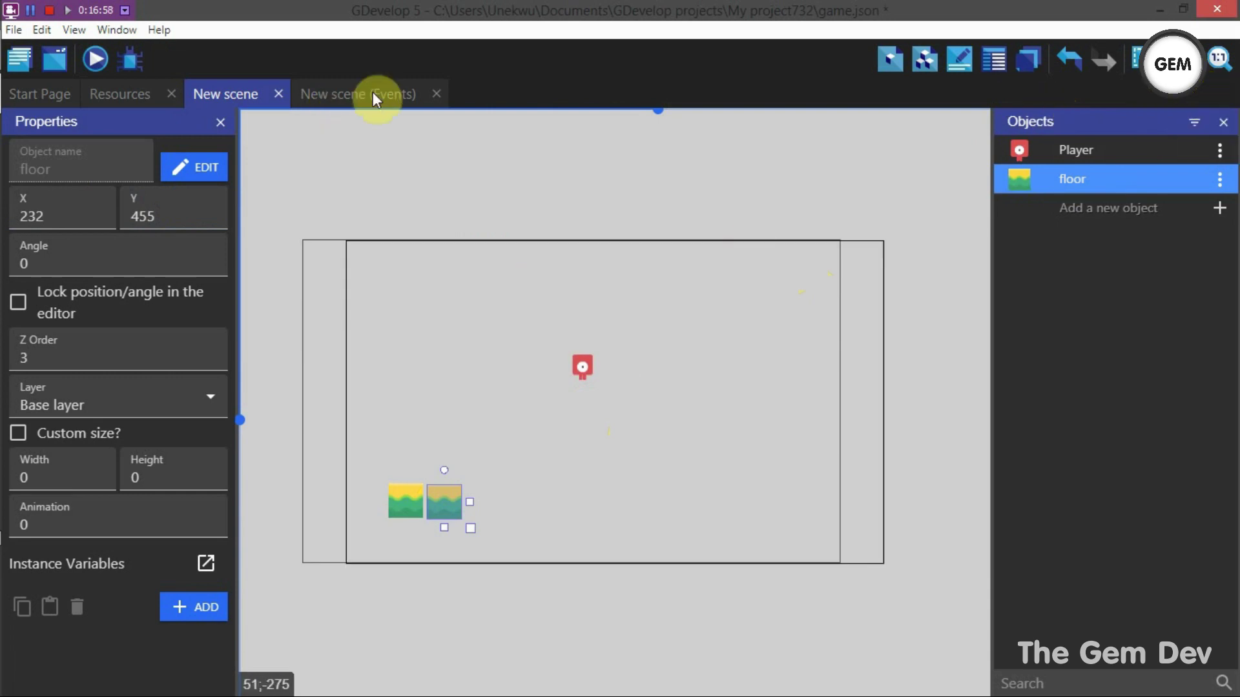
{"action": "left_click", "coordinate": [567, 266]}
{"action": "mouse_move", "coordinate": [567, 266]}
{"action": "middle_mouse_down"}
{"action": "mouse_move", "coordinate": [488, 480]}
{"action": "mouse_move", "coordinate": [903, 329]}
{"action": "mouse_move", "coordinate": [545, 174]}
{"action": "mouse_move", "coordinate": [504, 390]}
{"action": "mouse_move", "coordinate": [731, 237]}
{"action": "mouse_move", "coordinate": [635, 239]}
{"action": "middle_mouse_up"}
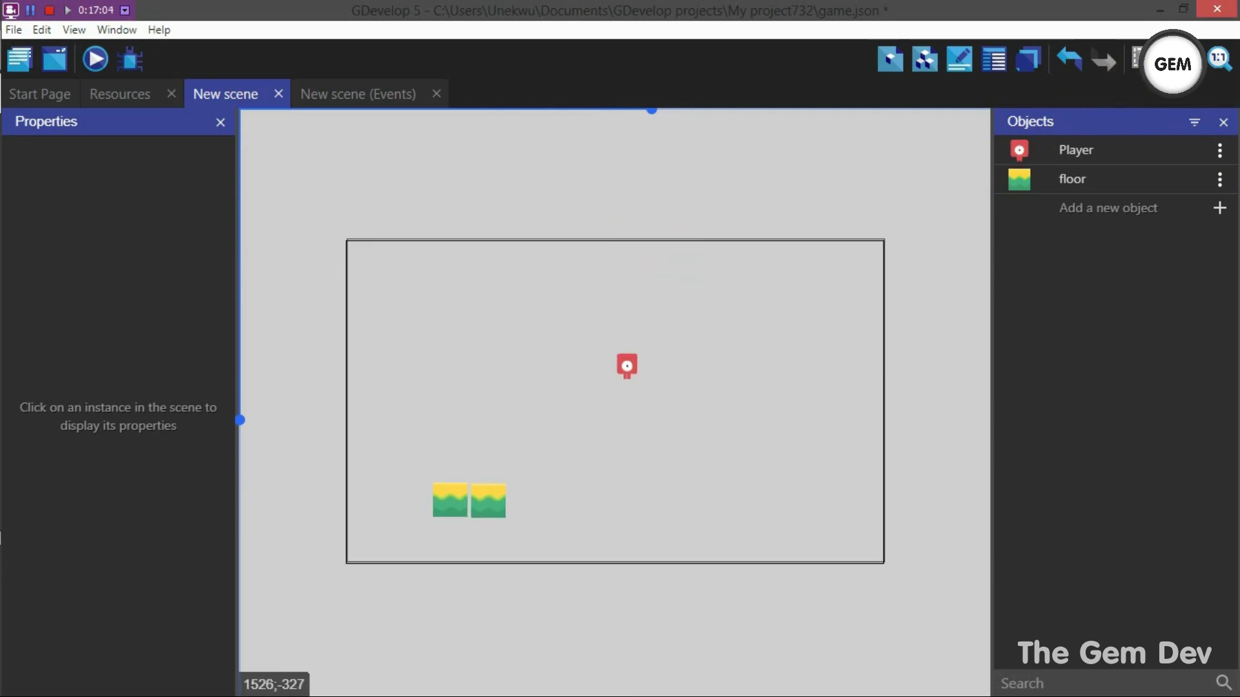
{"action": "left_click", "coordinate": [1138, 60]}
{"action": "left_click", "coordinate": [1176, 115]}
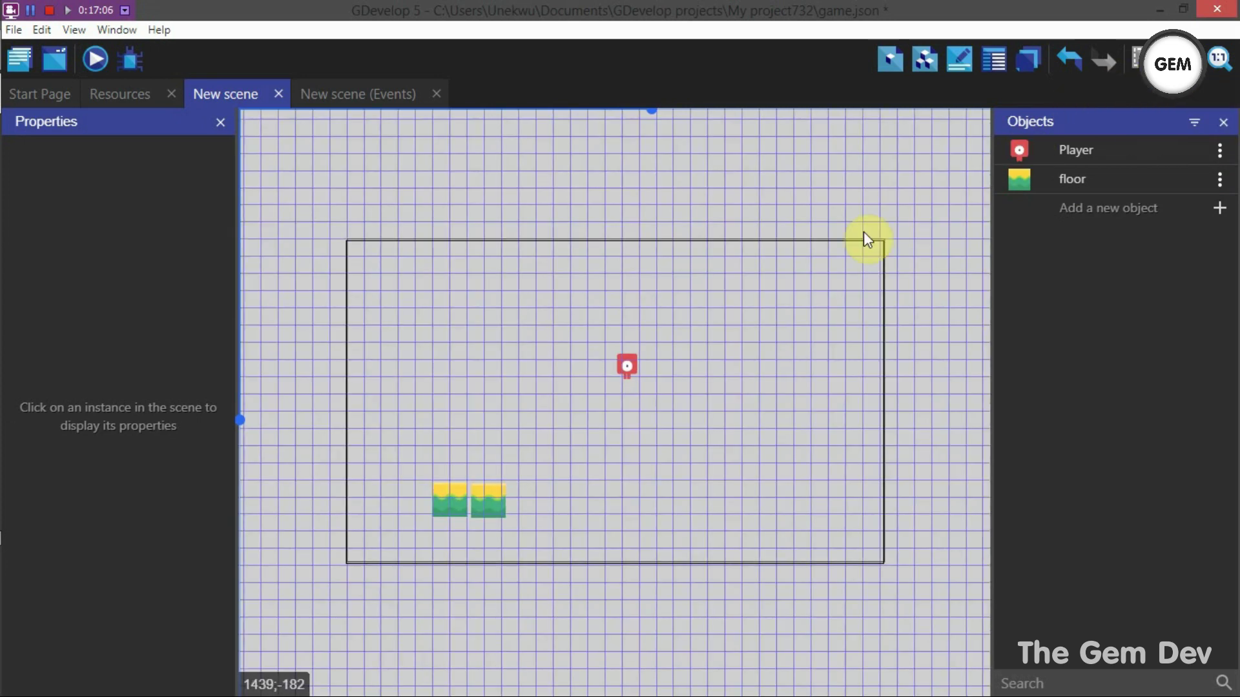
Snap both floor tiles to the grid side by side, with the first one at X 64, Y 448.
{"action": "scroll", "coordinate": [629, 323], "scroll_direction": "down", "scroll_amount": 2}
{"action": "scroll", "coordinate": [629, 326], "scroll_direction": "up", "scroll_amount": 2}
{"action": "middle_click_drag", "start_coordinate": [540, 393], "coordinate": [693, 313]}
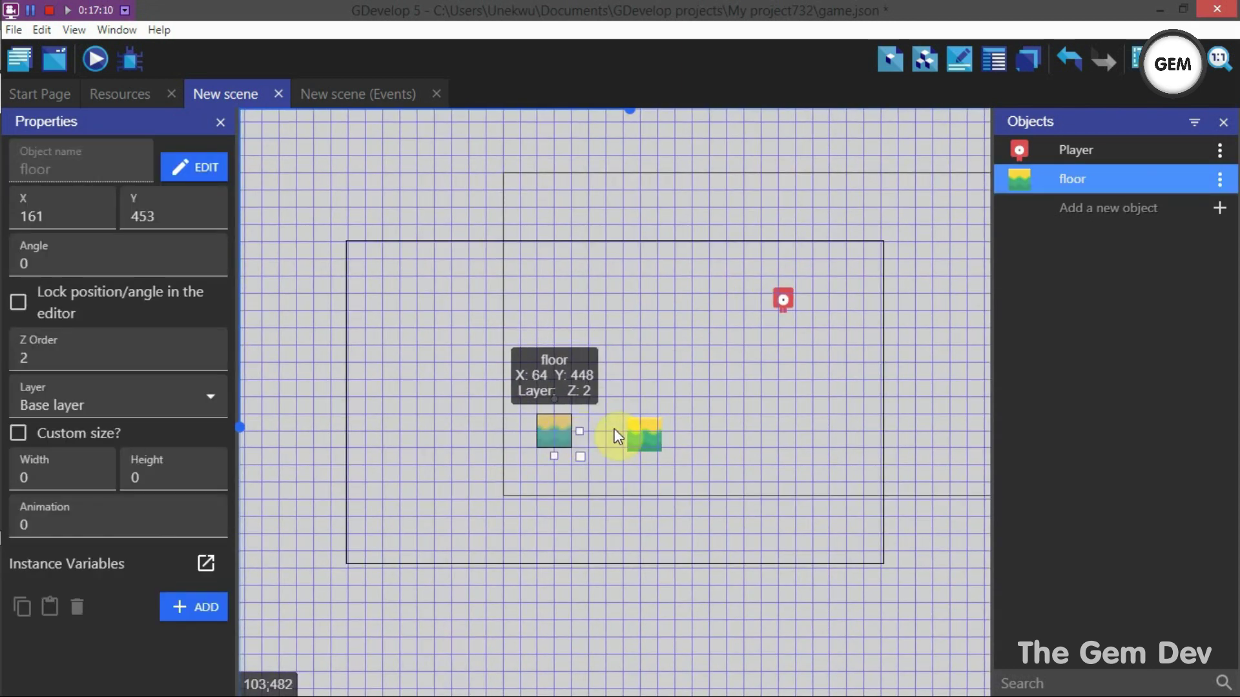
{"action": "left_click_drag", "start_coordinate": [645, 432], "coordinate": [596, 431]}
{"action": "left_click", "coordinate": [687, 410]}
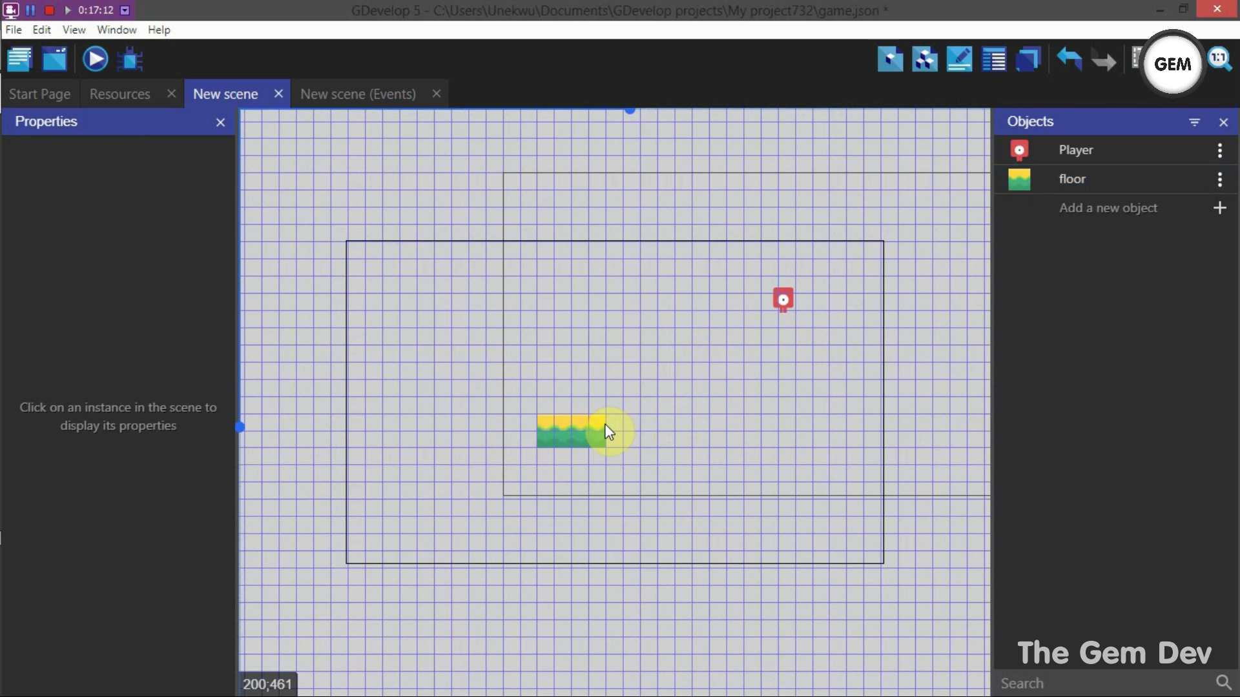
{"action": "left_click", "coordinate": [595, 430]}
{"action": "middle_click_drag", "start_coordinate": [723, 403], "coordinate": [549, 482]}
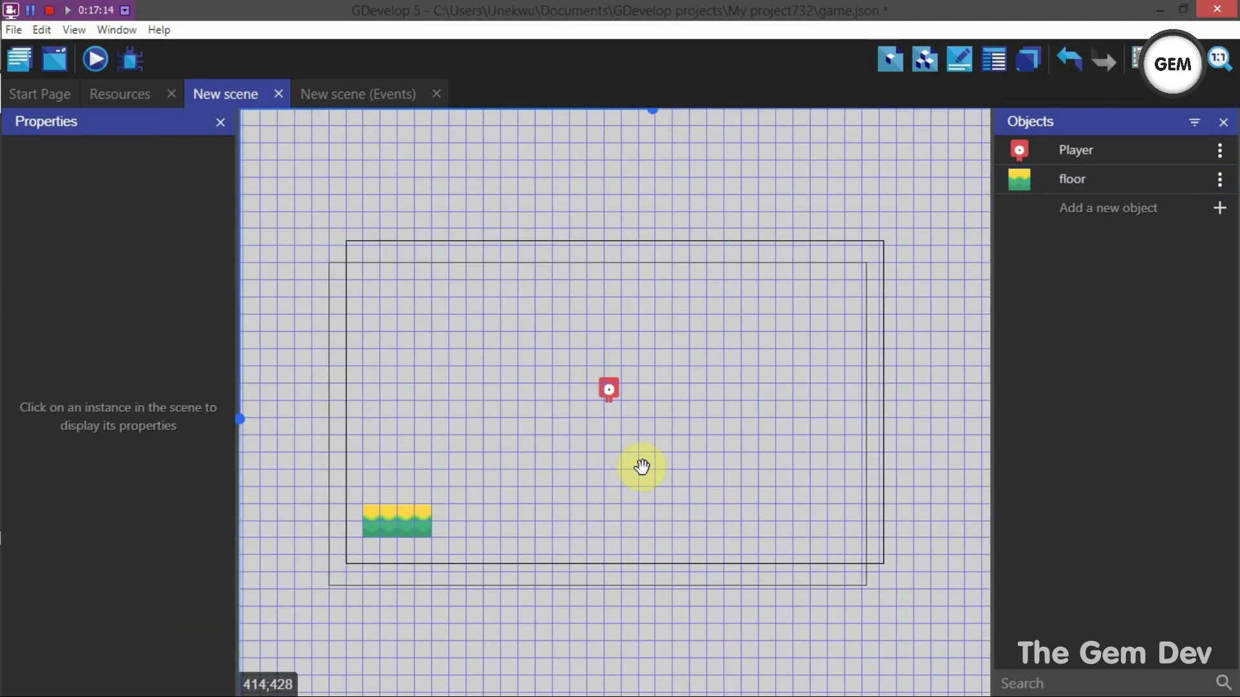
Set the grid's cell width and cell height to 64 pixels and apply the grid setup.
{"action": "scroll", "coordinate": [640, 465], "scroll_direction": "up", "scroll_amount": 1}
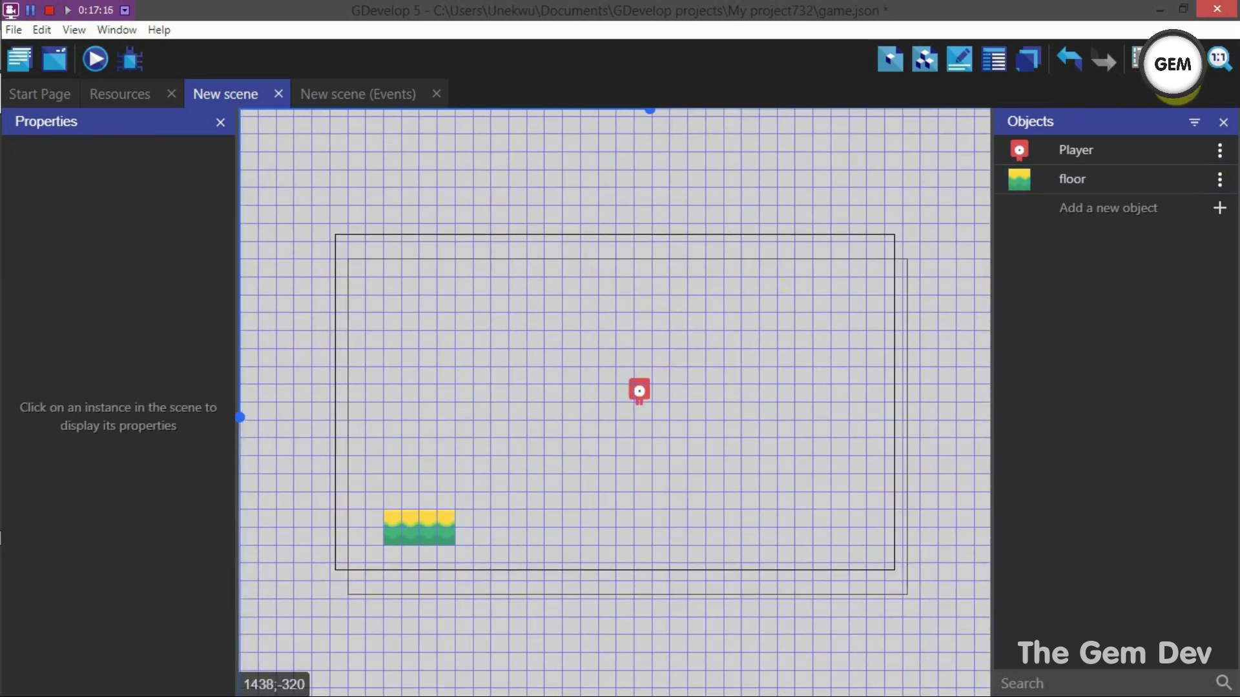
{"action": "left_click", "coordinate": [1172, 60]}
{"action": "left_click", "coordinate": [1166, 145]}
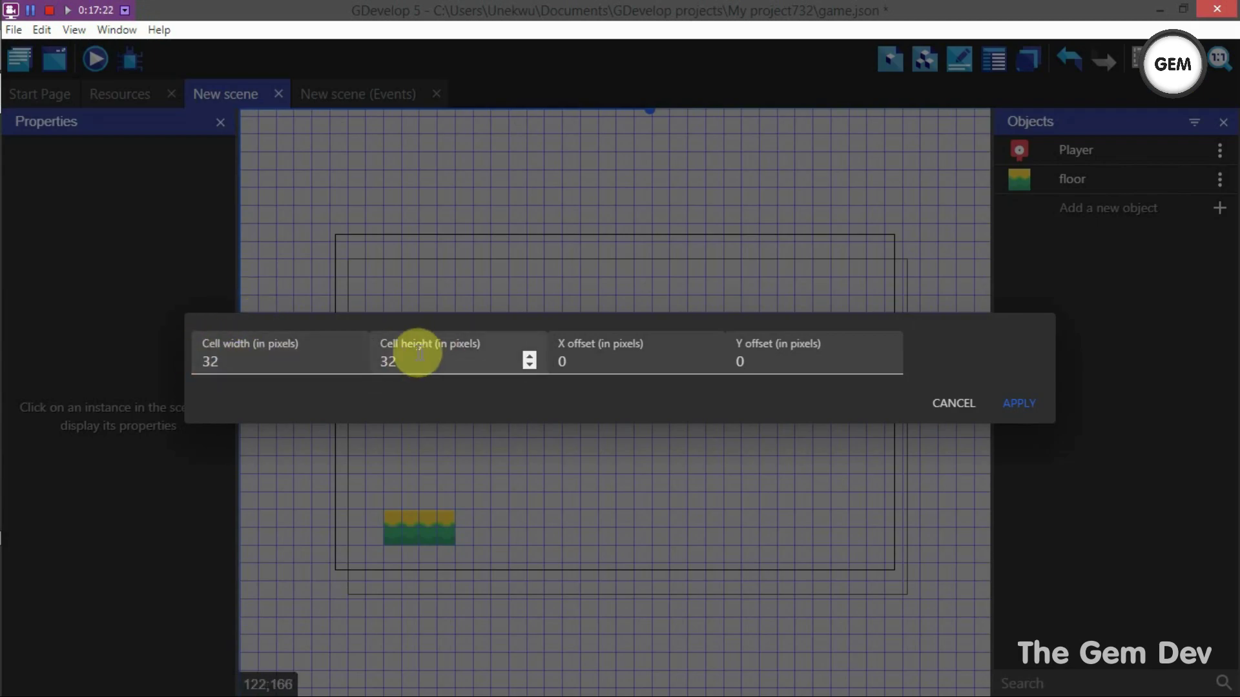
{"action": "left_click", "coordinate": [602, 355]}
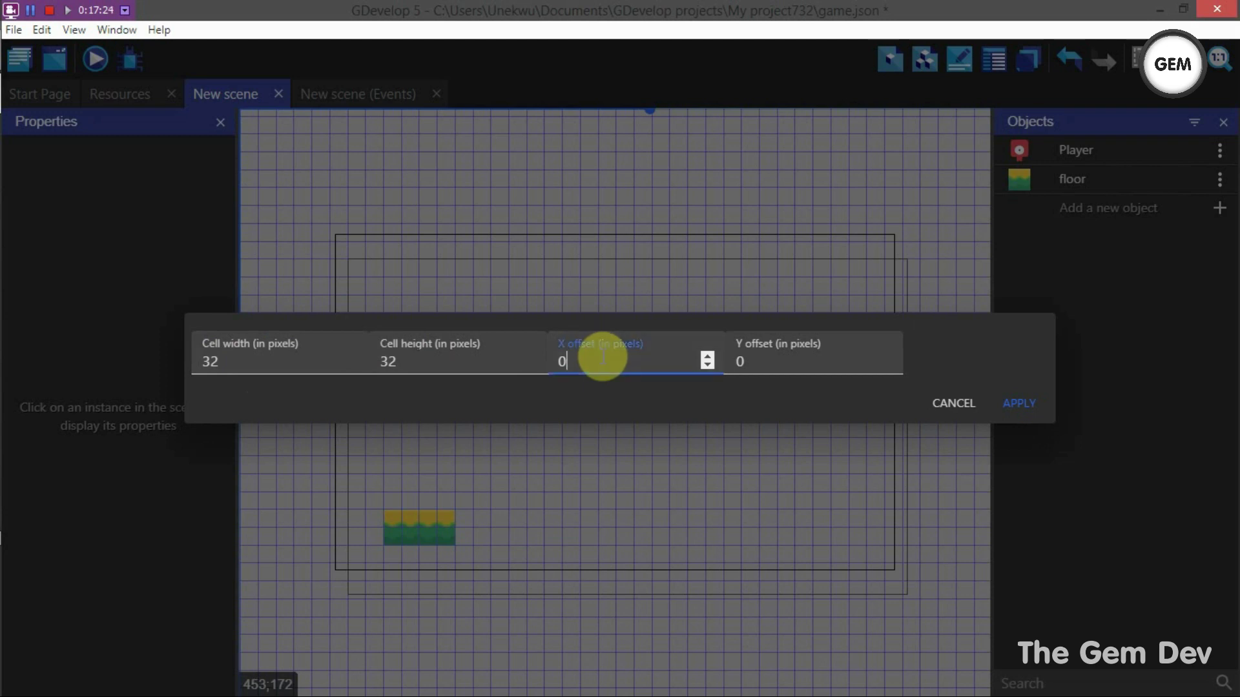
{"action": "left_click", "coordinate": [780, 369]}
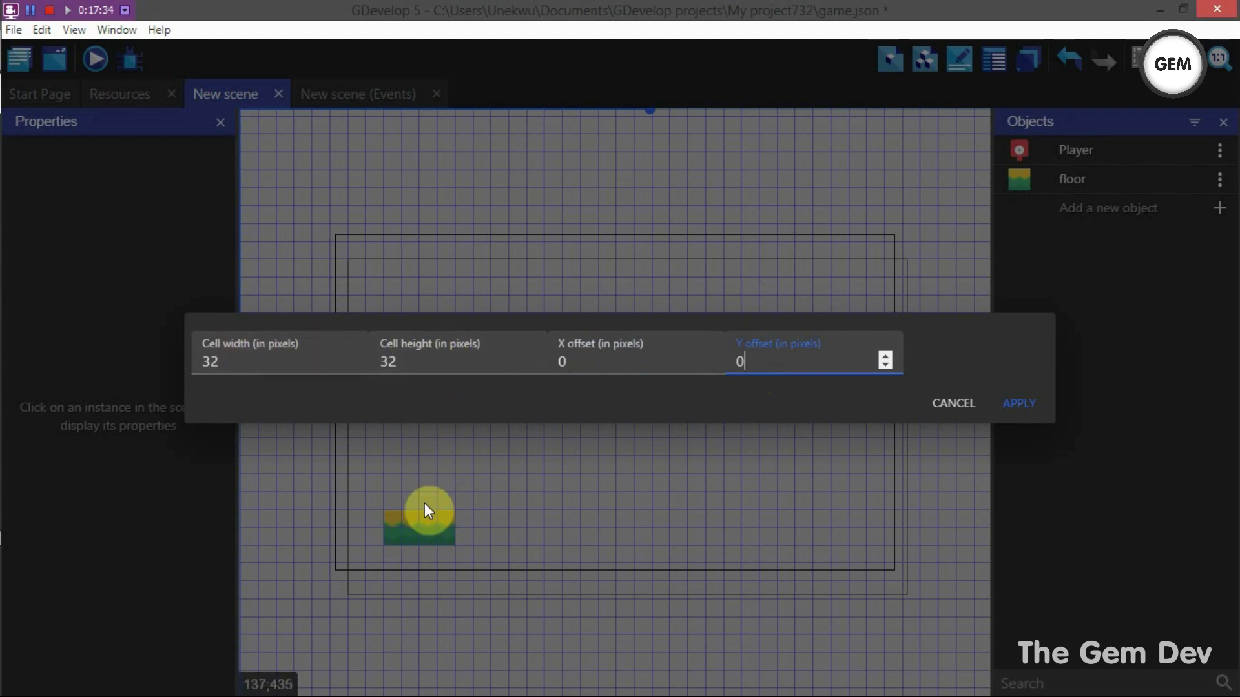
{"action": "double_click", "coordinate": [276, 362]}
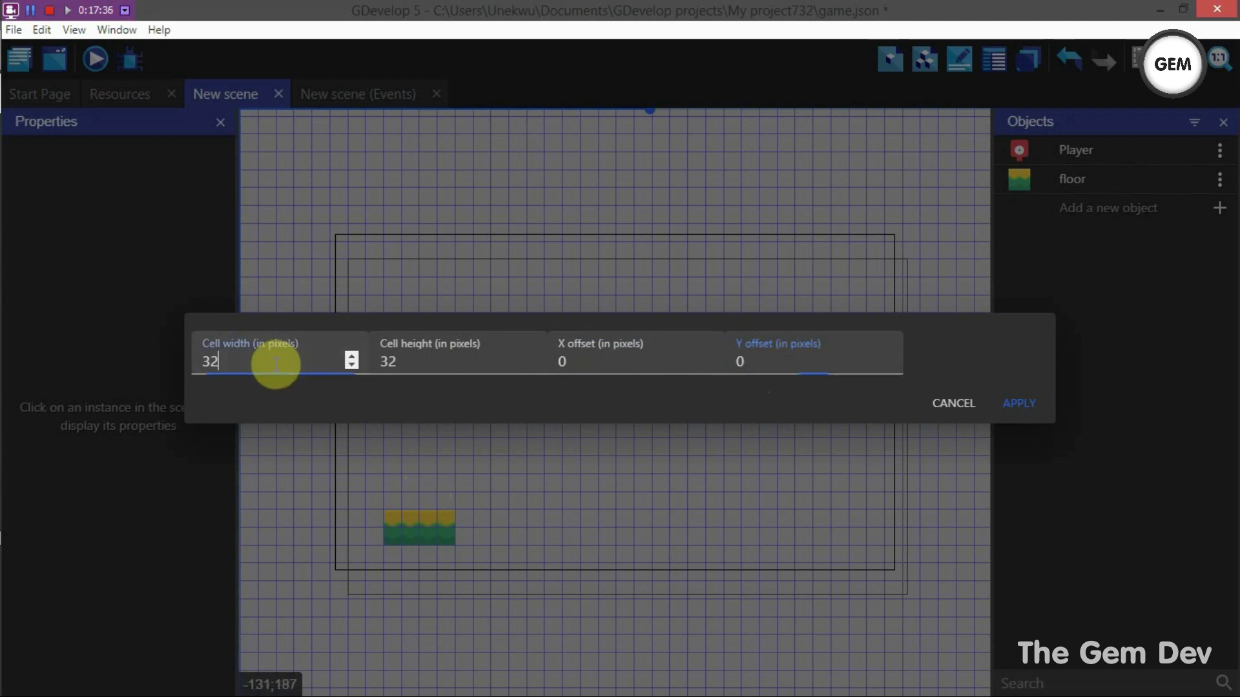
{"action": "type", "text": "54"}
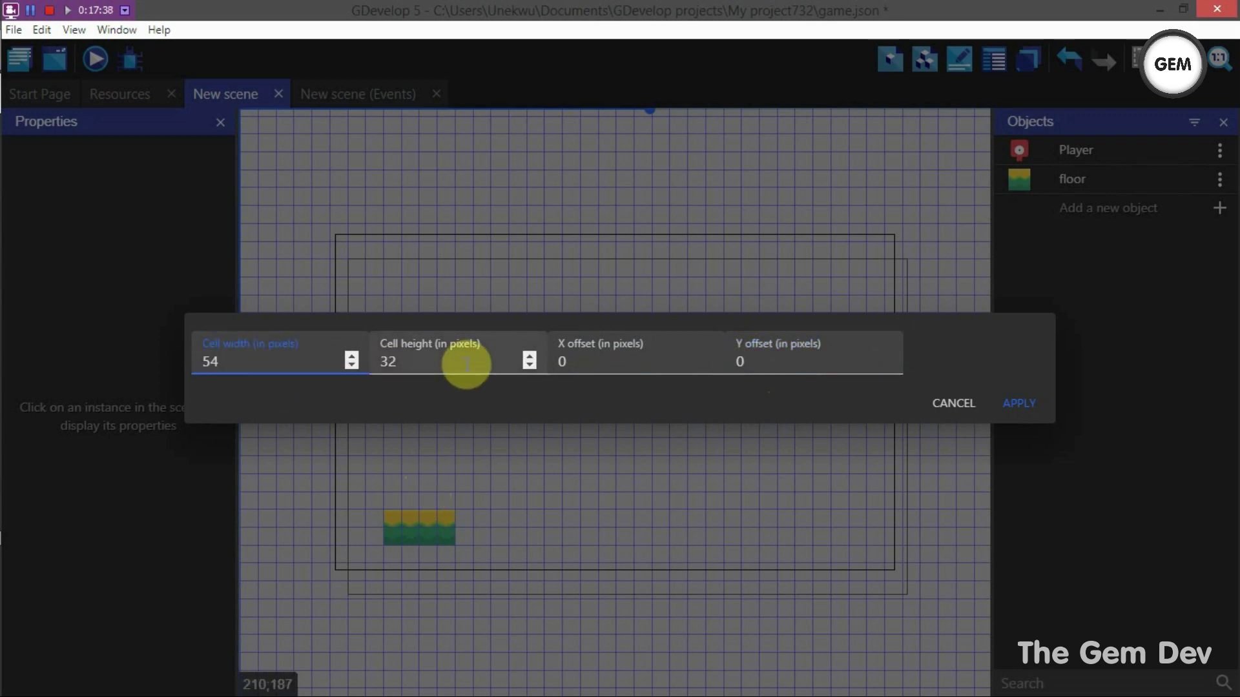
{"action": "double_click", "coordinate": [467, 362]}
{"action": "type", "text": "64"}
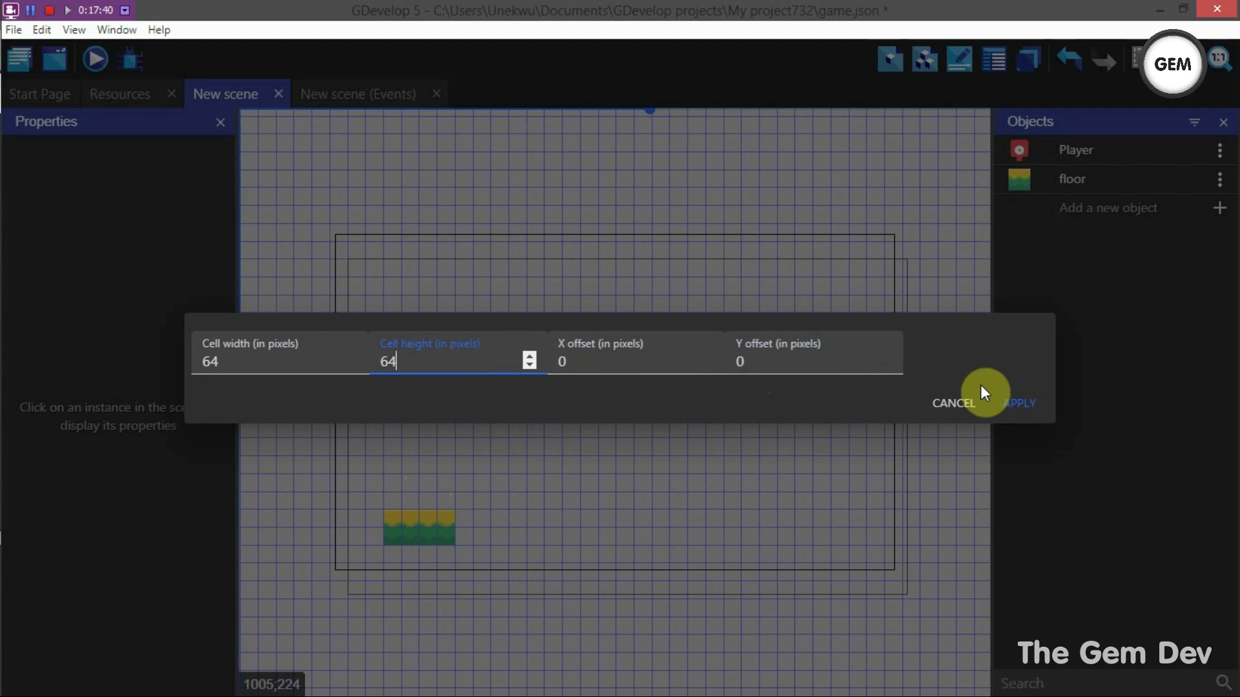
{"action": "left_click", "coordinate": [1024, 403]}
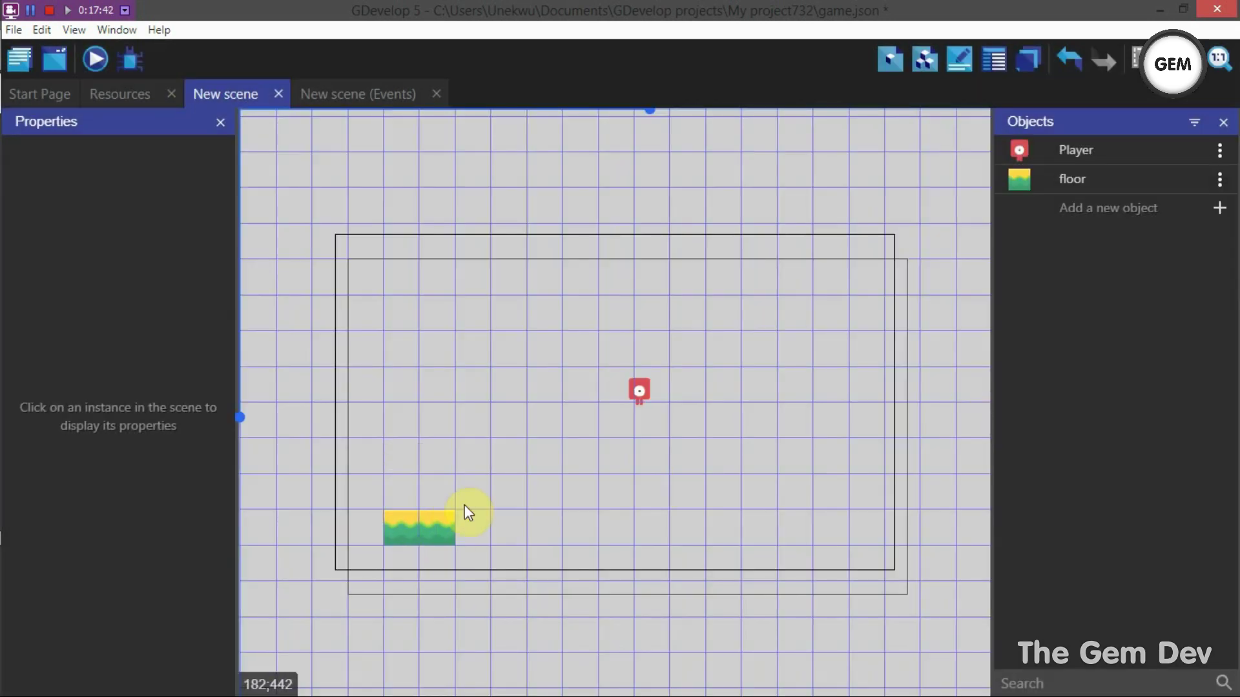
Extend the floor row to eight adjoining tiles and place one more tile a cell higher just past the row's right end.
{"action": "middle_click_drag", "start_coordinate": [584, 459], "coordinate": [551, 435]}
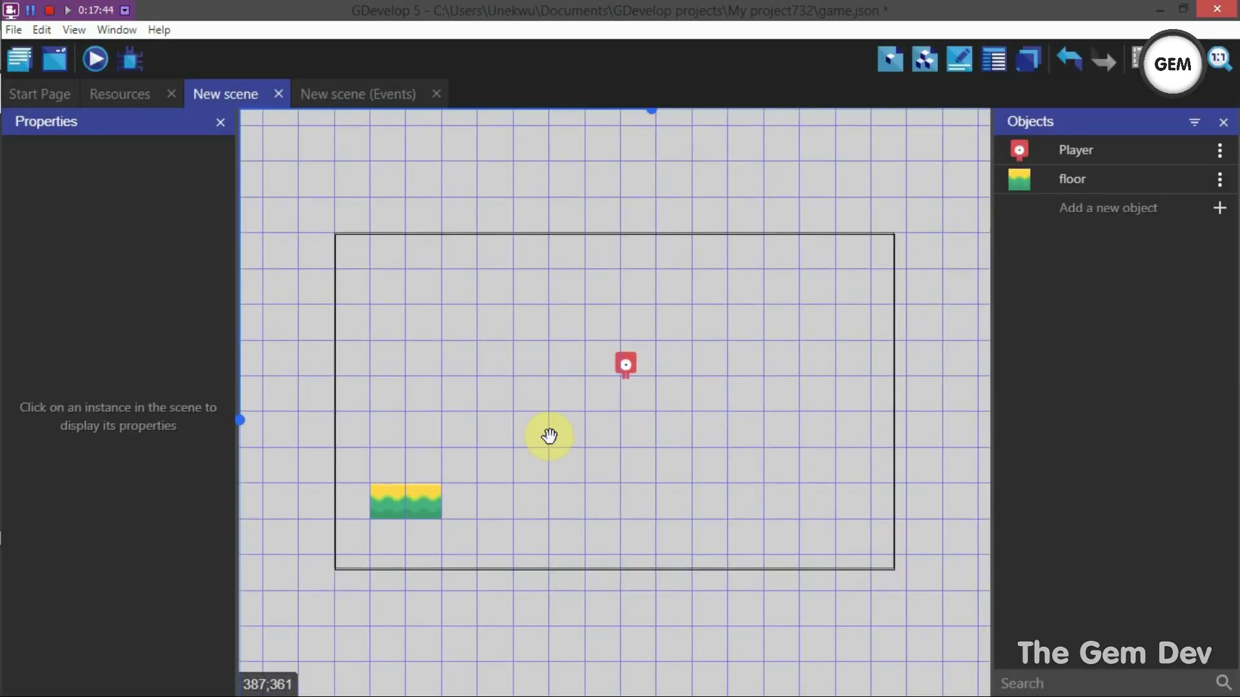
{"action": "middle_click_drag", "start_coordinate": [522, 488], "coordinate": [513, 491]}
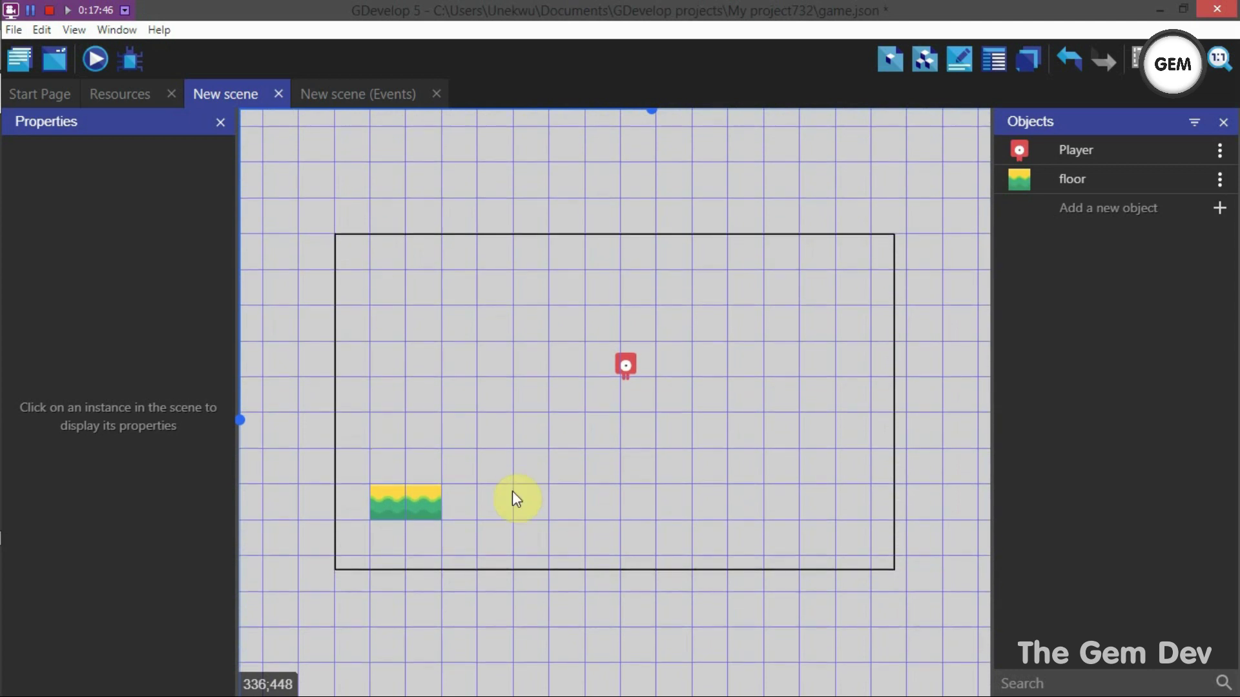
{"action": "left_click", "coordinate": [431, 513]}
{"action": "left_click", "coordinate": [604, 481]}
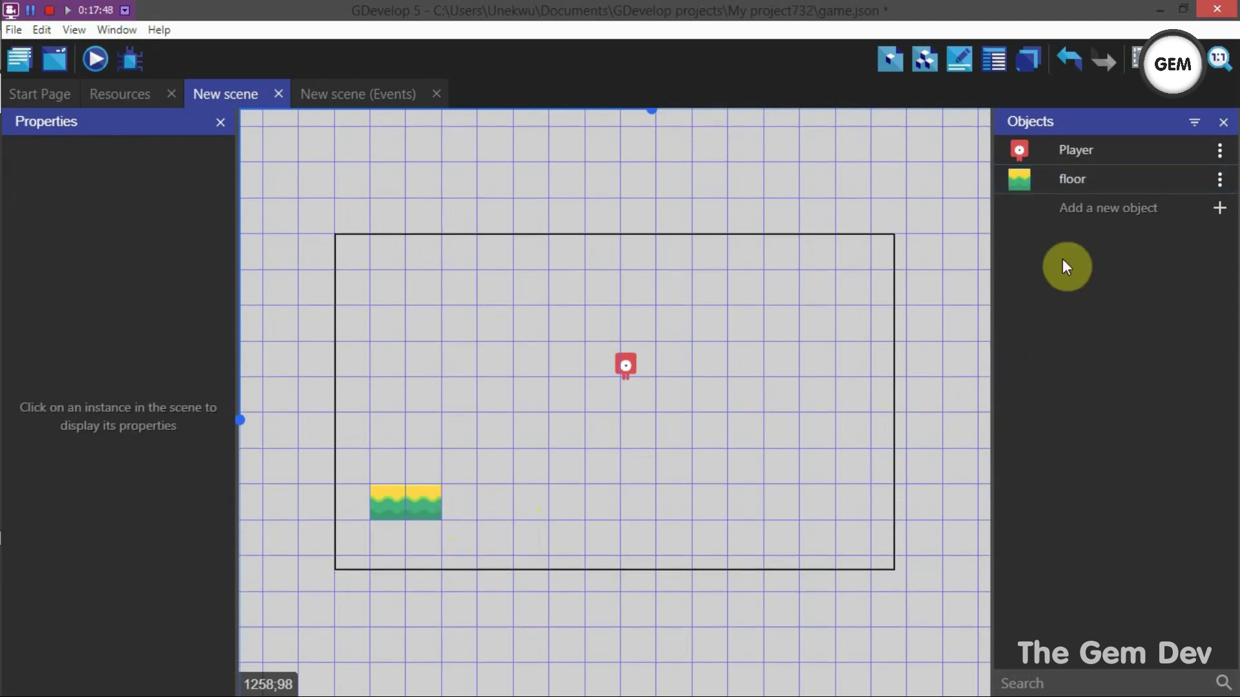
{"action": "left_click_drag", "start_coordinate": [1063, 177], "coordinate": [447, 496]}
{"action": "left_click_drag", "start_coordinate": [1090, 169], "coordinate": [519, 505]}
{"action": "left_click_drag", "start_coordinate": [1106, 176], "coordinate": [557, 502]}
{"action": "left_click_drag", "start_coordinate": [1090, 169], "coordinate": [554, 505]}
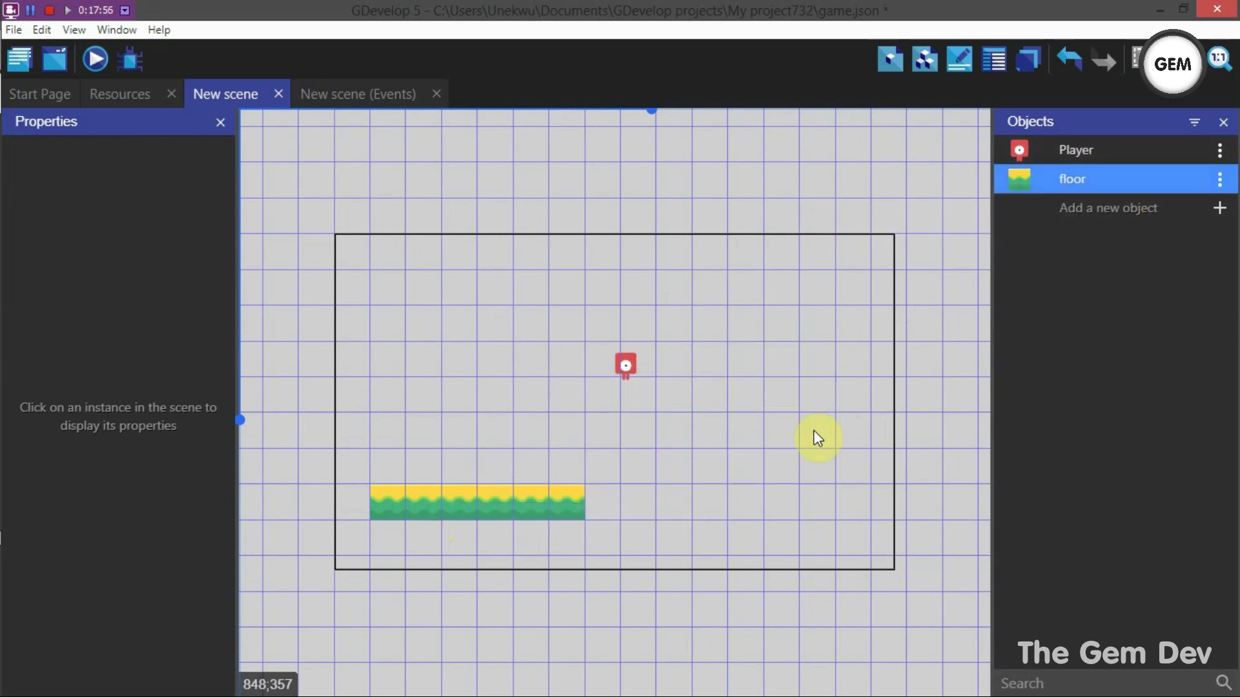
{"action": "left_click_drag", "start_coordinate": [1082, 172], "coordinate": [665, 516]}
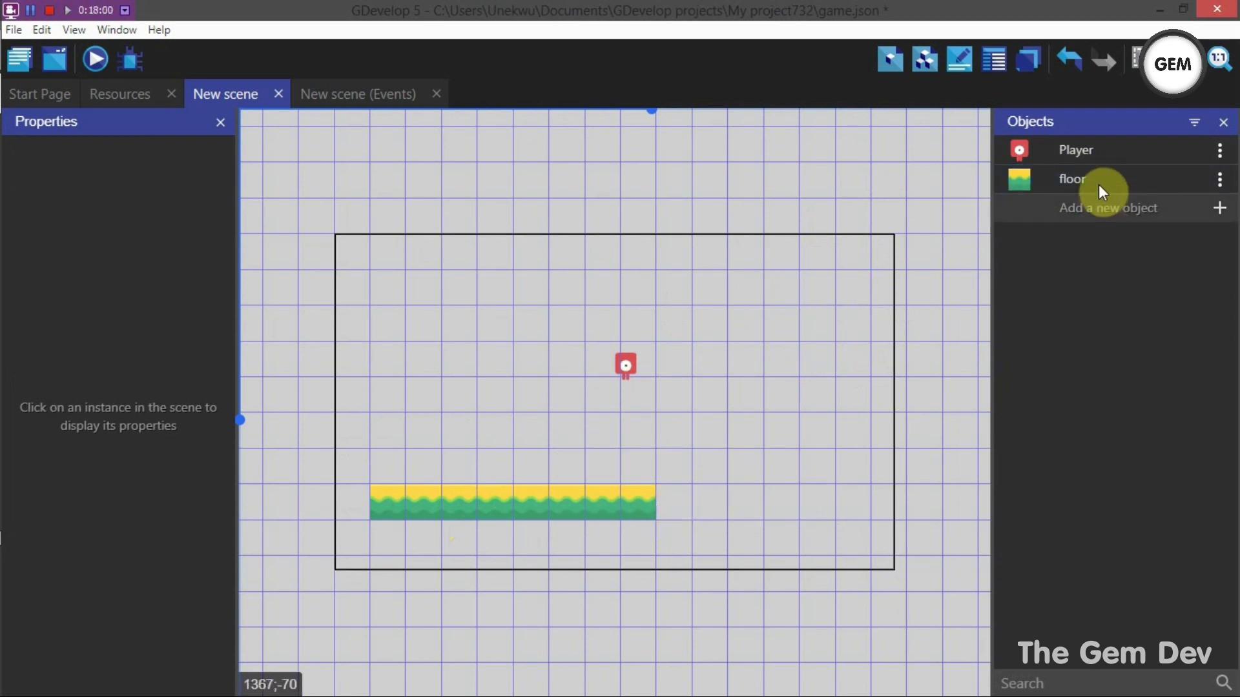
{"action": "left_click_drag", "start_coordinate": [1098, 184], "coordinate": [707, 504]}
{"action": "left_click", "coordinate": [837, 431]}
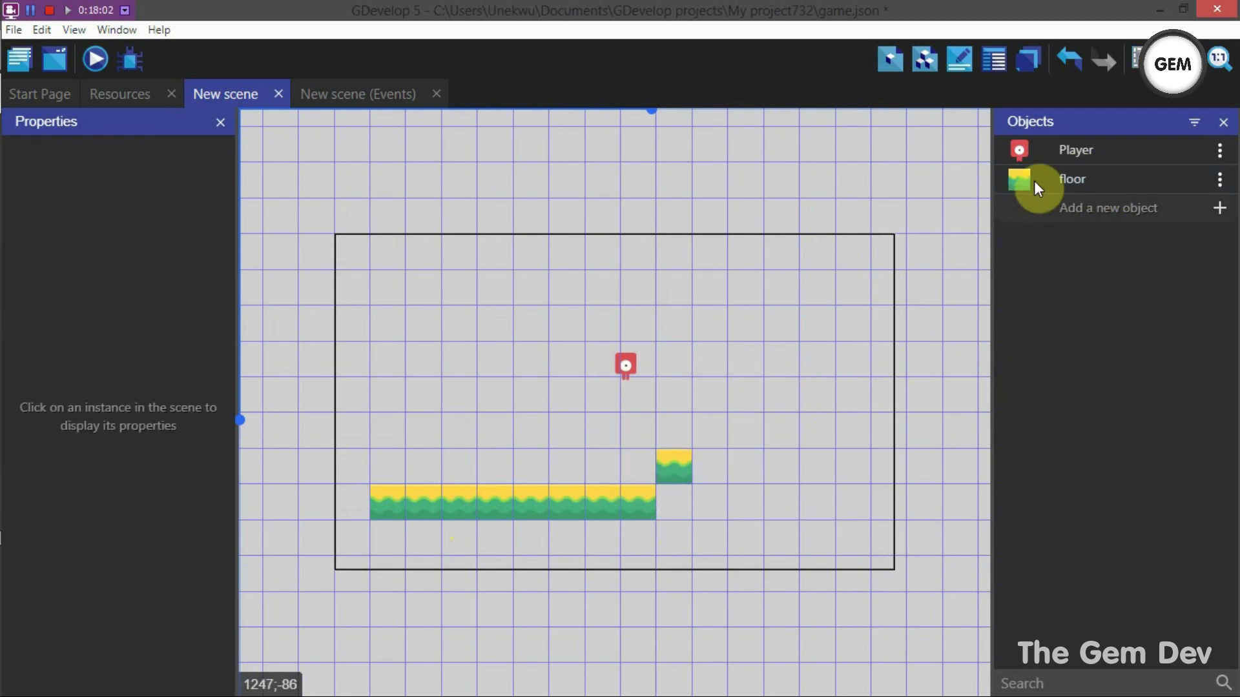
Extend the ground row by placing more floor tiles end to end until it is thirteen tiles wide.
{"action": "left_click_drag", "start_coordinate": [1030, 183], "coordinate": [870, 416]}
{"action": "left_click", "coordinate": [817, 459]}
{"action": "left_click", "coordinate": [717, 401]}
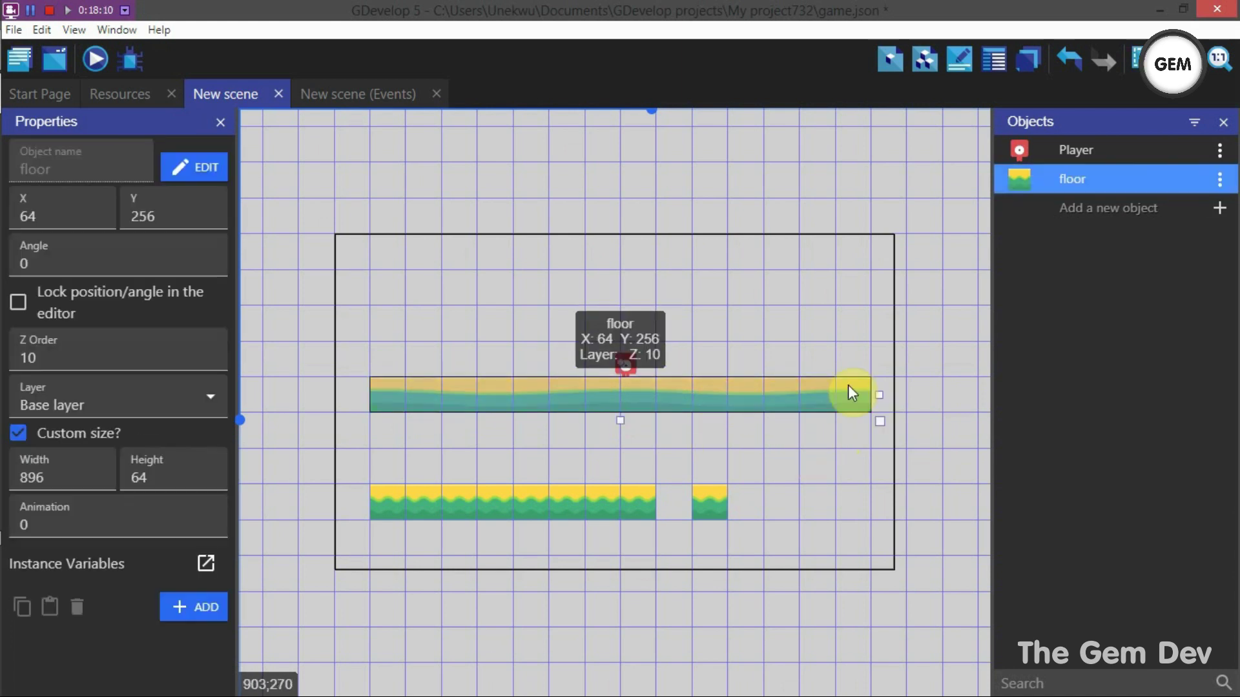
{"action": "left_click_drag", "start_coordinate": [875, 397], "coordinate": [694, 515]}
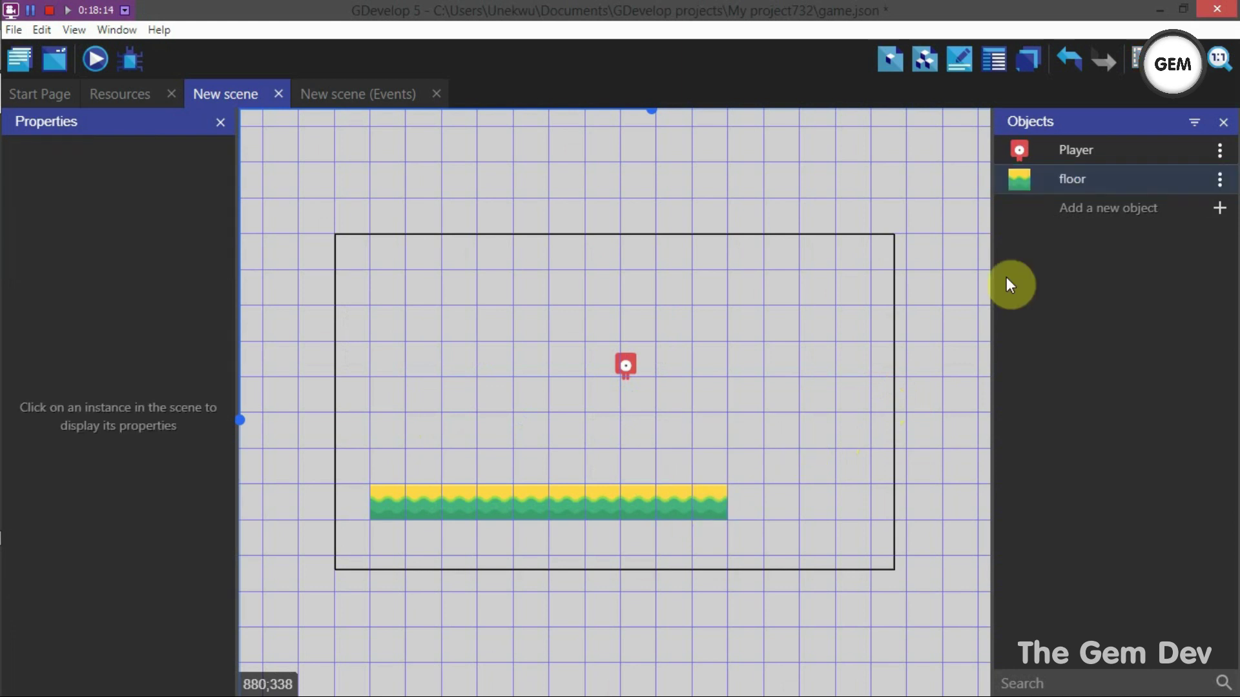
{"action": "left_click_drag", "start_coordinate": [1079, 177], "coordinate": [766, 498]}
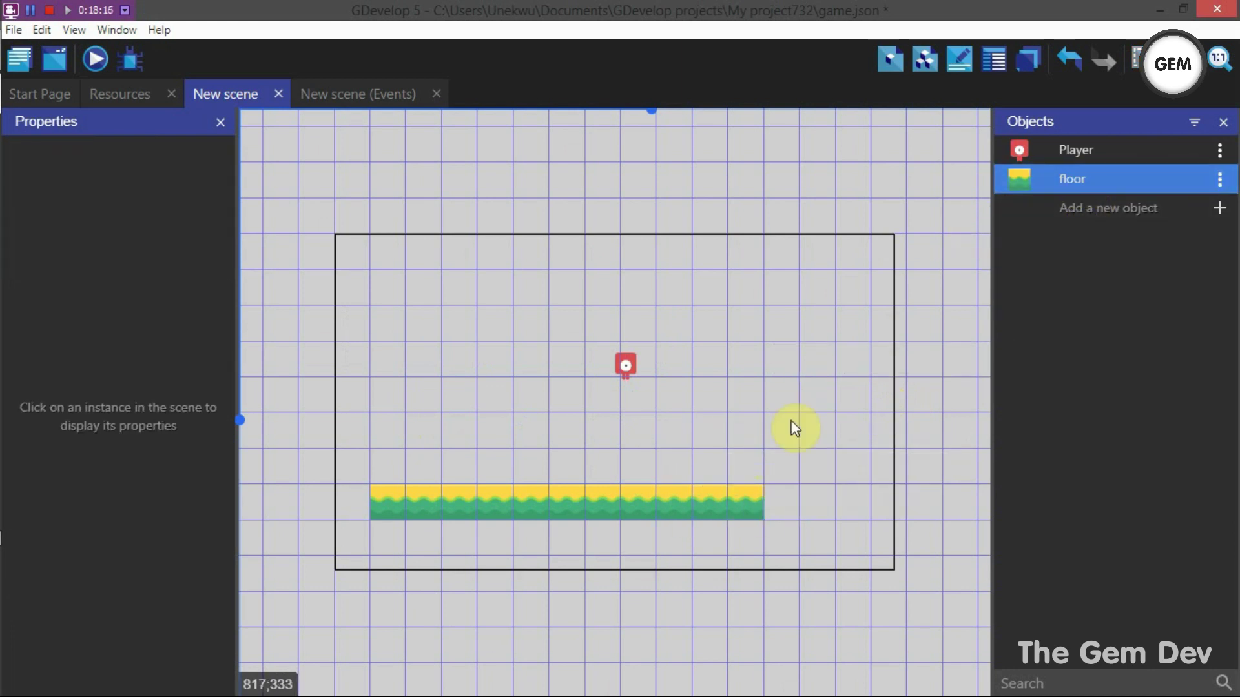
{"action": "left_click_drag", "start_coordinate": [1098, 177], "coordinate": [828, 512]}
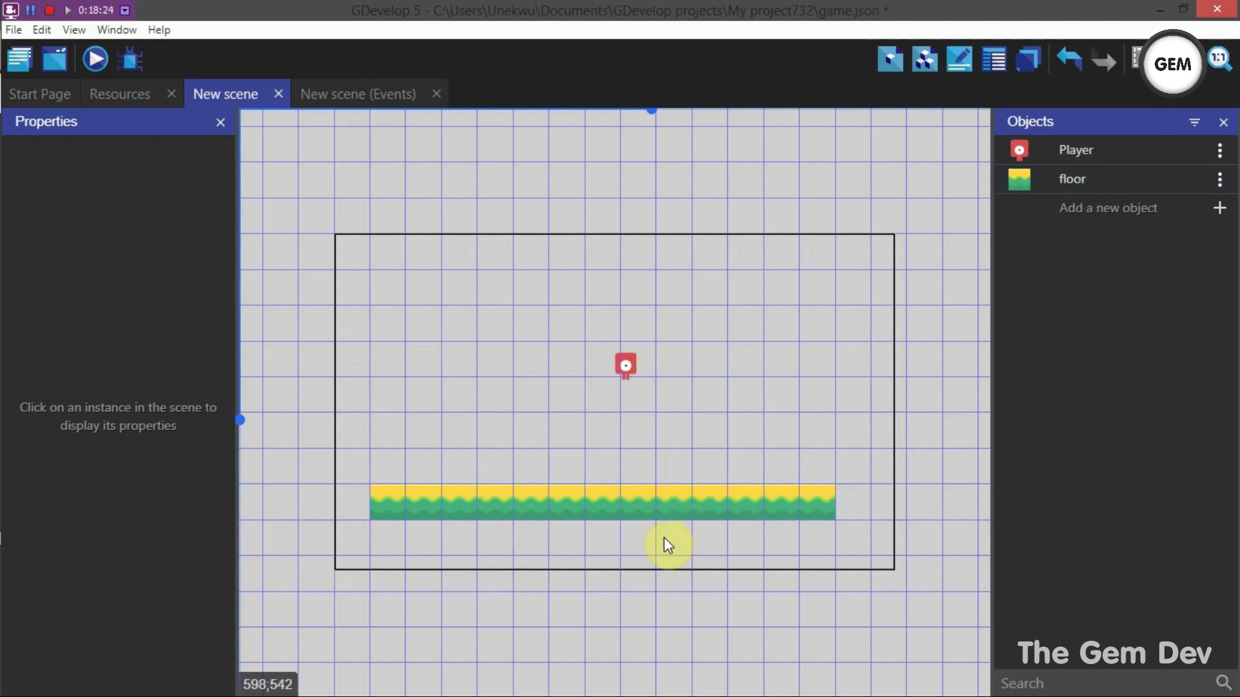
Add a Tiled Sprite object named floor_lower with the tileYellow_04 image, copying the image into the project folder.
{"action": "left_click", "coordinate": [1099, 207]}
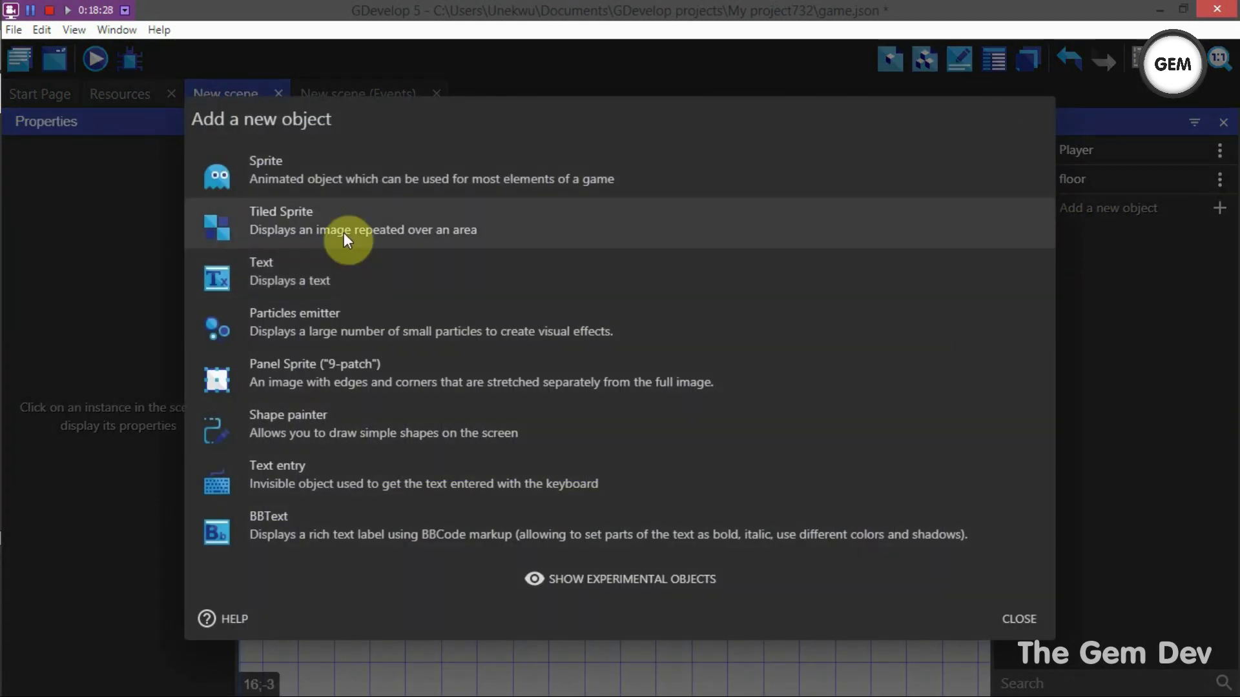
{"action": "left_click", "coordinate": [344, 233]}
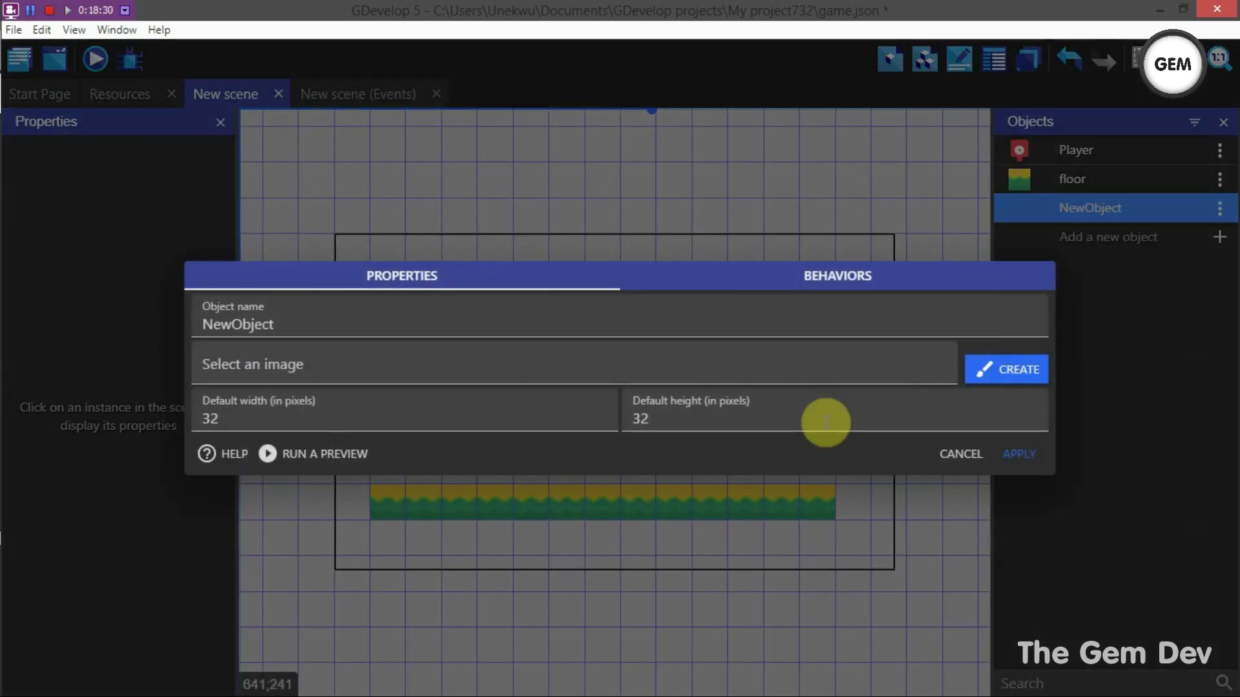
{"action": "left_click", "coordinate": [789, 352]}
{"action": "left_click", "coordinate": [328, 415]}
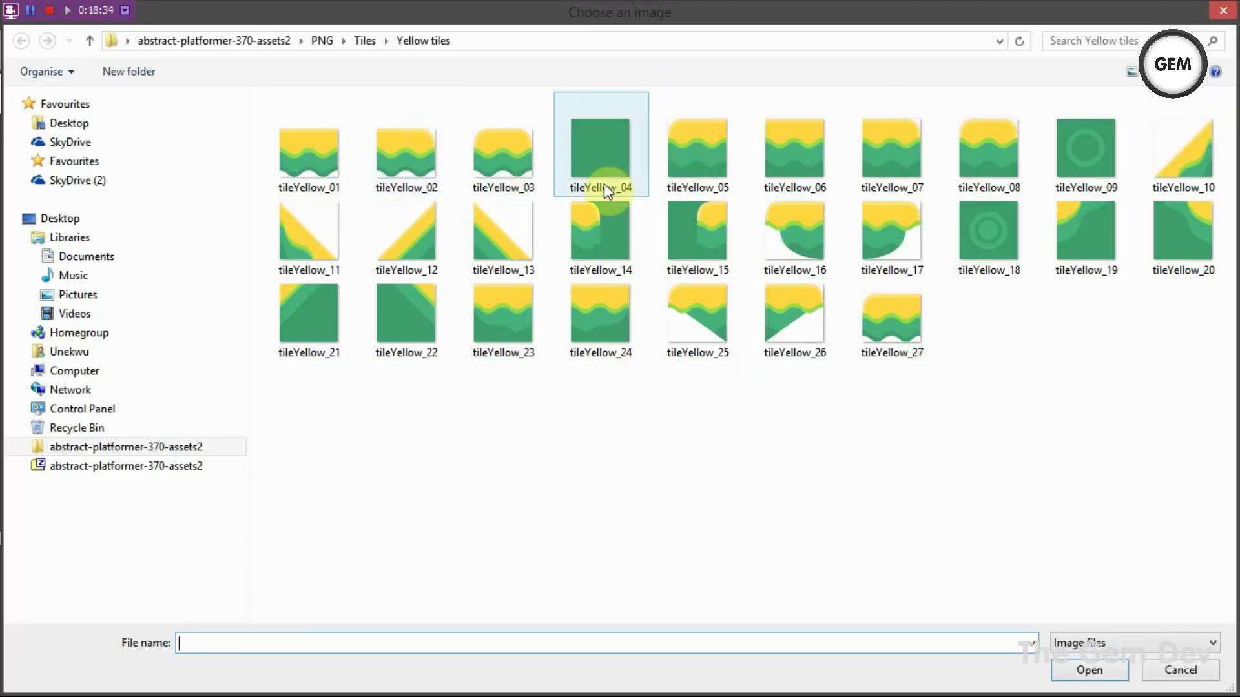
{"action": "double_click", "coordinate": [598, 147]}
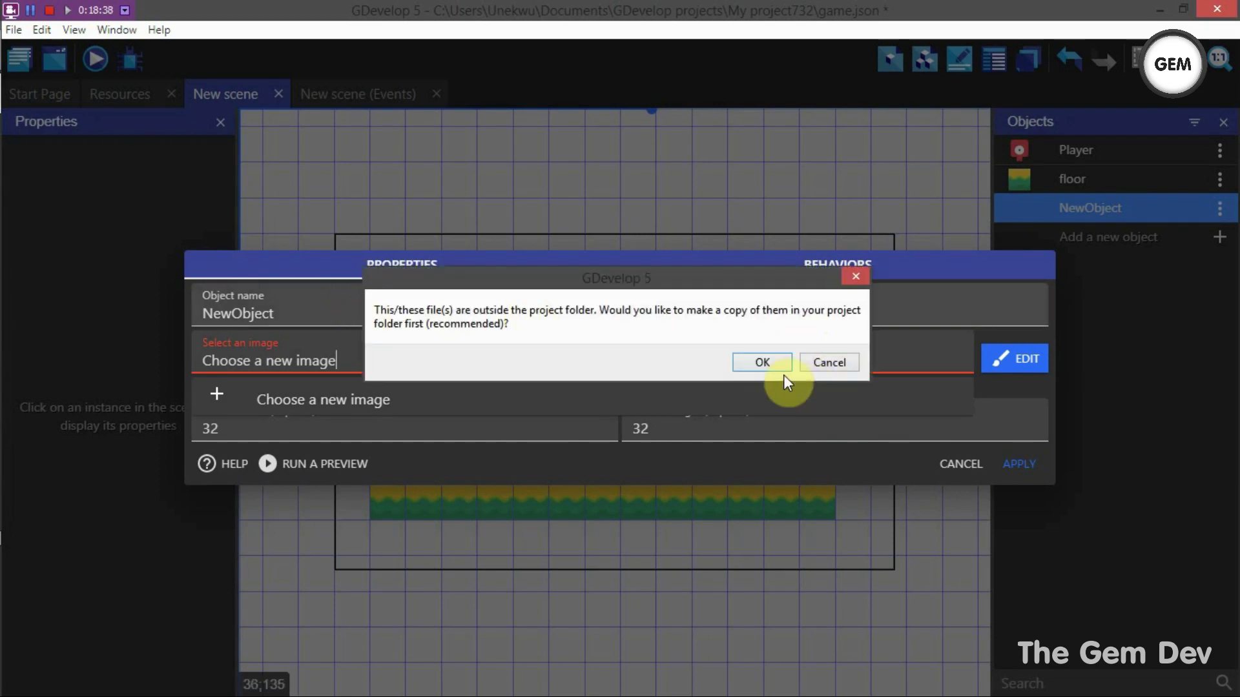
{"action": "left_click", "coordinate": [754, 362]}
{"action": "left_click", "coordinate": [417, 303]}
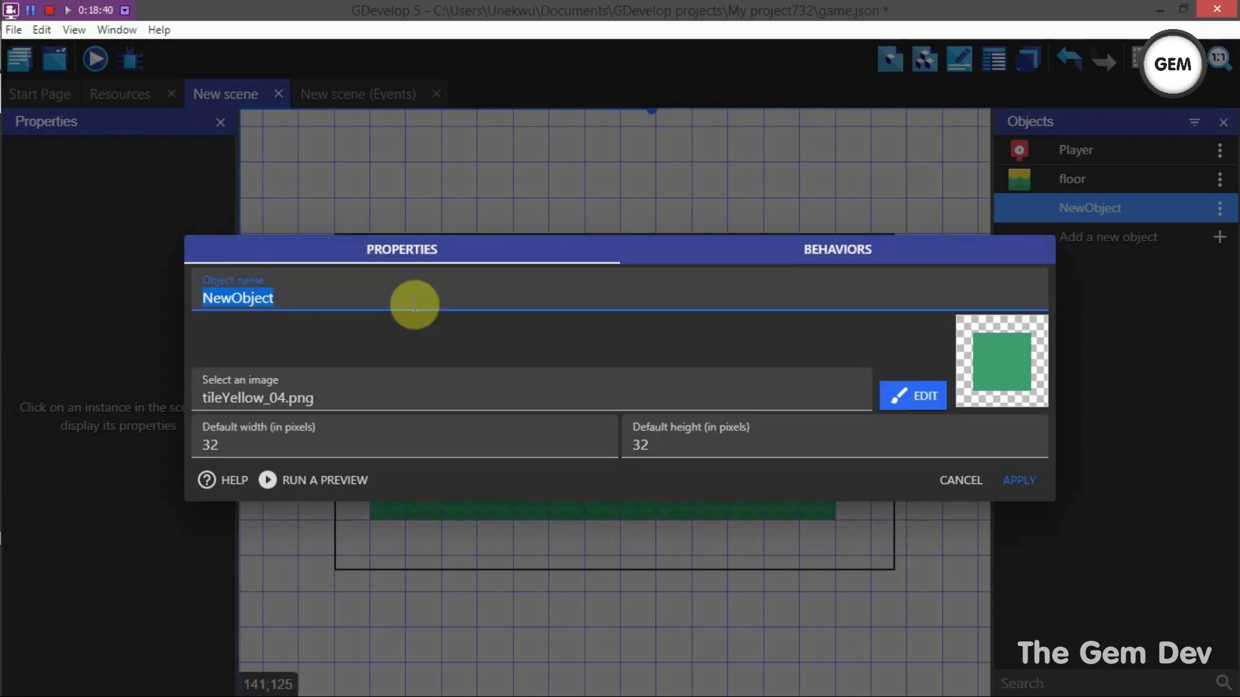
{"action": "type", "text": "floor_lower"}
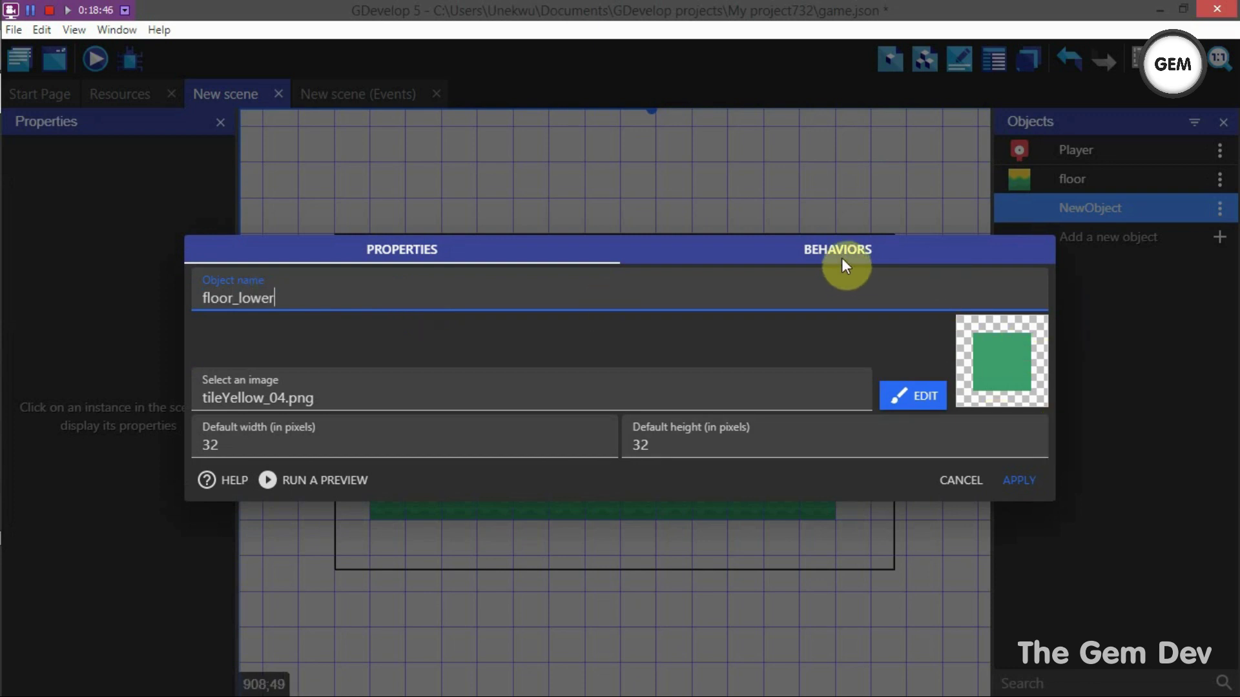
{"action": "left_click", "coordinate": [1010, 481]}
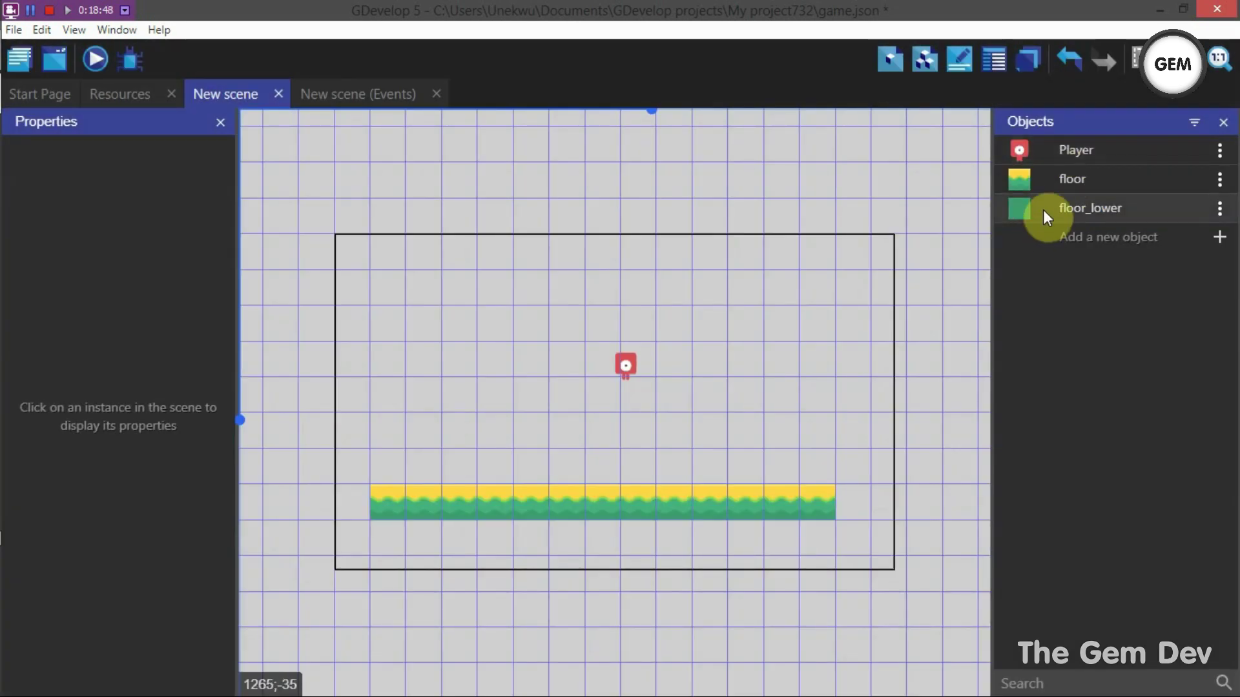
Place a floor_lower tile beneath the ground row's first tile, check its object settings, and move it to X 320, Y 128.
{"action": "left_click_drag", "start_coordinate": [1044, 209], "coordinate": [381, 544]}
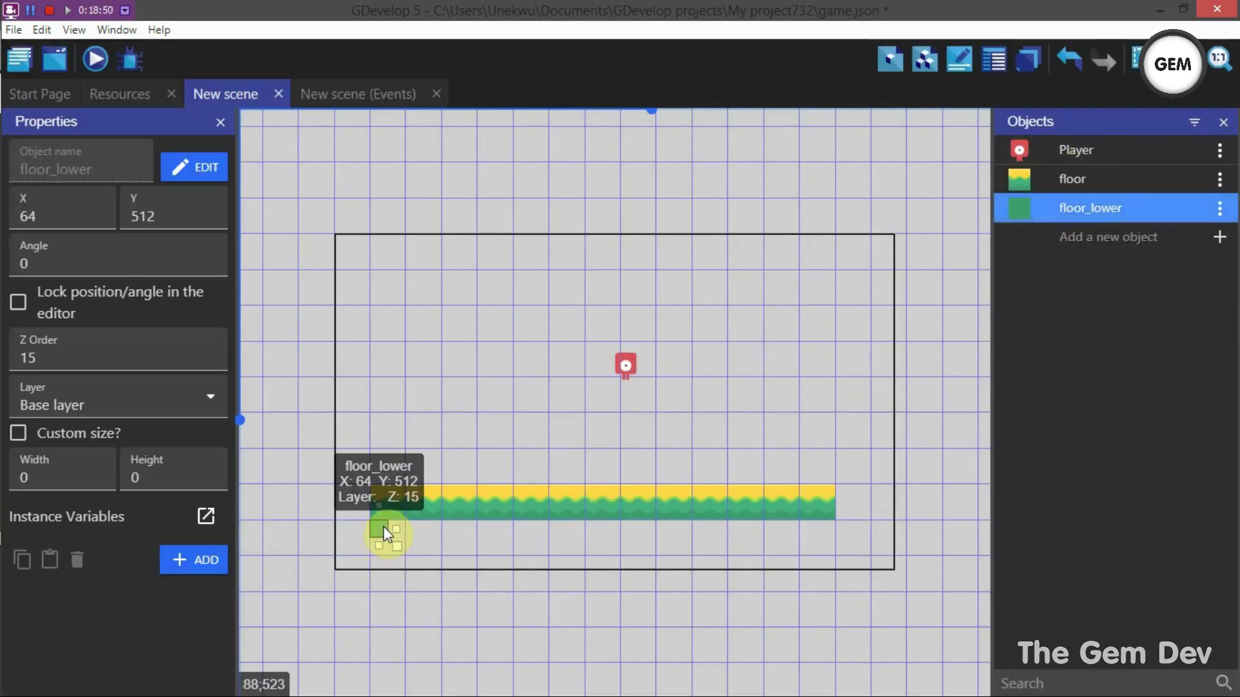
{"action": "double_click", "coordinate": [380, 536]}
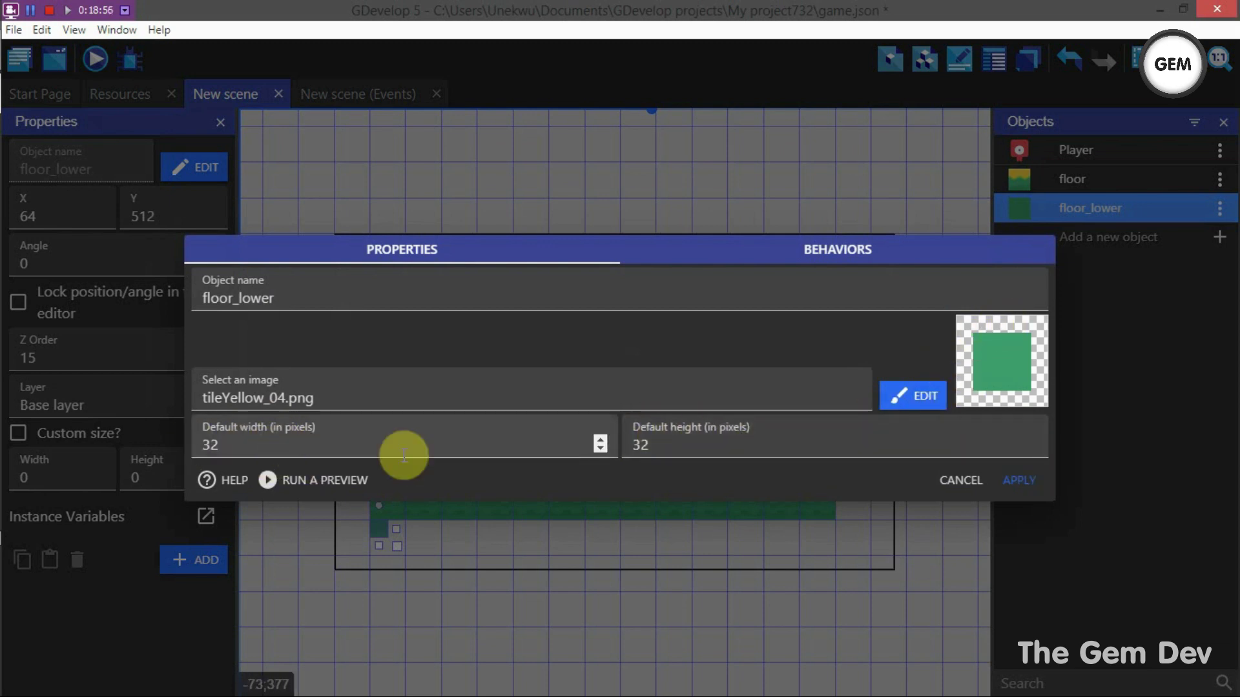
{"action": "left_click", "coordinate": [1023, 484]}
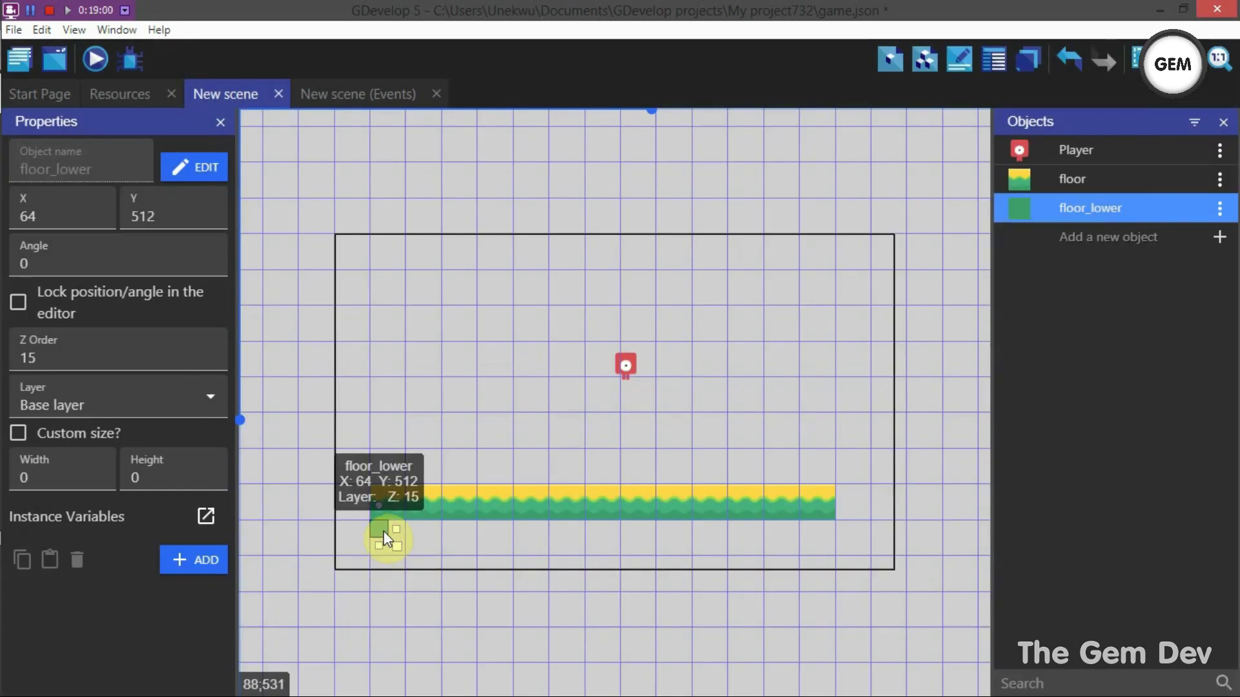
{"action": "left_click_drag", "start_coordinate": [384, 535], "coordinate": [529, 347]}
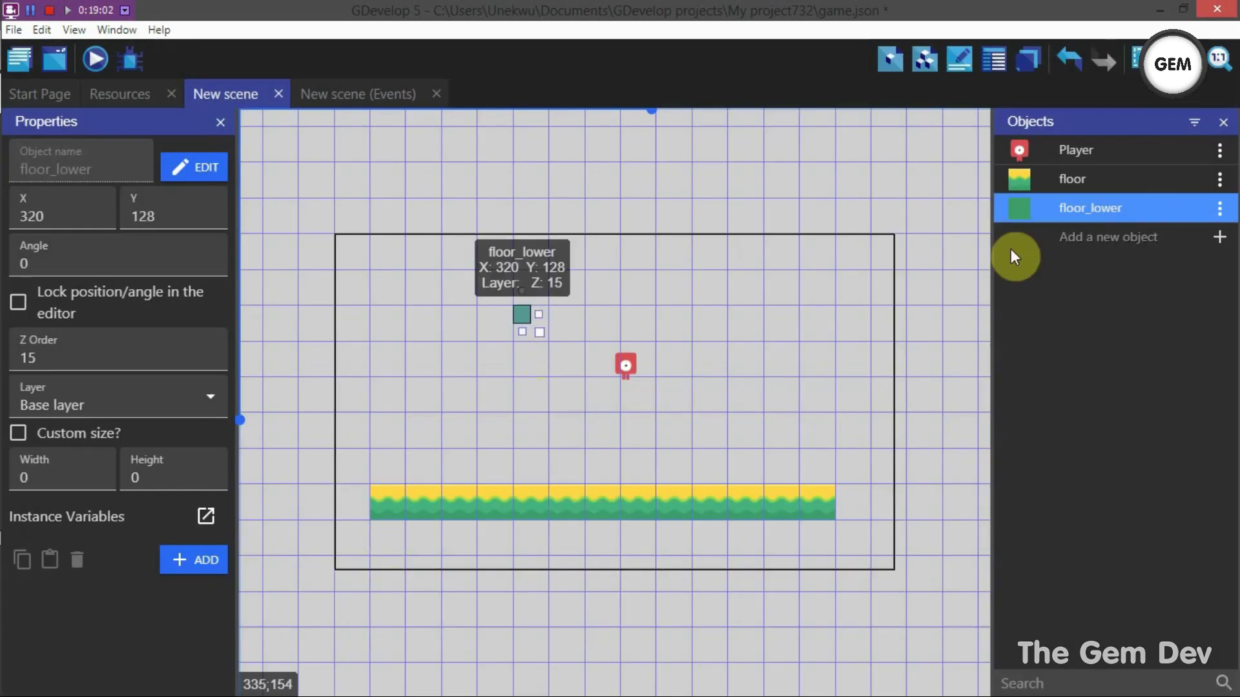
Place a second floor_lower tile in the scene and set the object's default width and height to 64 pixels.
{"action": "left_click", "coordinate": [1028, 192]}
{"action": "left_click_drag", "start_coordinate": [1027, 207], "coordinate": [594, 275]}
{"action": "double_click", "coordinate": [594, 275]}
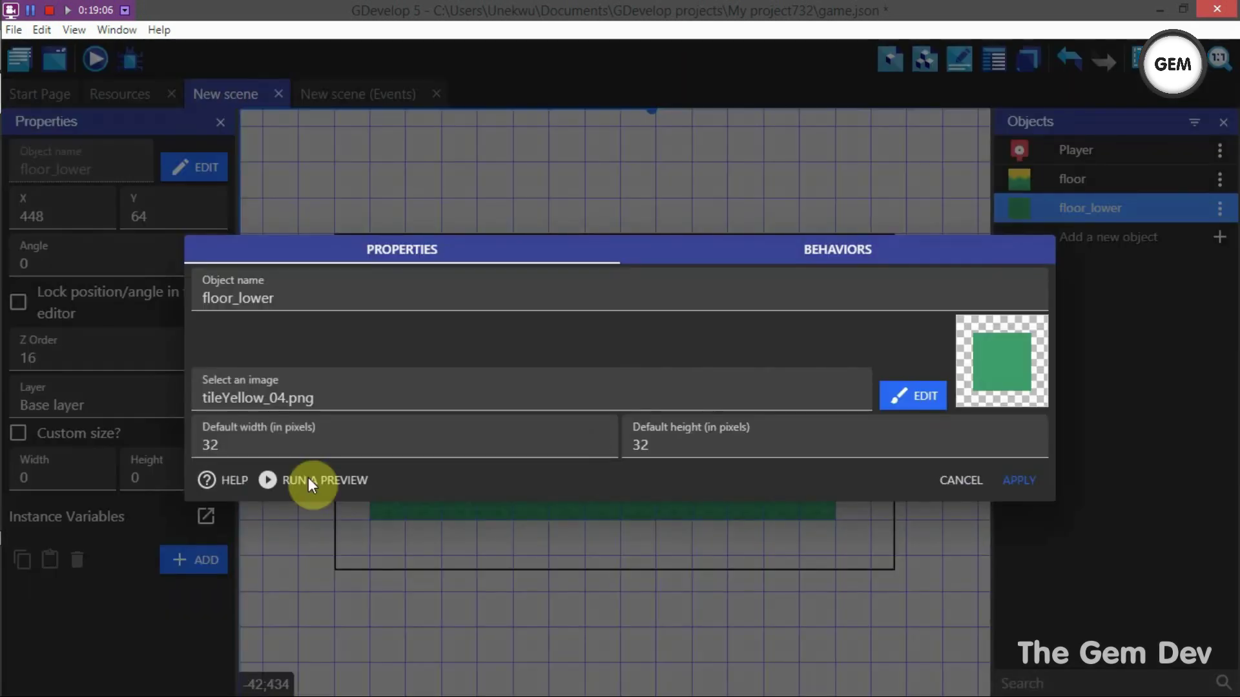
{"action": "left_click", "coordinate": [323, 434]}
{"action": "double_click", "coordinate": [325, 433]}
{"action": "type", "text": "64"}
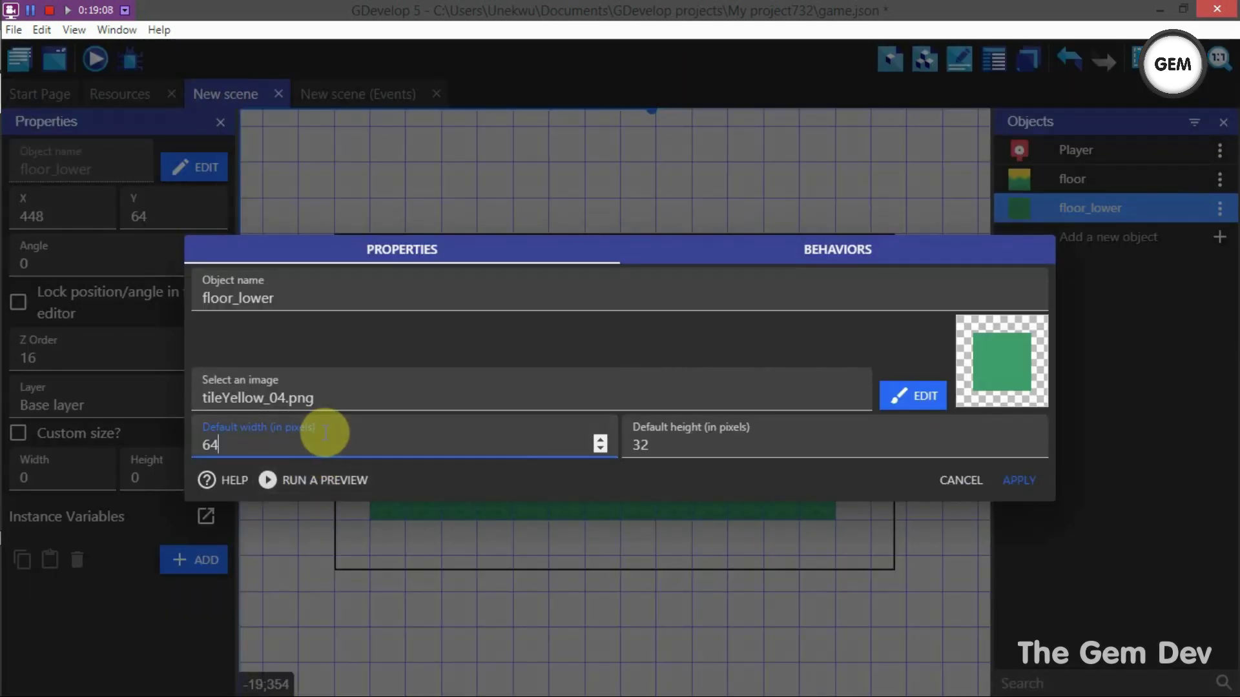
{"action": "double_click", "coordinate": [753, 443]}
{"action": "type", "text": "64"}
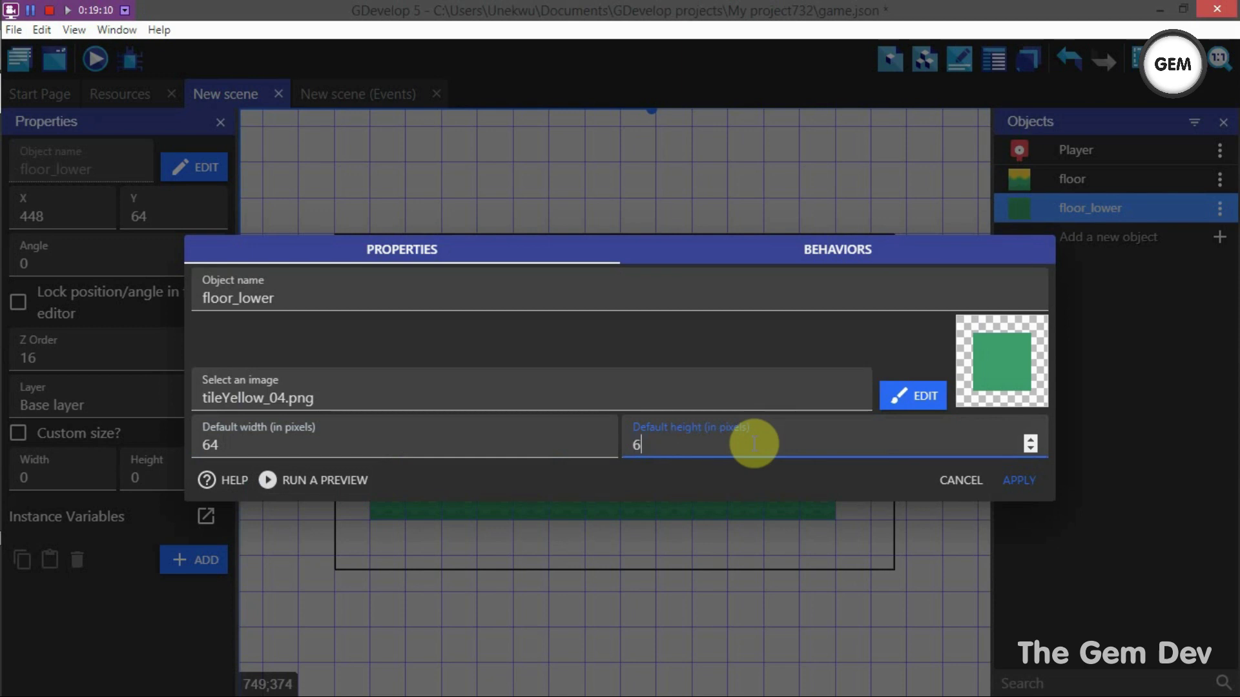
{"action": "left_click", "coordinate": [1007, 480]}
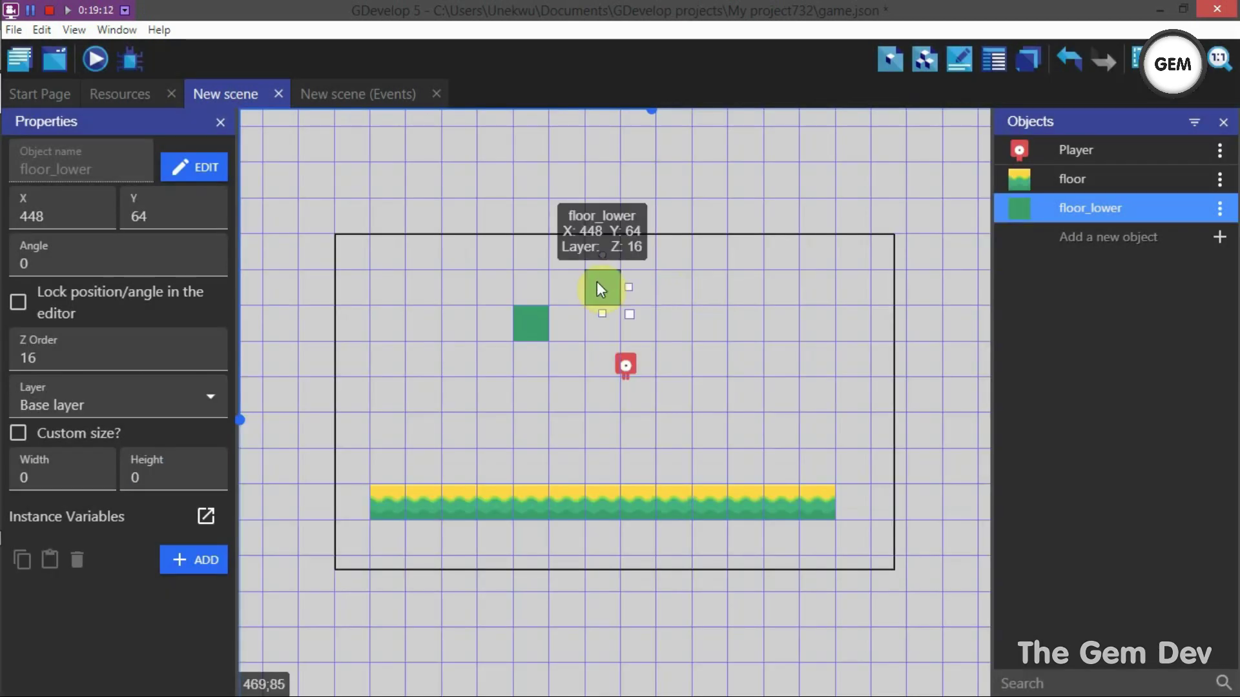
Move the second floor_lower tile to X 576, Y 128 and place a third one at X 704, Y 192.
{"action": "left_click_drag", "start_coordinate": [599, 284], "coordinate": [672, 321]}
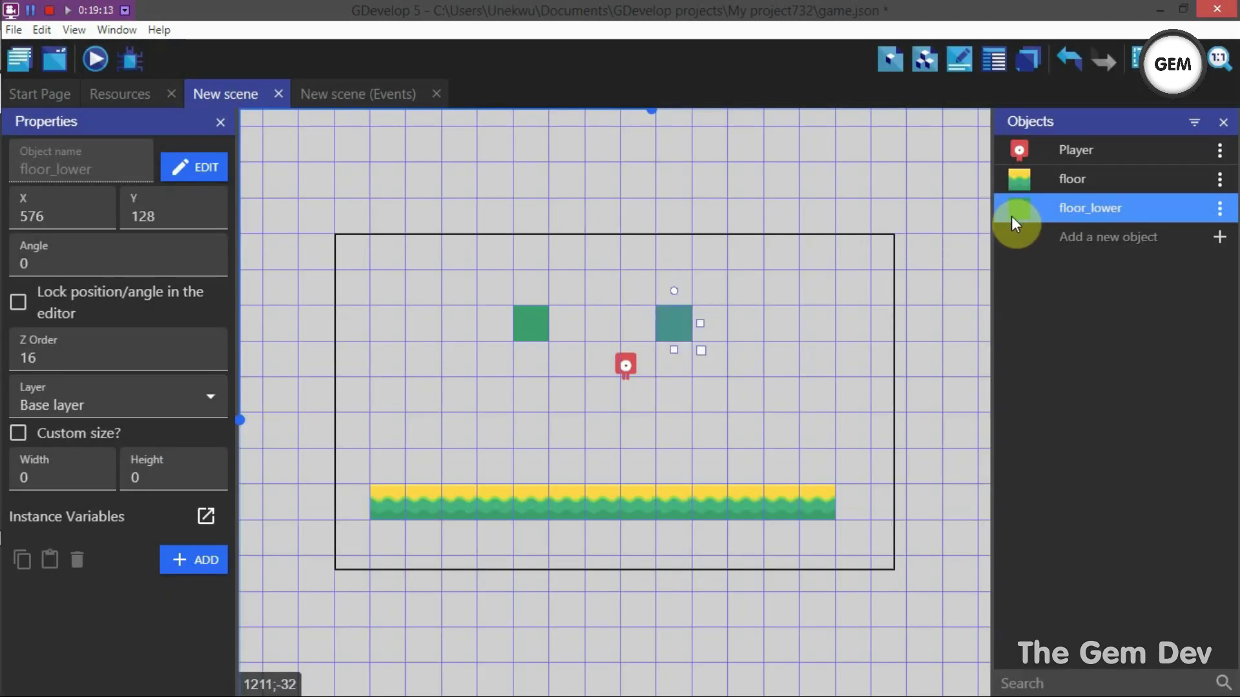
{"action": "left_click_drag", "start_coordinate": [1068, 208], "coordinate": [751, 359]}
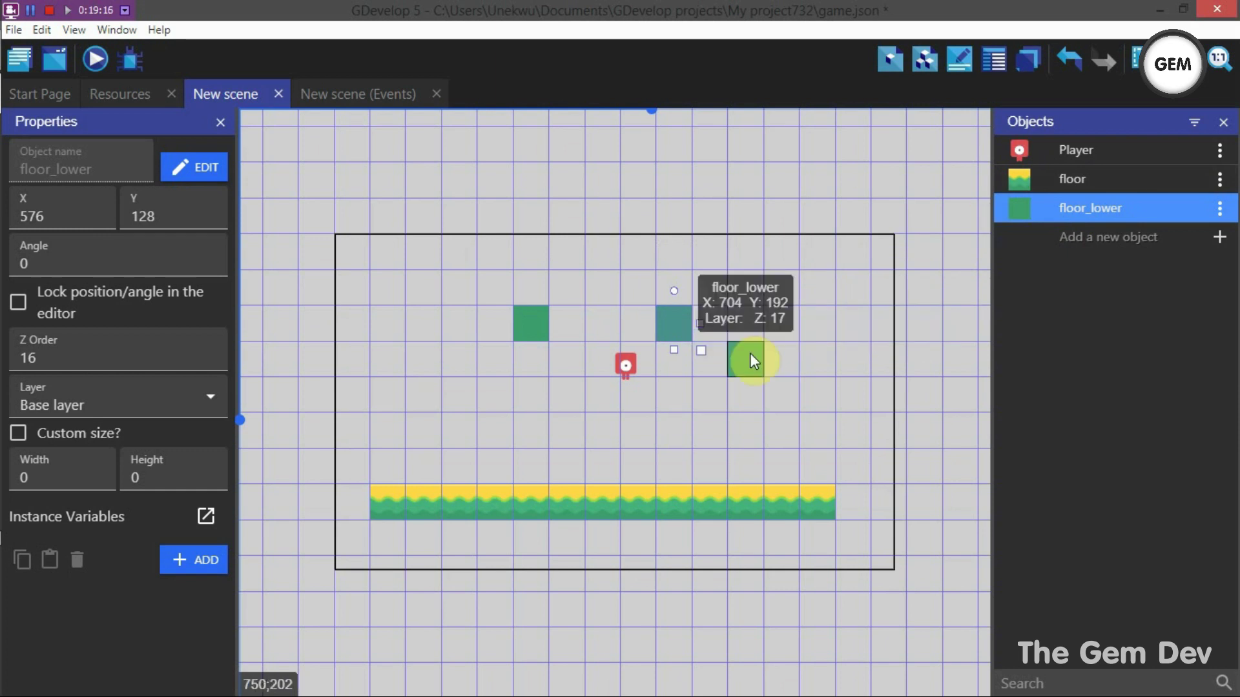
{"action": "left_click", "coordinate": [749, 355]}
Delete the first two floor_lower tiles, keeping only the one at X 704, Y 192.
{"action": "left_click", "coordinate": [675, 320]}
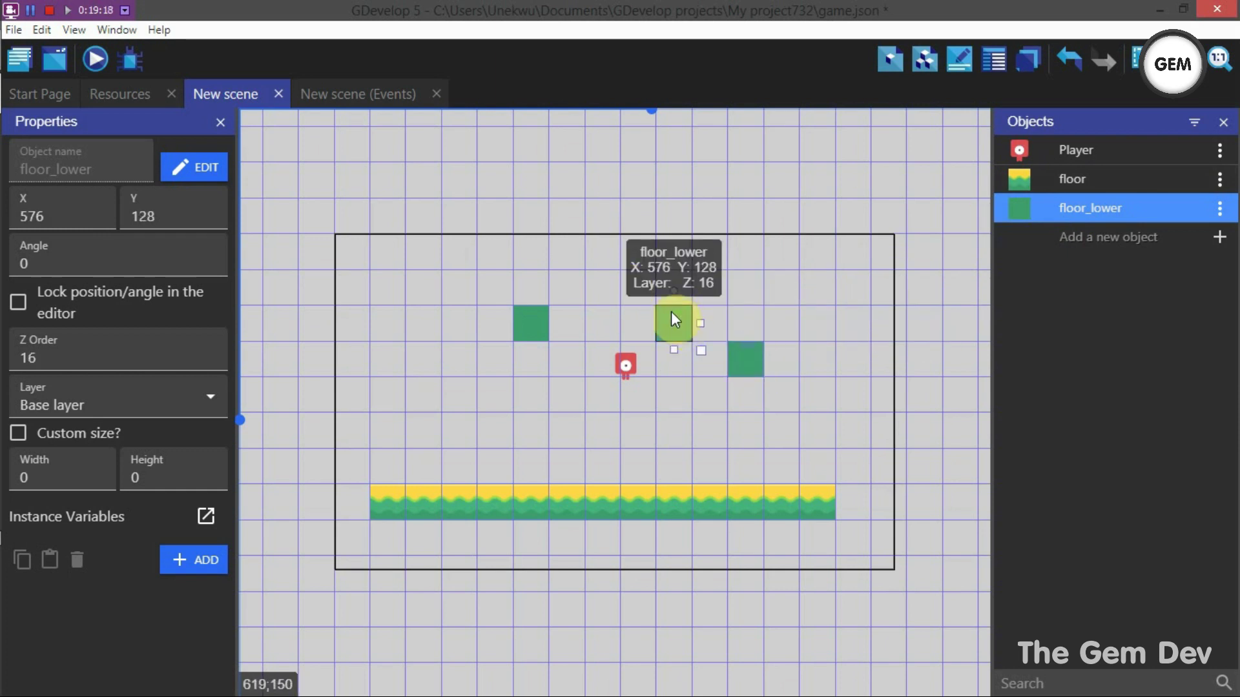
{"action": "key", "text": "Delete"}
{"action": "left_click", "coordinate": [531, 323]}
{"action": "key", "text": "Delete"}
Position the remaining floor_lower tile at X 64, Y 512 and stretch it under the full width of the floor row.
{"action": "left_click_drag", "start_coordinate": [757, 355], "coordinate": [846, 542]}
{"action": "left_click", "coordinate": [577, 626]}
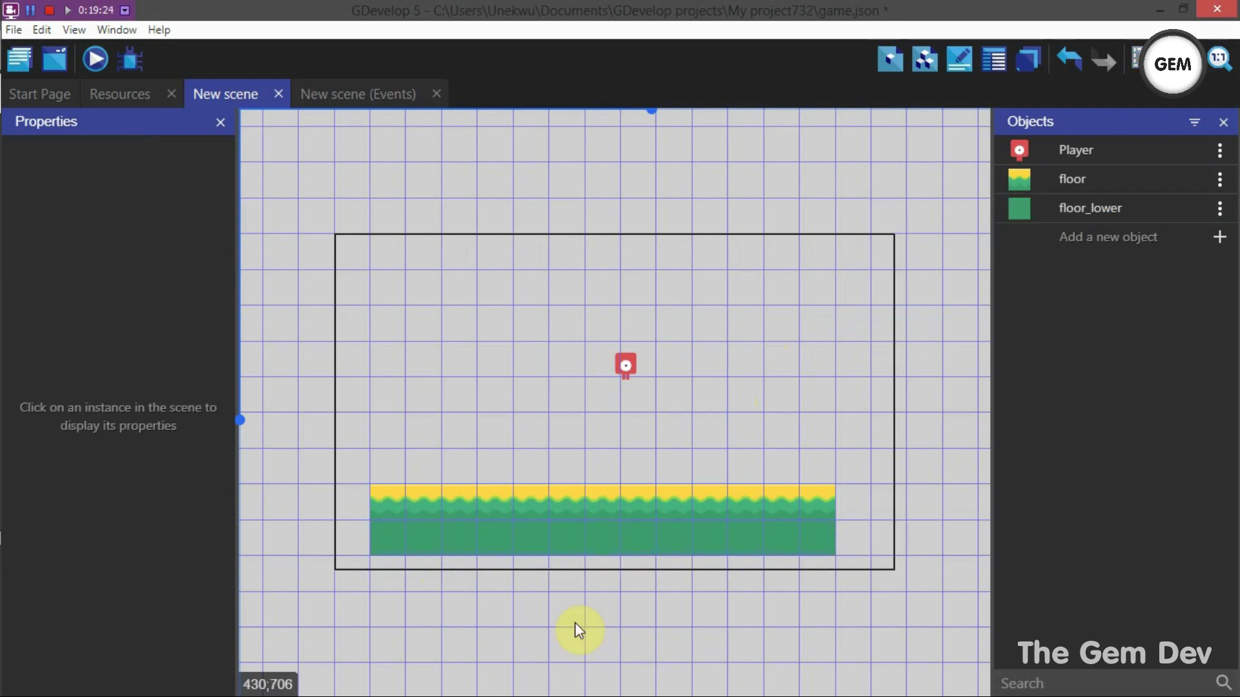
{"action": "scroll", "coordinate": [679, 512], "scroll_direction": "up", "scroll_amount": 5}
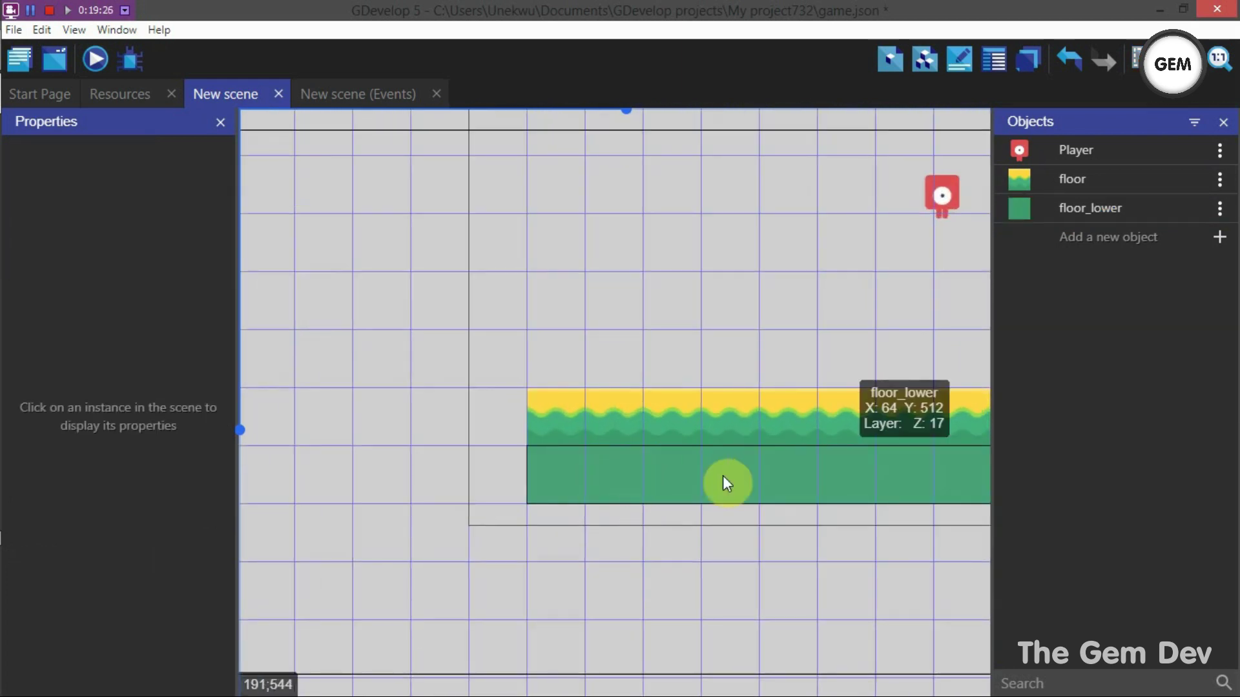
{"action": "left_click", "coordinate": [727, 483]}
{"action": "scroll", "coordinate": [661, 490], "scroll_direction": "down", "scroll_amount": 4}
{"action": "left_click", "coordinate": [717, 520]}
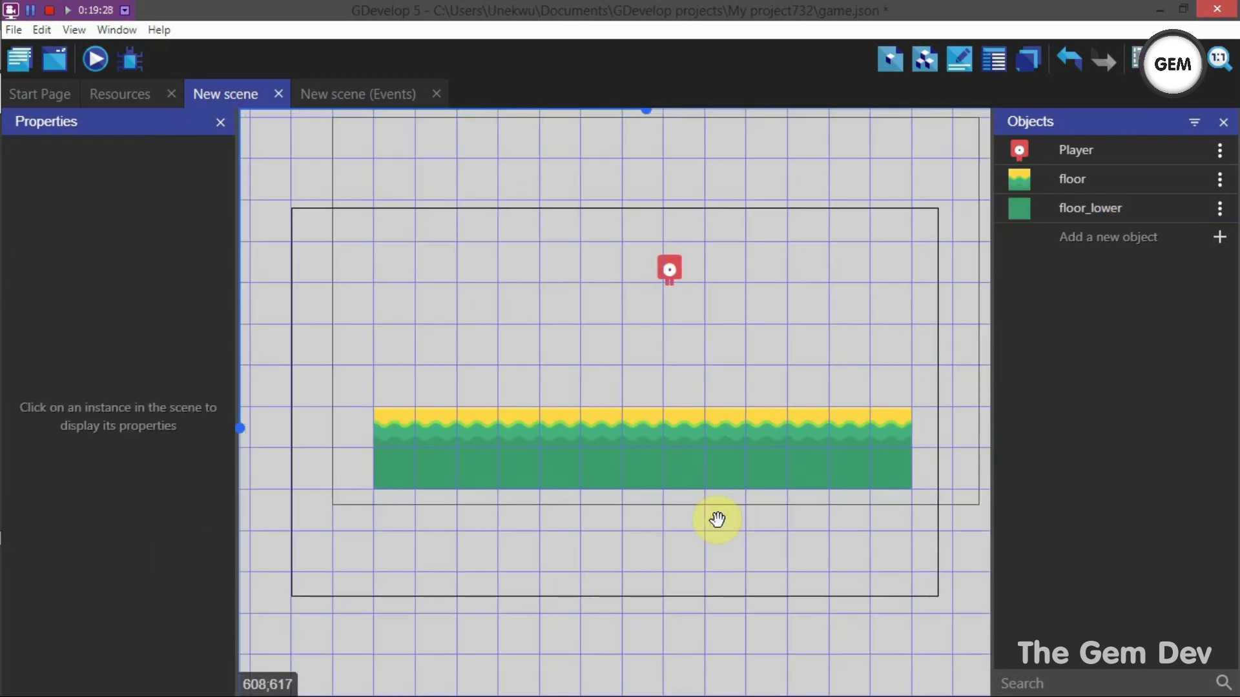
{"action": "middle_click_drag", "start_coordinate": [716, 520], "coordinate": [710, 524]}
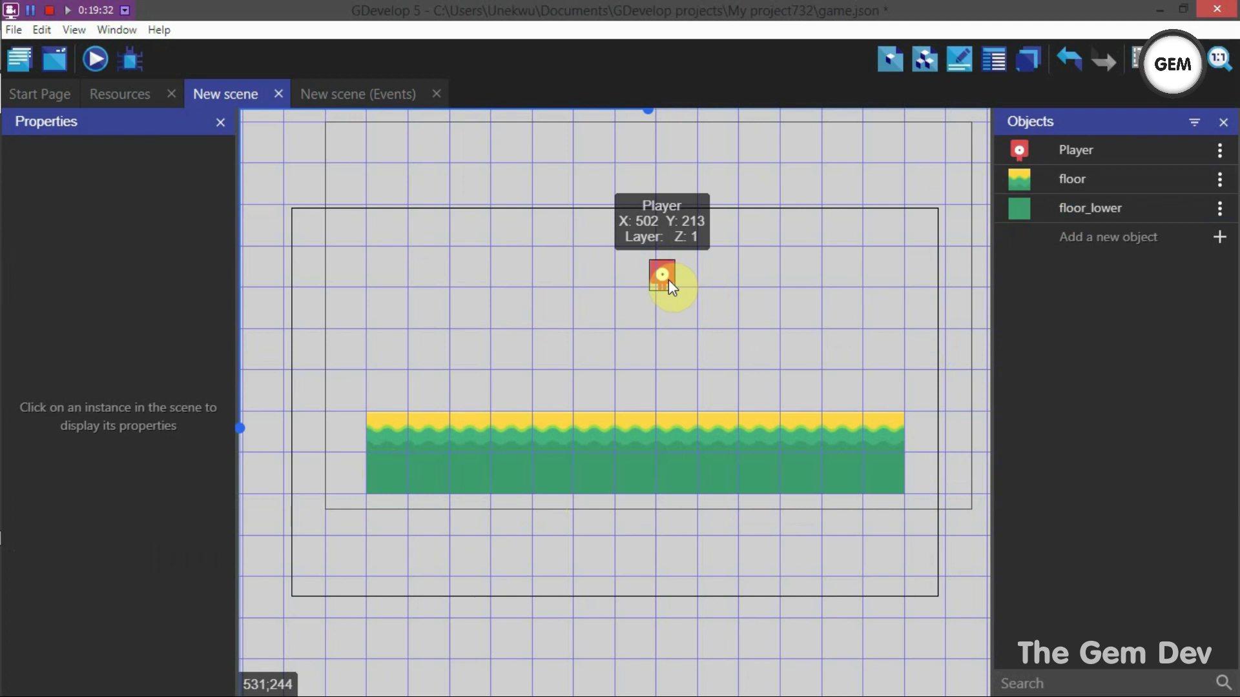
Move the Player to X 448, Y 256 above the ground.
{"action": "left_click_drag", "start_coordinate": [664, 276], "coordinate": [636, 313]}
{"action": "left_click", "coordinate": [690, 376]}
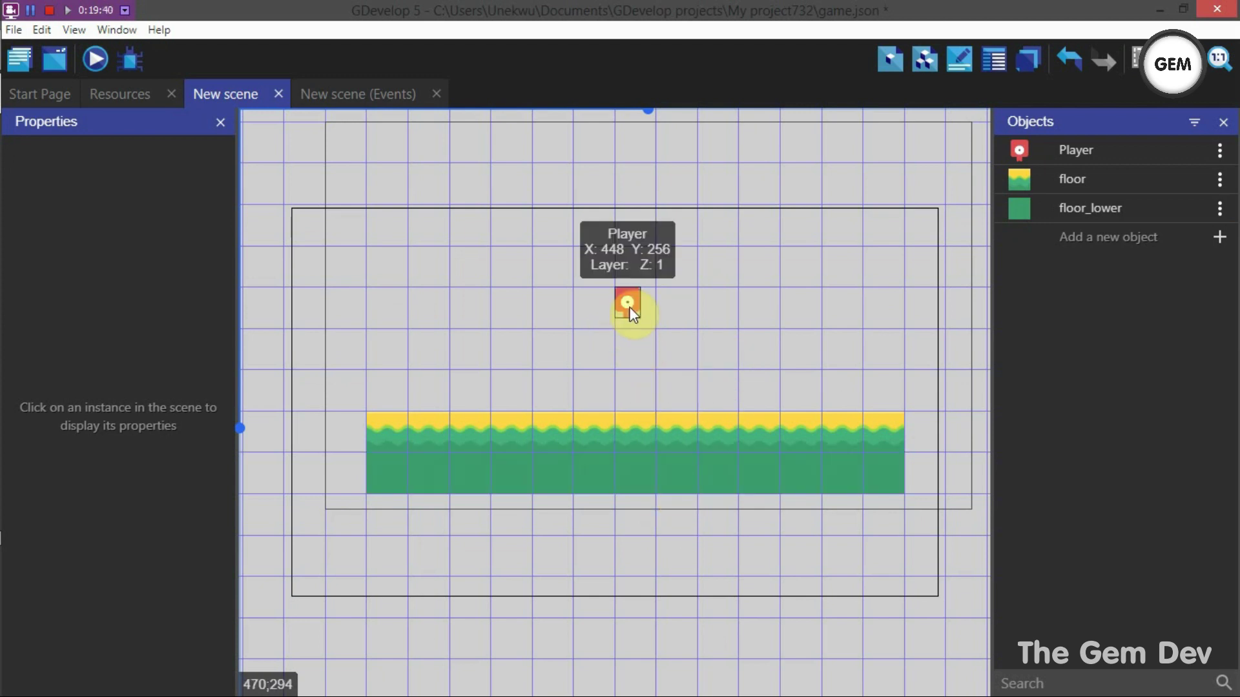
Add the Platform behavior to the floor object, keeping its type as Platform, and apply it.
{"action": "double_click", "coordinate": [628, 427]}
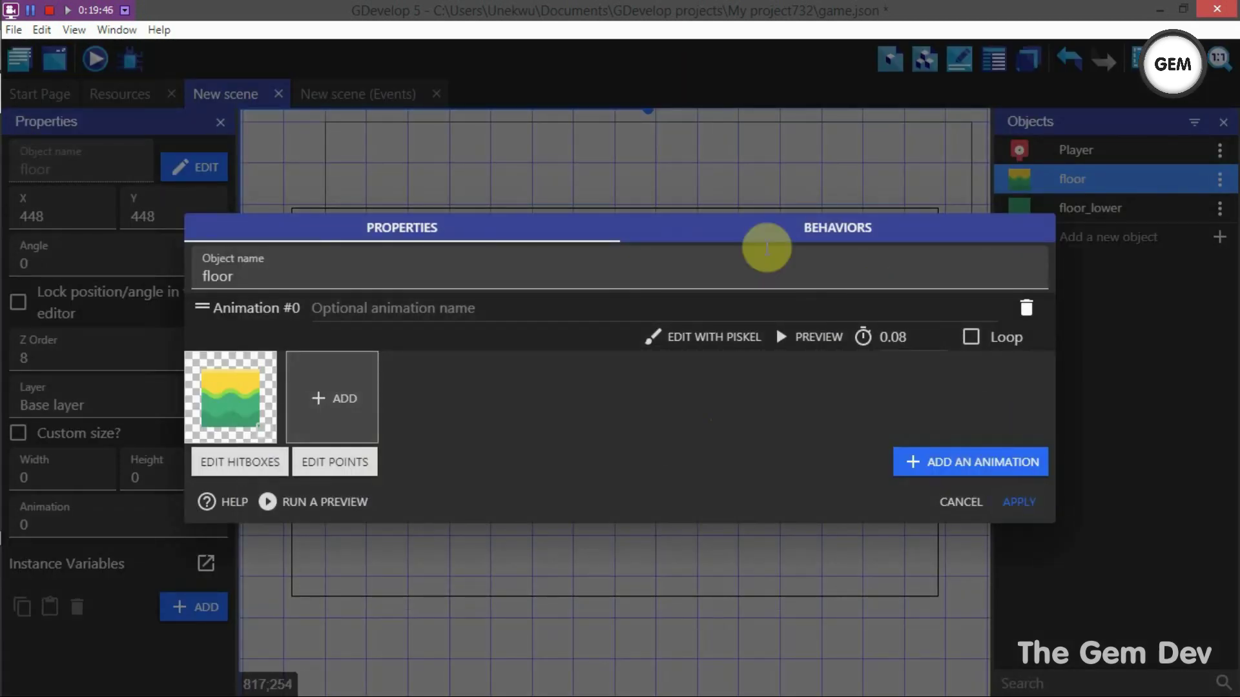
{"action": "left_click", "coordinate": [849, 226]}
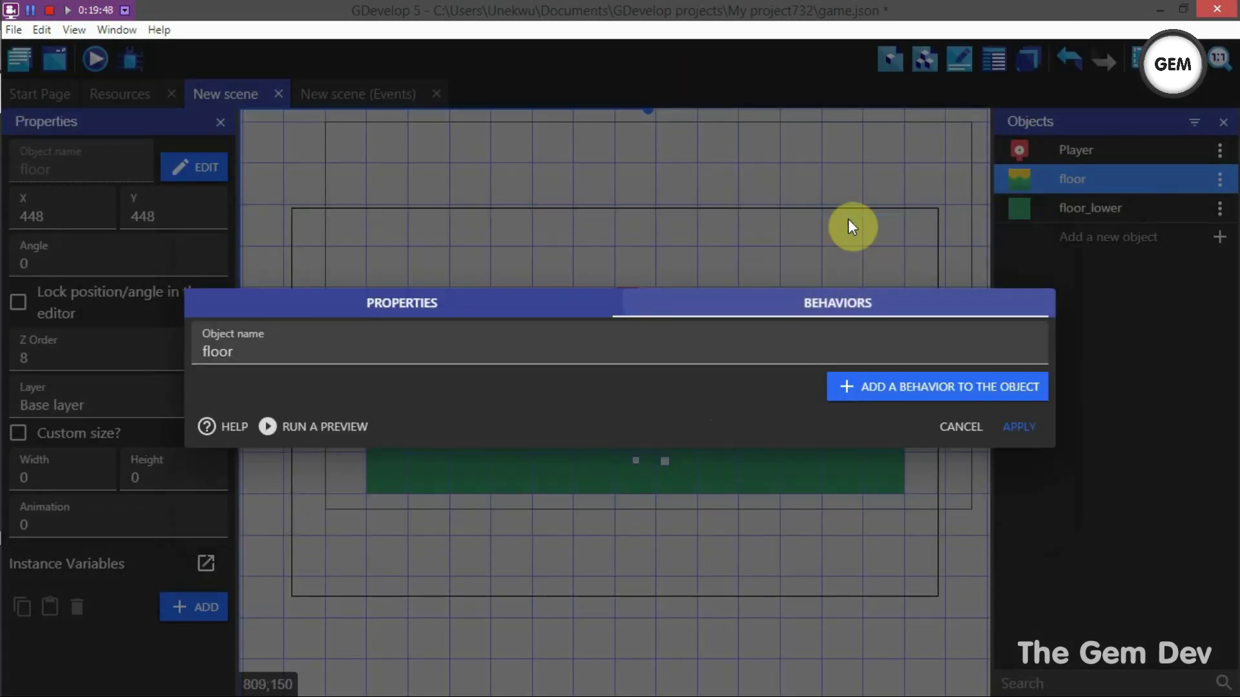
{"action": "left_click", "coordinate": [904, 383]}
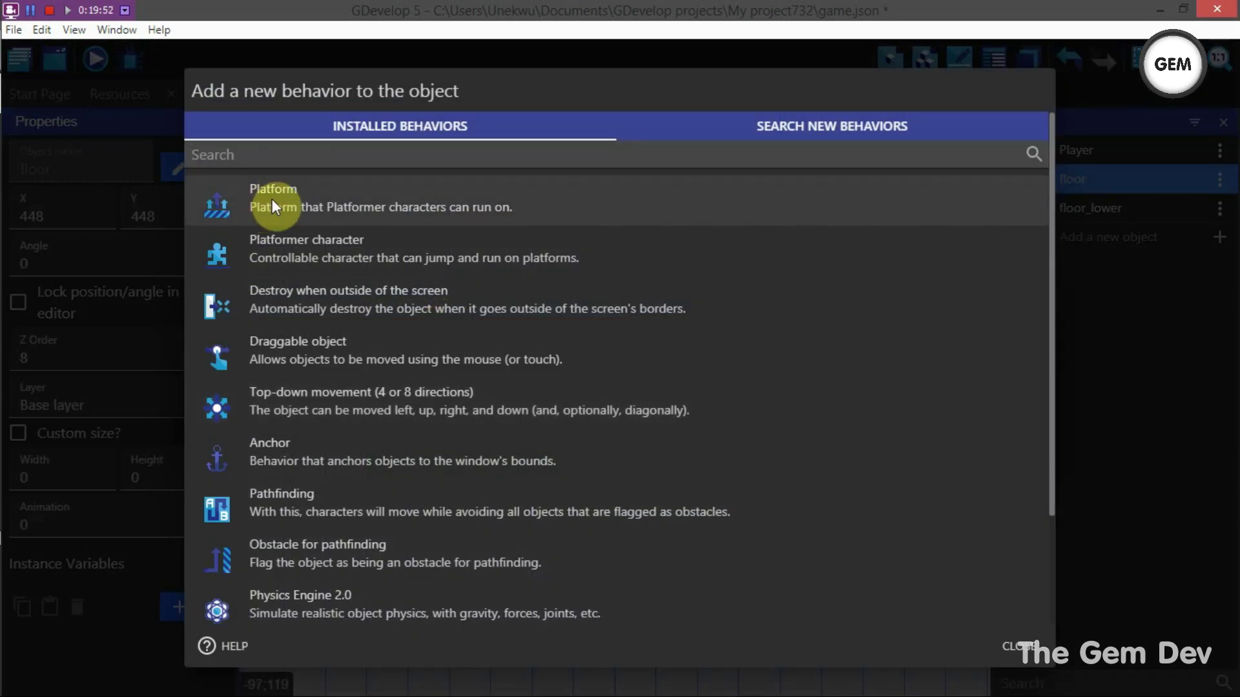
{"action": "left_click", "coordinate": [479, 203]}
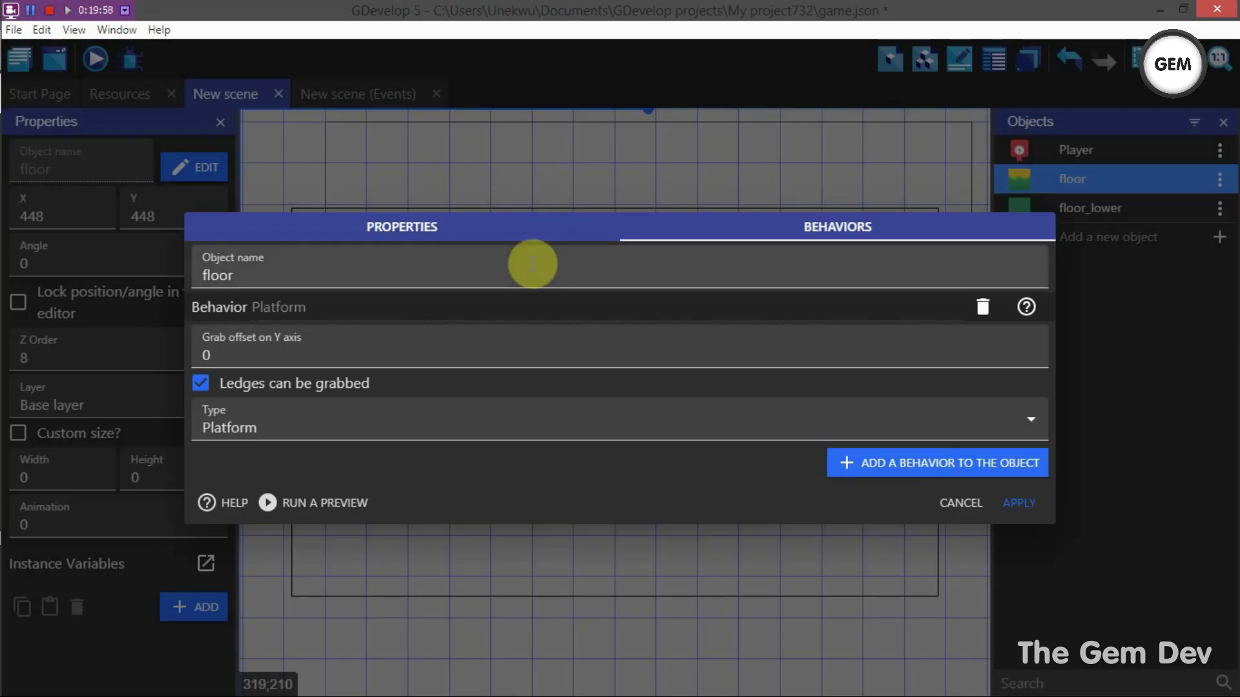
{"action": "left_click", "coordinate": [381, 420]}
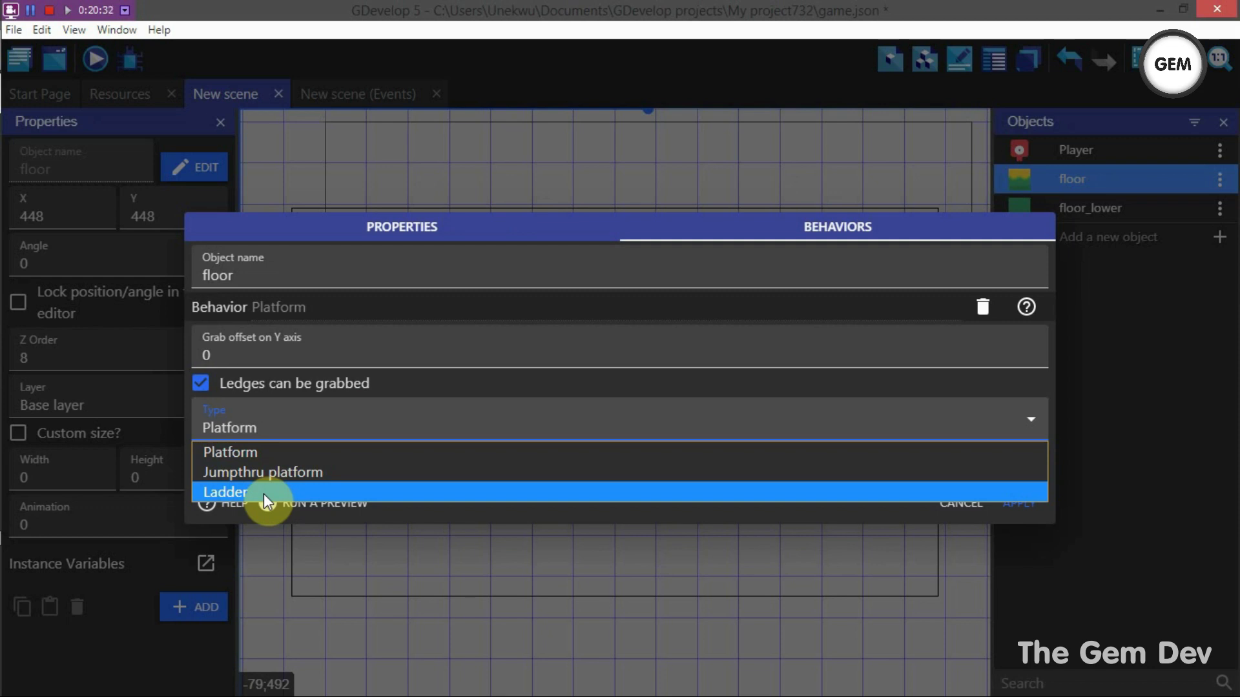
{"action": "left_click", "coordinate": [483, 395]}
{"action": "left_click", "coordinate": [471, 393]}
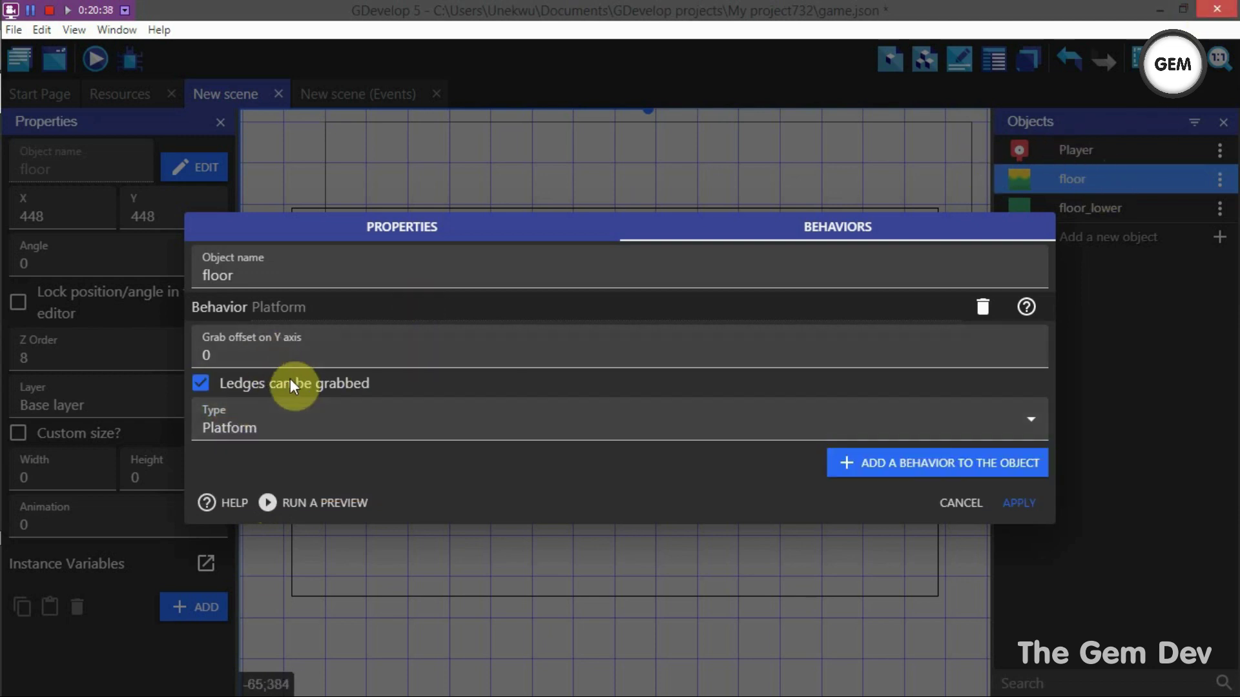
{"action": "left_click", "coordinate": [1013, 505]}
Enable Can grab platform ledges in the Player's PlatformerObject behavior and apply the change.
{"action": "double_click", "coordinate": [1066, 148]}
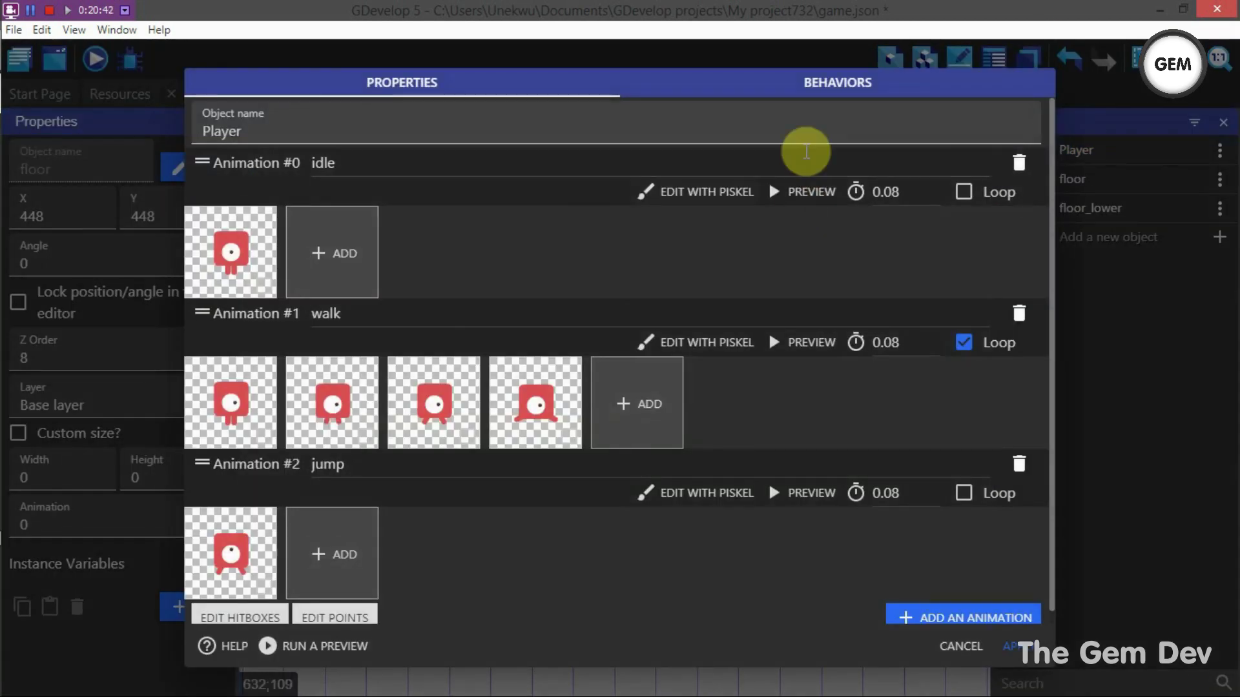
{"action": "left_click", "coordinate": [805, 84]}
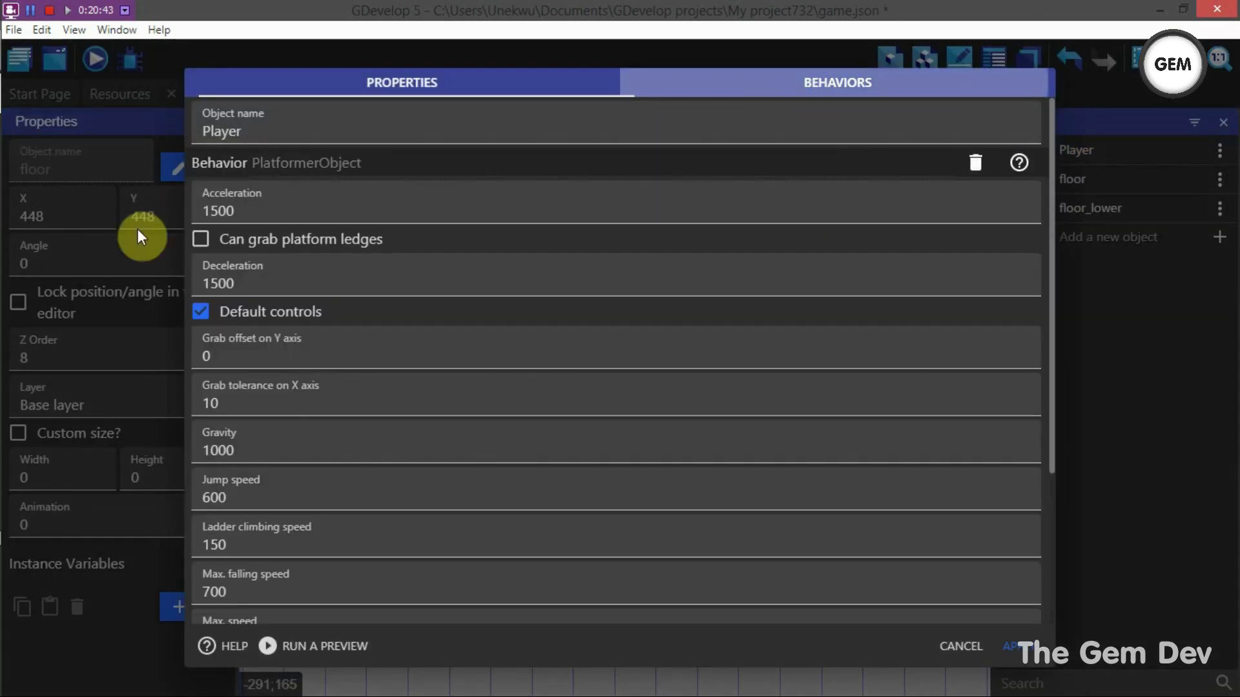
{"action": "left_click", "coordinate": [239, 238]}
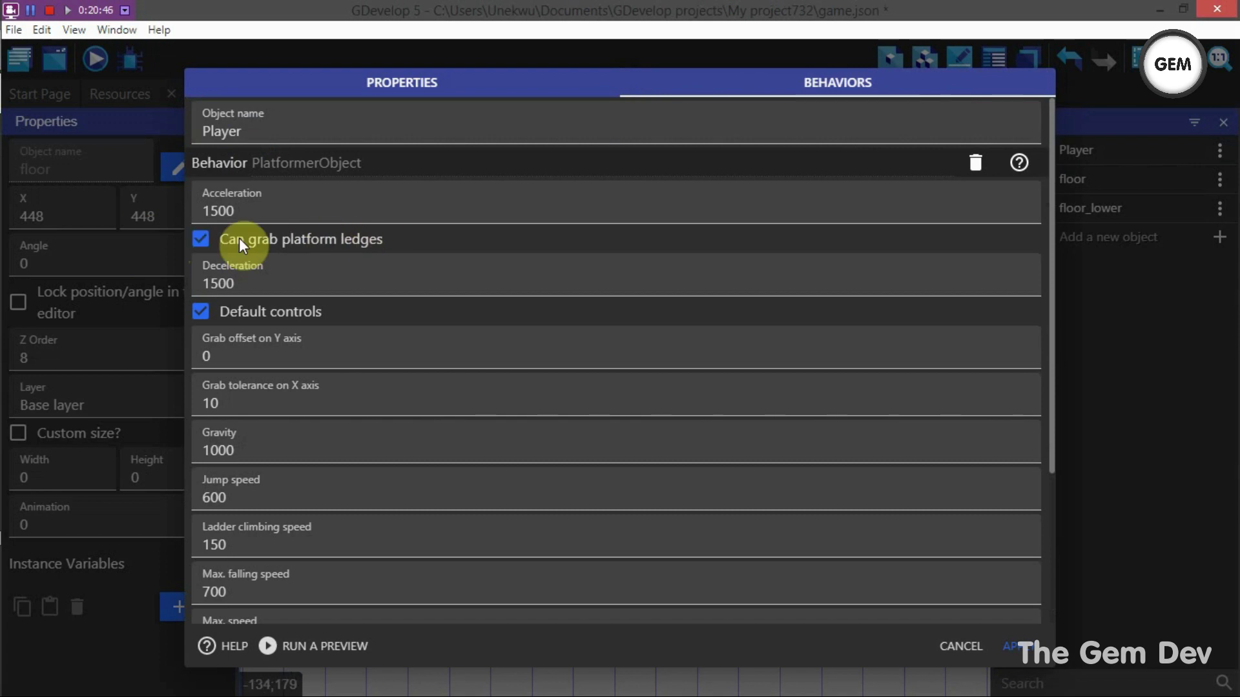
{"action": "left_click", "coordinate": [1023, 646]}
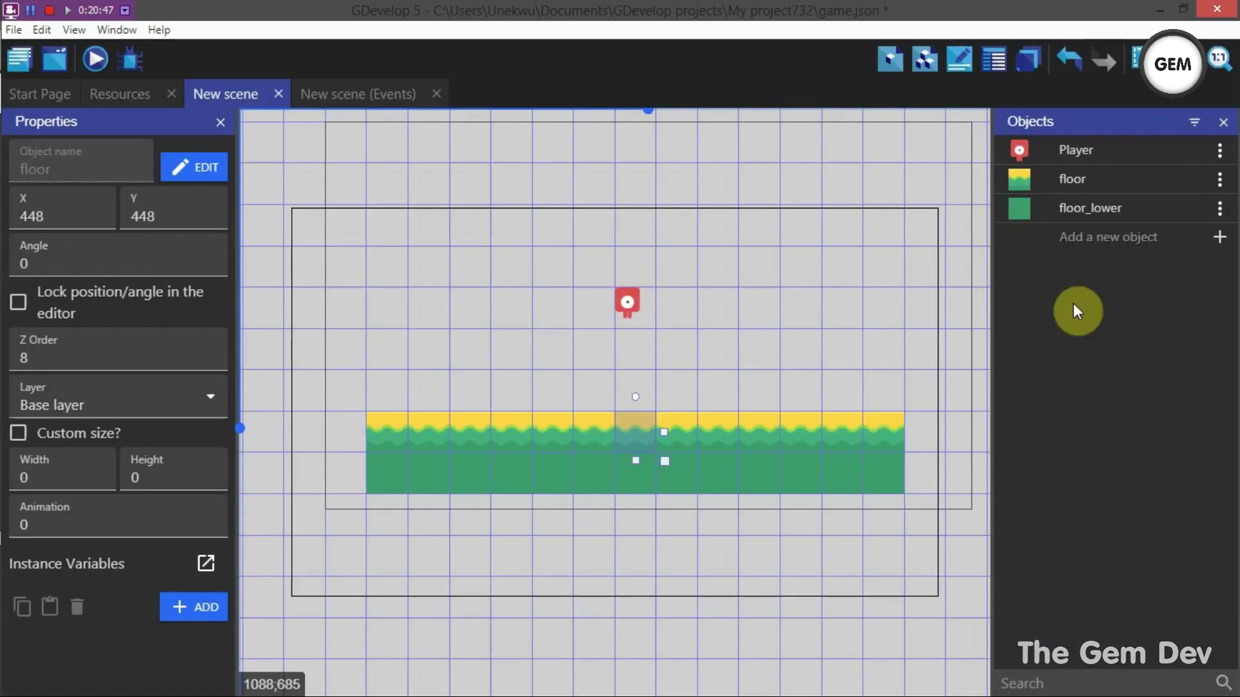
Review the grab offset and ledge settings in the floor object's Platform behavior.
{"action": "double_click", "coordinate": [1047, 178]}
{"action": "left_click", "coordinate": [761, 234]}
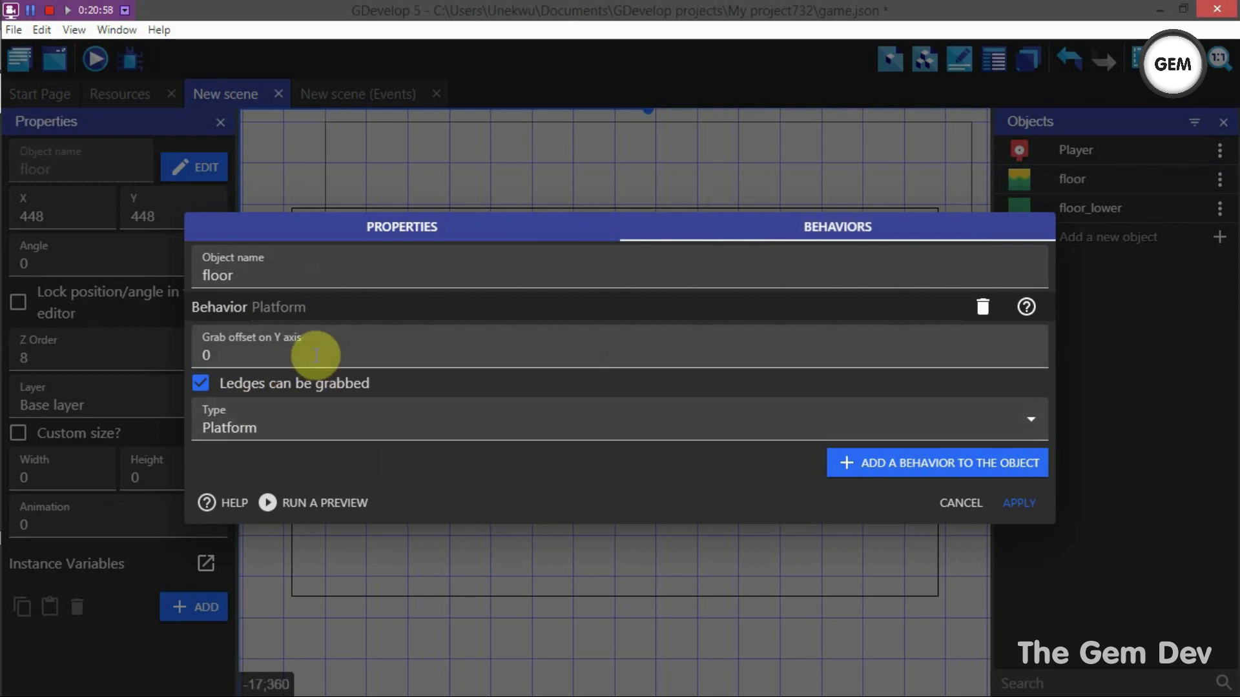
{"action": "left_click", "coordinate": [354, 351]}
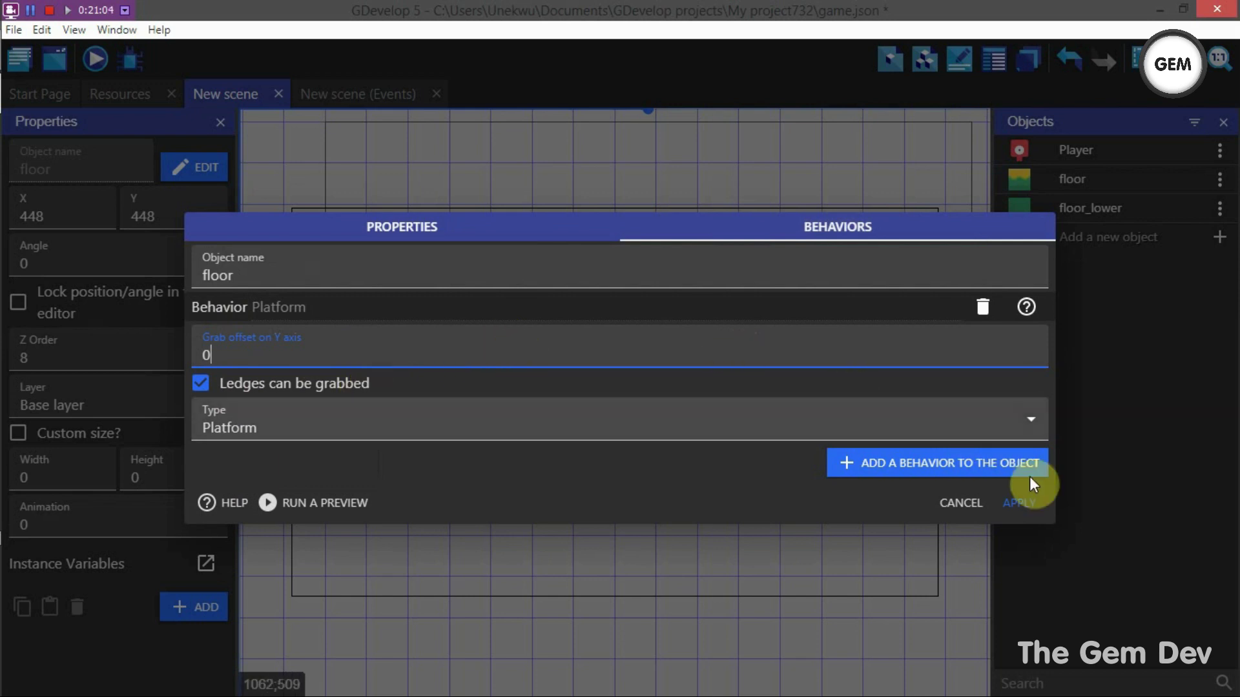
{"action": "left_click", "coordinate": [1029, 500]}
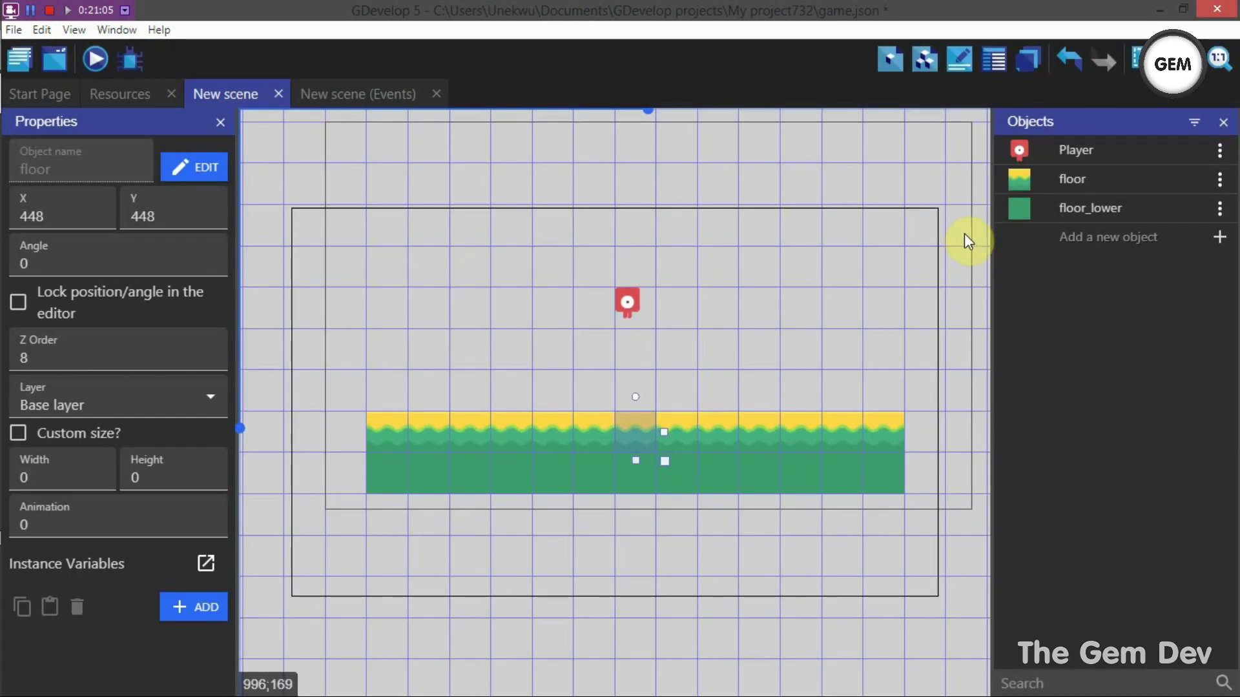
Run a preview of the scene and walk the Player left and right along the floor.
{"action": "left_click", "coordinate": [94, 58]}
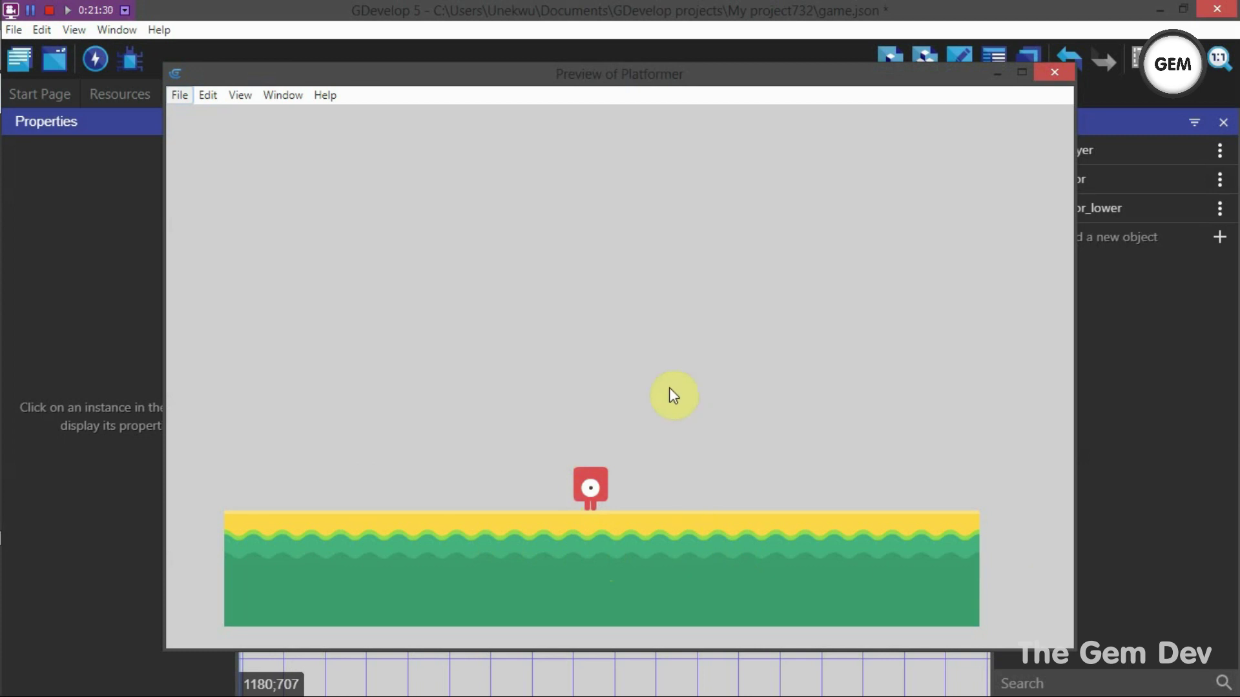
{"action": "key", "text": "Right"}
{"action": "key", "text": "Left"}
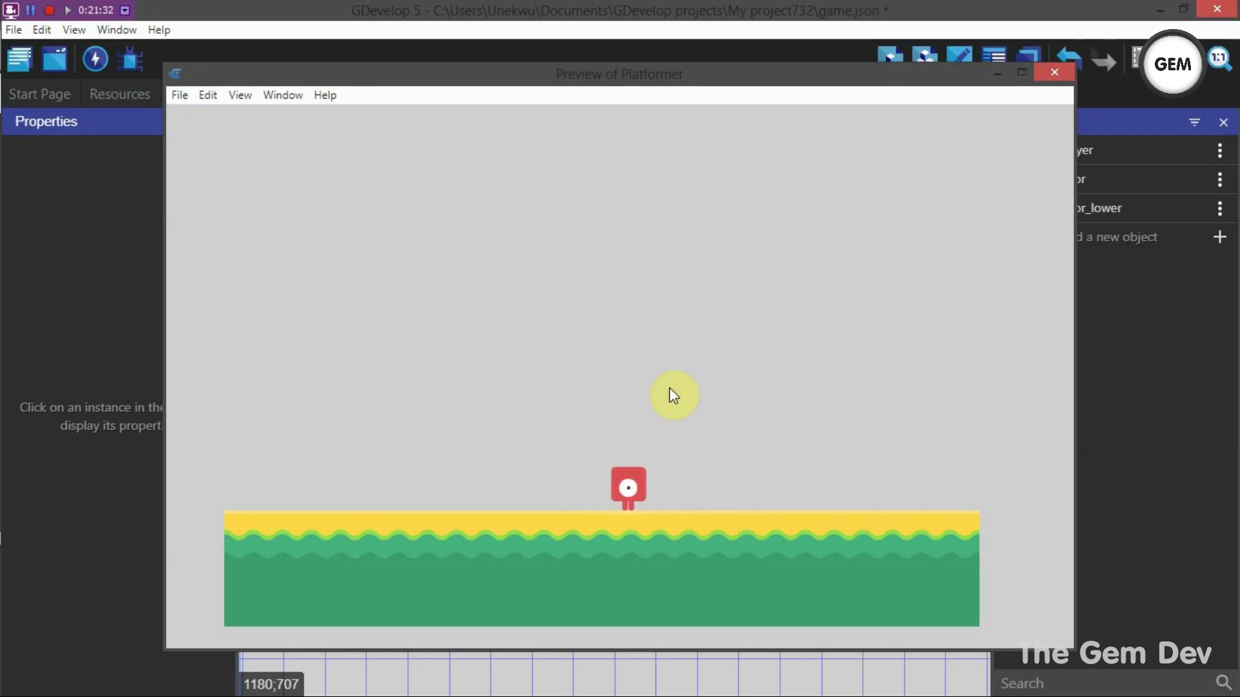
{"action": "key", "text": "Right"}
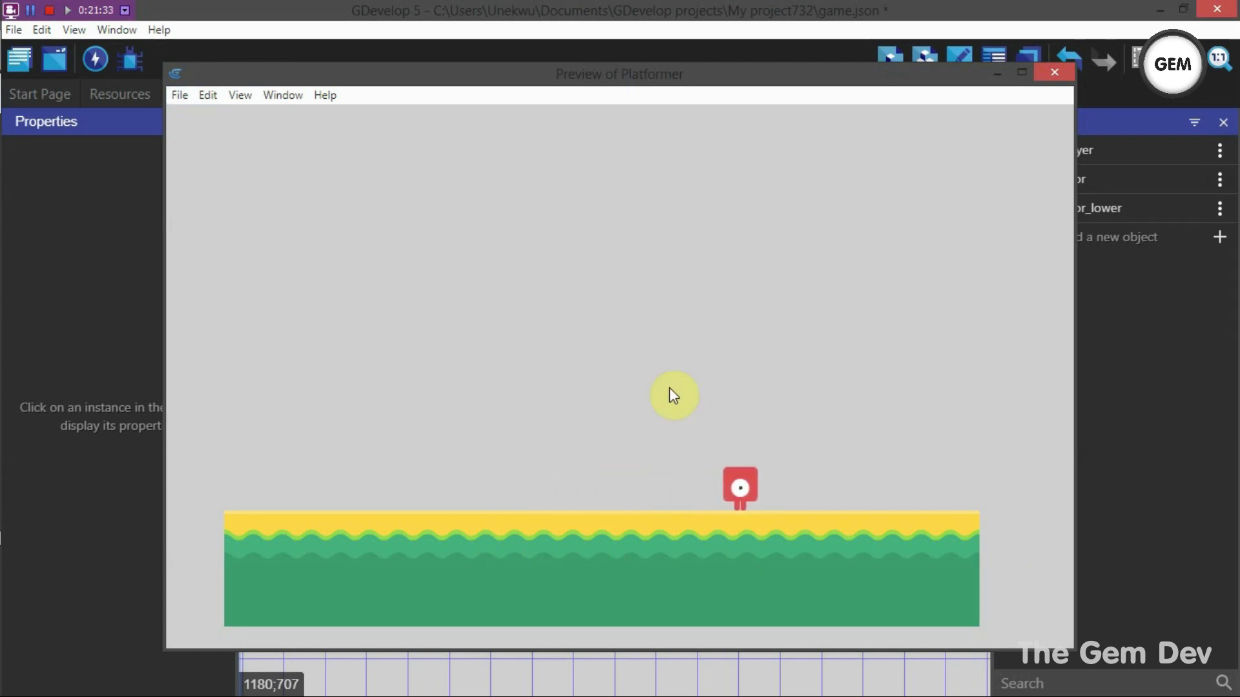
{"action": "key", "text": "Left"}
{"action": "key", "text": "Right"}
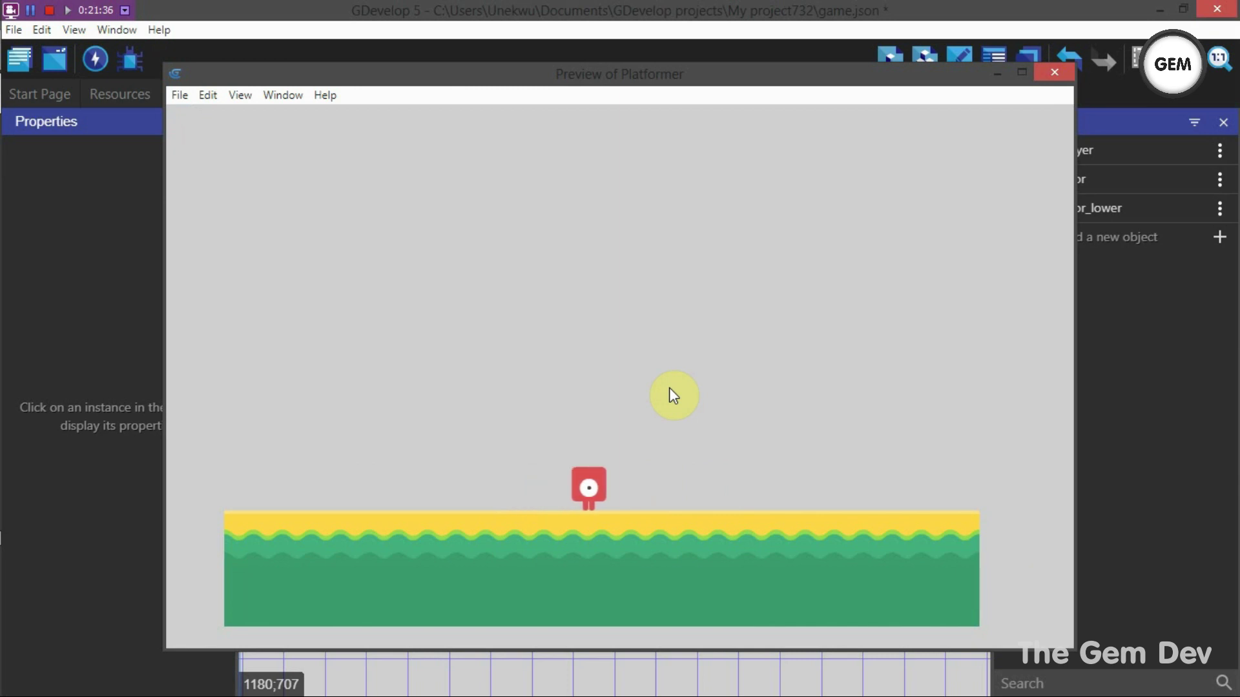
{"action": "key", "text": "Left"}
{"action": "key", "text": "Right"}
Test jumping with the Player in both directions across the floor and close the preview.
{"action": "key", "text": "space"}
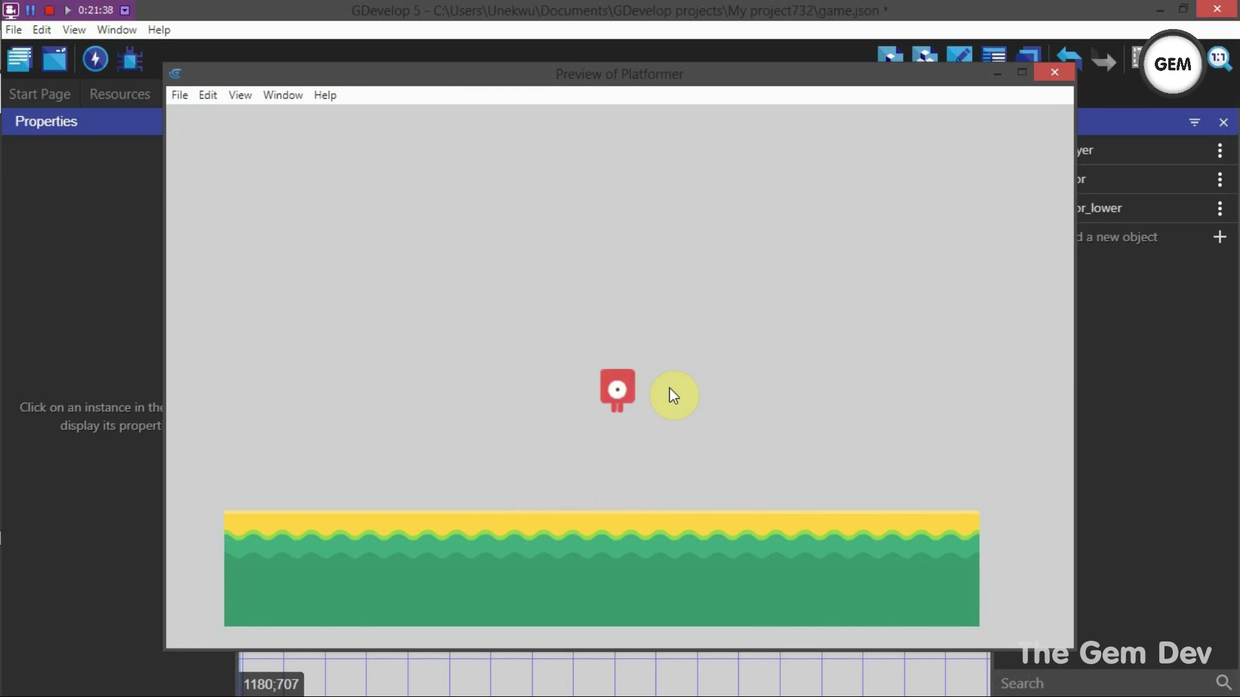
{"action": "key", "text": "space"}
{"action": "key", "text": "Right"}
{"action": "key", "text": "space"}
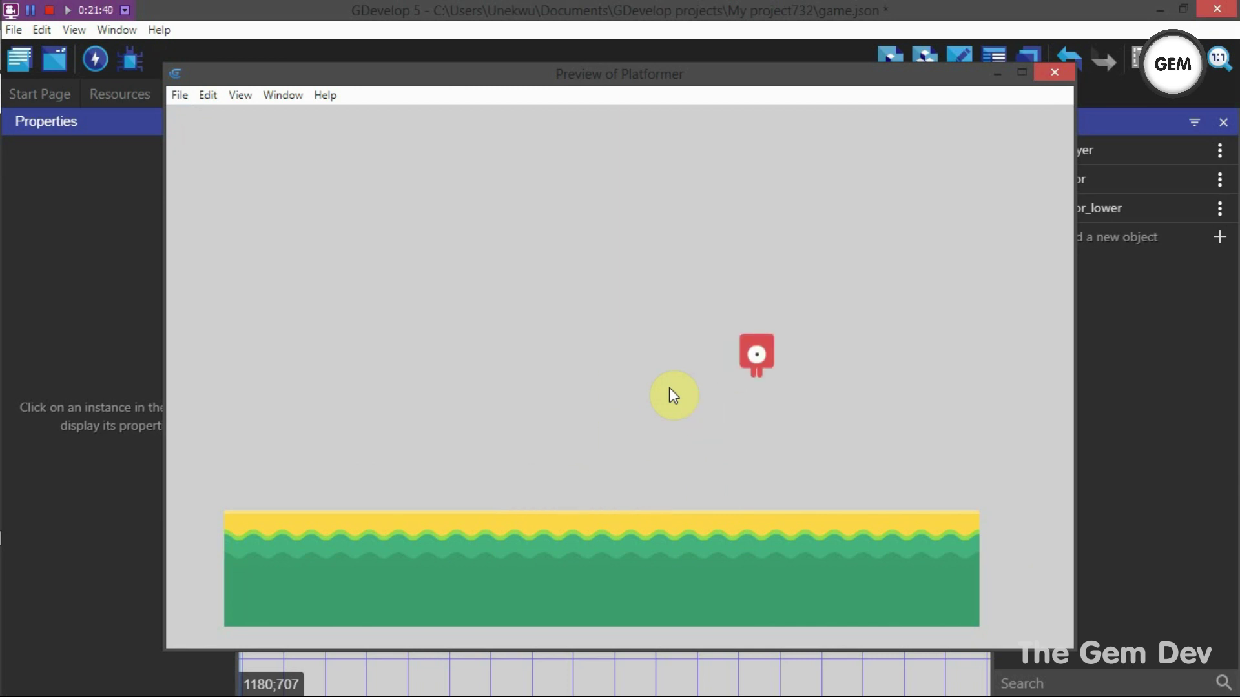
{"action": "key", "text": "Left"}
{"action": "key", "text": "space"}
{"action": "key", "text": "space"}
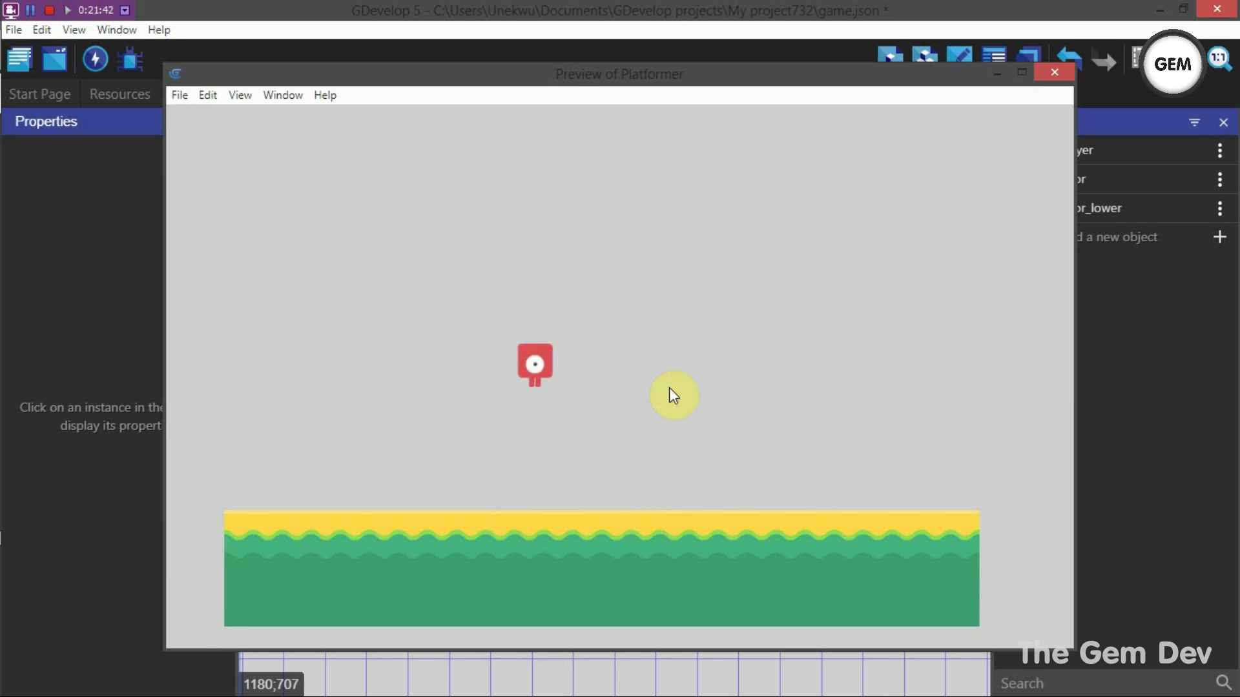
{"action": "key", "text": "space"}
{"action": "key", "text": "Right"}
{"action": "key", "text": "space"}
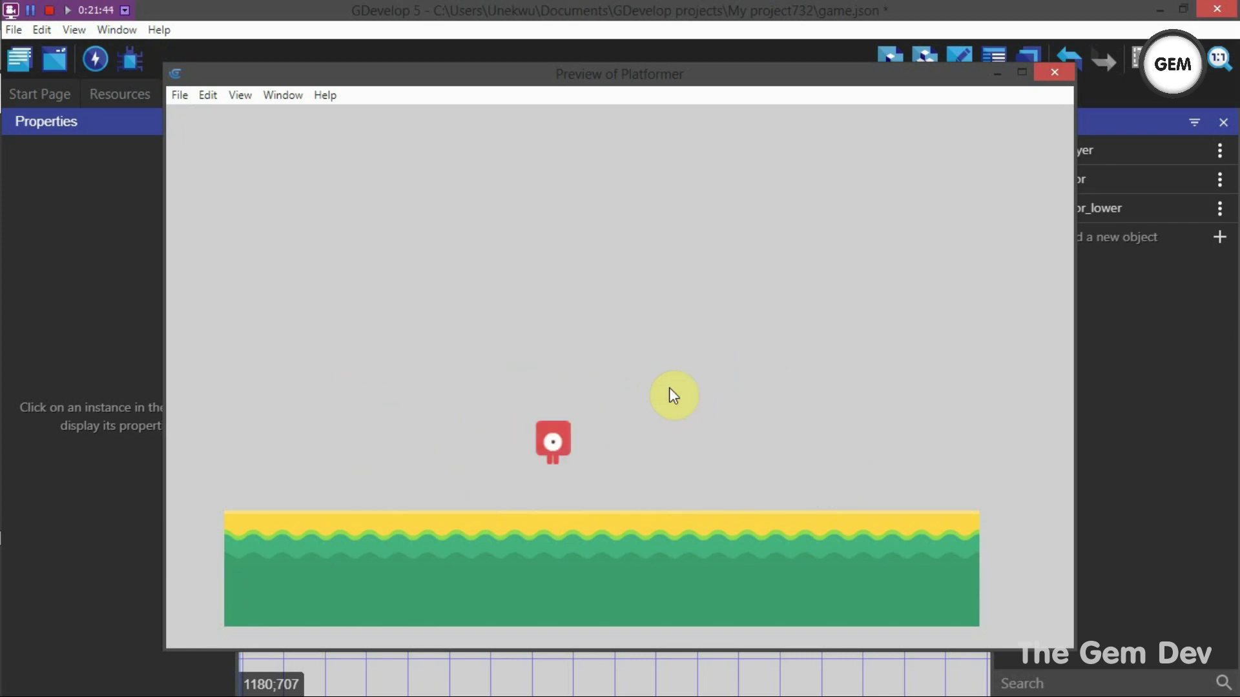
{"action": "key", "text": "space"}
{"action": "key", "text": "Left"}
{"action": "key", "text": "space"}
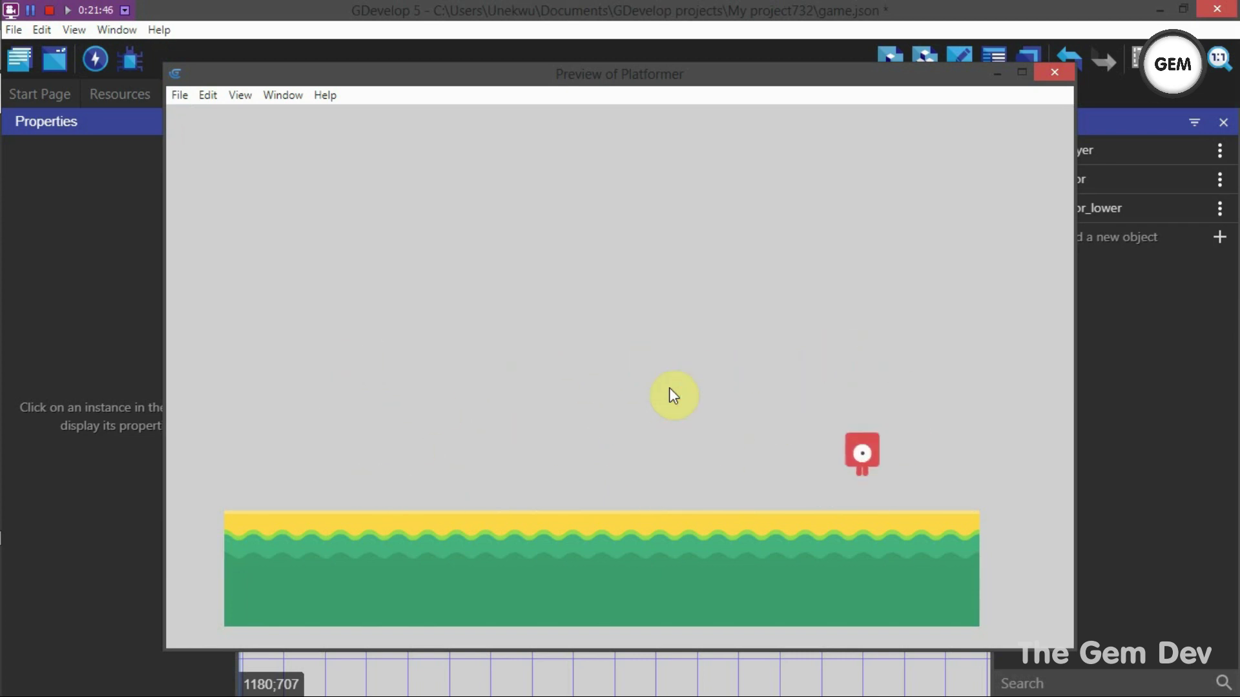
{"action": "key", "text": "space"}
{"action": "key", "text": "space"}
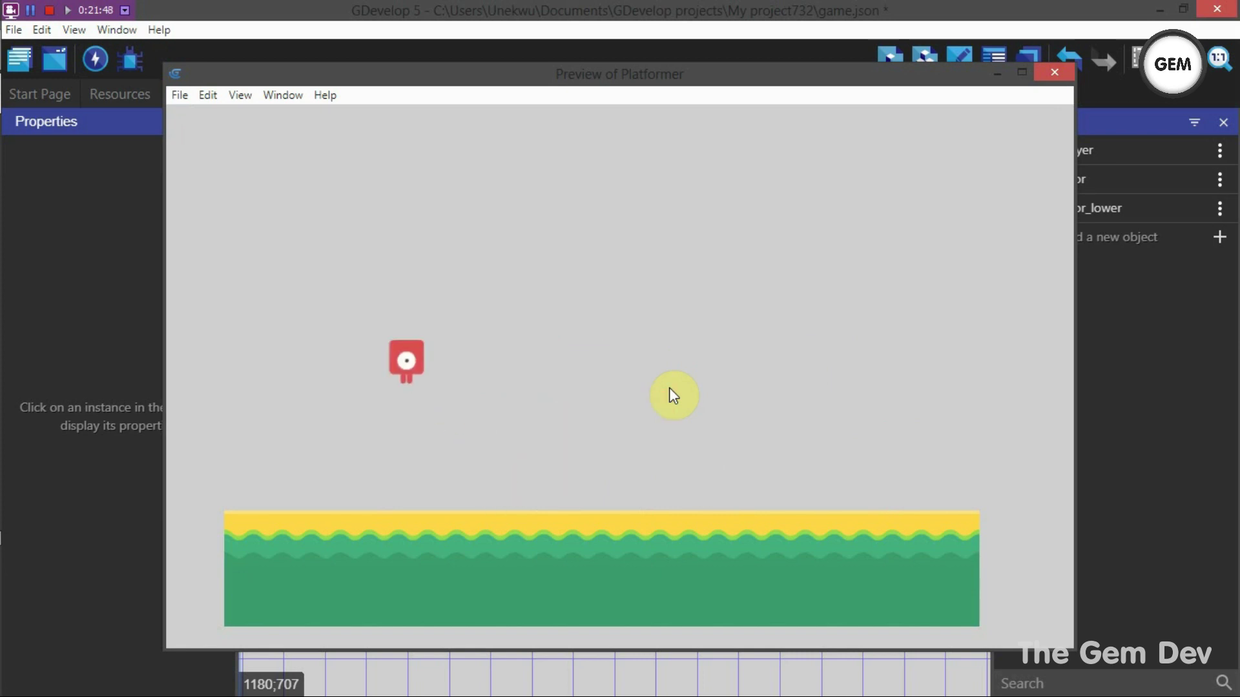
{"action": "key", "text": "Right"}
{"action": "key", "text": "space"}
{"action": "key", "text": "space"}
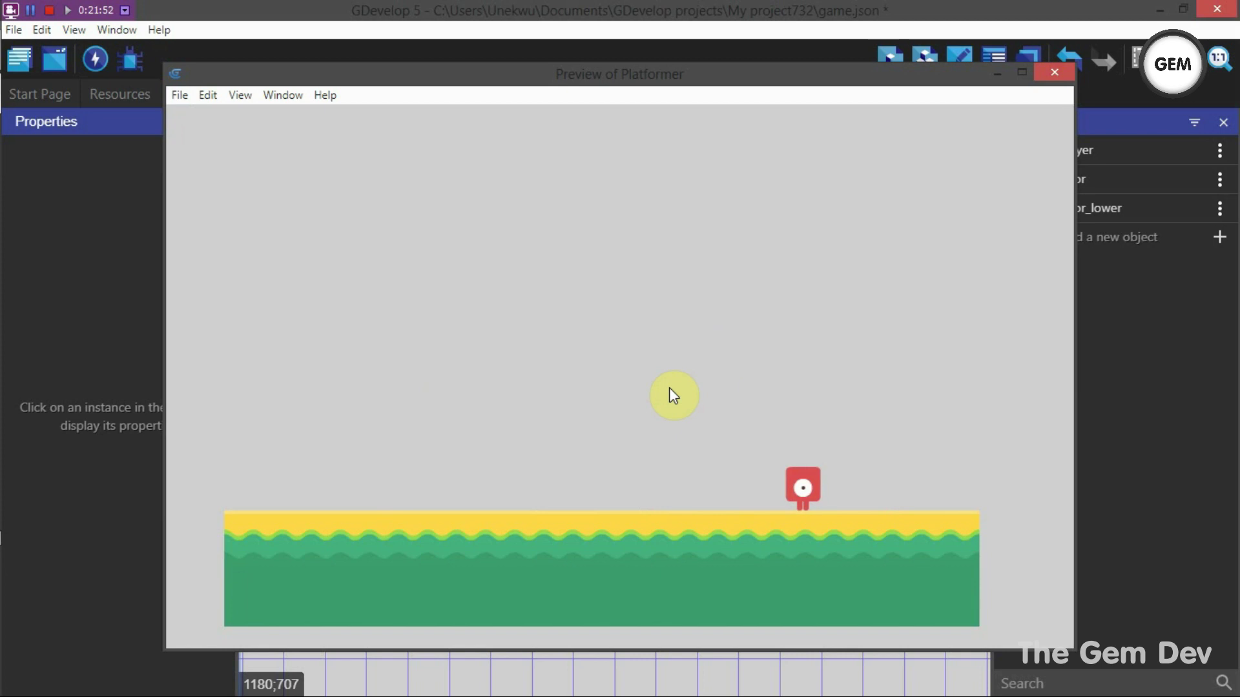
{"action": "key", "text": "Left"}
{"action": "key", "text": "Right"}
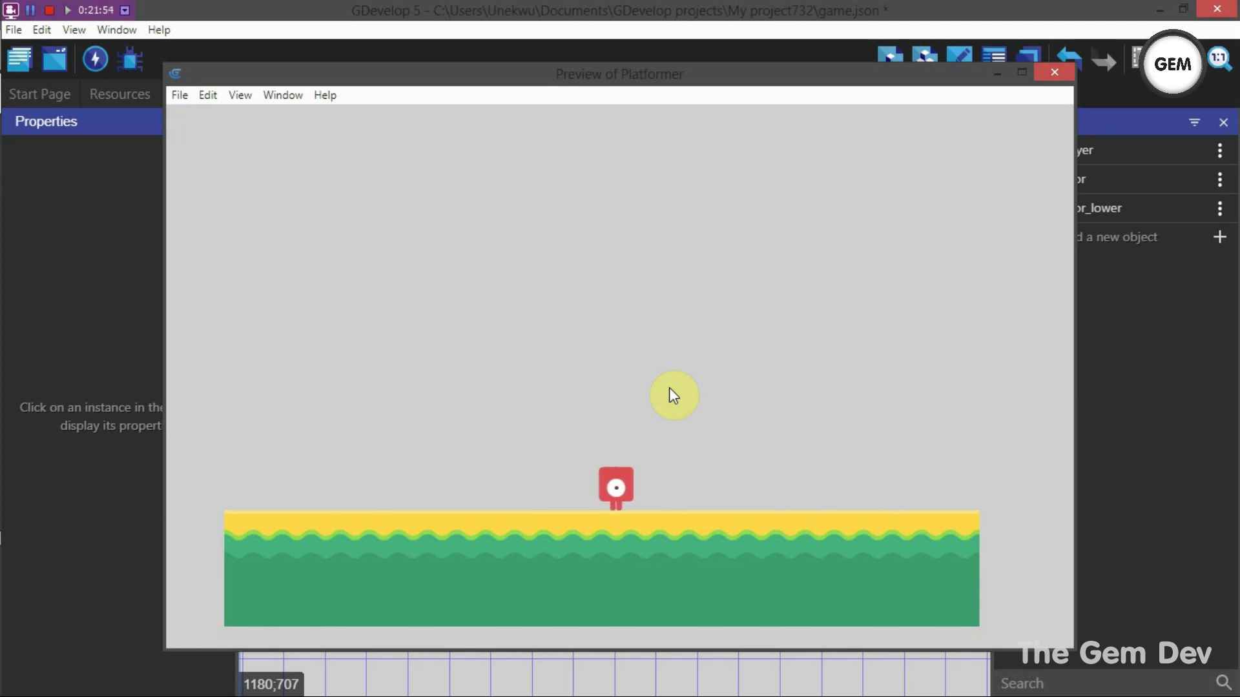
{"action": "key", "text": "space"}
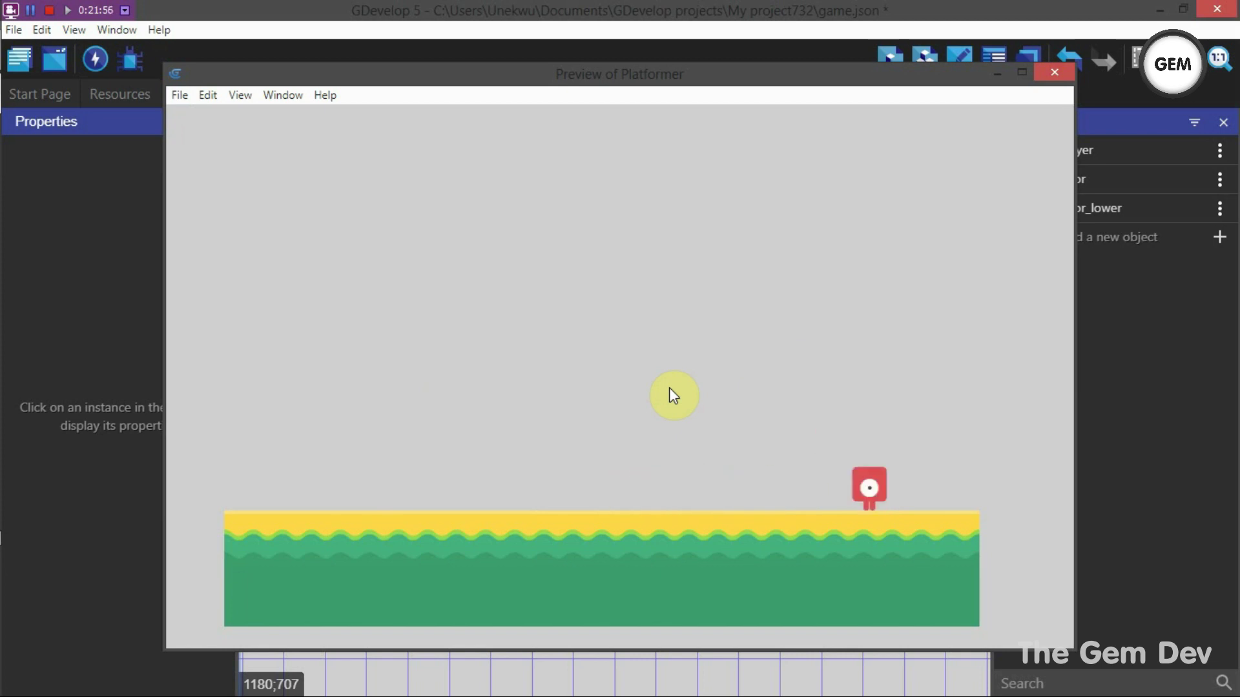
{"action": "key", "text": "Left"}
{"action": "key", "text": "space"}
{"action": "key", "text": "Left"}
{"action": "key", "text": "space"}
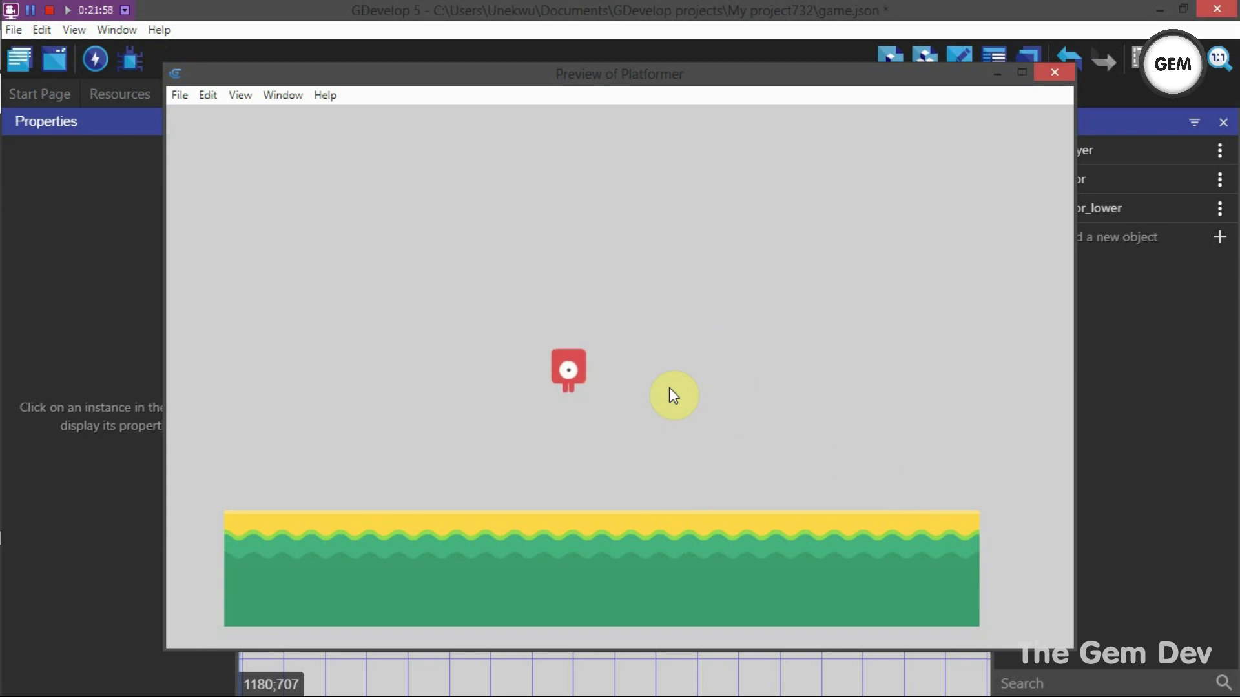
{"action": "key", "text": "space"}
{"action": "key", "text": "Right"}
{"action": "key", "text": "space"}
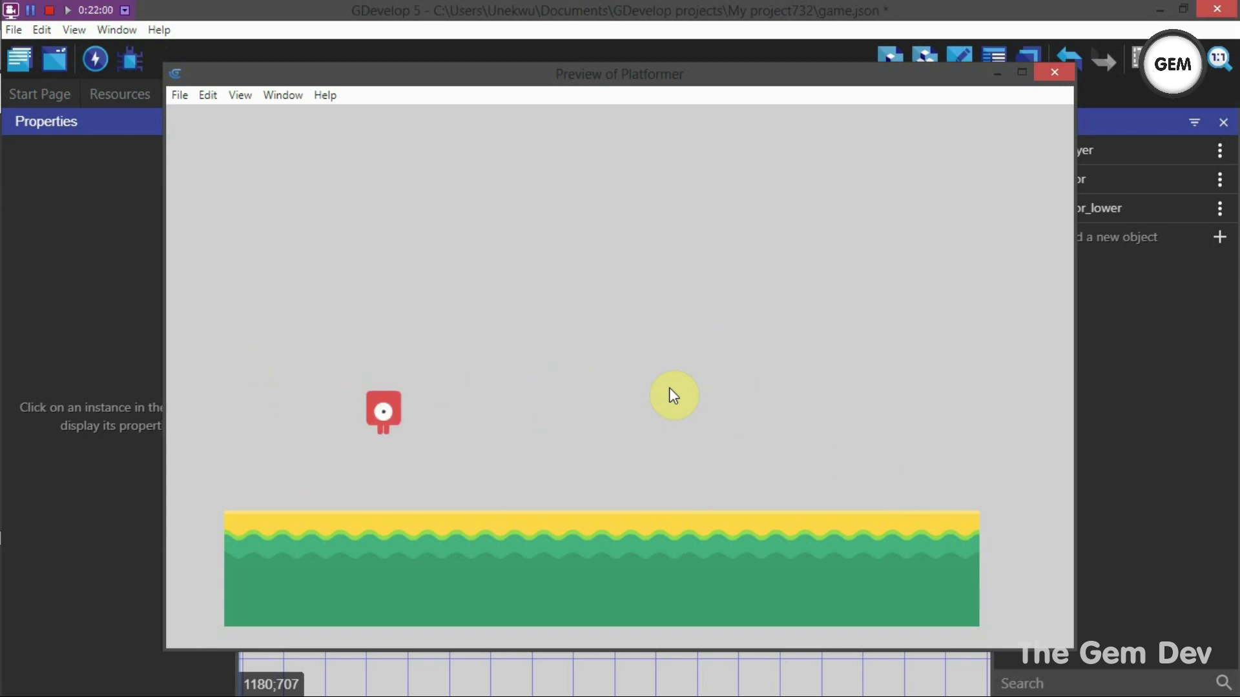
{"action": "key", "text": "Right"}
{"action": "key", "text": "space"}
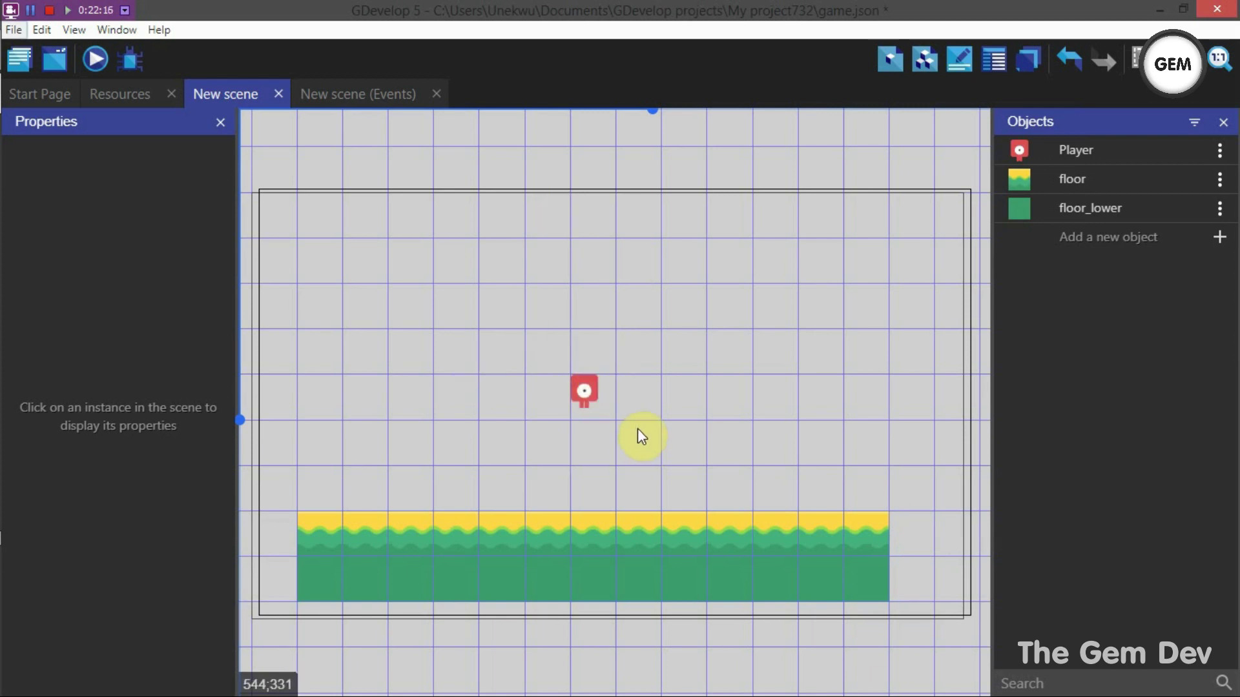
Add a new empty event to the scene's event sheet.
{"action": "left_click", "coordinate": [584, 390]}
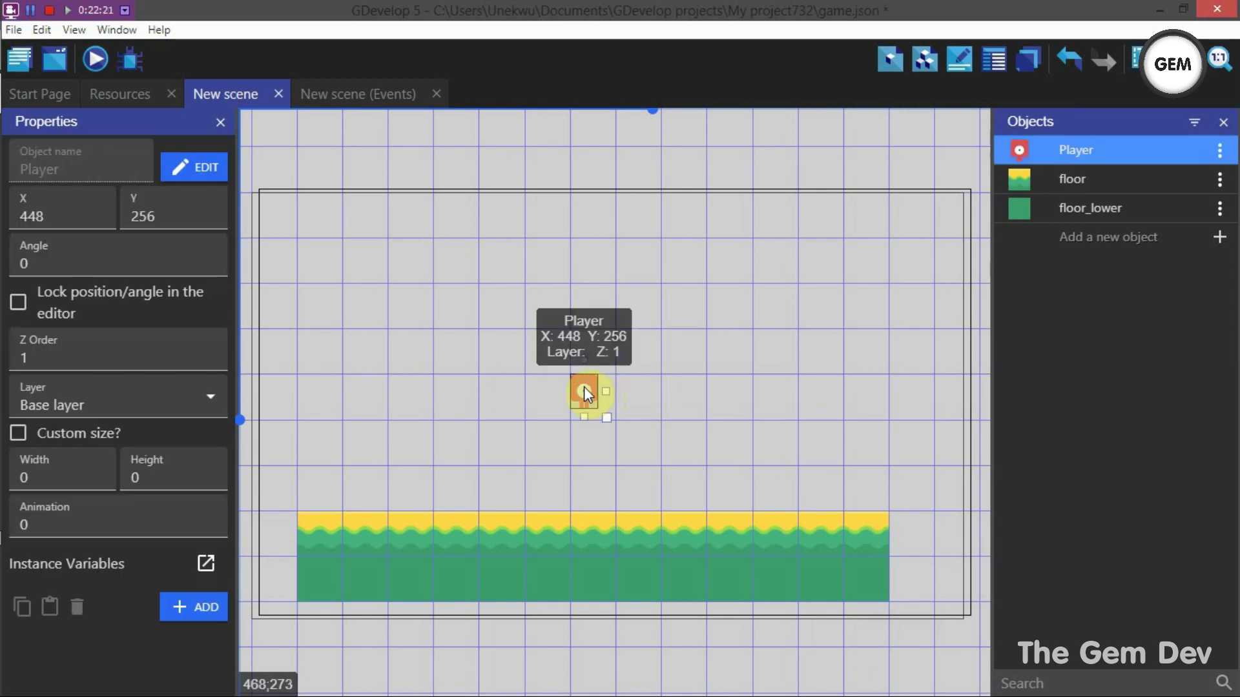
{"action": "left_click", "coordinate": [336, 94]}
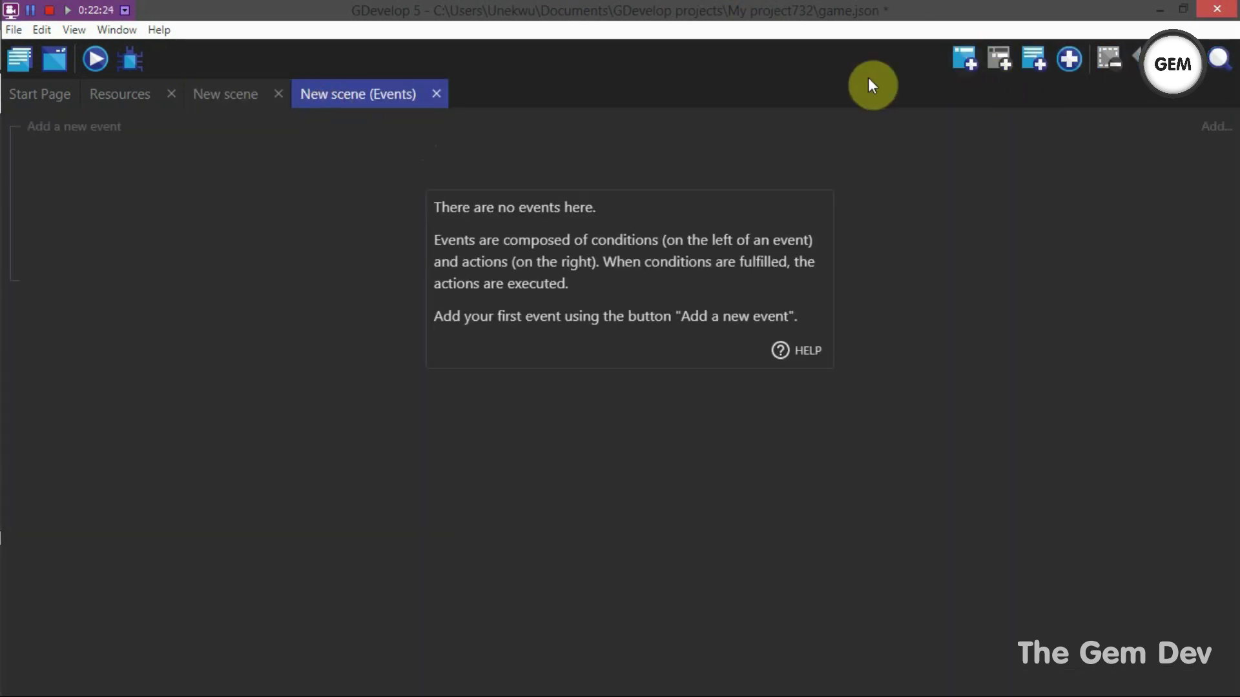
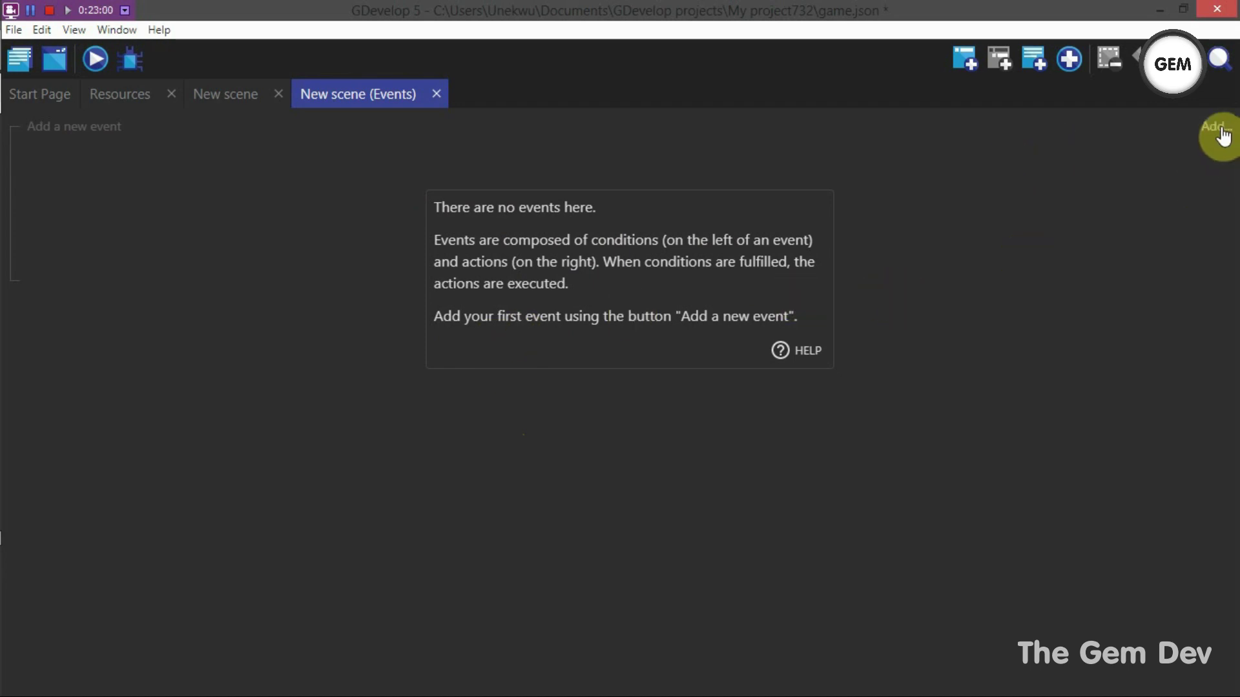
{"action": "left_click", "coordinate": [63, 130]}
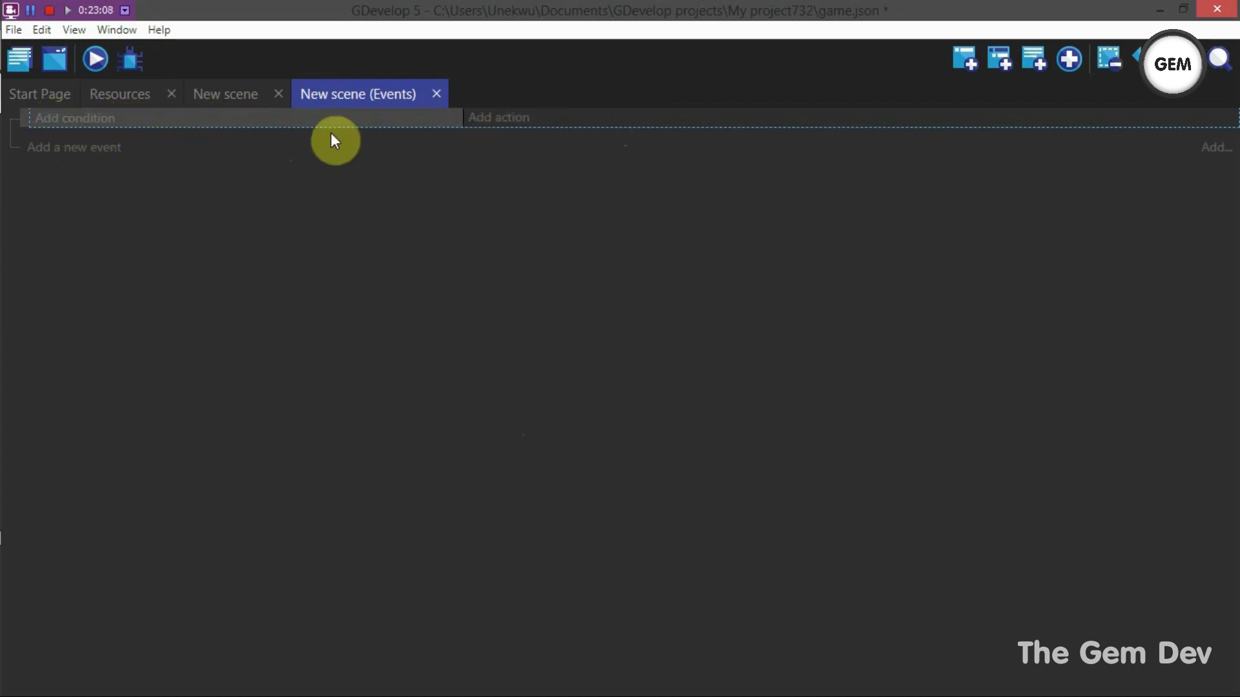
{"action": "left_click", "coordinate": [240, 93]}
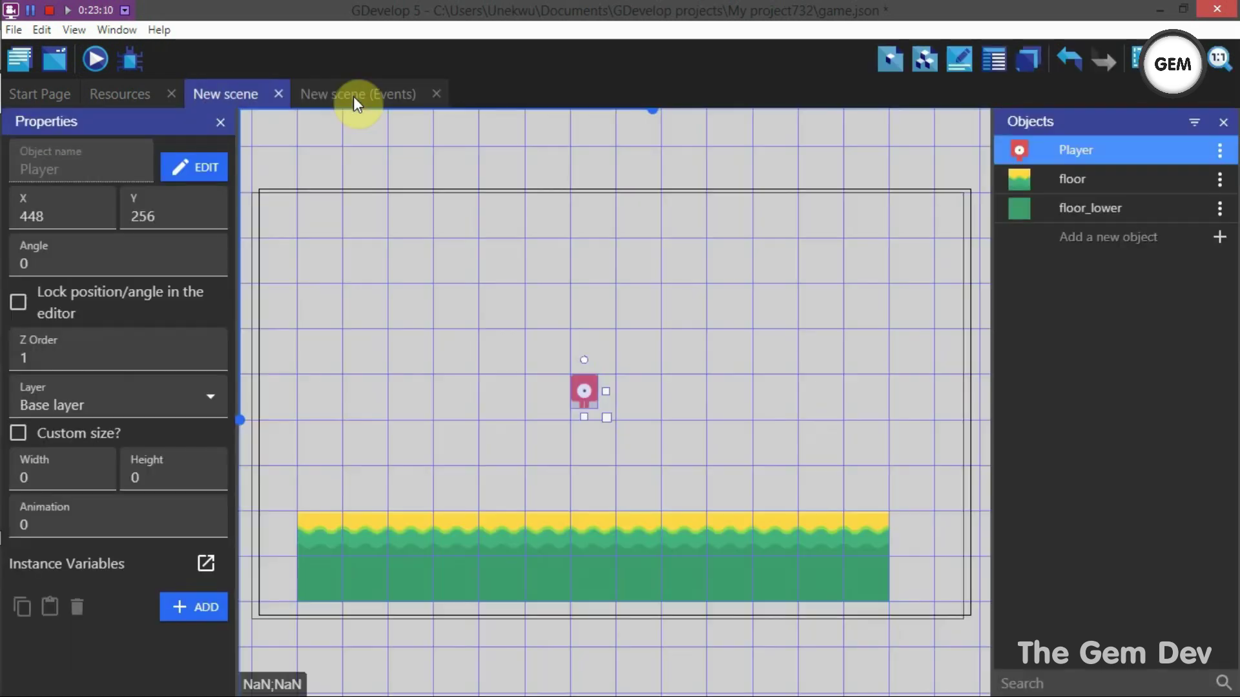
{"action": "left_click", "coordinate": [359, 97]}
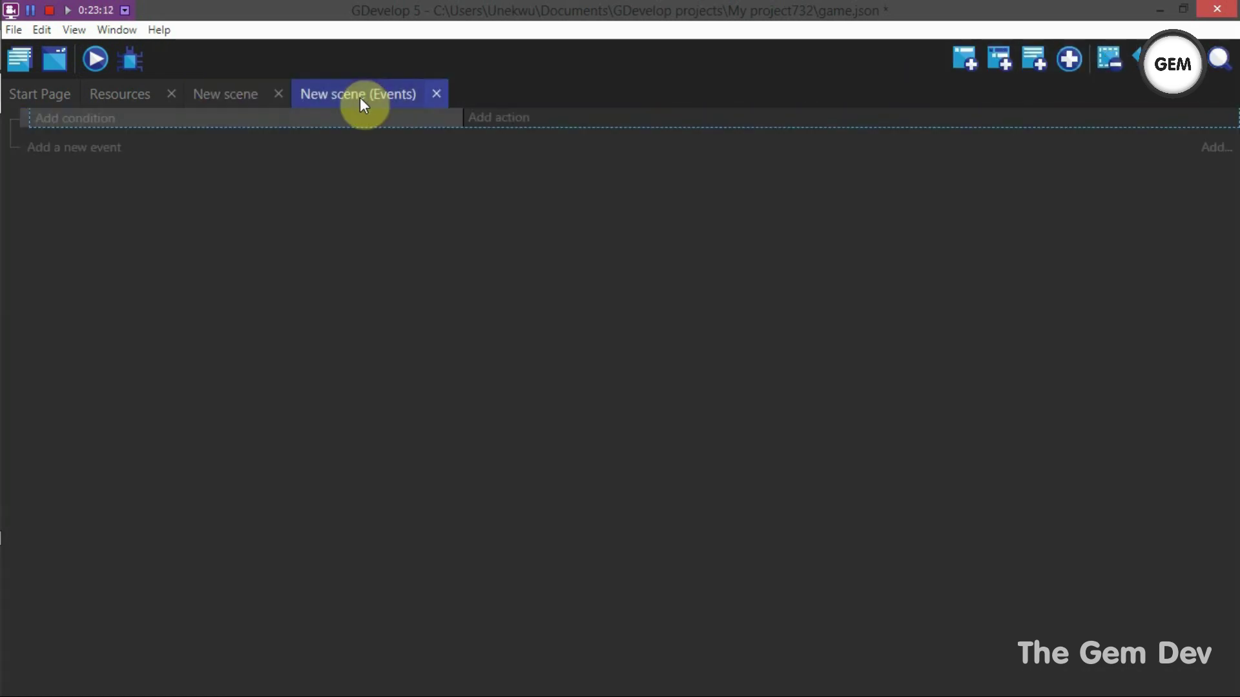
{"action": "left_click", "coordinate": [210, 98]}
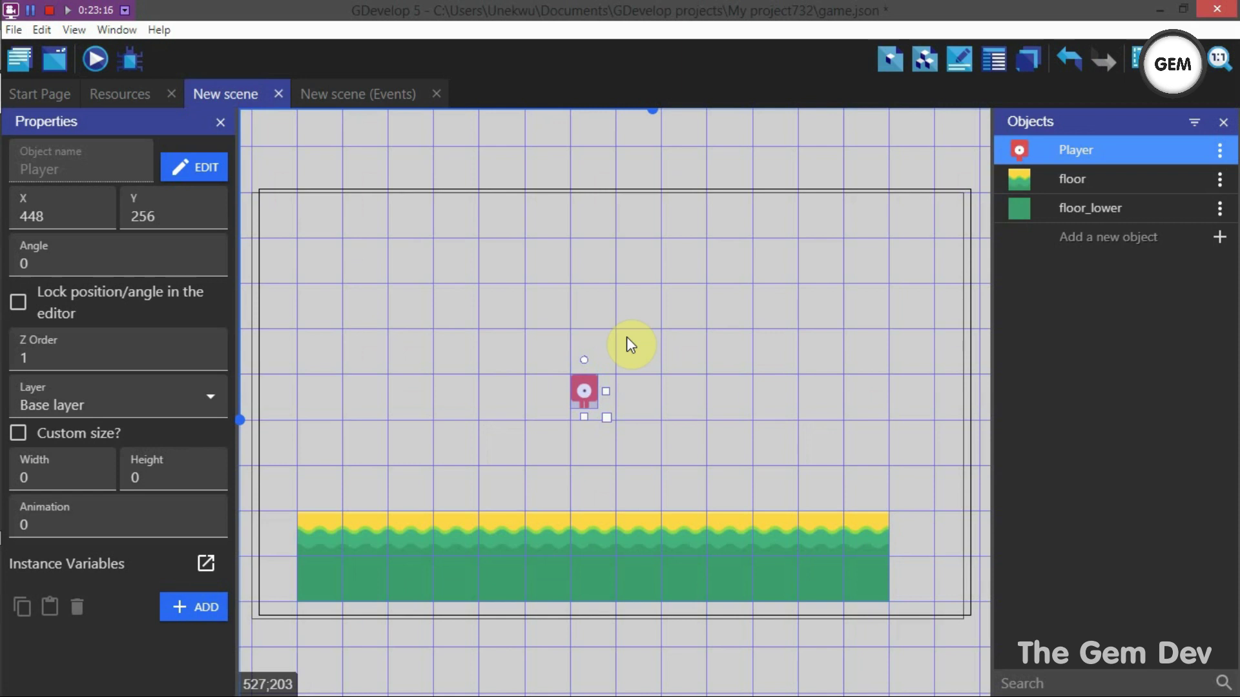
{"action": "left_click", "coordinate": [646, 362]}
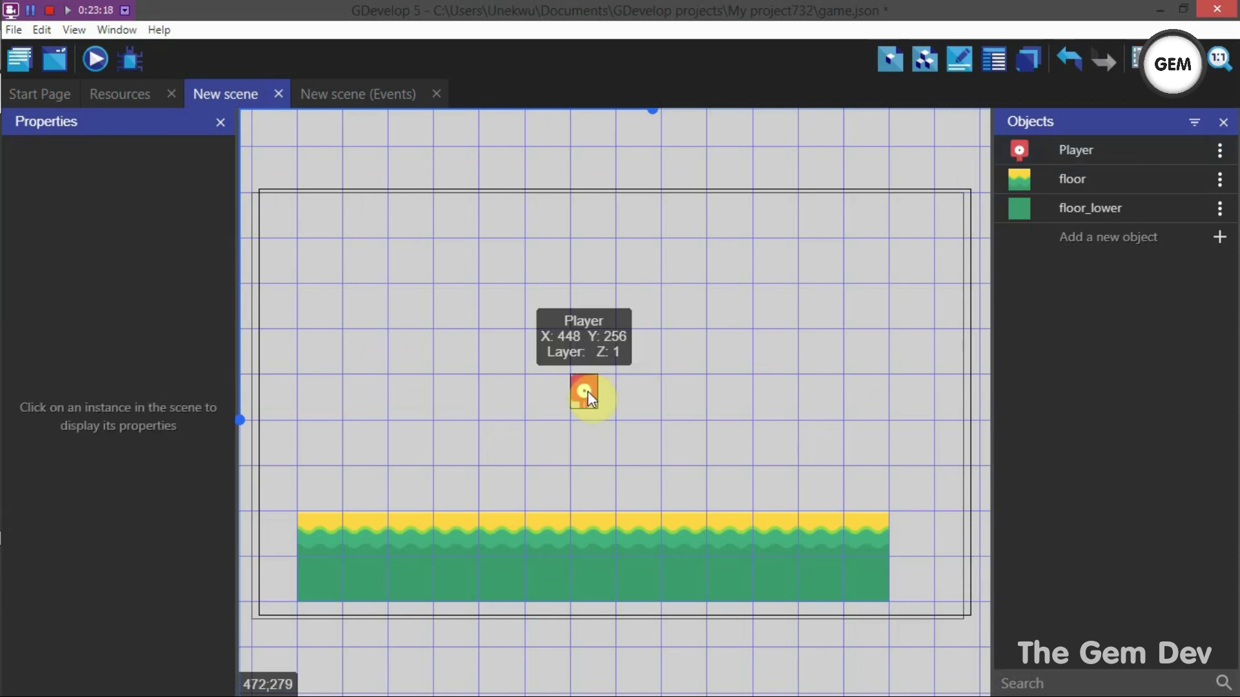
{"action": "left_click", "coordinate": [317, 95]}
{"action": "left_click", "coordinate": [217, 93]}
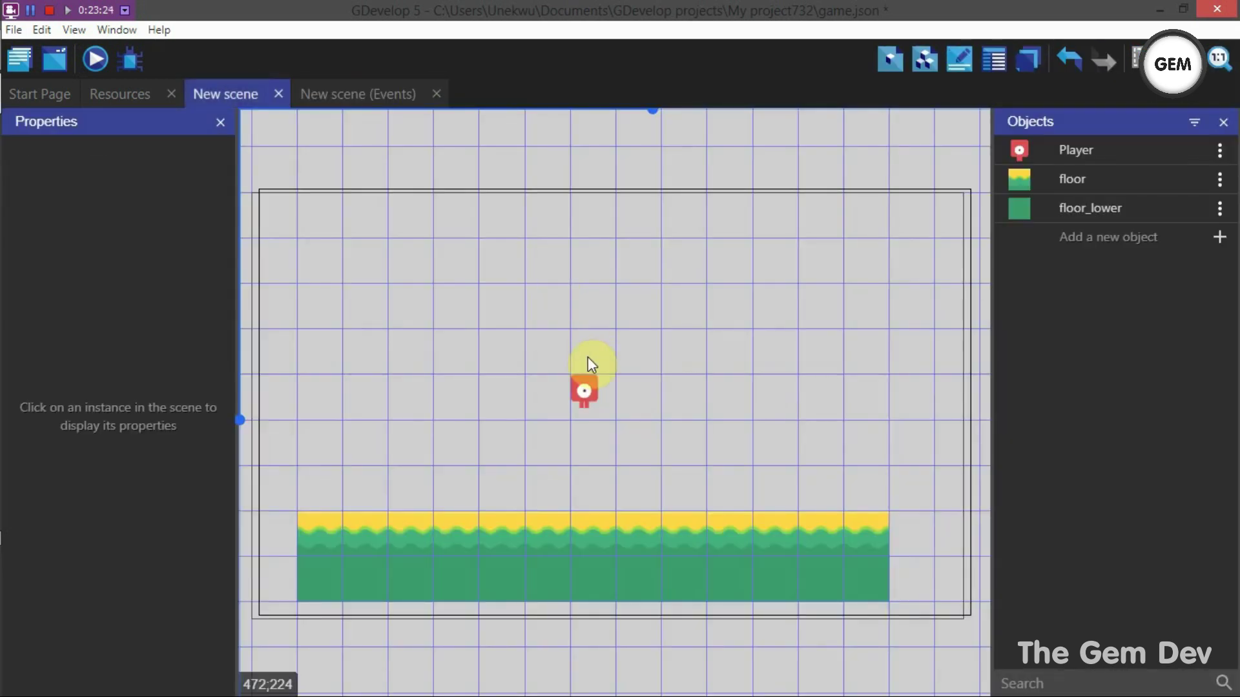
Review the Default controls option in the Player's PlatformerObject behavior and close the object's settings.
{"action": "left_click", "coordinate": [1096, 154]}
{"action": "double_click", "coordinate": [1094, 150]}
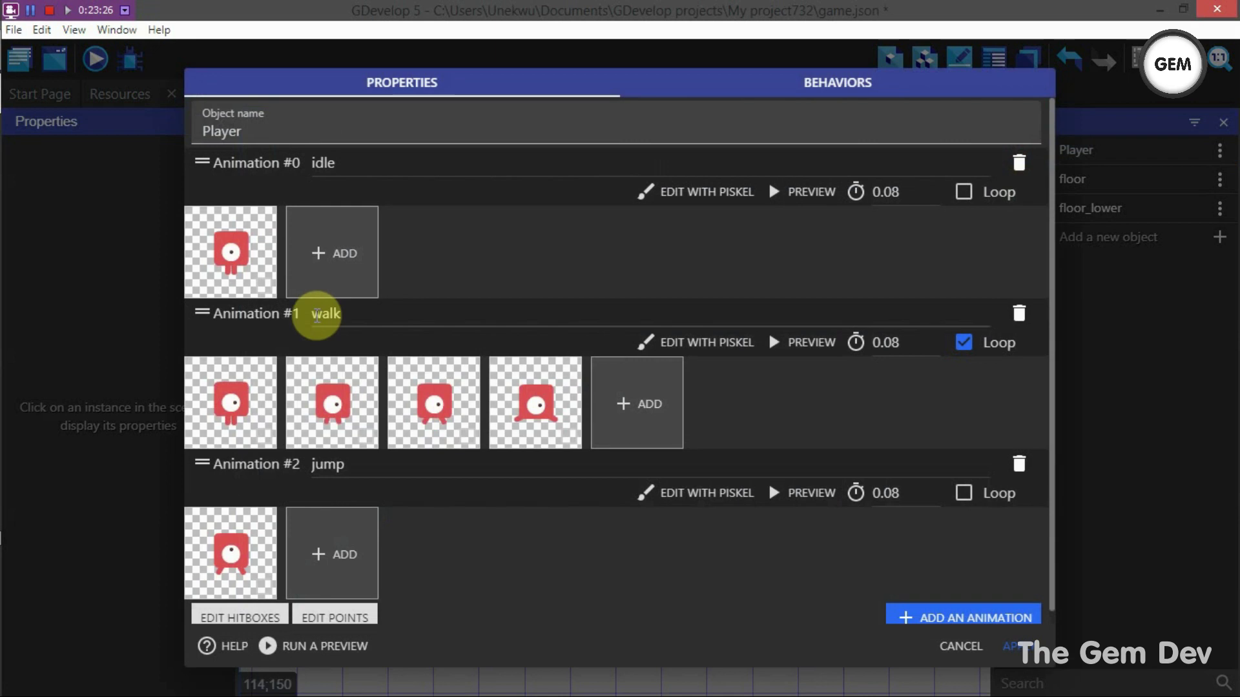
{"action": "left_click", "coordinate": [743, 99]}
{"action": "left_click", "coordinate": [220, 311]}
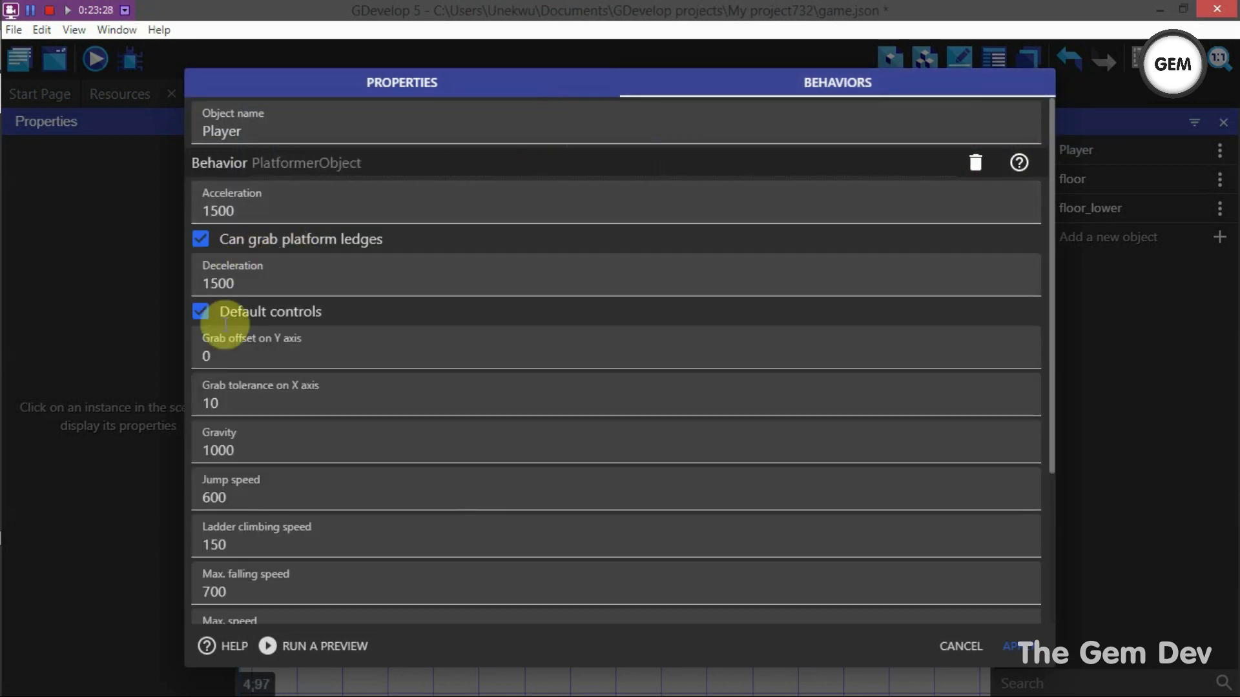
{"action": "left_click", "coordinate": [1023, 647]}
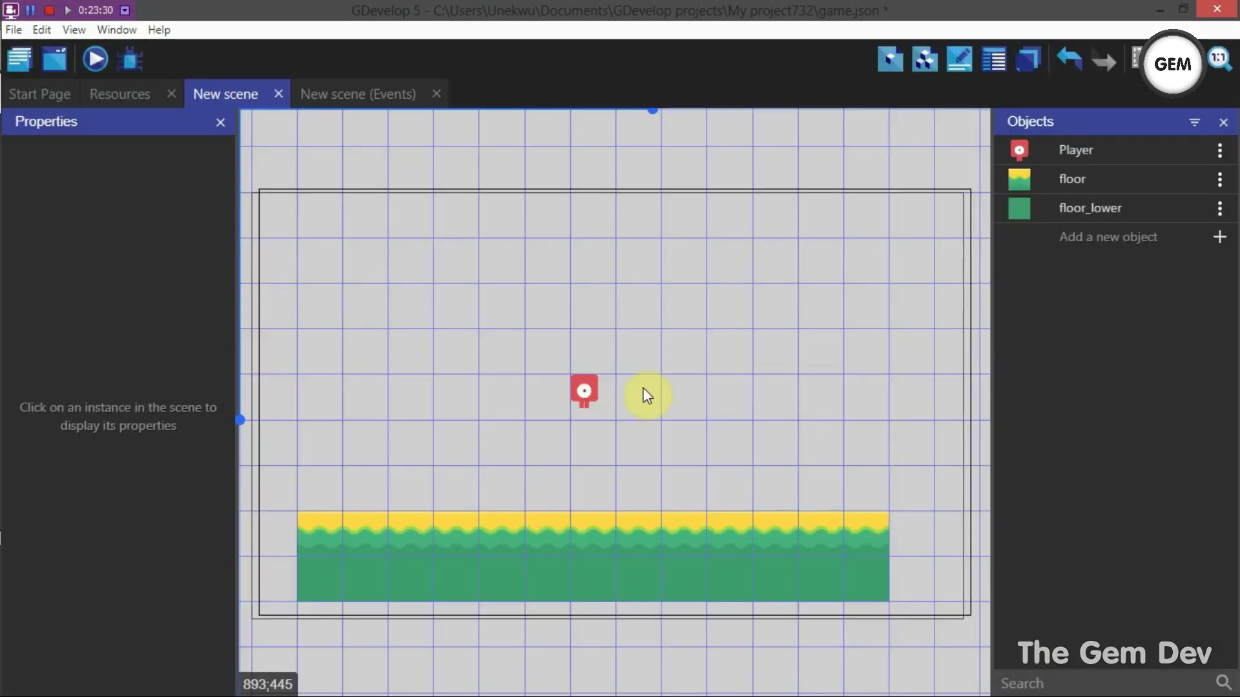
Add a Key pressed condition for the d key to the empty event in the scene's event sheet.
{"action": "left_click", "coordinate": [340, 99]}
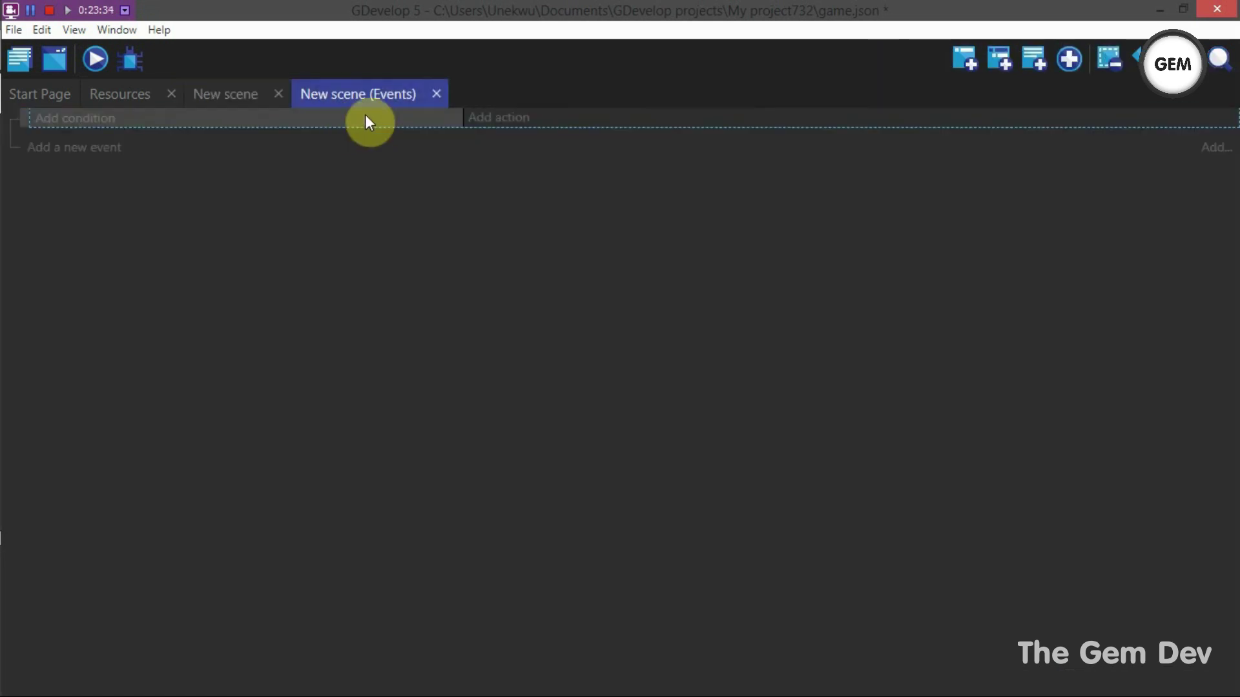
{"action": "left_click", "coordinate": [226, 94]}
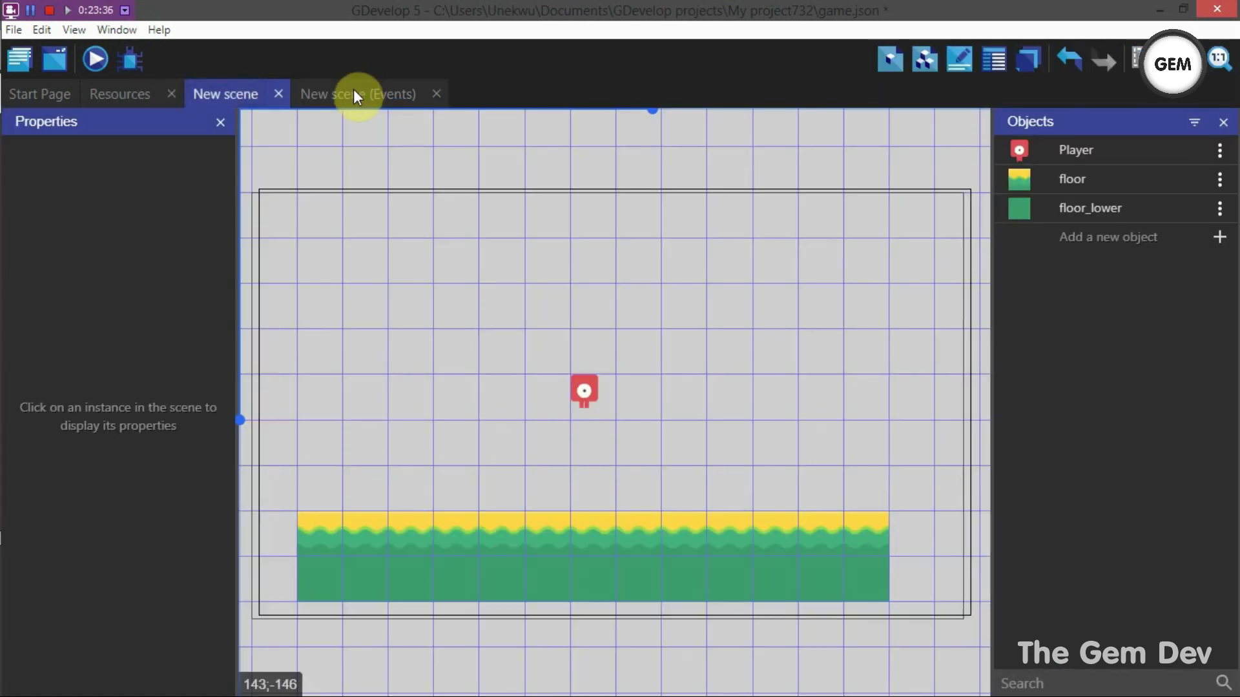
{"action": "left_click", "coordinate": [354, 89]}
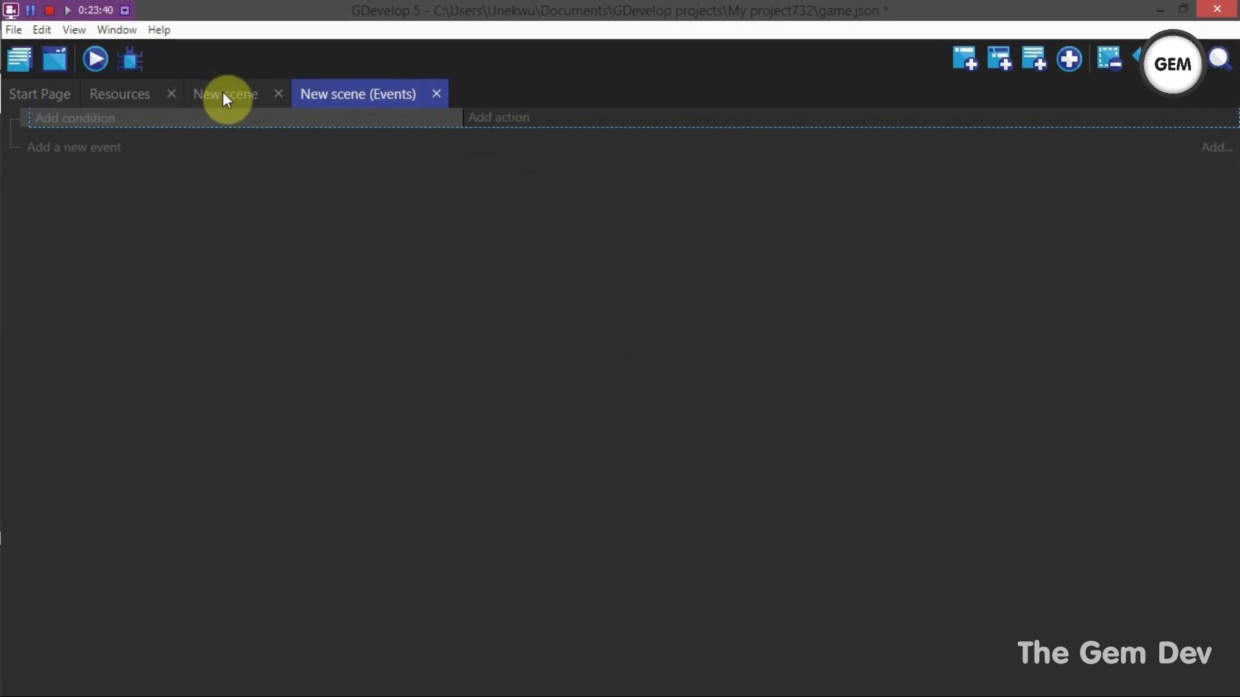
{"action": "left_click", "coordinate": [85, 120]}
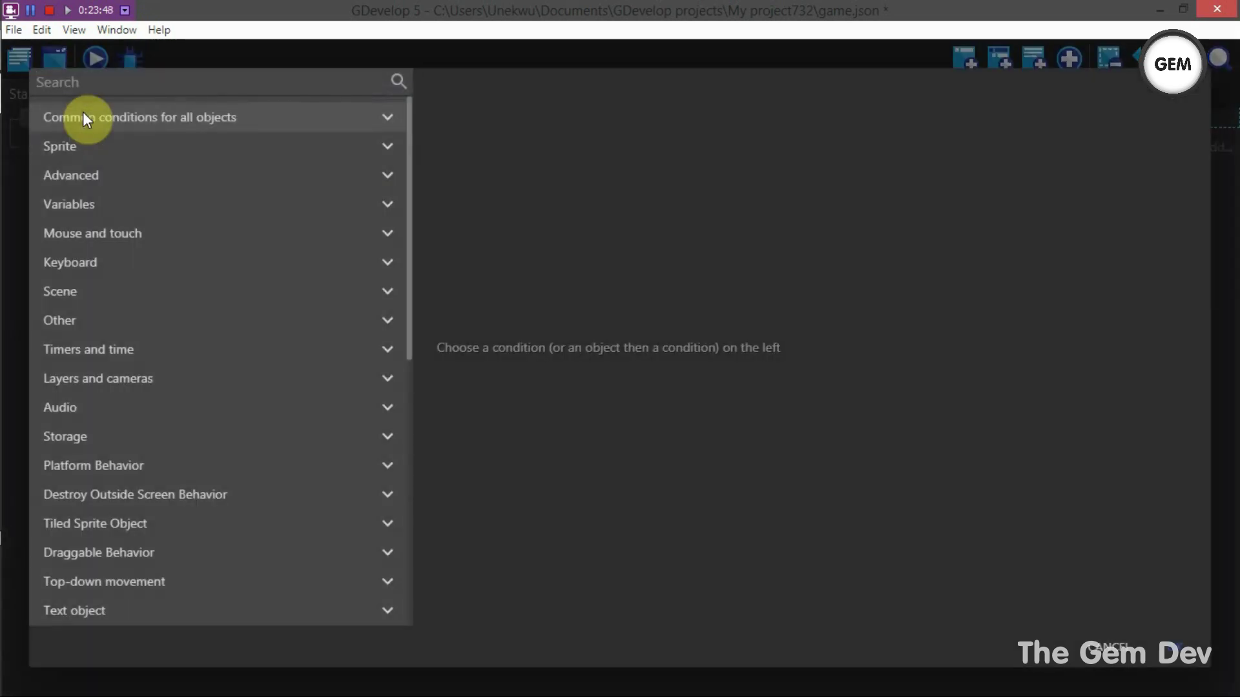
{"action": "type", "text": "key"}
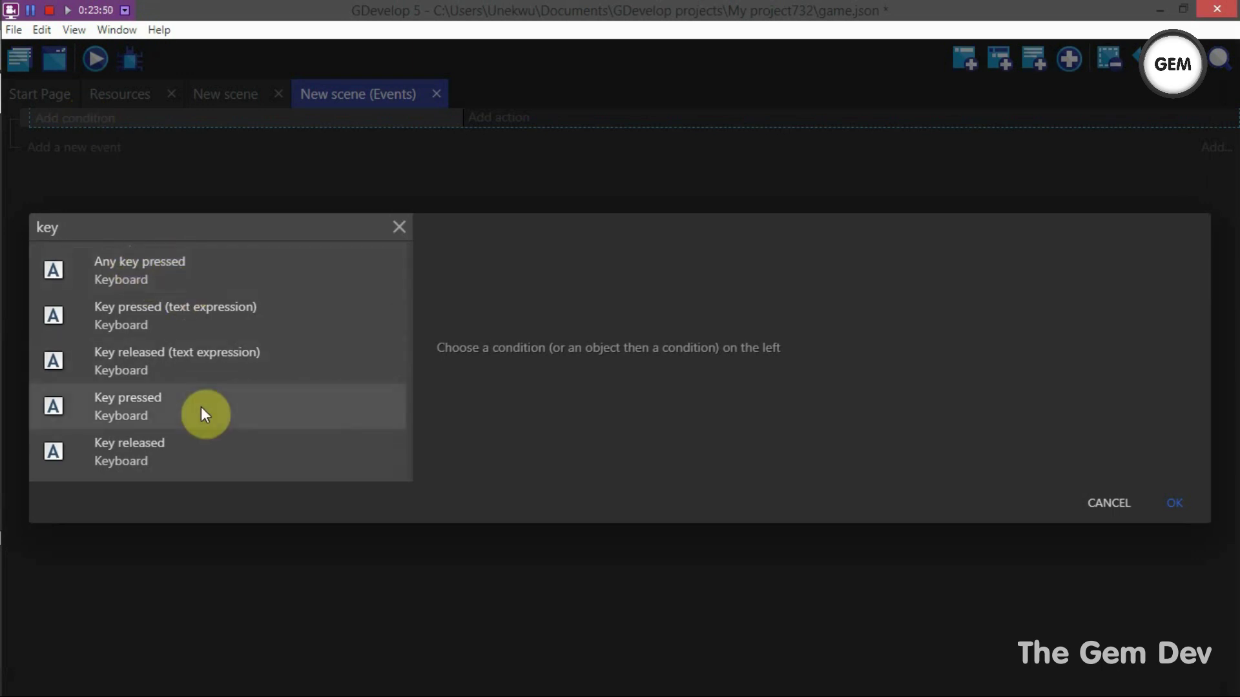
{"action": "left_click", "coordinate": [124, 405]}
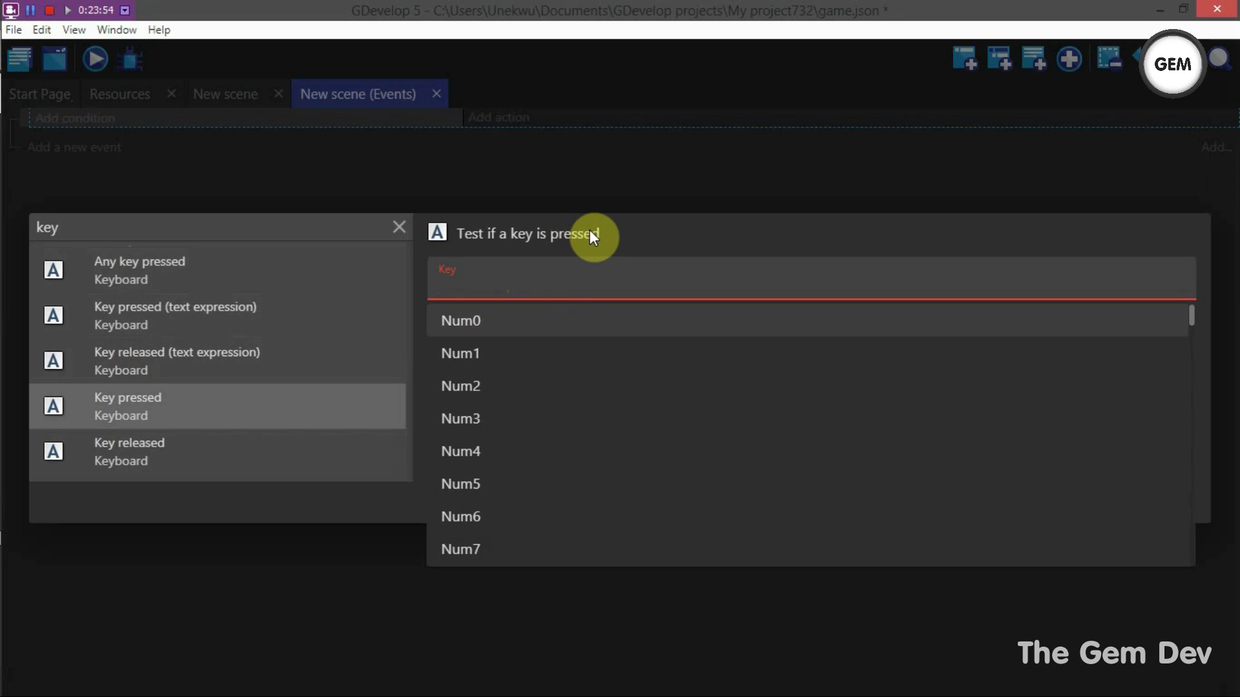
{"action": "type", "text": "d"}
{"action": "left_click", "coordinate": [509, 321]}
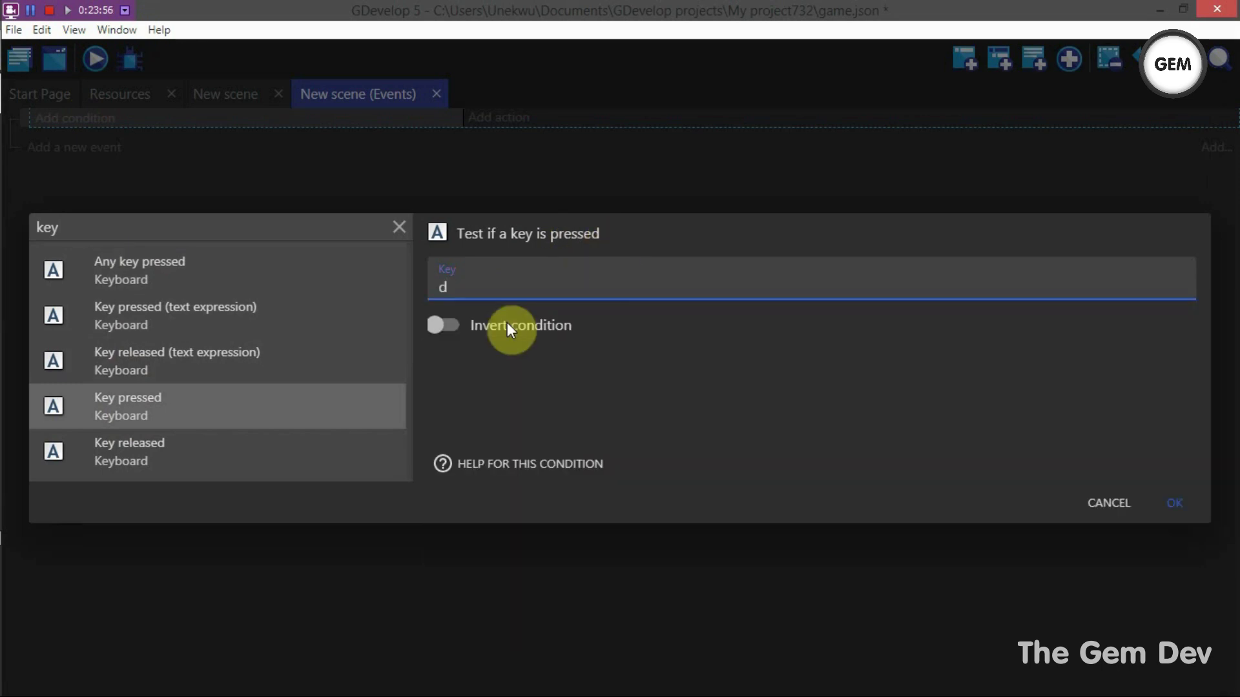
{"action": "left_click", "coordinate": [1175, 505]}
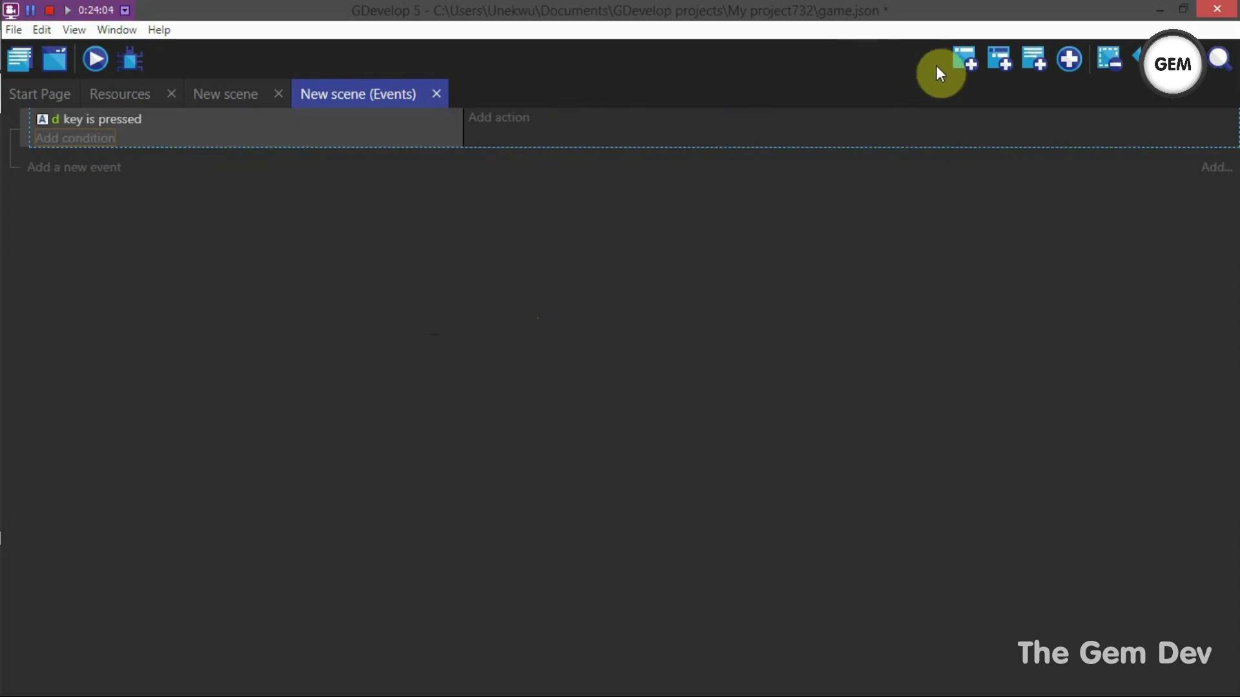
Add three more empty events below the d key event.
{"action": "left_click", "coordinate": [967, 60]}
{"action": "left_click", "coordinate": [966, 60]}
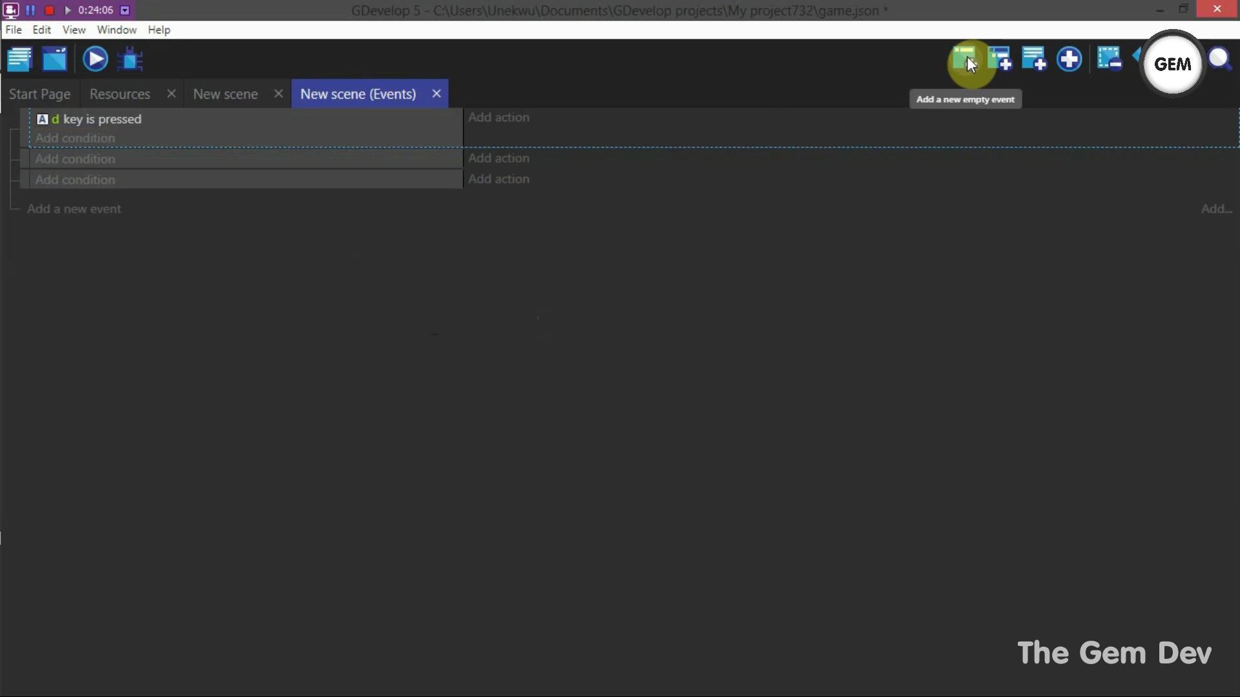
{"action": "left_click", "coordinate": [967, 60]}
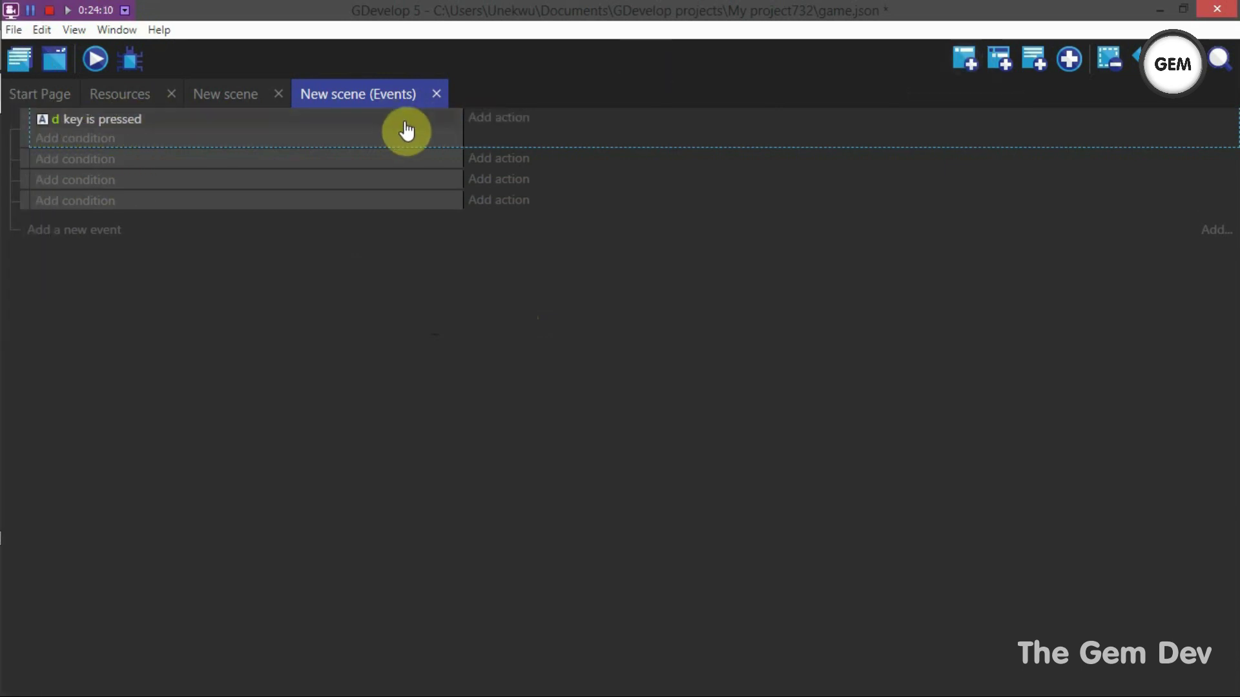
Add the Platform Behavior action Simulate right key press for the Player to the d key event.
{"action": "left_click", "coordinate": [486, 123]}
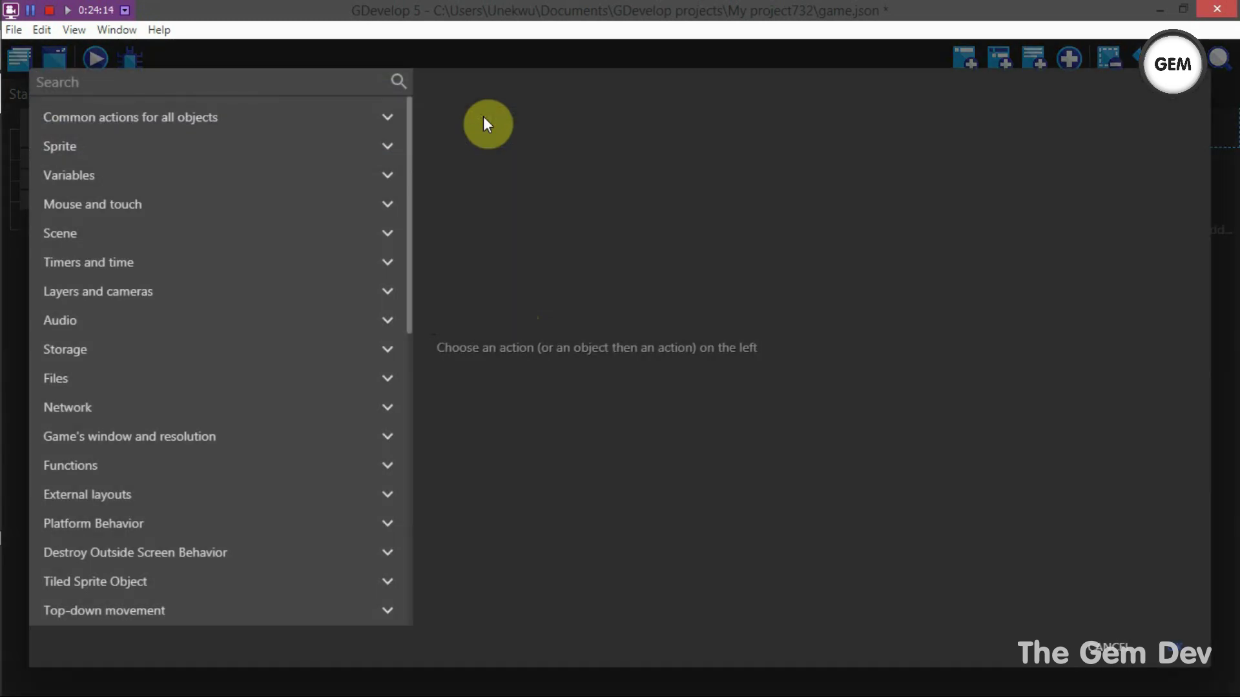
{"action": "type", "text": "simulate"}
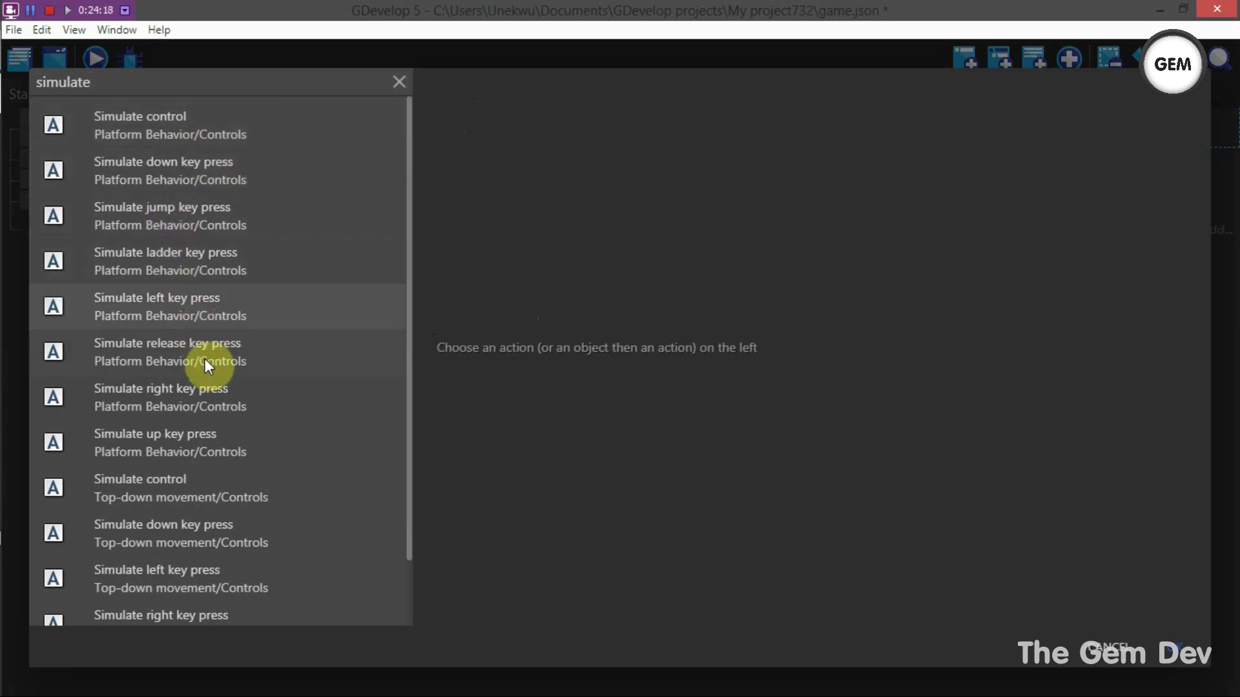
{"action": "scroll", "coordinate": [156, 381], "scroll_direction": "down", "scroll_amount": 1}
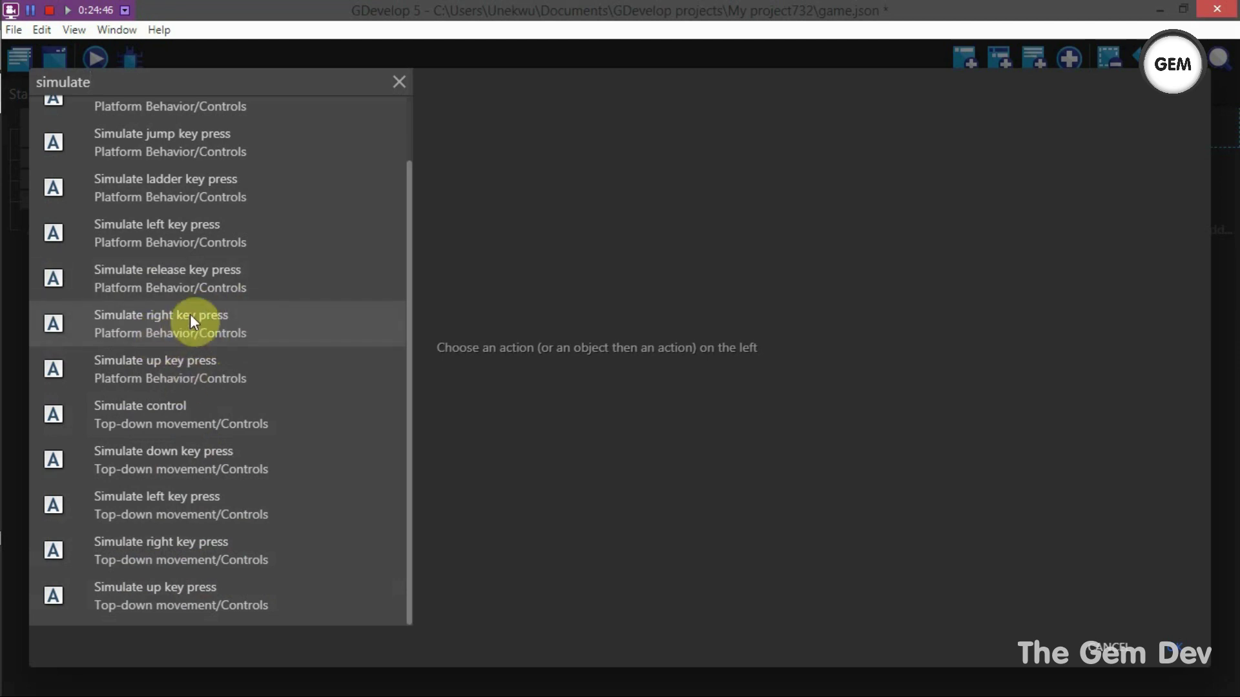
{"action": "left_click", "coordinate": [179, 328]}
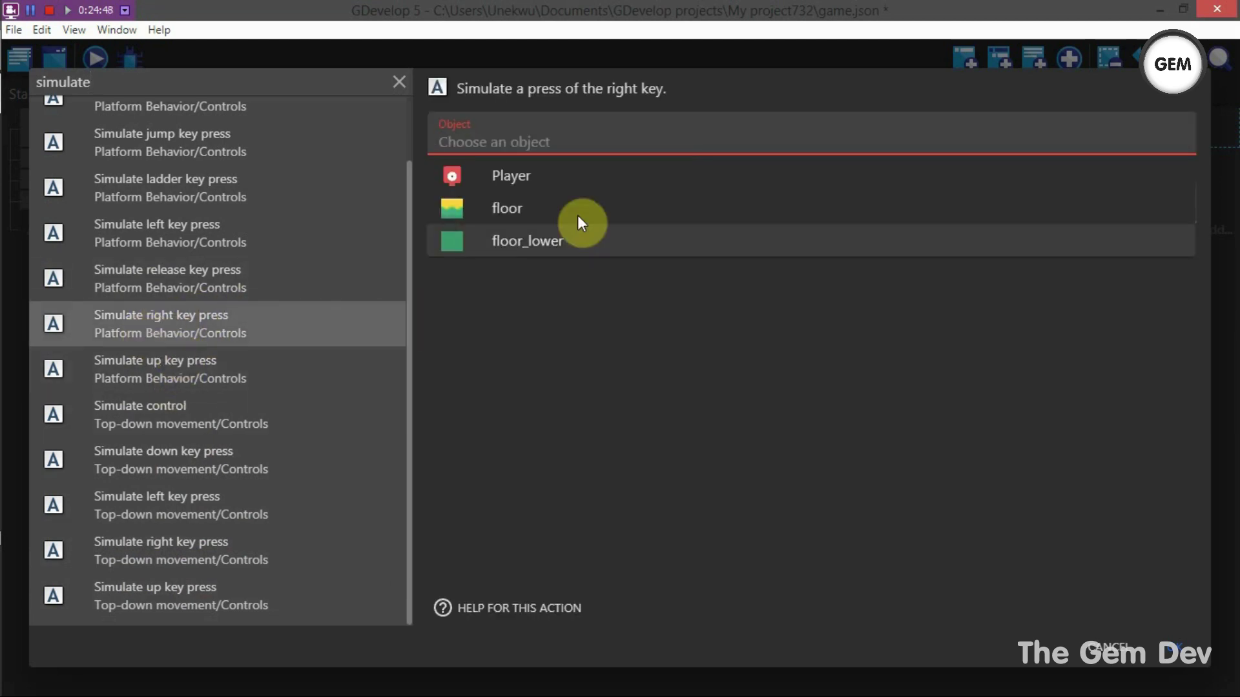
{"action": "left_click", "coordinate": [523, 176]}
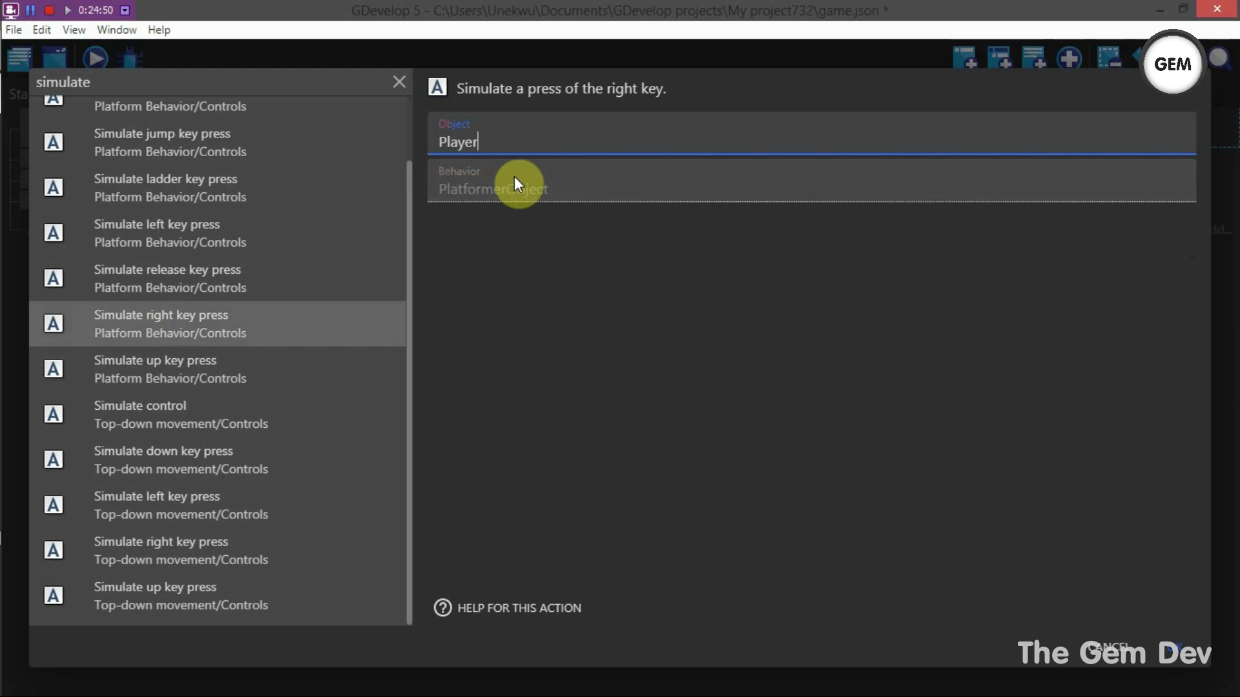
{"action": "left_click", "coordinate": [168, 554]}
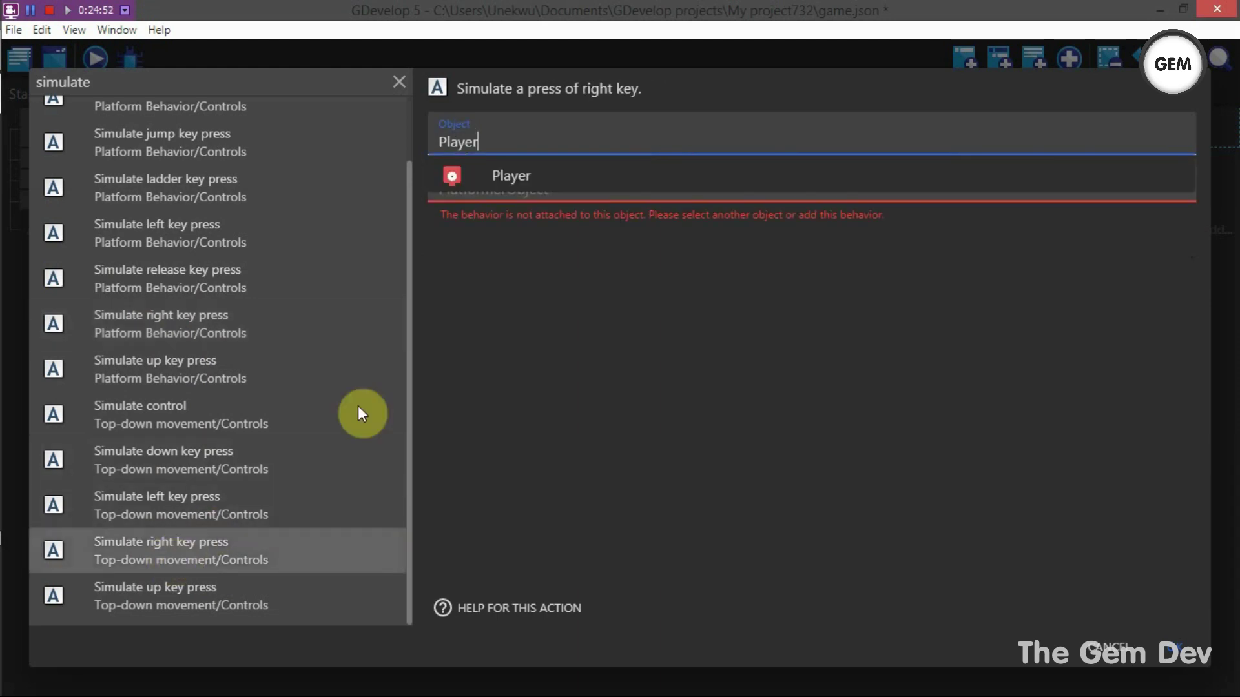
{"action": "left_click", "coordinate": [501, 173]}
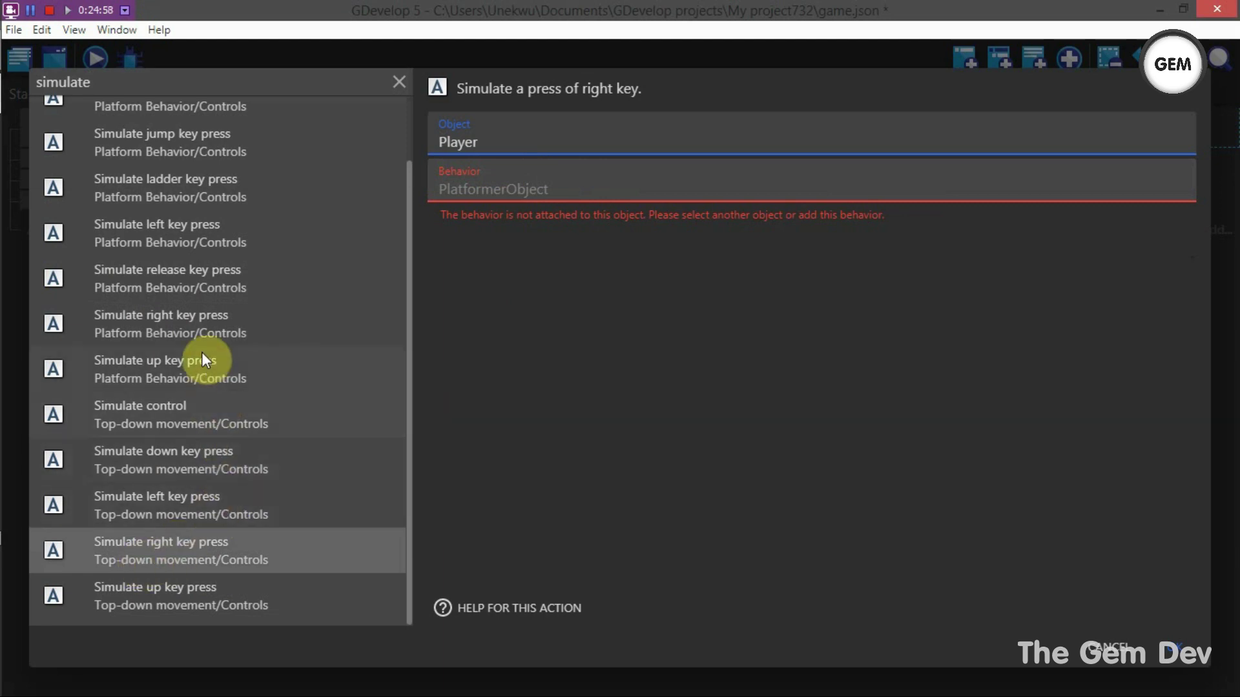
{"action": "left_click", "coordinate": [201, 330]}
{"action": "left_click", "coordinate": [589, 186]}
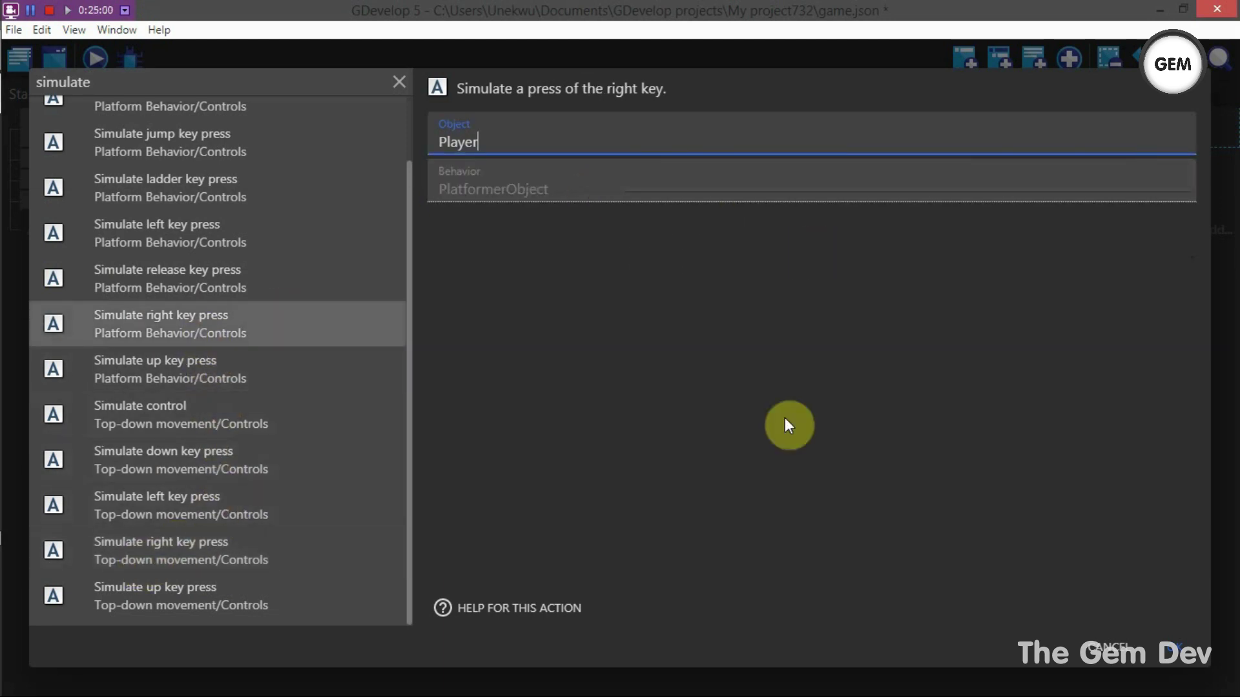
{"action": "left_click", "coordinate": [1177, 655]}
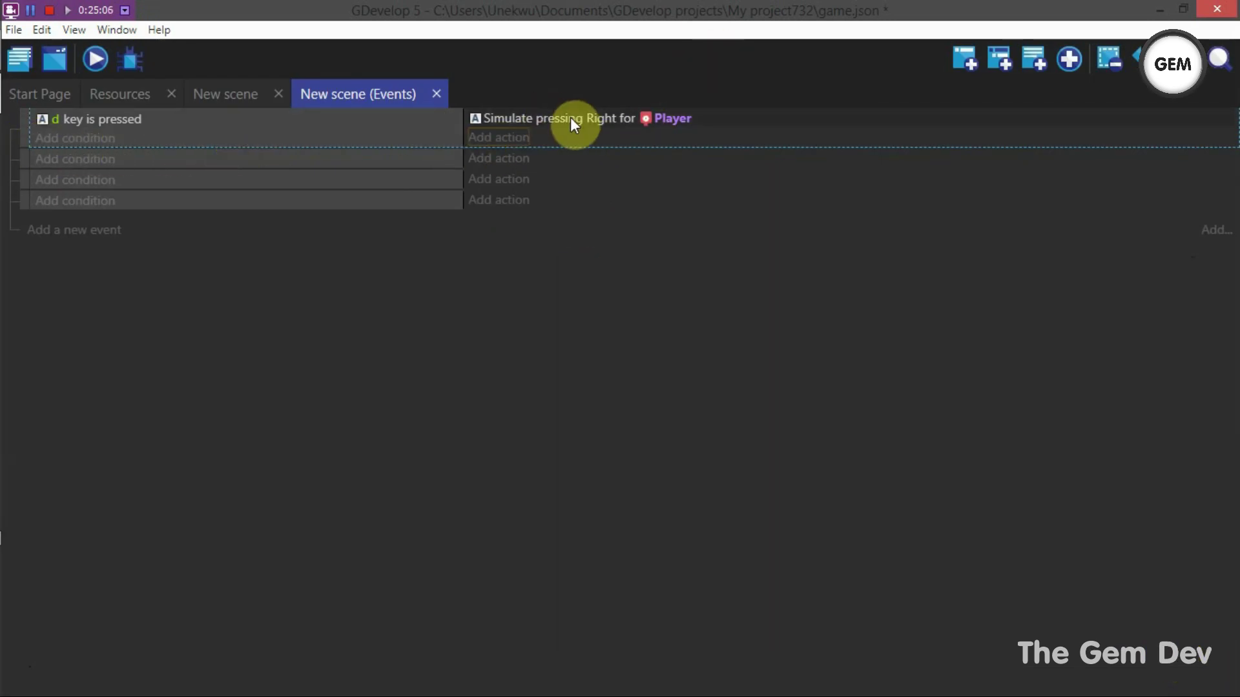
Add a Key pressed condition for the a key to the second event.
{"action": "left_click", "coordinate": [74, 159]}
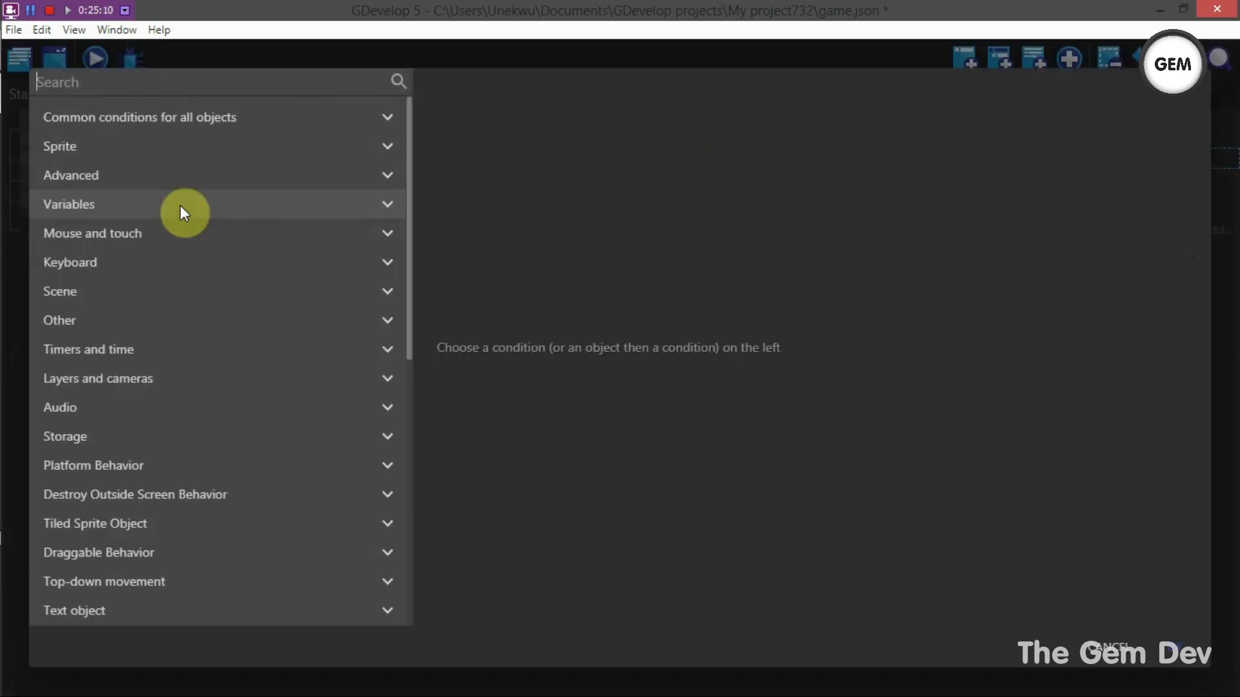
{"action": "type", "text": "key"}
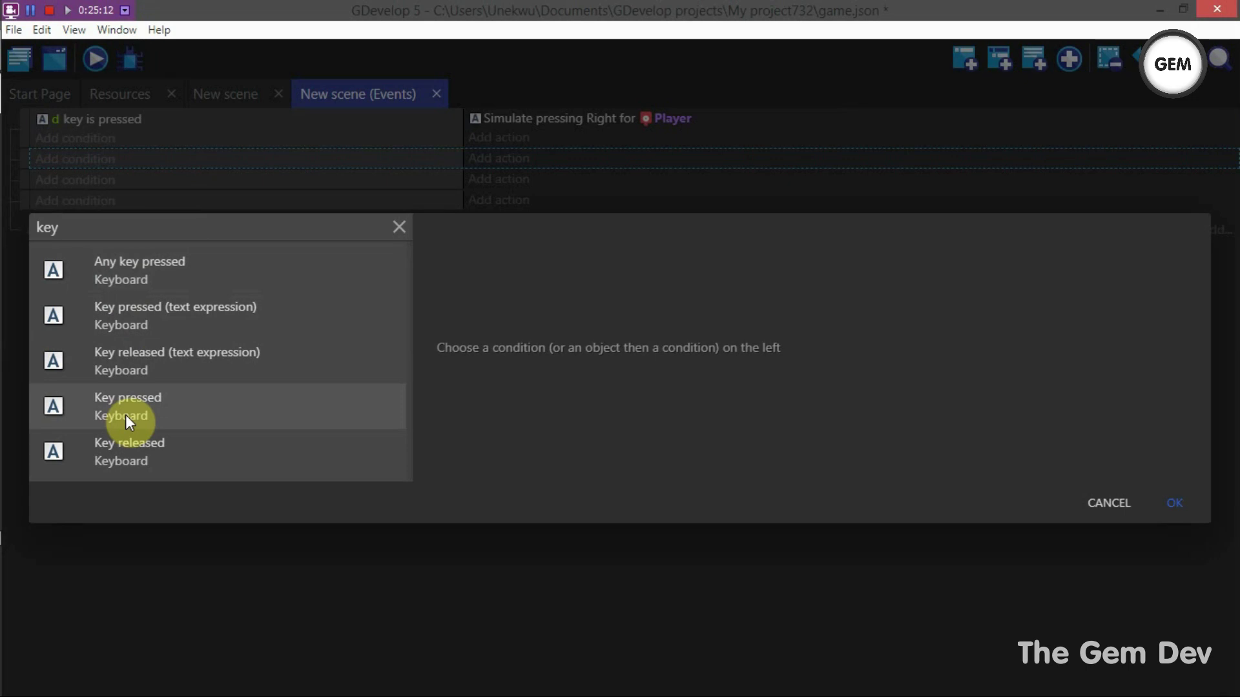
{"action": "left_click", "coordinate": [126, 414]}
{"action": "type", "text": "a"}
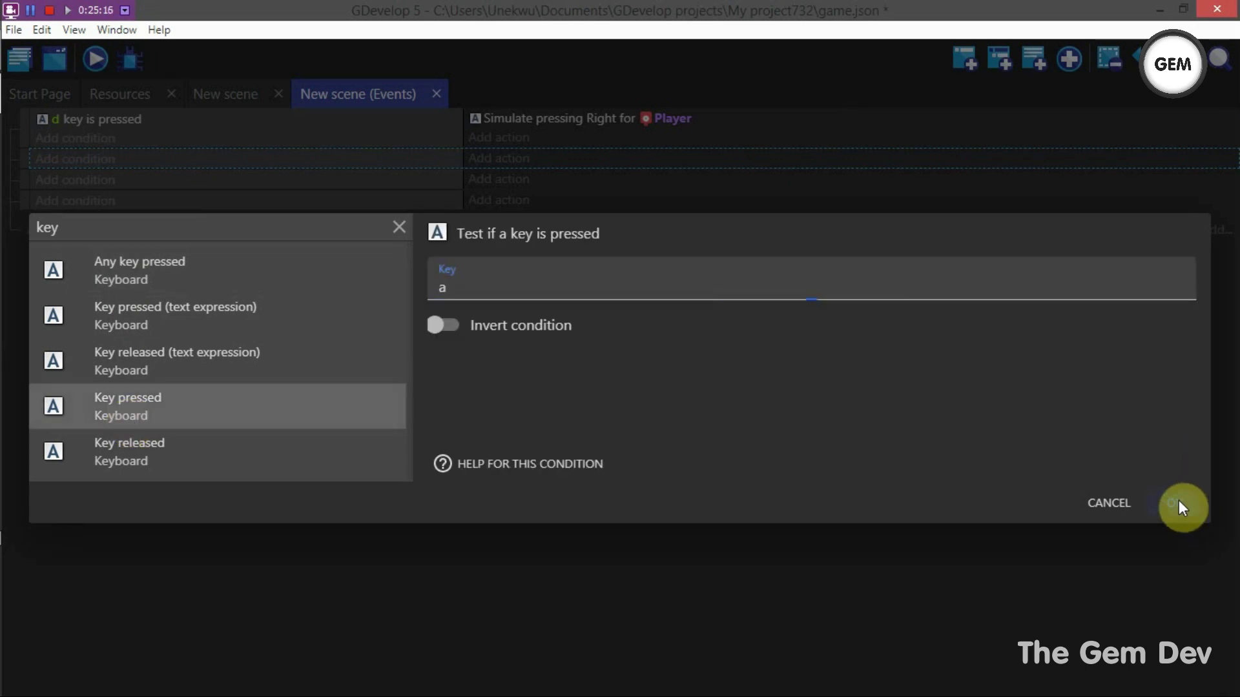
{"action": "left_click", "coordinate": [1182, 506]}
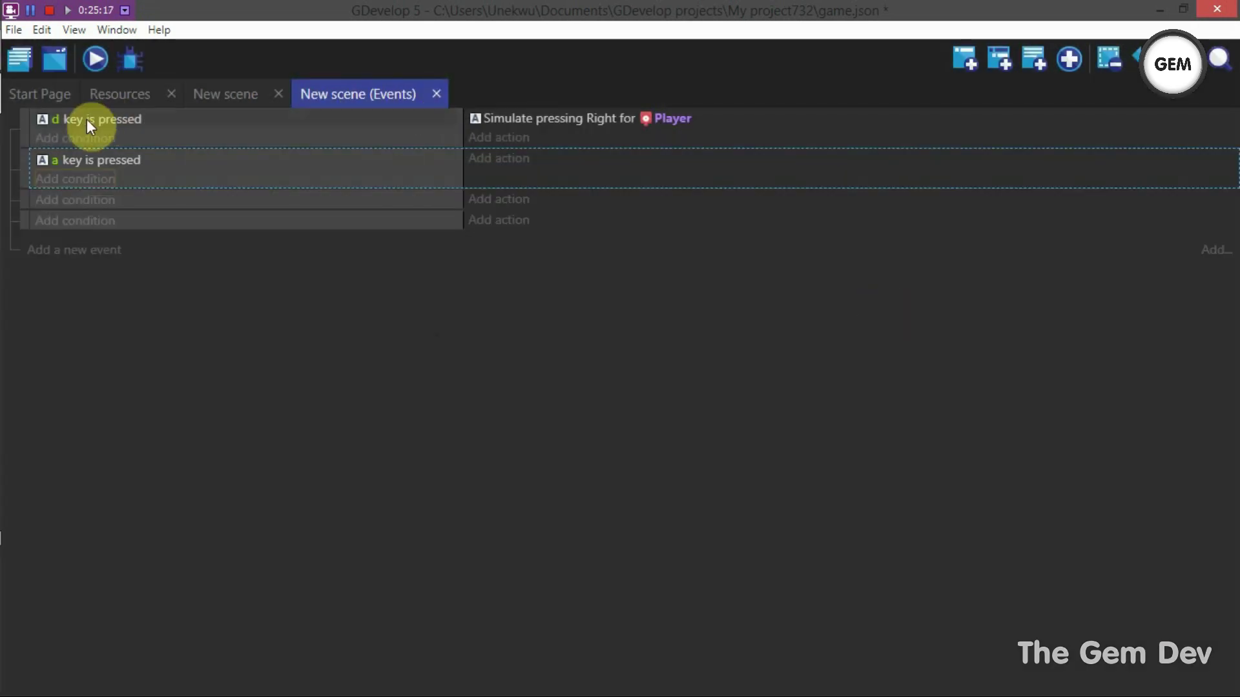
Add the Platform Behavior action Simulate left key press for the Player to the a key event.
{"action": "left_click", "coordinate": [514, 169]}
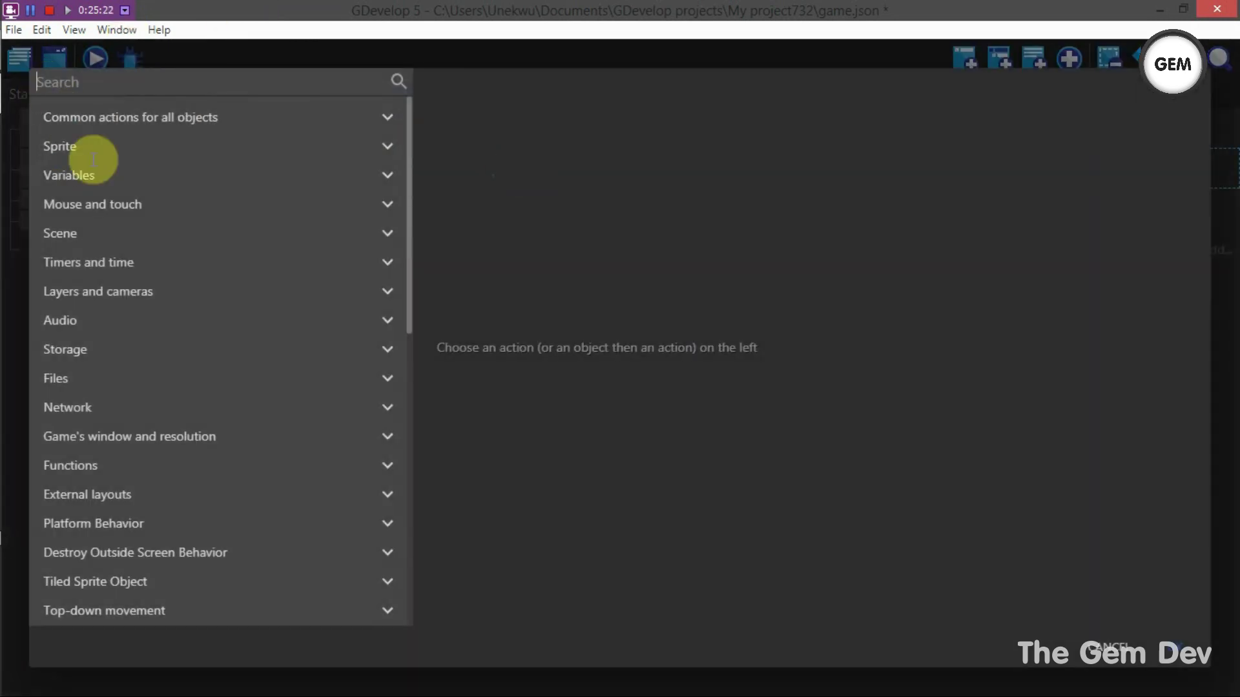
{"action": "type", "text": "simula"}
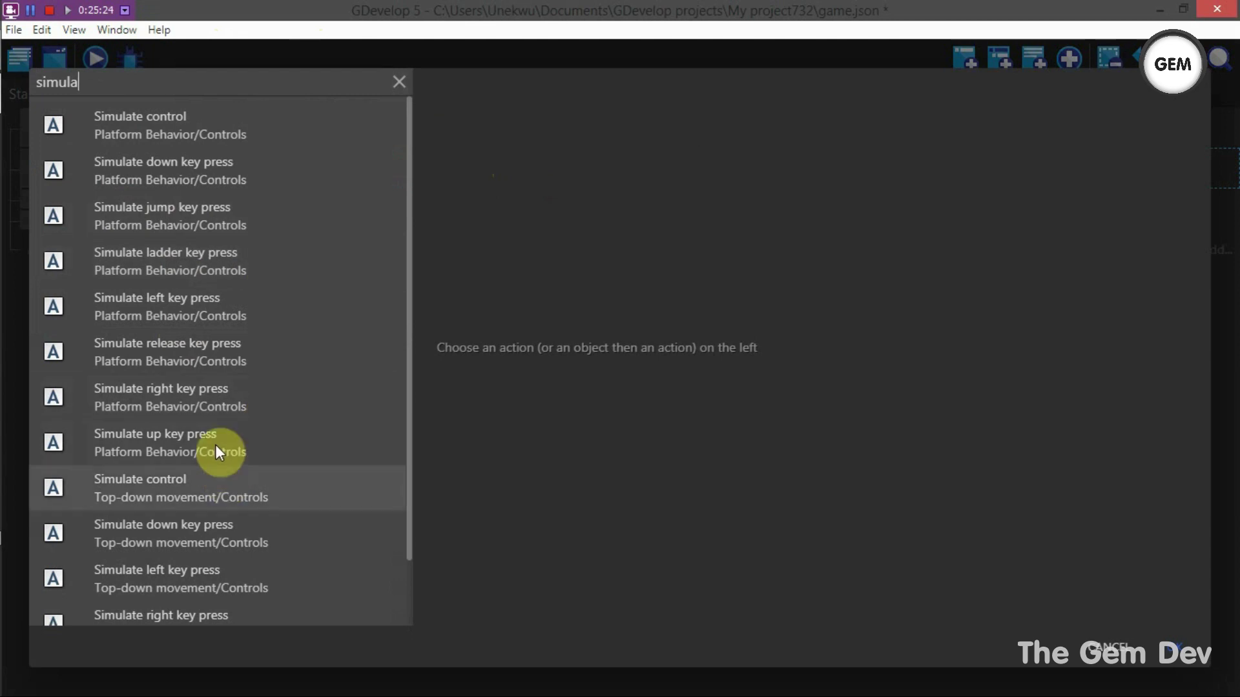
{"action": "left_click", "coordinate": [177, 299]}
{"action": "left_click", "coordinate": [510, 175]}
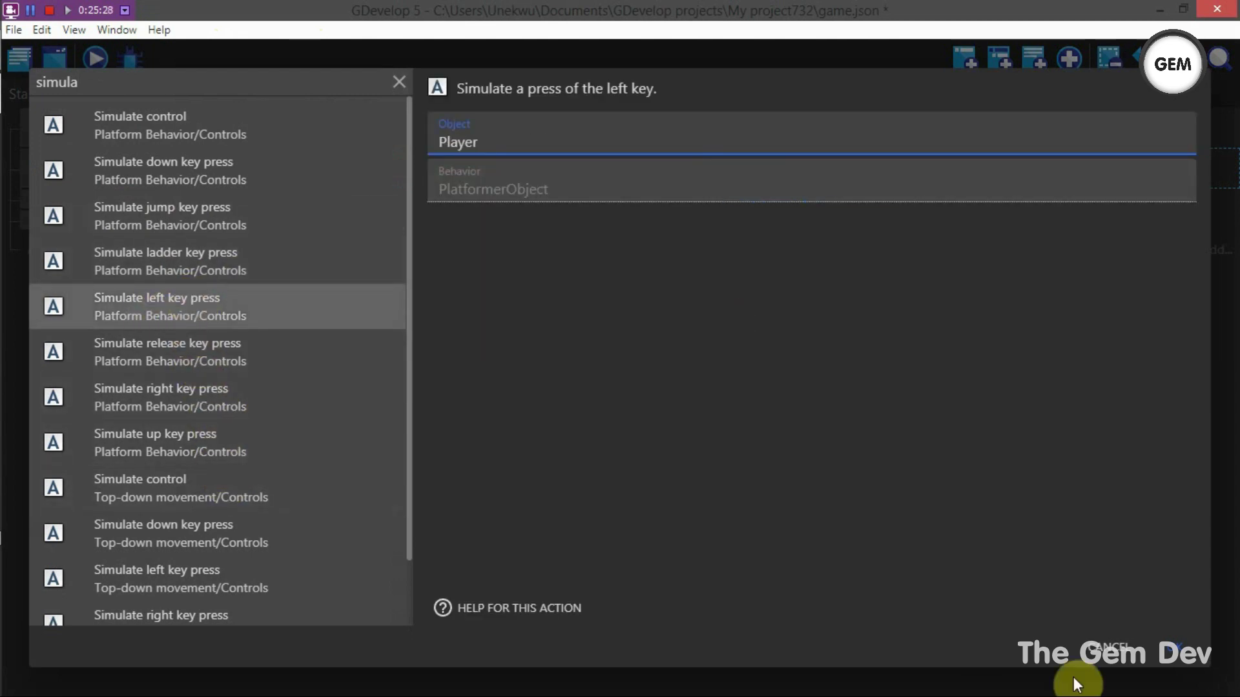
{"action": "left_click", "coordinate": [1179, 647]}
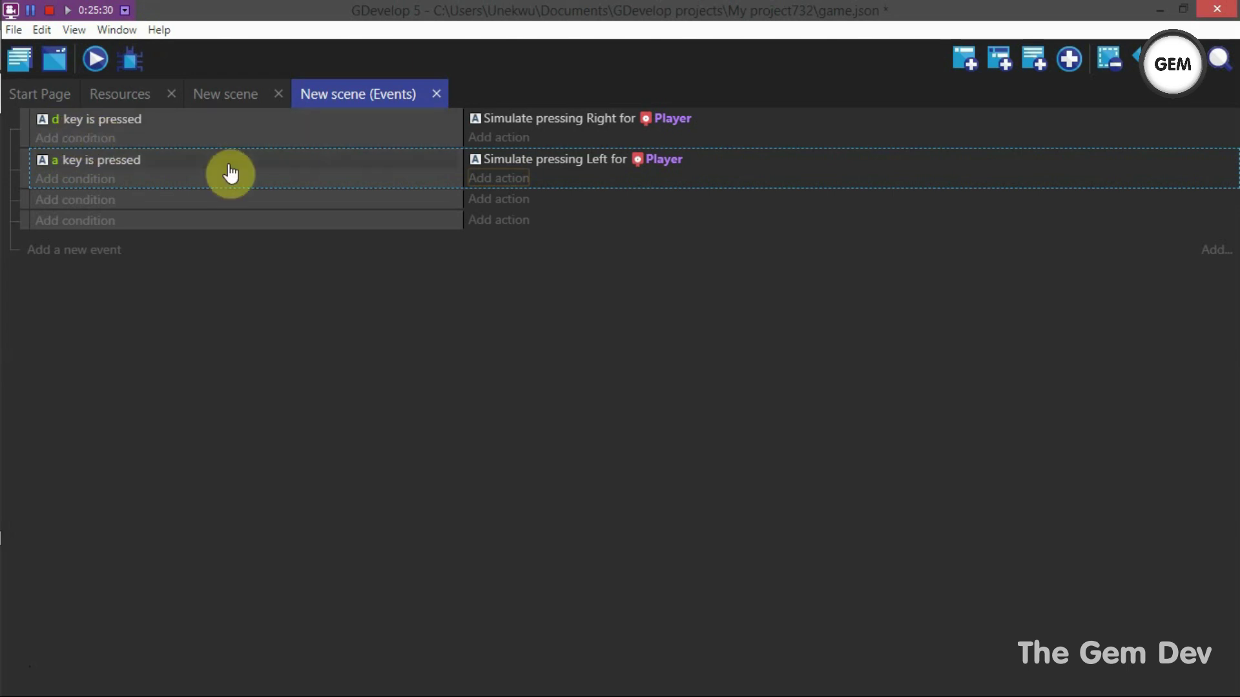
Preview the scene, test walking the Player left and right with the a and d controls, and close the preview.
{"action": "left_click", "coordinate": [100, 63]}
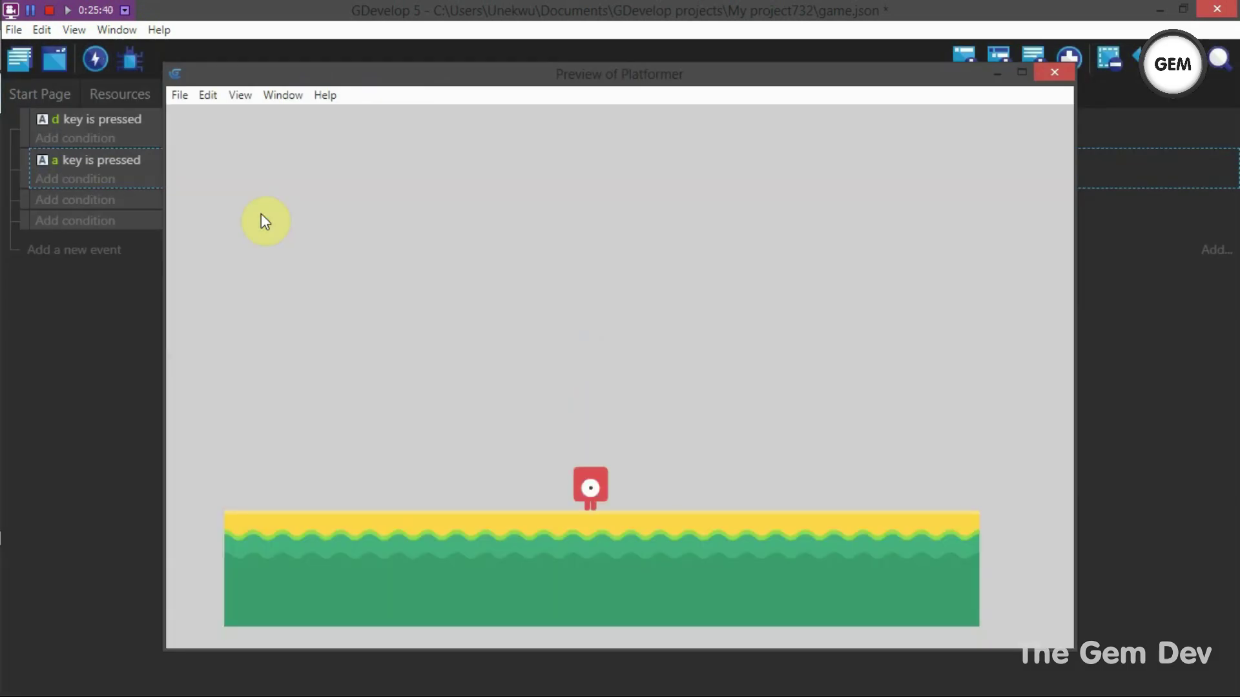
{"action": "key", "text": "a"}
{"action": "key", "text": "d"}
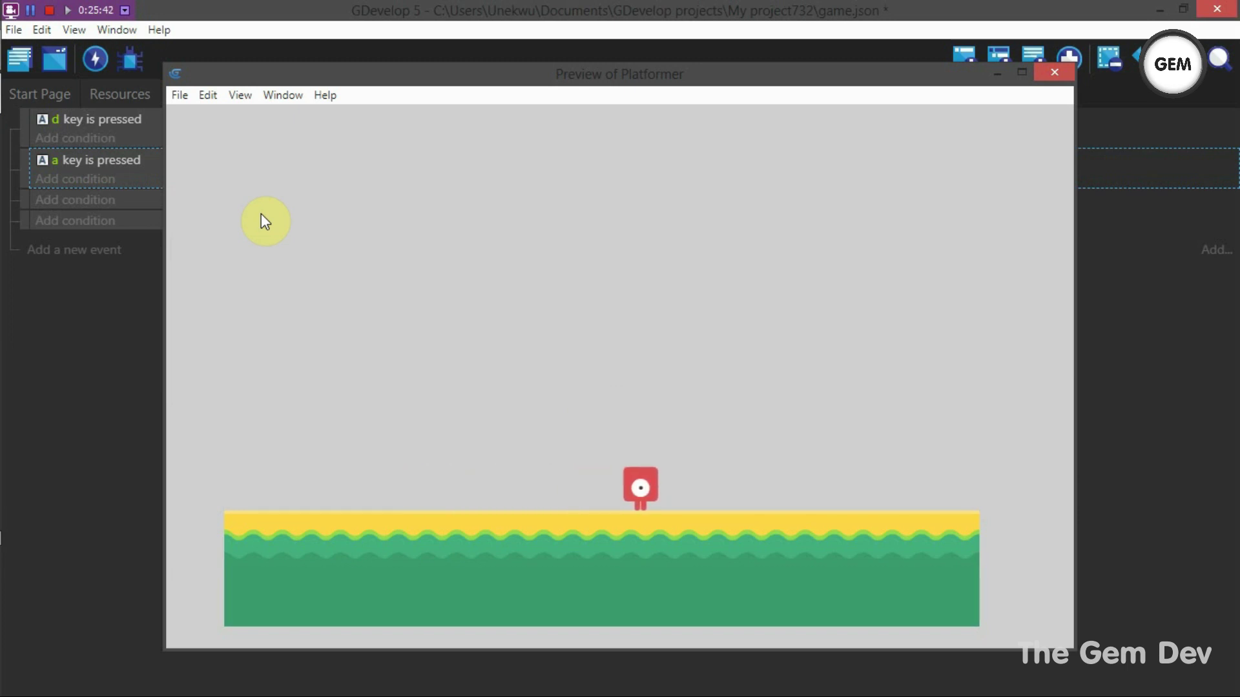
{"action": "key", "text": "a"}
{"action": "key", "text": "a"}
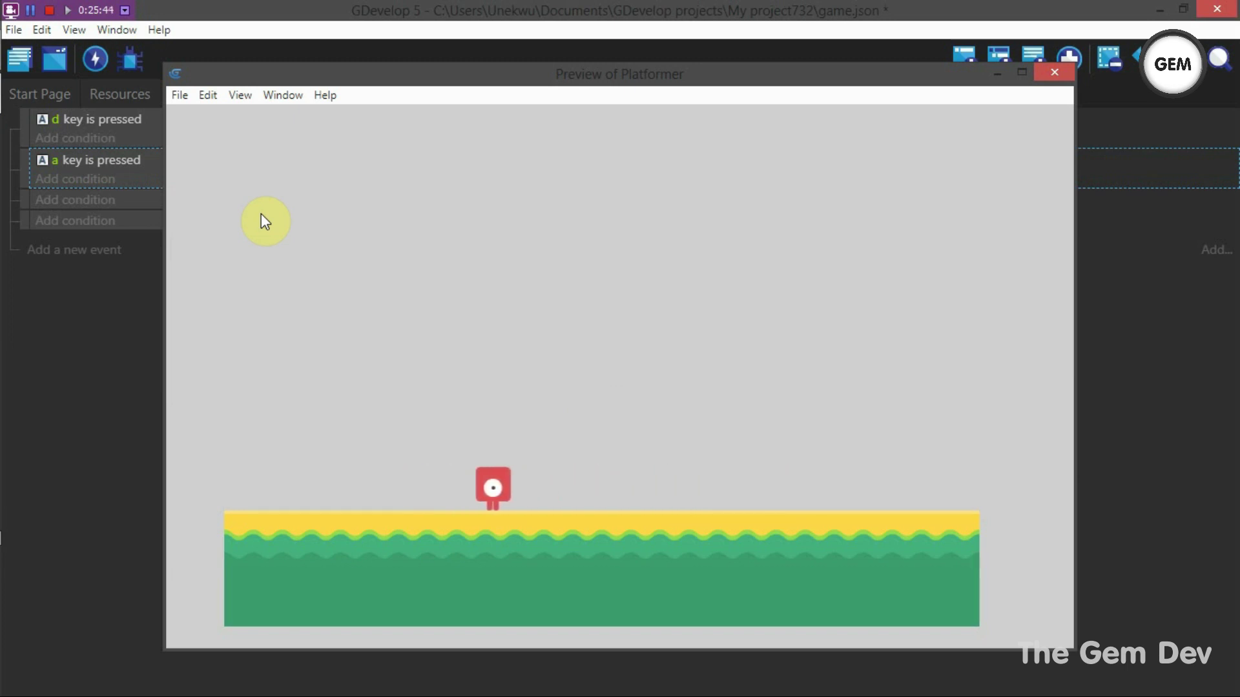
{"action": "key", "text": "d"}
{"action": "key", "text": "d"}
{"action": "key", "text": "a"}
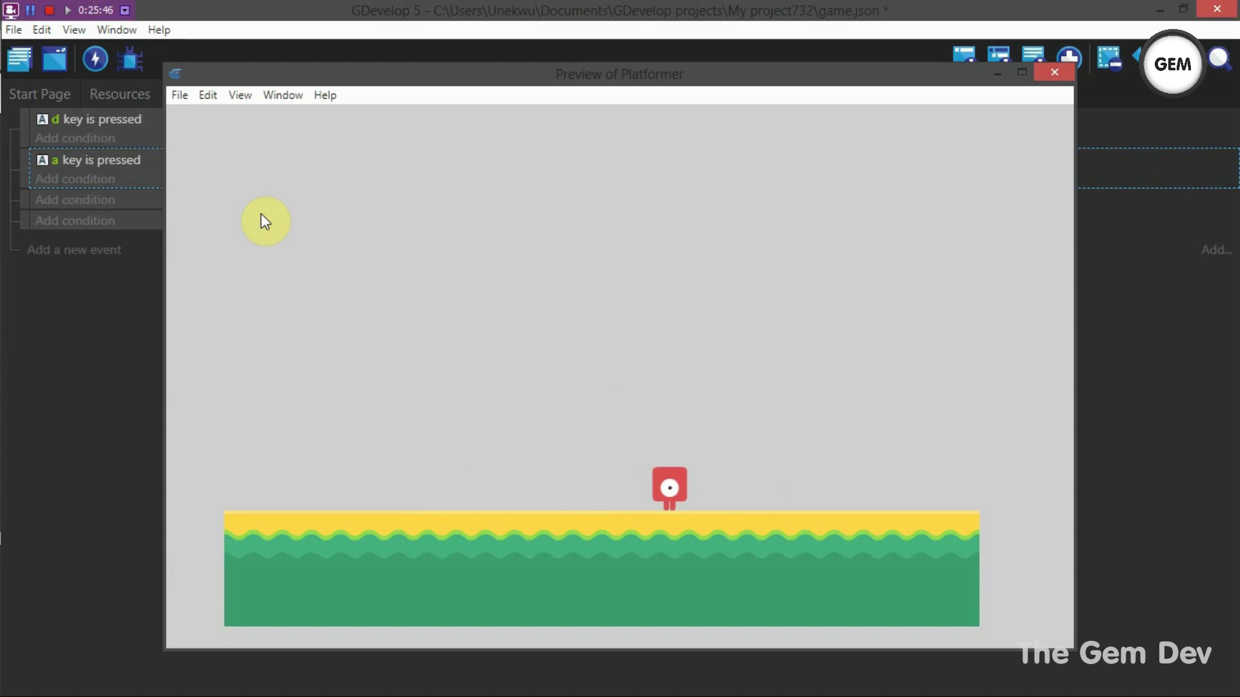
{"action": "key", "text": "d"}
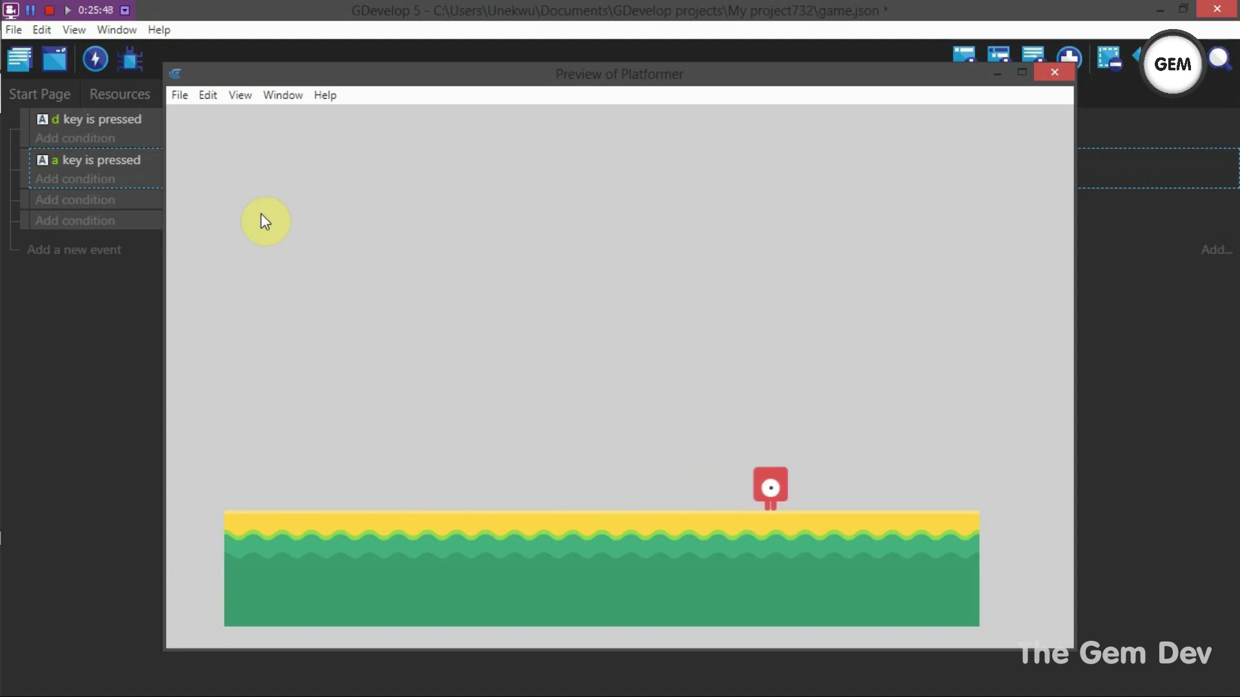
{"action": "key", "text": "a"}
{"action": "key", "text": "d"}
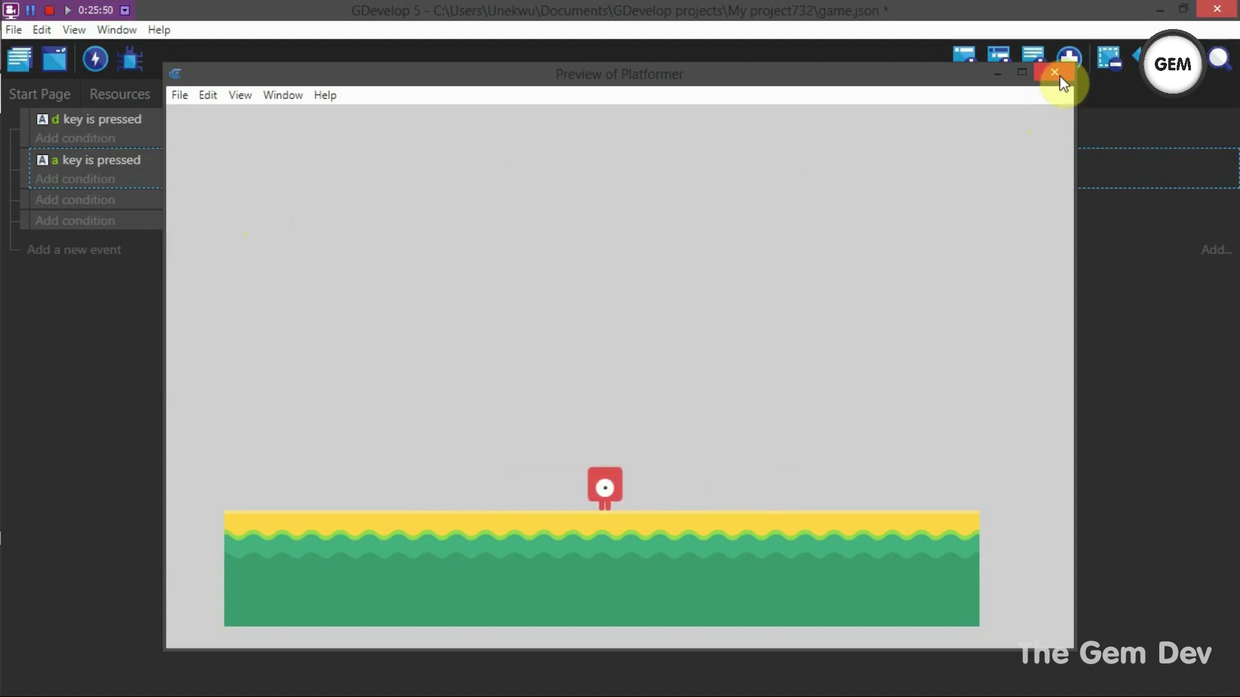
{"action": "left_click", "coordinate": [1055, 74]}
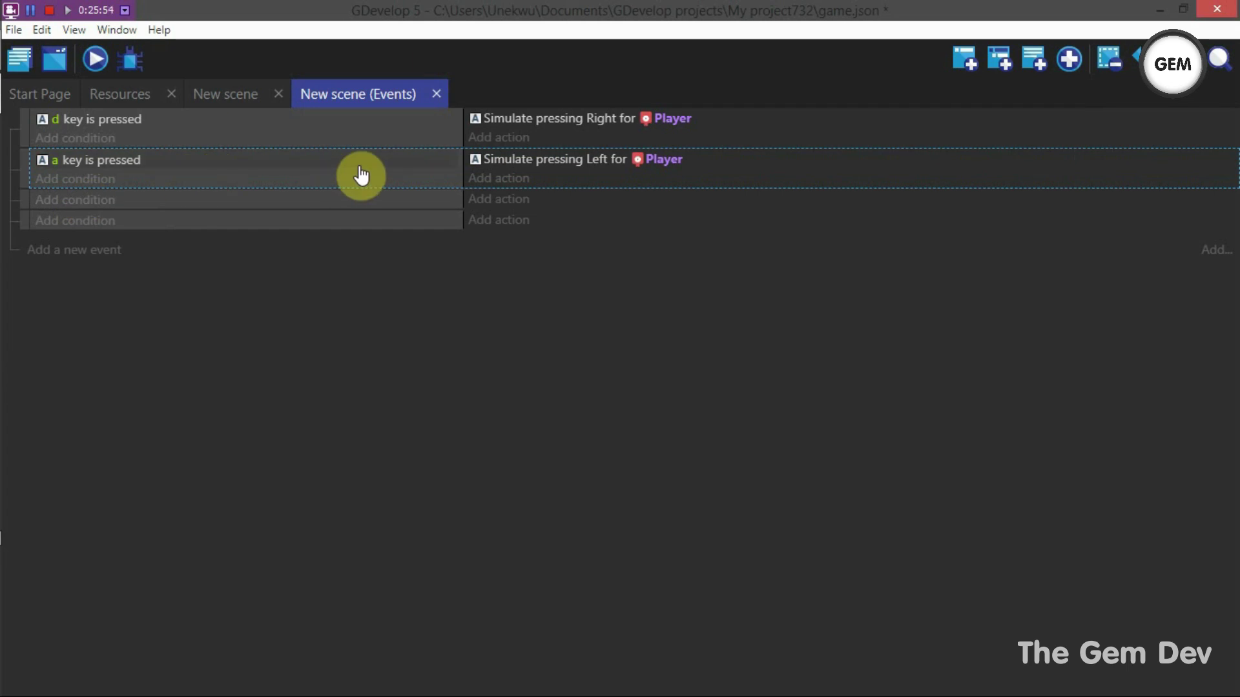
Add a Key pressed condition for the Space key to the third event.
{"action": "left_click", "coordinate": [72, 205]}
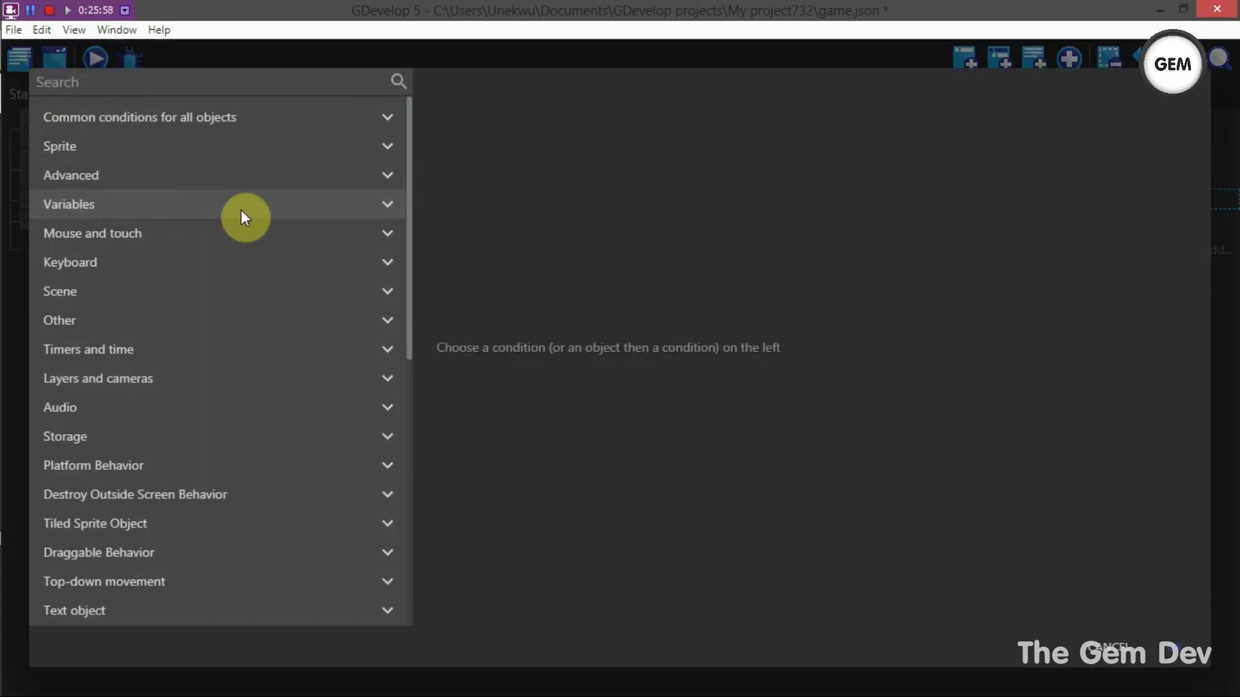
{"action": "type", "text": "key"}
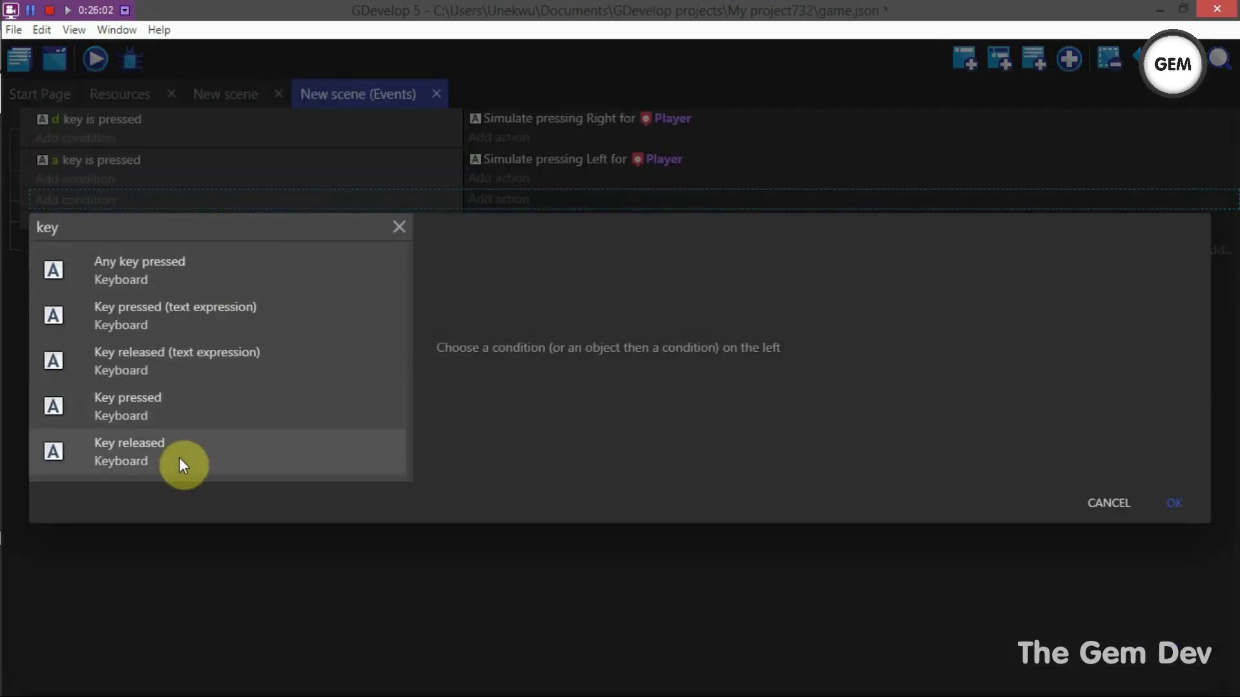
{"action": "left_click", "coordinate": [188, 415]}
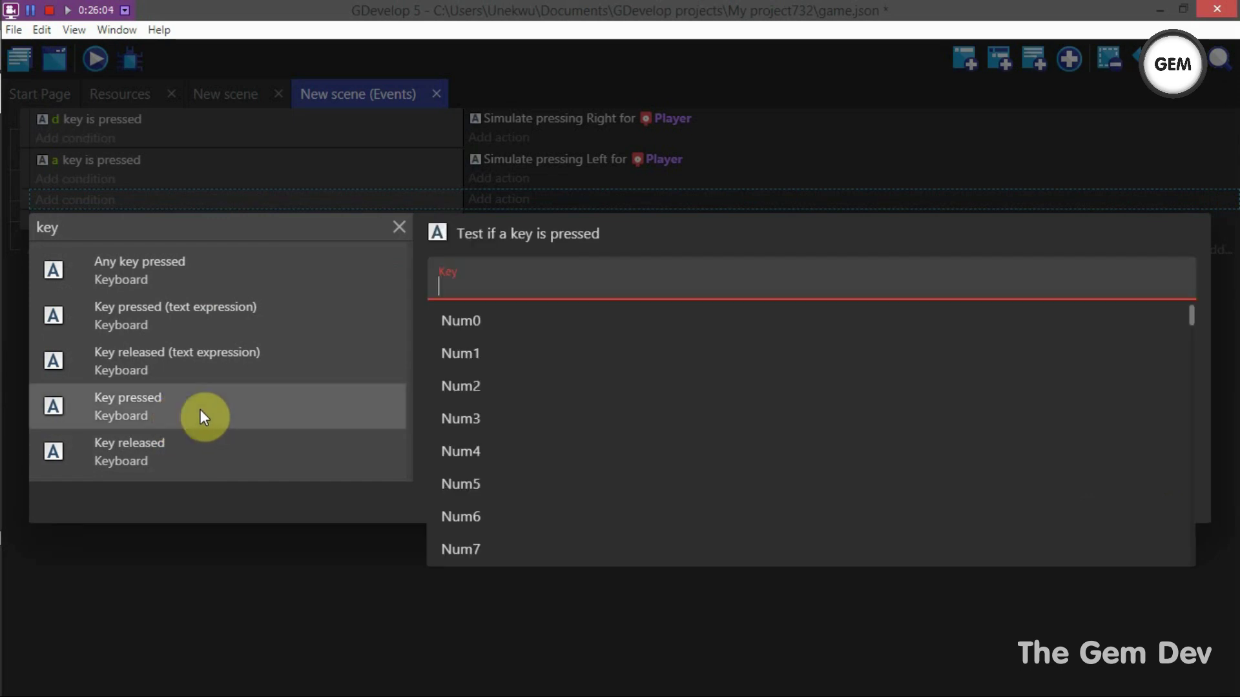
{"action": "type", "text": "spa"}
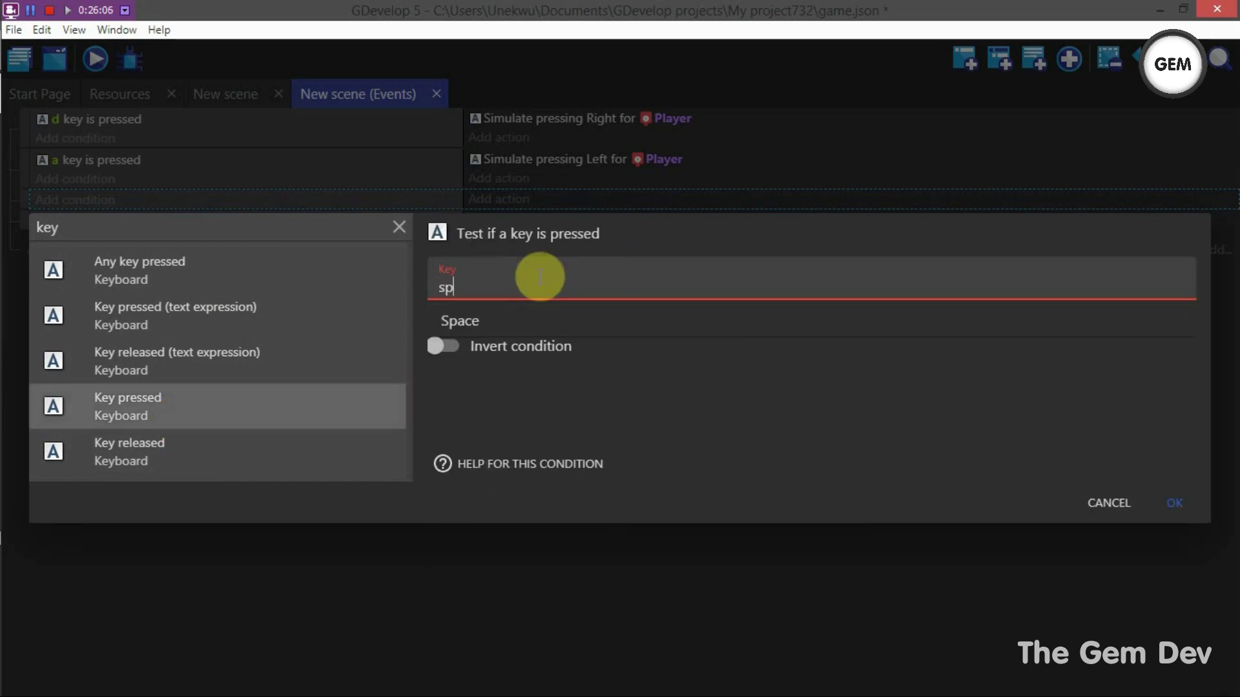
{"action": "left_click", "coordinate": [525, 326]}
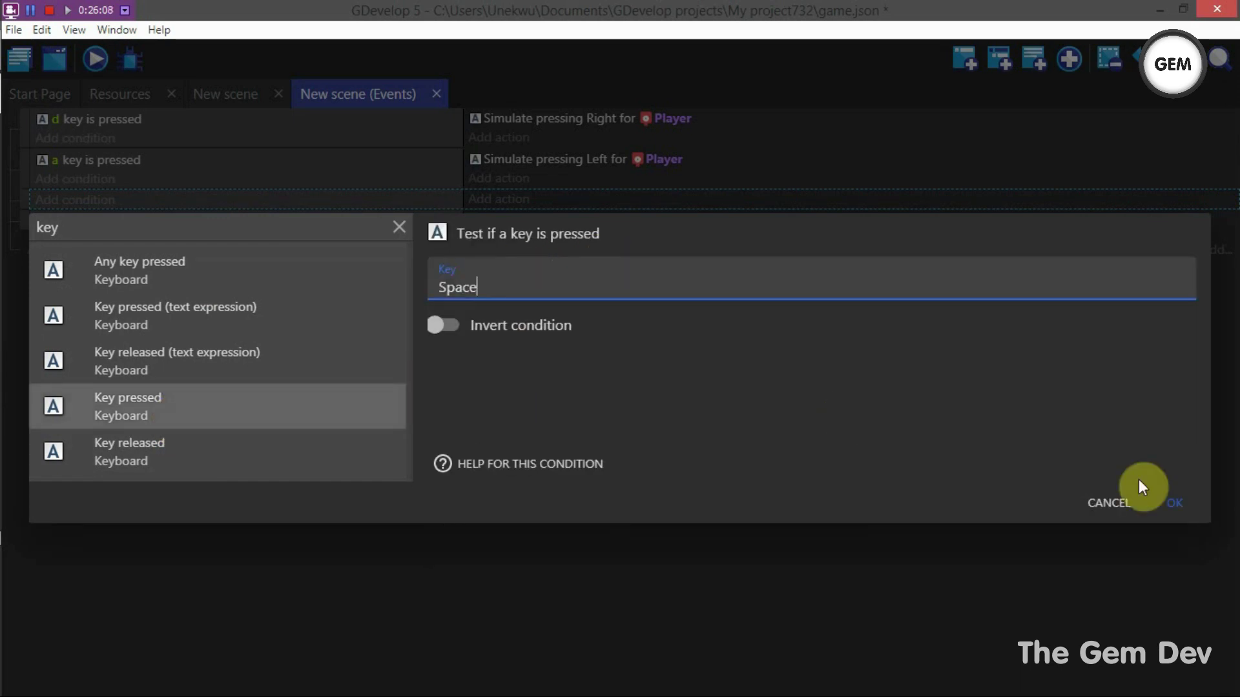
{"action": "left_click", "coordinate": [1176, 501]}
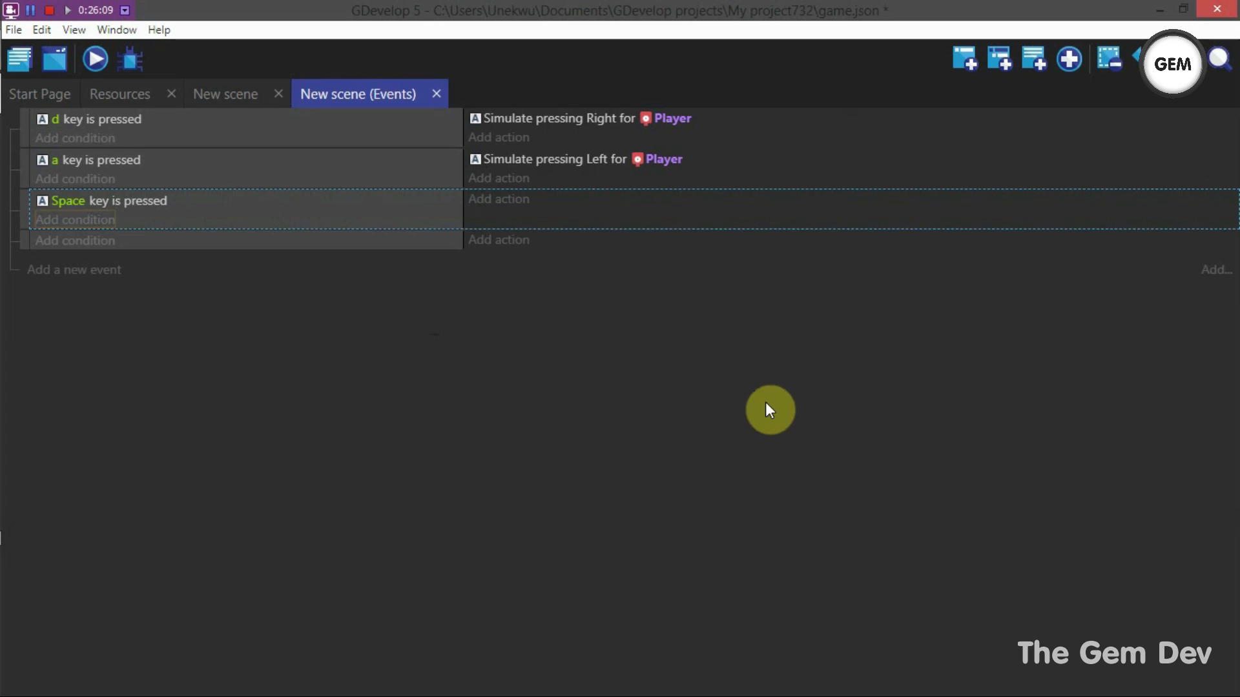
Add the Platform Behavior action Simulate jump key press for the Player to the Space key event.
{"action": "left_click", "coordinate": [520, 205]}
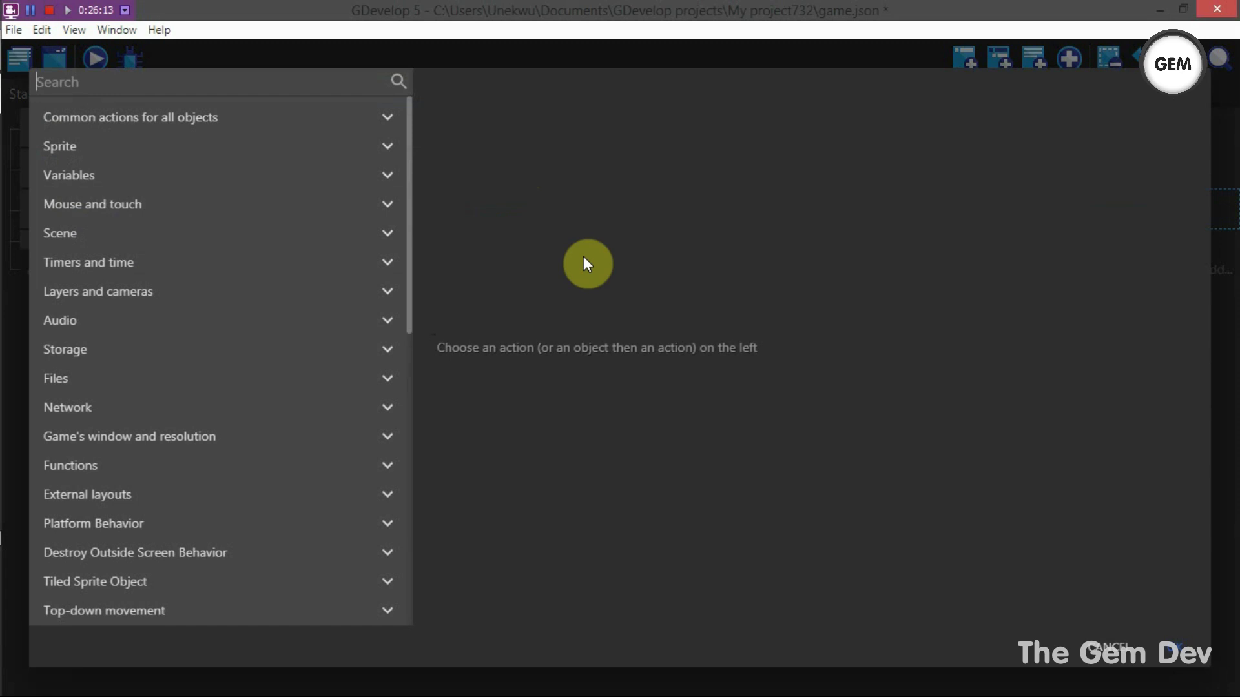
{"action": "type", "text": "simu"}
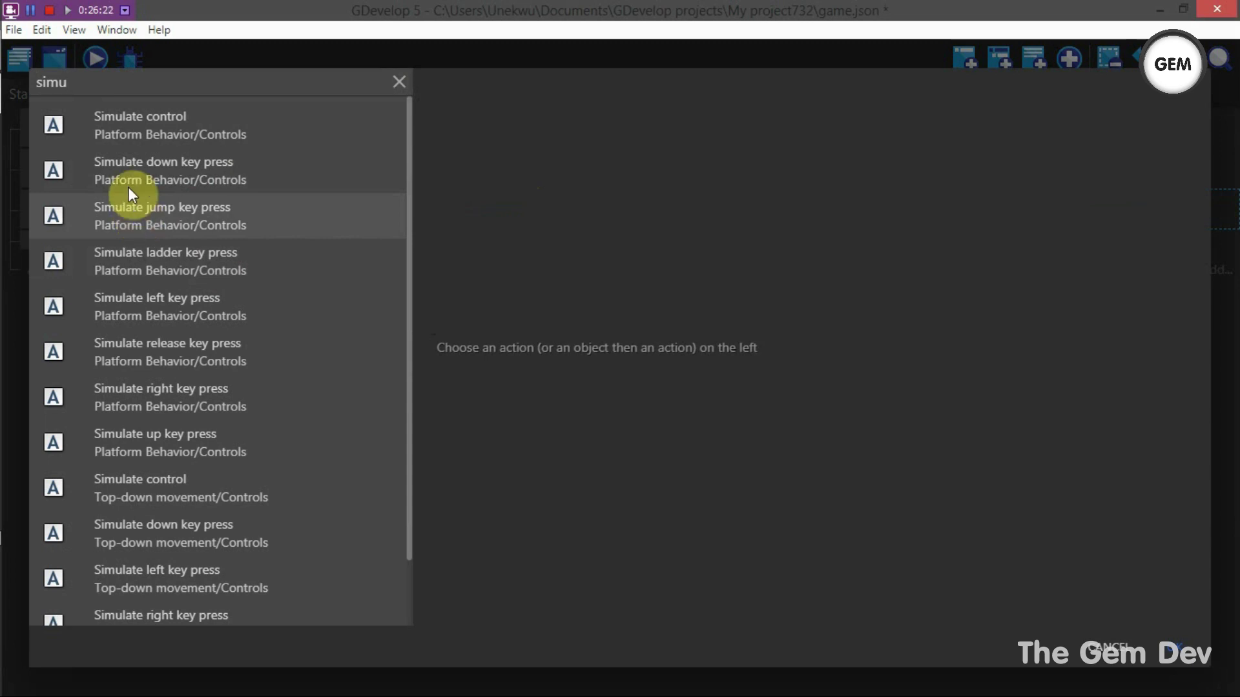
{"action": "left_click", "coordinate": [132, 205]}
{"action": "left_click", "coordinate": [541, 172]}
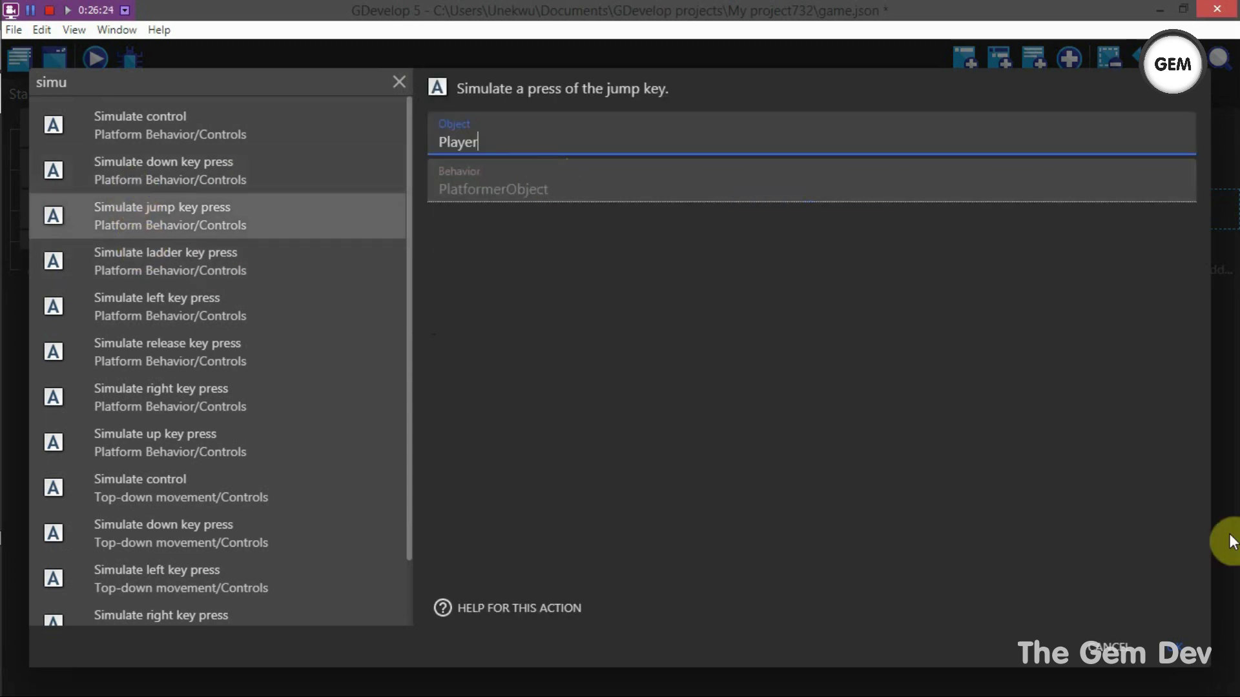
{"action": "left_click", "coordinate": [1179, 653]}
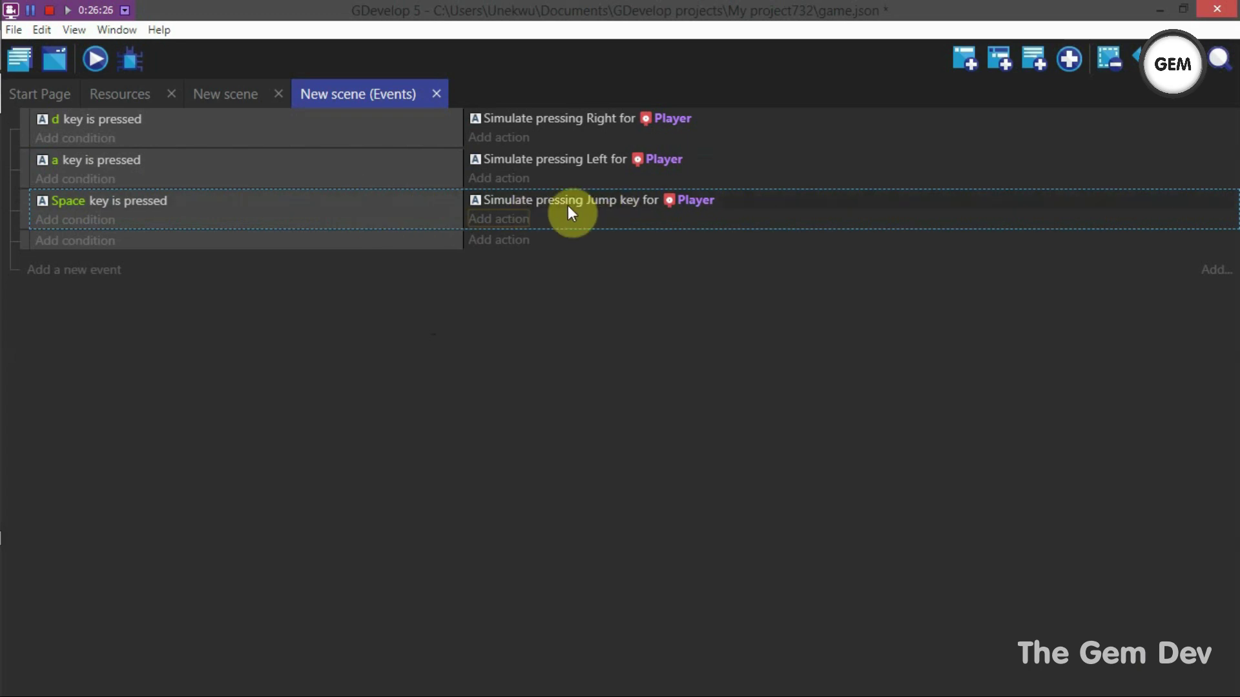
Preview the scene, test moving and jumping the Player with the a, d and Space controls, and close the preview.
{"action": "left_click", "coordinate": [110, 62]}
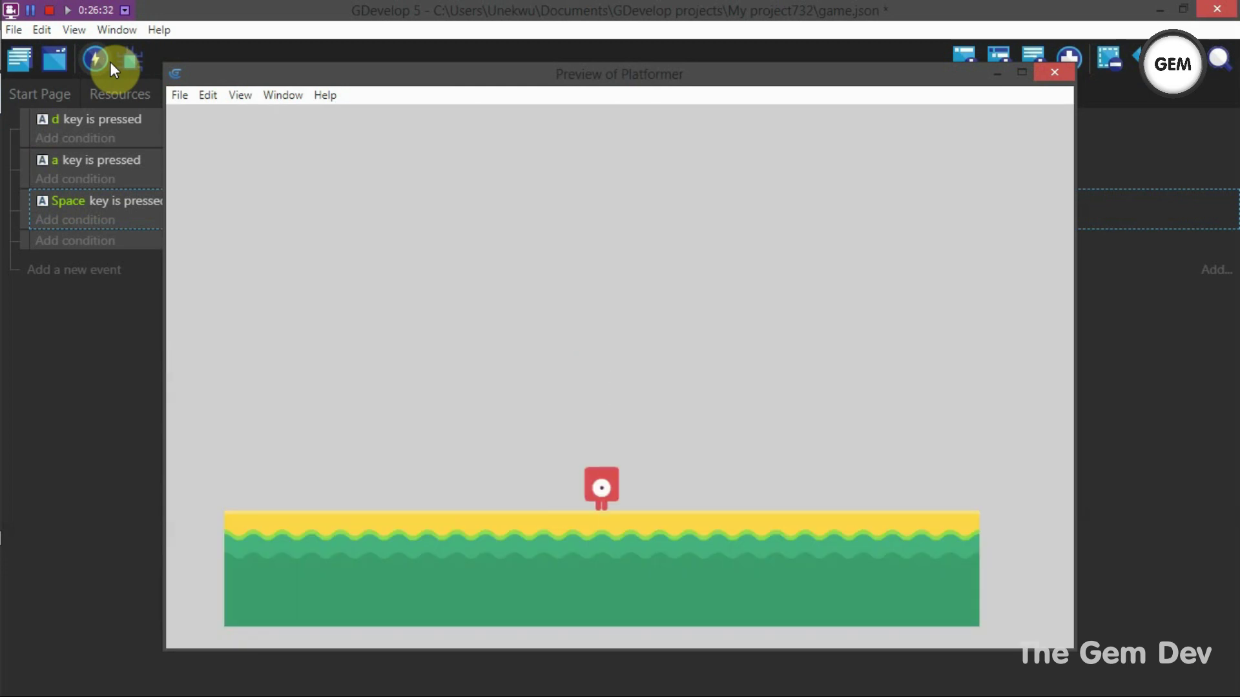
{"action": "key", "text": "d"}
{"action": "key", "text": "space"}
{"action": "key", "text": "a"}
{"action": "key", "text": "space"}
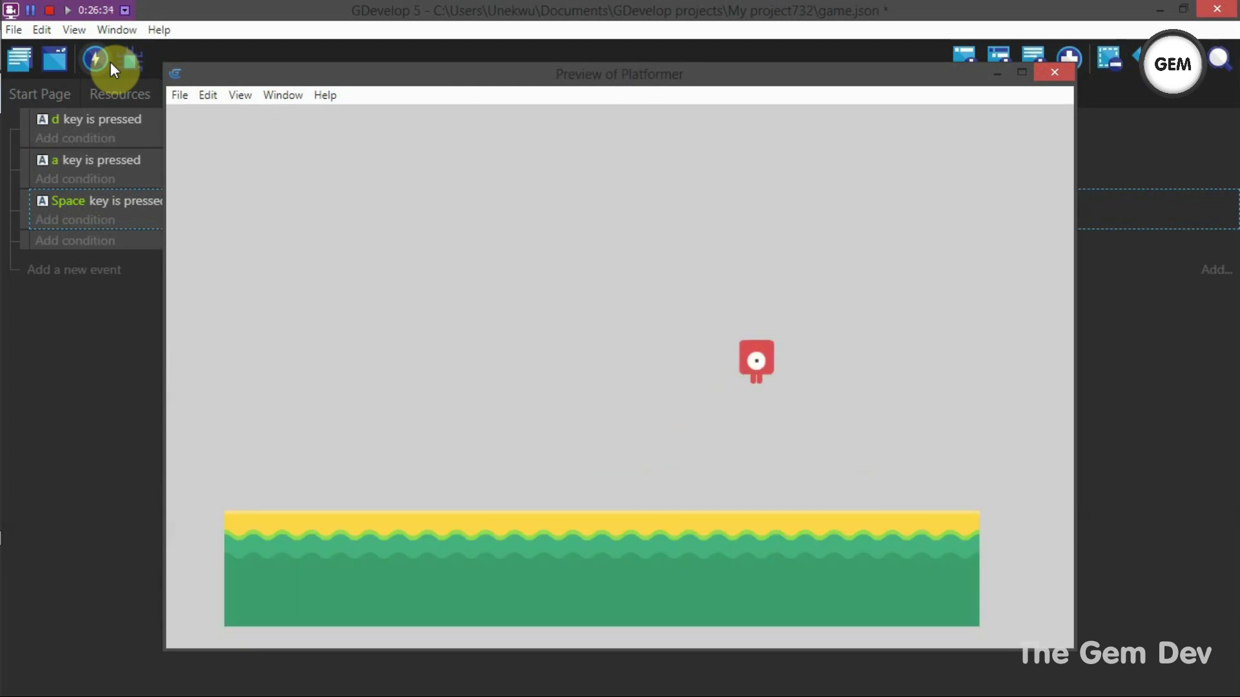
{"action": "key", "text": "space"}
{"action": "key", "text": "d"}
{"action": "key", "text": "space"}
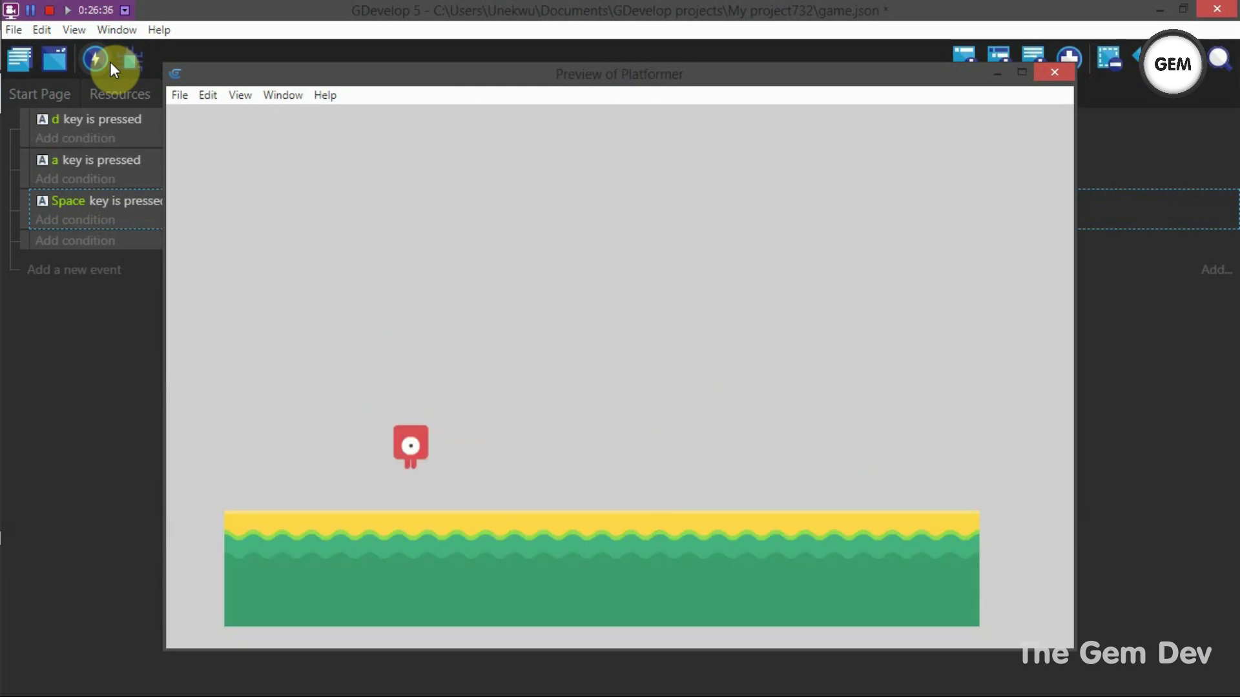
{"action": "key", "text": "space"}
{"action": "key", "text": "space"}
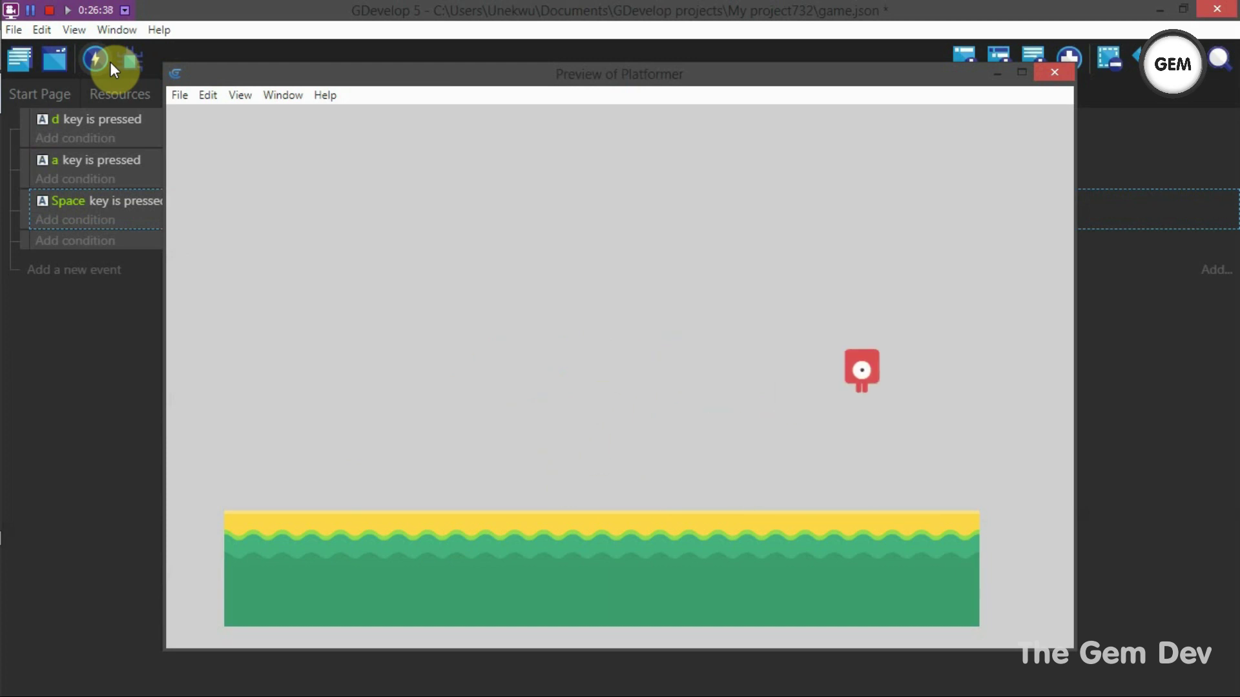
{"action": "key", "text": "a"}
{"action": "key", "text": "space"}
{"action": "key", "text": "space"}
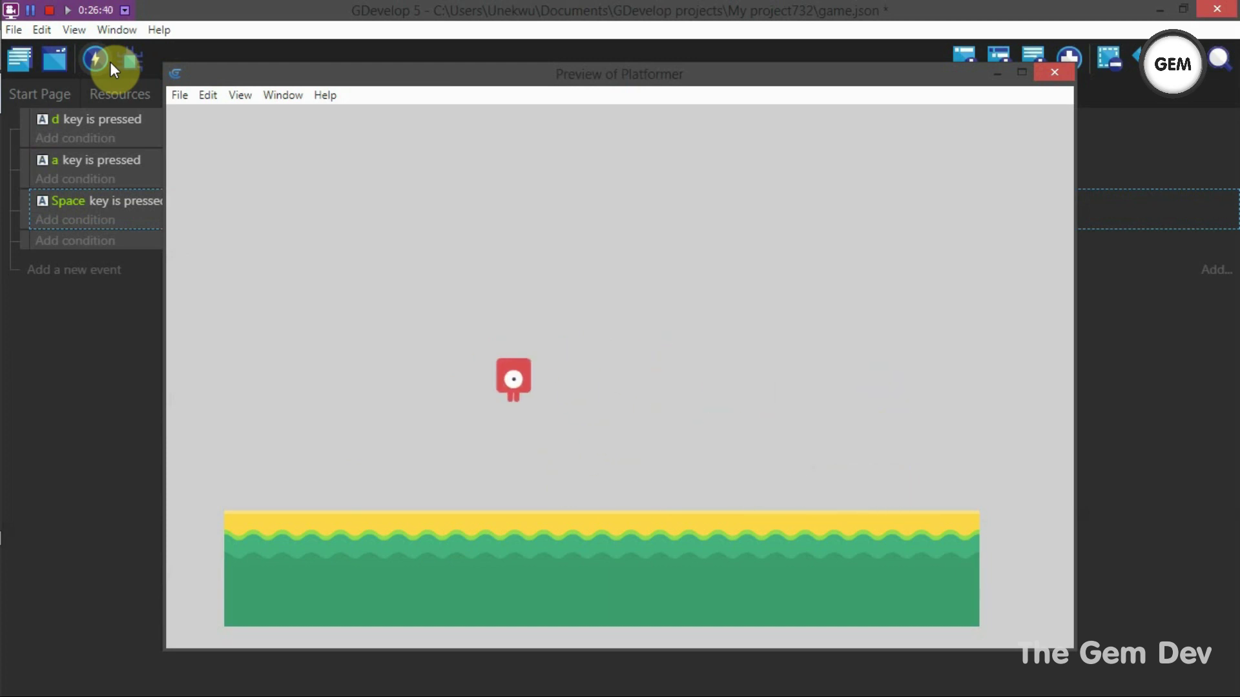
{"action": "key", "text": "d"}
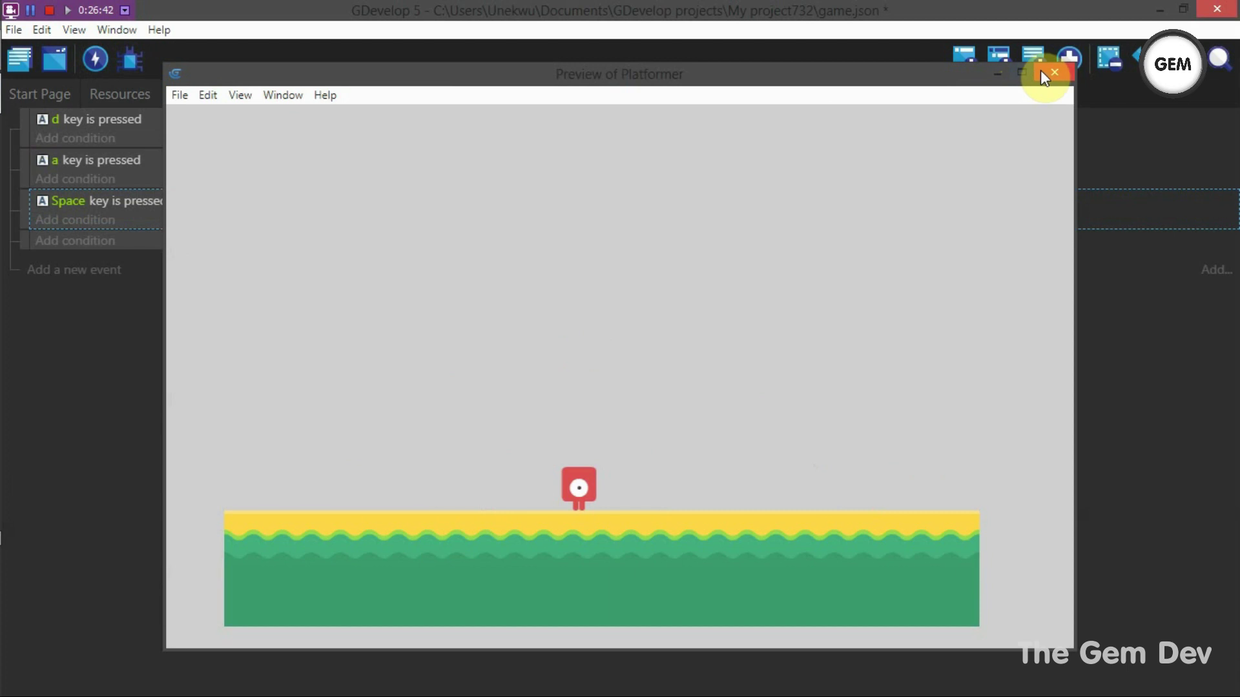
{"action": "left_click", "coordinate": [1053, 74]}
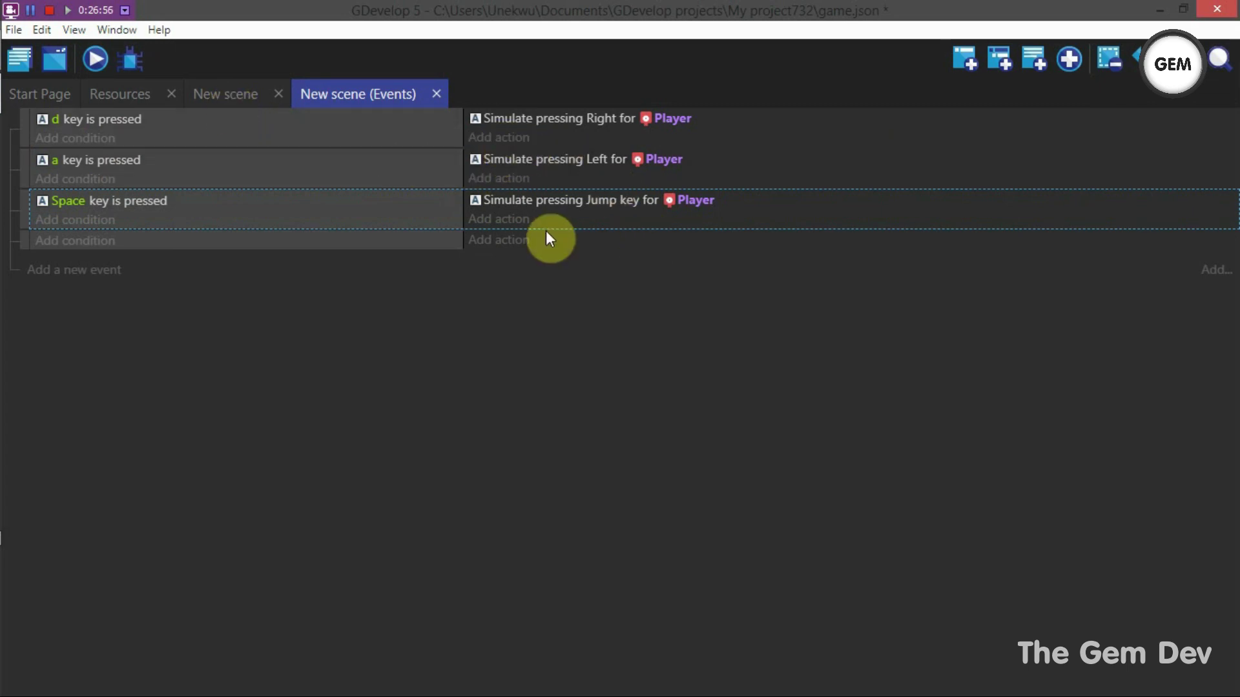
Add the Platform Behavior condition Is moving for the Player to the fourth event.
{"action": "left_click", "coordinate": [88, 252]}
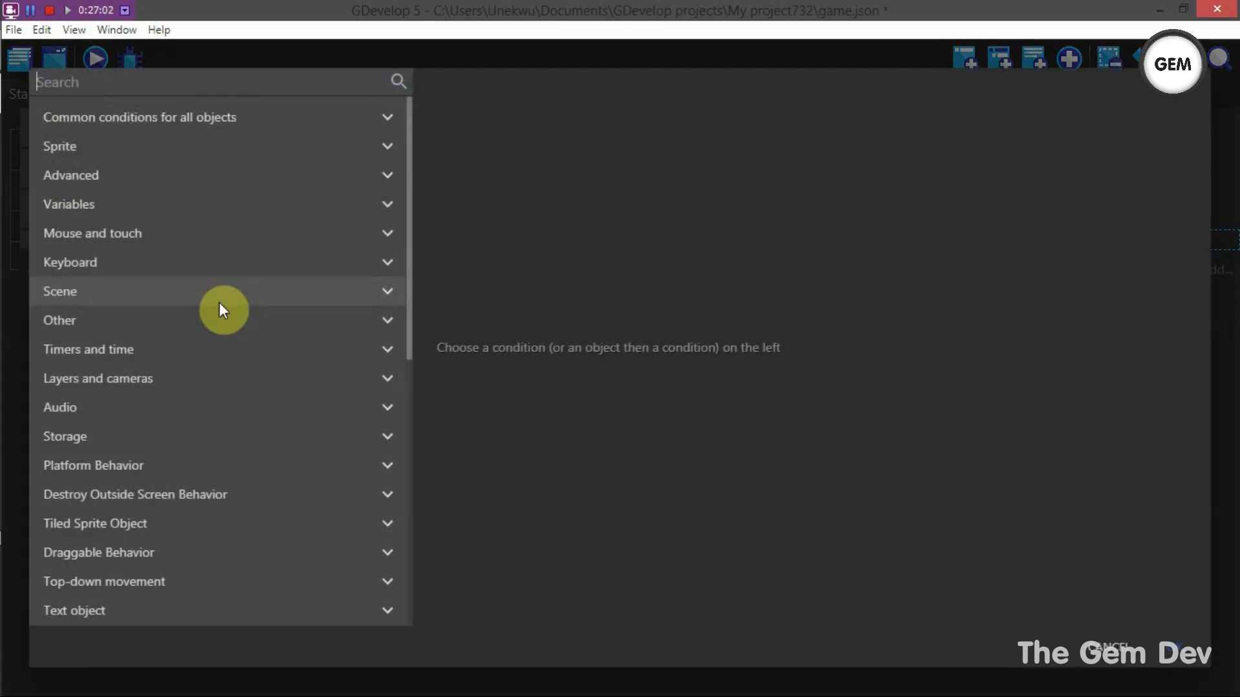
{"action": "type", "text": "moving"}
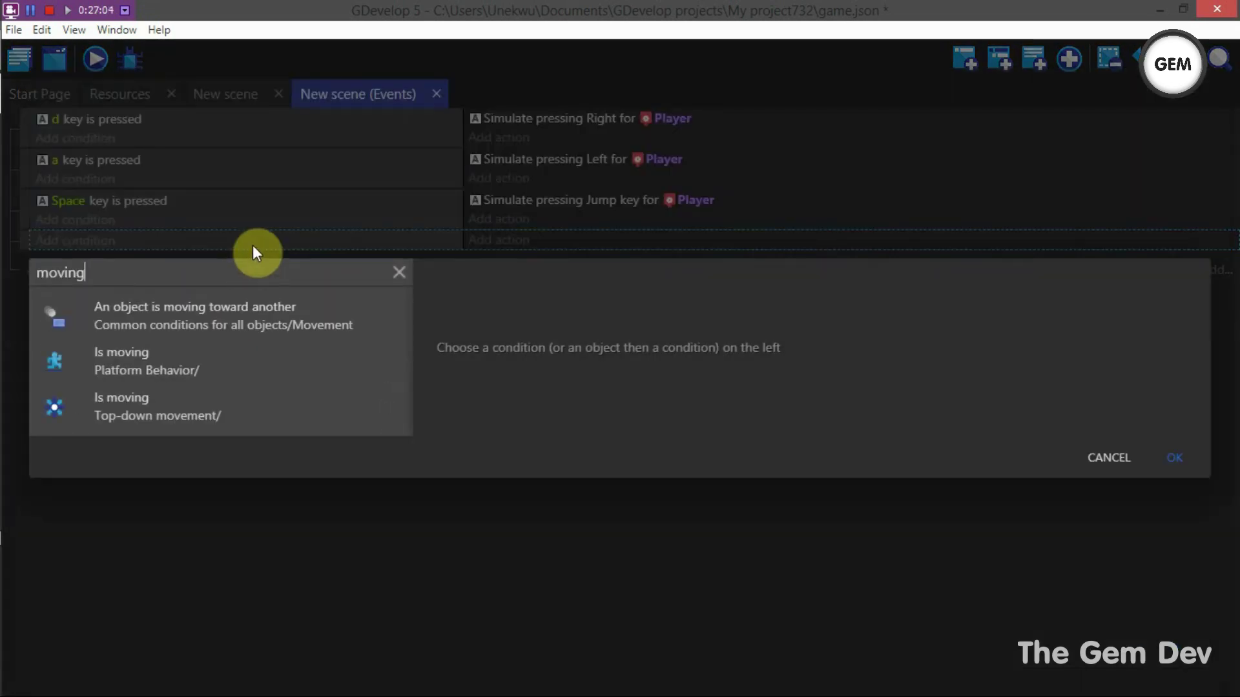
{"action": "left_click", "coordinate": [163, 367]}
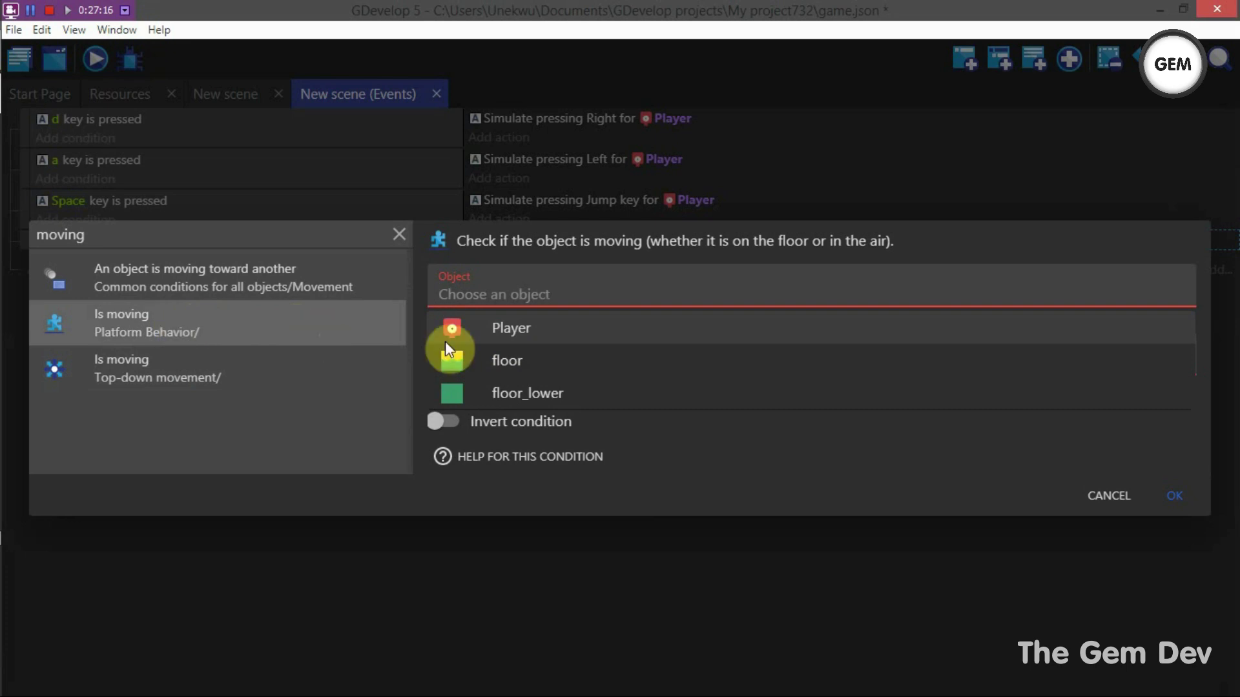
{"action": "left_click", "coordinate": [488, 330]}
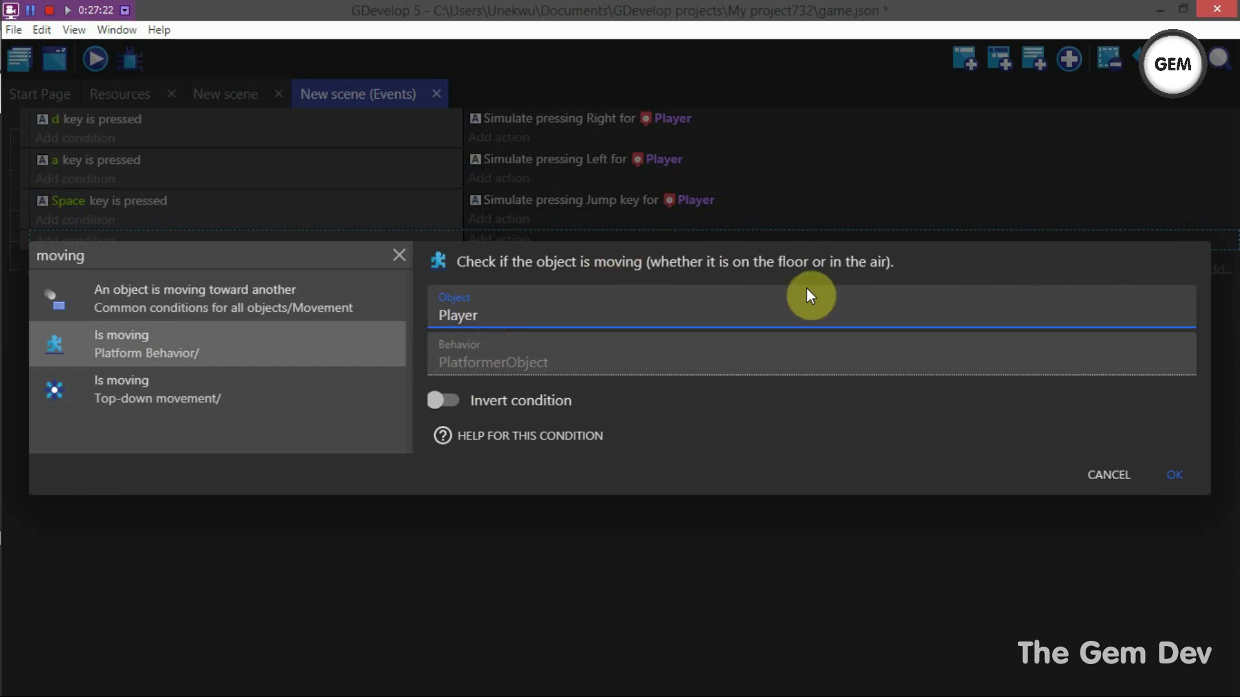
{"action": "left_click", "coordinate": [1175, 476]}
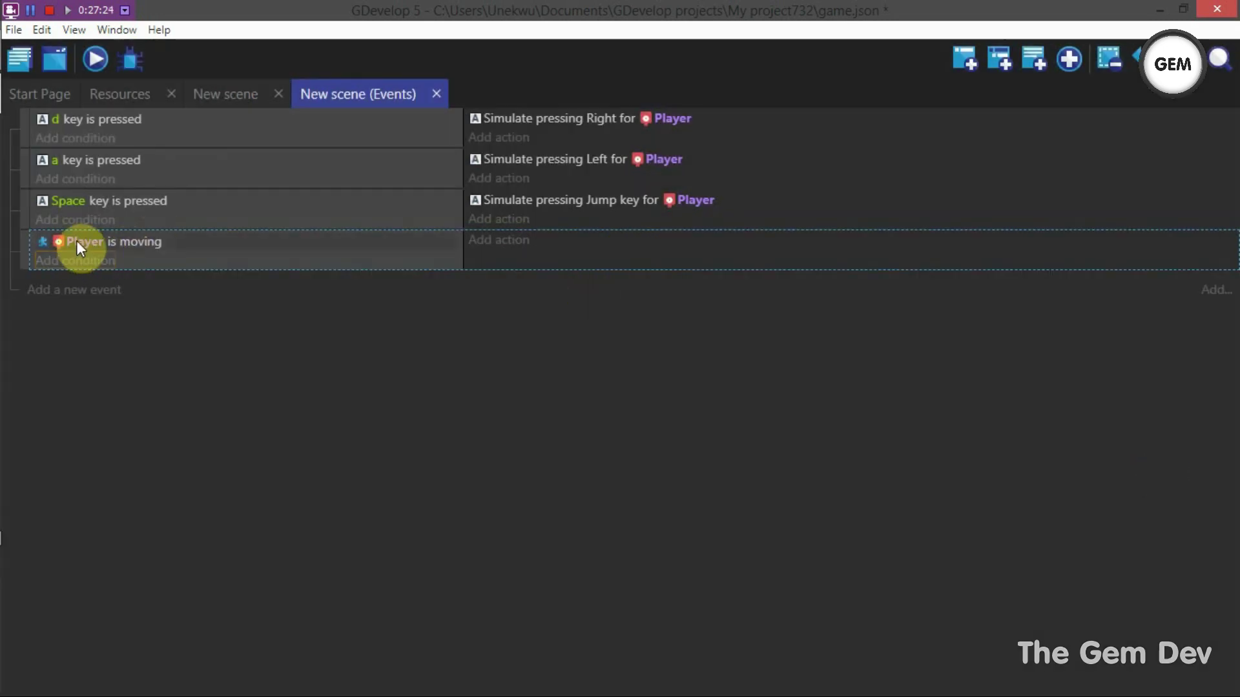
Invert the Is moving condition of the Player in the fourth event.
{"action": "double_click", "coordinate": [146, 240]}
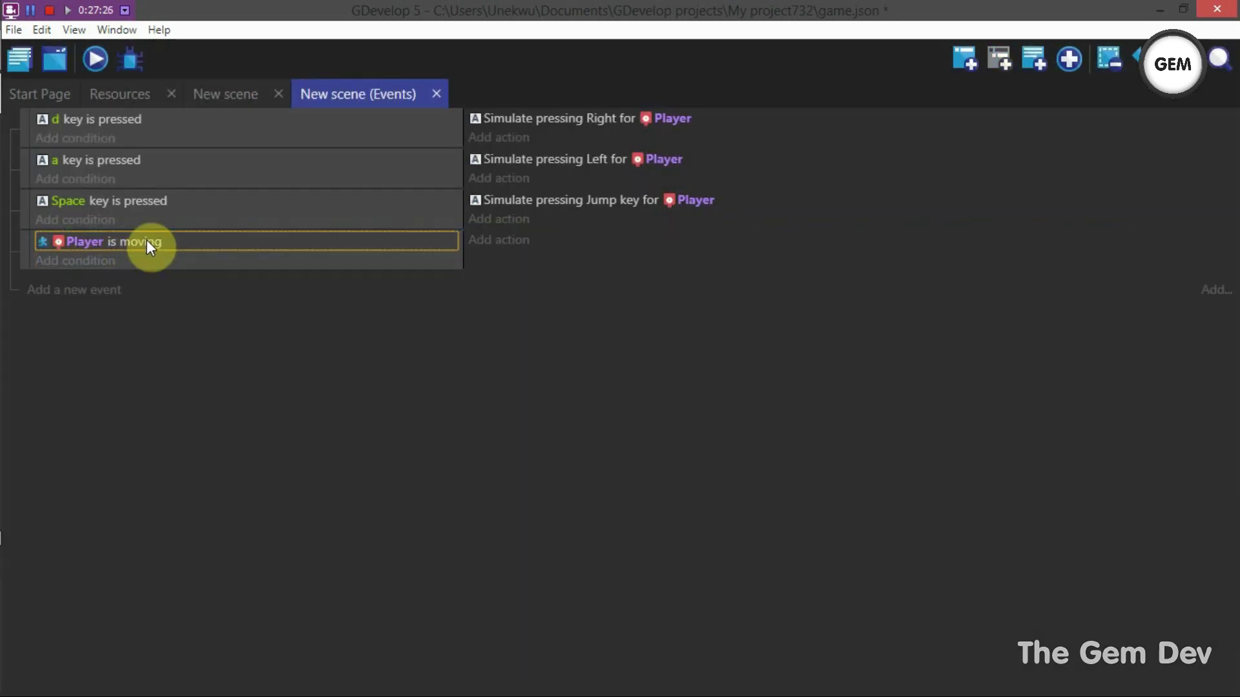
{"action": "left_click", "coordinate": [445, 227]}
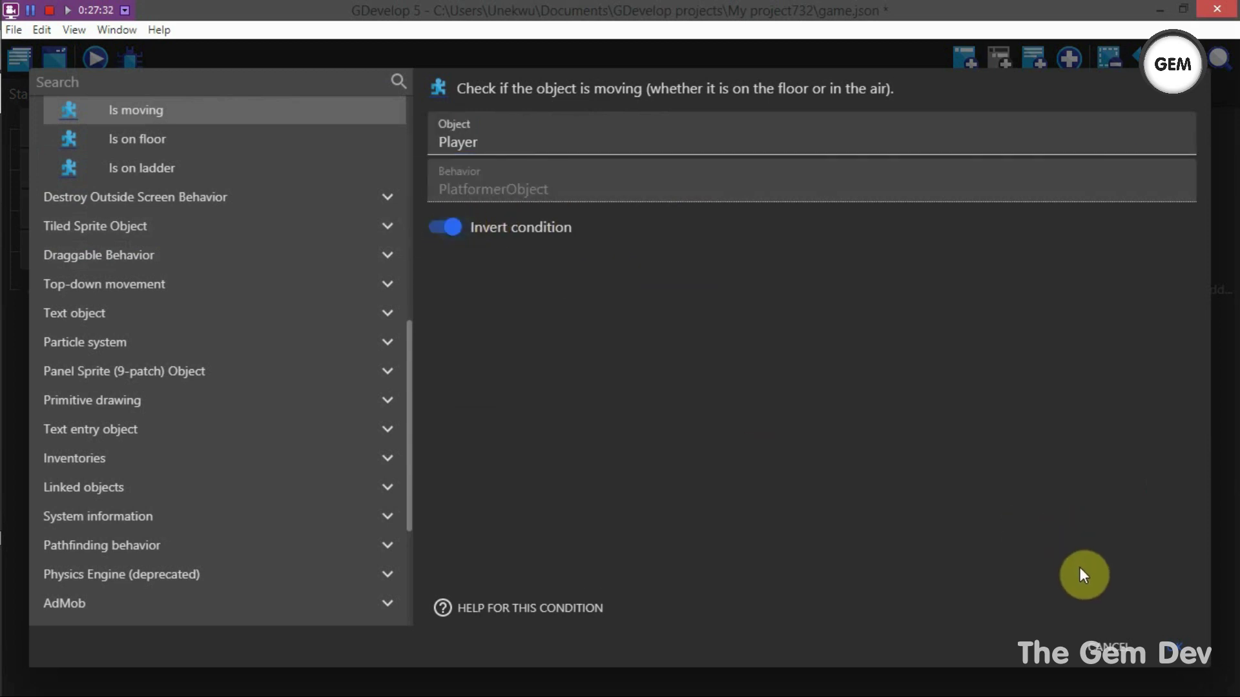
{"action": "left_click", "coordinate": [1185, 671]}
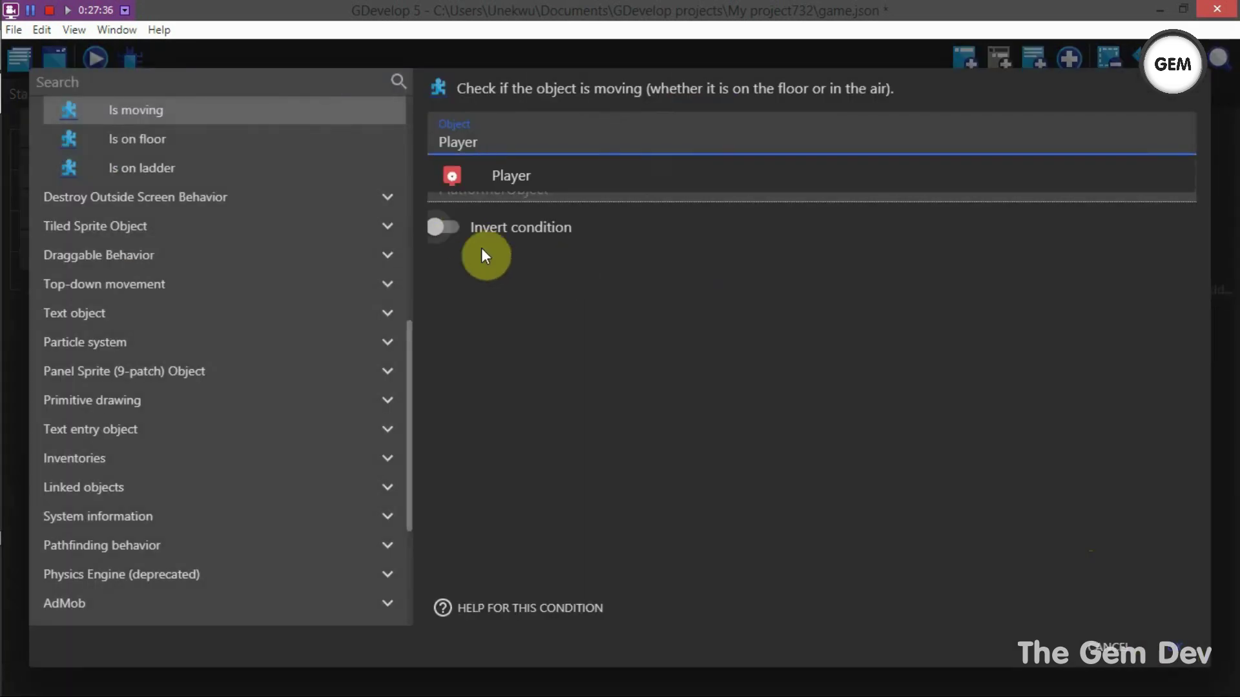
{"action": "left_click", "coordinate": [485, 229]}
{"action": "left_click", "coordinate": [1186, 671]}
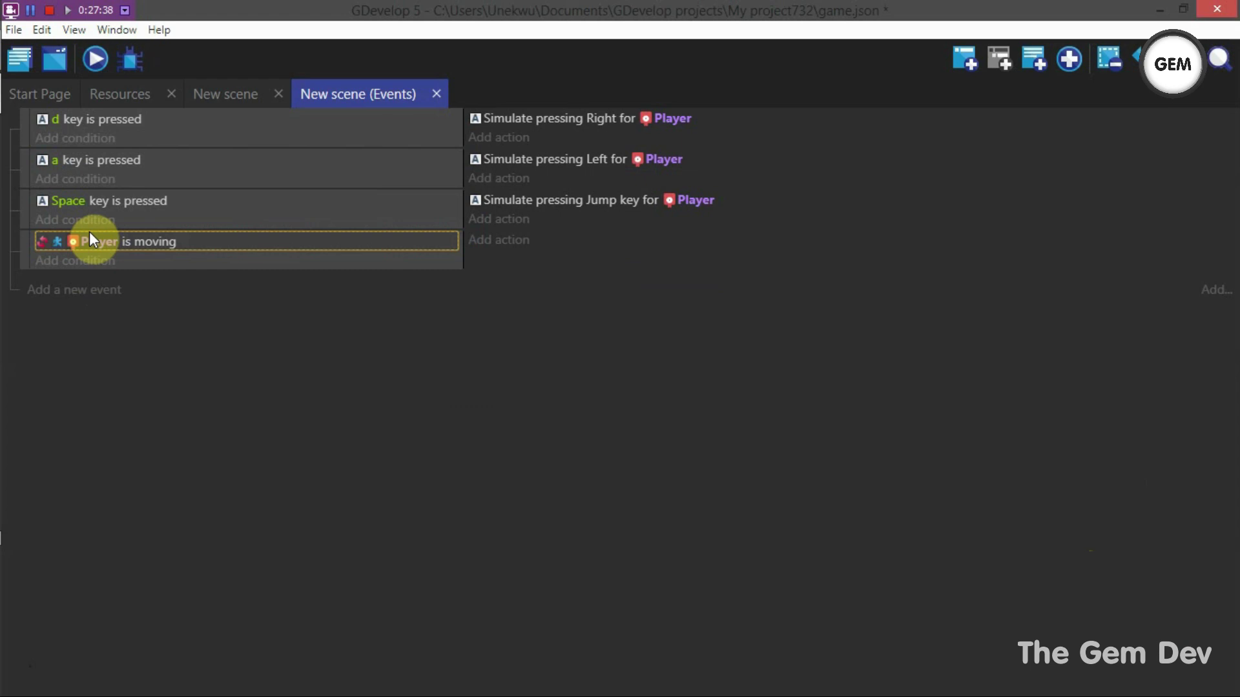
{"action": "double_click", "coordinate": [139, 240]}
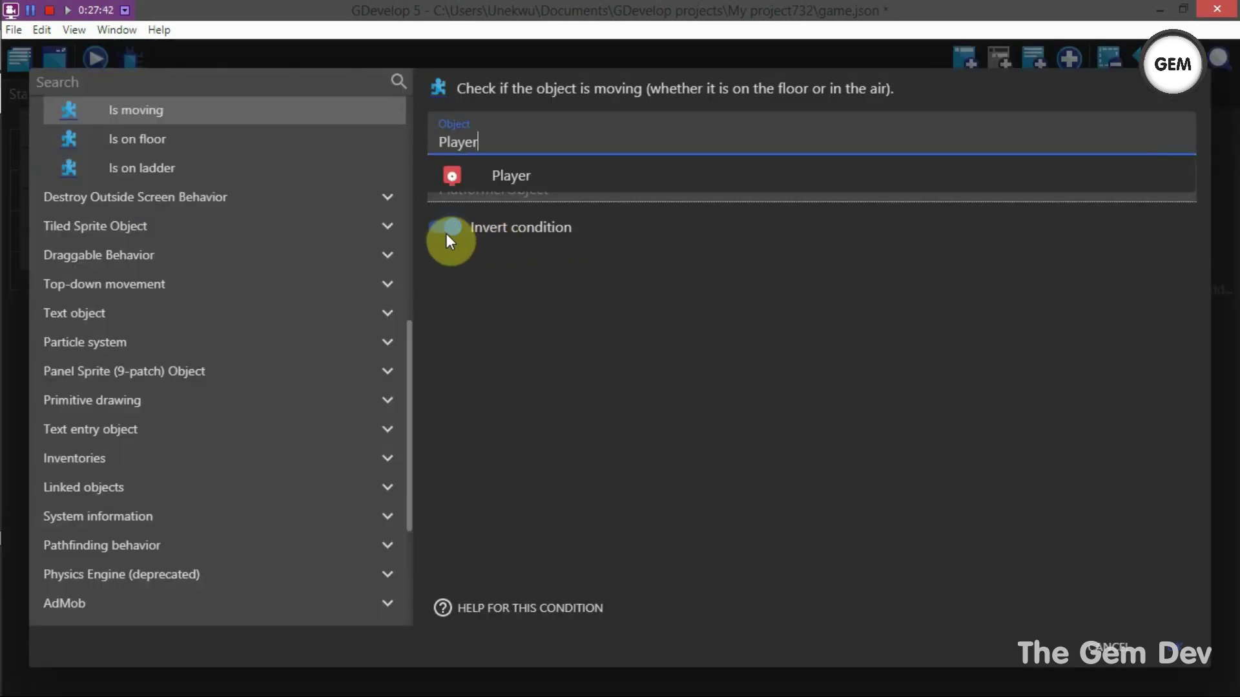
{"action": "left_click", "coordinate": [452, 228]}
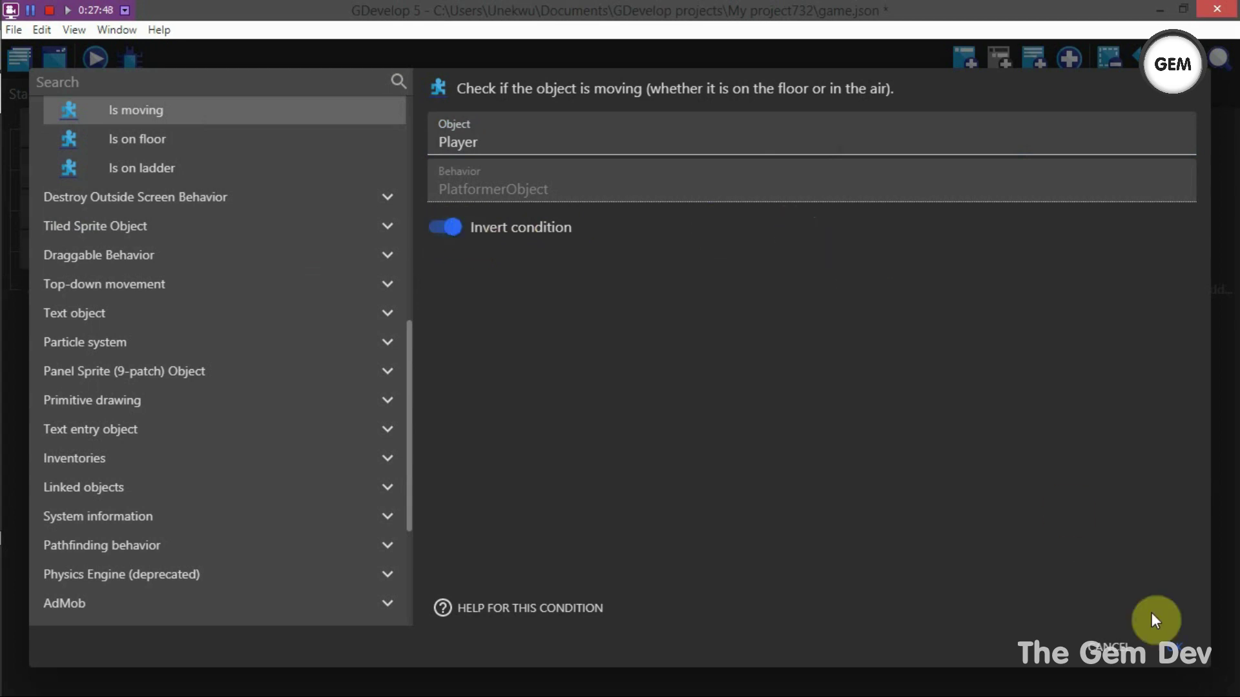
{"action": "left_click", "coordinate": [1177, 655]}
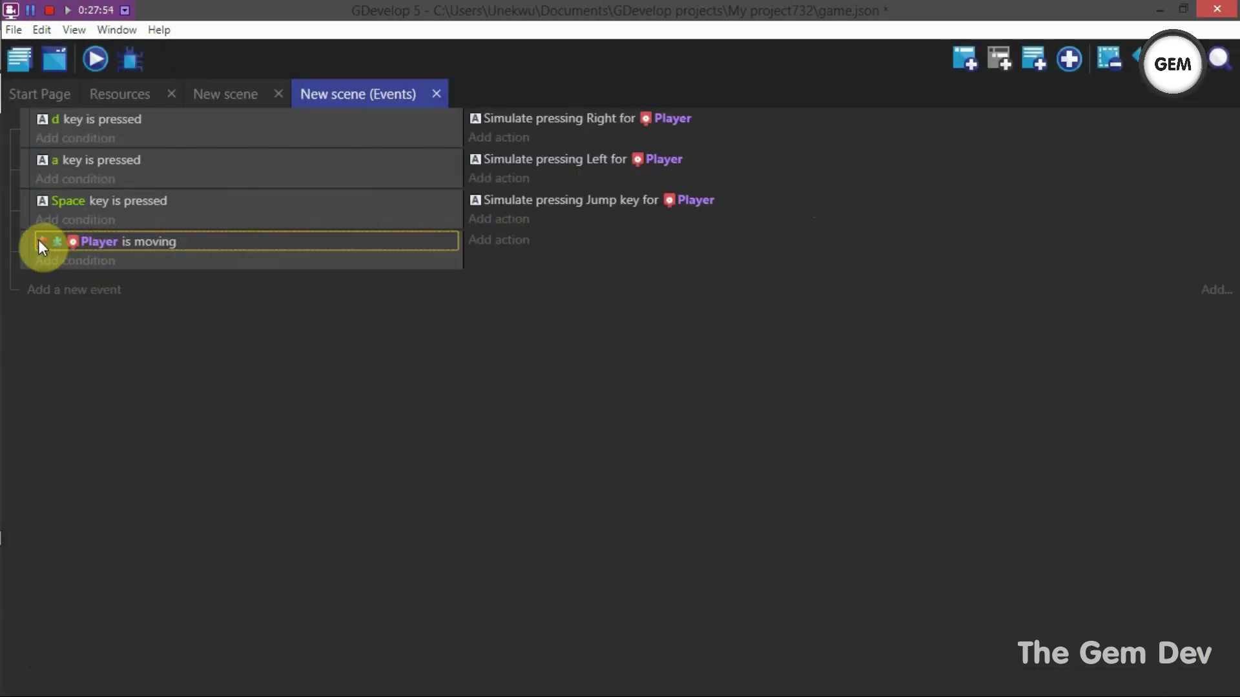
Add a Change the animation action to the inverted Is moving event that sets the Player's animation number to 0.
{"action": "left_click", "coordinate": [510, 253]}
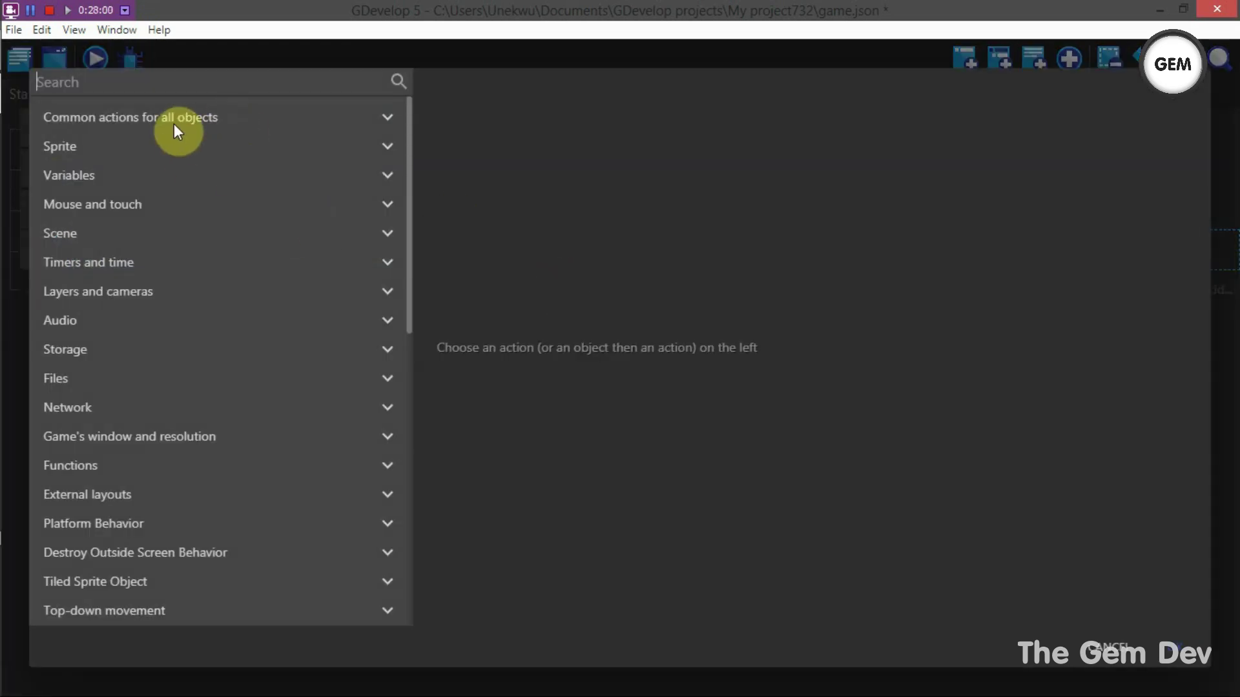
{"action": "type", "text": "anima"}
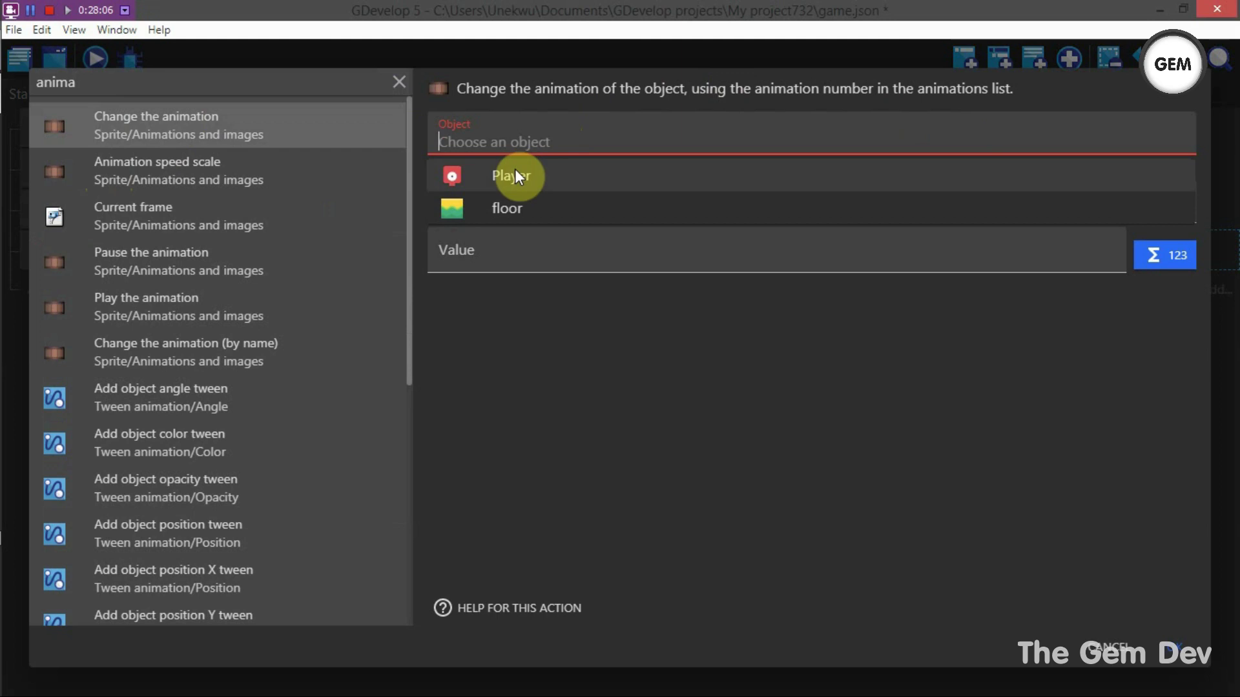
{"action": "left_click", "coordinate": [514, 173]}
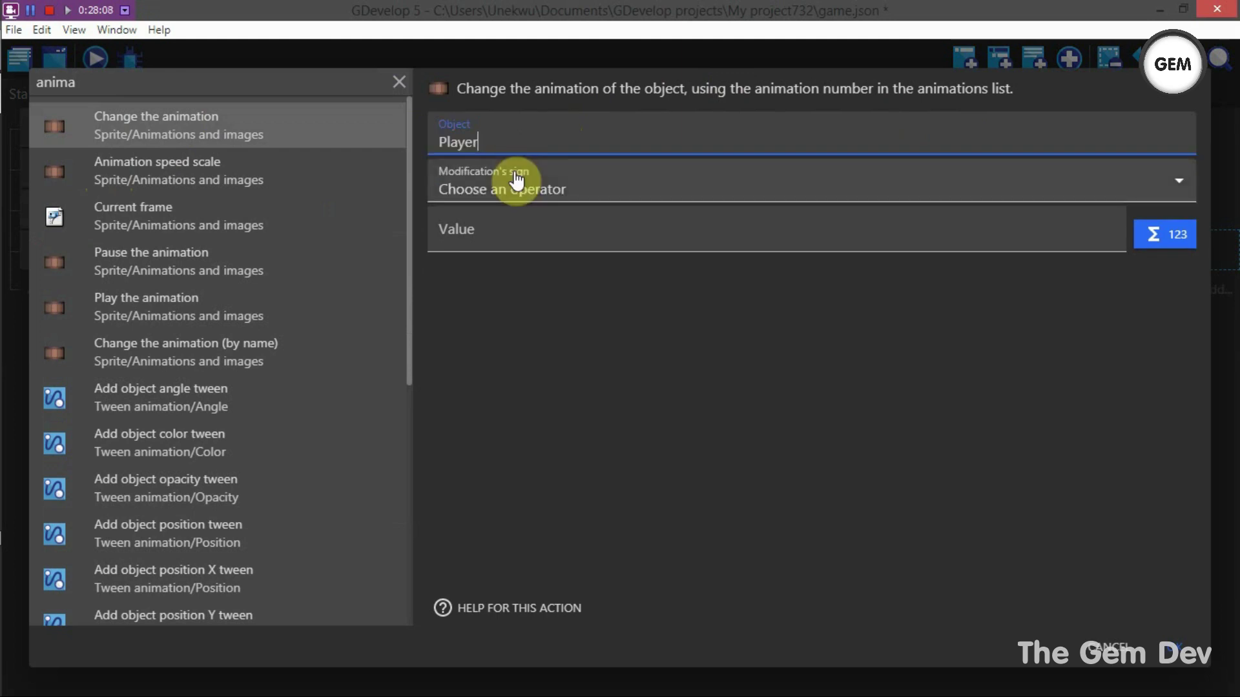
{"action": "left_click", "coordinate": [513, 186]}
{"action": "left_click", "coordinate": [494, 234]}
{"action": "left_click", "coordinate": [527, 226]}
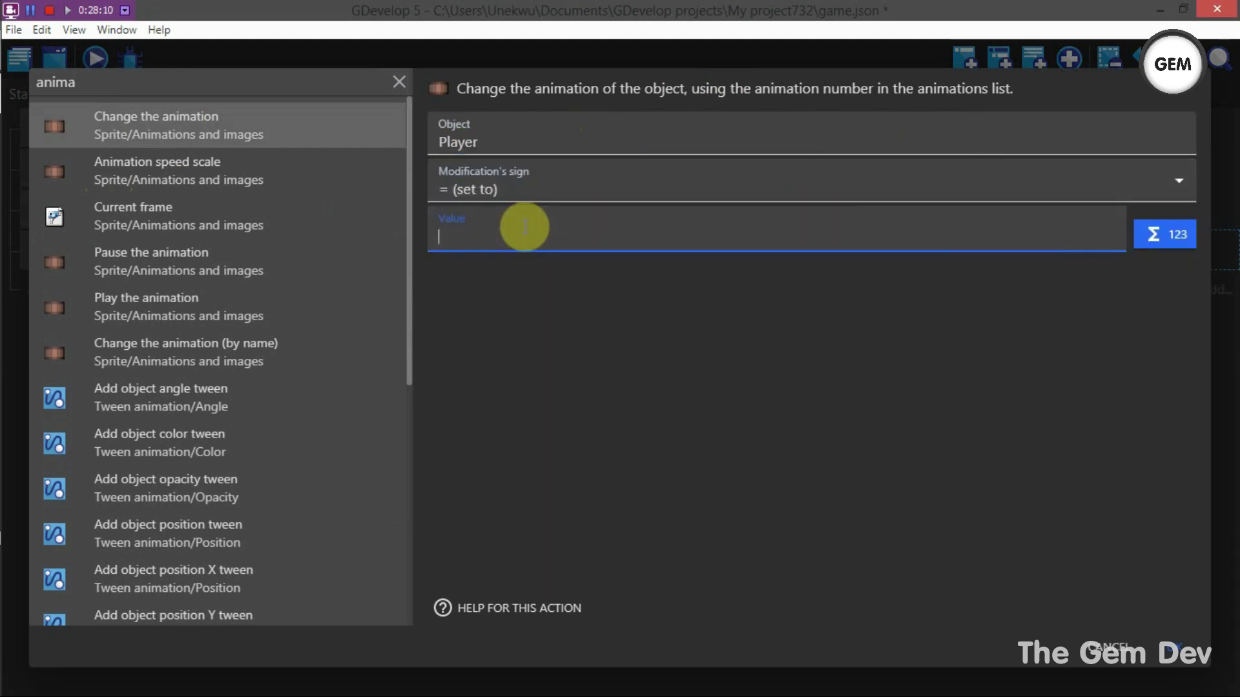
{"action": "type", "text": "0"}
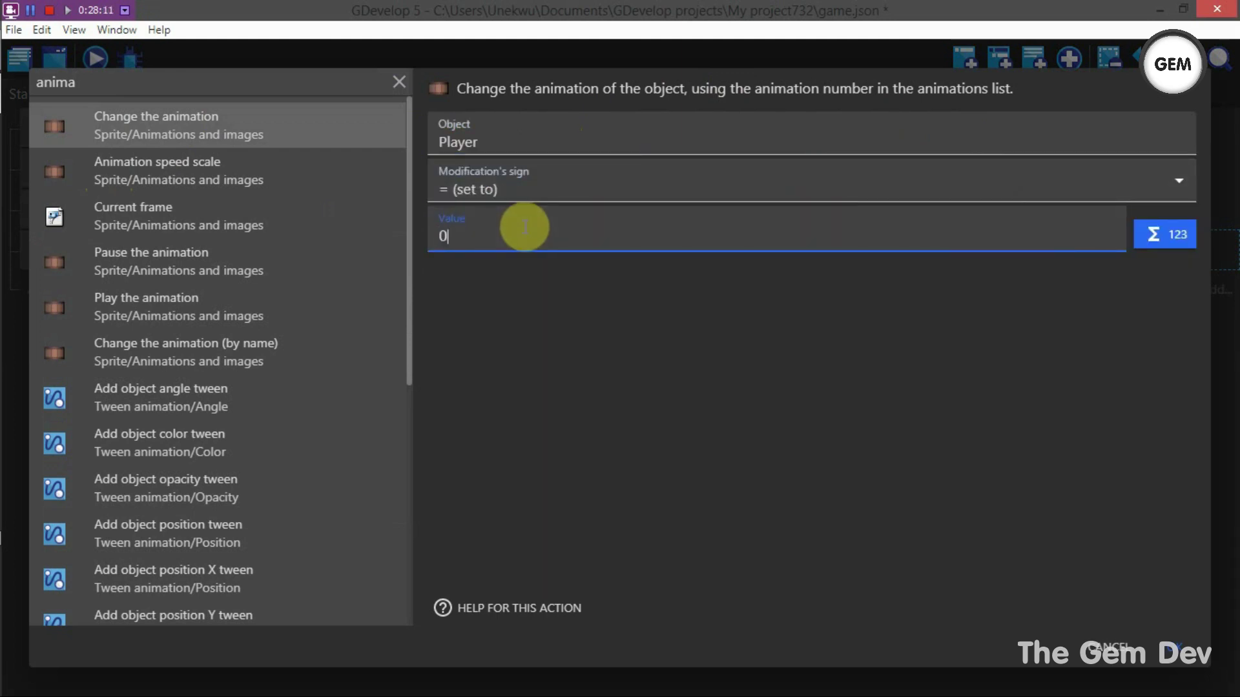
{"action": "left_click", "coordinate": [1174, 648]}
Add a Change the animation (by name) action to the inverted Is moving event that sets the Player's animation to "idle".
{"action": "left_click", "coordinate": [499, 260]}
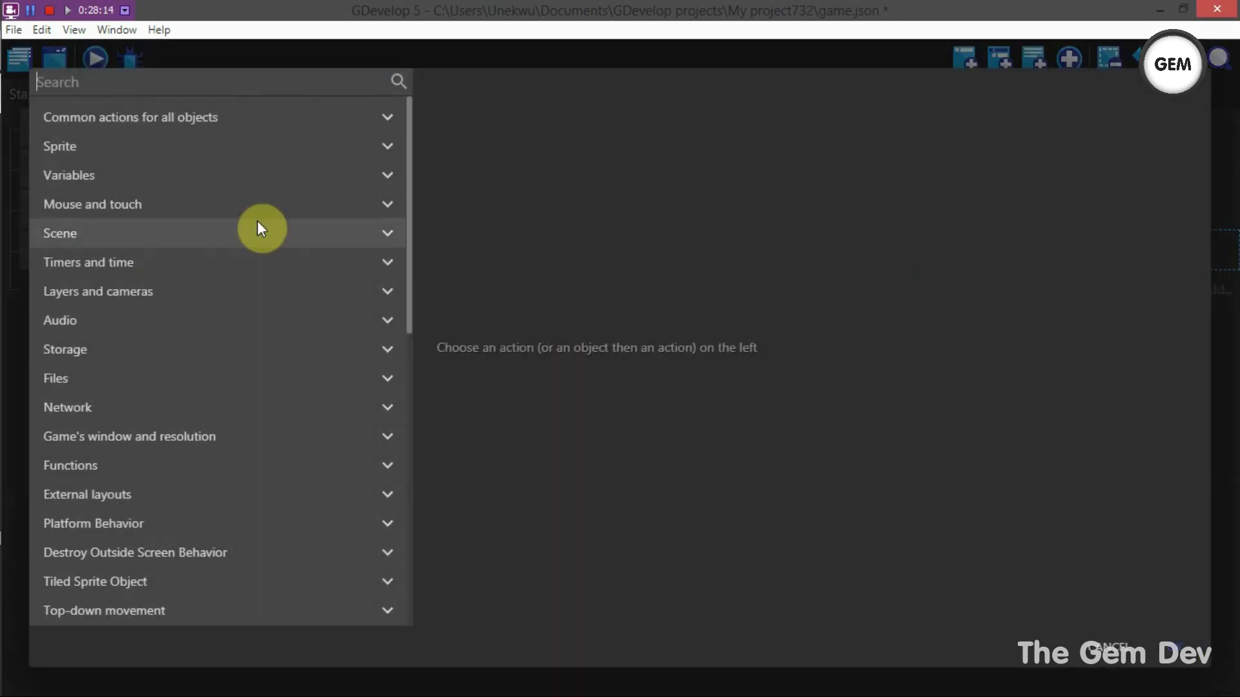
{"action": "type", "text": "anima"}
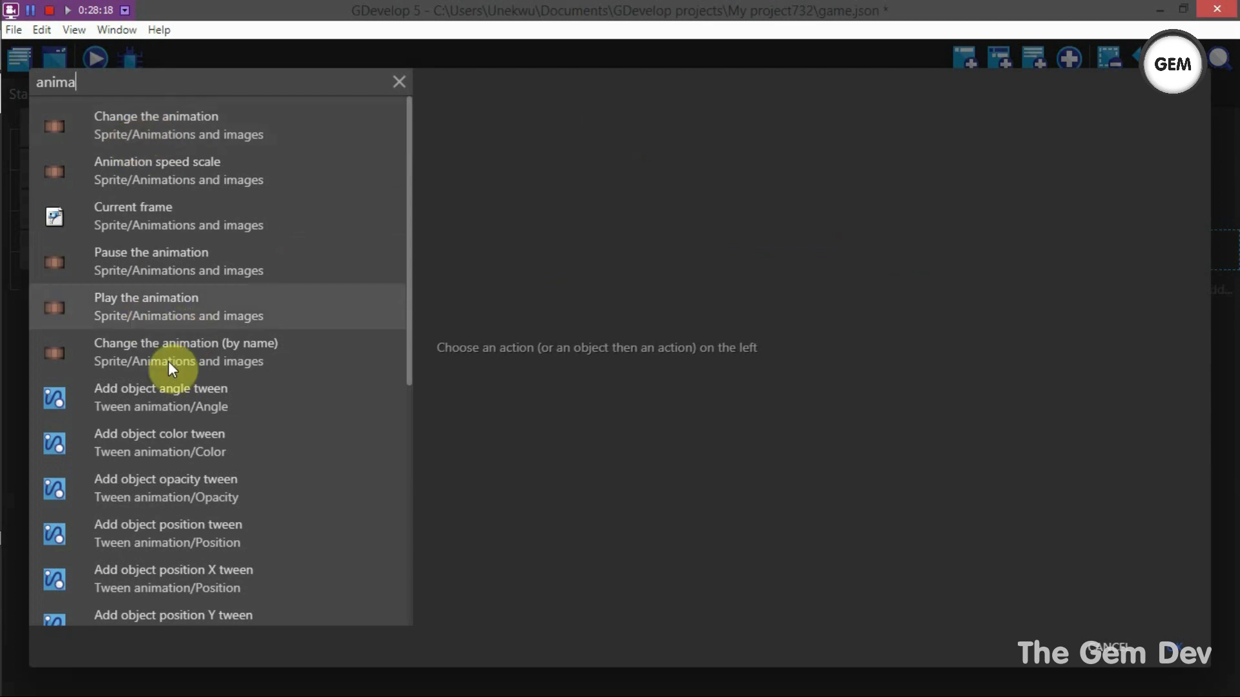
{"action": "left_click", "coordinate": [138, 353]}
{"action": "left_click", "coordinate": [528, 173]}
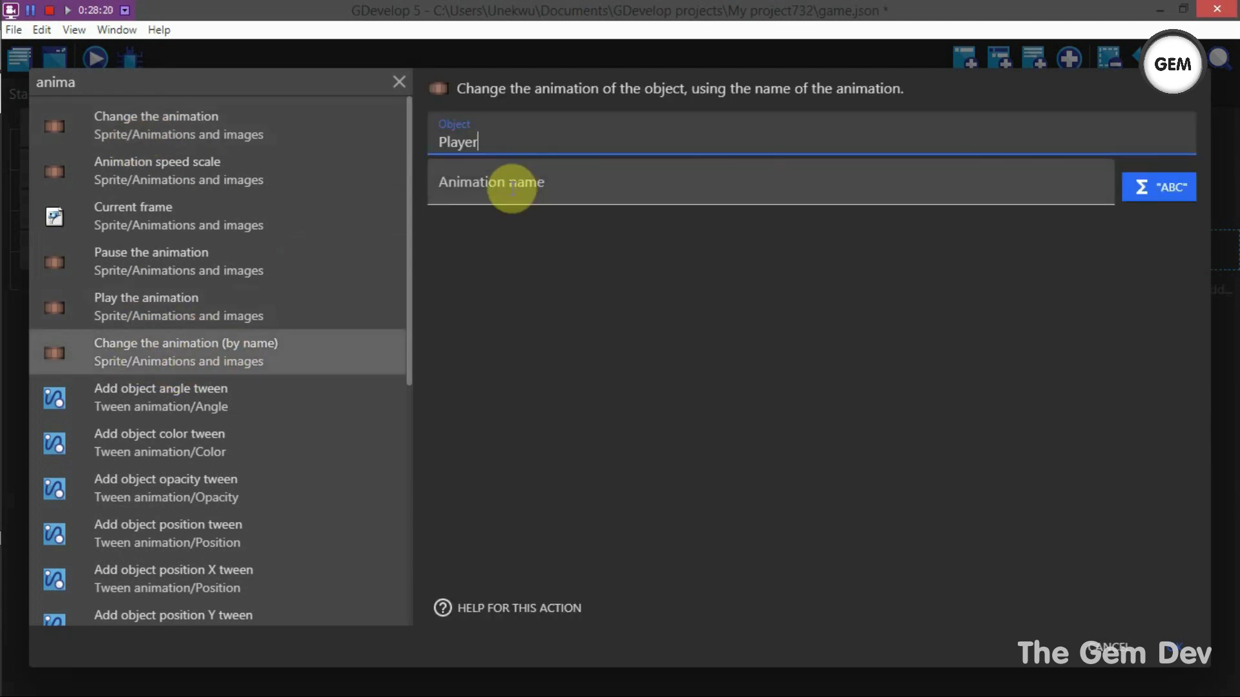
{"action": "left_click", "coordinate": [506, 188]}
{"action": "type", "text": "\"idle\""}
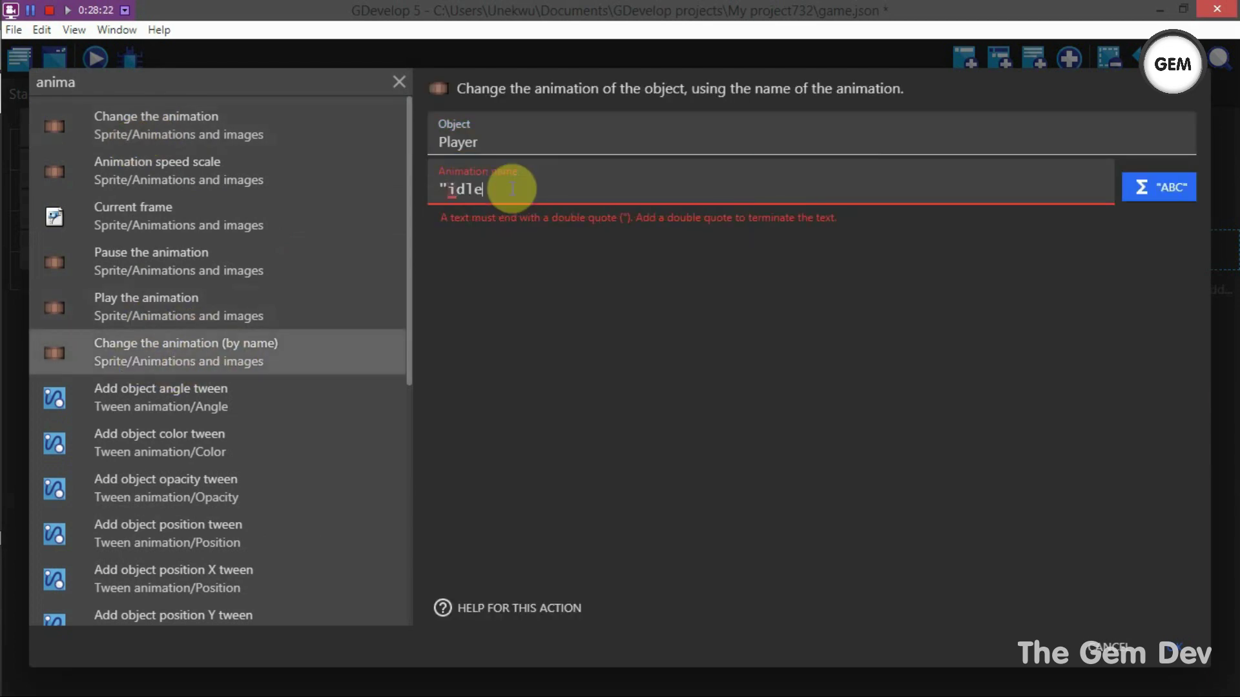
{"action": "left_click", "coordinate": [1176, 656]}
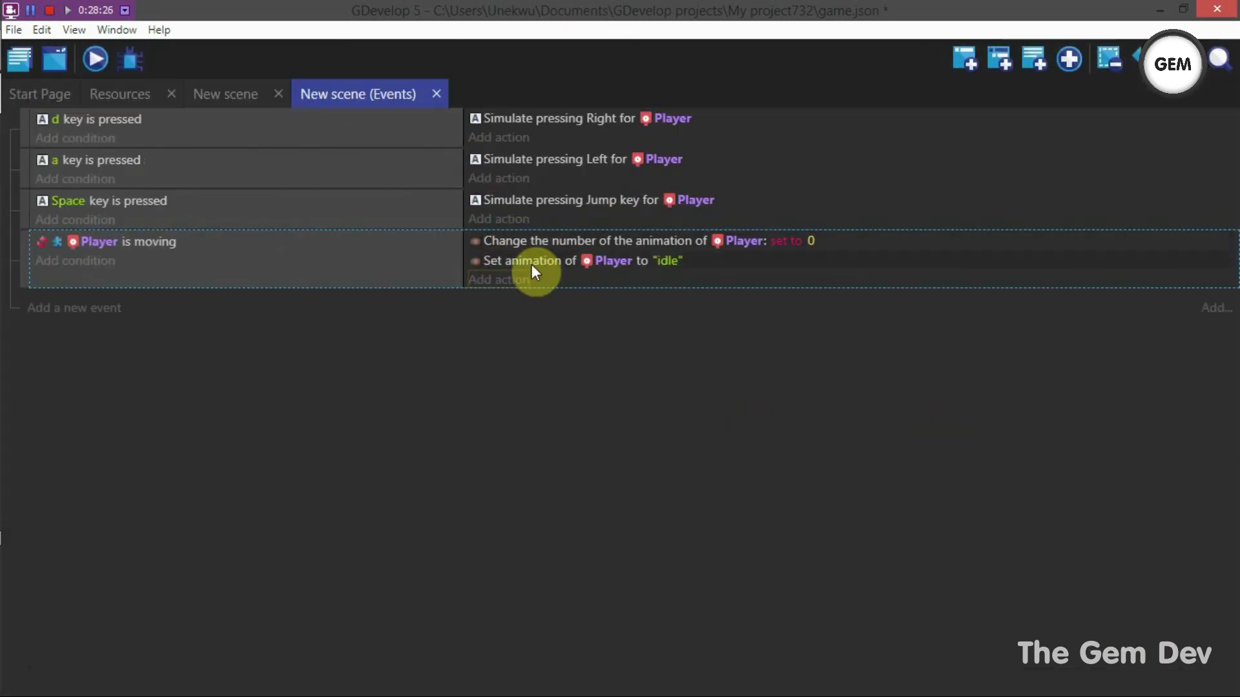
Check the Player's animation names in the scene's object properties, re-enter idle as the name of Animation #0, and apply.
{"action": "left_click", "coordinate": [227, 94]}
{"action": "double_click", "coordinate": [577, 395]}
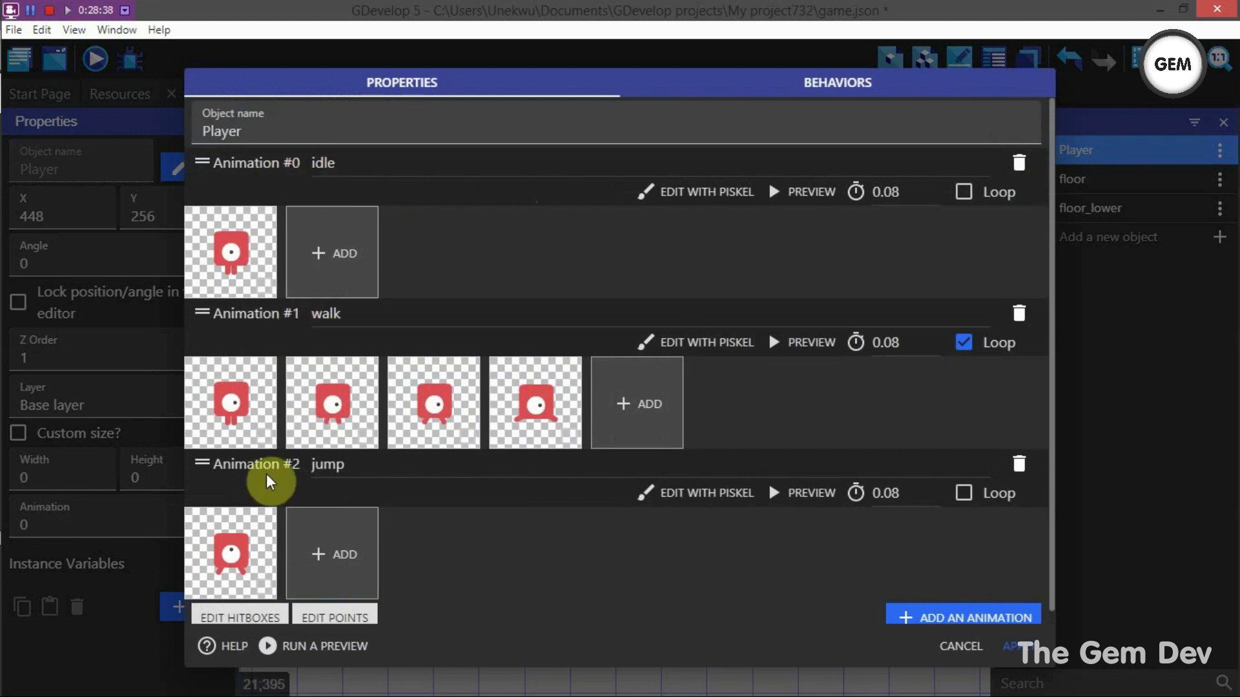
{"action": "scroll", "coordinate": [362, 519], "scroll_direction": "down", "scroll_amount": 1}
{"action": "scroll", "coordinate": [341, 478], "scroll_direction": "up", "scroll_amount": 1}
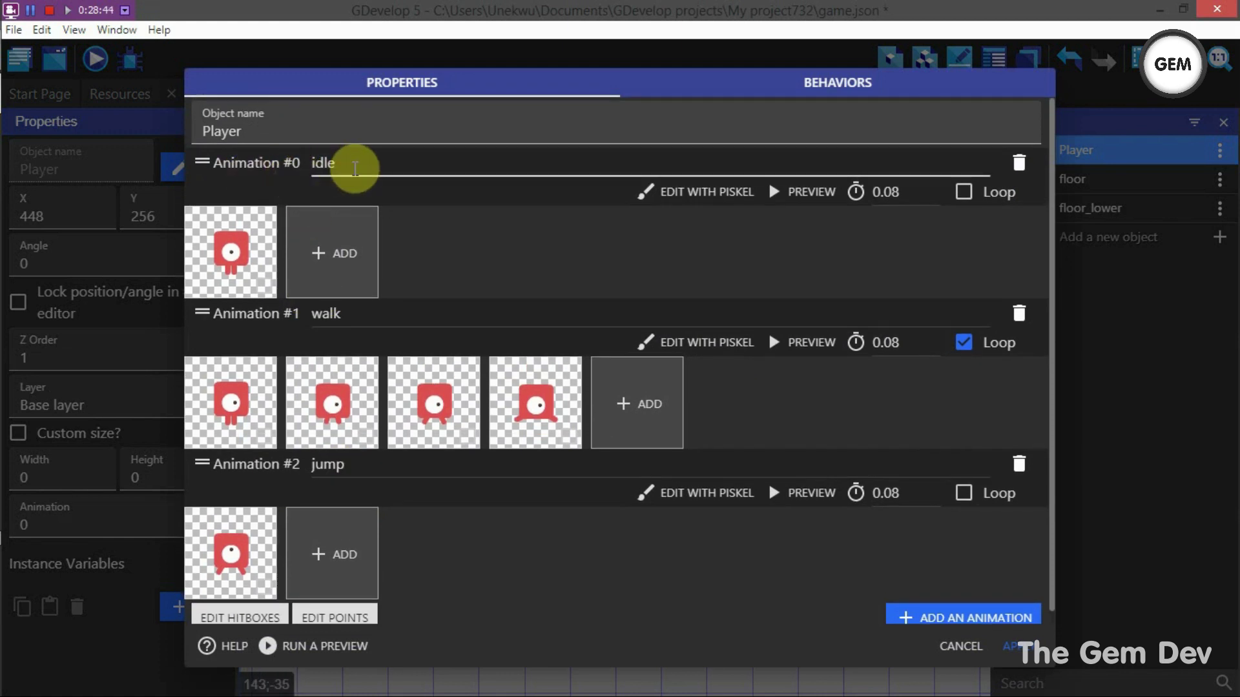
{"action": "double_click", "coordinate": [354, 168]}
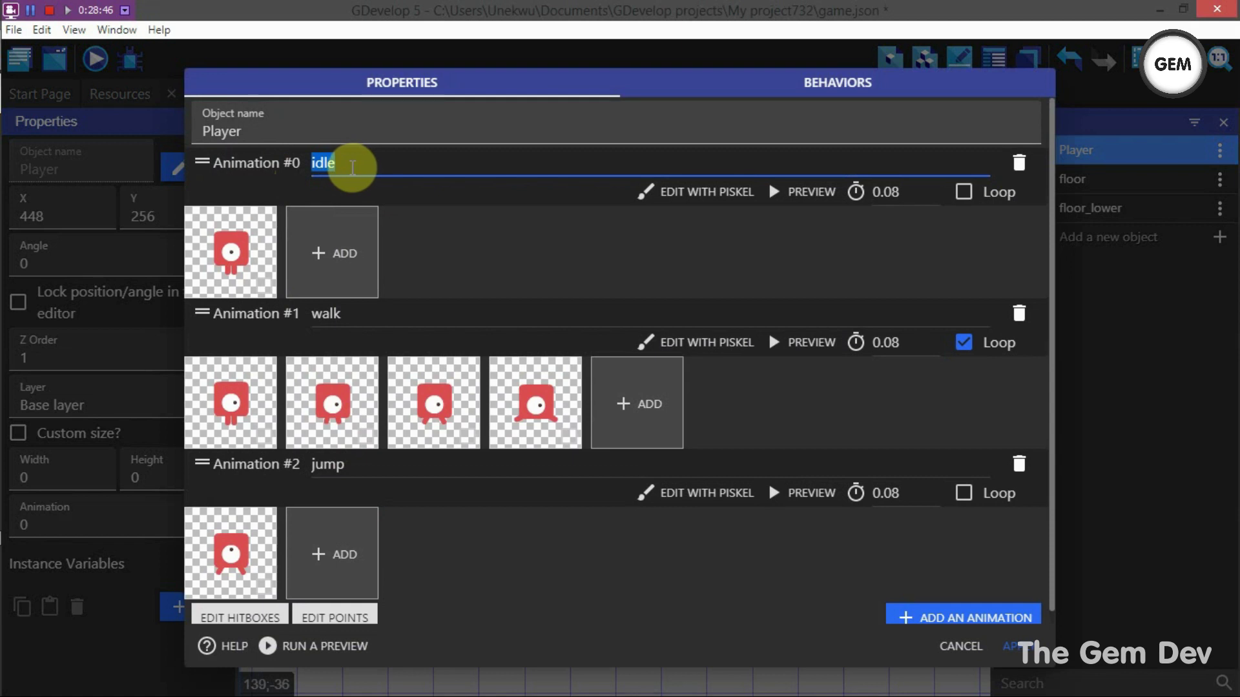
{"action": "key", "text": "BackSpace"}
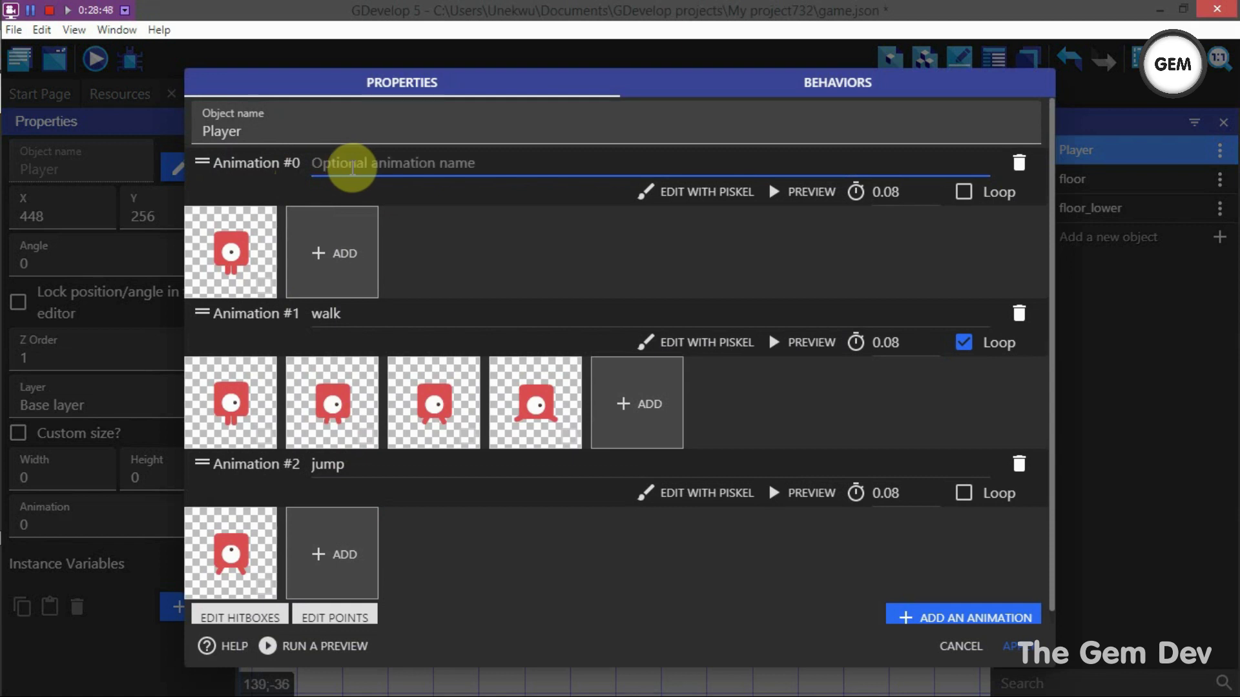
{"action": "type", "text": "idle"}
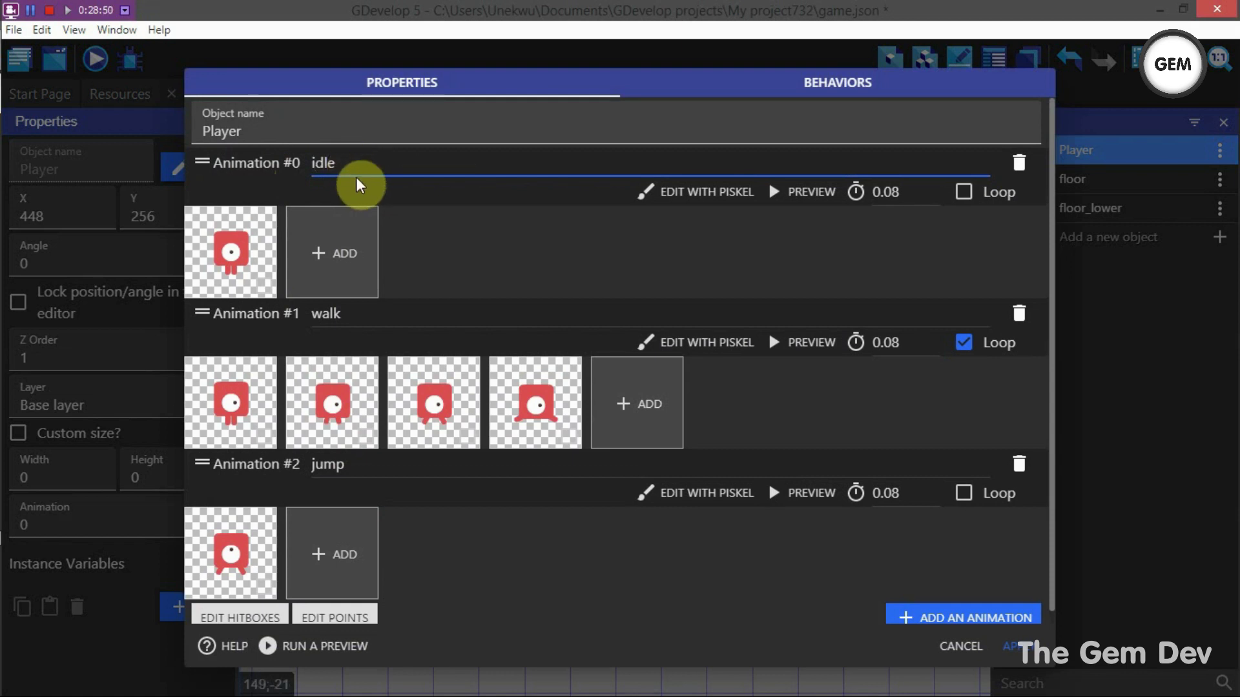
{"action": "left_click", "coordinate": [1026, 647]}
Delete the action that changes the Player's animation by number from the fourth scene event.
{"action": "left_click", "coordinate": [328, 97]}
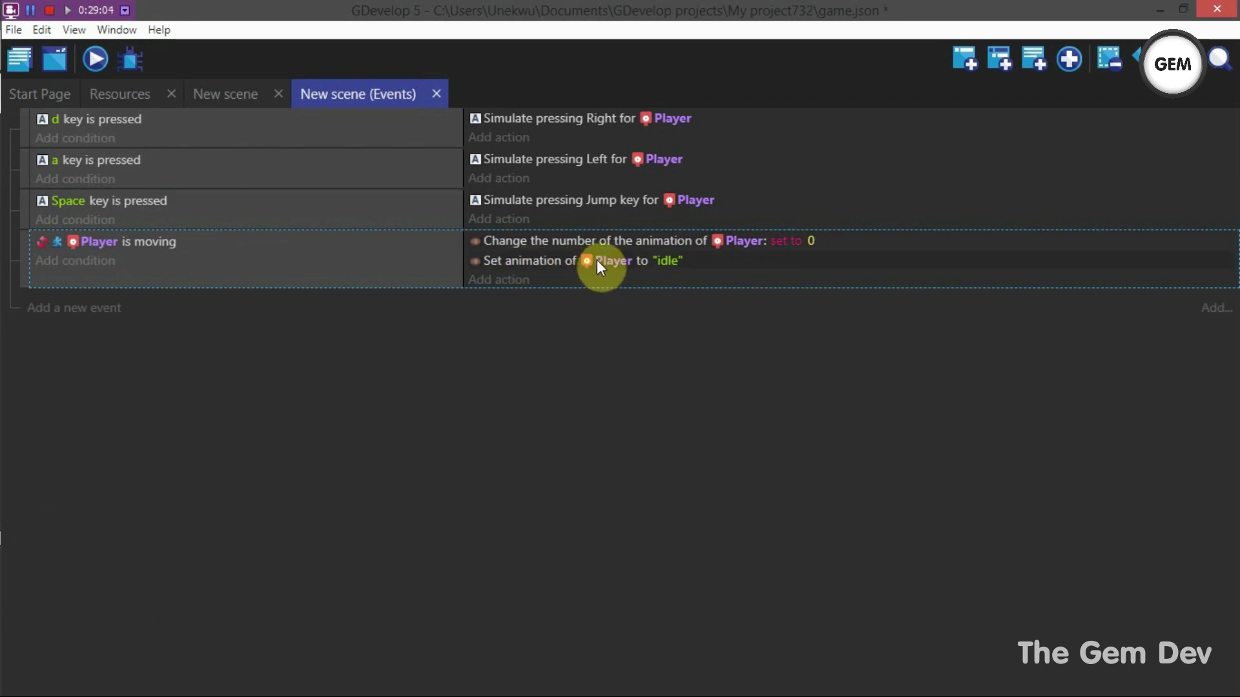
{"action": "left_click", "coordinate": [548, 240]}
{"action": "key", "text": "Delete"}
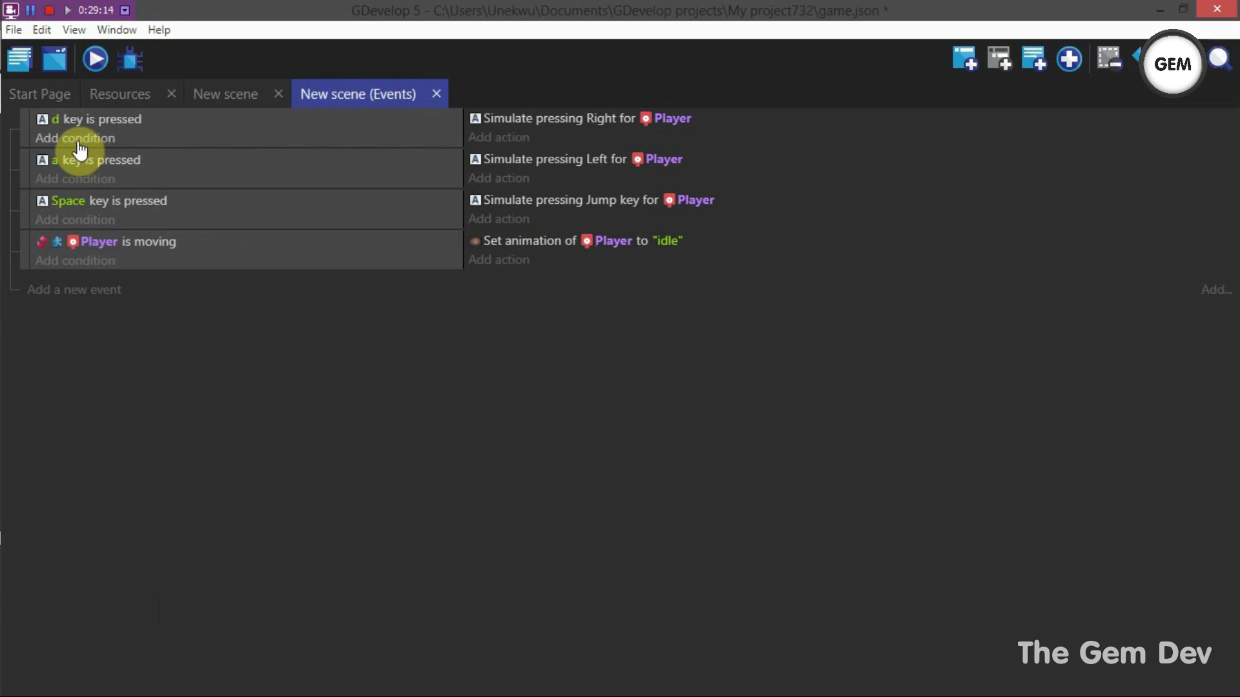
Add a fifth event with the Platform Behavior condition Is moving for the Player.
{"action": "left_click", "coordinate": [559, 261]}
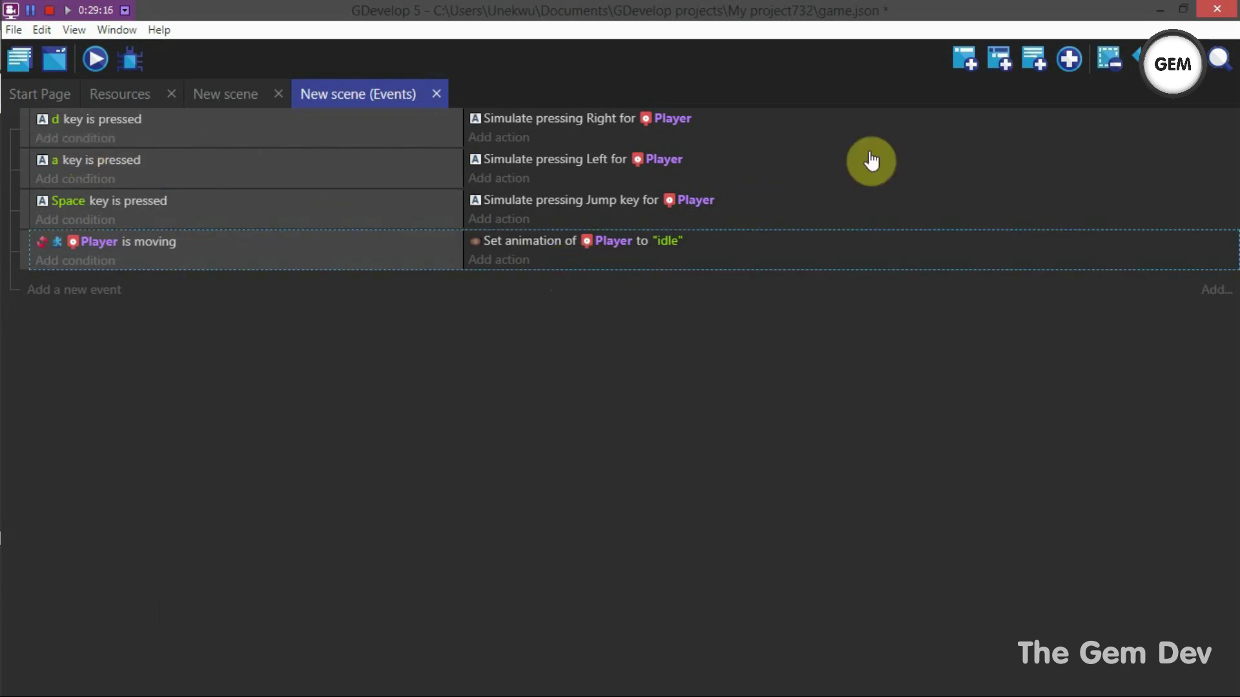
{"action": "left_click", "coordinate": [963, 47]}
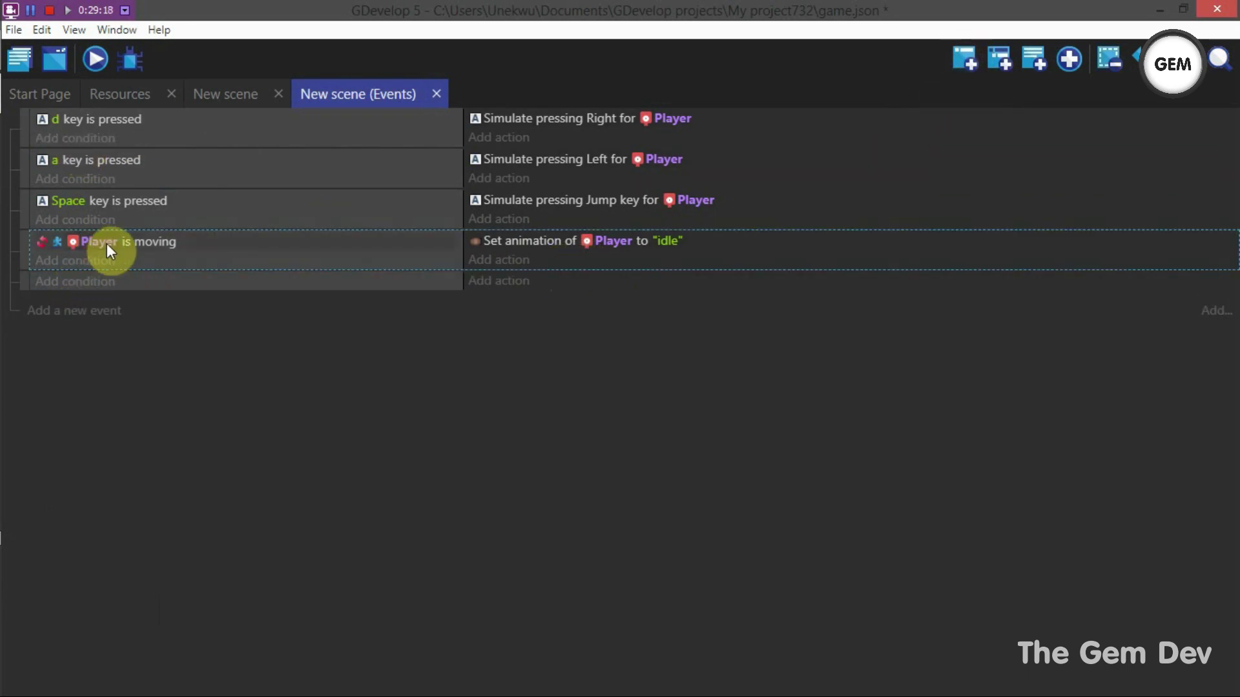
{"action": "left_click", "coordinate": [71, 282]}
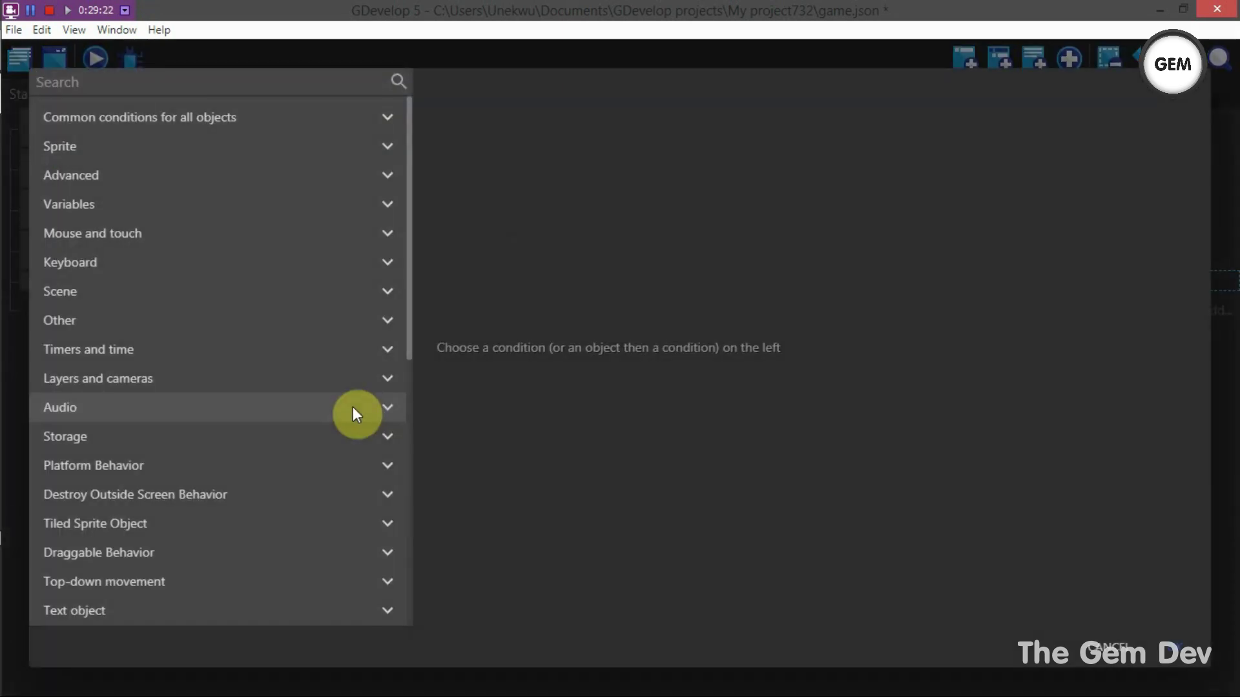
{"action": "type", "text": "moving"}
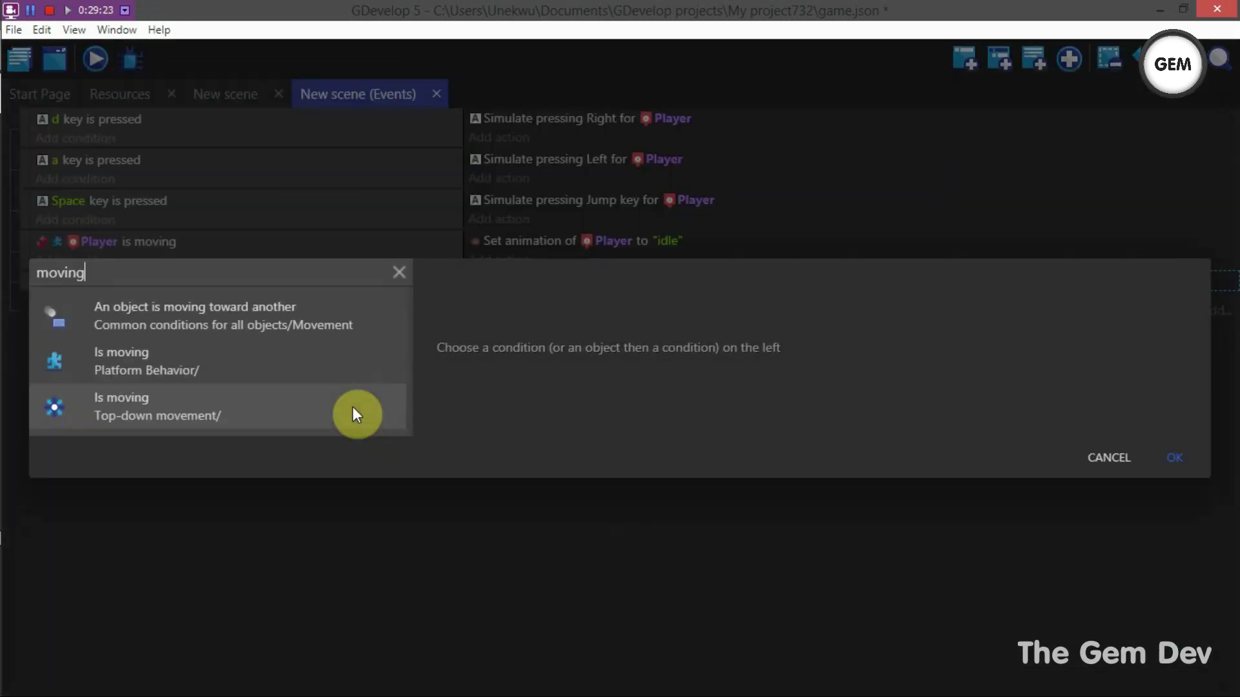
{"action": "left_click", "coordinate": [265, 356]}
{"action": "left_click", "coordinate": [525, 327]}
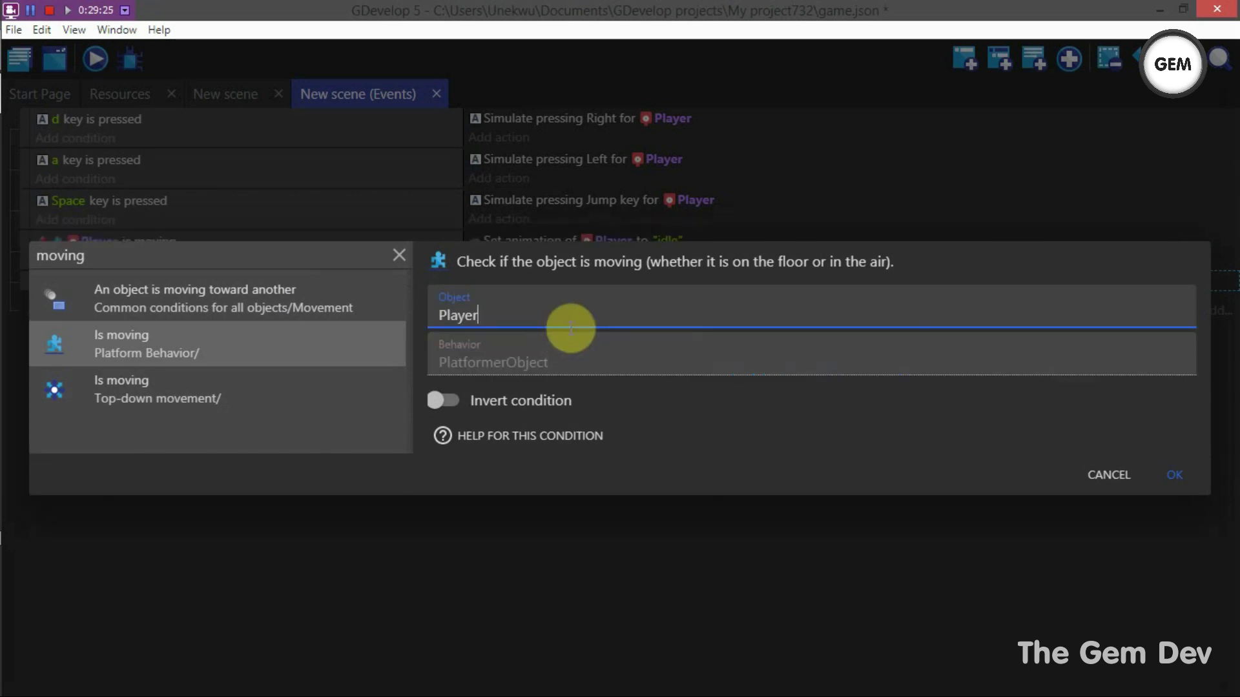
{"action": "left_click", "coordinate": [1108, 475]}
Add a Change the animation (by name) action to the fifth event that sets the Player's animation to "walk".
{"action": "left_click", "coordinate": [500, 294]}
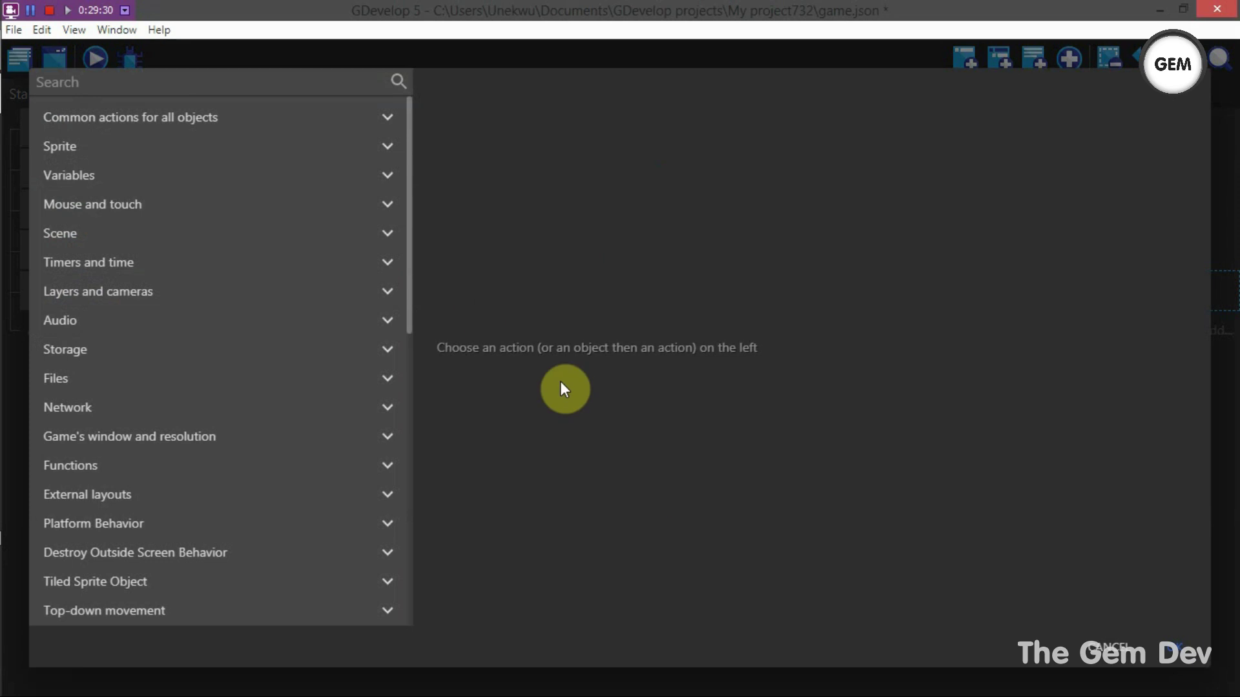
{"action": "type", "text": "anima"}
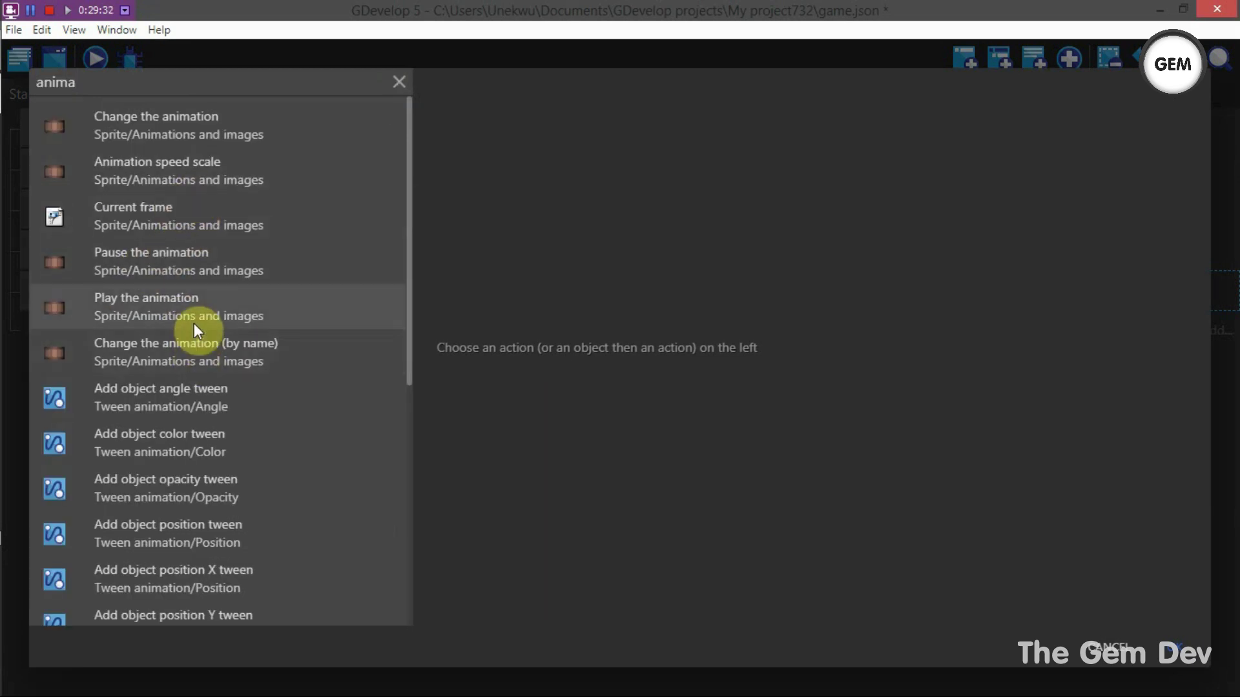
{"action": "left_click", "coordinate": [228, 354]}
{"action": "left_click", "coordinate": [487, 183]}
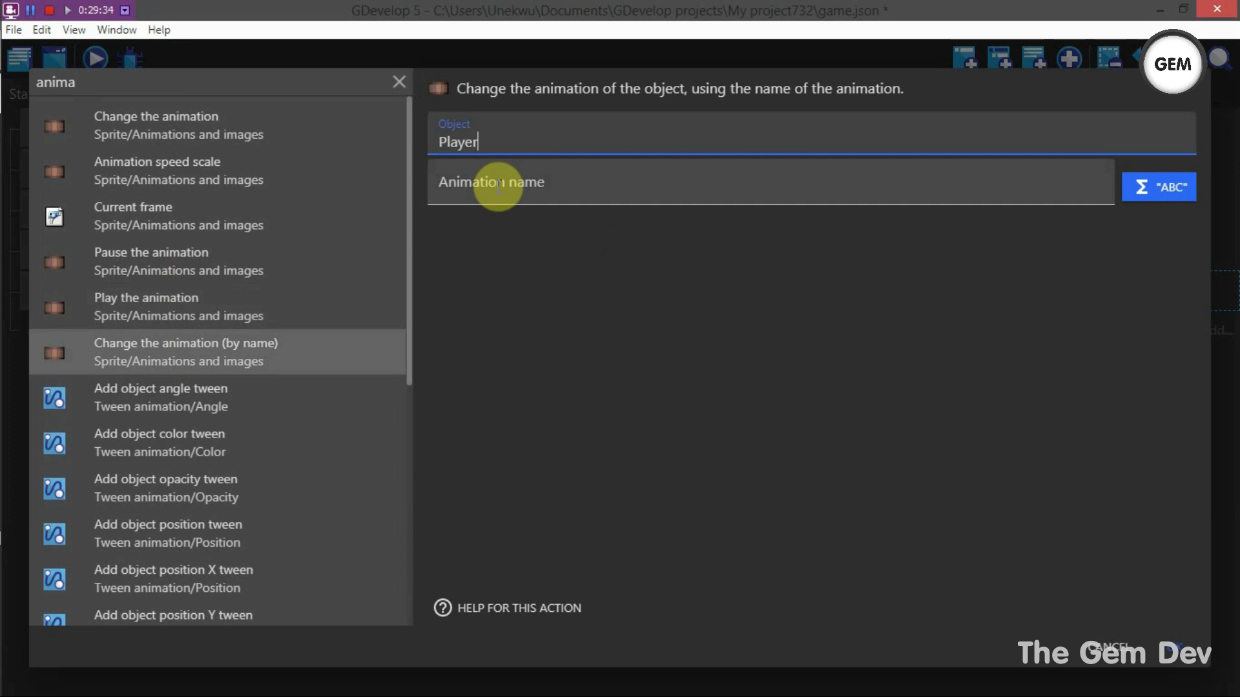
{"action": "left_click", "coordinate": [498, 185]}
{"action": "type", "text": "\"walk\""}
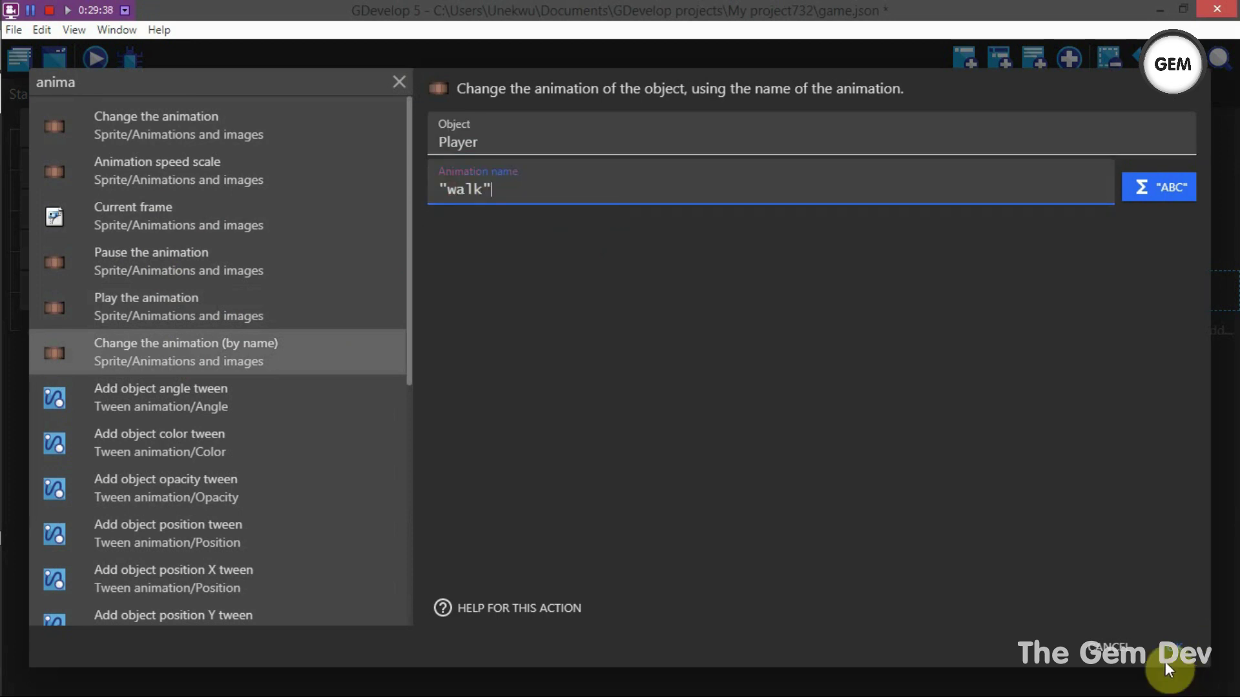
{"action": "left_click", "coordinate": [1166, 651]}
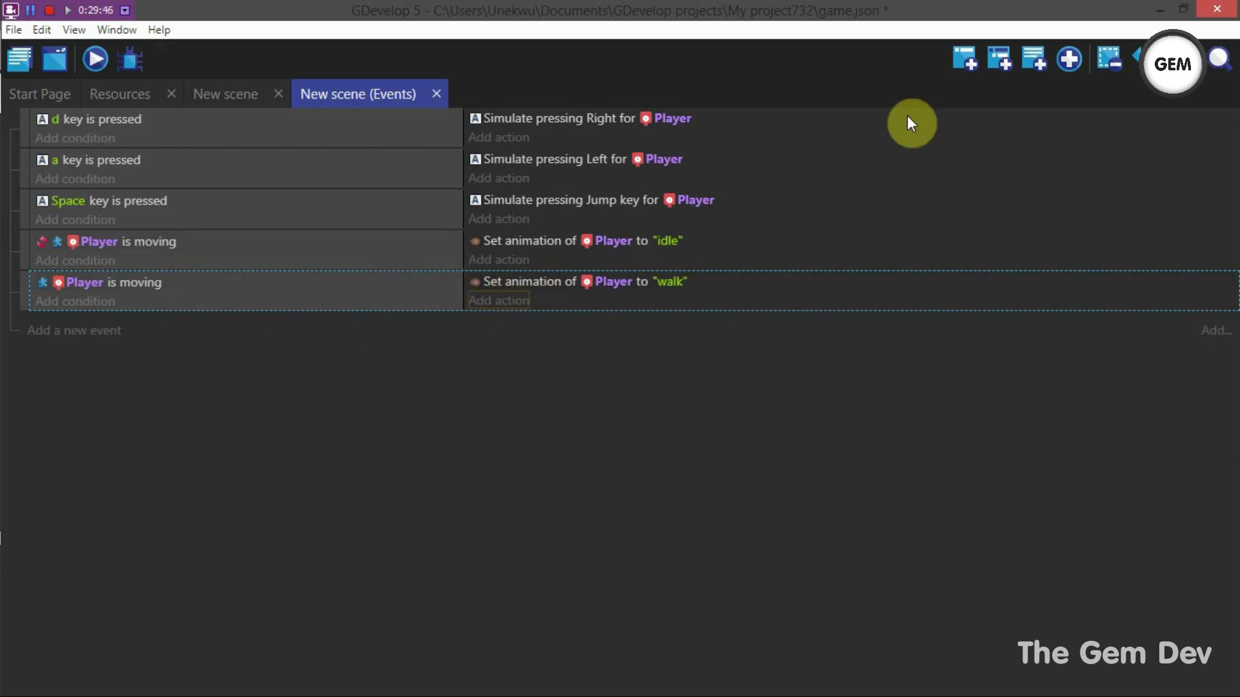
Add a sixth event with the Platform Behavior condition Is jumping for the Player.
{"action": "left_click", "coordinate": [965, 59]}
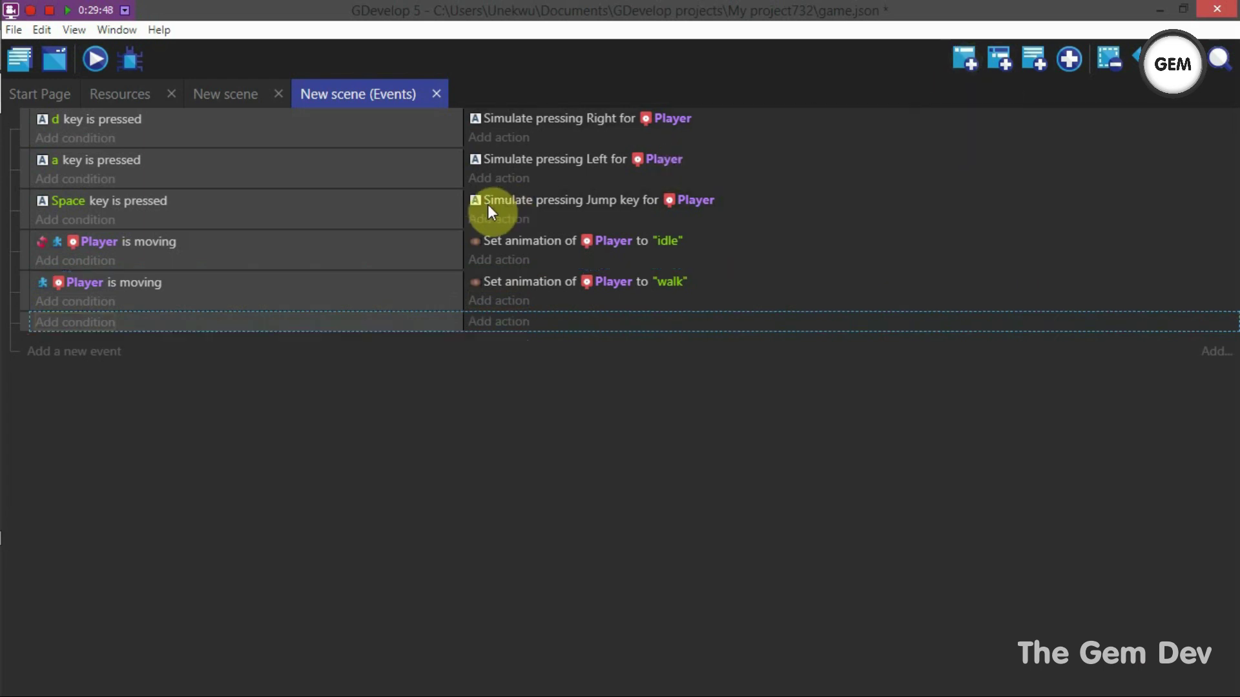
{"action": "left_click", "coordinate": [72, 326]}
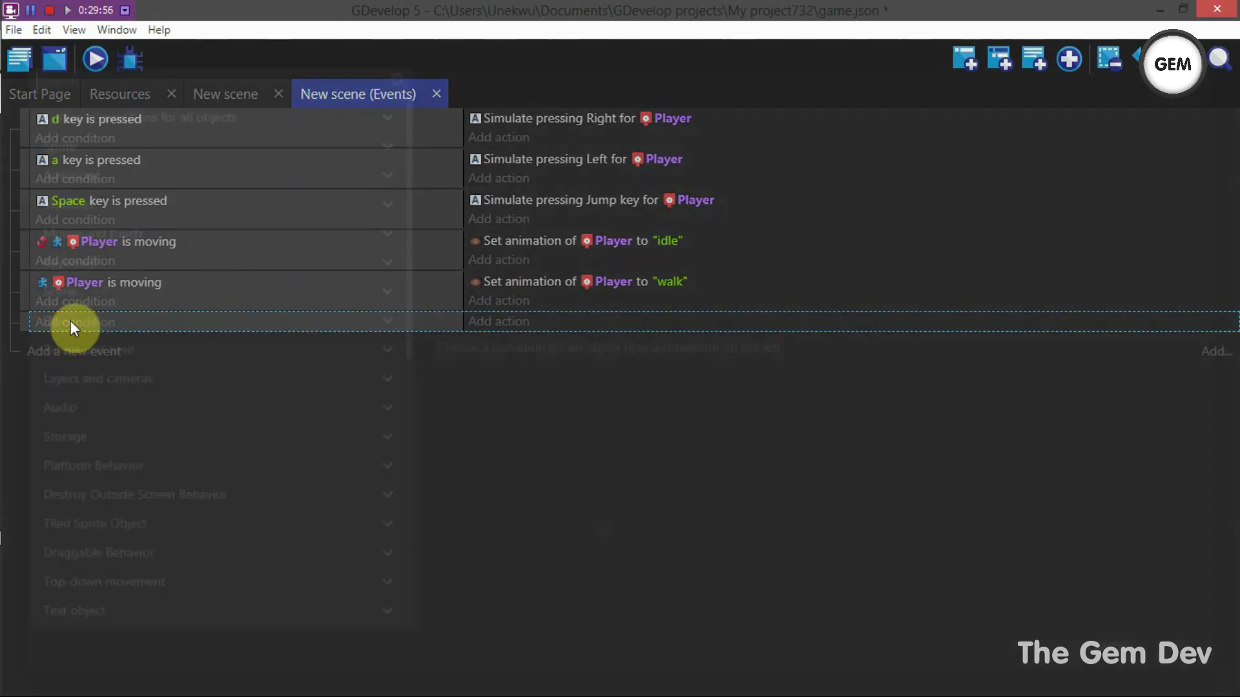
{"action": "type", "text": "jump"}
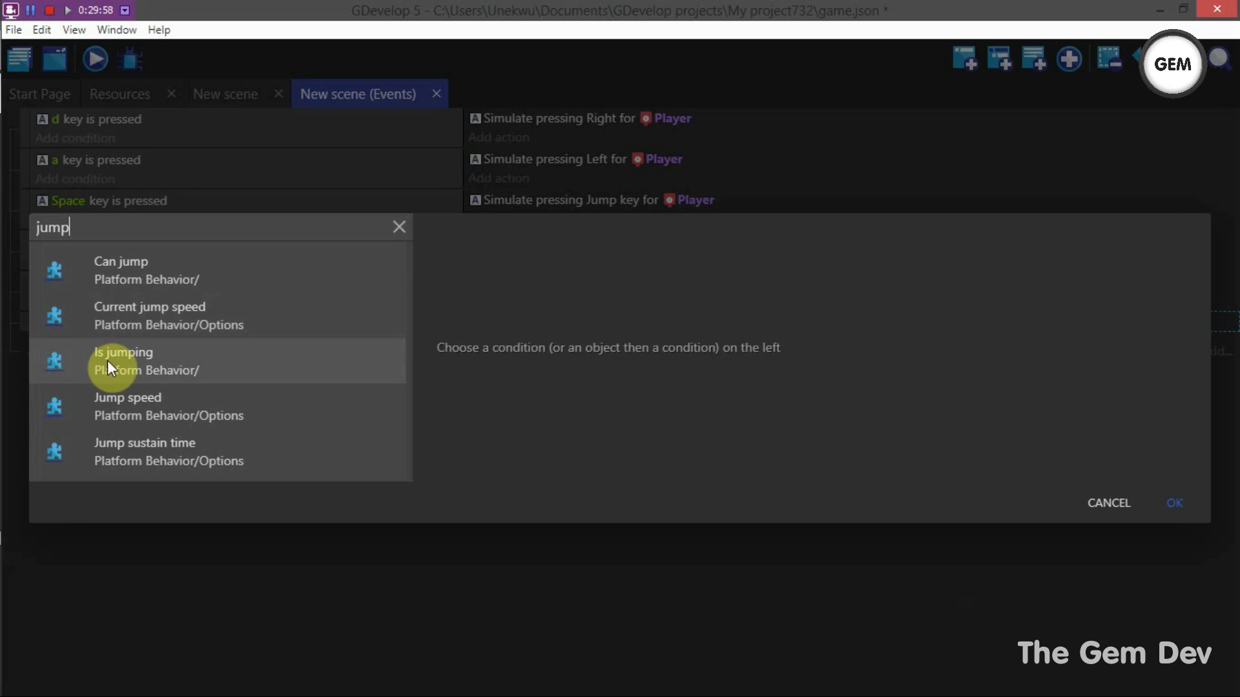
{"action": "left_click", "coordinate": [108, 357]}
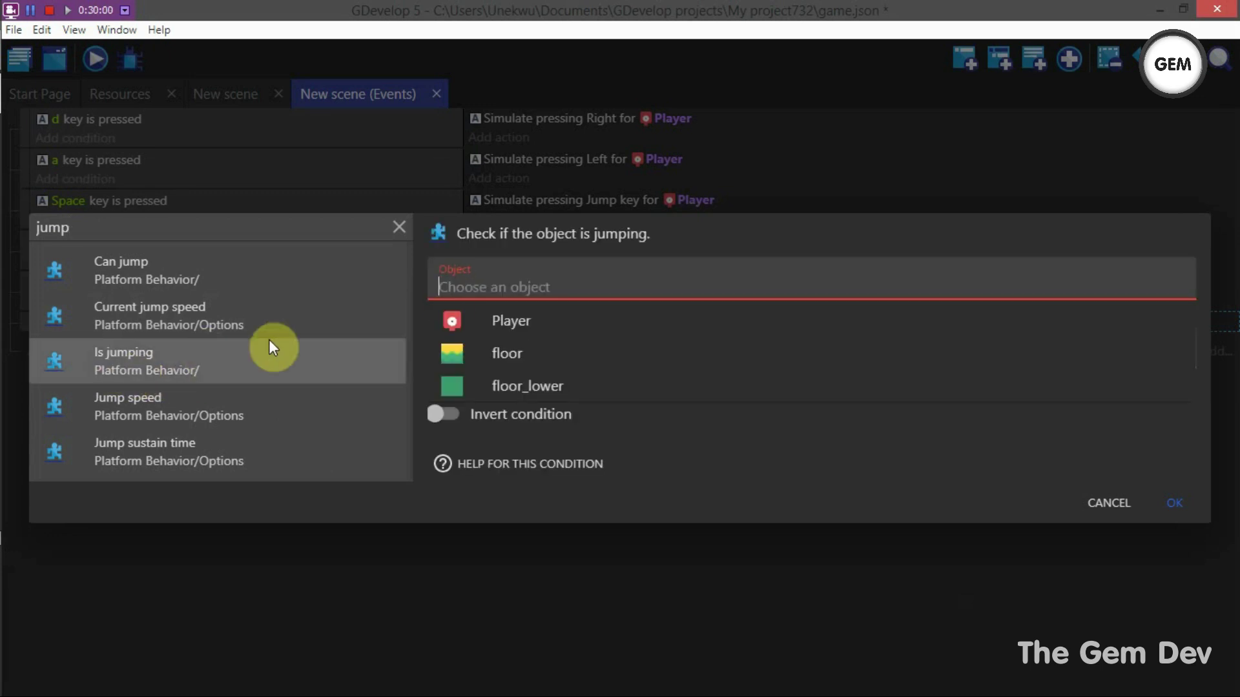
{"action": "left_click", "coordinate": [486, 321]}
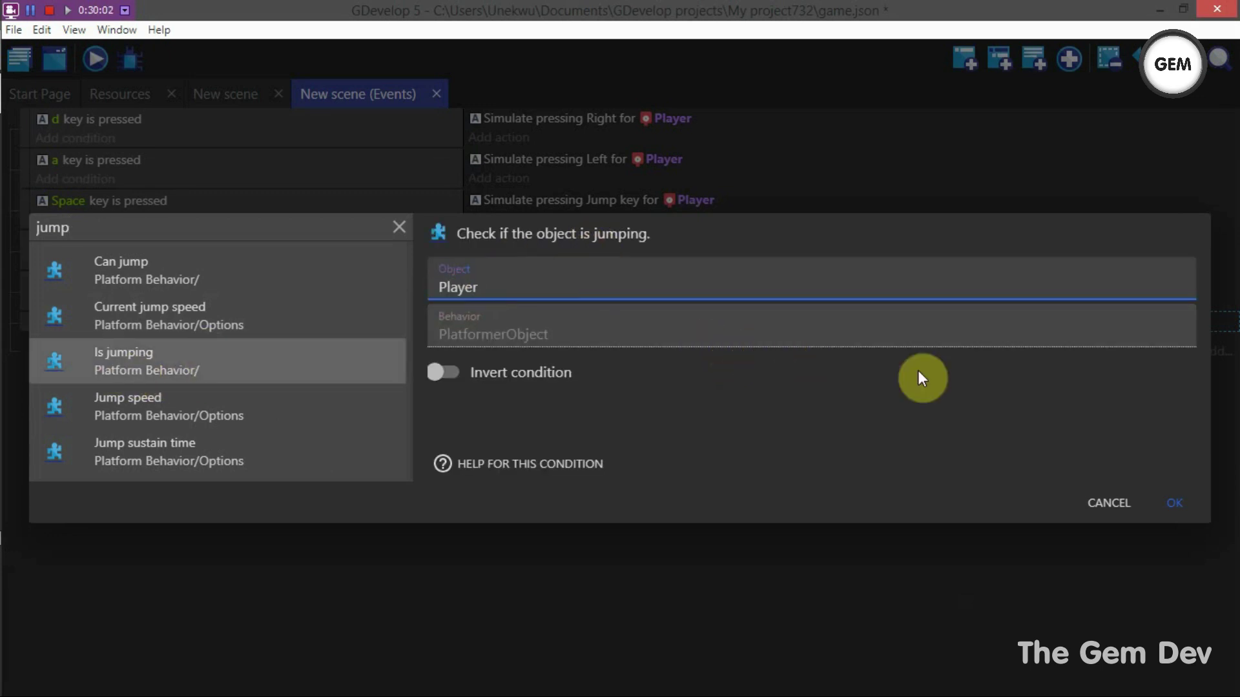
{"action": "left_click", "coordinate": [1168, 503]}
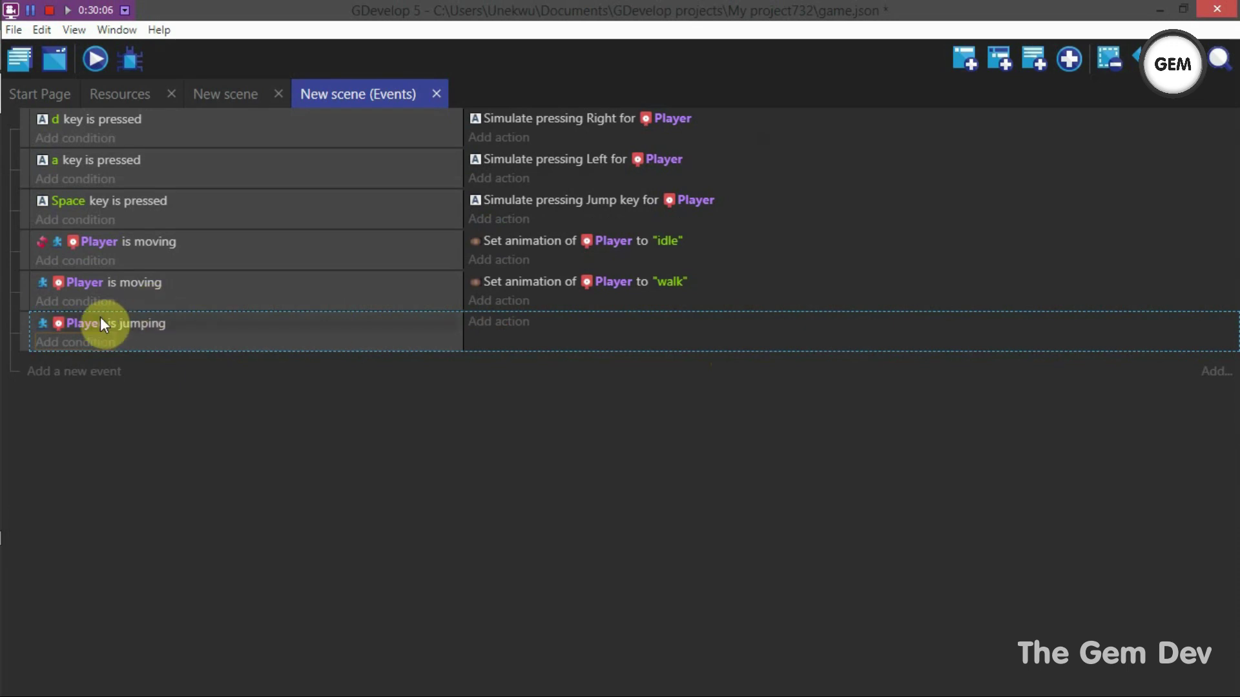
Add a Change the animation (by name) action to the Is jumping event that sets the Player's animation to "jump".
{"action": "left_click", "coordinate": [498, 322]}
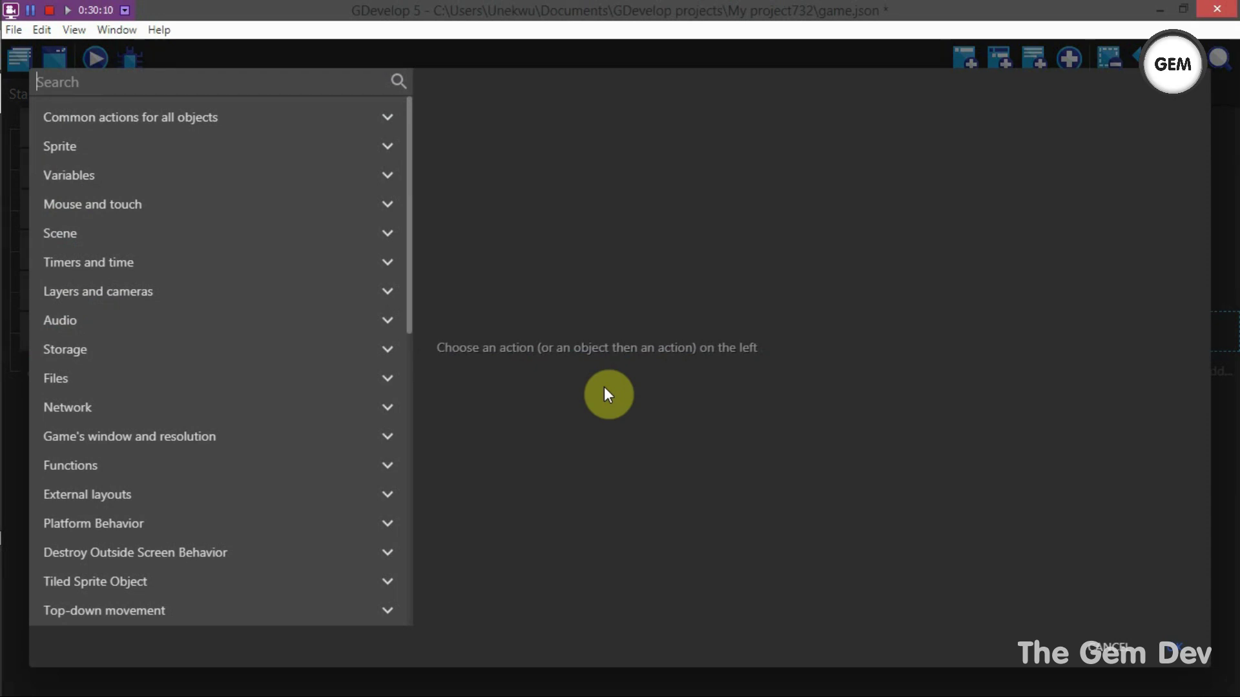
{"action": "type", "text": "anima"}
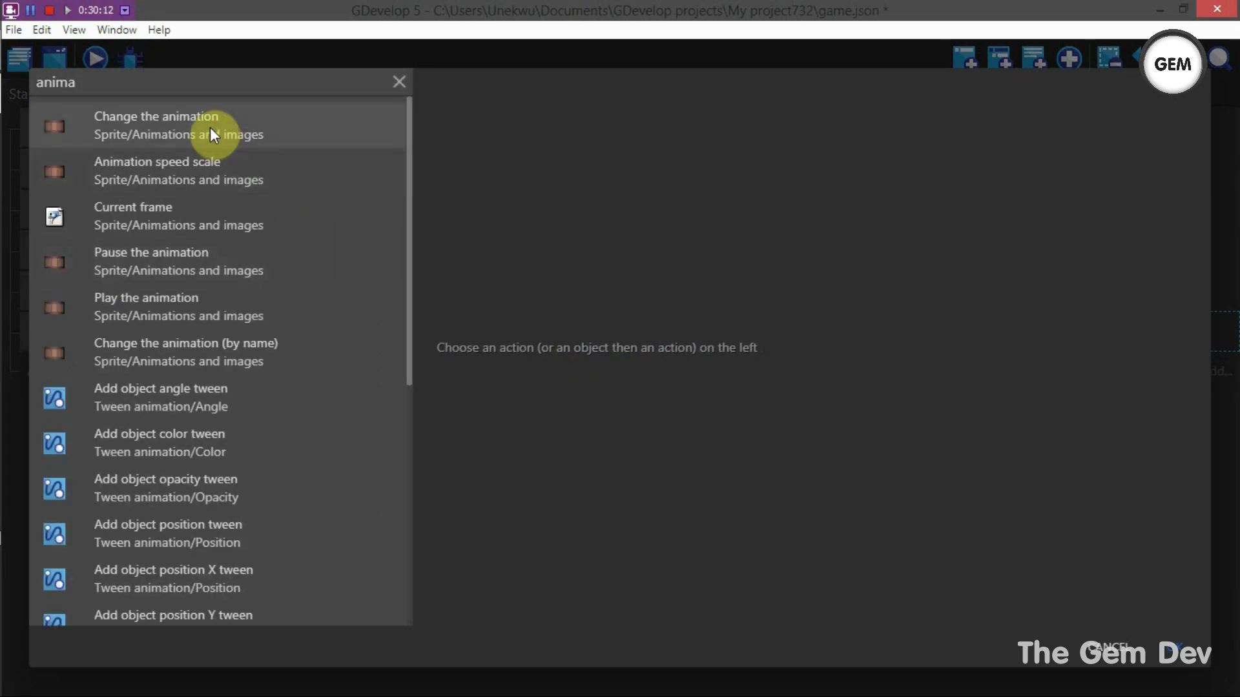
{"action": "left_click", "coordinate": [190, 150]}
{"action": "left_click", "coordinate": [150, 353]}
{"action": "left_click", "coordinate": [492, 174]}
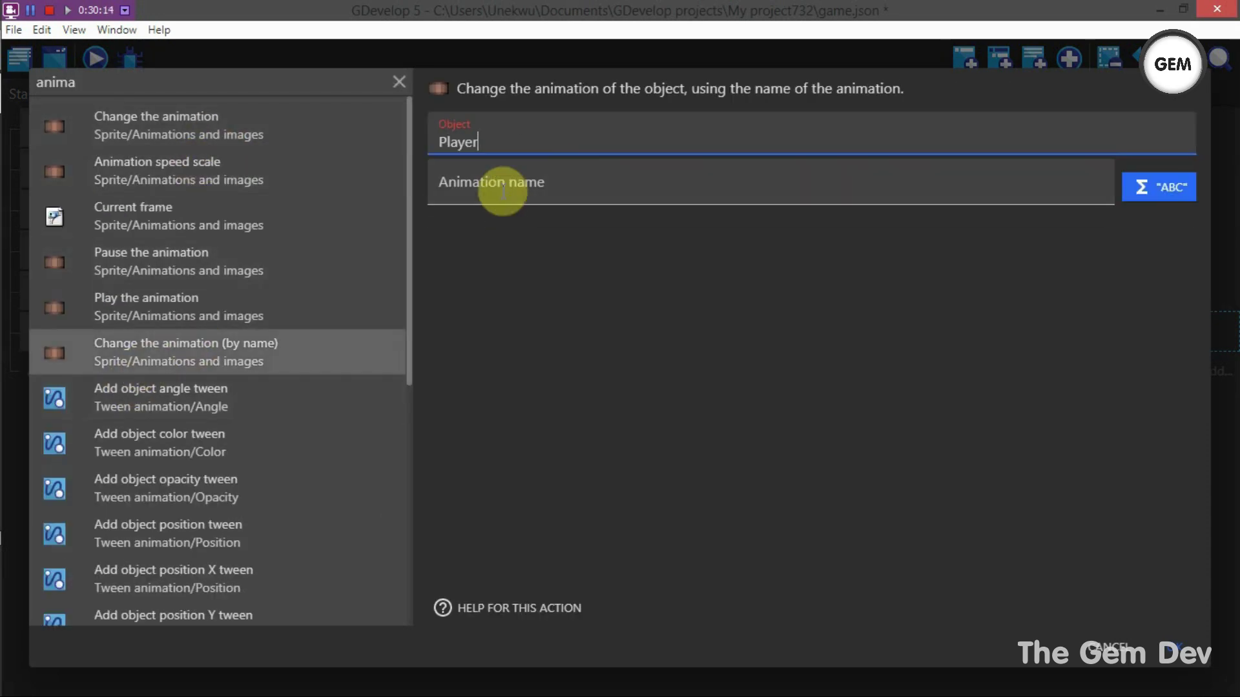
{"action": "left_click", "coordinate": [504, 193]}
{"action": "type", "text": "\"\""}
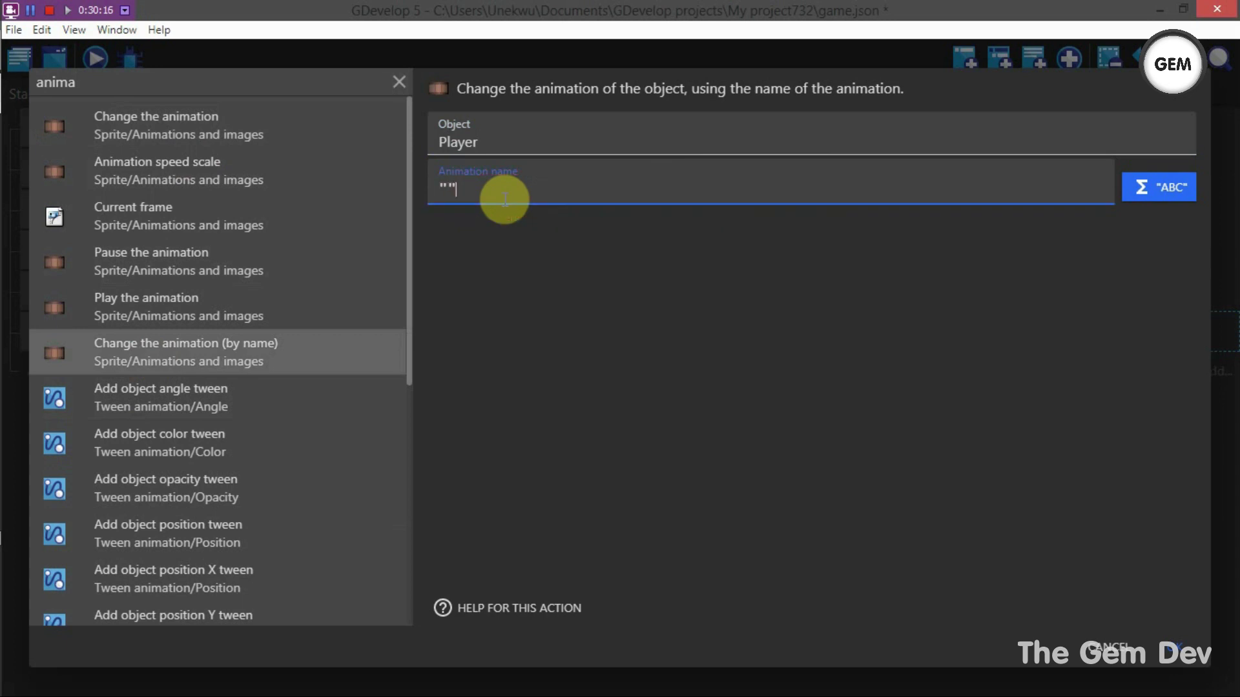
{"action": "type", "text": "jump"}
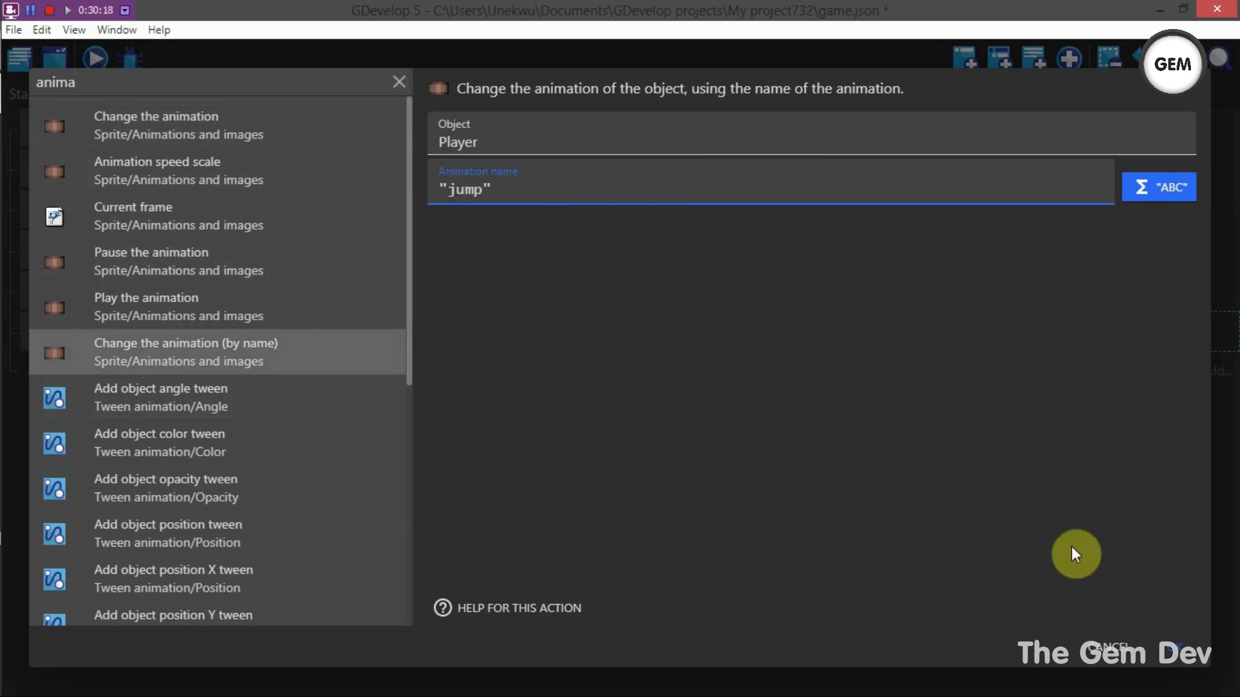
{"action": "left_click", "coordinate": [1169, 653]}
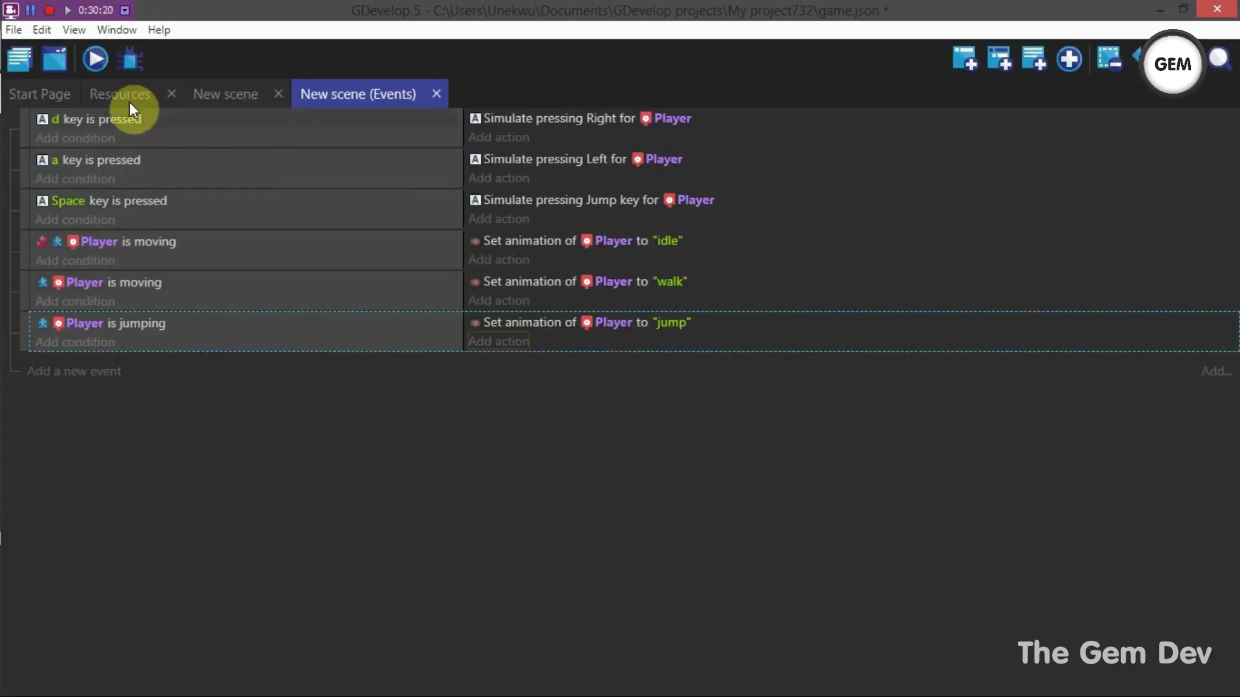
Run a preview of the level, test the Player's walking in both directions and jumping, and close the preview.
{"action": "left_click", "coordinate": [95, 60]}
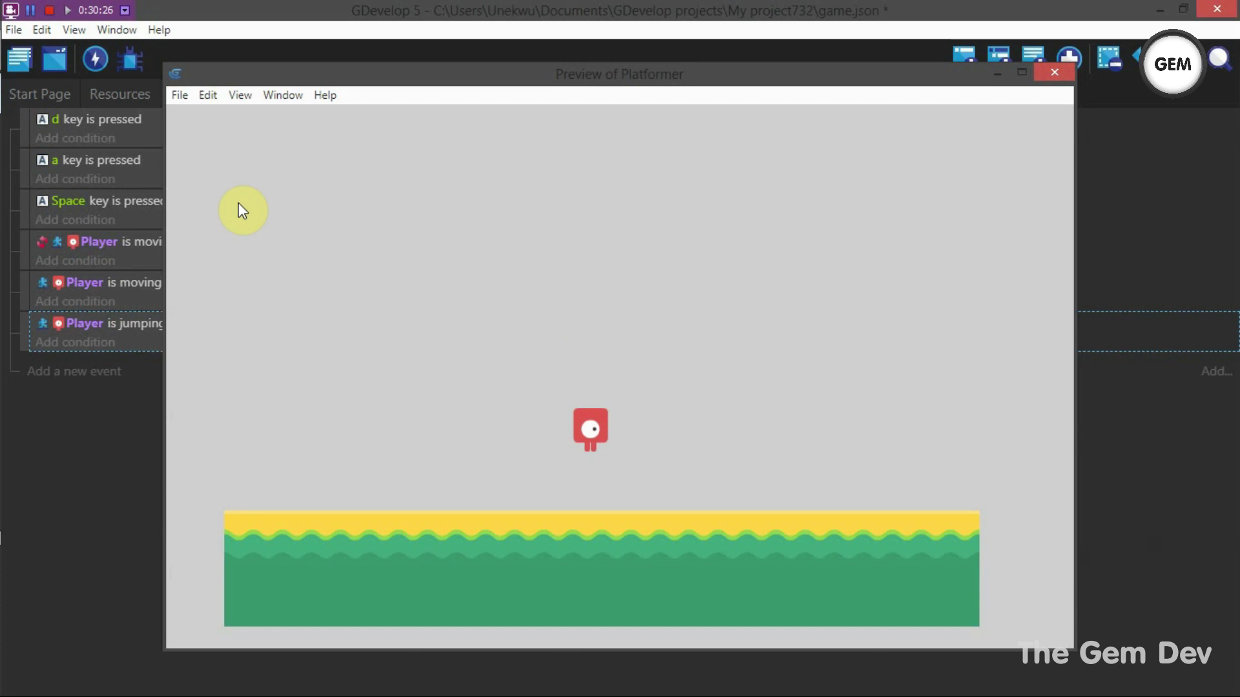
{"action": "key", "text": "d"}
{"action": "key", "text": "space"}
{"action": "key", "text": "a"}
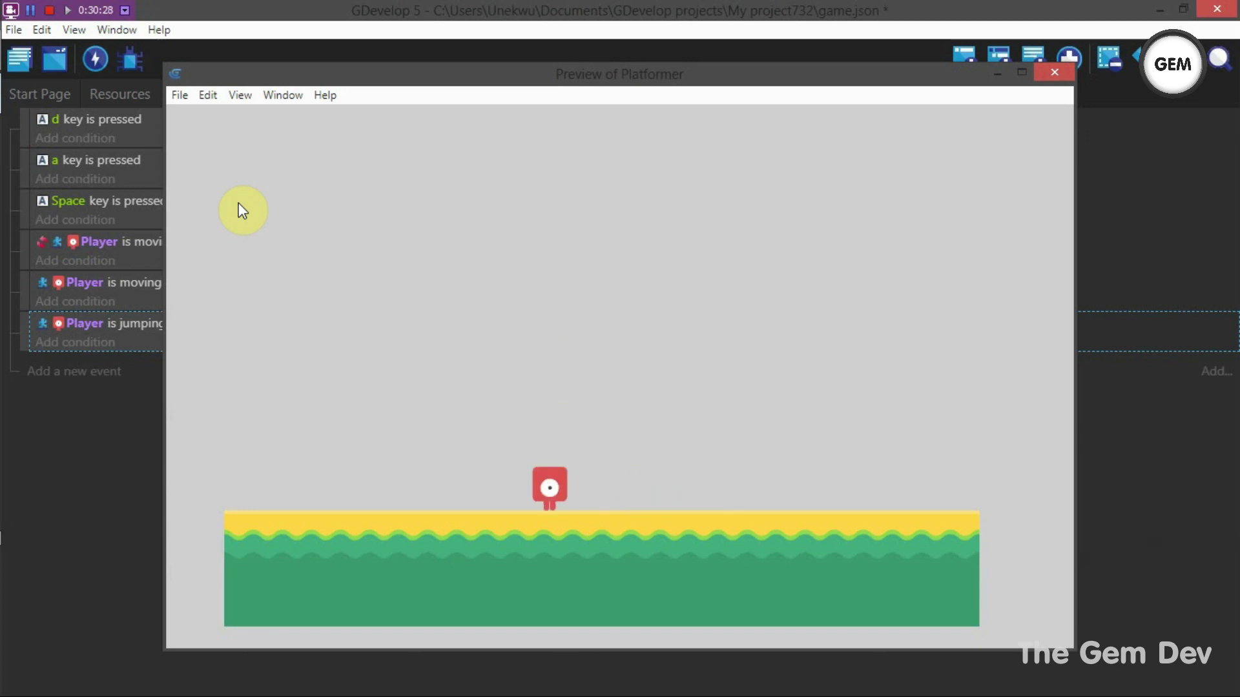
{"action": "key", "text": "d"}
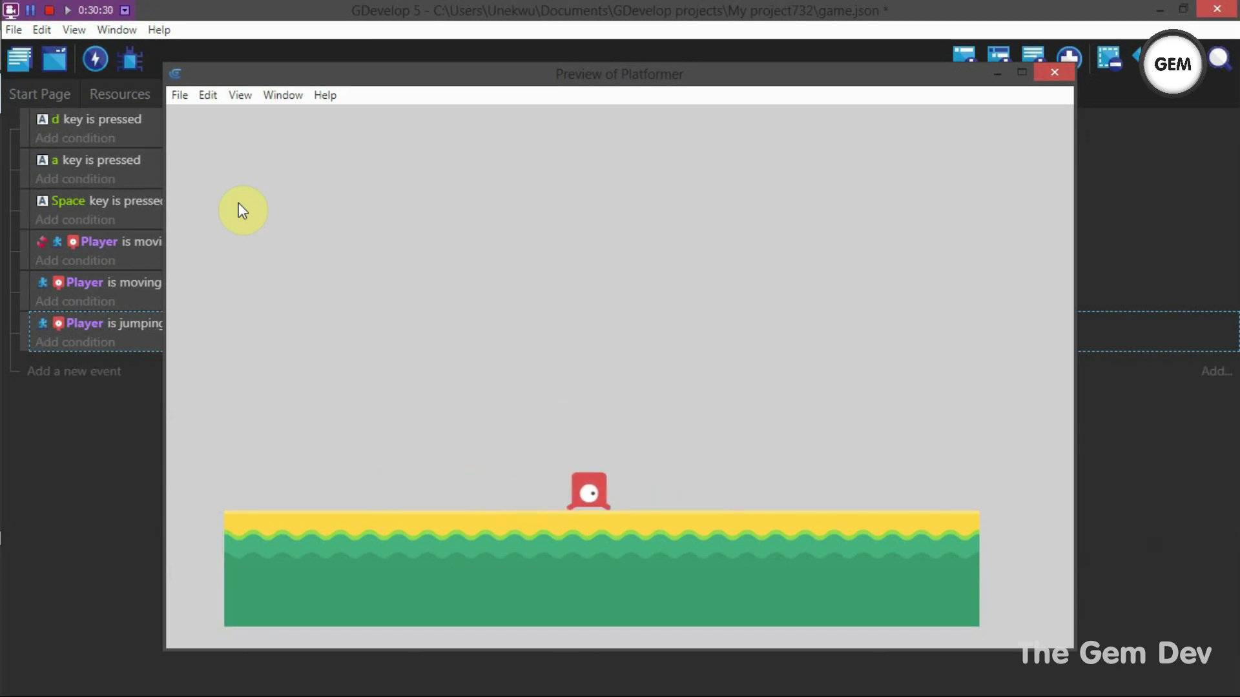
{"action": "key", "text": "d"}
{"action": "key", "text": "space"}
{"action": "key", "text": "space"}
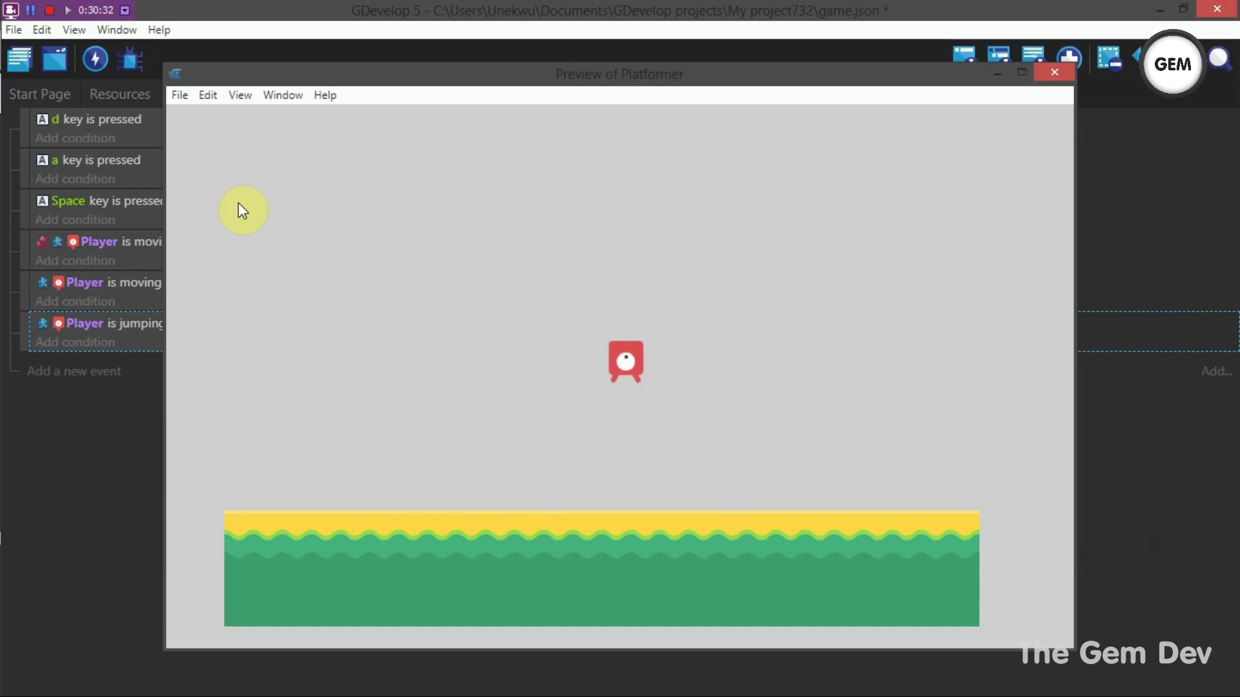
{"action": "key", "text": "a"}
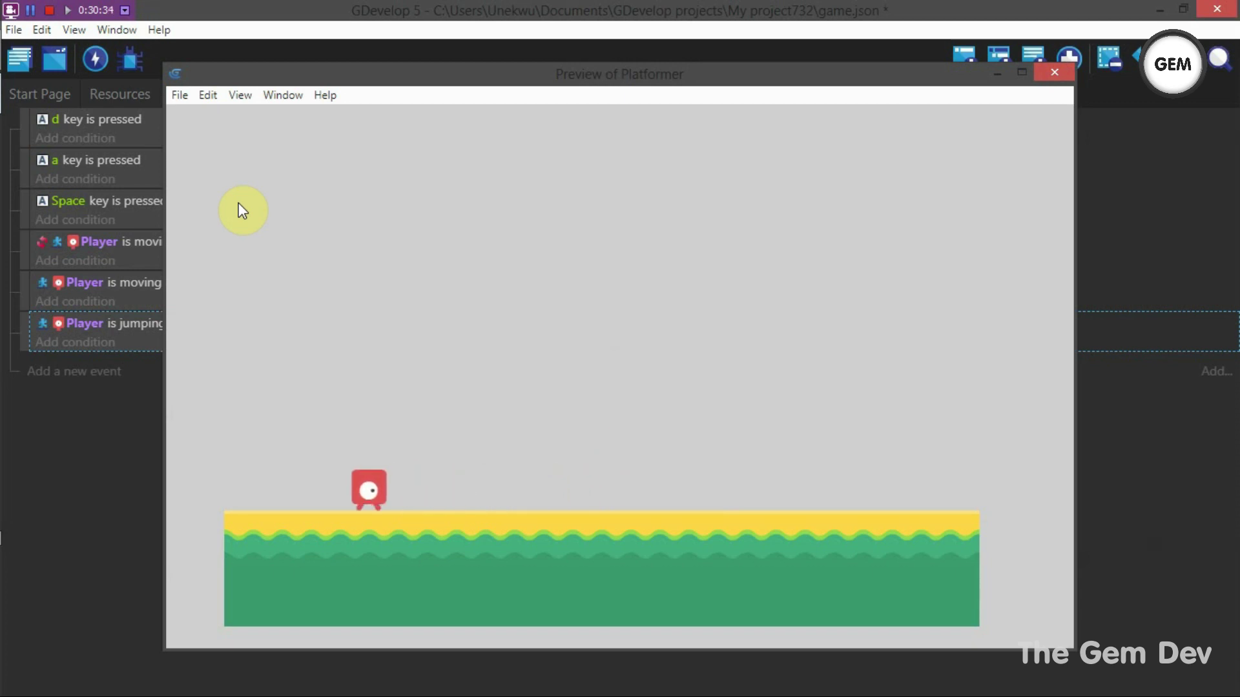
{"action": "key", "text": "d"}
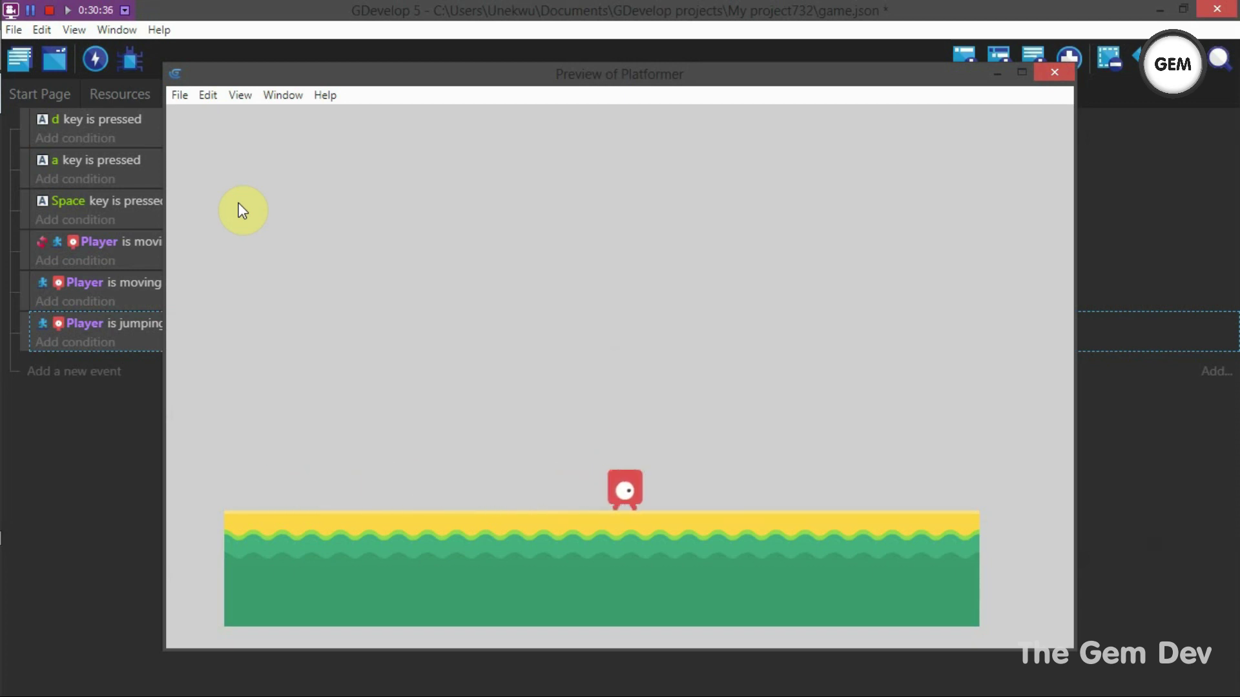
{"action": "key", "text": "space"}
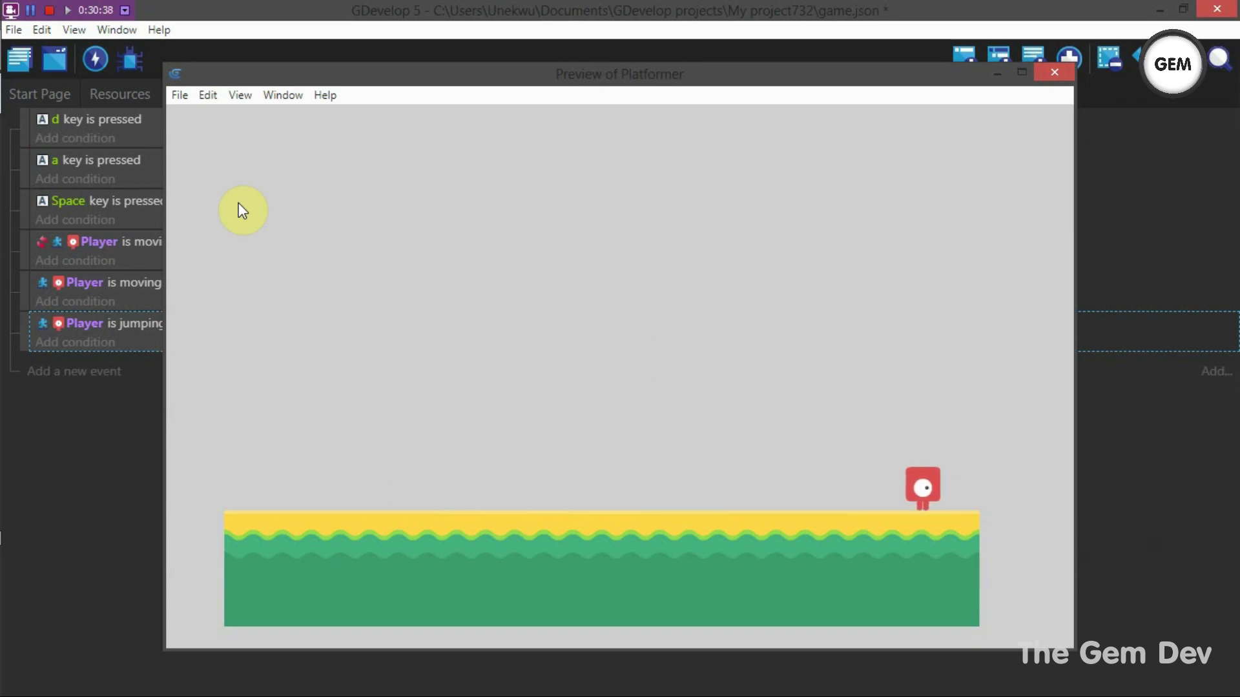
{"action": "key", "text": "a"}
{"action": "key", "text": "a"}
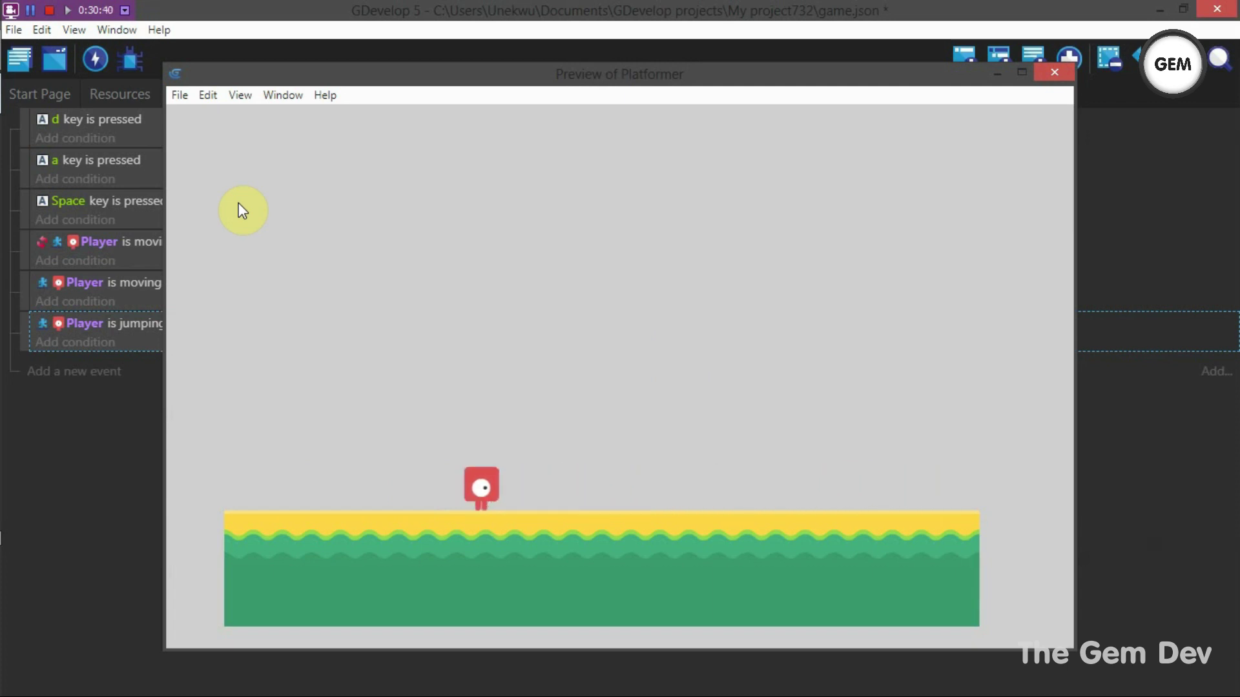
{"action": "key", "text": "d"}
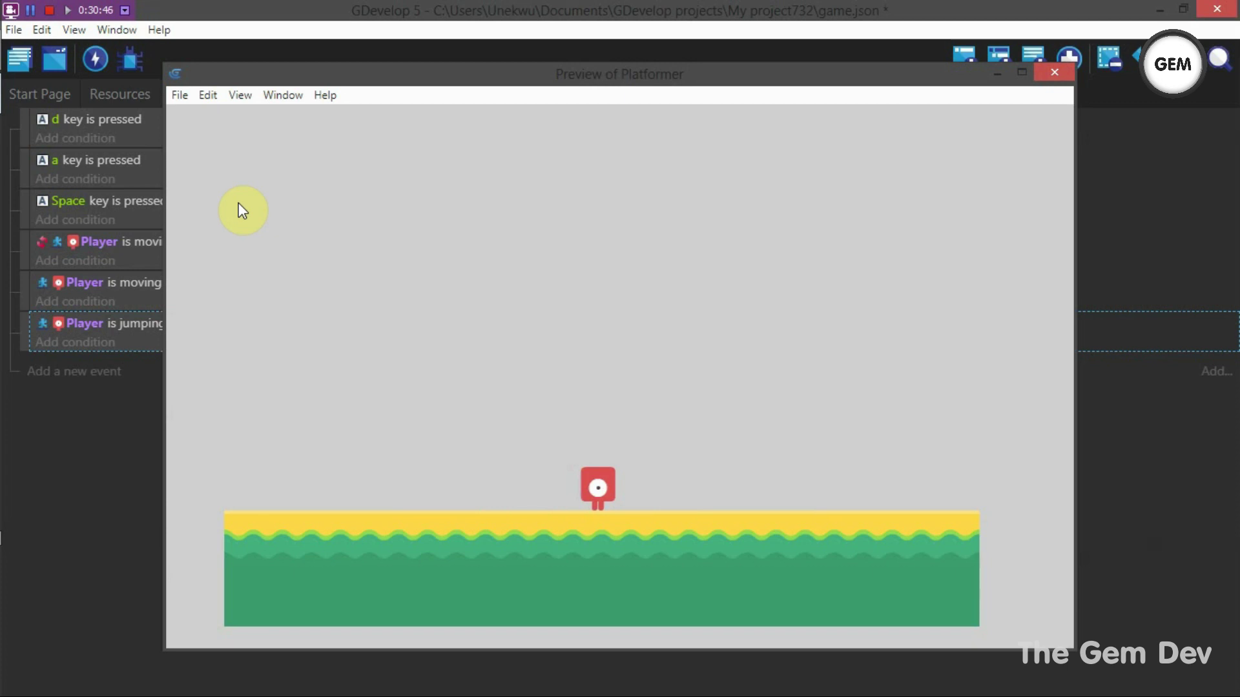
{"action": "left_click", "coordinate": [1056, 73]}
Return to the scene and open the preview of the Player's walk animation from its object properties.
{"action": "key", "text": "ctrl+Tab"}
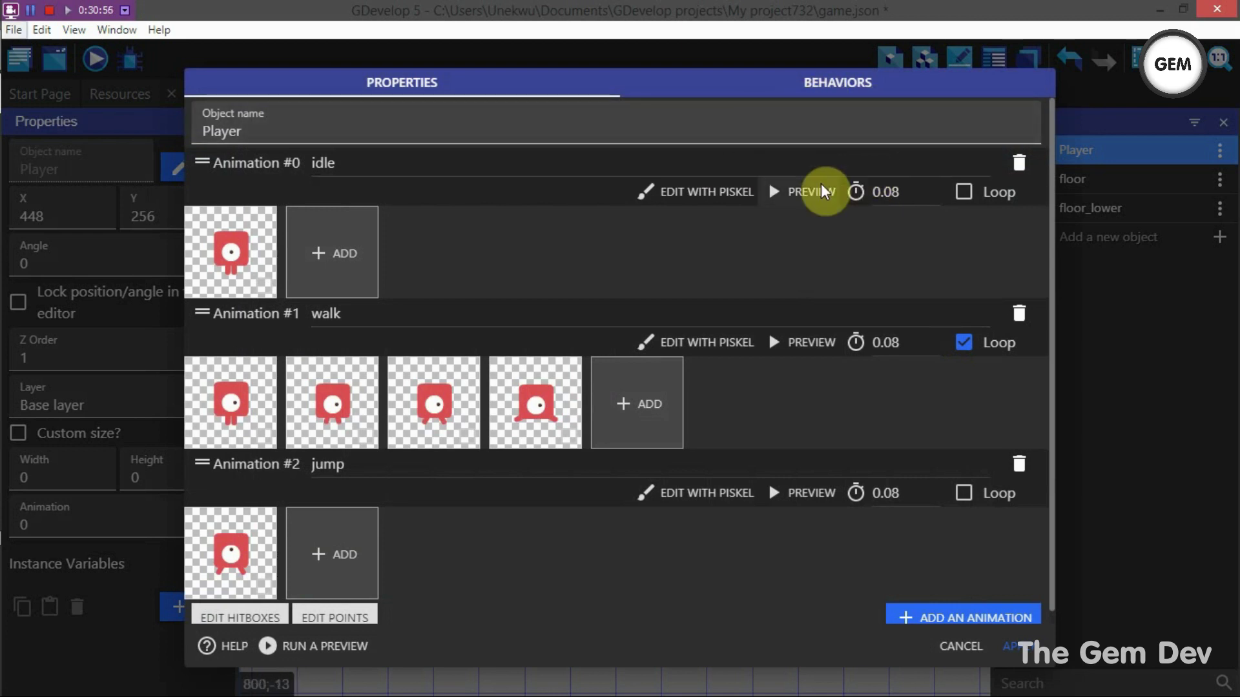
{"action": "left_click", "coordinate": [815, 343]}
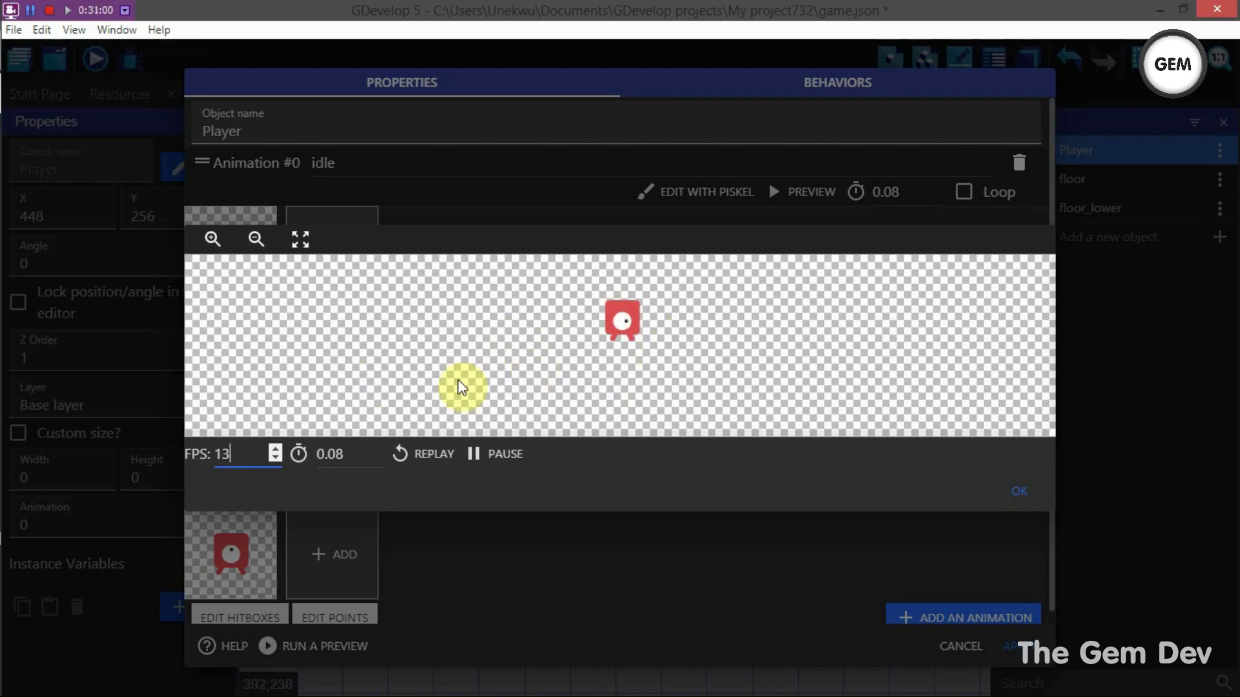
Try different times between frames for the walk animation, from 0.01 up to about 0.245 seconds.
{"action": "left_click", "coordinate": [378, 461]}
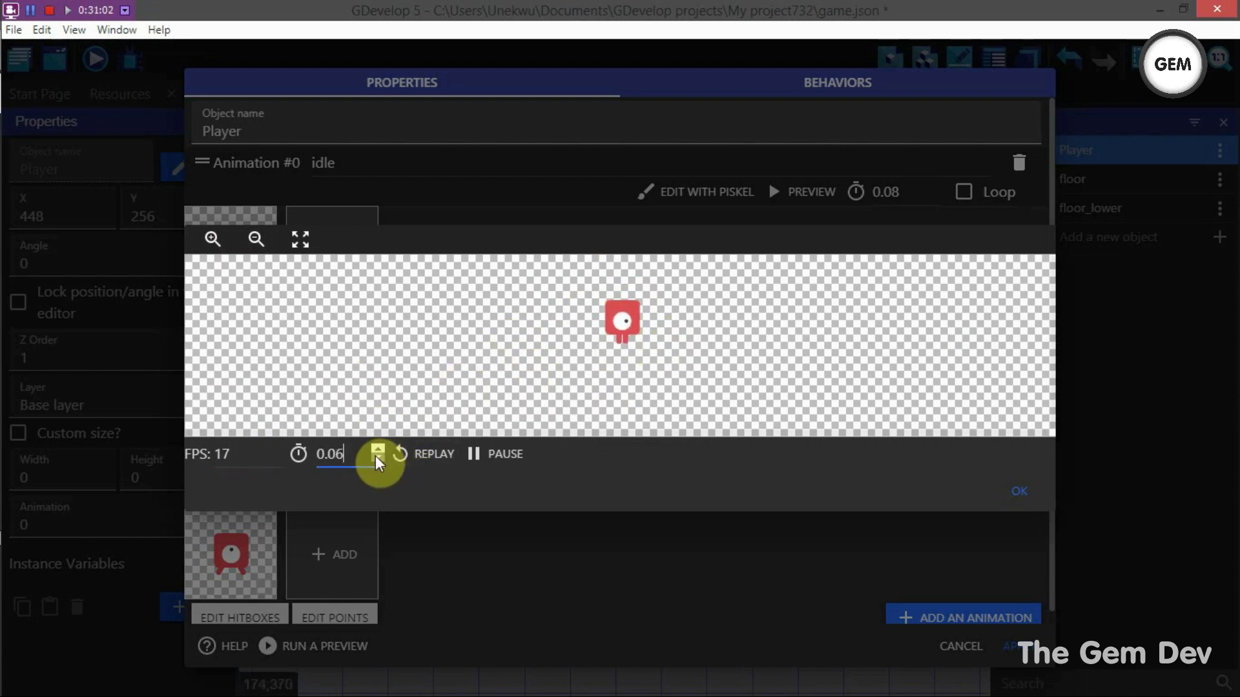
{"action": "left_click", "coordinate": [379, 461]}
{"action": "left_click", "coordinate": [378, 461]}
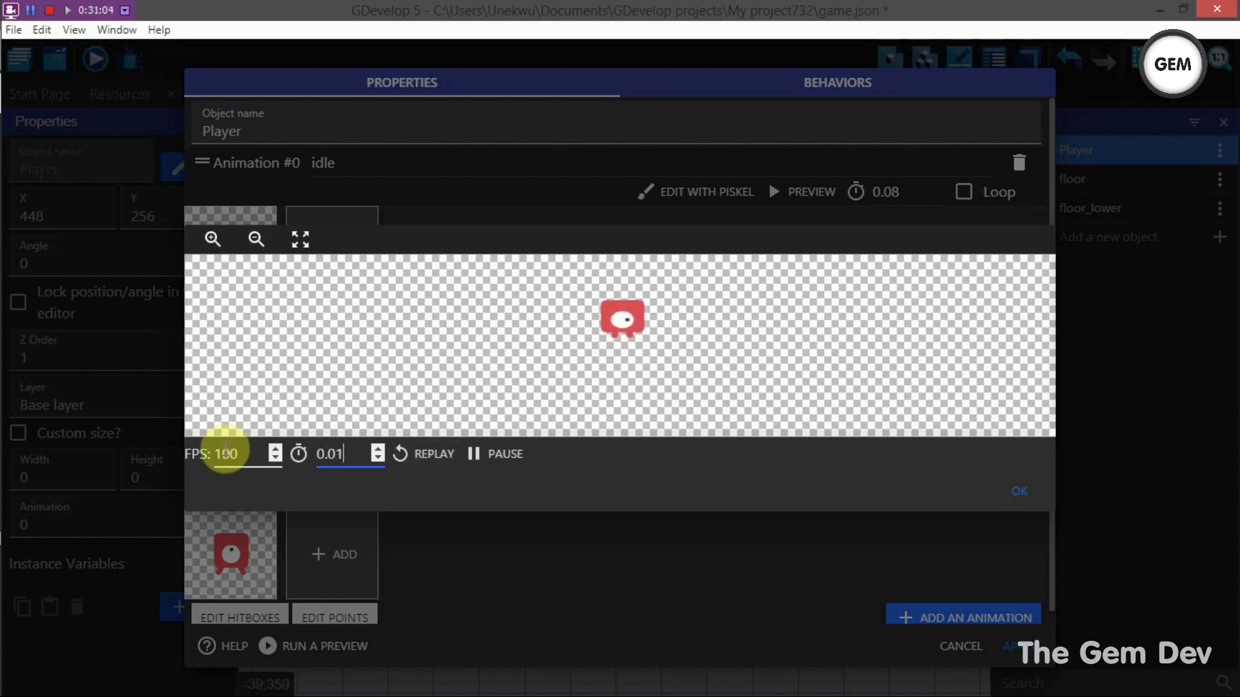
{"action": "left_click", "coordinate": [381, 450]}
{"action": "left_click", "coordinate": [381, 450]}
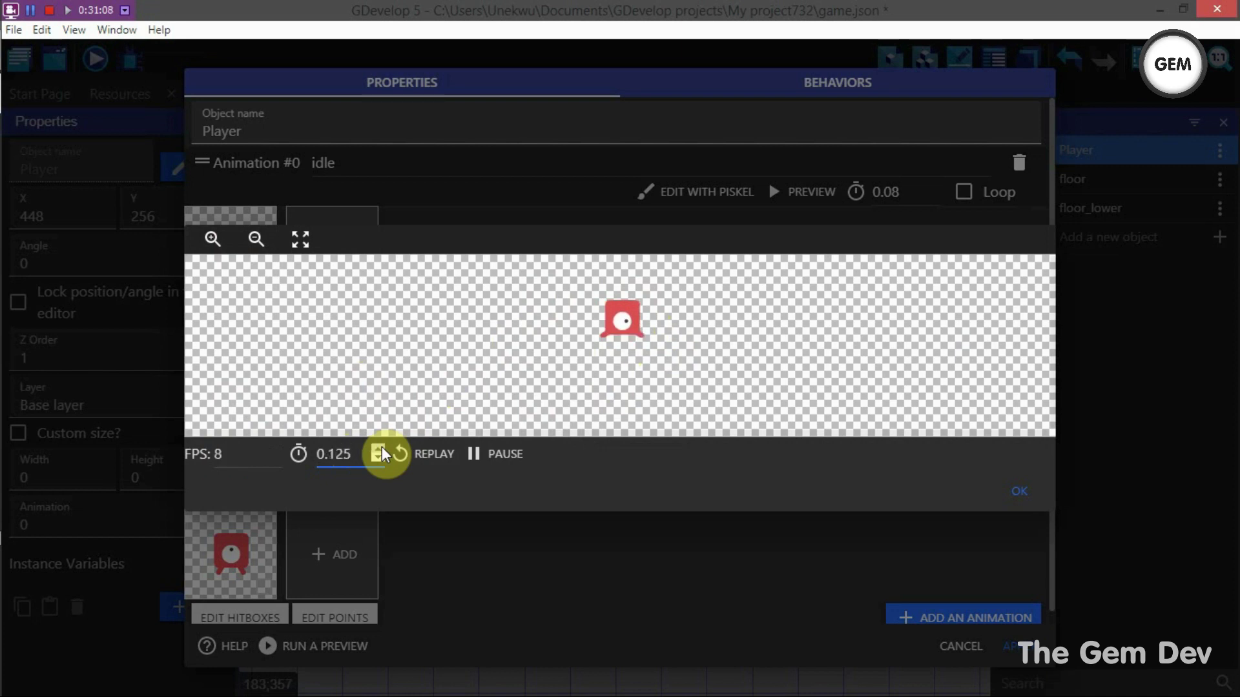
{"action": "left_click", "coordinate": [381, 452]}
{"action": "left_click", "coordinate": [381, 453]}
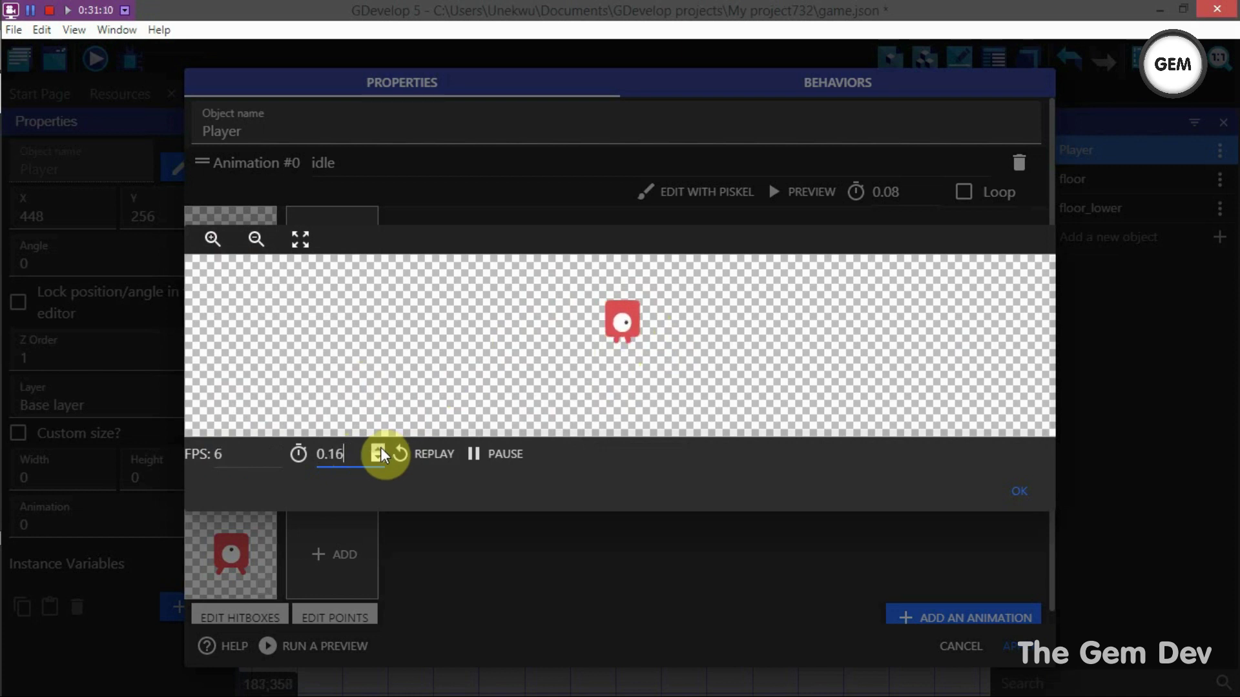
{"action": "left_click", "coordinate": [381, 452]}
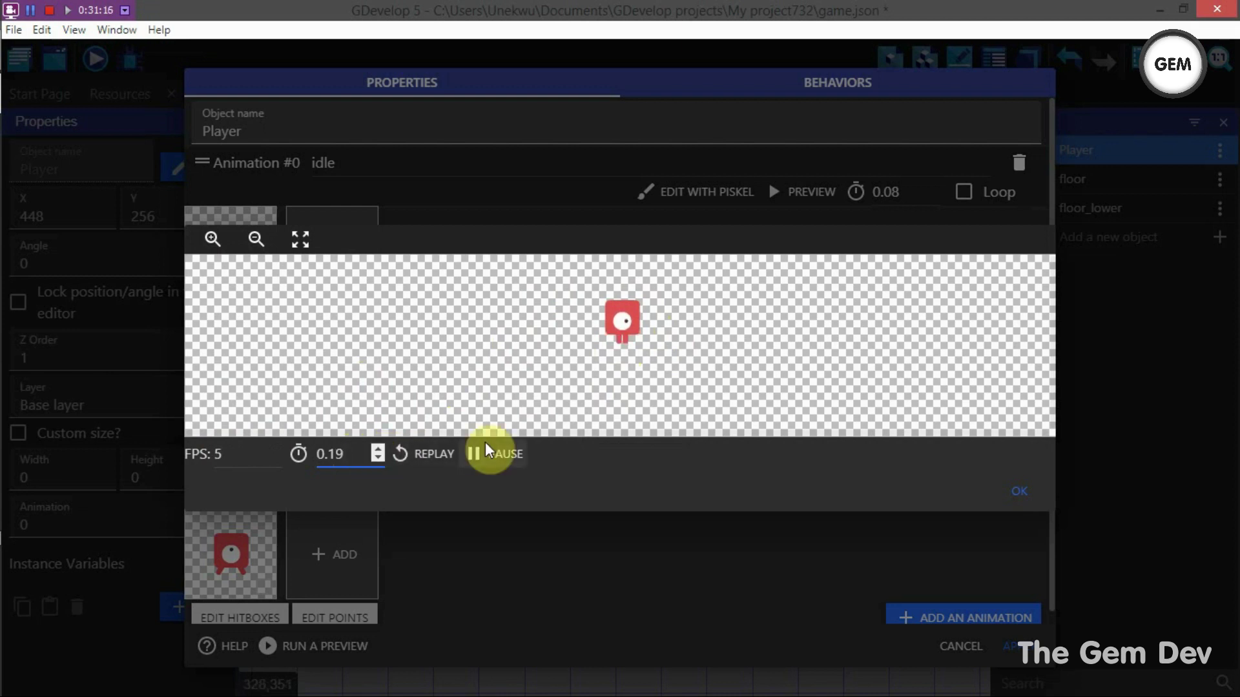
{"action": "left_click", "coordinate": [378, 450]}
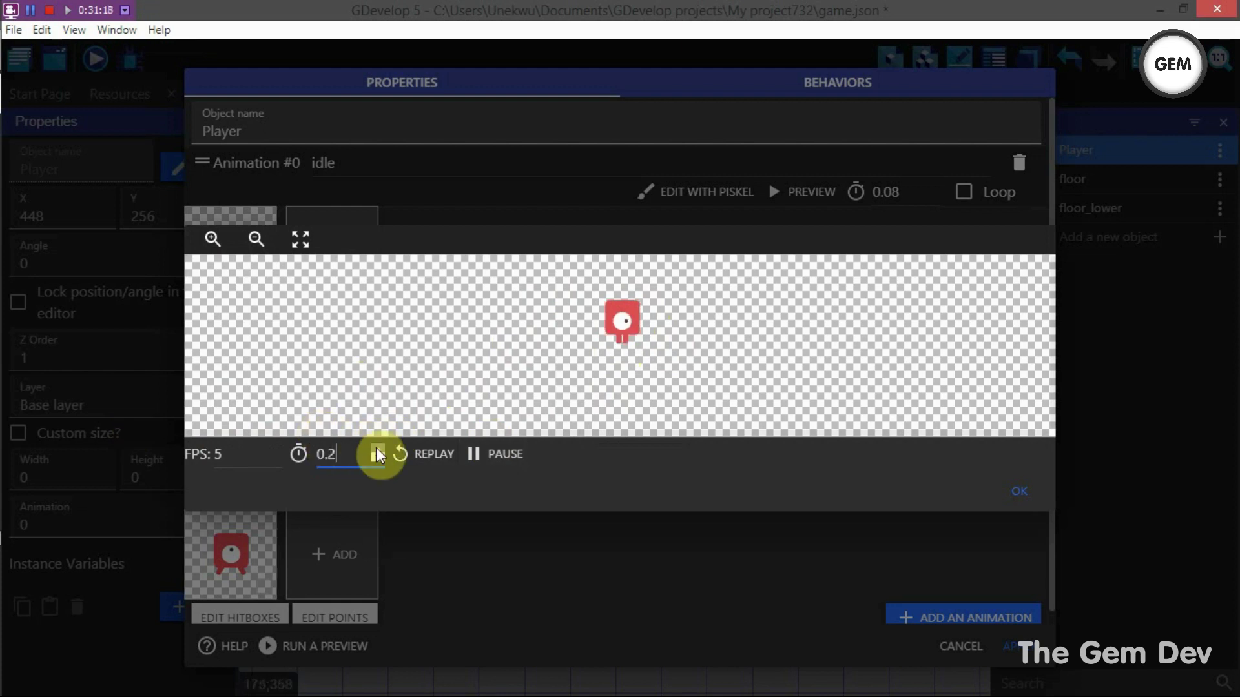
{"action": "left_click", "coordinate": [377, 450]}
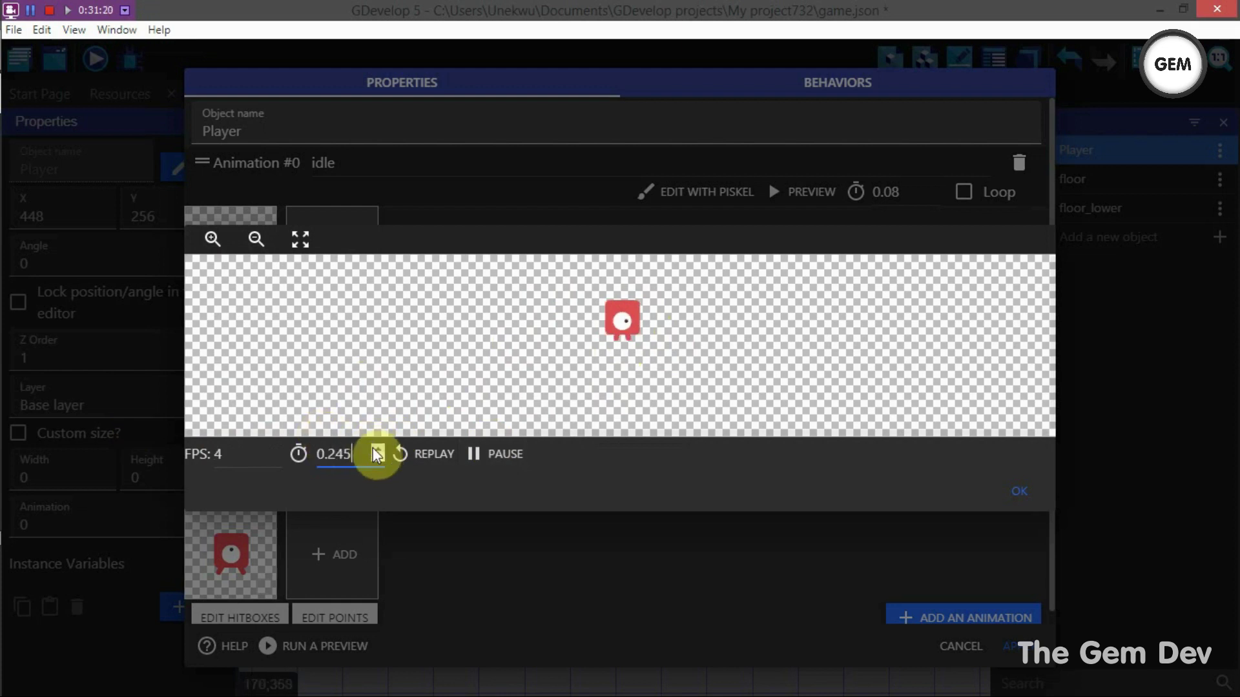
{"action": "left_click", "coordinate": [377, 451]}
Set the walk animation's speed to 5 FPS and apply the changes to the Player object.
{"action": "left_click", "coordinate": [263, 457]}
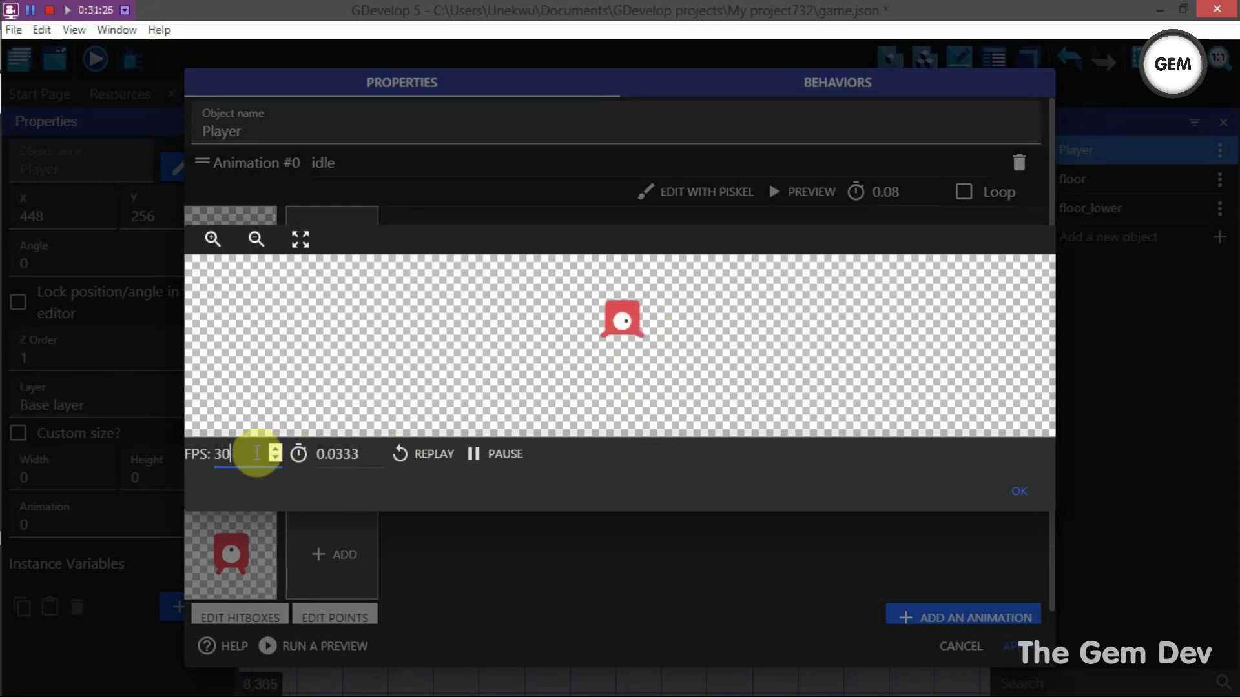
{"action": "key", "text": "BackSpace"}
{"action": "key", "text": "BackSpace"}
{"action": "type", "text": "1"}
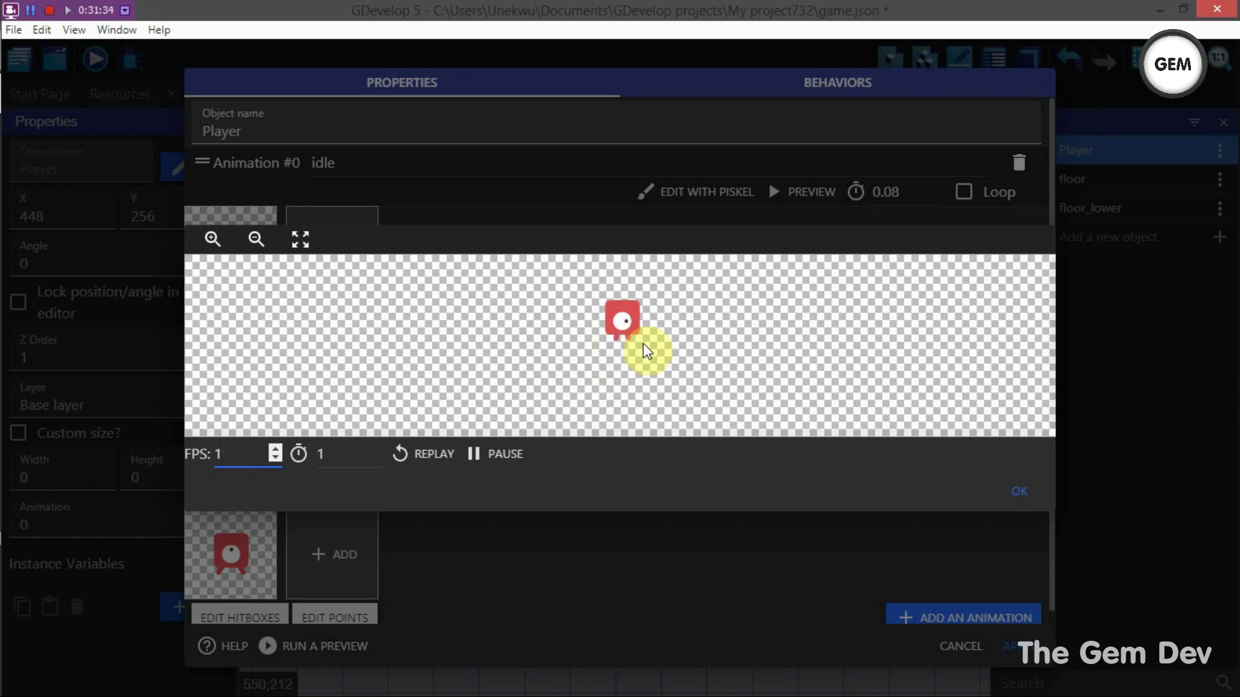
{"action": "type", "text": "5"}
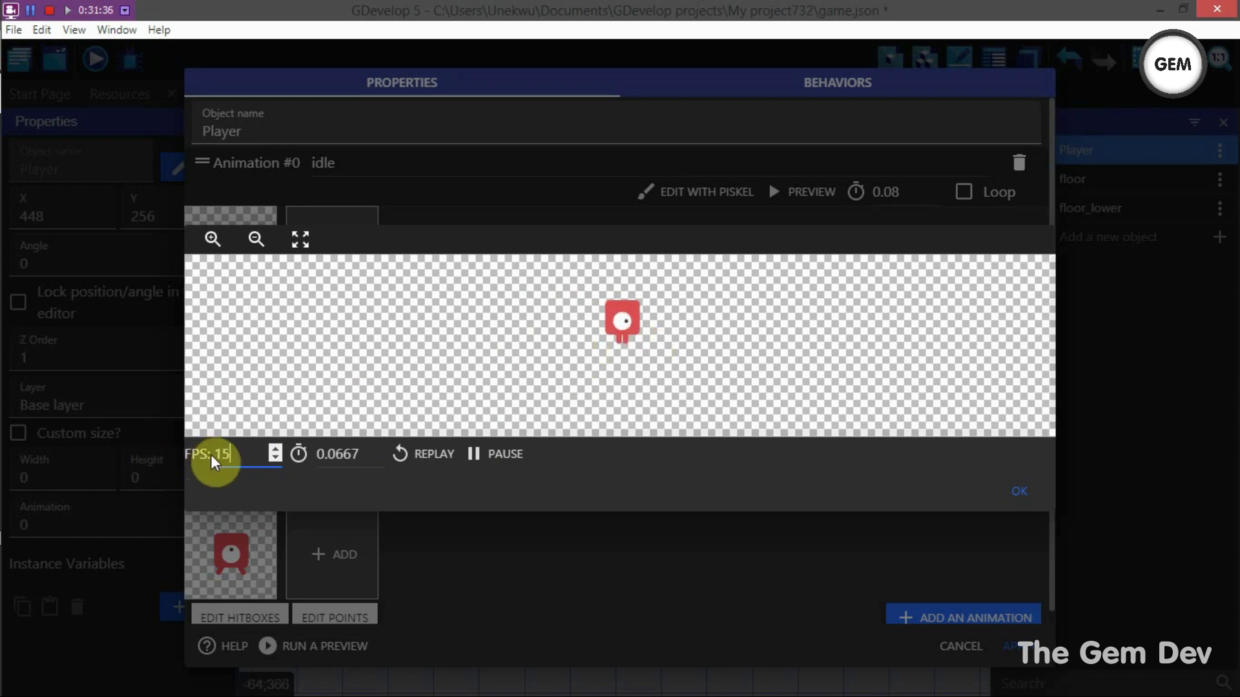
{"action": "key", "text": "Left"}
{"action": "key", "text": "BackSpace"}
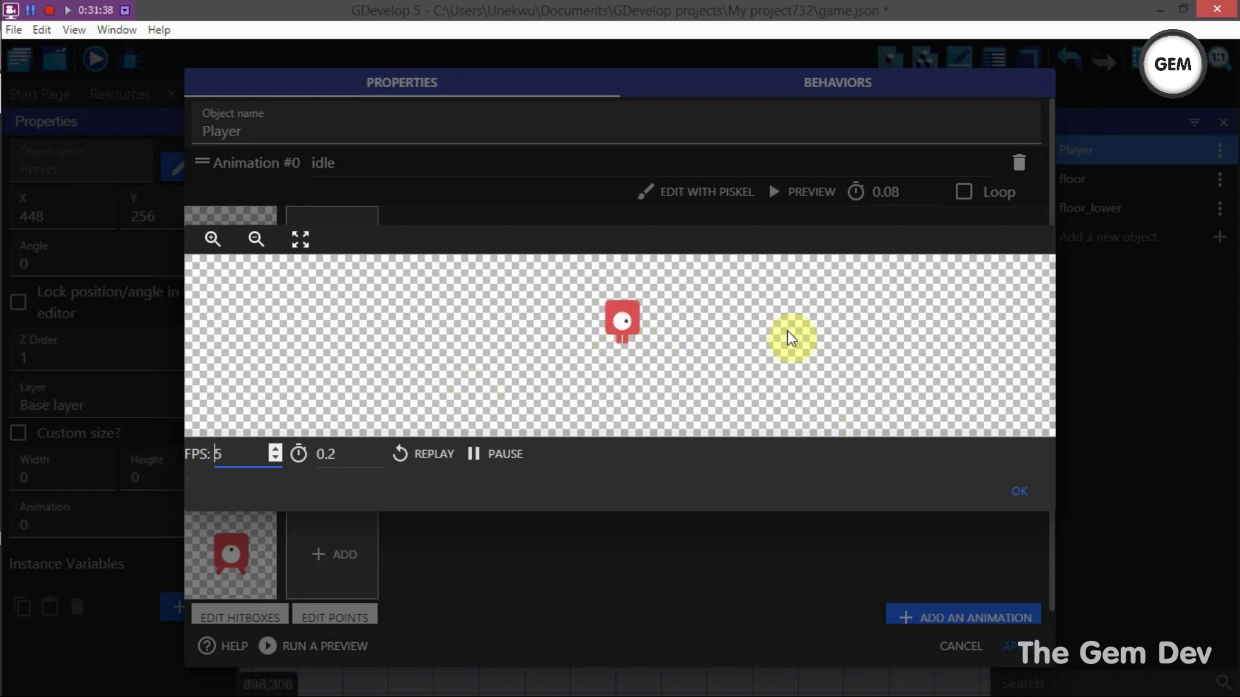
{"action": "left_click", "coordinate": [1022, 492]}
{"action": "left_click", "coordinate": [1033, 648]}
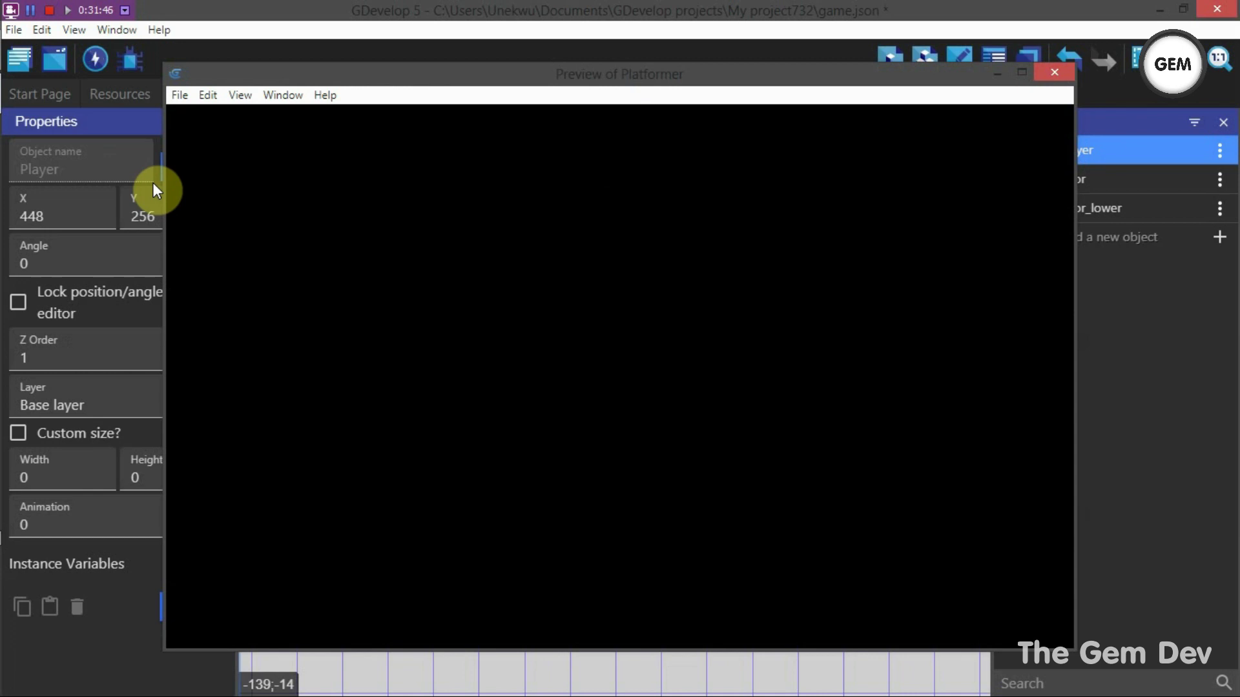
Test the slower walk animation and the jump in the level preview, moving the Player both ways, and close the preview.
{"action": "key", "text": "Right"}
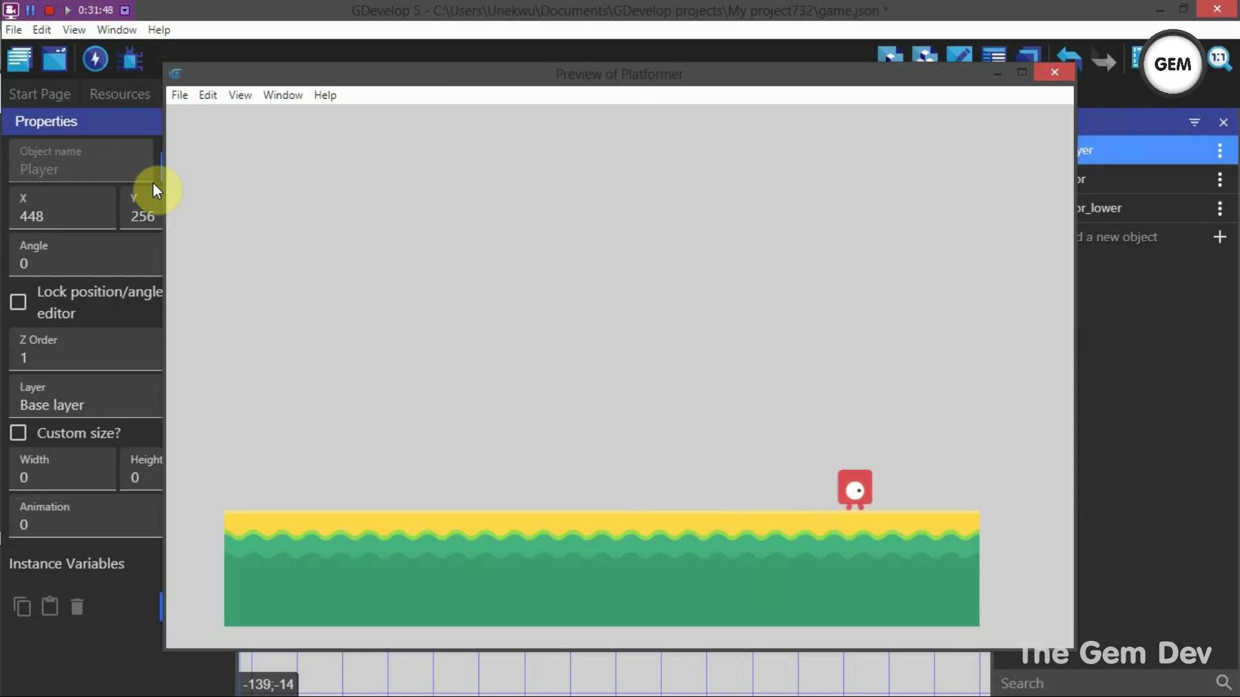
{"action": "key", "text": "Left"}
{"action": "key", "text": "space"}
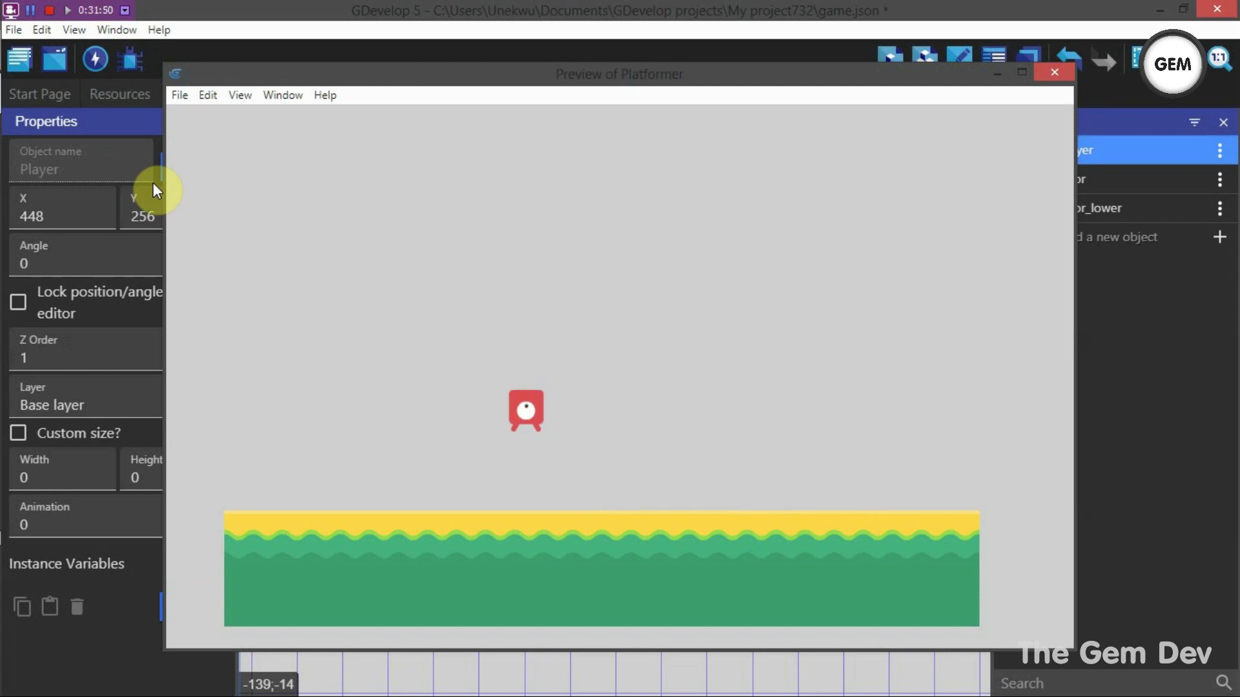
{"action": "key", "text": "Right"}
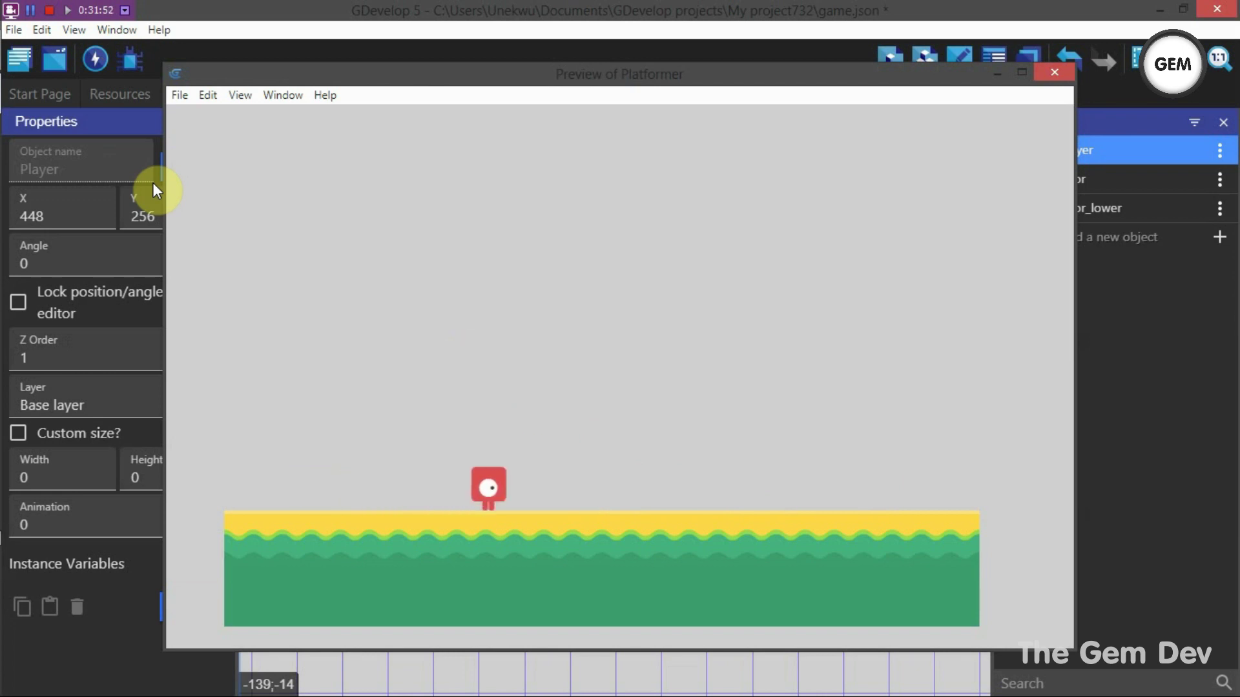
{"action": "key", "text": "Left"}
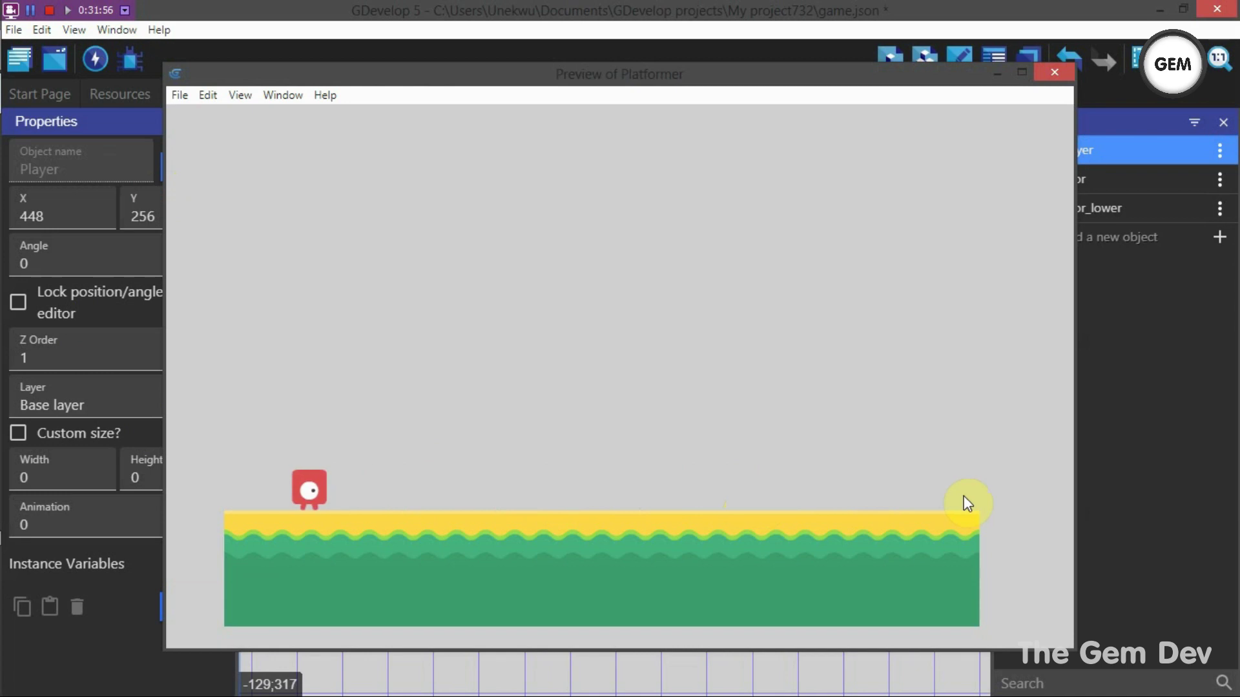
{"action": "key", "text": "Right"}
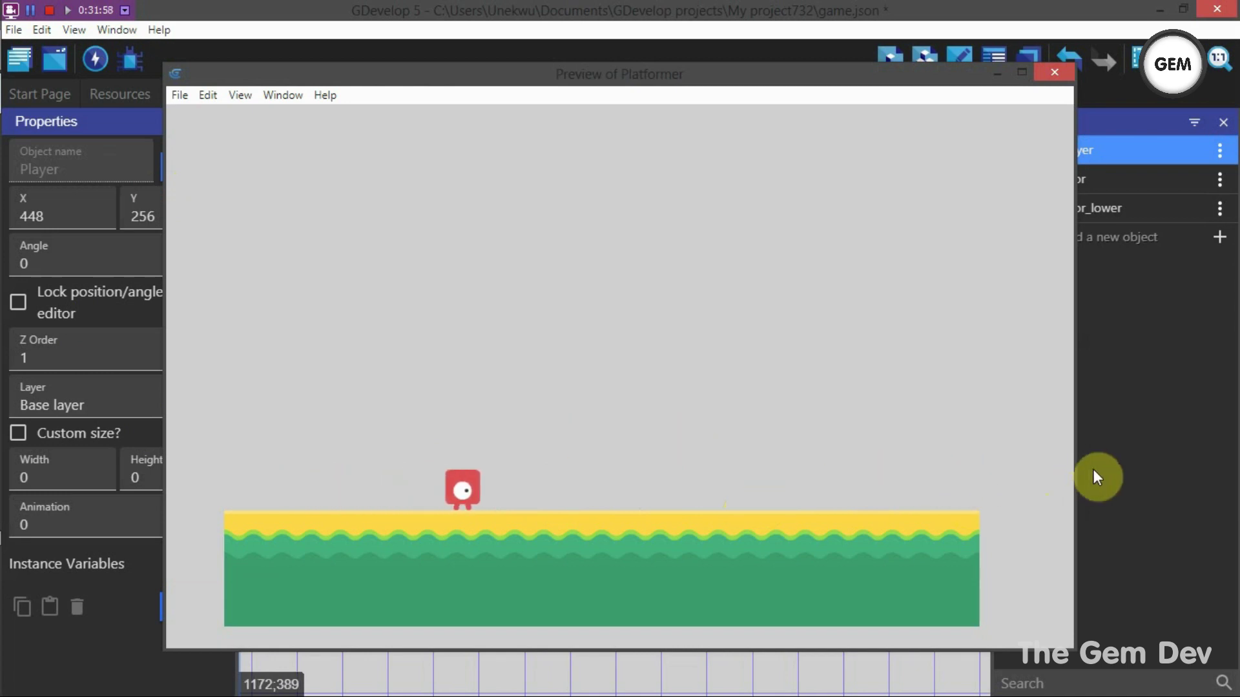
{"action": "key", "text": "Right"}
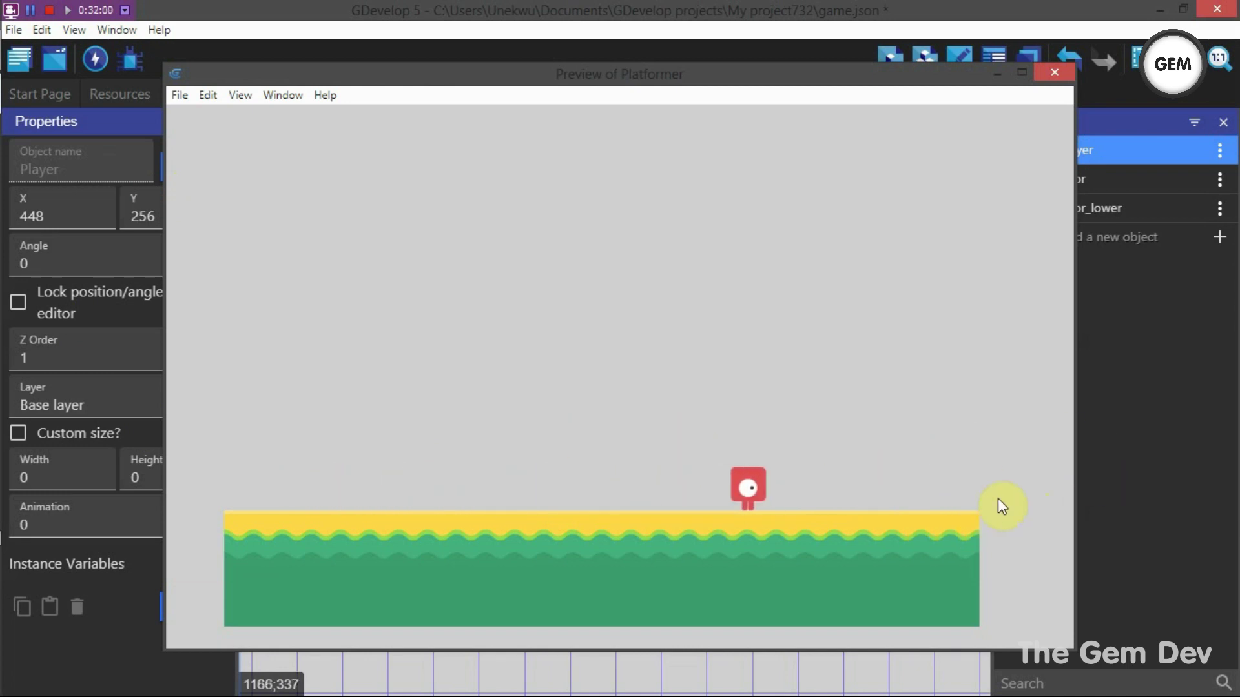
{"action": "left_click", "coordinate": [1054, 75]}
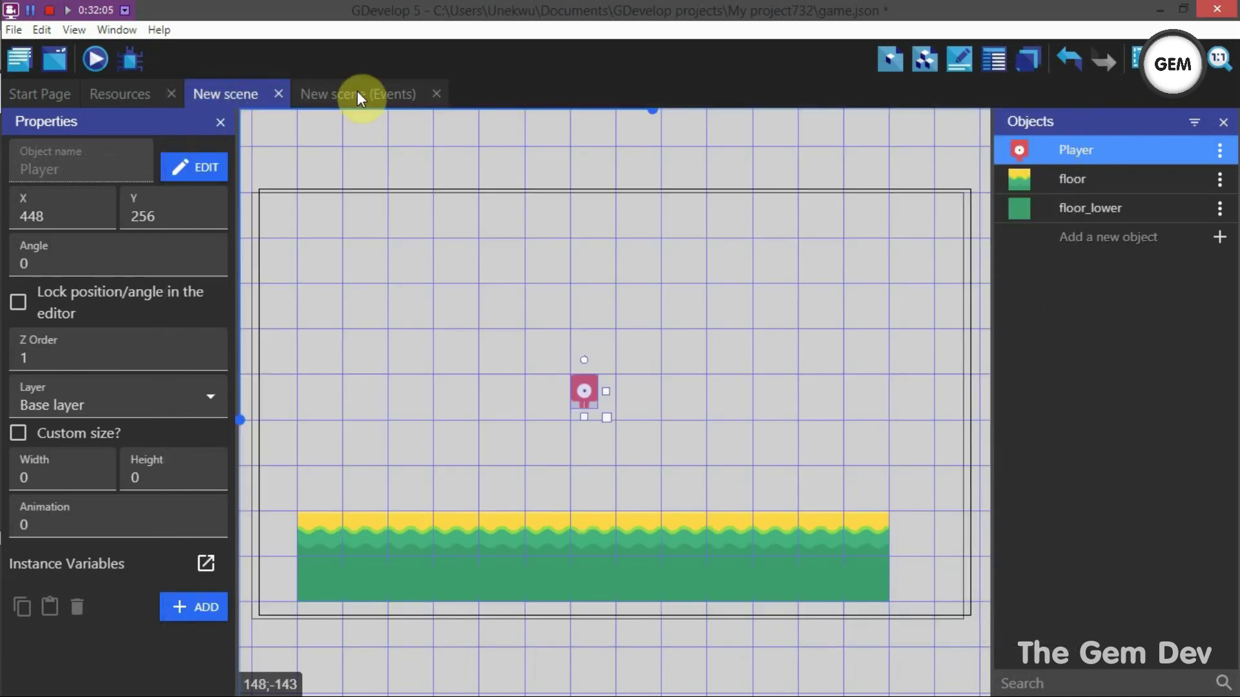
In the scene events, add an action to the d key event that flips the Player horizontally, with flipping activated.
{"action": "left_click", "coordinate": [358, 93]}
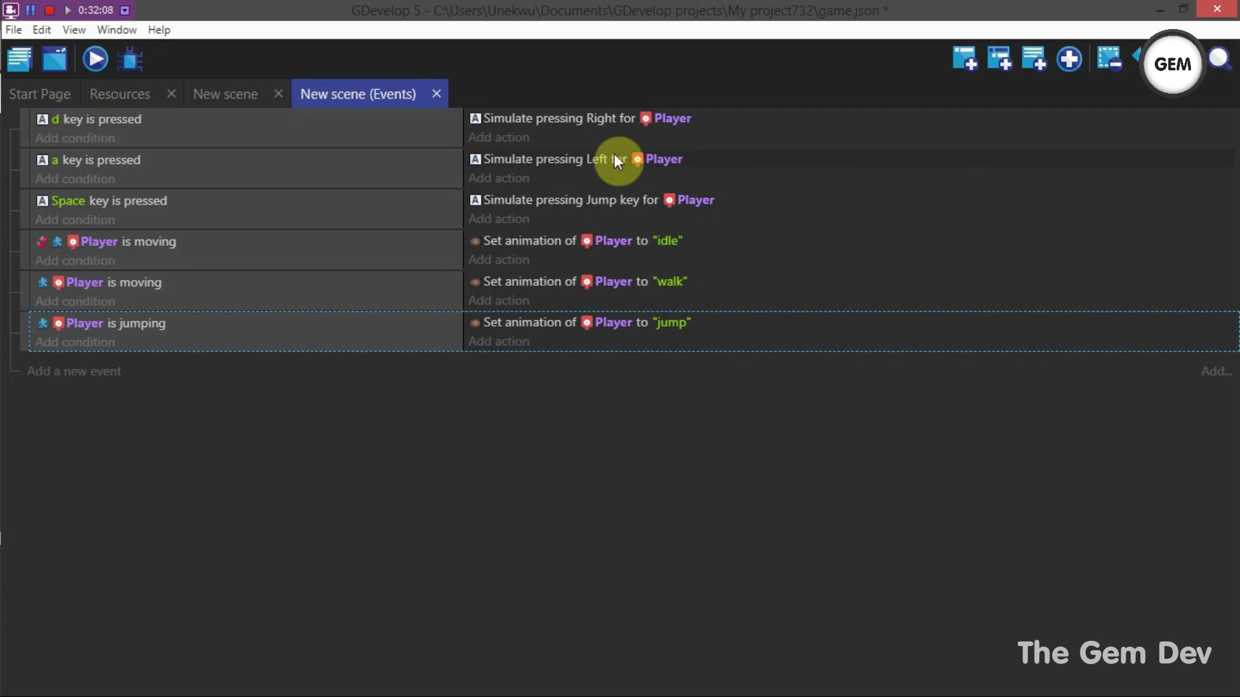
{"action": "left_click", "coordinate": [571, 203]}
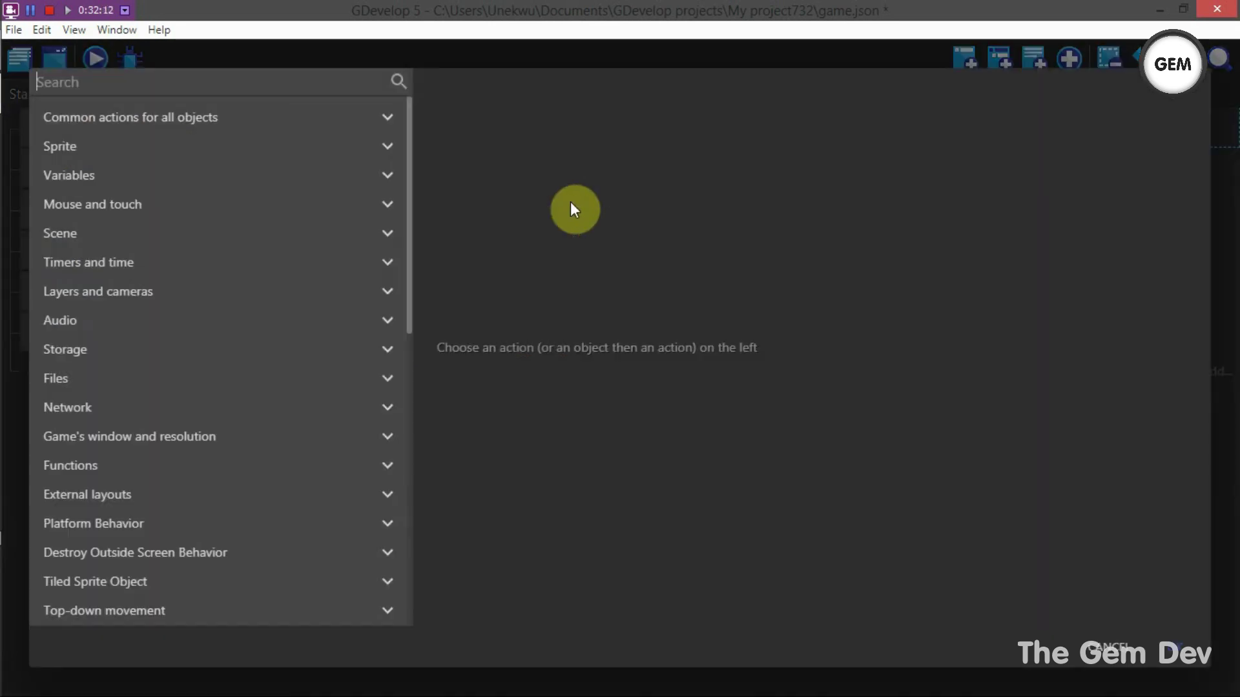
{"action": "type", "text": "flip"}
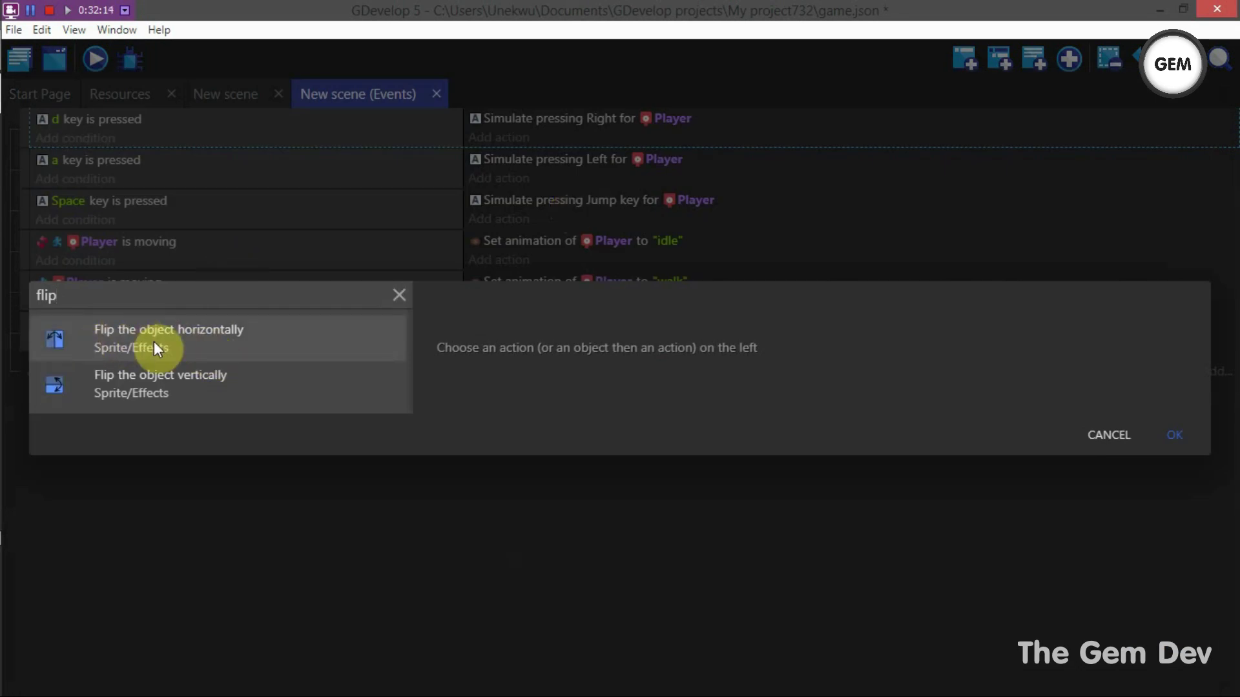
{"action": "left_click", "coordinate": [119, 345]}
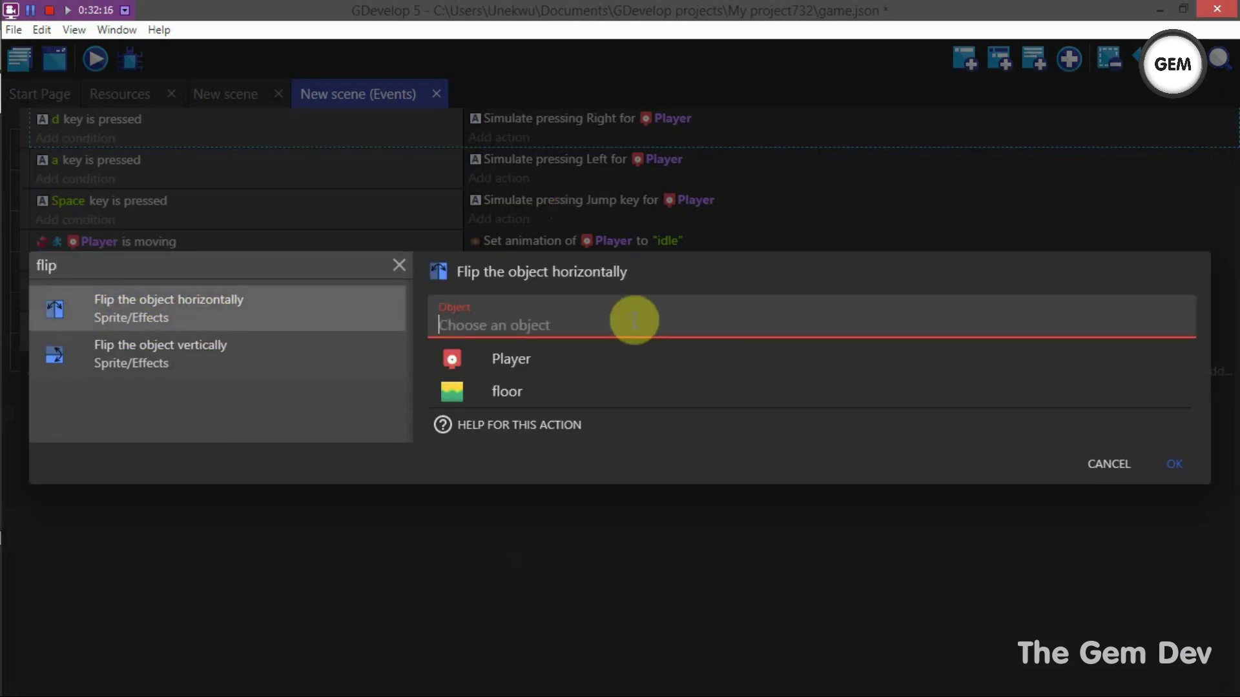
{"action": "left_click", "coordinate": [504, 359]}
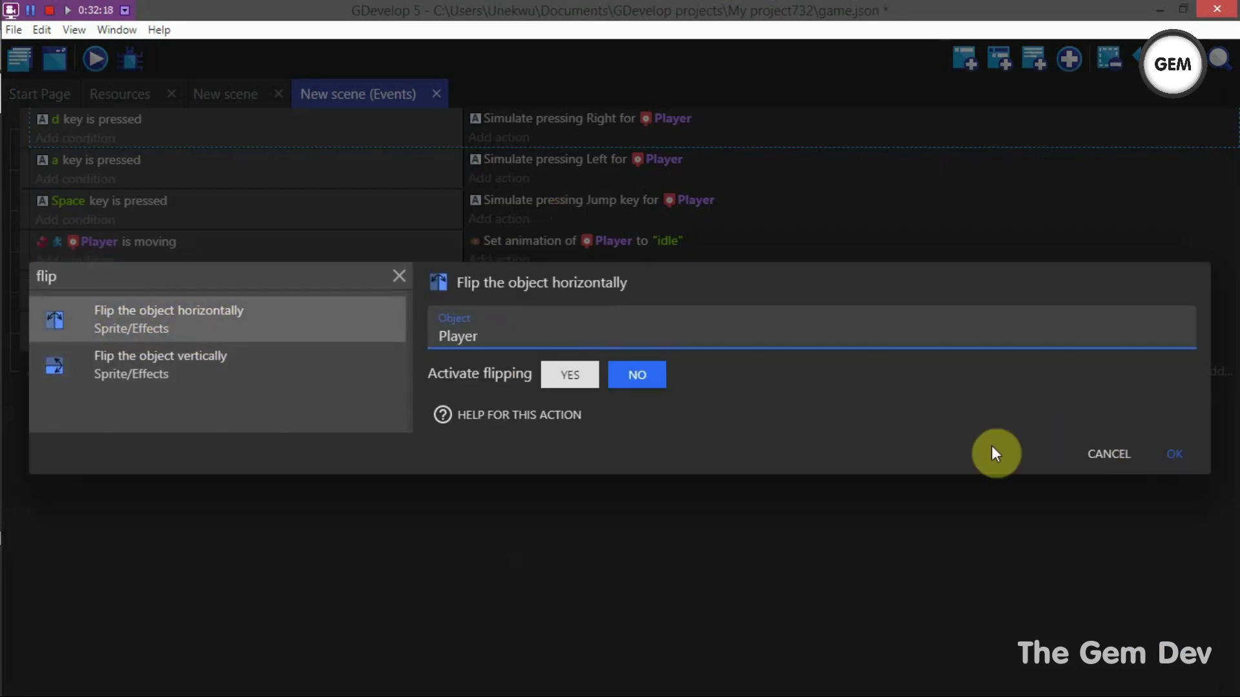
{"action": "left_click", "coordinate": [568, 381]}
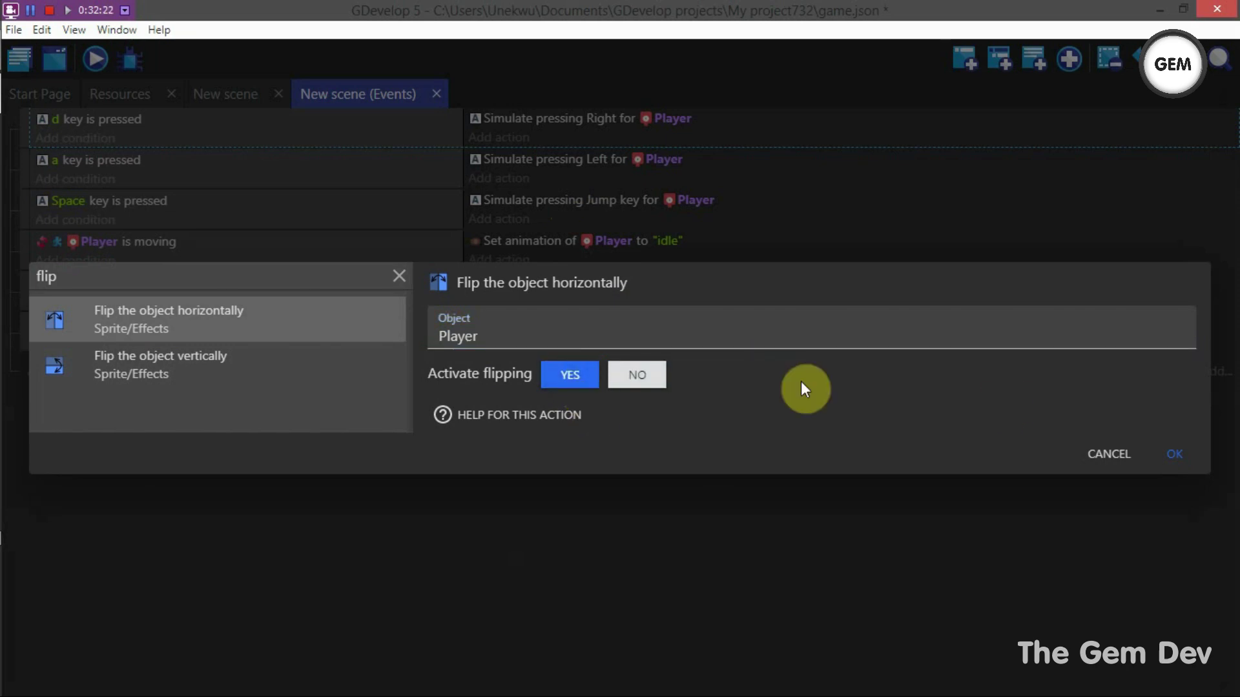
{"action": "left_click", "coordinate": [1169, 453]}
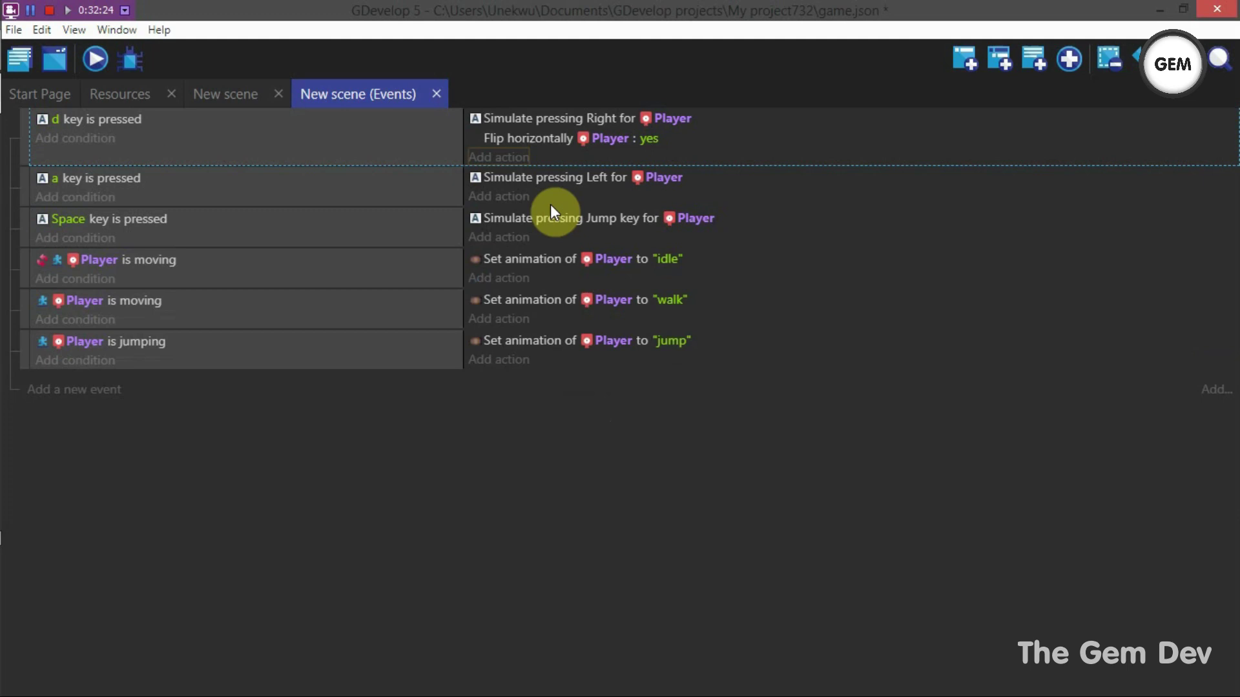
{"action": "right_click", "coordinate": [489, 138]}
{"action": "left_click", "coordinate": [471, 142]}
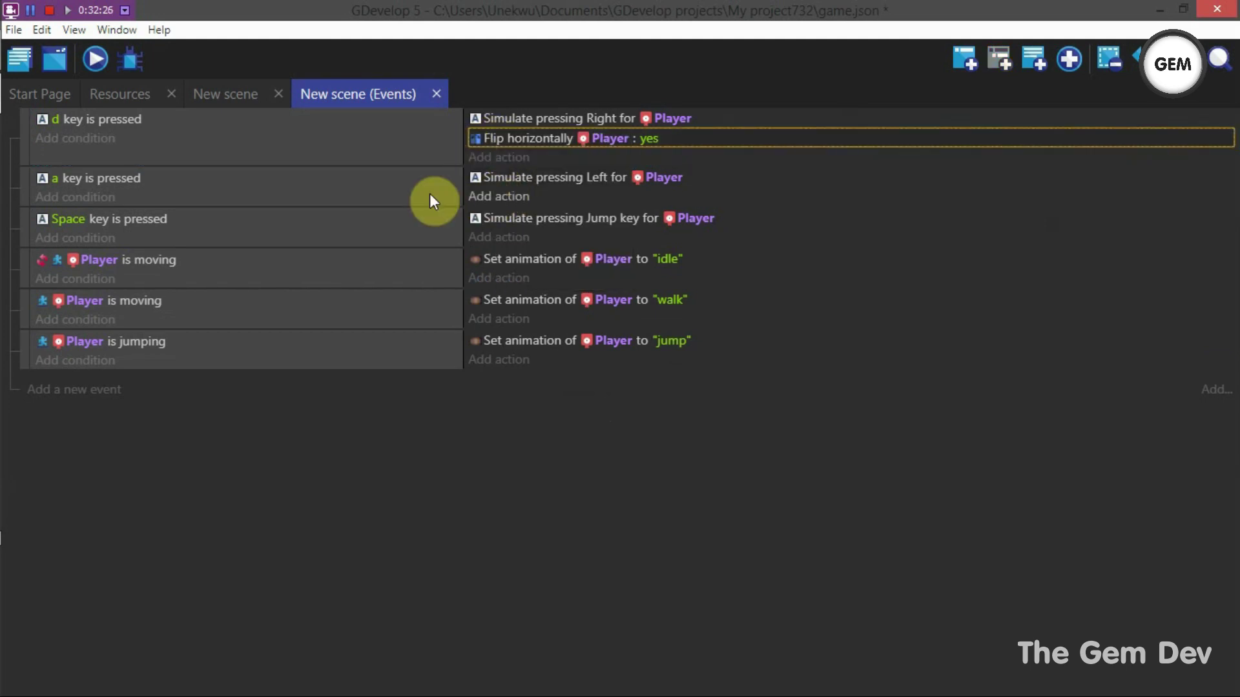
Add a horizontal Player flip set to yes to the a key event, and set the d key event's flip to no.
{"action": "left_click", "coordinate": [497, 197]}
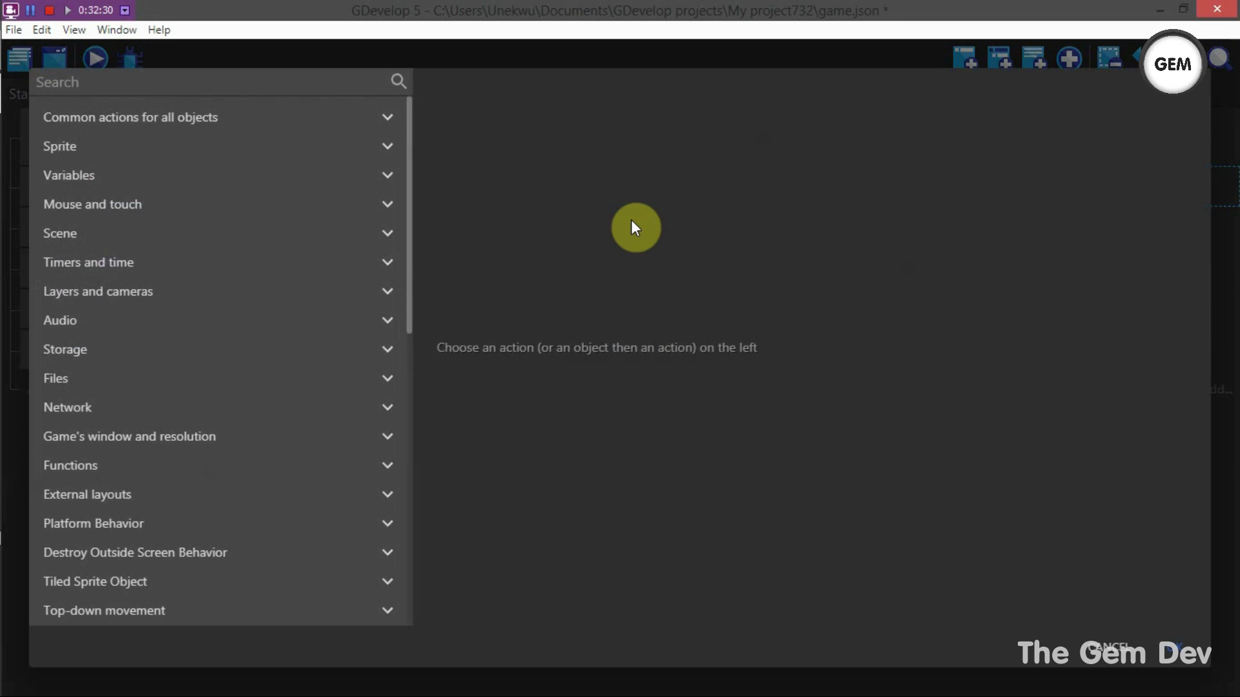
{"action": "type", "text": "flip"}
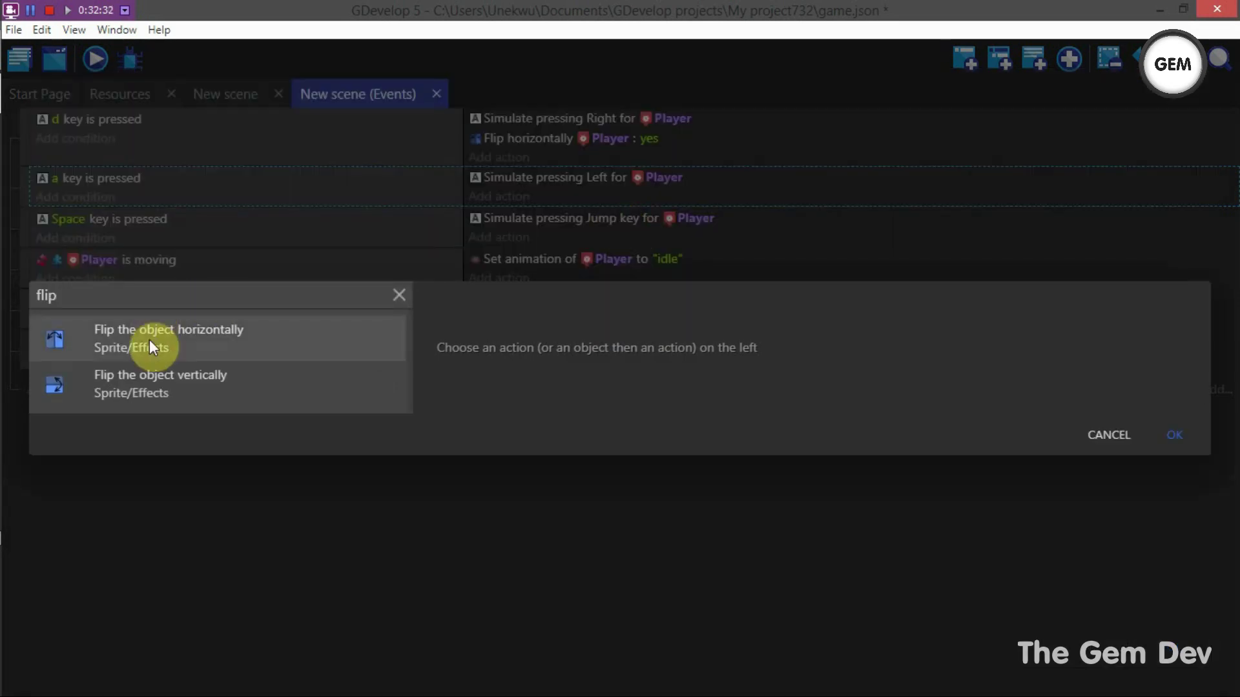
{"action": "left_click", "coordinate": [150, 340]}
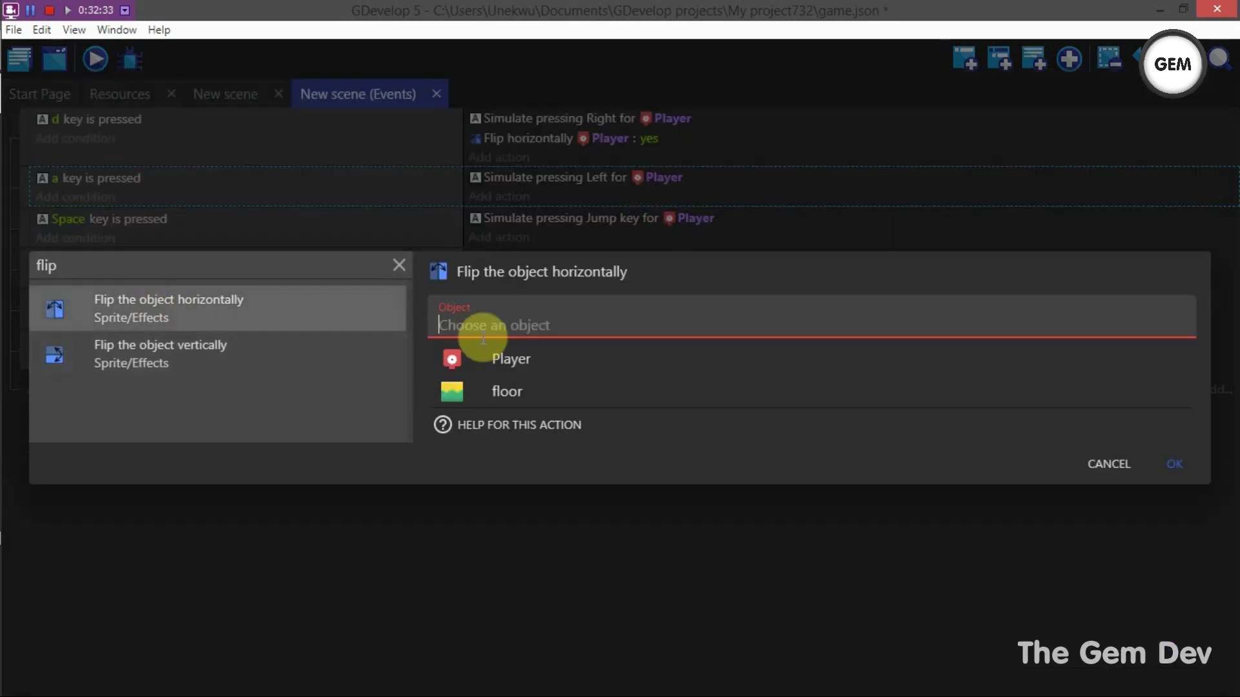
{"action": "left_click", "coordinate": [499, 359]}
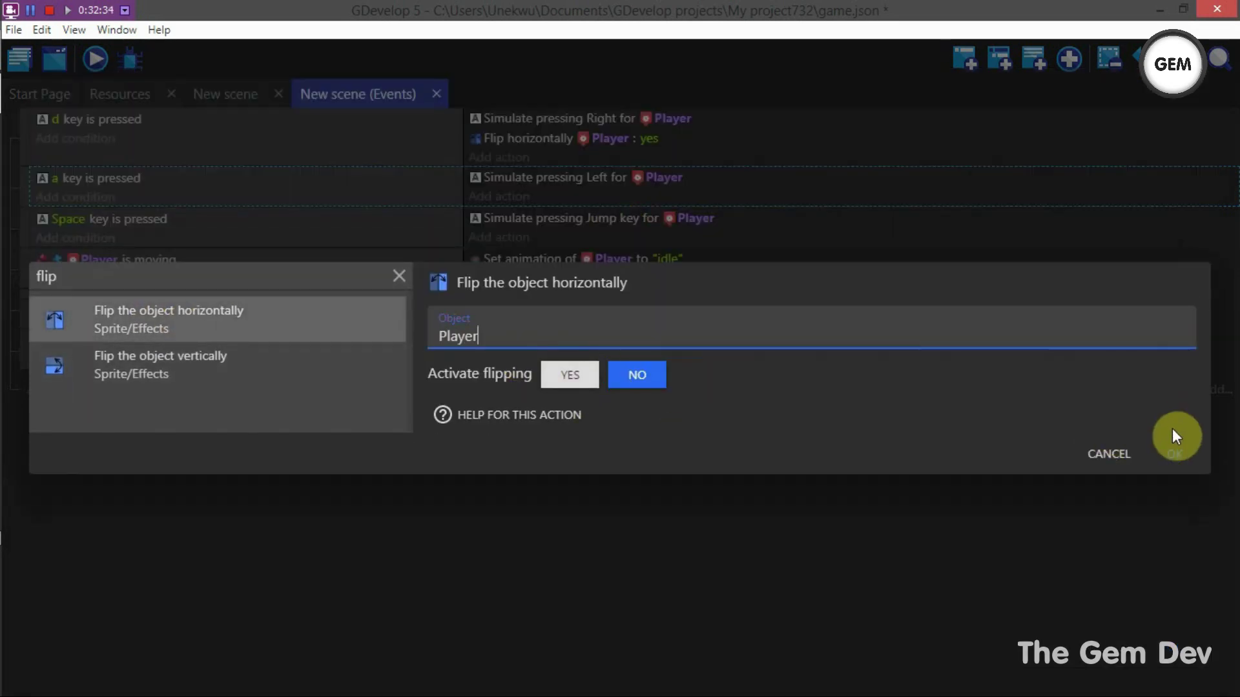
{"action": "left_click", "coordinate": [547, 377]}
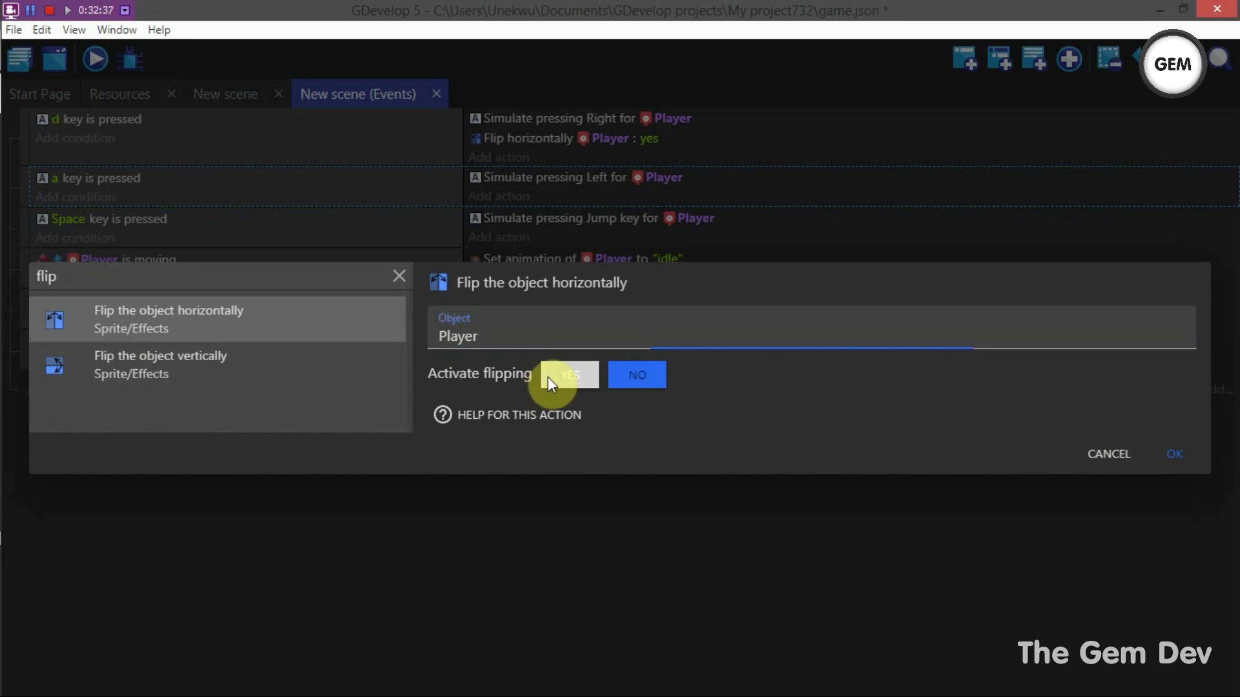
{"action": "left_click", "coordinate": [1176, 447]}
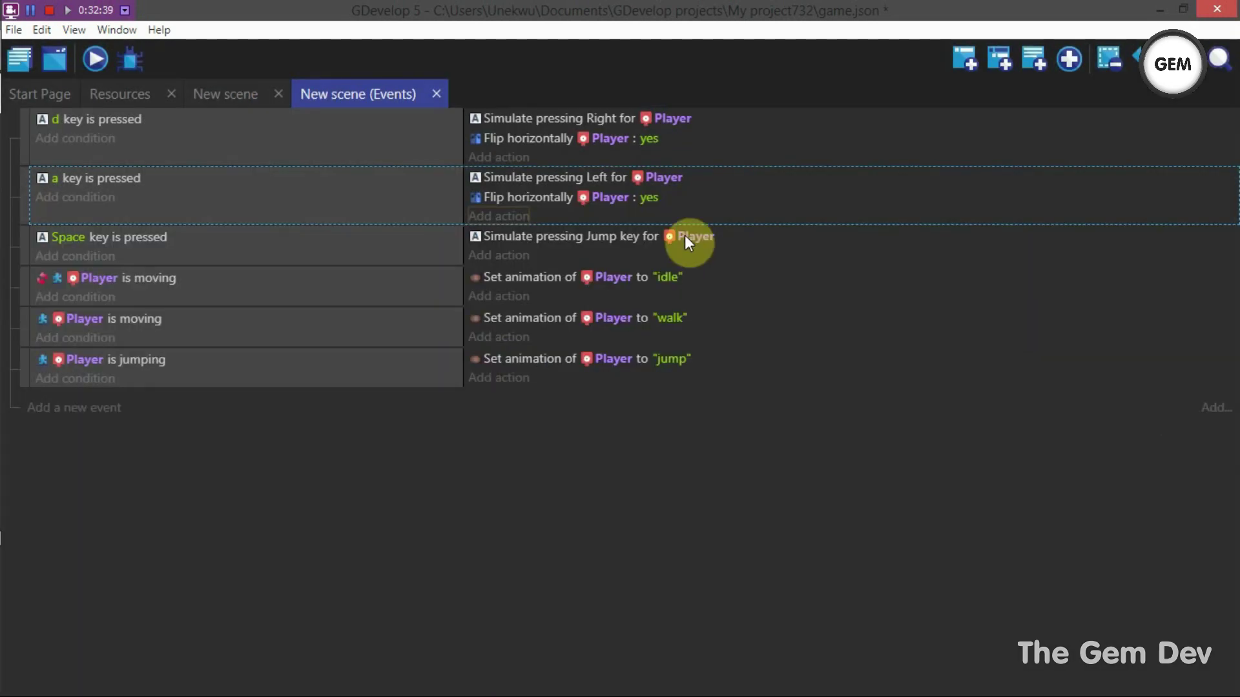
{"action": "left_click", "coordinate": [652, 140]}
{"action": "left_click", "coordinate": [752, 174]}
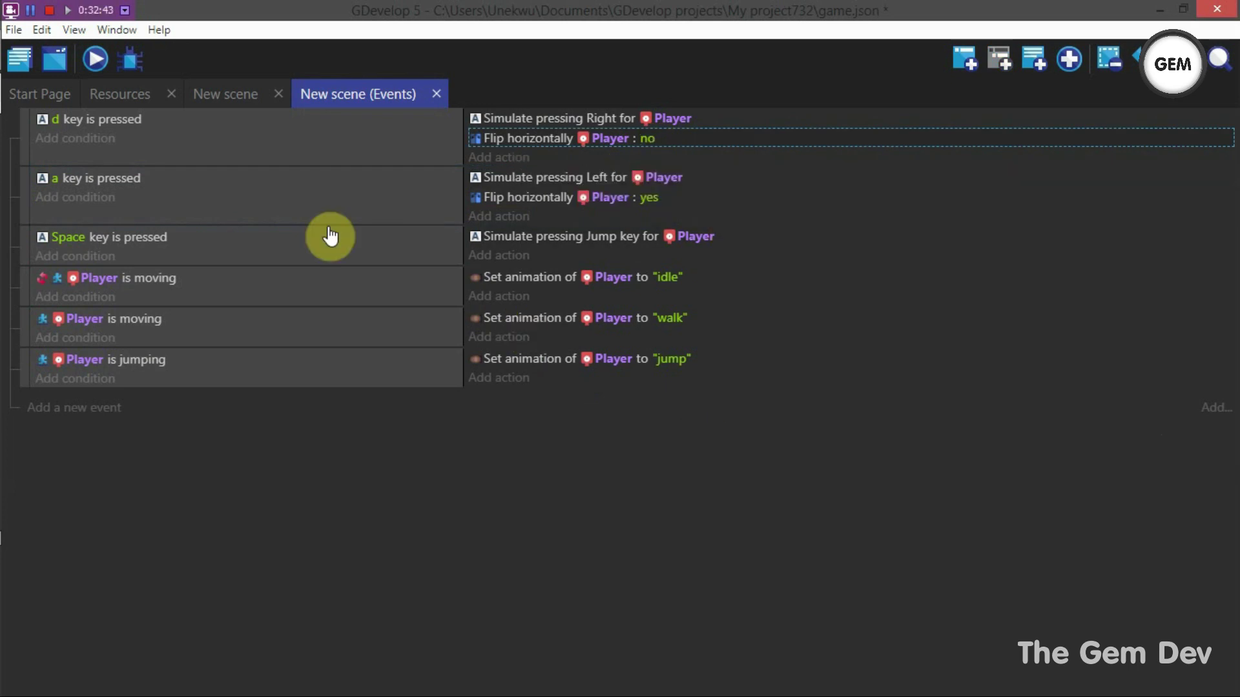
Preview the level to test the Player's flipping while walking and jumping both ways, close the preview, and return to the scene.
{"action": "left_click", "coordinate": [93, 74]}
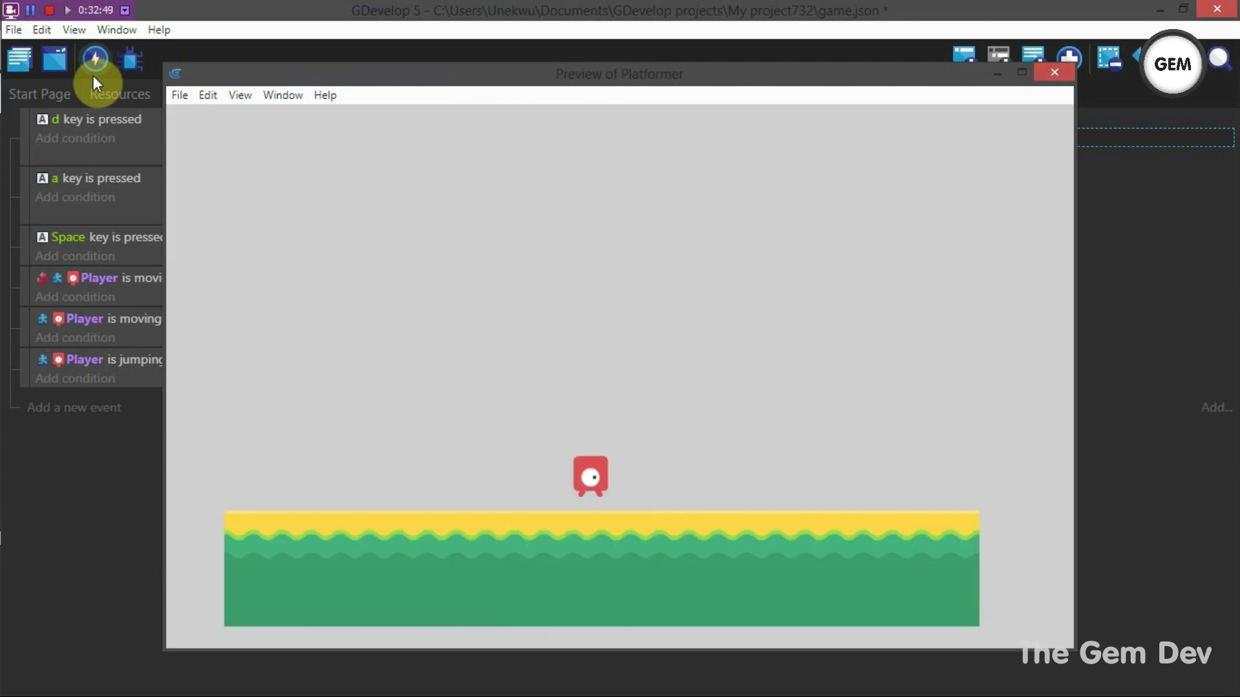
{"action": "key", "text": "a"}
{"action": "key", "text": "d"}
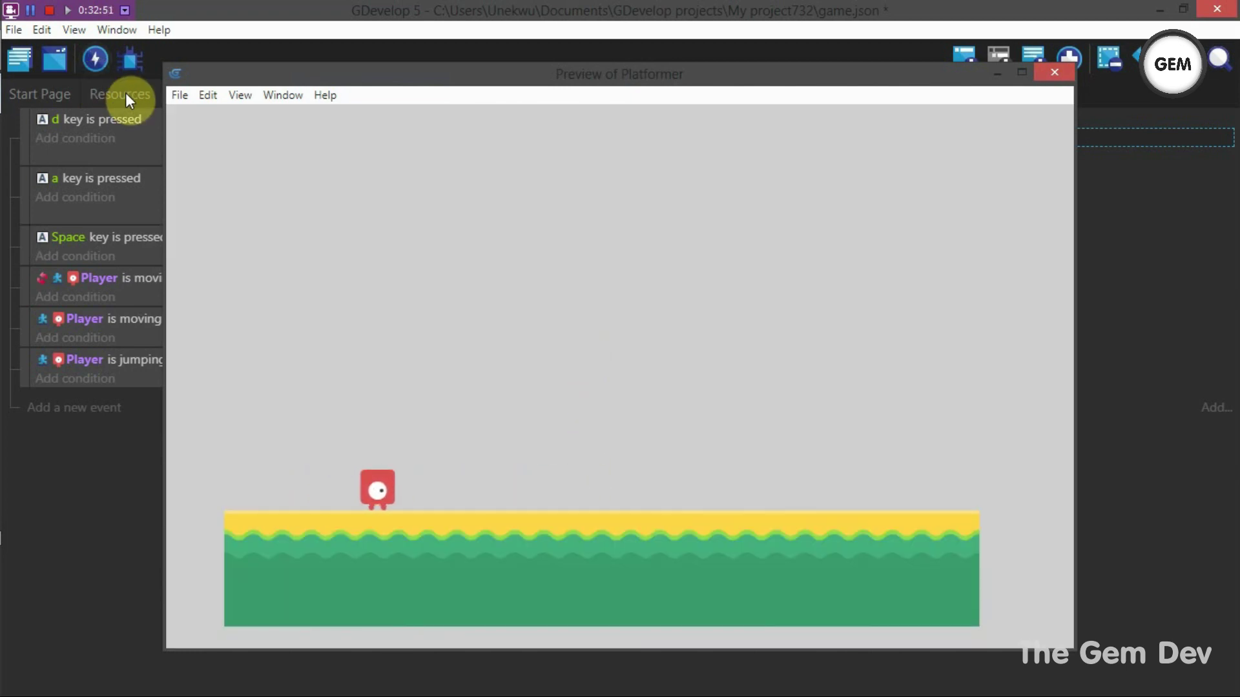
{"action": "key", "text": "a"}
{"action": "key", "text": "d"}
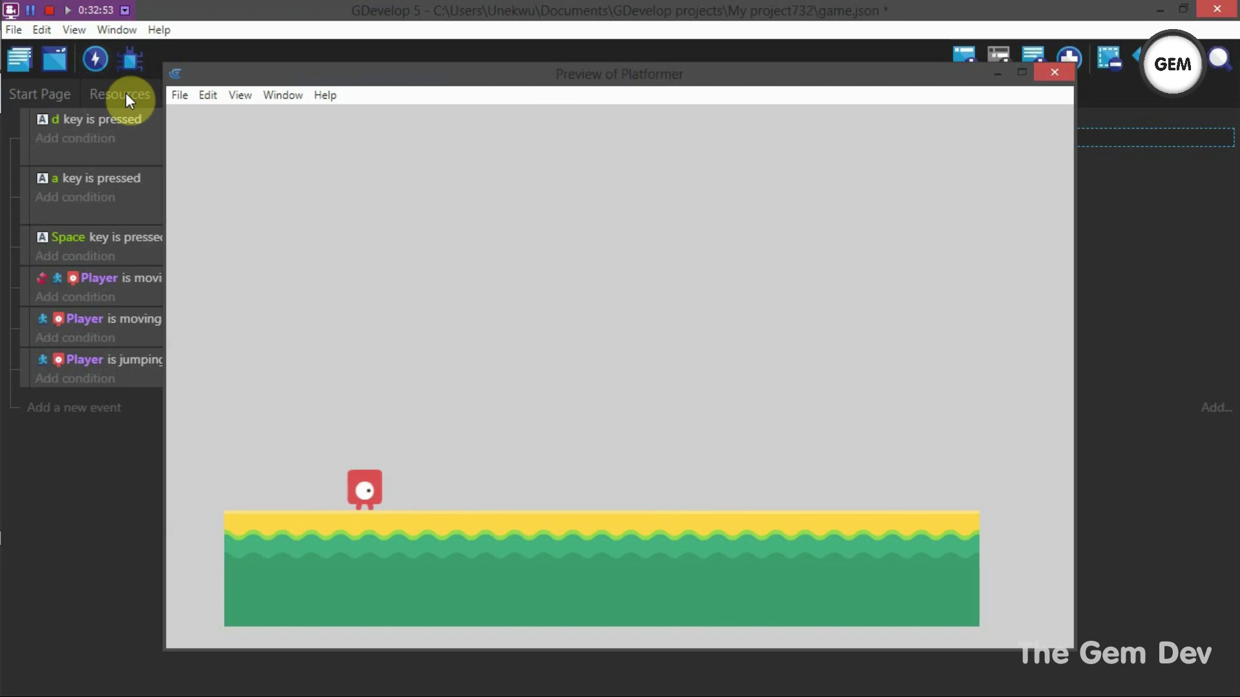
{"action": "key", "text": "space"}
{"action": "key", "text": "d"}
{"action": "key", "text": "space"}
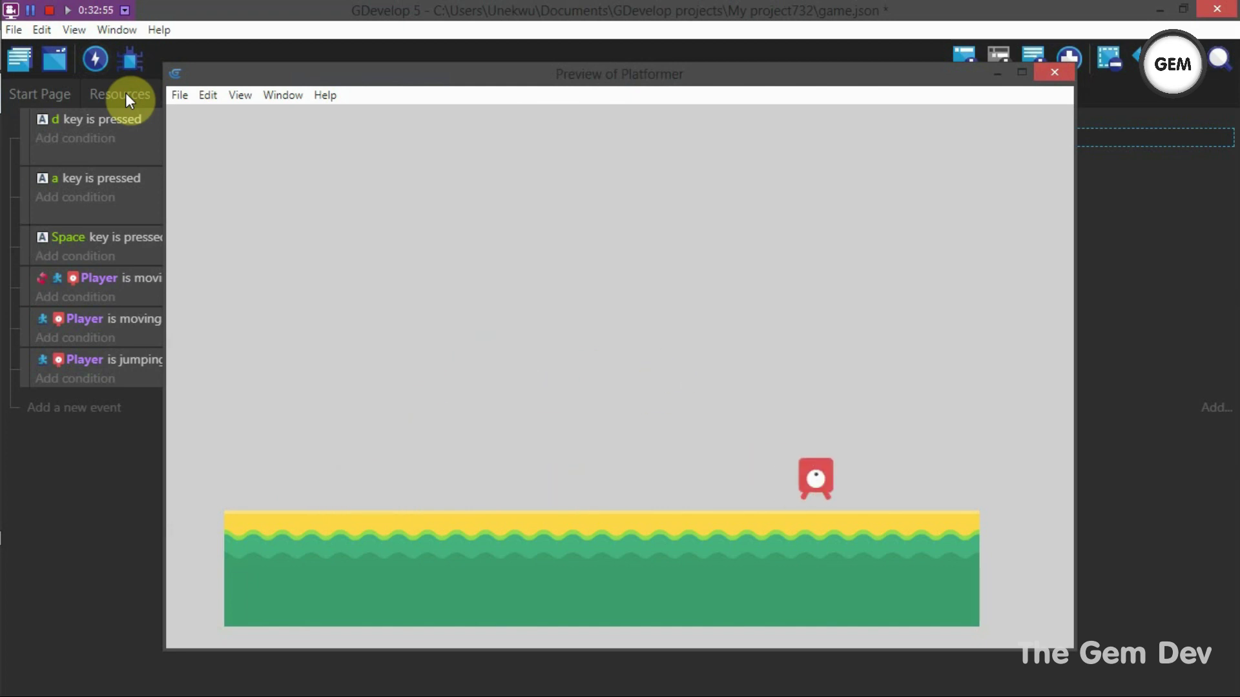
{"action": "key", "text": "space"}
{"action": "key", "text": "a"}
{"action": "key", "text": "space"}
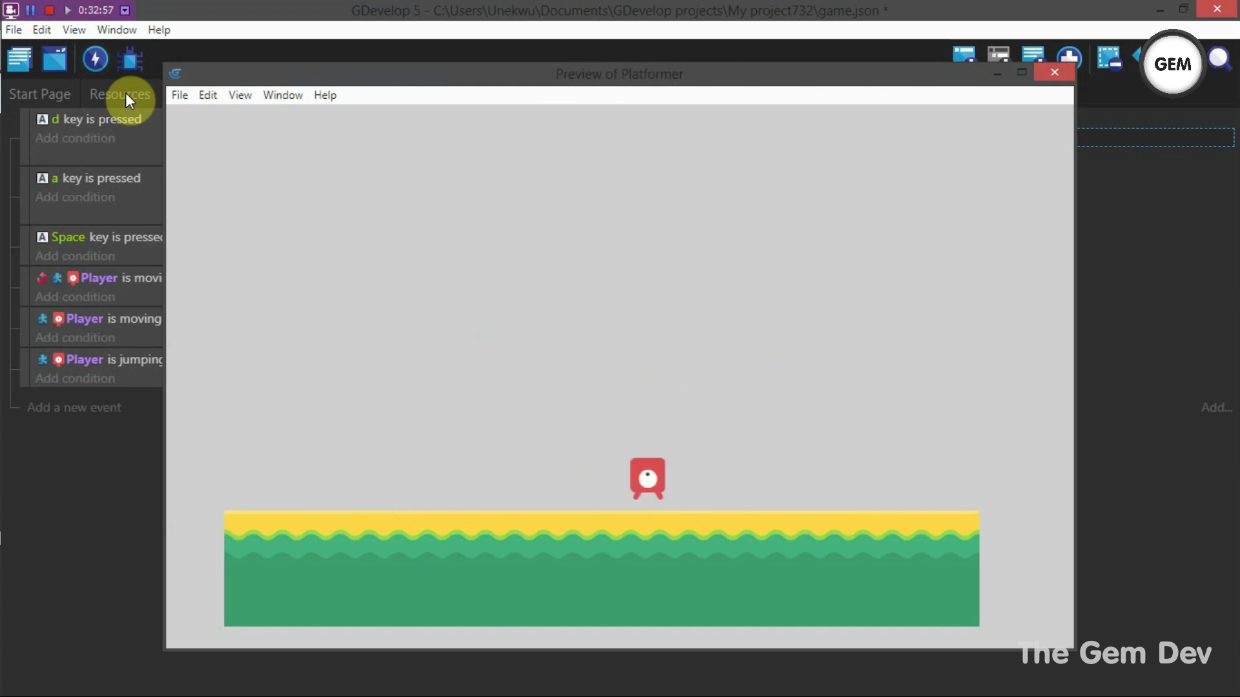
{"action": "key", "text": "space"}
{"action": "key", "text": "space"}
{"action": "key", "text": "d"}
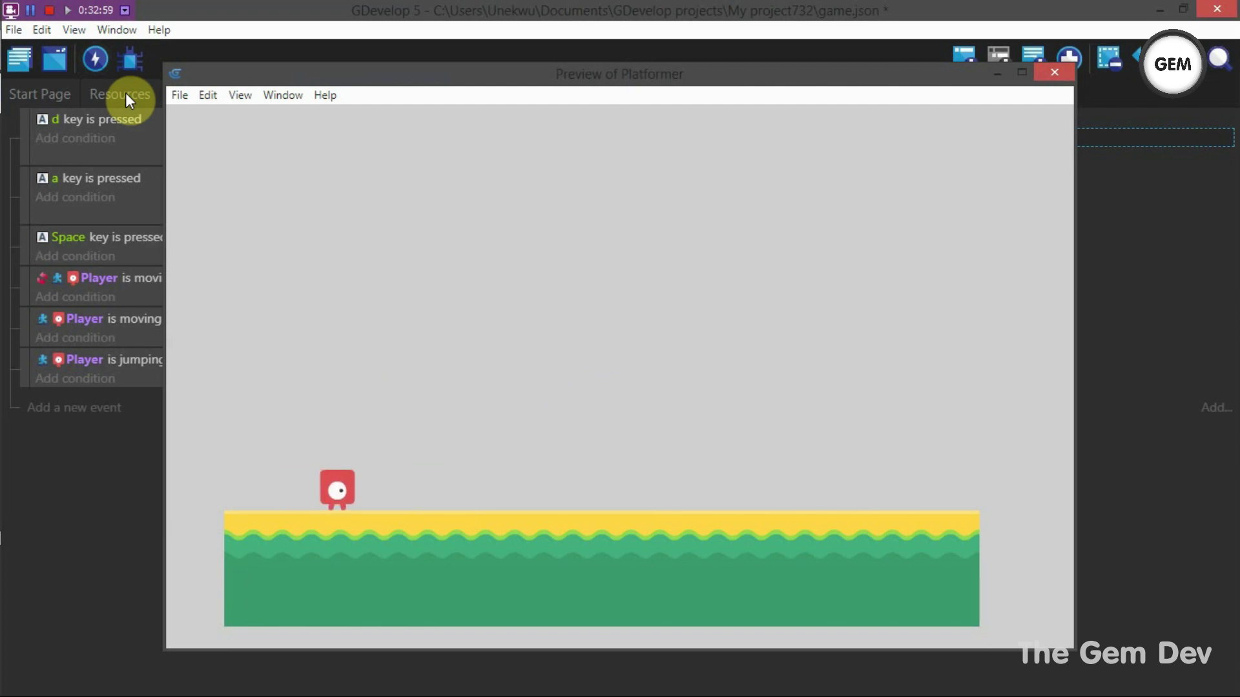
{"action": "key", "text": "space"}
{"action": "key", "text": "space"}
{"action": "key", "text": "space"}
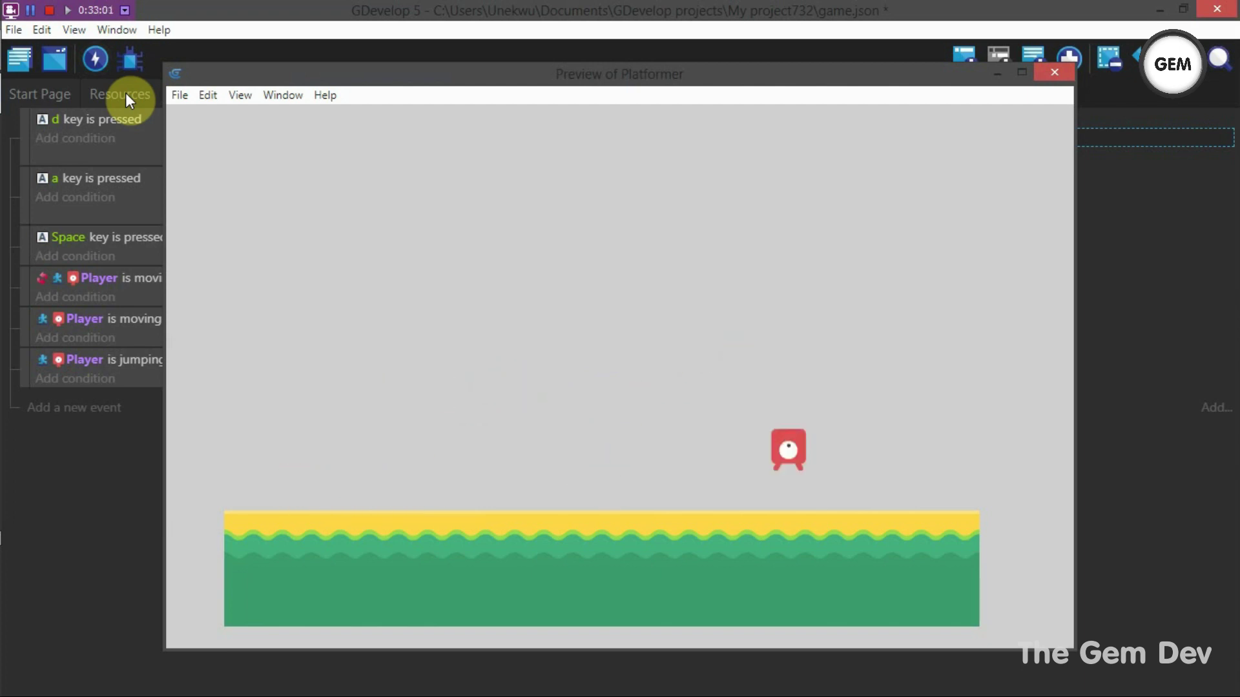
{"action": "key", "text": "space"}
{"action": "key", "text": "a"}
{"action": "key", "text": "space"}
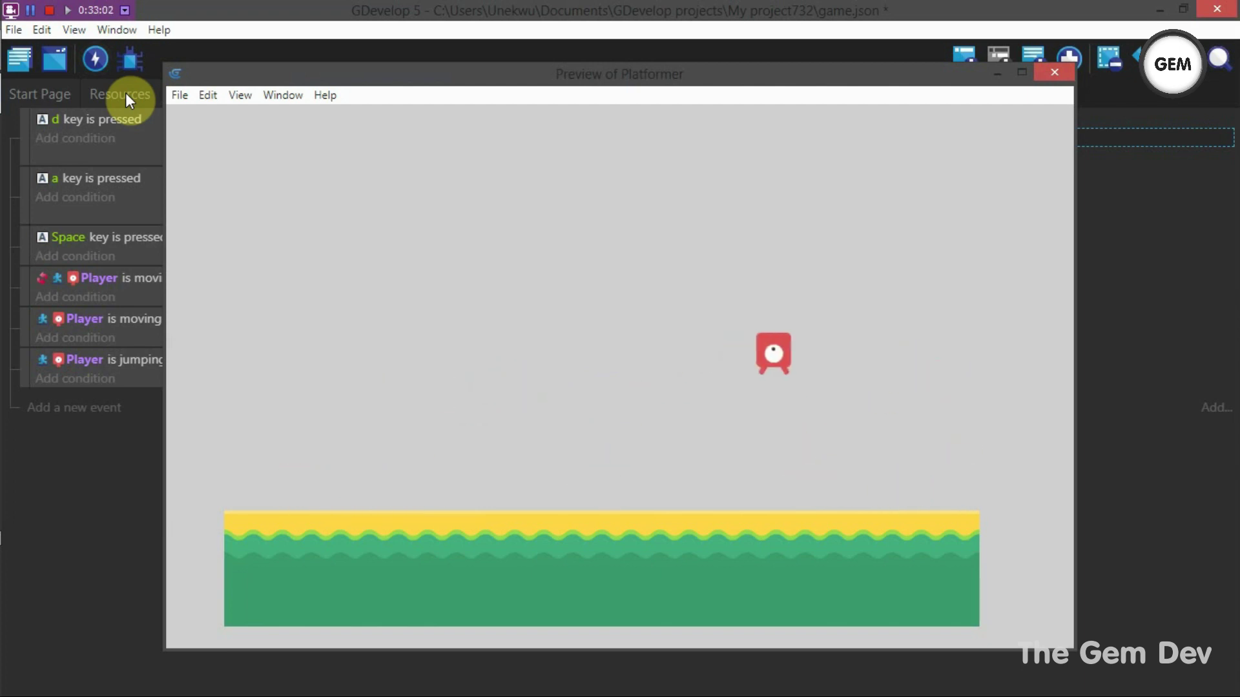
{"action": "key", "text": "space"}
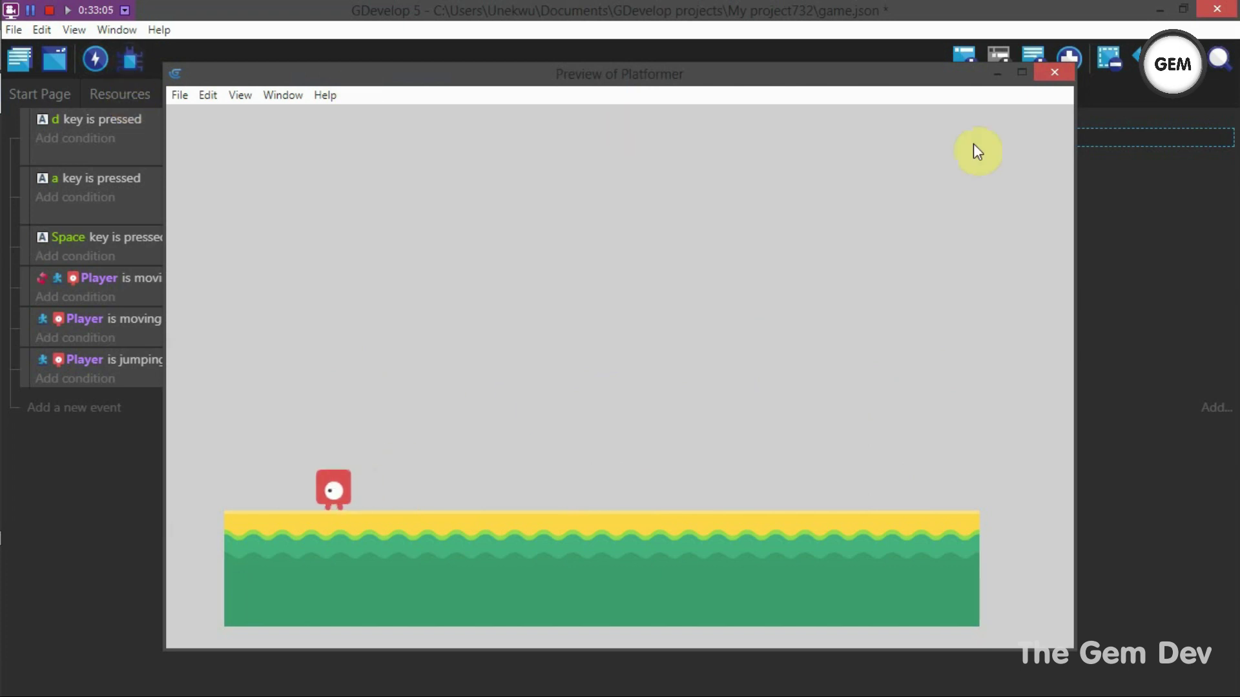
{"action": "key", "text": "d"}
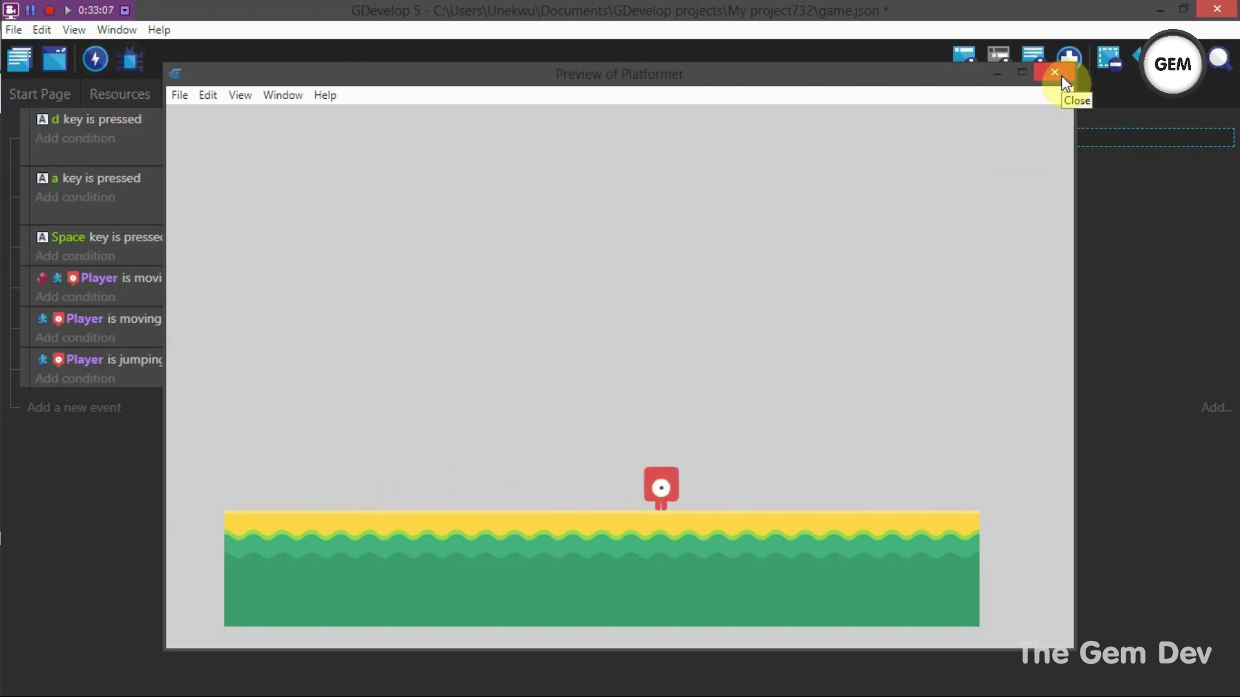
{"action": "key", "text": "a"}
{"action": "left_click", "coordinate": [1059, 76]}
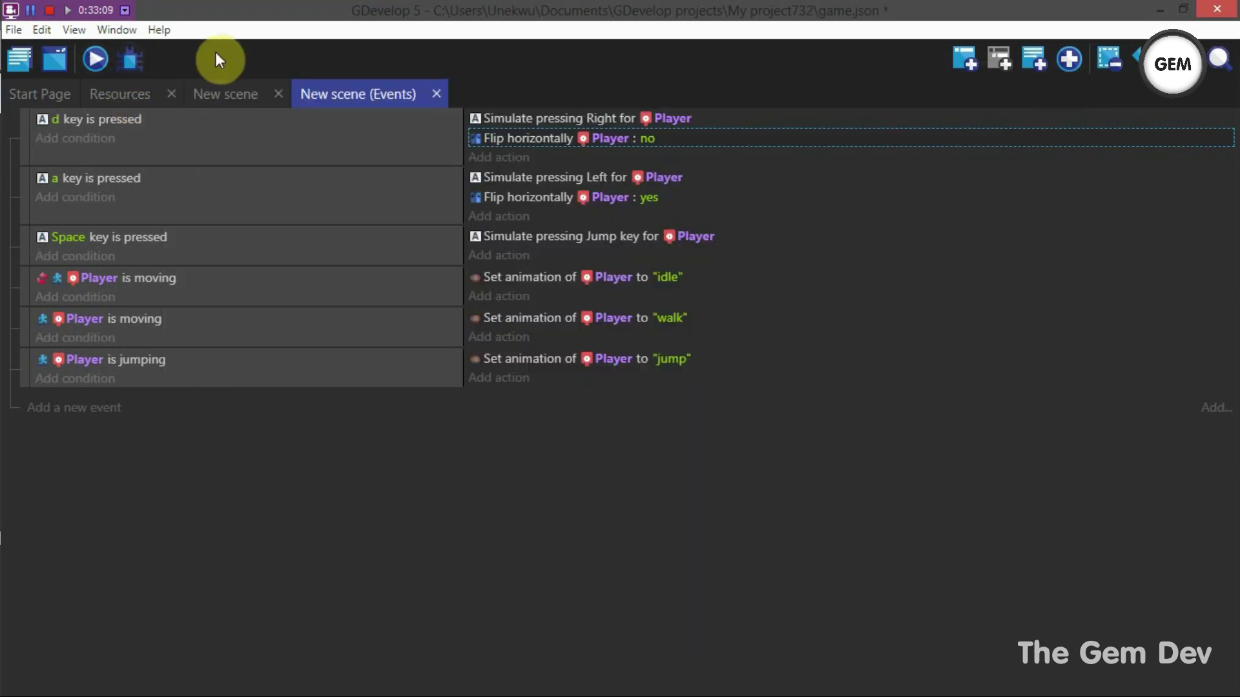
{"action": "left_click", "coordinate": [189, 92]}
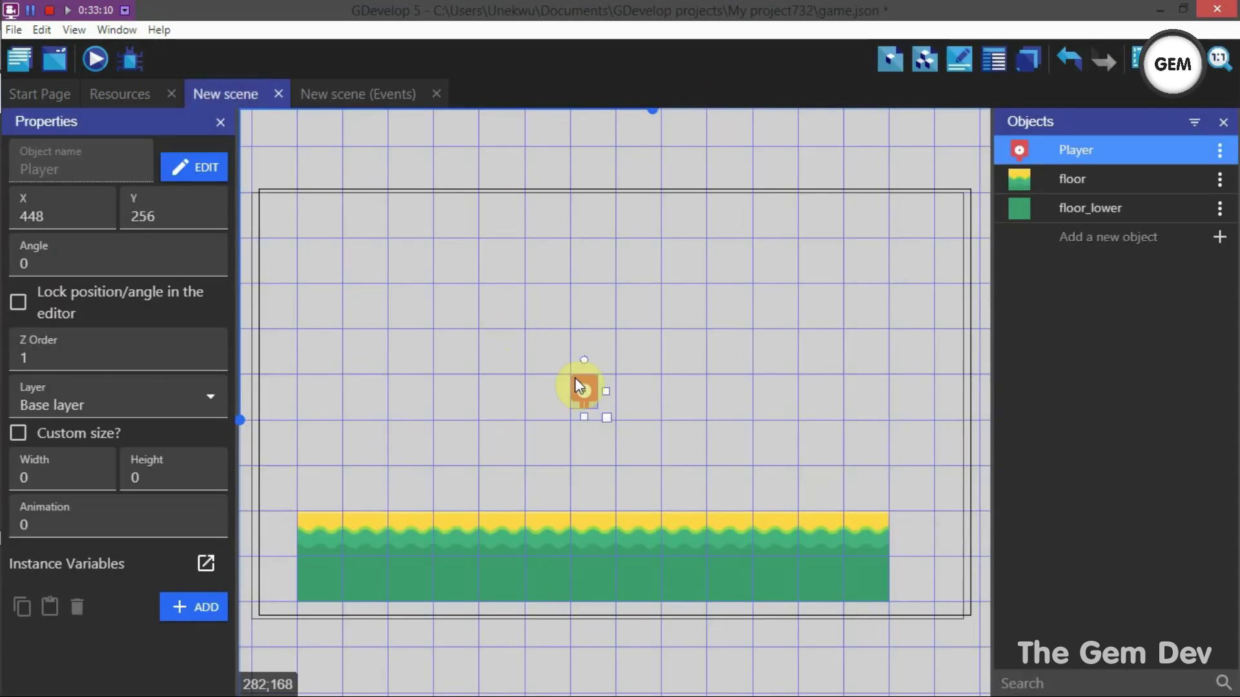